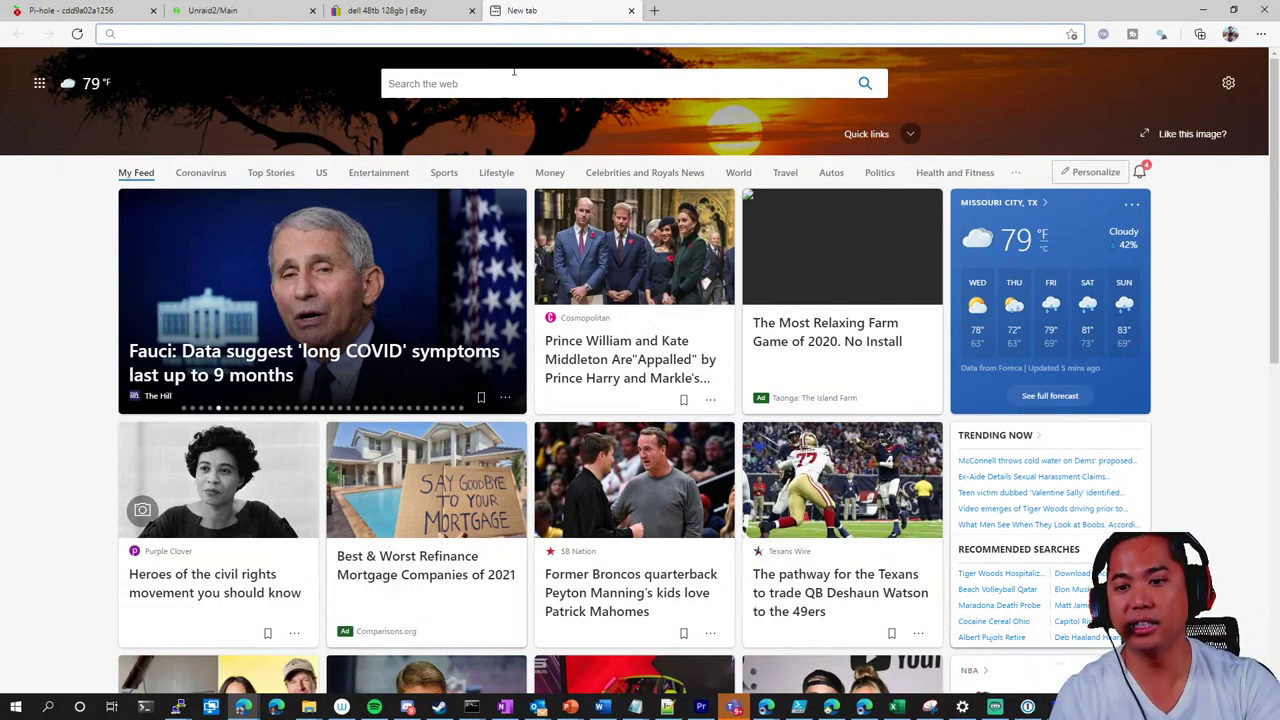
In the Unraid tab, load traefik.skyserver.cc and sign in with the Google account
{"action": "left_click", "coordinate": [388, 12]}
{"action": "left_click", "coordinate": [222, 10]}
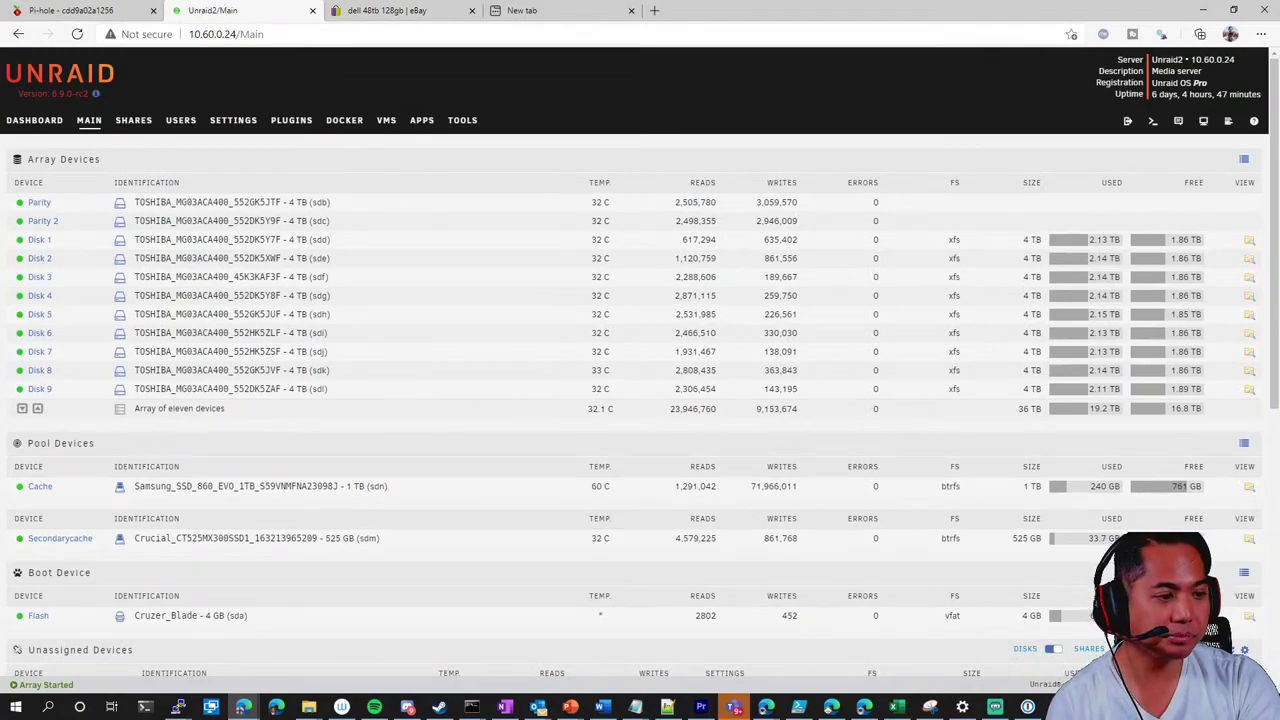
{"action": "left_click", "coordinate": [616, 38]}
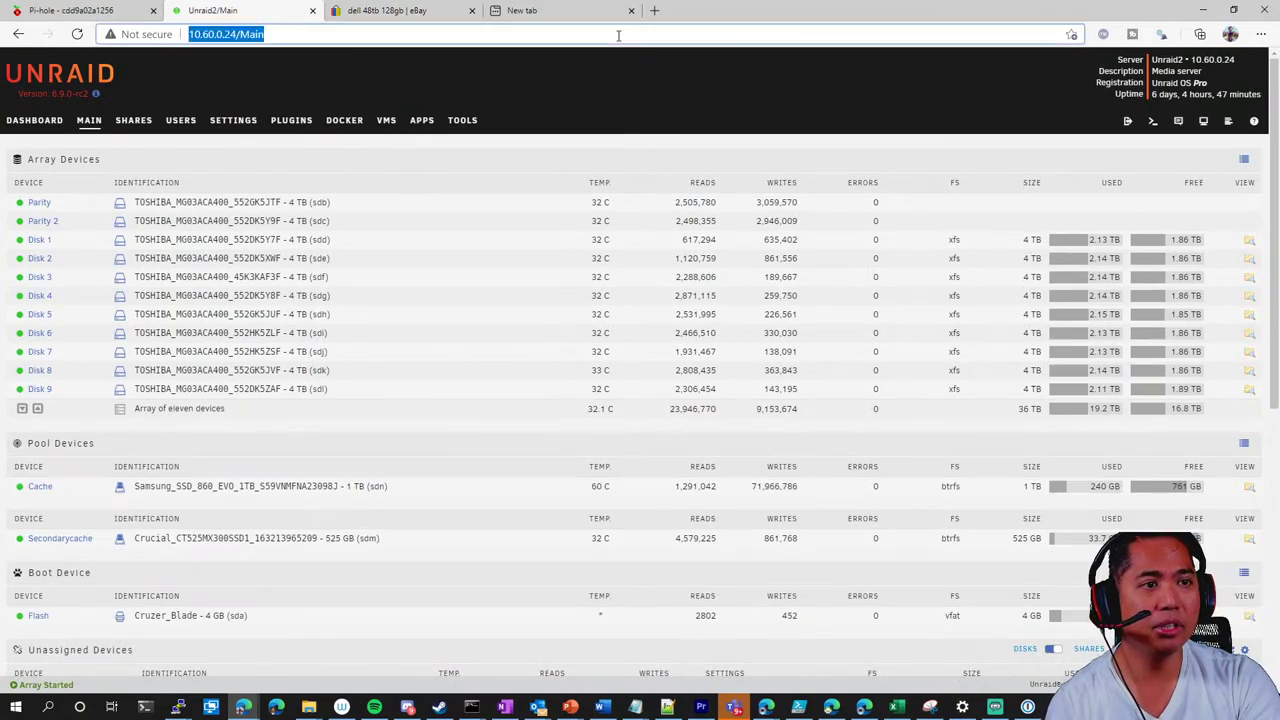
{"action": "type", "text": "https://trae"}
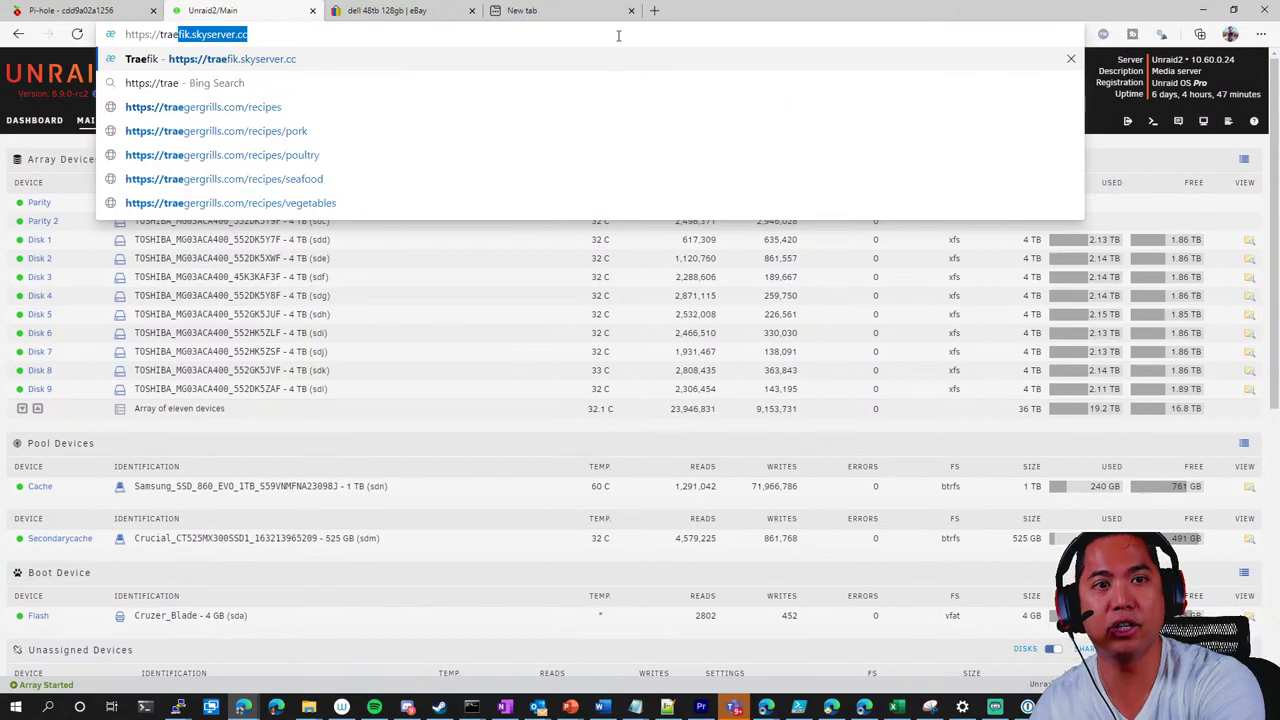
{"action": "key", "text": "Return"}
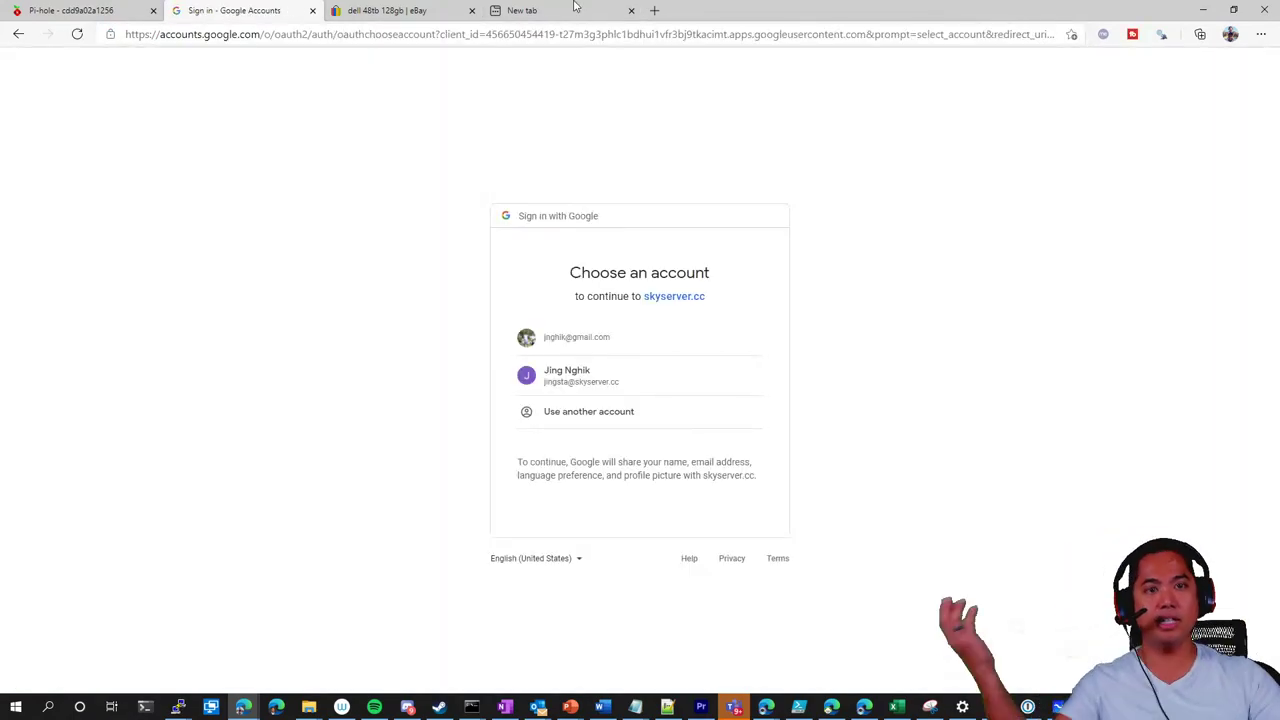
{"action": "left_click", "coordinate": [628, 326]}
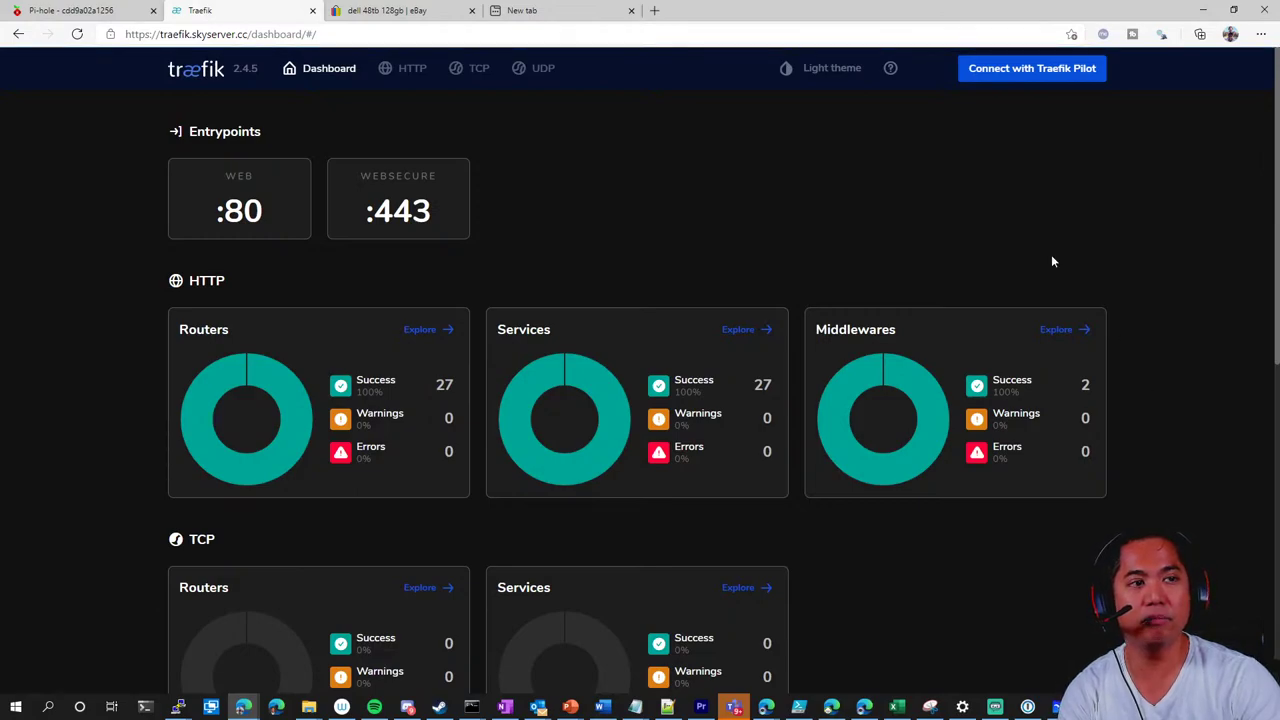
Toggle Traefik's light theme on and off, then scroll through the HTTP routers list
{"action": "left_click", "coordinate": [835, 72]}
{"action": "left_click", "coordinate": [835, 74]}
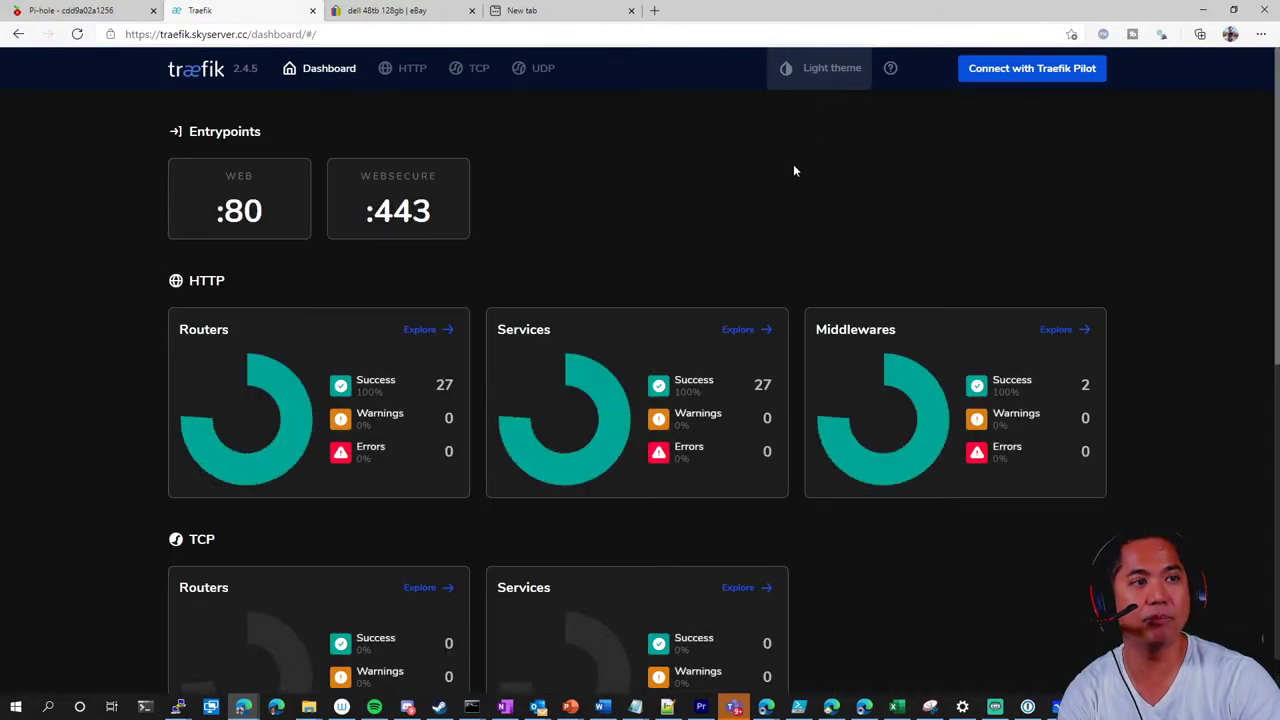
{"action": "left_click", "coordinate": [410, 70]}
{"action": "scroll", "coordinate": [170, 286], "scroll_direction": "down", "scroll_amount": 3}
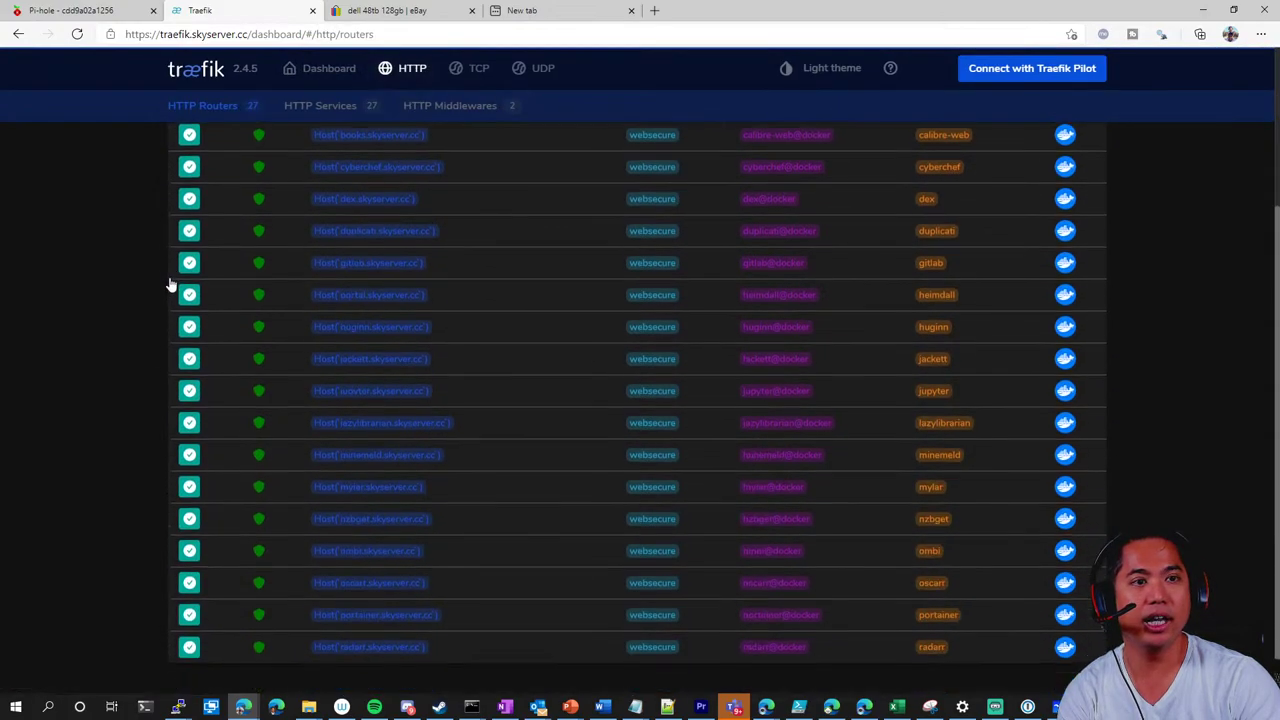
{"action": "scroll", "coordinate": [175, 286], "scroll_direction": "down", "scroll_amount": 1}
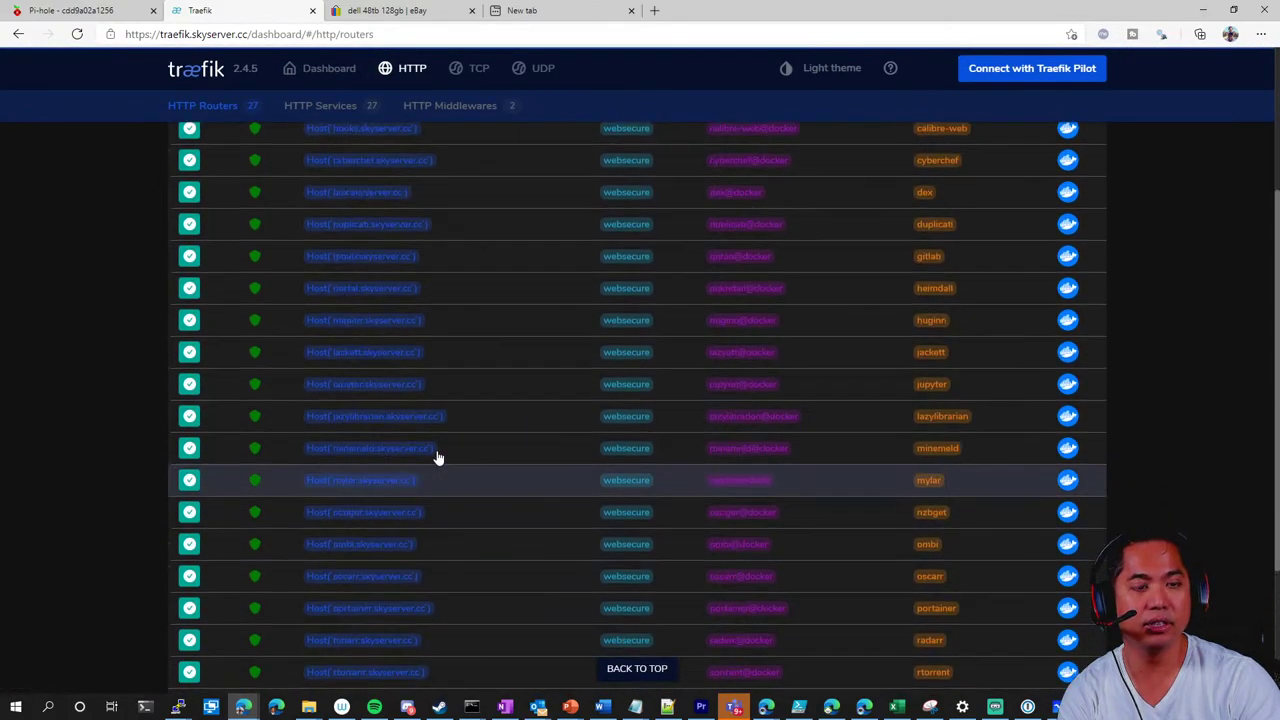
{"action": "scroll", "coordinate": [437, 457], "scroll_direction": "up", "scroll_amount": 10}
Load the Heimdall portal at portal.skyserver.cc in the new tab
{"action": "left_click", "coordinate": [560, 10]}
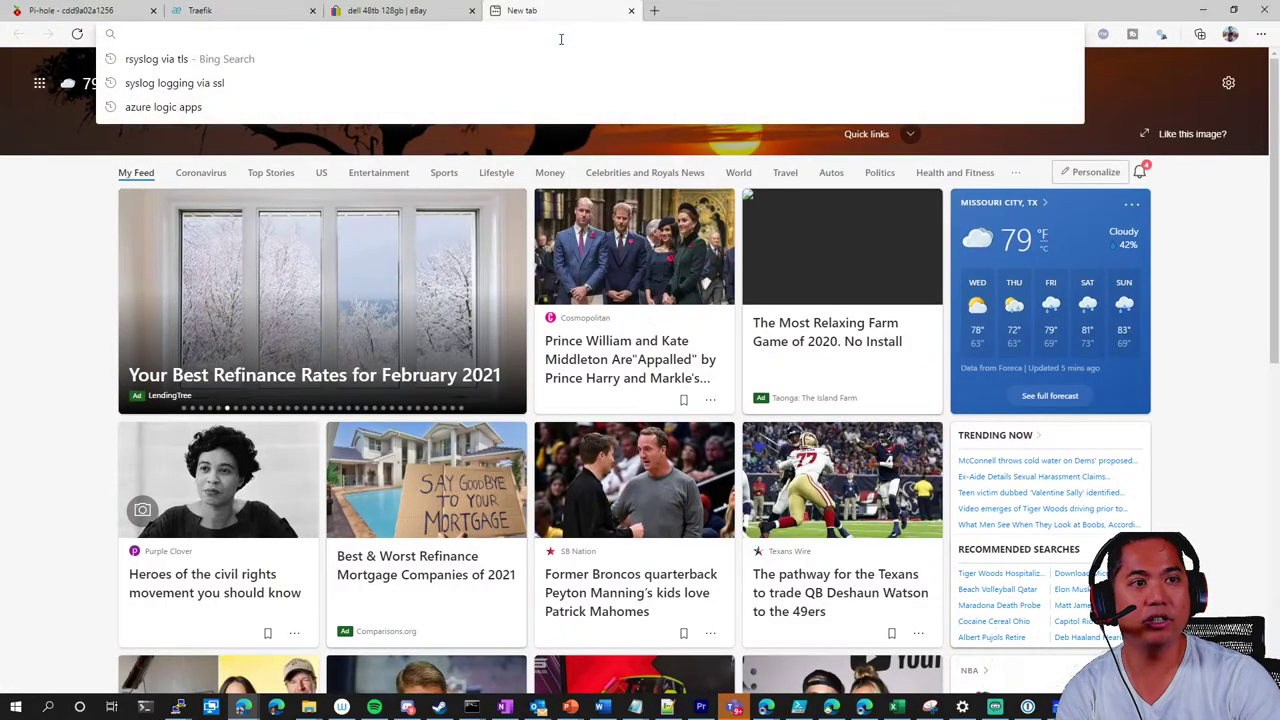
{"action": "type", "text": "portal.skyserver.cc"}
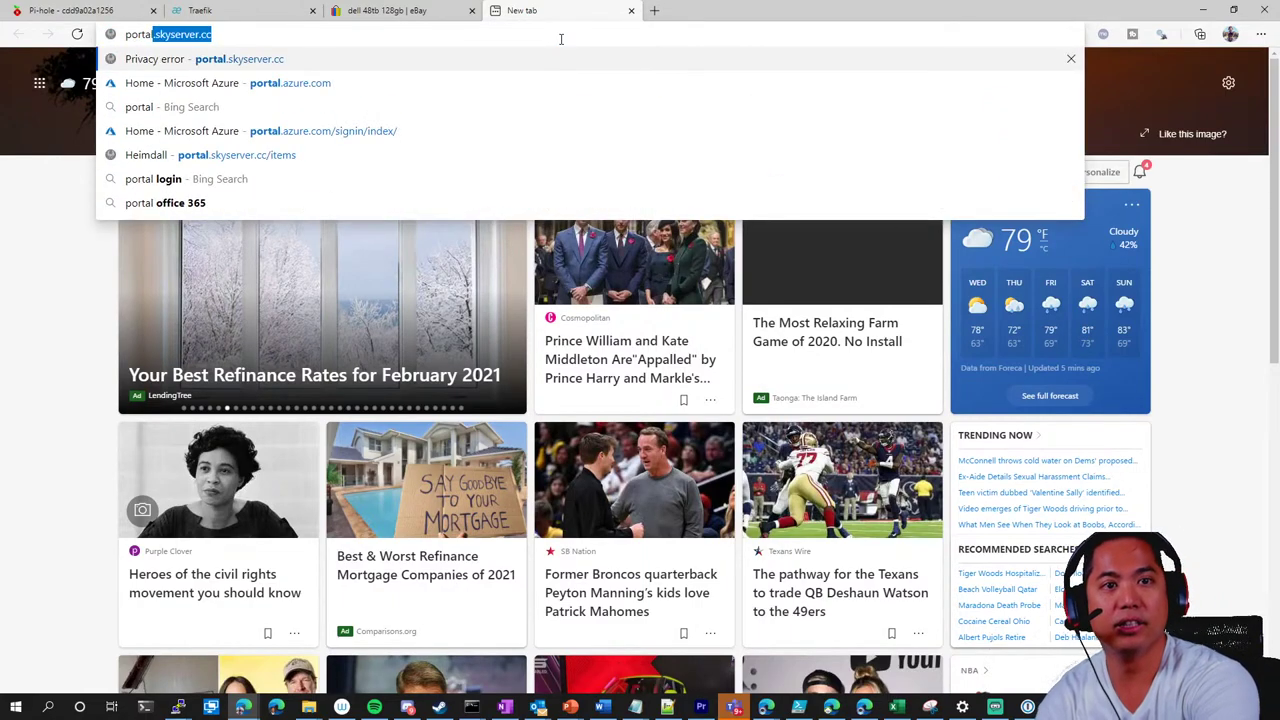
{"action": "key", "text": "Return"}
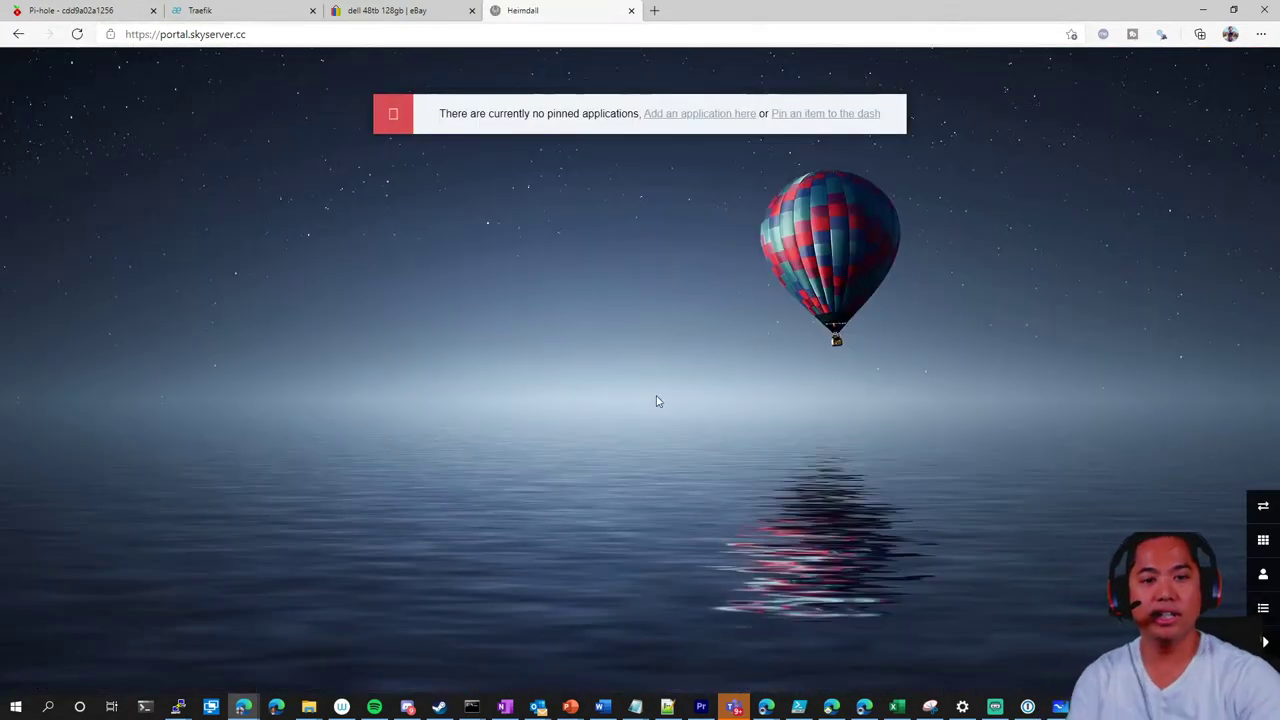
Start a new Heimdall application named 'books' with type AdGuardHome
{"action": "left_click", "coordinate": [736, 117]}
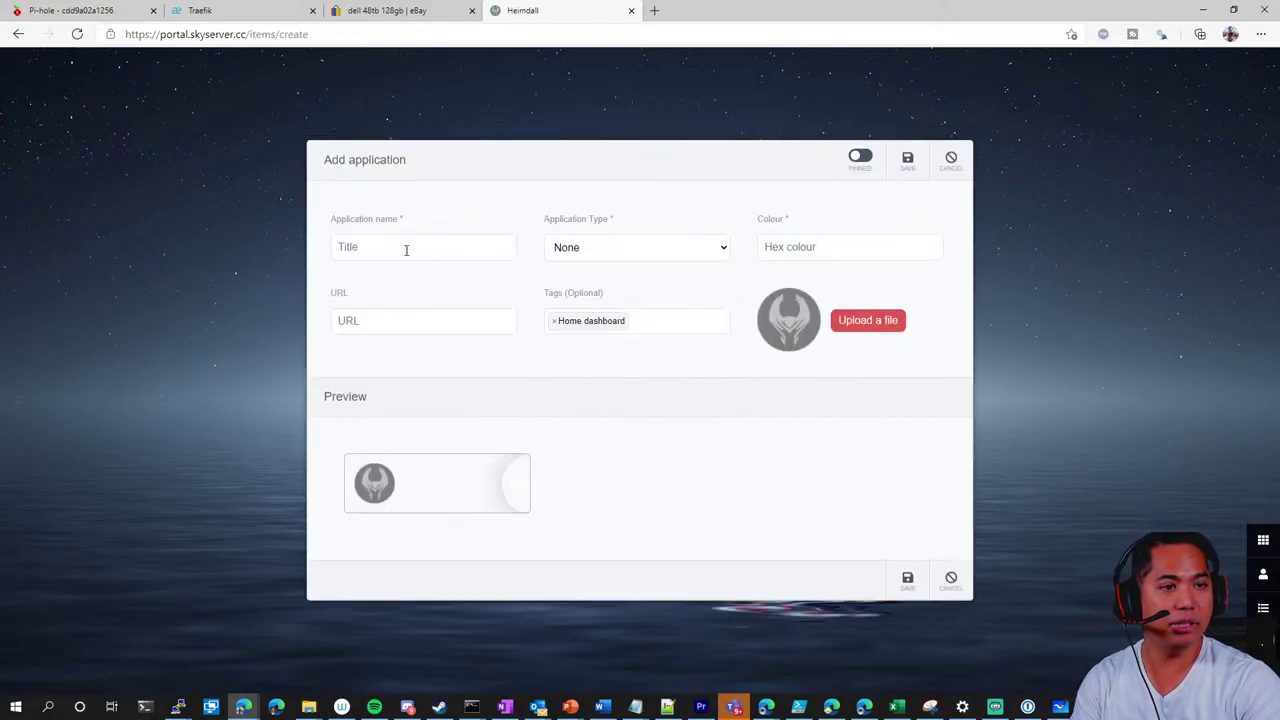
{"action": "left_click", "coordinate": [406, 250]}
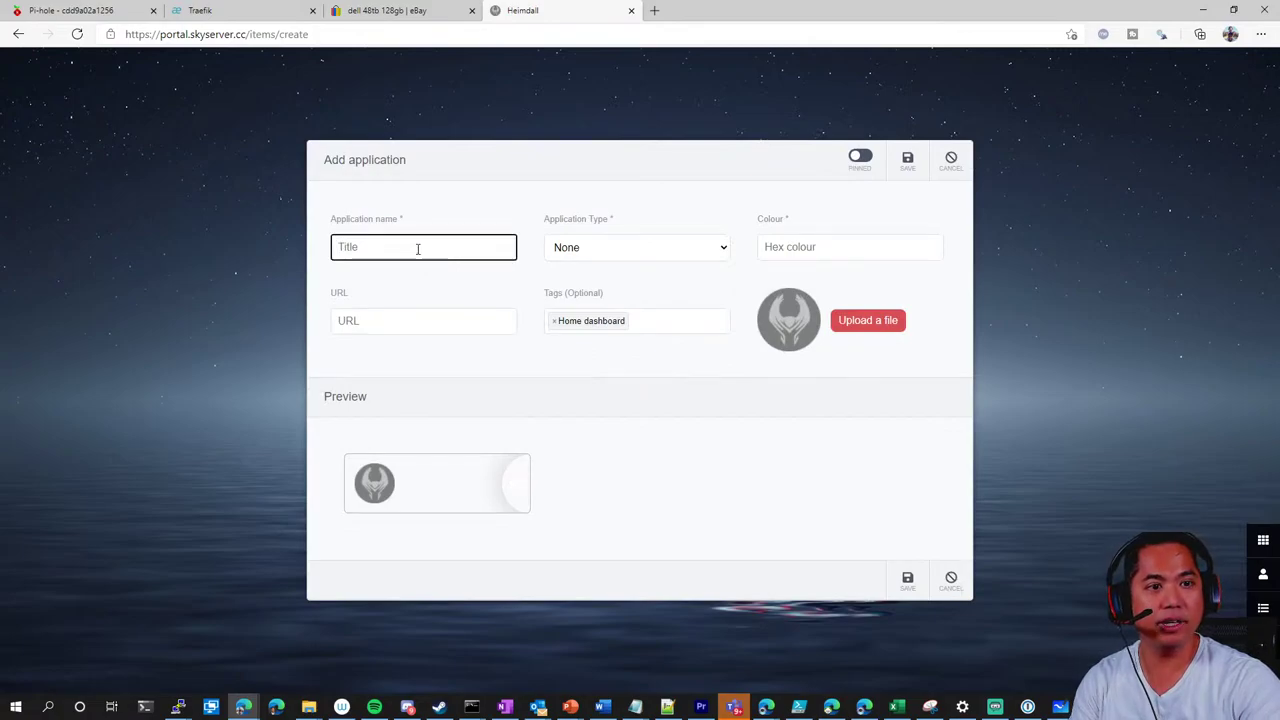
{"action": "type", "text": "d"}
{"action": "key", "text": "BackSpace"}
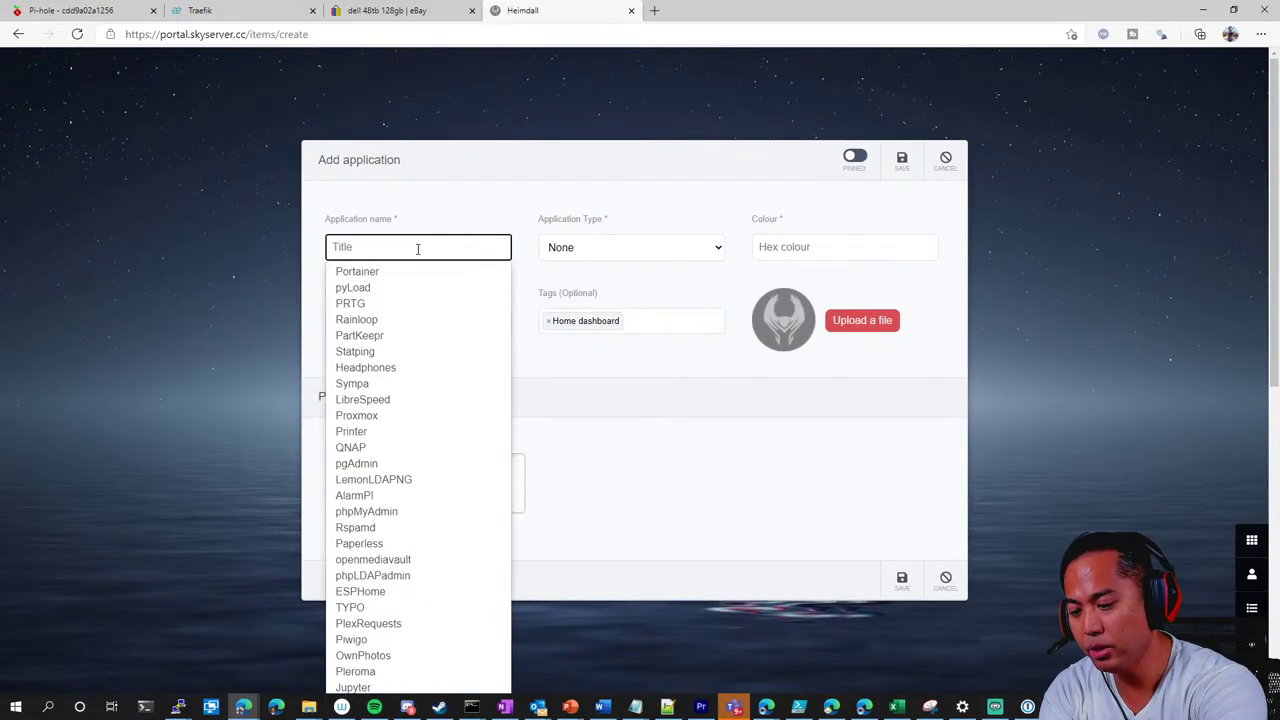
{"action": "type", "text": "books"}
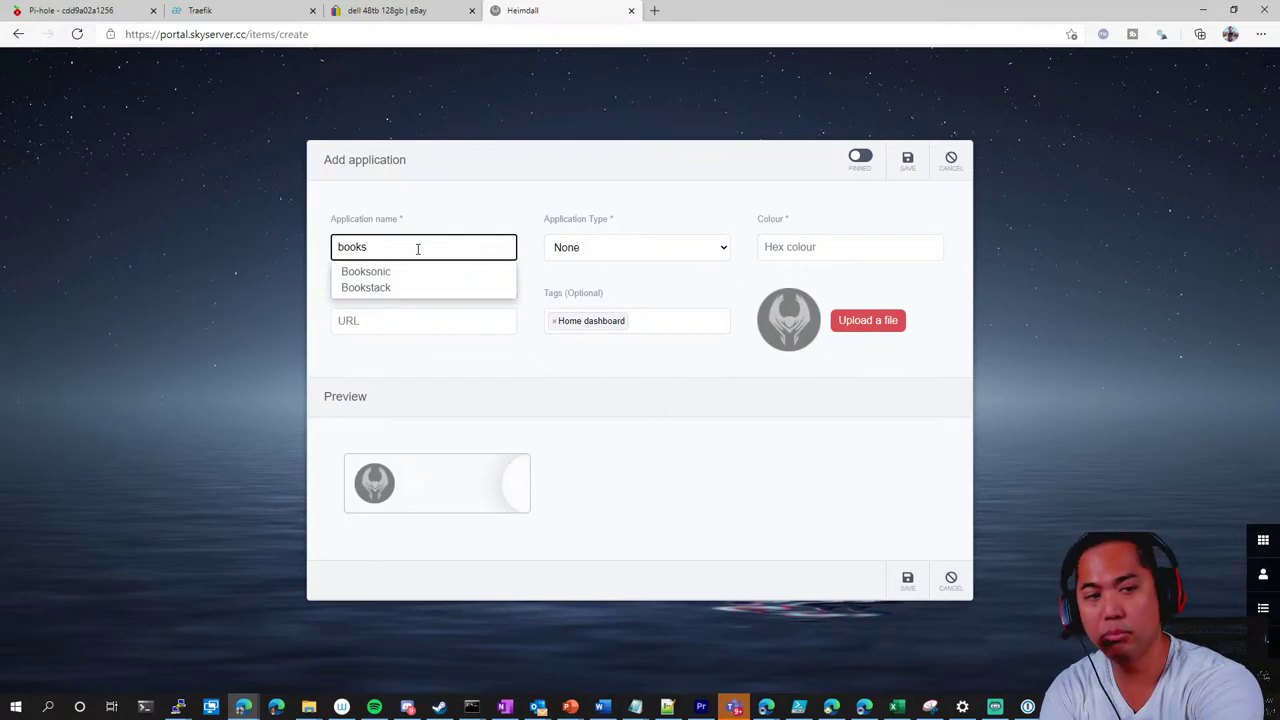
{"action": "left_click", "coordinate": [677, 243]}
{"action": "left_click", "coordinate": [651, 284]}
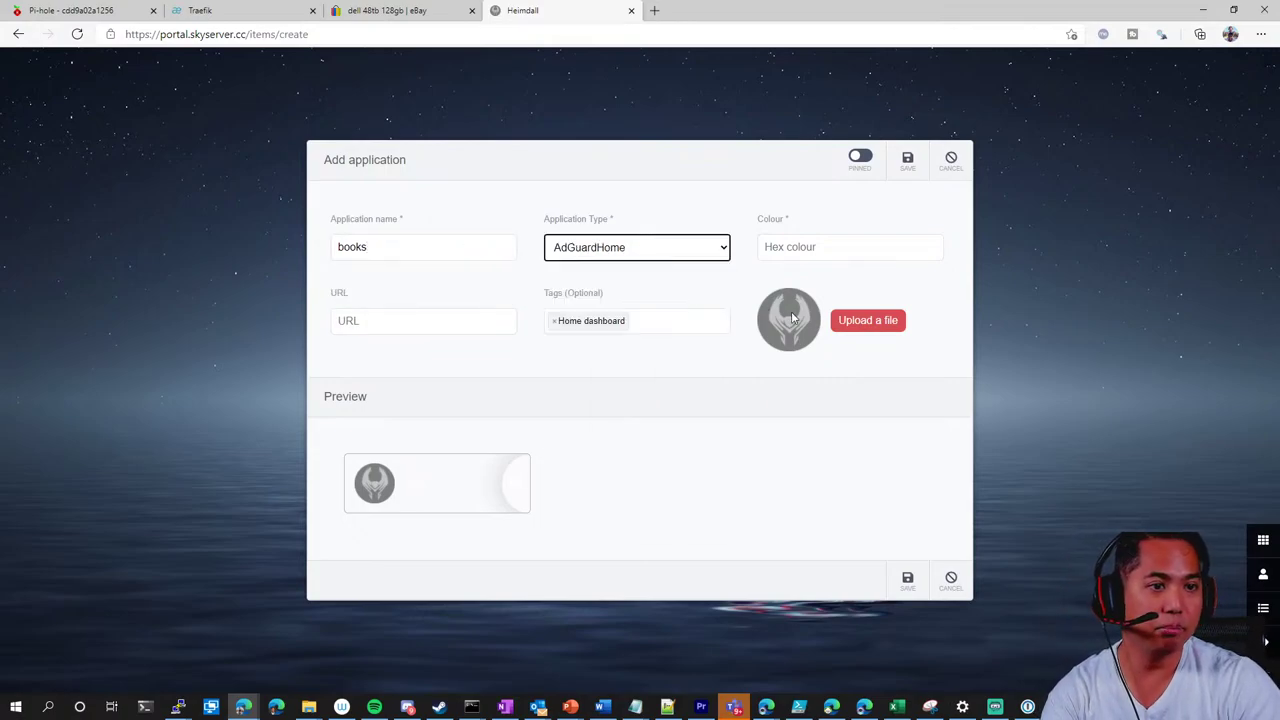
{"action": "left_click", "coordinate": [866, 586]}
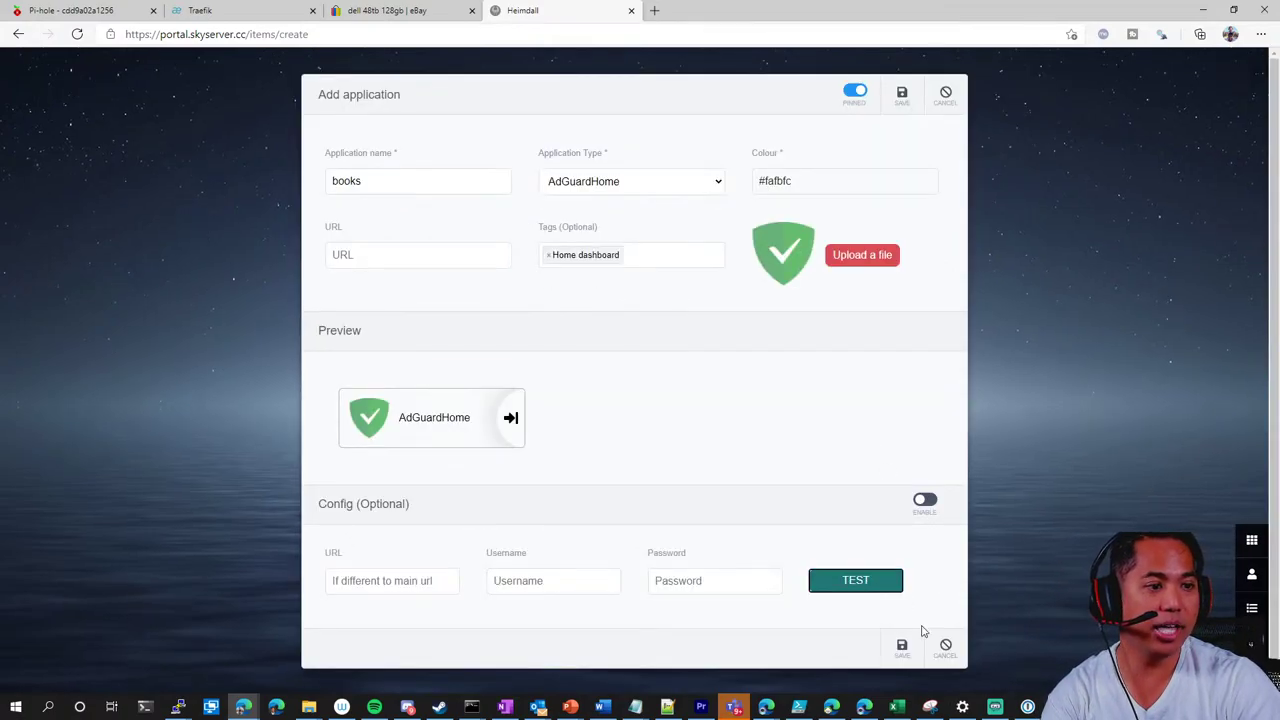
{"action": "left_click", "coordinate": [756, 106]}
{"action": "left_click", "coordinate": [437, 259]}
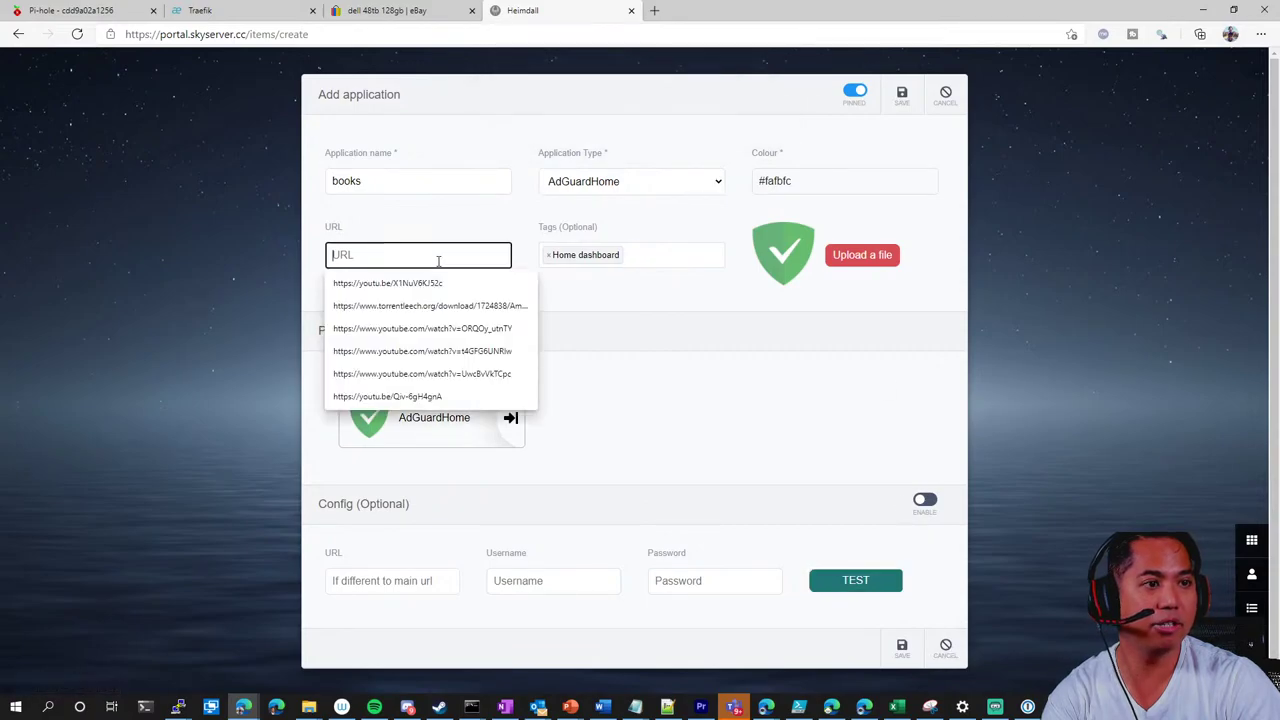
{"action": "type", "text": "te"}
{"action": "key", "text": "BackSpace"}
{"action": "type", "text": "http:"}
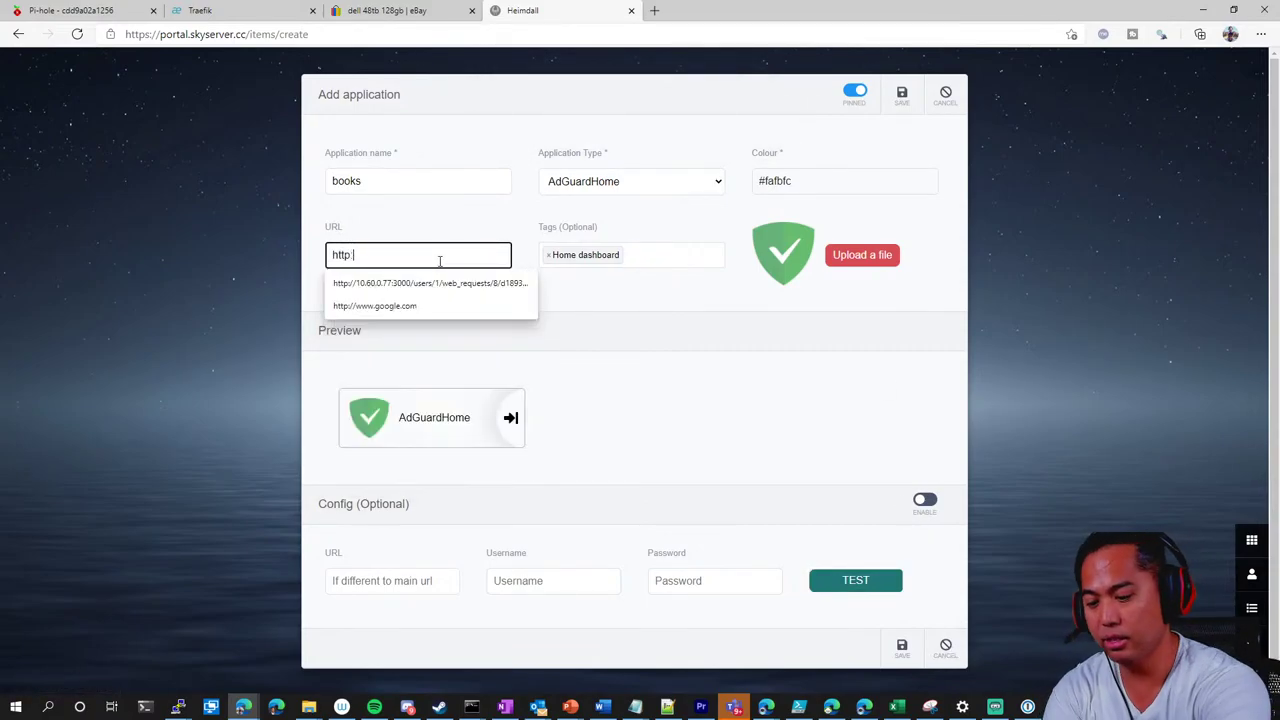
{"action": "type", "text": "//www.google.com"}
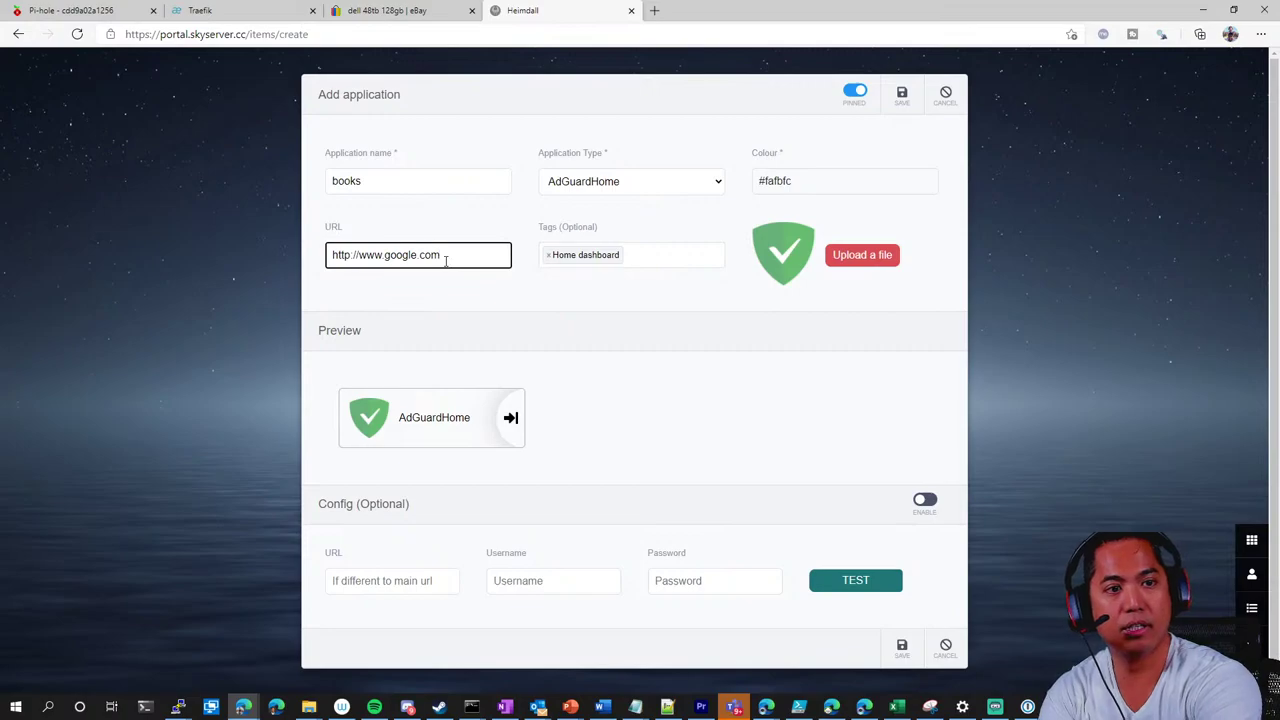
{"action": "key", "text": "Tab"}
{"action": "left_click", "coordinate": [903, 647]}
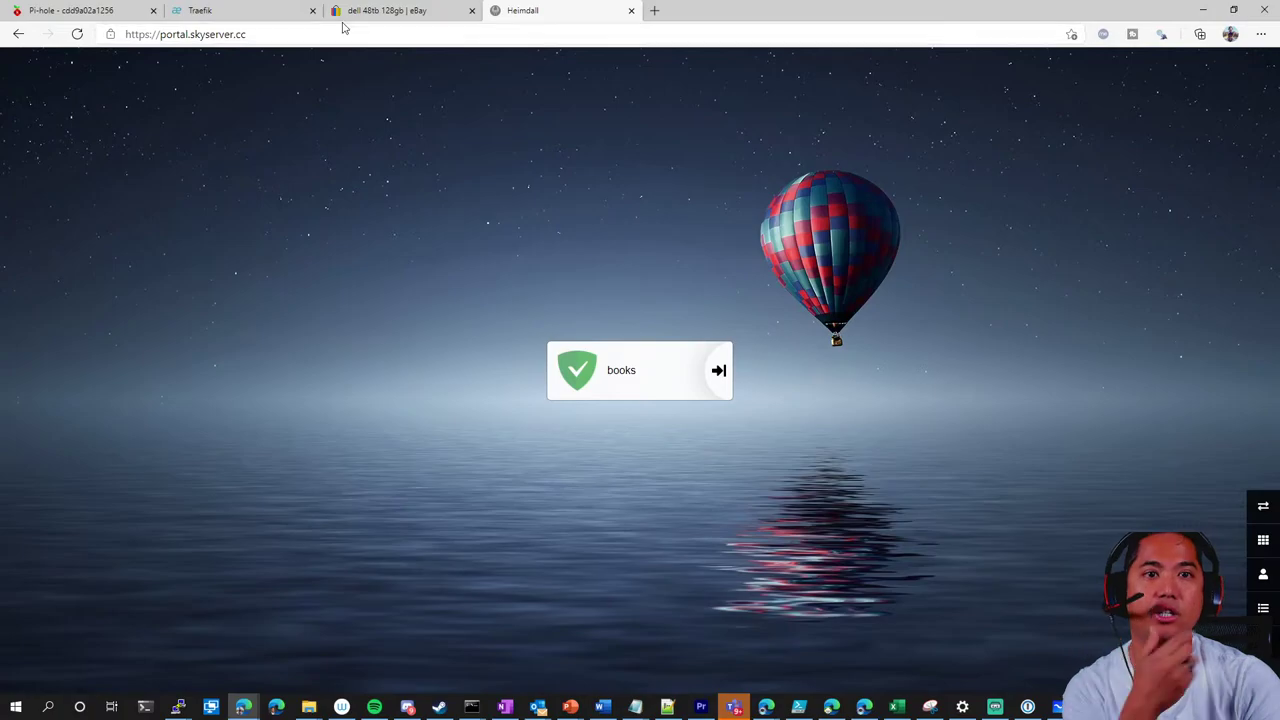
Scroll through the full Traefik HTTP routers list
{"action": "left_click", "coordinate": [18, 34]}
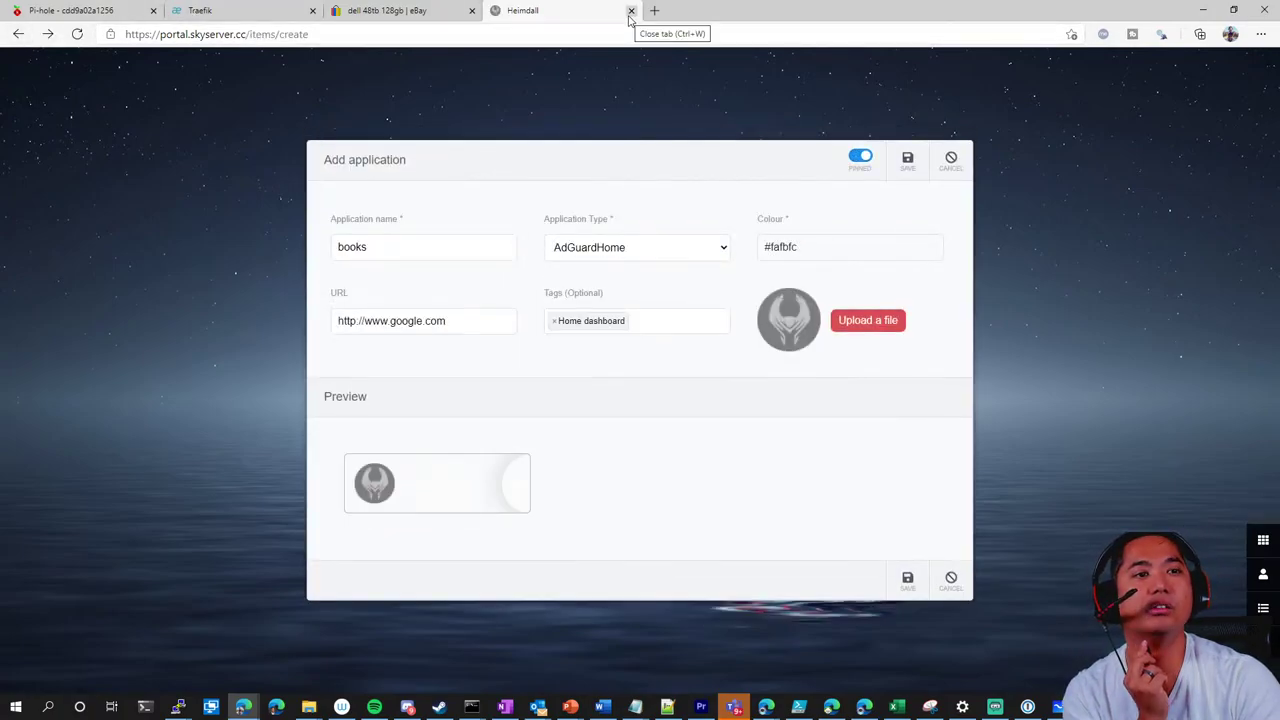
{"action": "left_click", "coordinate": [211, 20]}
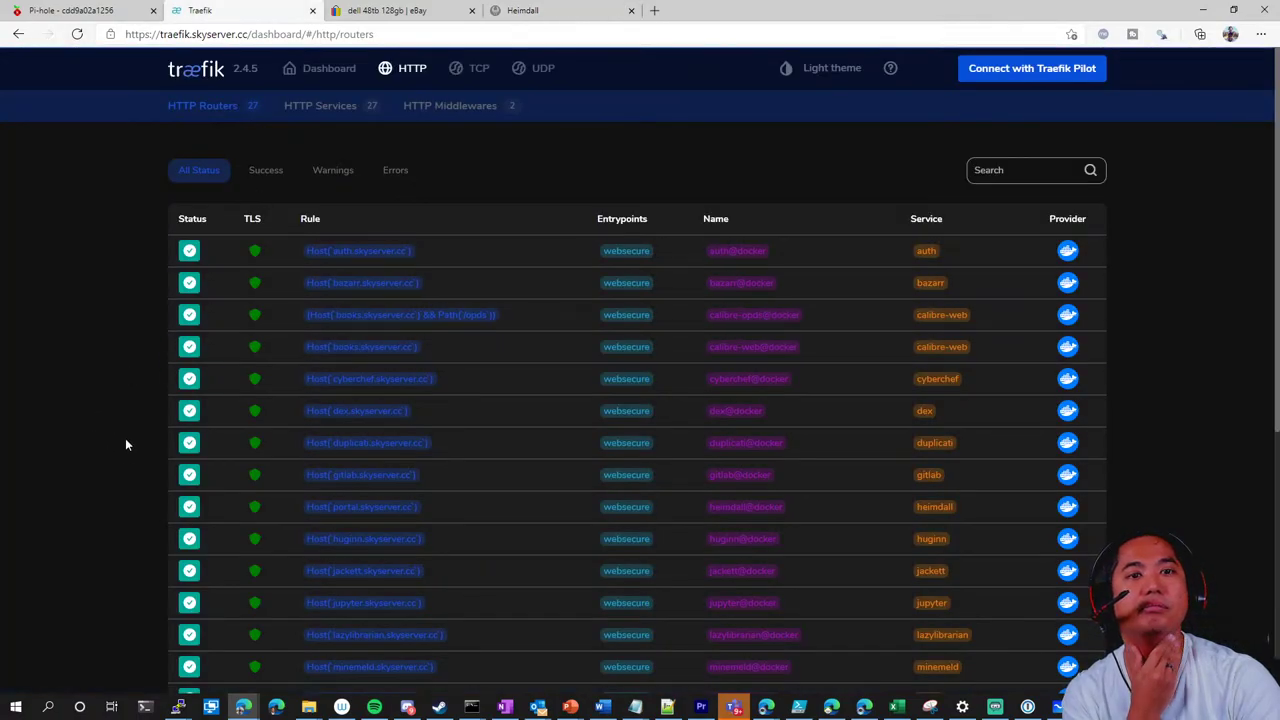
{"action": "scroll", "coordinate": [121, 431], "scroll_direction": "down", "scroll_amount": 5}
{"action": "scroll", "coordinate": [121, 431], "scroll_direction": "down", "scroll_amount": 3}
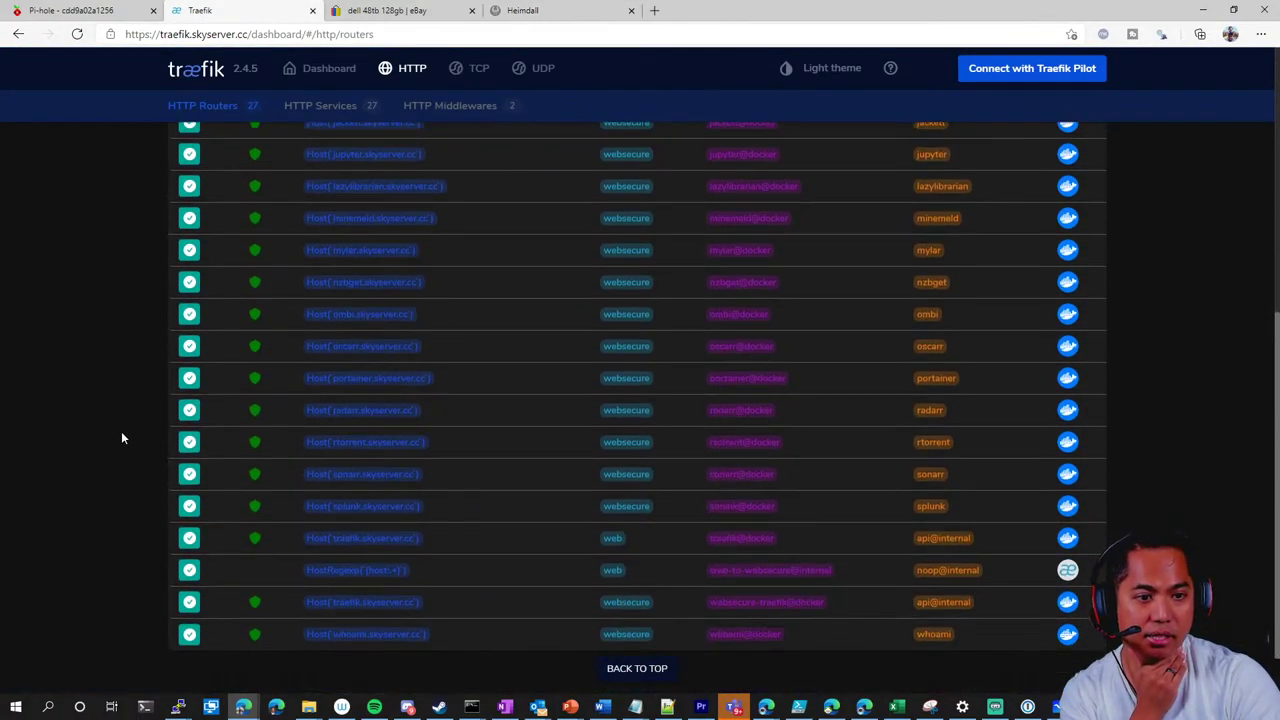
Load portainer.skyserver.cc and enter 'admin' as the login username
{"action": "left_click", "coordinate": [560, 12]}
{"action": "left_click", "coordinate": [619, 36]}
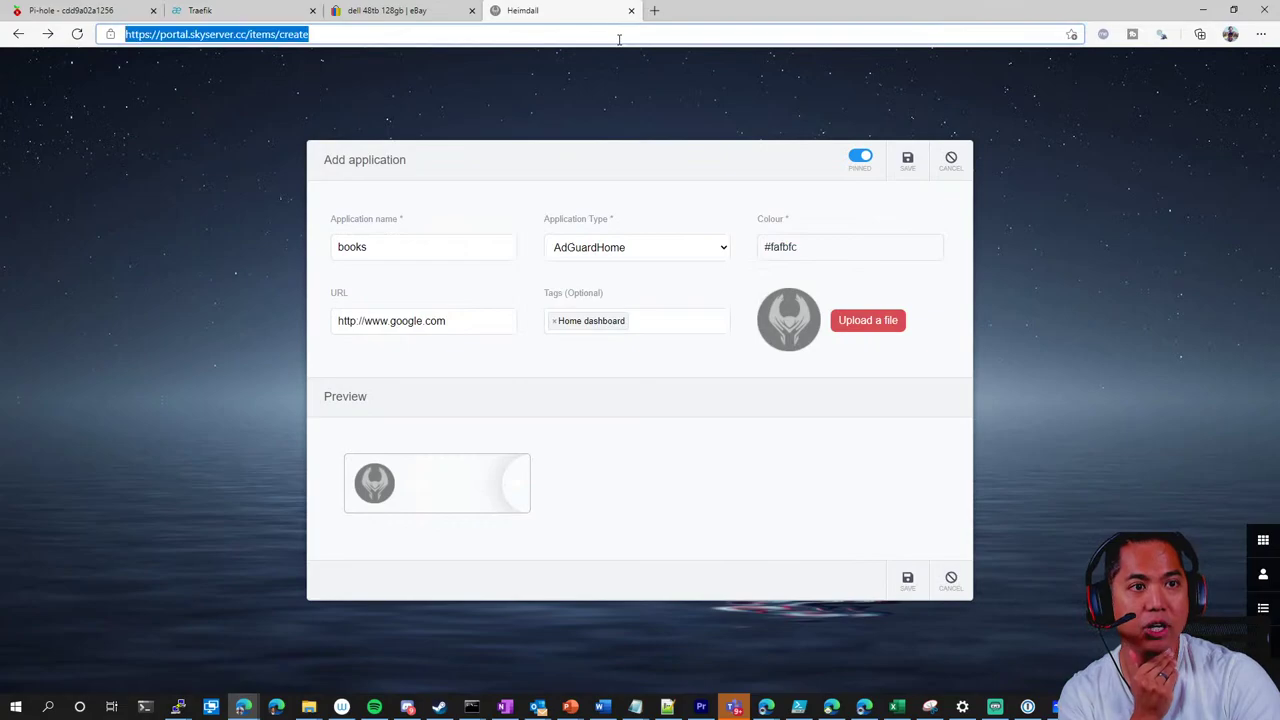
{"action": "type", "text": "porta"}
{"action": "key", "text": "Return"}
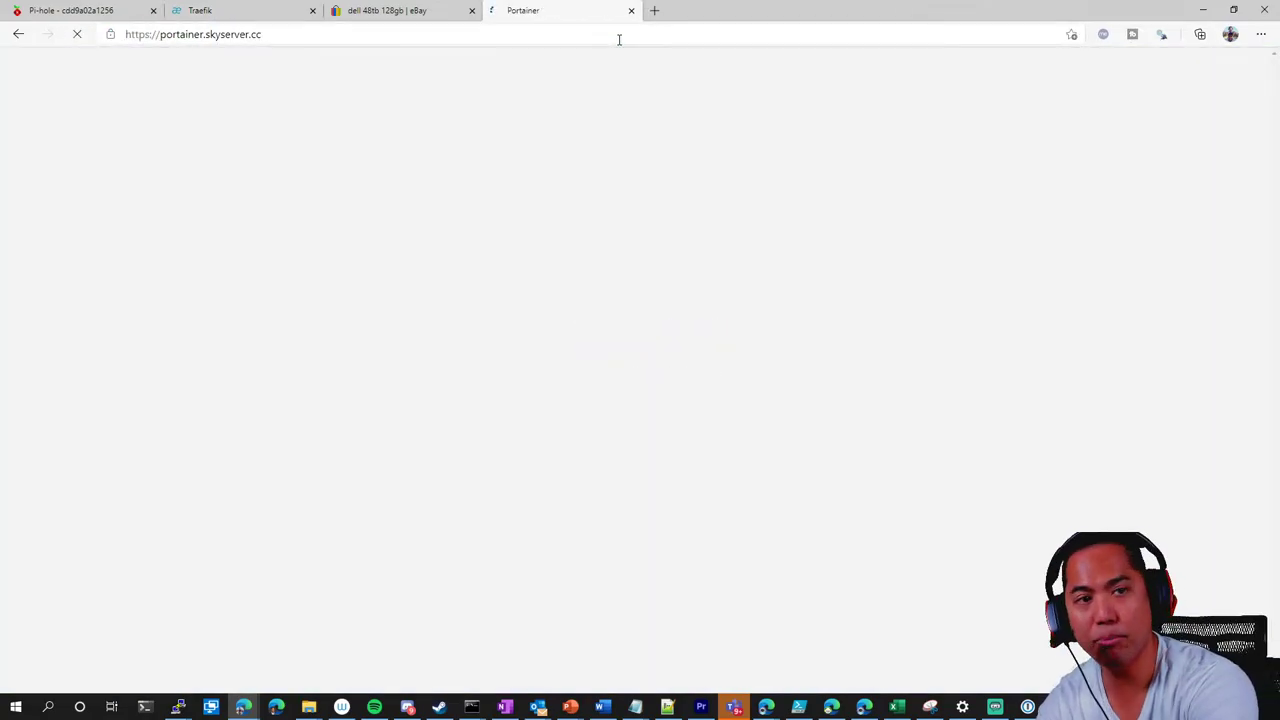
{"action": "type", "text": "admin"}
{"action": "key", "text": "Tab"}
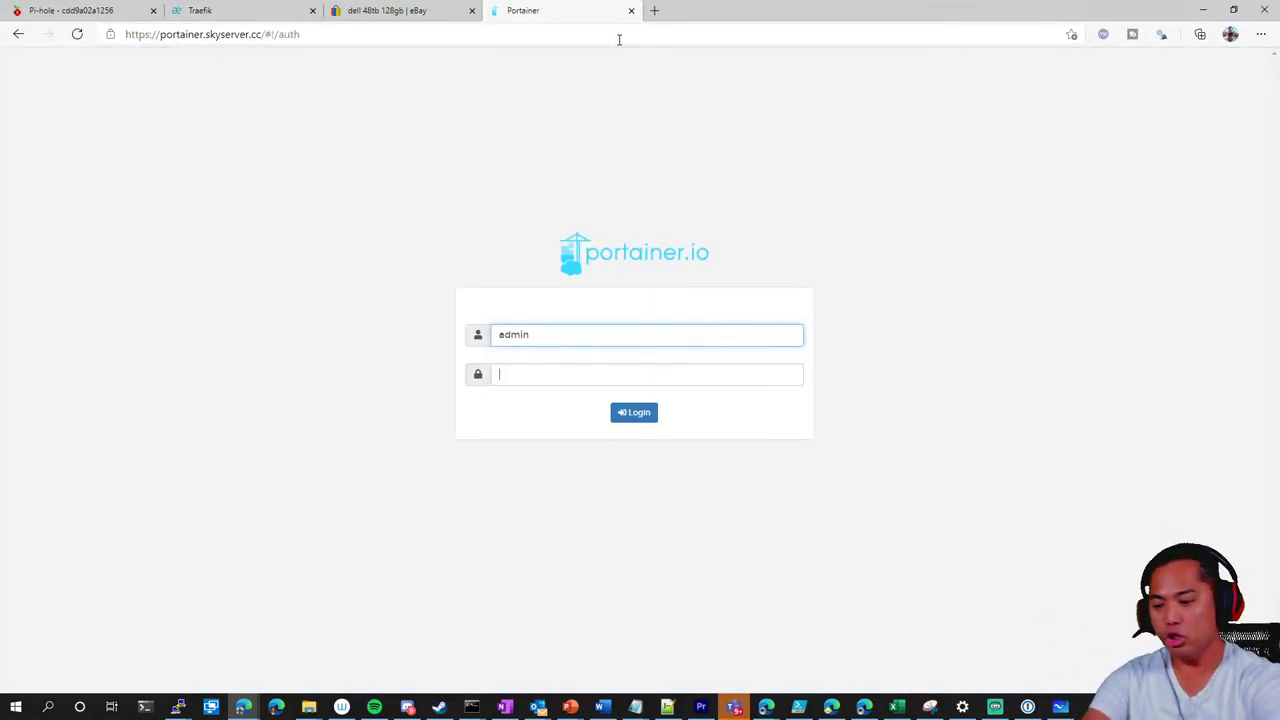
Log in to Portainer with the admin password and open the Skyserver endpoint's container list
{"action": "type", "text": "***"}
{"action": "key", "text": "Return"}
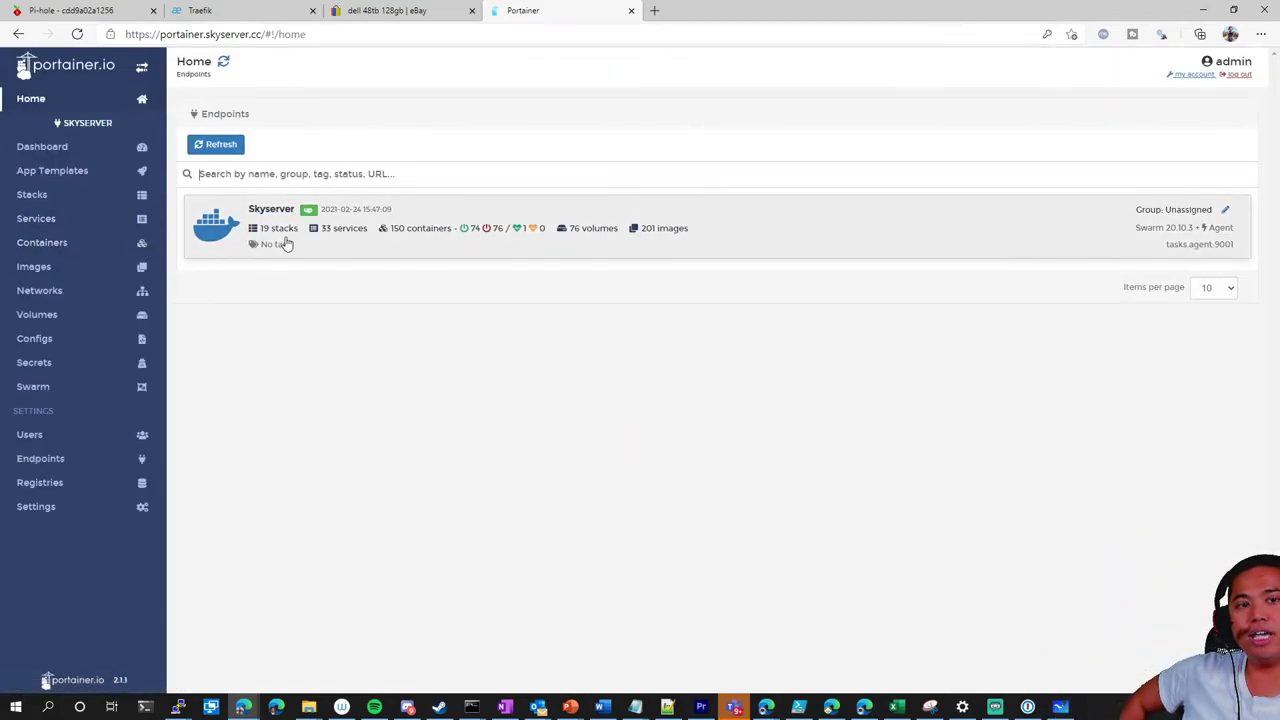
{"action": "left_click", "coordinate": [252, 238]}
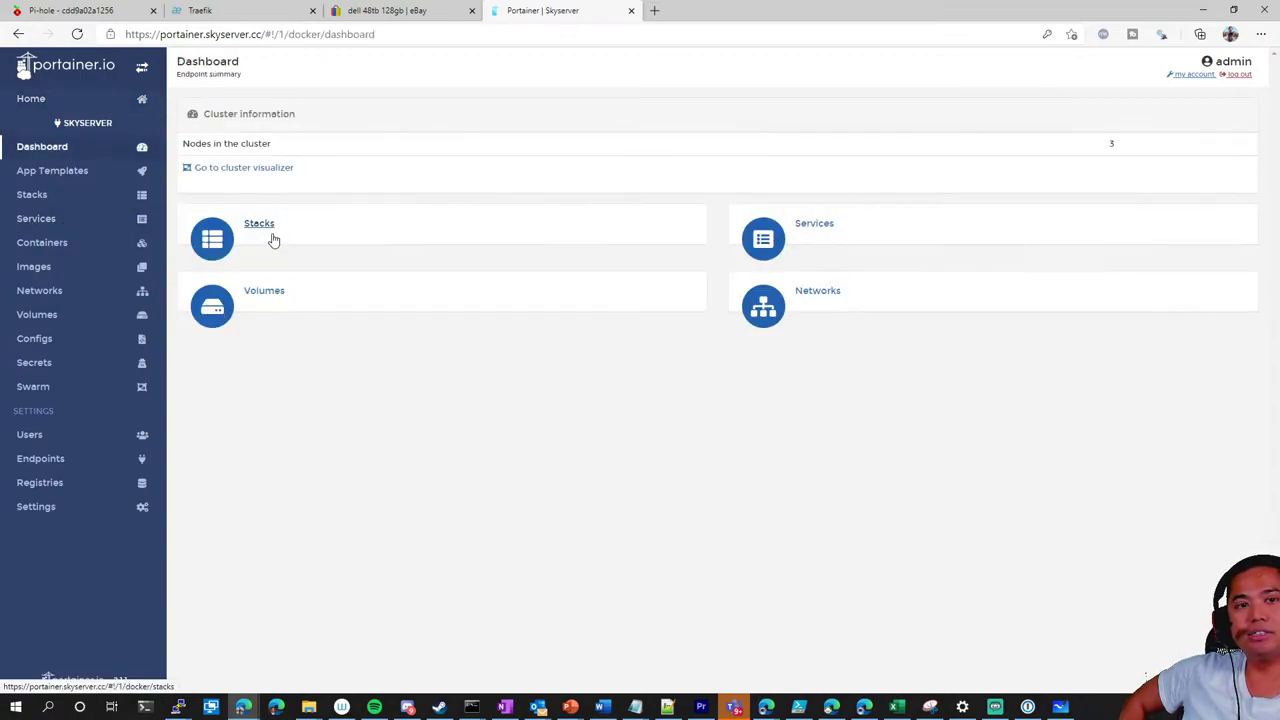
{"action": "left_click", "coordinate": [266, 305]}
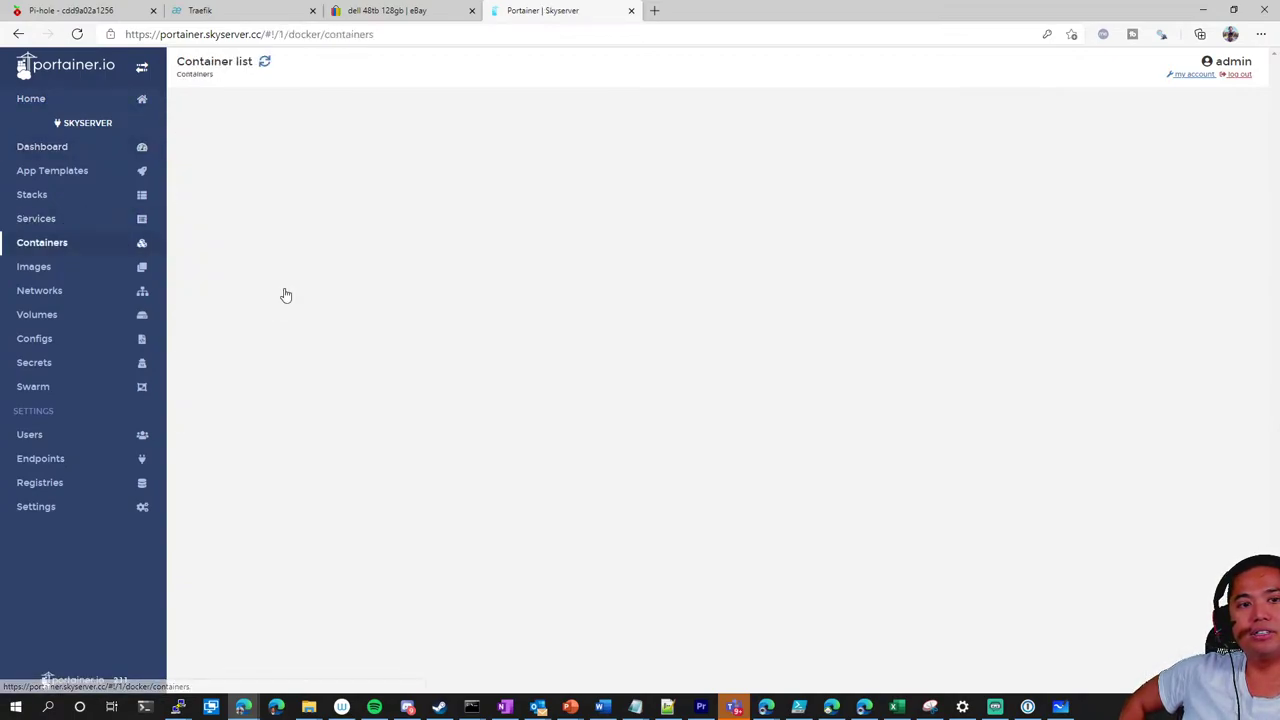
{"action": "scroll", "coordinate": [283, 290], "scroll_direction": "down", "scroll_amount": 3}
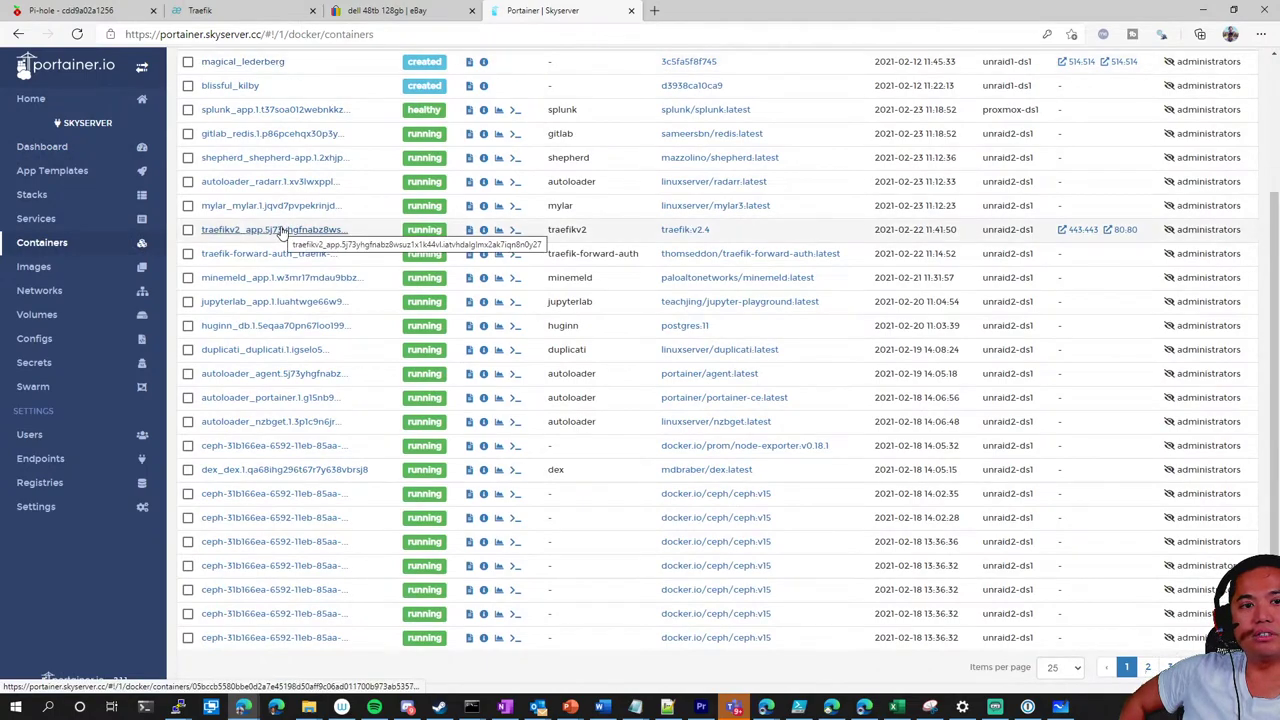
{"action": "scroll", "coordinate": [250, 300], "scroll_direction": "up", "scroll_amount": 3}
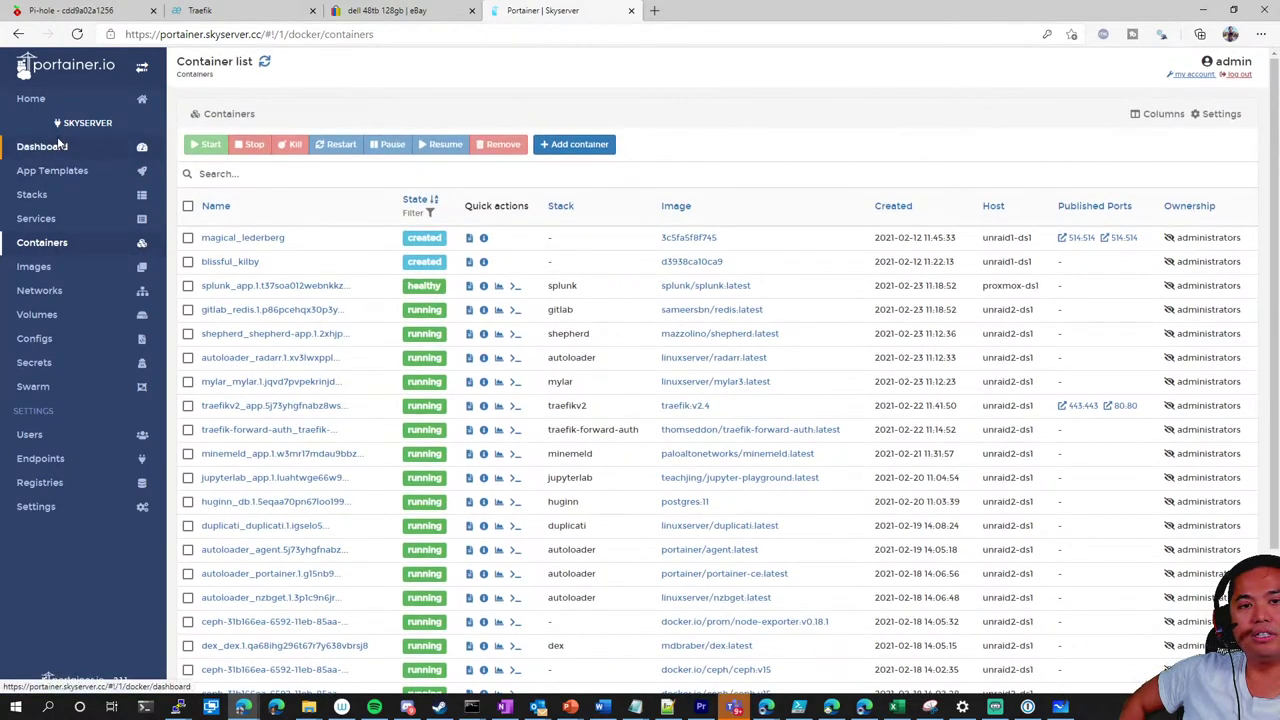
{"action": "left_click", "coordinate": [55, 146]}
{"action": "left_click", "coordinate": [265, 310]}
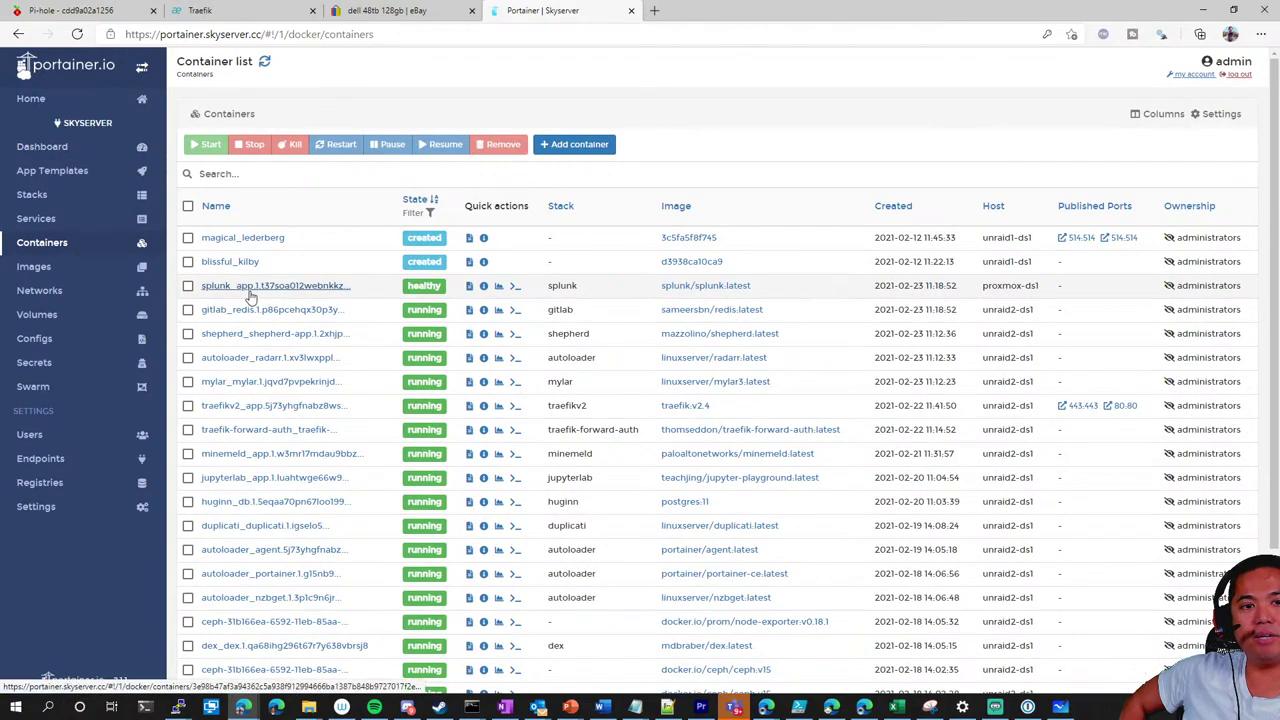
Connect a bash console to the jupyterlab container, then switch to Whiteboard
{"action": "scroll", "coordinate": [300, 420], "scroll_direction": "down", "scroll_amount": 1}
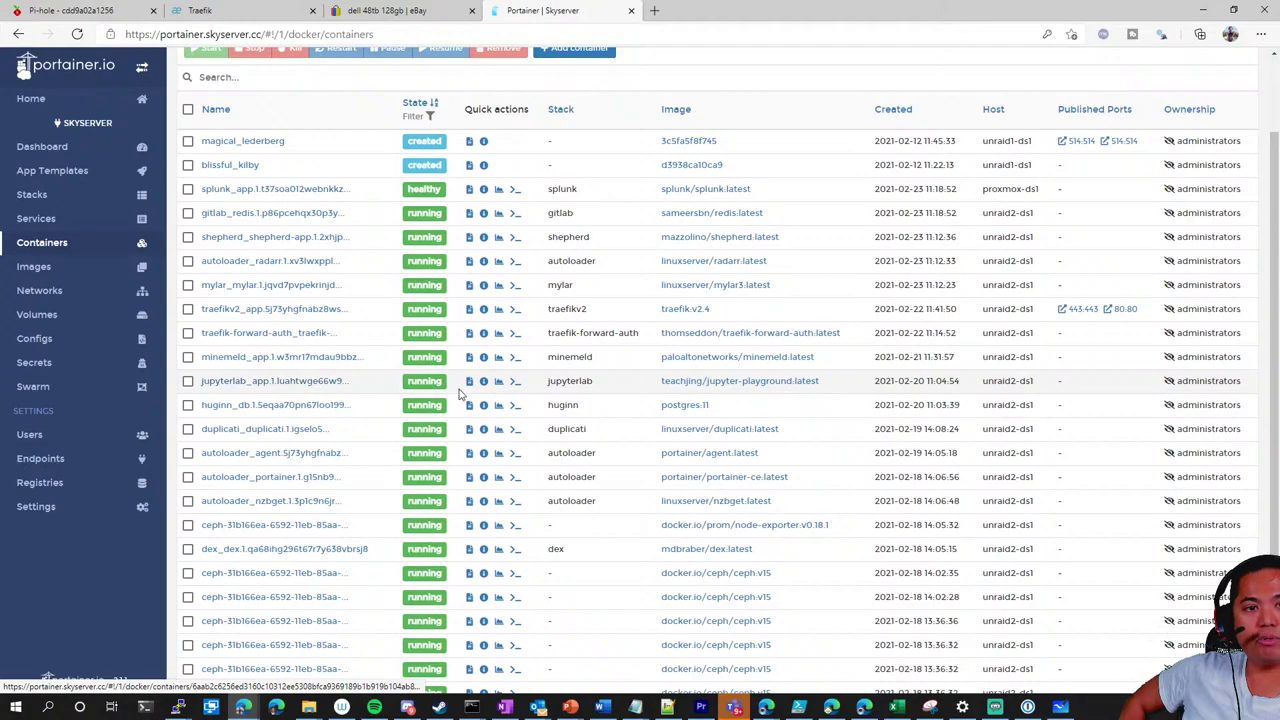
{"action": "left_click", "coordinate": [516, 385]}
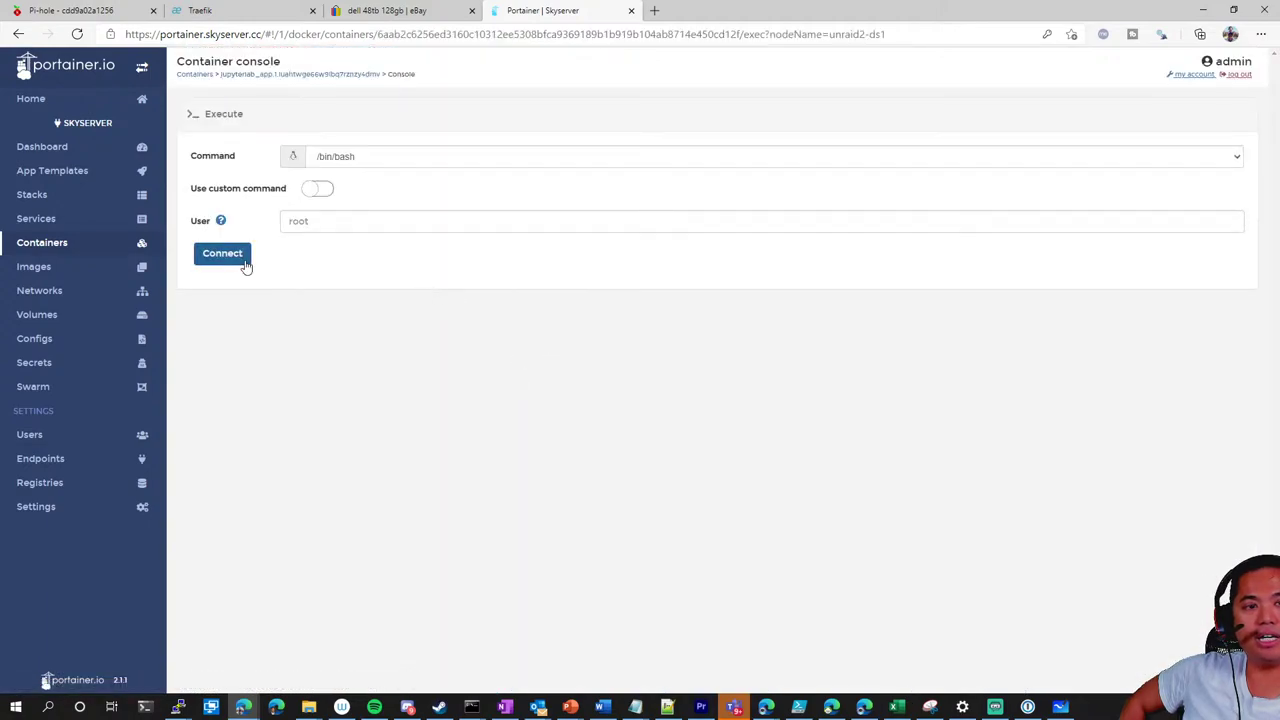
{"action": "left_click", "coordinate": [240, 258]}
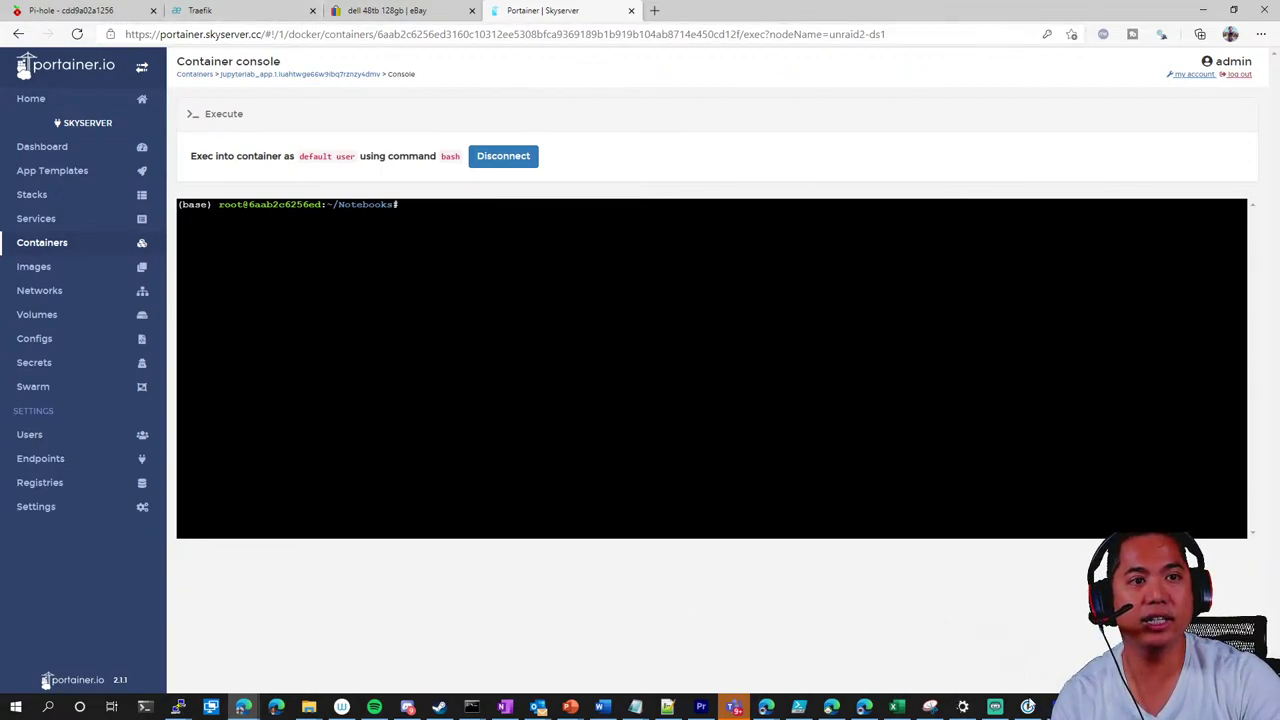
{"action": "key", "text": "alt+Tab"}
Scroll down the homelab diagram, then return to the jupyterlab bash console in Portainer
{"action": "scroll", "coordinate": [652, 492], "scroll_direction": "down", "scroll_amount": 2}
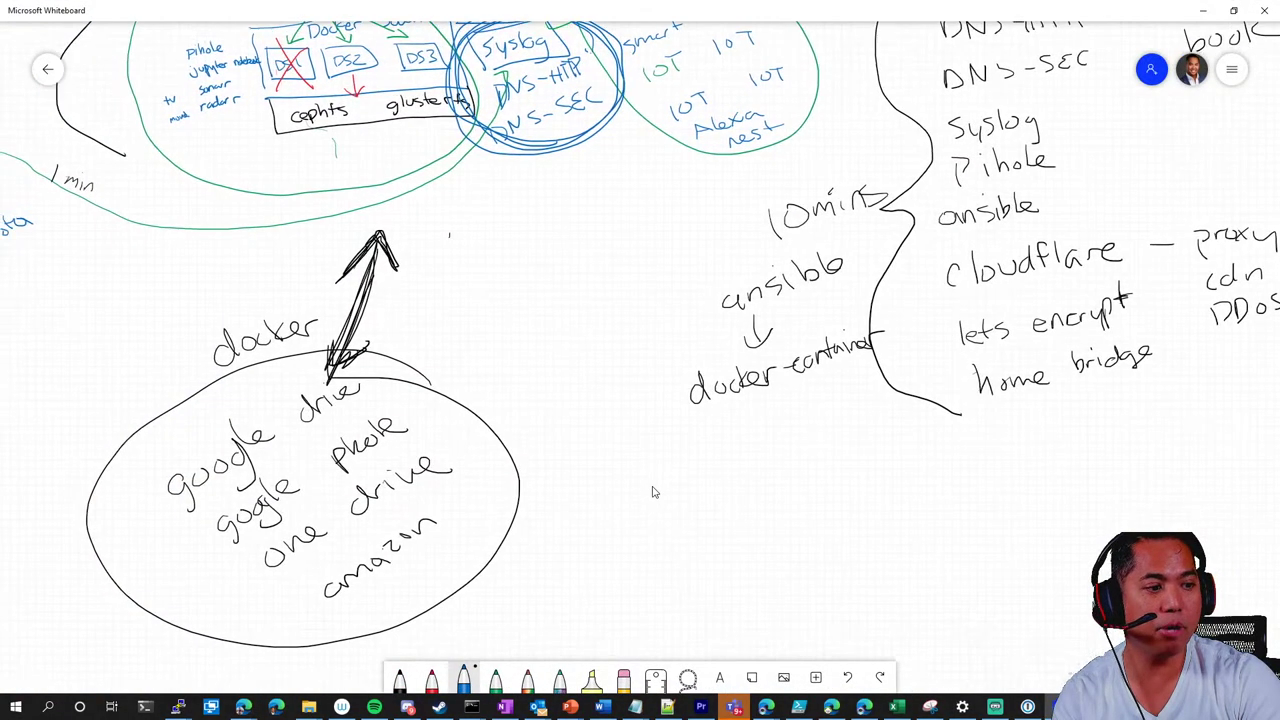
{"action": "scroll", "coordinate": [652, 492], "scroll_direction": "down", "scroll_amount": 2}
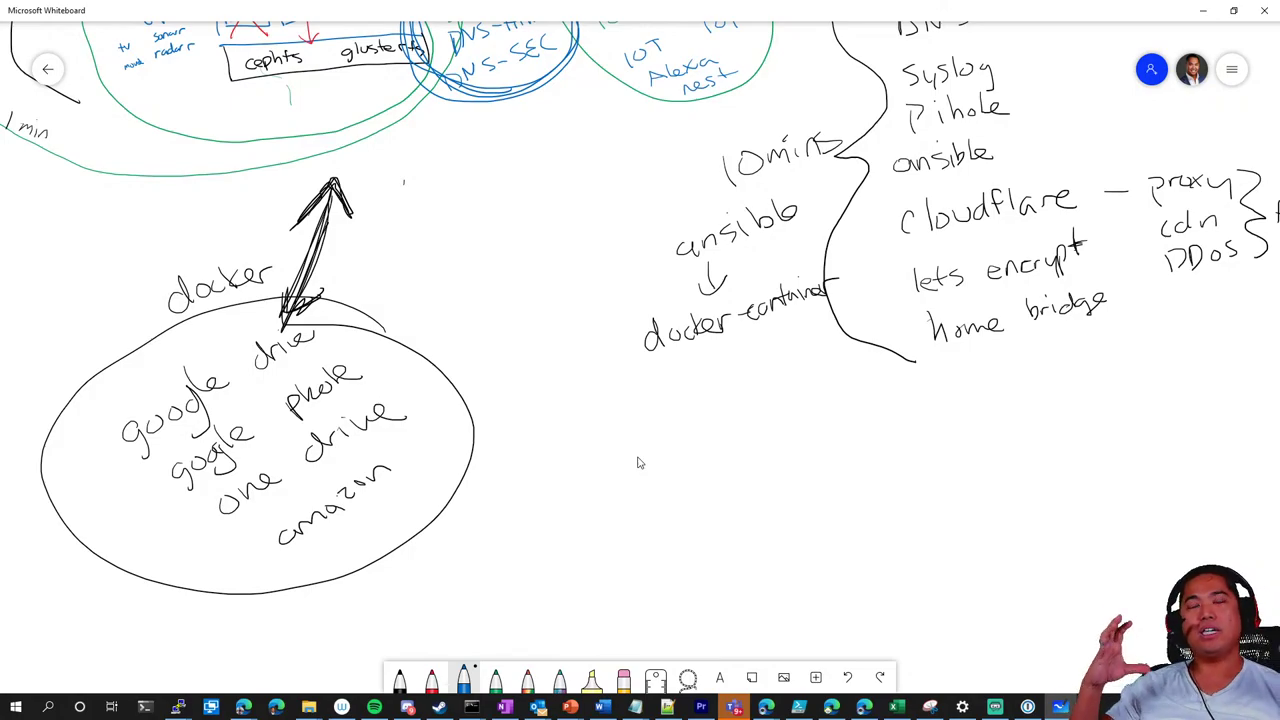
{"action": "key", "text": "alt+Tab"}
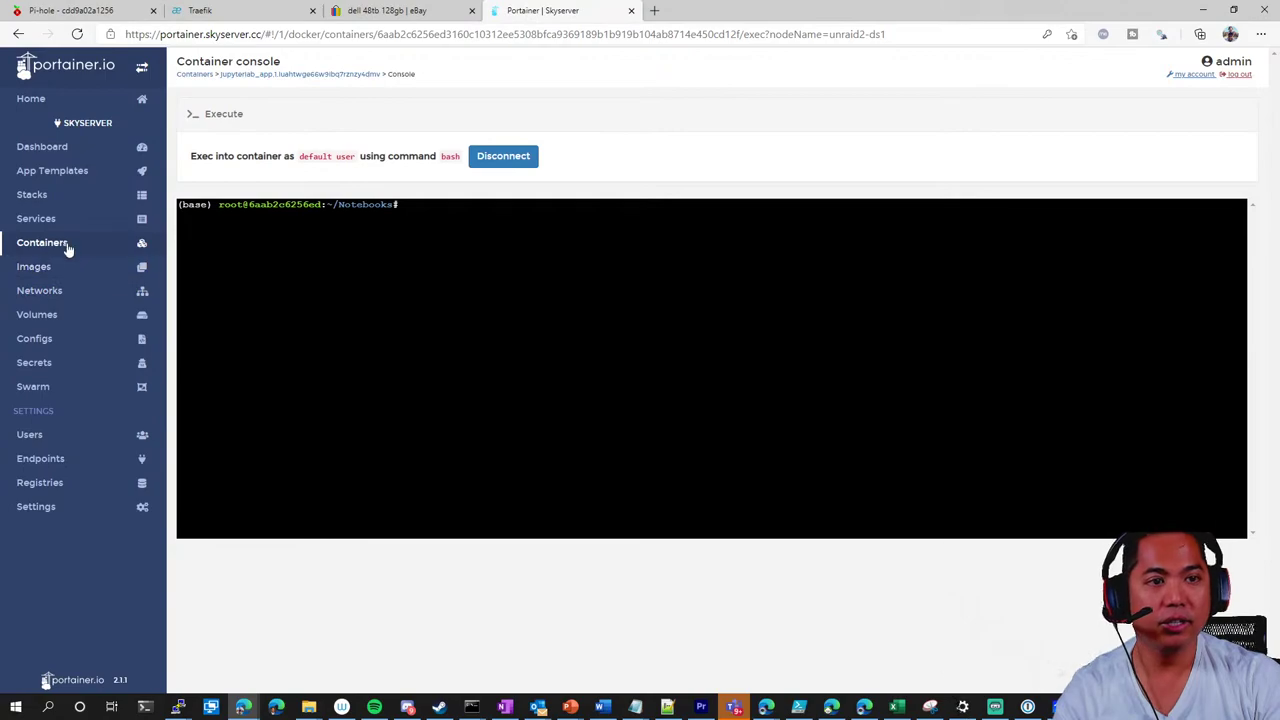
Browse Portainer's App Templates and dashboard, glance at Traefik, then show the Pi-hole admin tab
{"action": "left_click", "coordinate": [54, 171]}
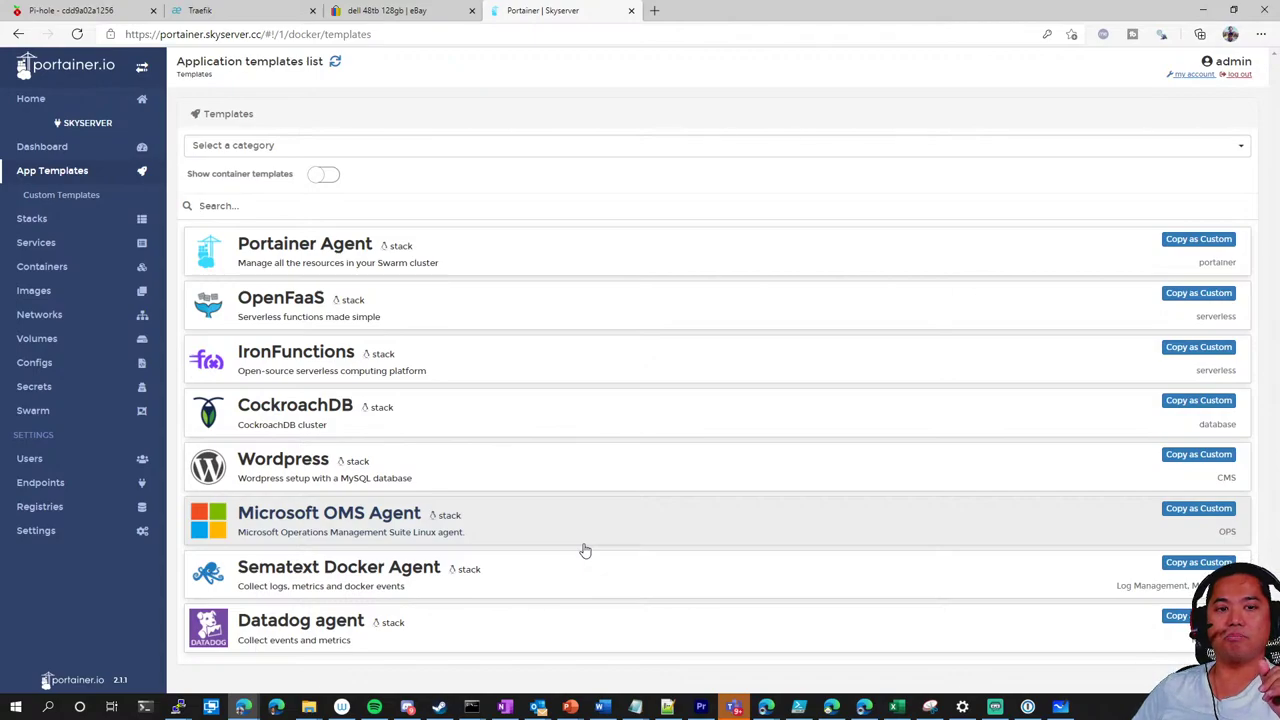
{"action": "left_click", "coordinate": [96, 147]}
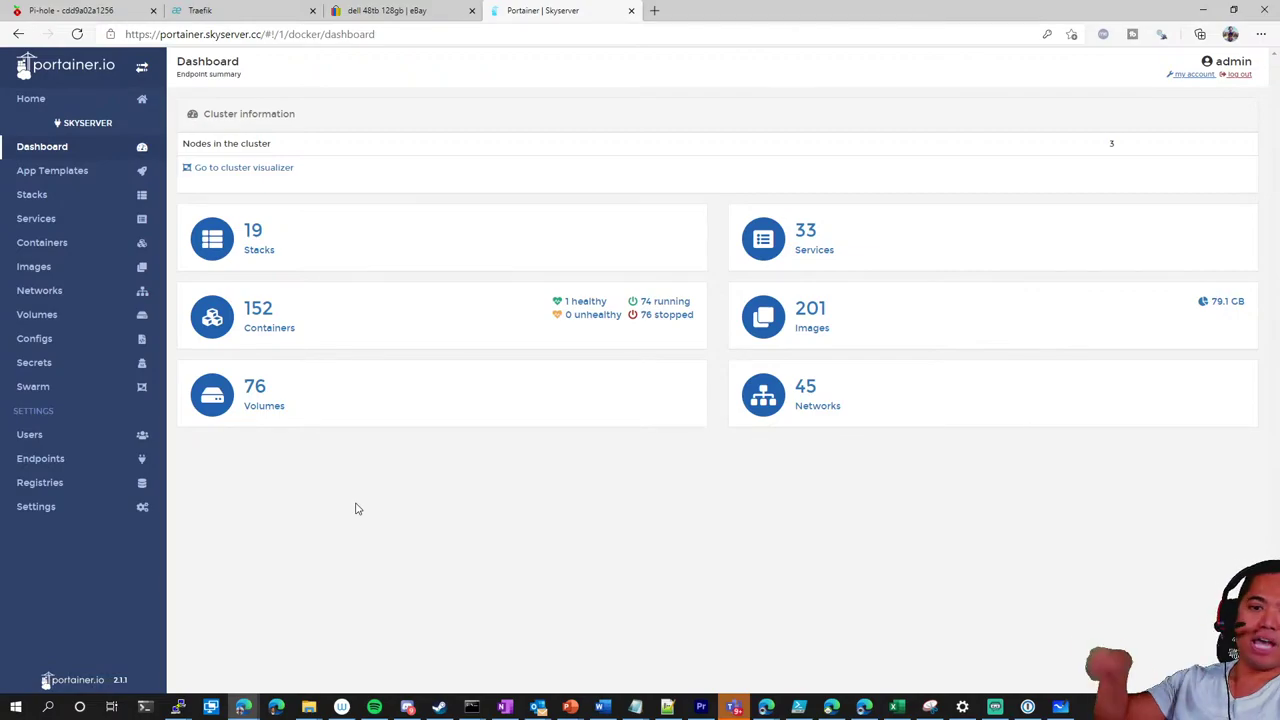
{"action": "left_click", "coordinate": [243, 15]}
{"action": "left_click", "coordinate": [510, 15]}
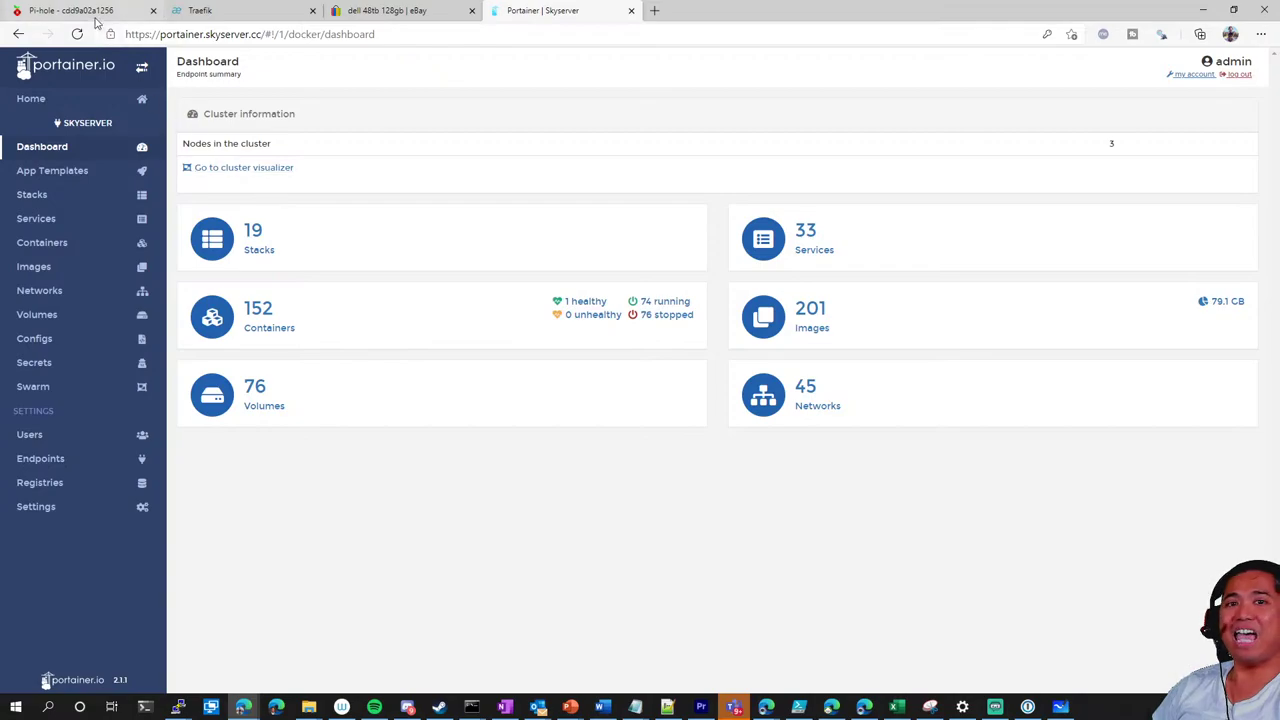
{"action": "left_click", "coordinate": [91, 12]}
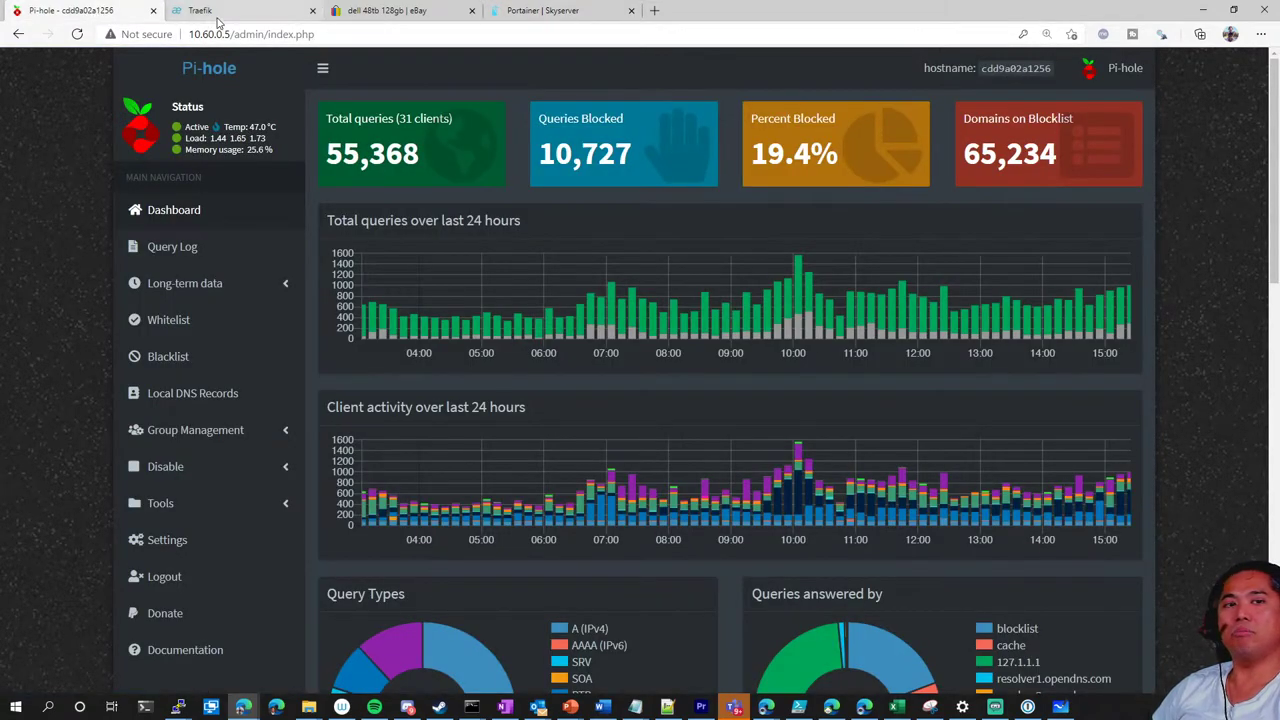
Glance over Traefik's HTTP routers, then return to the Whiteboard homelab diagram
{"action": "left_click", "coordinate": [192, 11]}
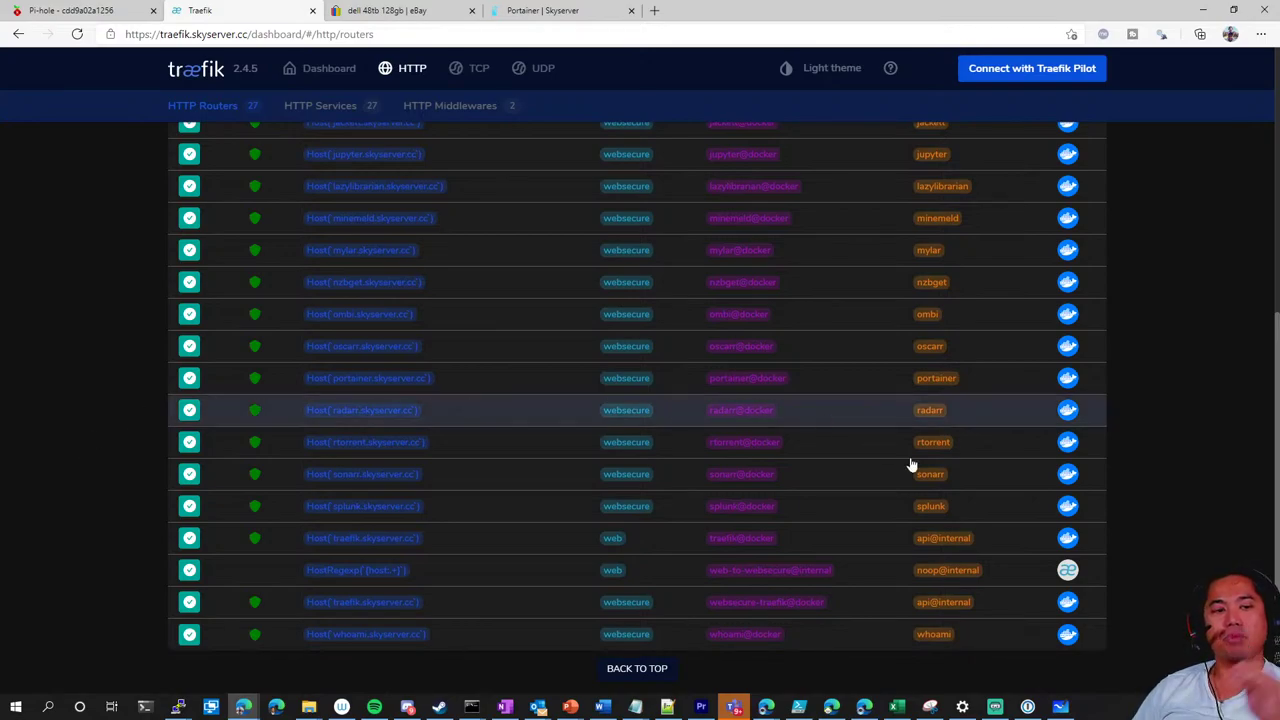
{"action": "left_click", "coordinate": [1061, 706]}
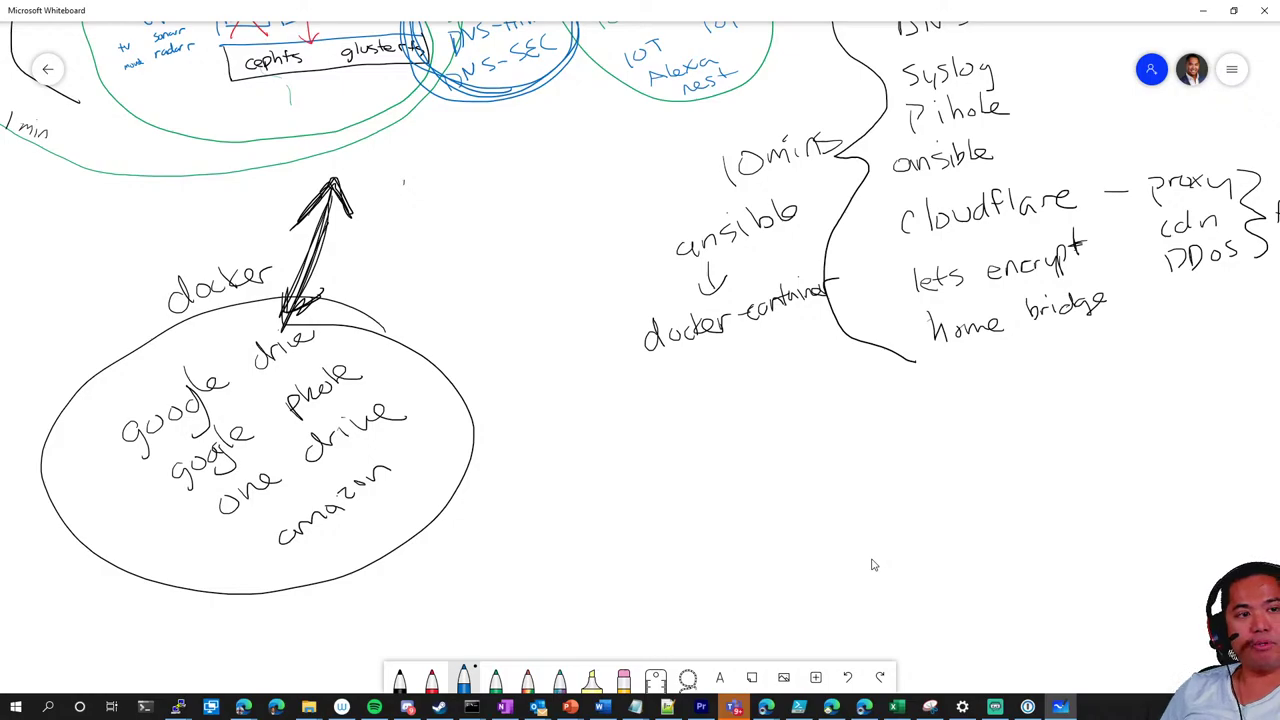
Pan to ansible and handwrite 'Ubuntu' beside it in black ink
{"action": "scroll", "coordinate": [563, 251], "scroll_direction": "up", "scroll_amount": 5}
{"action": "scroll", "coordinate": [563, 251], "scroll_direction": "left", "scroll_amount": 8}
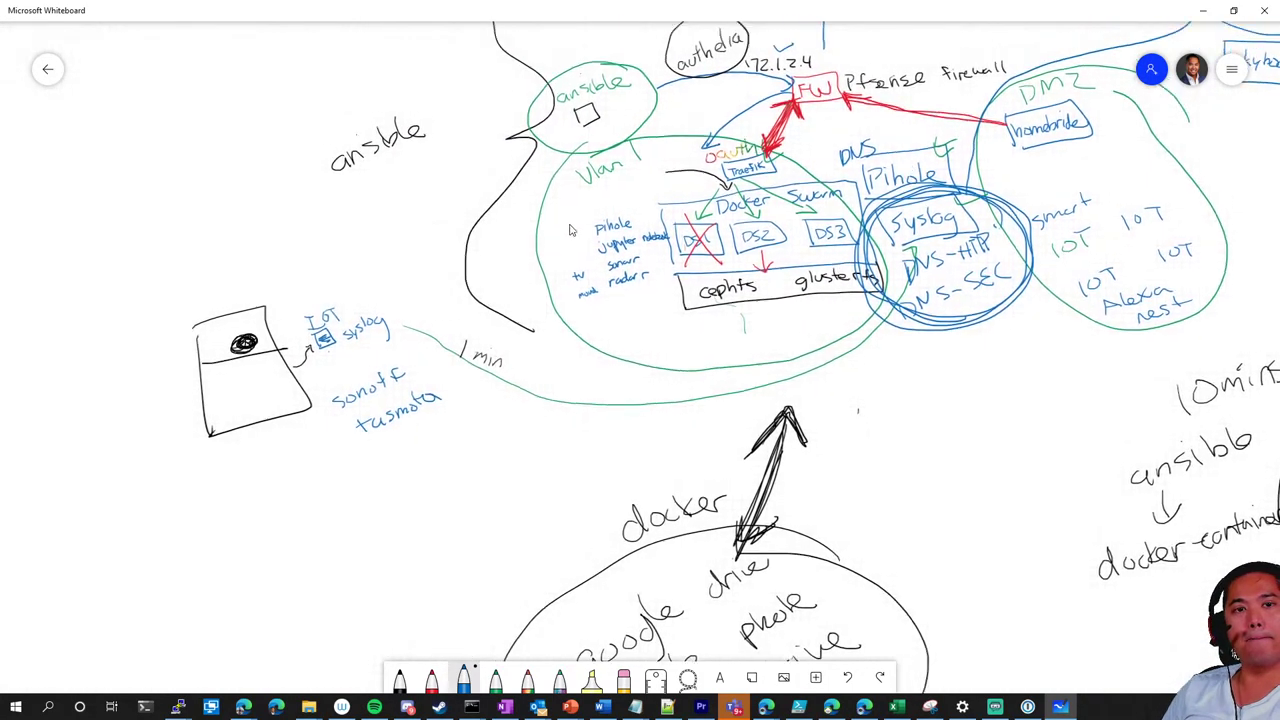
{"action": "scroll", "coordinate": [570, 230], "scroll_direction": "up", "scroll_amount": 2}
{"action": "scroll", "coordinate": [570, 230], "scroll_direction": "left", "scroll_amount": 4}
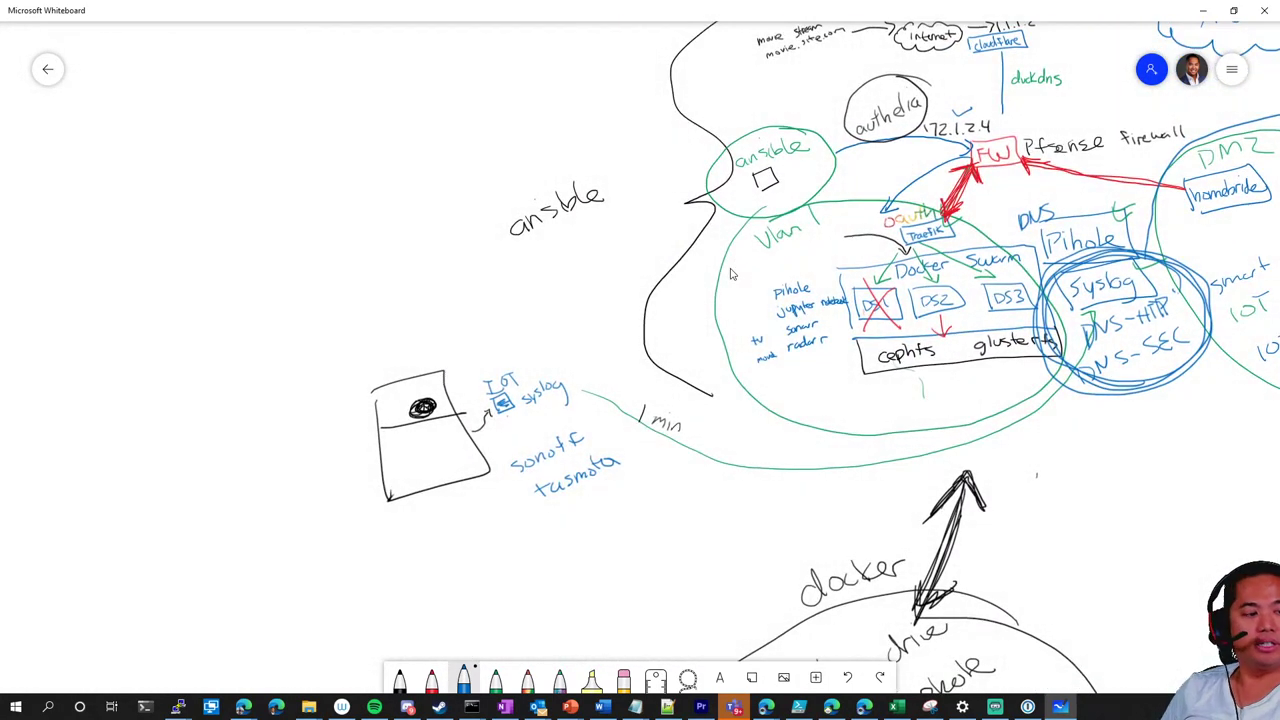
{"action": "key", "text": "ctrl+1"}
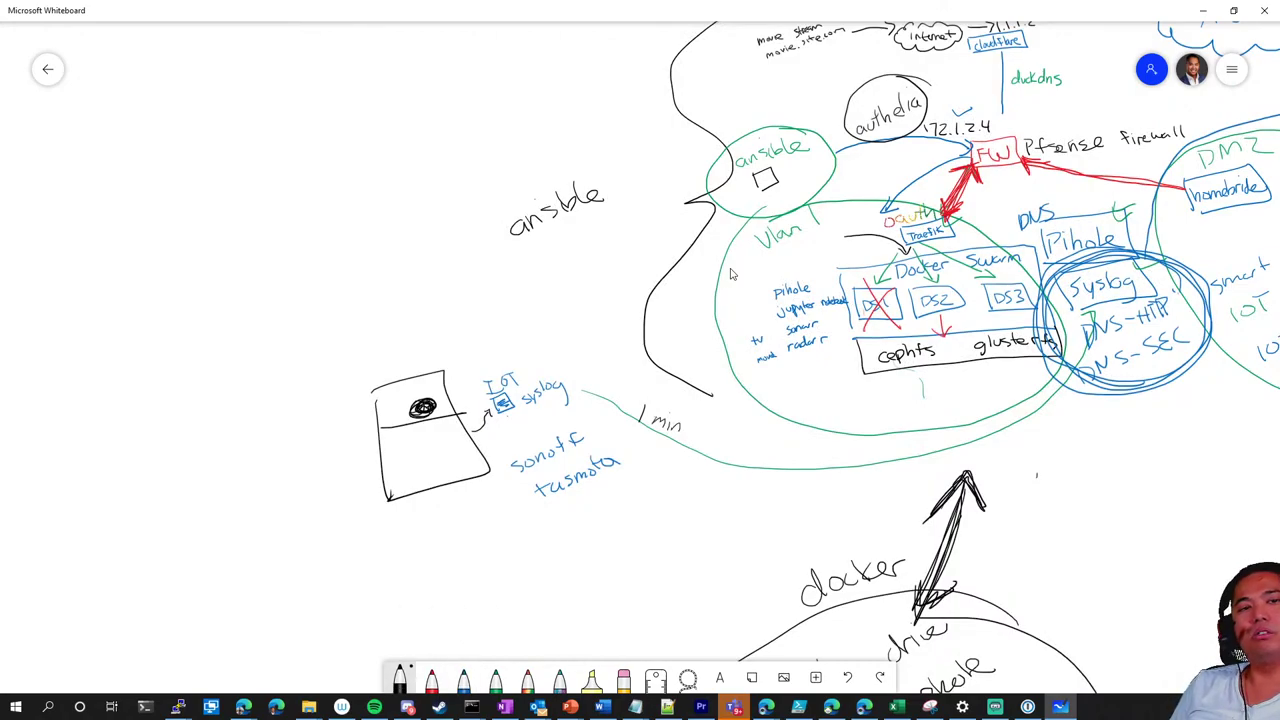
{"action": "mouse_move", "coordinate": [298, 160]}
{"action": "left_mouse_down"}
{"action": "mouse_move", "coordinate": [342, 178]}
{"action": "mouse_move", "coordinate": [366, 156]}
{"action": "mouse_move", "coordinate": [384, 162]}
{"action": "left_mouse_up"}
{"action": "mouse_move", "coordinate": [394, 132]}
{"action": "left_mouse_down"}
{"action": "mouse_move", "coordinate": [397, 152]}
{"action": "mouse_move", "coordinate": [404, 139]}
{"action": "left_mouse_up"}
{"action": "left_click_drag", "start_coordinate": [412, 134], "coordinate": [421, 146]}
Write 'Centos' below Ubuntu, strike it out, and draw a connector from ansible to Ubuntu
{"action": "mouse_move", "coordinate": [345, 196]}
{"action": "left_mouse_down"}
{"action": "mouse_move", "coordinate": [340, 232]}
{"action": "mouse_move", "coordinate": [390, 214]}
{"action": "left_mouse_up"}
{"action": "mouse_move", "coordinate": [394, 186]}
{"action": "left_mouse_down"}
{"action": "mouse_move", "coordinate": [400, 206]}
{"action": "mouse_move", "coordinate": [431, 196]}
{"action": "mouse_move", "coordinate": [424, 186]}
{"action": "left_mouse_up"}
{"action": "left_click_drag", "start_coordinate": [445, 176], "coordinate": [430, 192]}
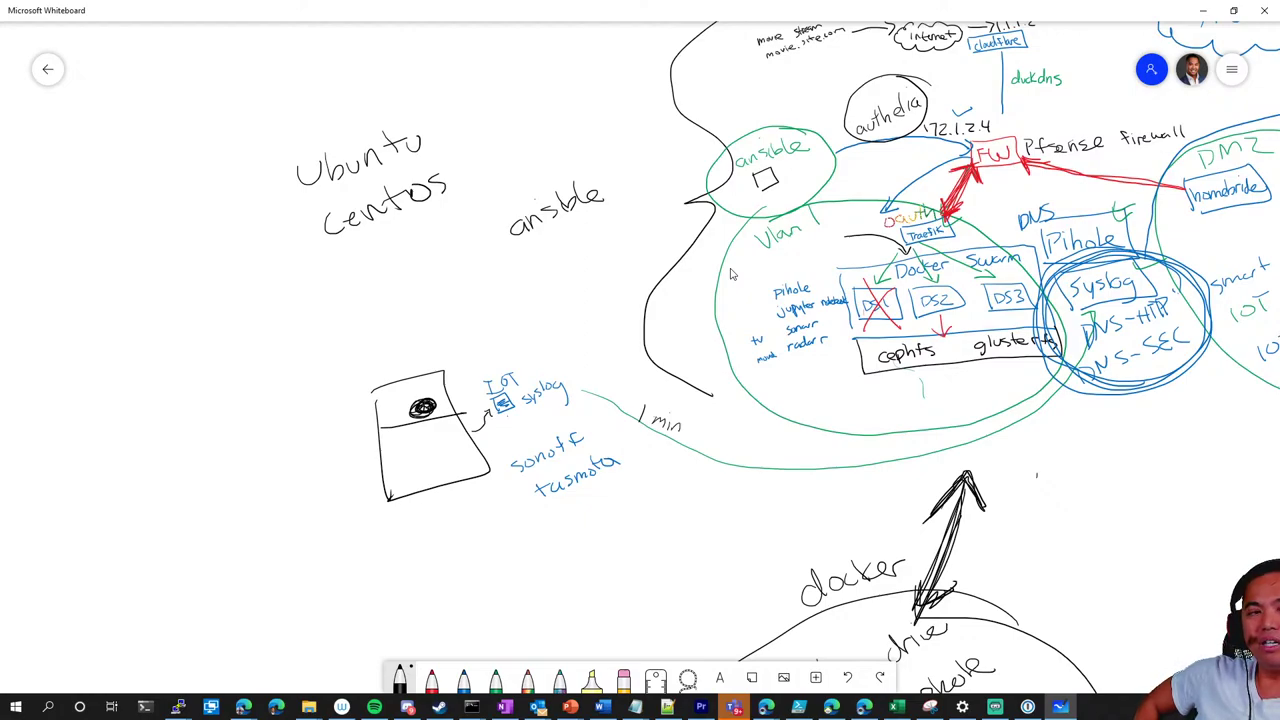
{"action": "mouse_move", "coordinate": [336, 230]}
{"action": "left_mouse_down"}
{"action": "mouse_move", "coordinate": [450, 180]}
{"action": "mouse_move", "coordinate": [340, 225]}
{"action": "mouse_move", "coordinate": [425, 190]}
{"action": "mouse_move", "coordinate": [370, 212]}
{"action": "left_mouse_up"}
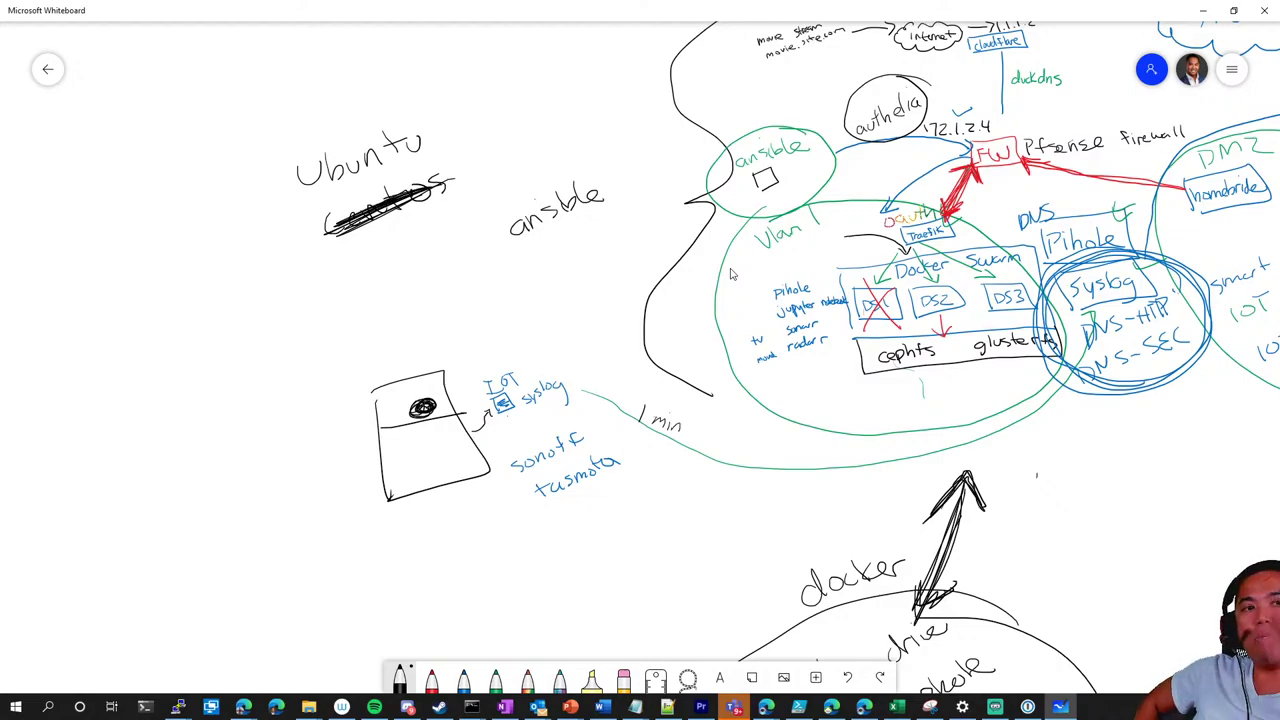
{"action": "mouse_move", "coordinate": [500, 242]}
{"action": "left_mouse_down"}
{"action": "mouse_move", "coordinate": [470, 172]}
{"action": "mouse_move", "coordinate": [436, 136]}
{"action": "mouse_move", "coordinate": [464, 198]}
{"action": "left_mouse_up"}
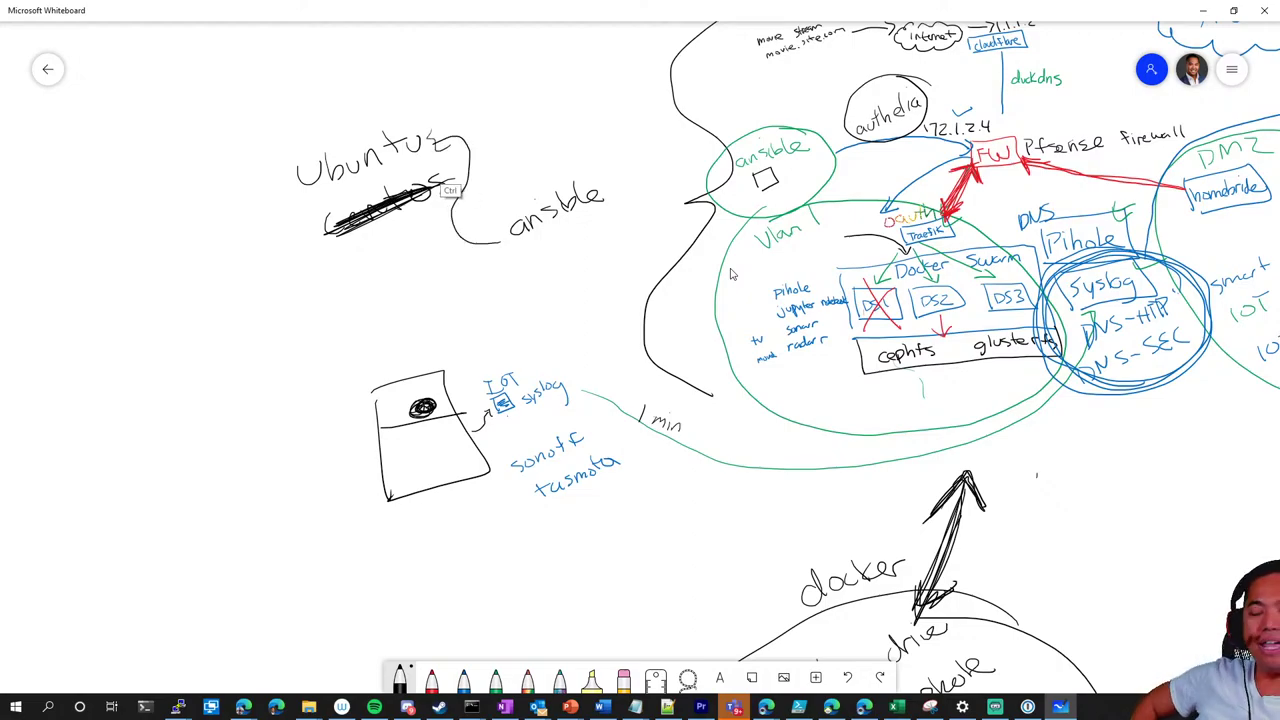
{"action": "key", "text": "ctrl+z"}
{"action": "key", "text": "ctrl+z"}
Draw a '<' arrowhead at Ubuntu on the ansible connector
{"action": "left_click_drag", "start_coordinate": [452, 132], "coordinate": [450, 150]}
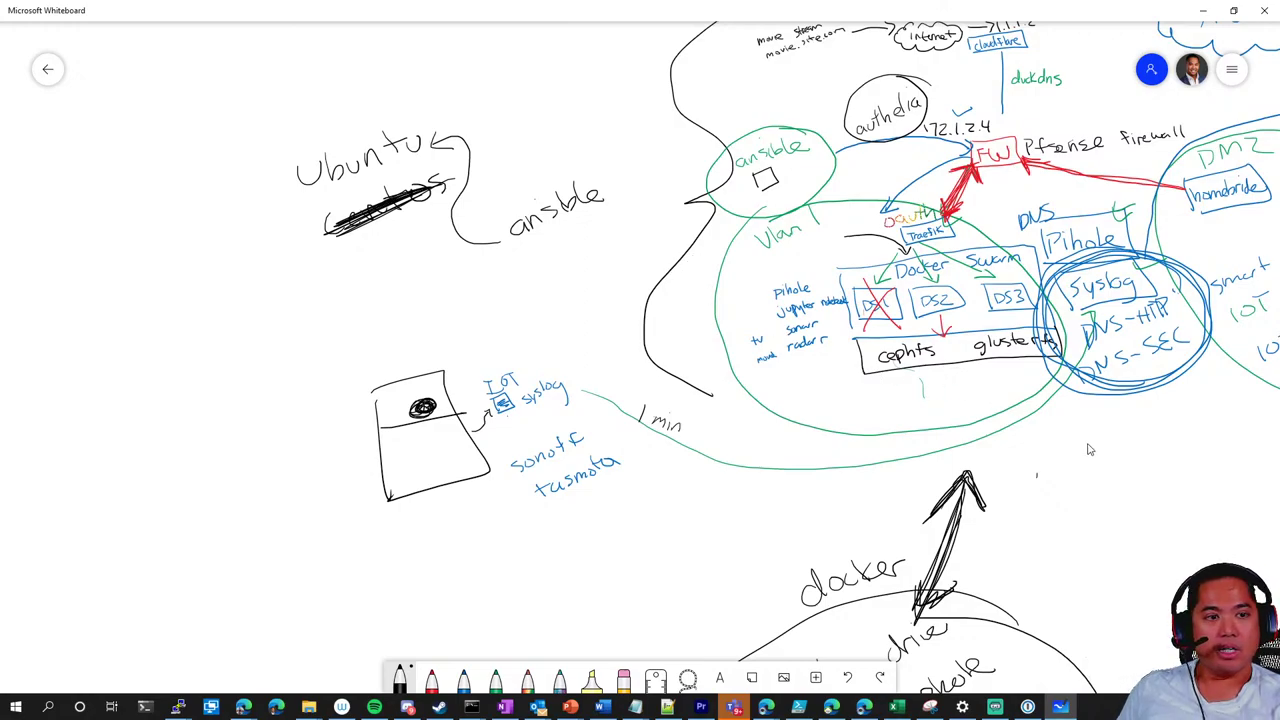
Handwrite 'backup' in black ink under home bridge in the right-hand services list
{"action": "scroll", "coordinate": [1088, 449], "scroll_direction": "down", "scroll_amount": 4}
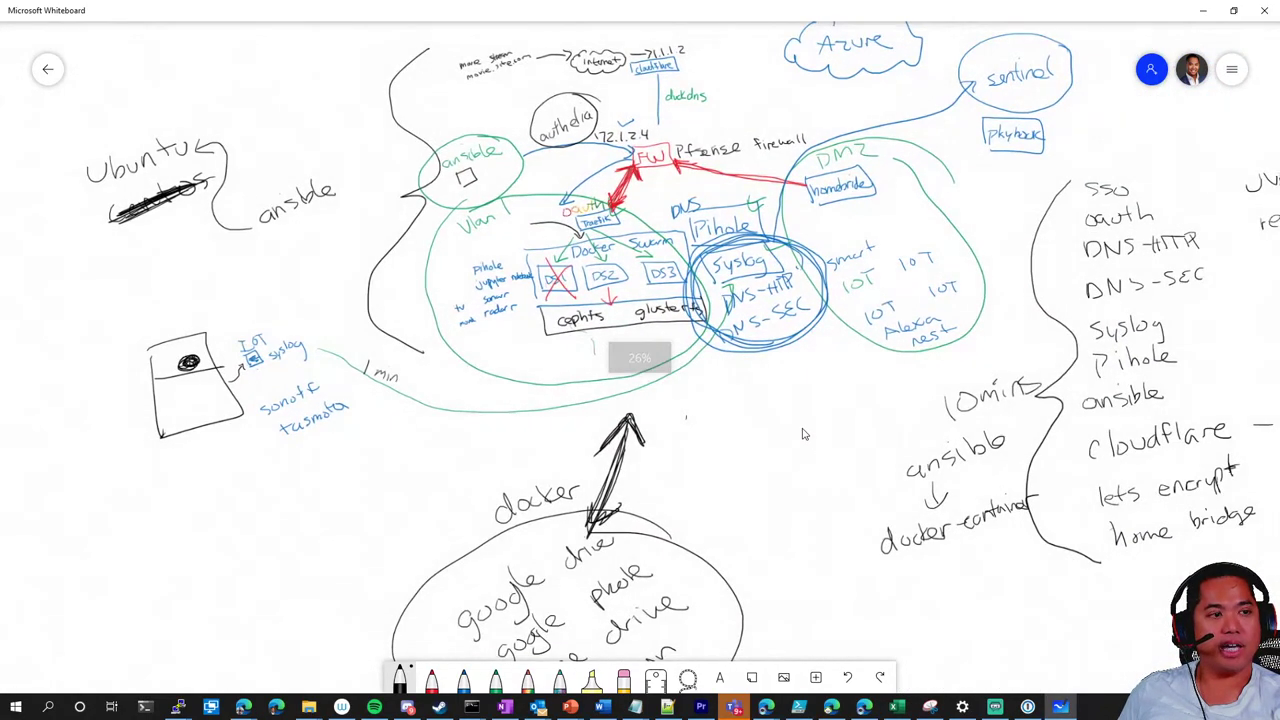
{"action": "left_click_drag", "start_coordinate": [803, 434], "coordinate": [623, 360]}
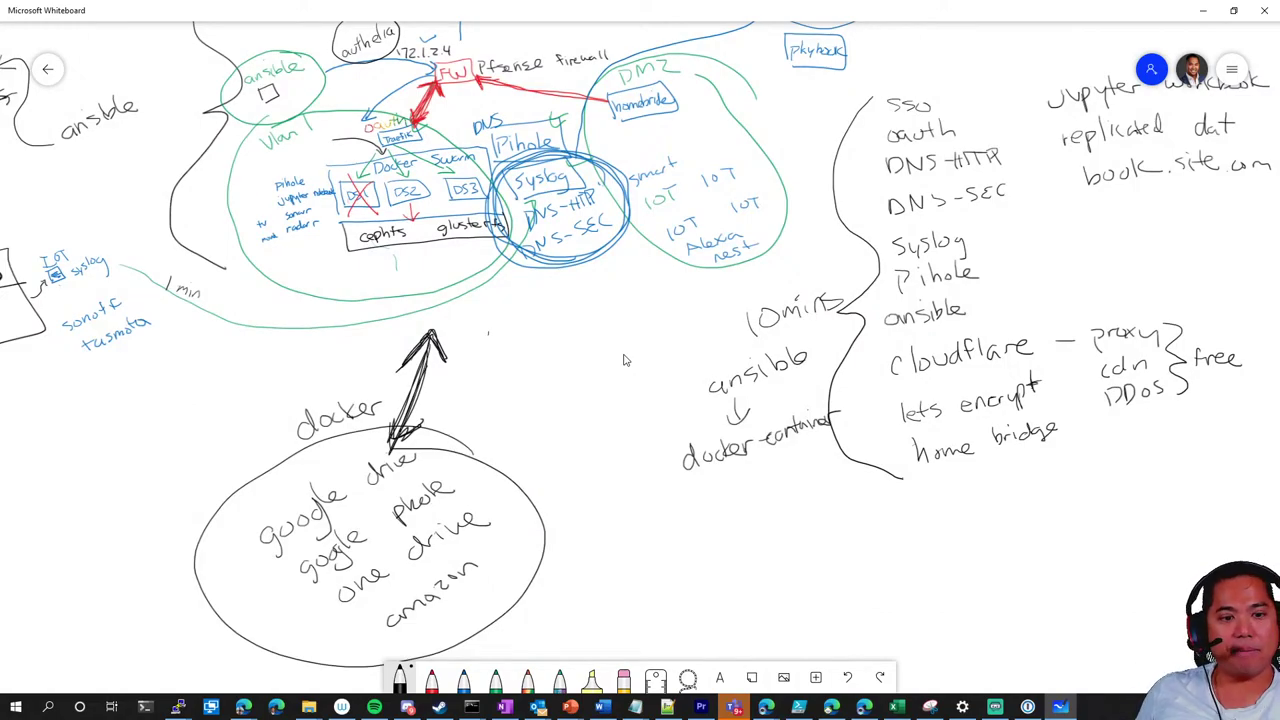
{"action": "left_click", "coordinate": [400, 678]}
{"action": "mouse_move", "coordinate": [925, 488]}
{"action": "left_mouse_down"}
{"action": "mouse_move", "coordinate": [931, 518]}
{"action": "mouse_move", "coordinate": [985, 514]}
{"action": "left_mouse_up"}
{"action": "mouse_move", "coordinate": [994, 482]}
{"action": "left_mouse_down"}
{"action": "mouse_move", "coordinate": [993, 512]}
{"action": "mouse_move", "coordinate": [1043, 500]}
{"action": "left_mouse_up"}
{"action": "mouse_move", "coordinate": [1052, 478]}
{"action": "left_mouse_down"}
{"action": "mouse_move", "coordinate": [1054, 516]}
{"action": "mouse_move", "coordinate": [1056, 497]}
{"action": "left_mouse_up"}
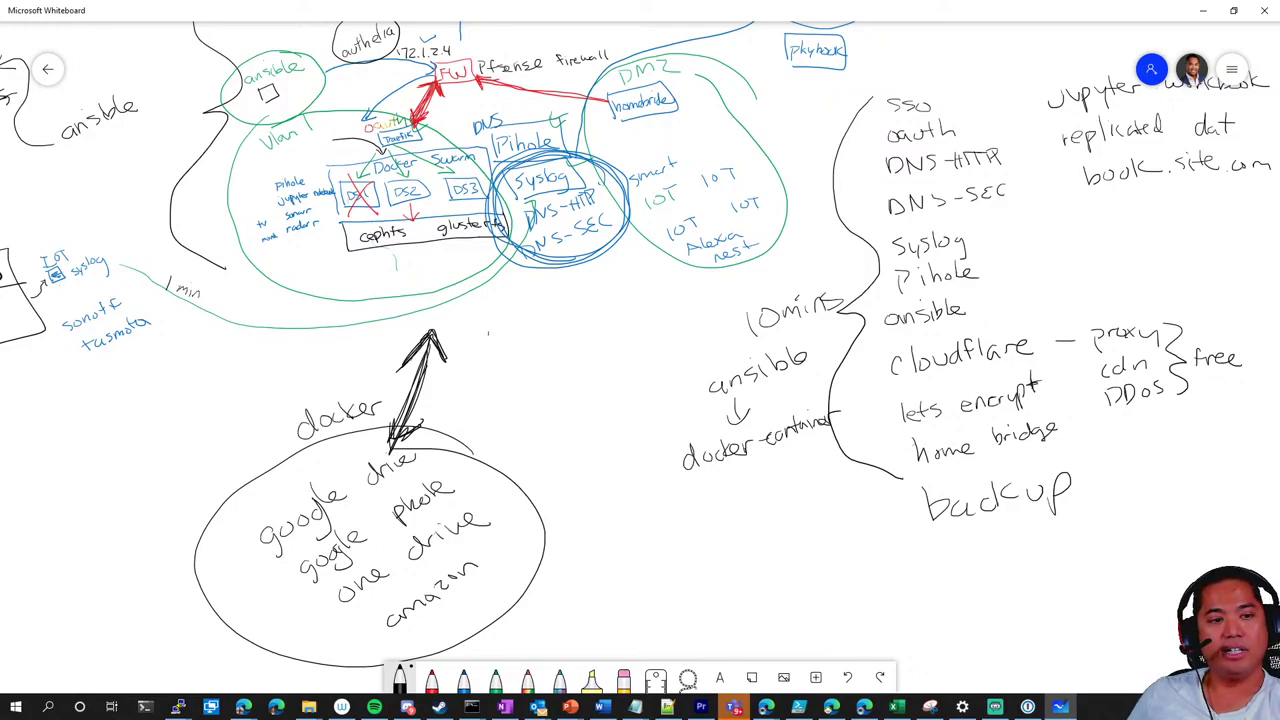
{"action": "left_click_drag", "start_coordinate": [950, 552], "coordinate": [940, 588]}
{"action": "left_click_drag", "start_coordinate": [957, 546], "coordinate": [1002, 552]}
{"action": "left_click_drag", "start_coordinate": [1018, 540], "coordinate": [1060, 546]}
{"action": "left_click_drag", "start_coordinate": [1066, 534], "coordinate": [1084, 542]}
{"action": "left_click_drag", "start_coordinate": [1092, 534], "coordinate": [1104, 540]}
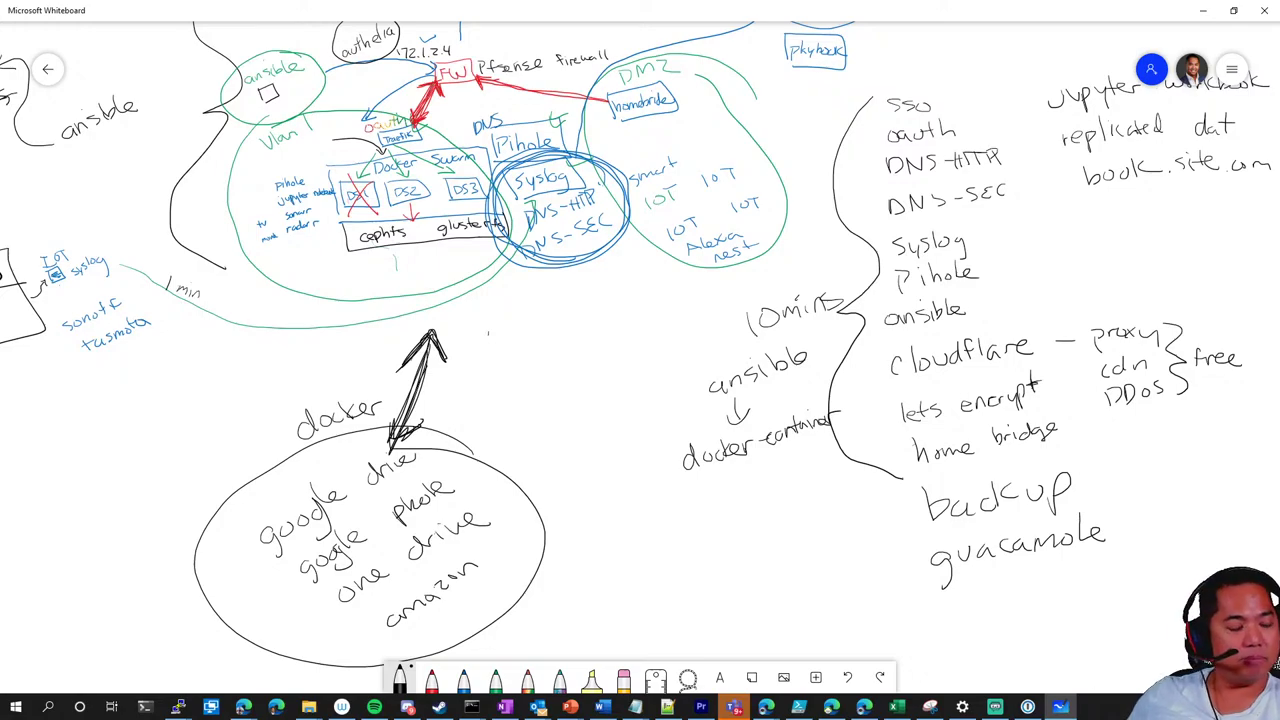
{"action": "left_click_drag", "start_coordinate": [885, 570], "coordinate": [907, 566]}
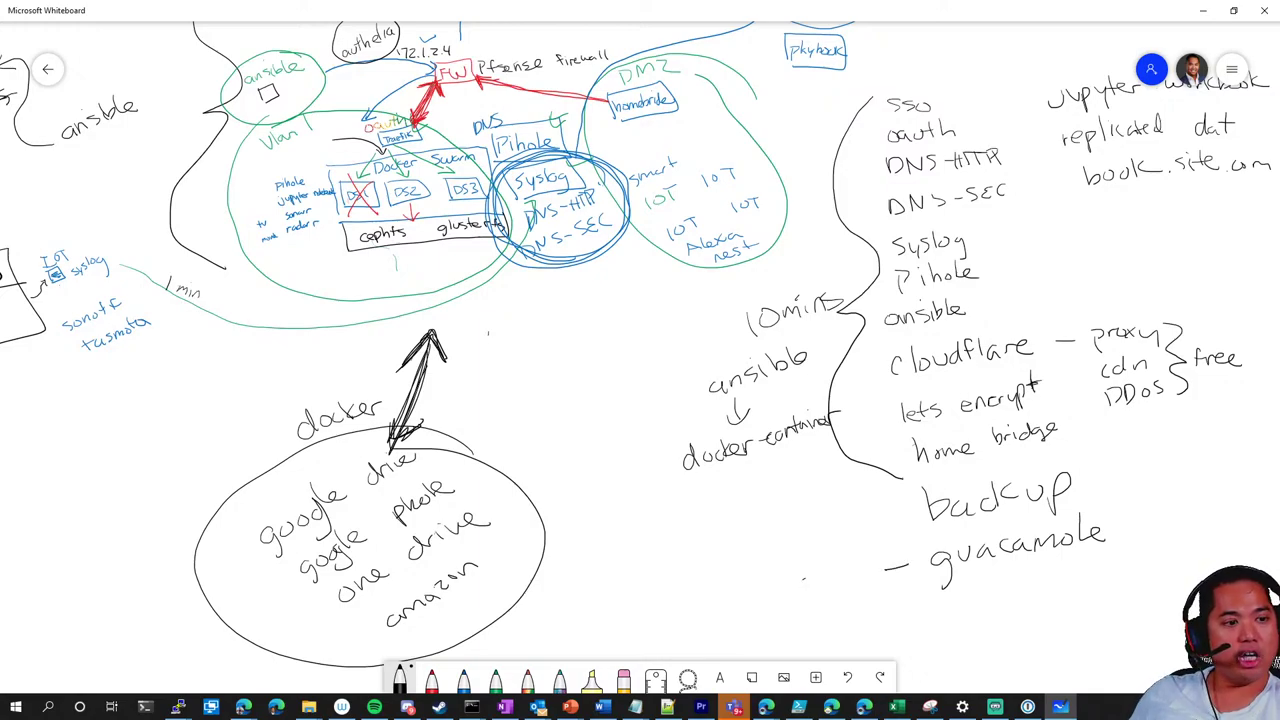
{"action": "mouse_move", "coordinate": [810, 580]}
{"action": "left_mouse_down"}
{"action": "mouse_move", "coordinate": [798, 598]}
{"action": "mouse_move", "coordinate": [870, 562]}
{"action": "mouse_move", "coordinate": [846, 570]}
{"action": "left_mouse_up"}
{"action": "key", "text": "ctrl+z"}
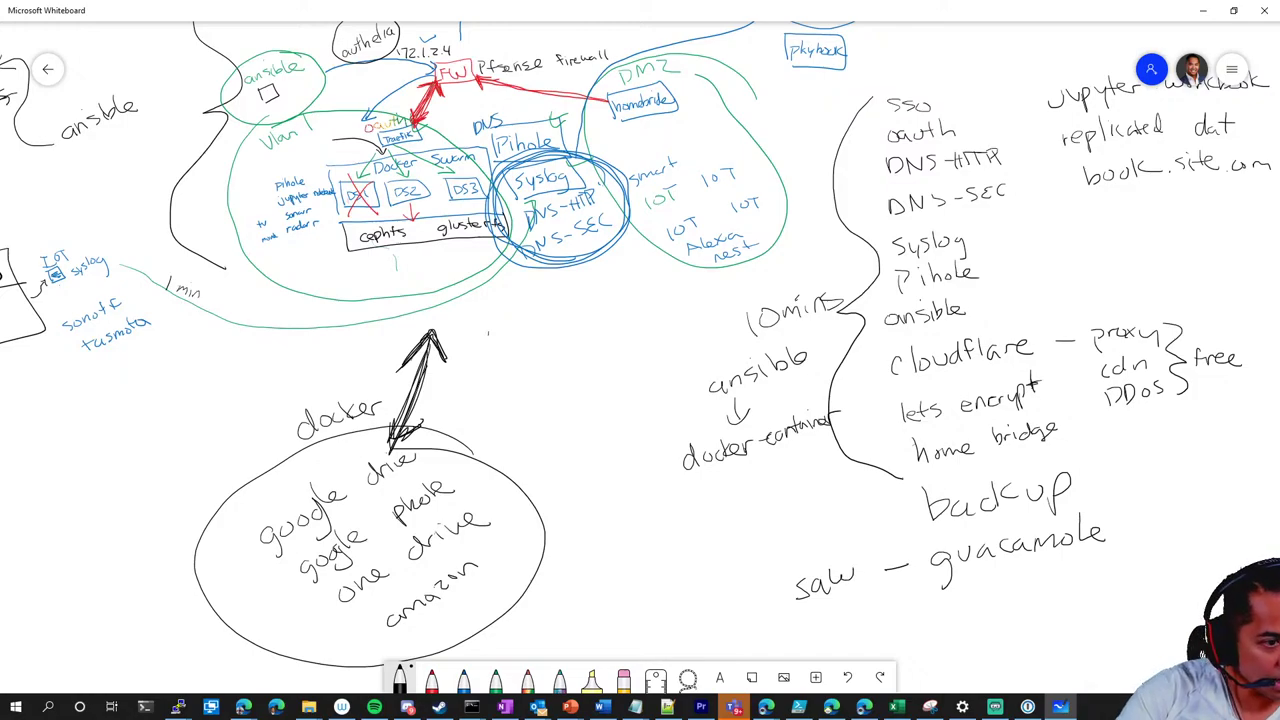
{"action": "mouse_move", "coordinate": [766, 580]}
{"action": "left_mouse_down"}
{"action": "mouse_move", "coordinate": [776, 614]}
{"action": "mouse_move", "coordinate": [1020, 566]}
{"action": "mouse_move", "coordinate": [1150, 495]}
{"action": "mouse_move", "coordinate": [812, 556]}
{"action": "mouse_move", "coordinate": [759, 590]}
{"action": "left_mouse_up"}
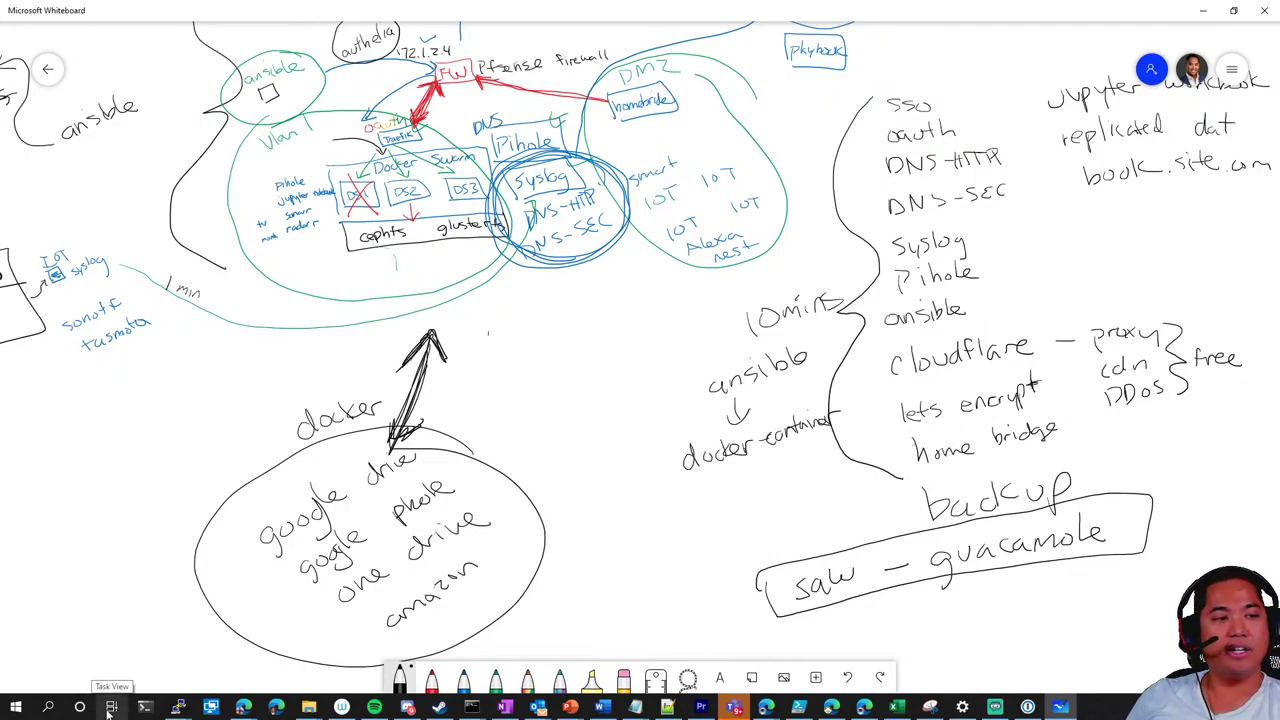
Move to the empty space below the drive ellipse and draw a large black ellipse
{"action": "scroll", "coordinate": [728, 503], "scroll_direction": "down", "scroll_amount": 1}
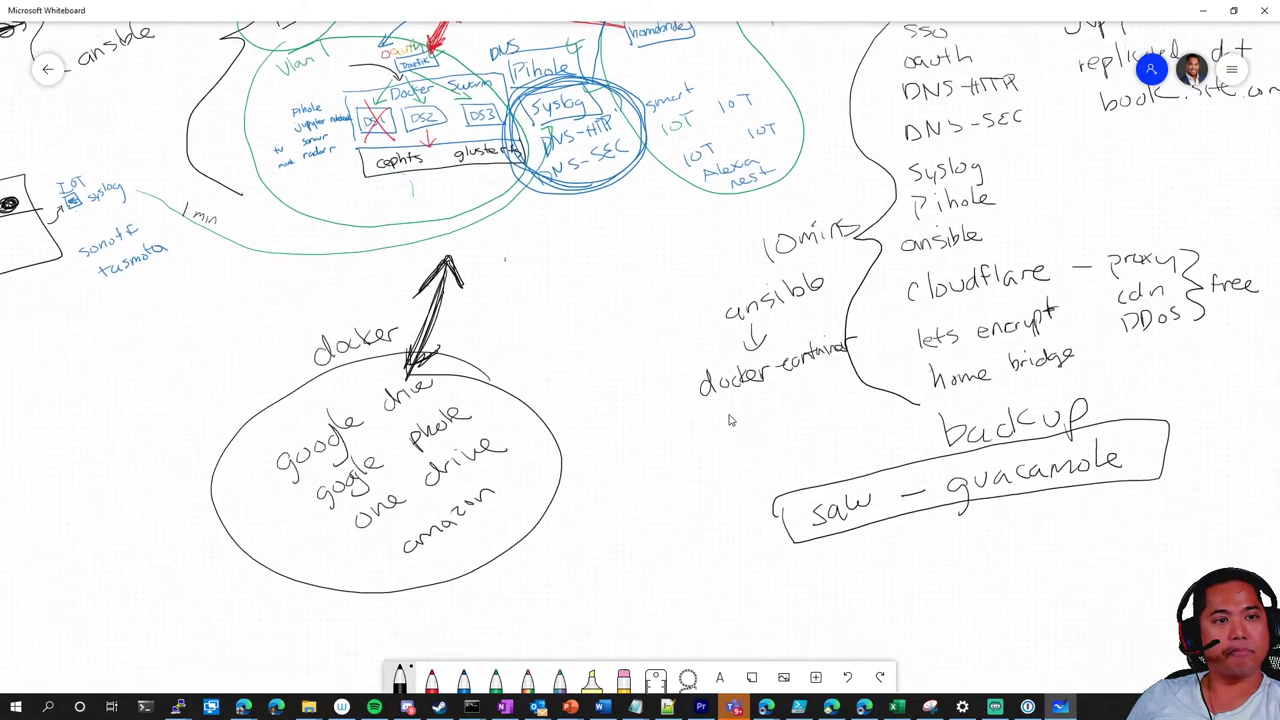
{"action": "scroll", "coordinate": [728, 420], "scroll_direction": "down", "scroll_amount": 3}
{"action": "scroll", "coordinate": [551, 274], "scroll_direction": "down", "scroll_amount": 2}
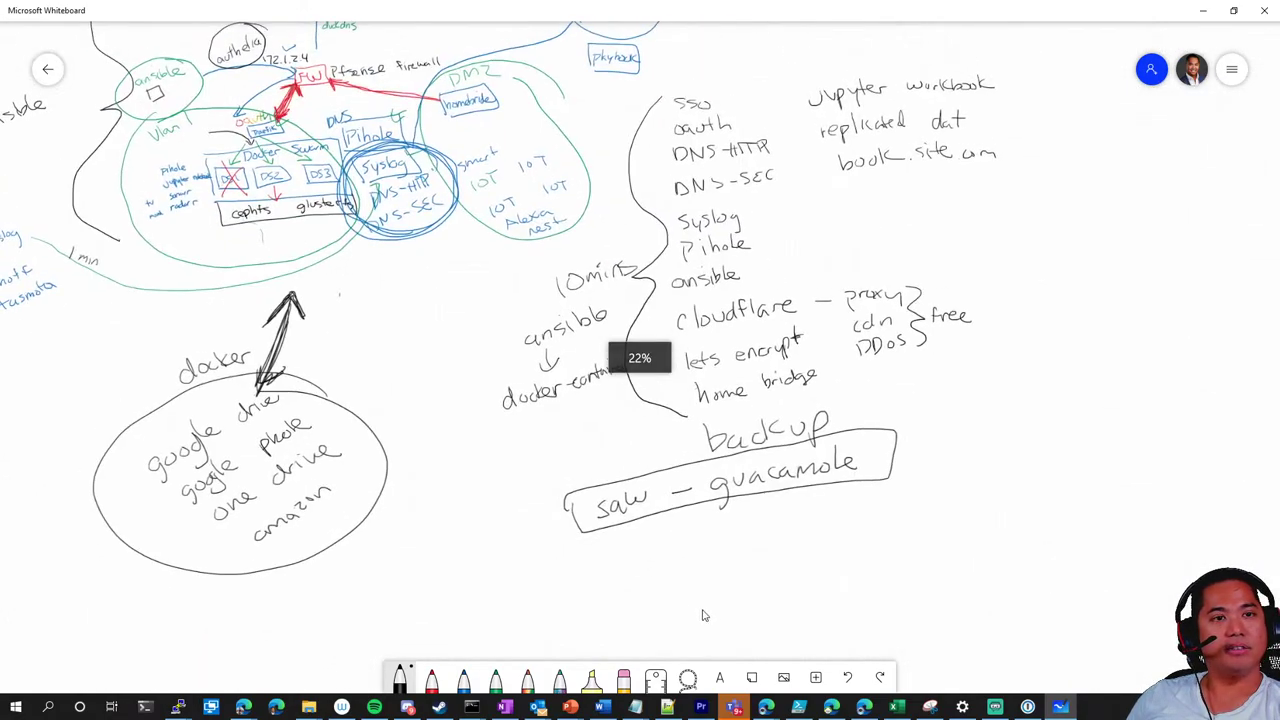
{"action": "scroll", "coordinate": [680, 560], "scroll_direction": "up", "scroll_amount": 2}
{"action": "scroll", "coordinate": [640, 480], "scroll_direction": "down", "scroll_amount": 2}
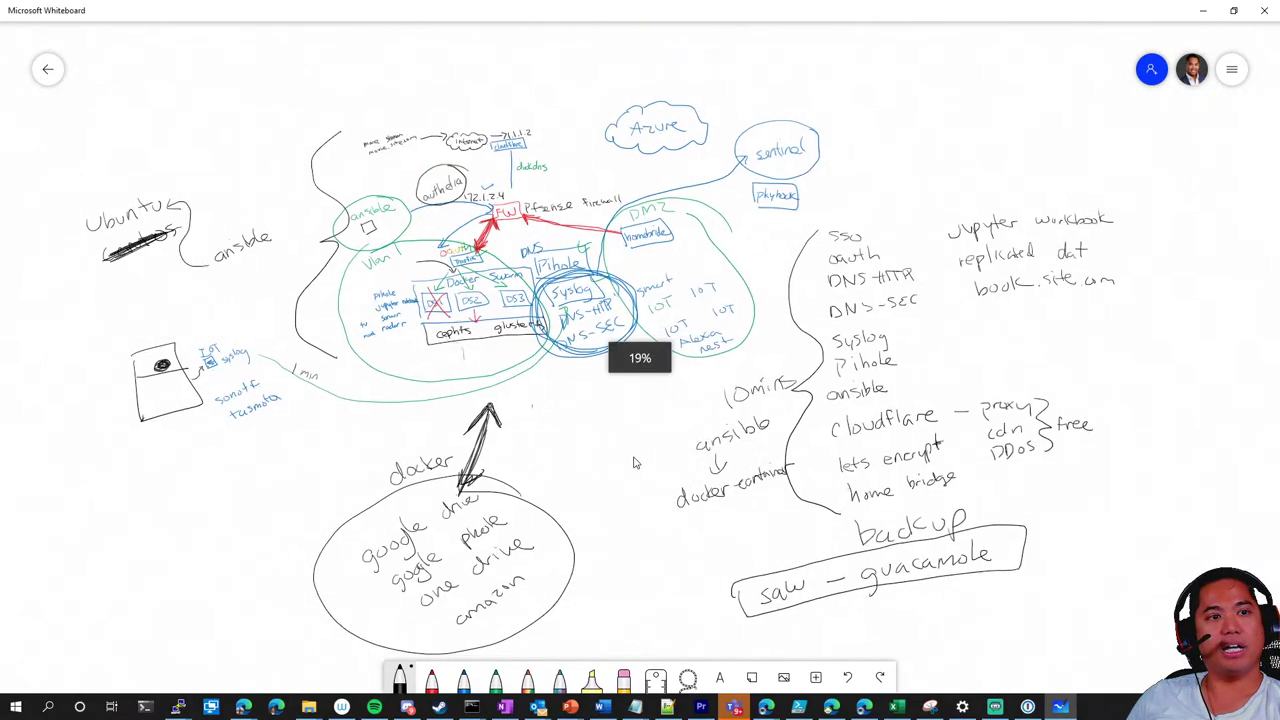
{"action": "scroll", "coordinate": [630, 440], "scroll_direction": "down", "scroll_amount": 1}
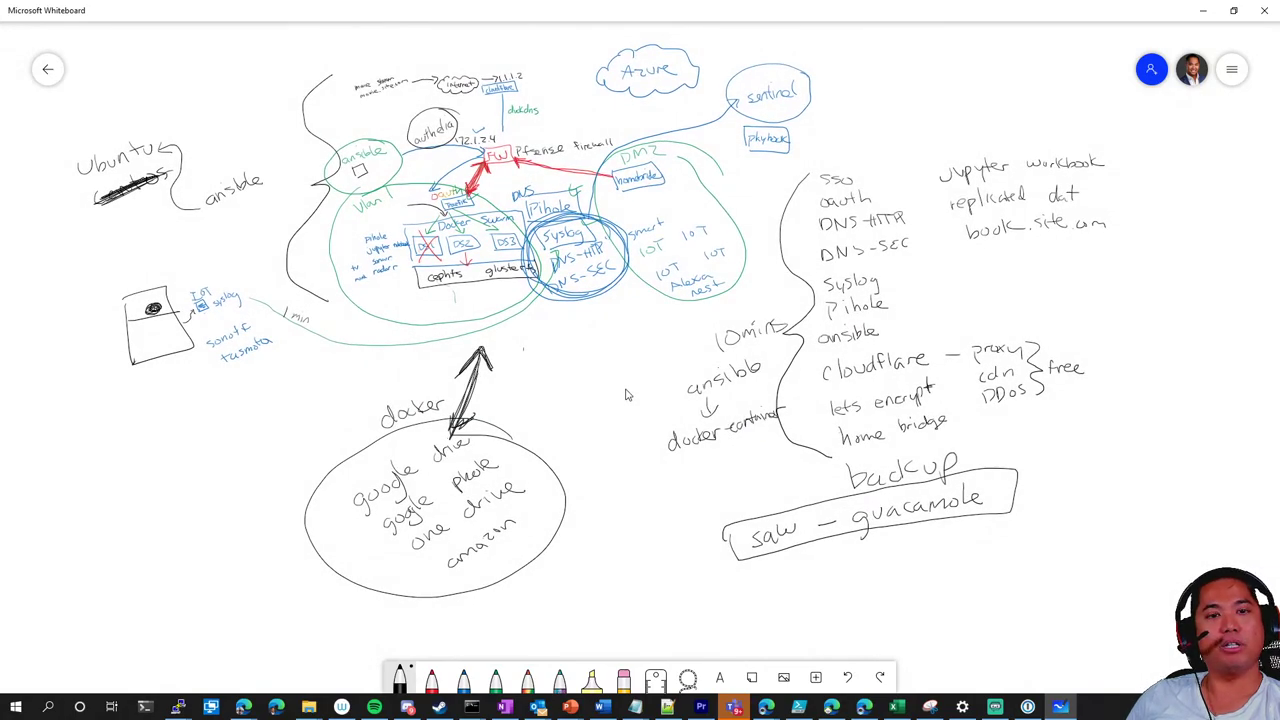
{"action": "scroll", "coordinate": [620, 430], "scroll_direction": "up", "scroll_amount": 2}
{"action": "scroll", "coordinate": [615, 445], "scroll_direction": "down", "scroll_amount": 1}
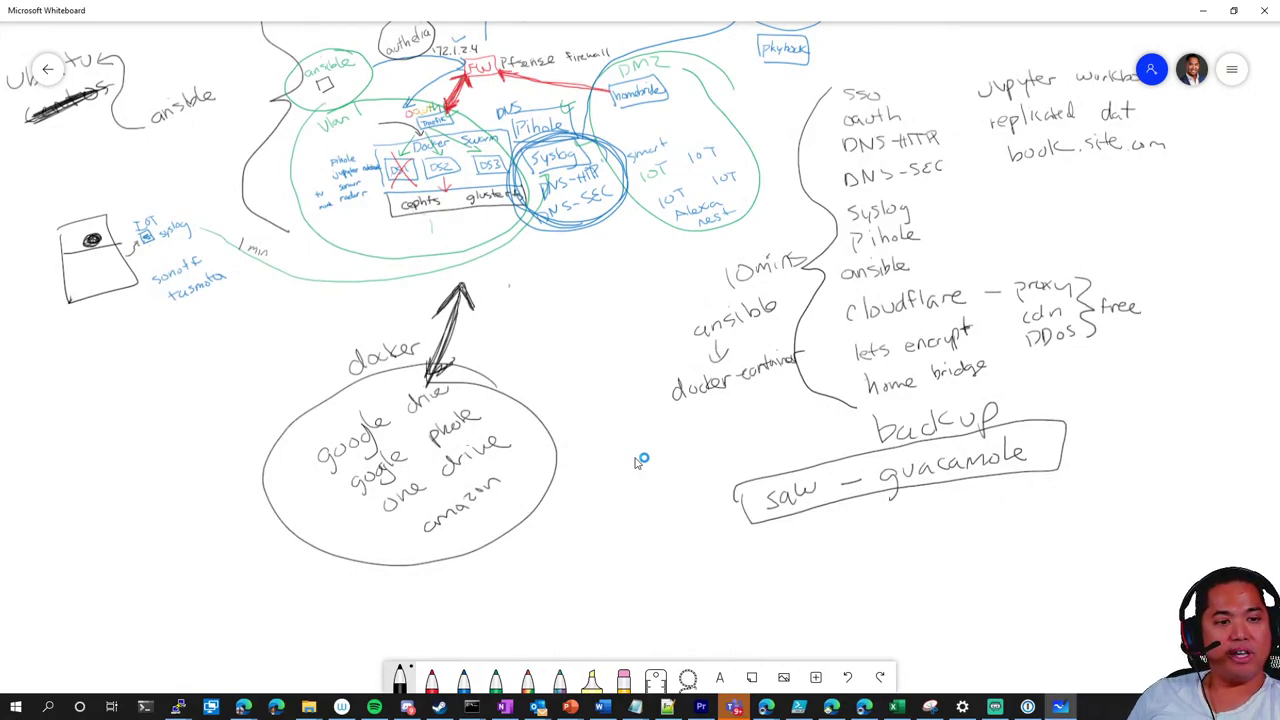
{"action": "left_click_drag", "start_coordinate": [641, 461], "coordinate": [608, 331]}
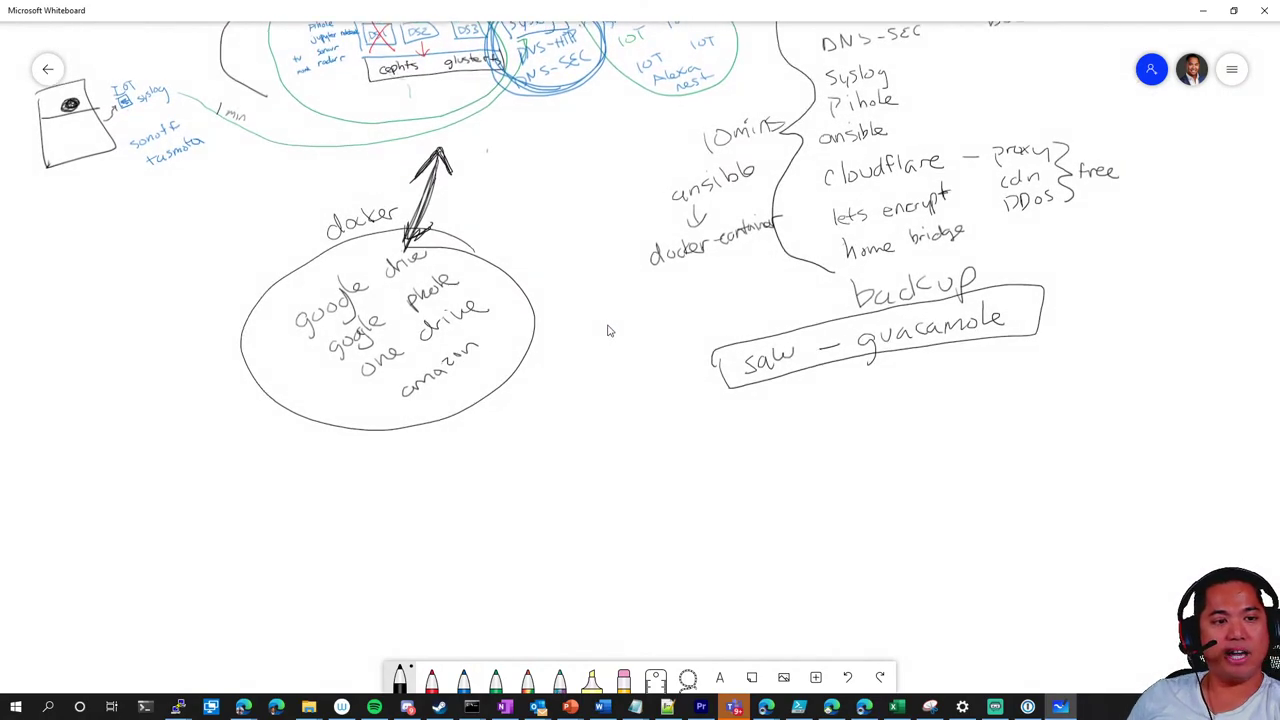
{"action": "mouse_move", "coordinate": [632, 489]}
{"action": "left_mouse_down"}
{"action": "mouse_move", "coordinate": [371, 524]}
{"action": "mouse_move", "coordinate": [885, 505]}
{"action": "mouse_move", "coordinate": [534, 506]}
{"action": "left_mouse_up"}
Write 'Guest' and 'IOT' in blue inside the new ellipse
{"action": "left_click", "coordinate": [463, 678]}
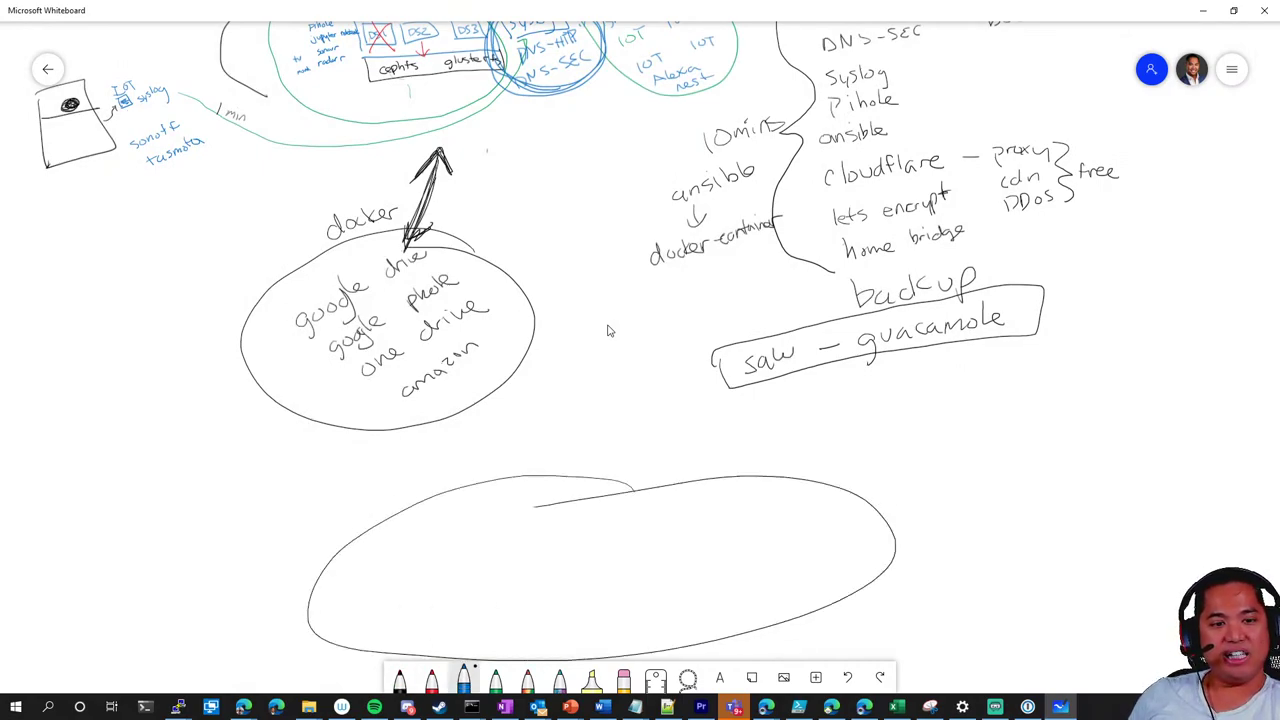
{"action": "mouse_move", "coordinate": [412, 546]}
{"action": "left_mouse_down"}
{"action": "mouse_move", "coordinate": [398, 573]}
{"action": "mouse_move", "coordinate": [472, 537]}
{"action": "left_mouse_up"}
{"action": "mouse_move", "coordinate": [503, 498]}
{"action": "left_mouse_down"}
{"action": "mouse_move", "coordinate": [498, 530]}
{"action": "mouse_move", "coordinate": [520, 512]}
{"action": "left_mouse_up"}
{"action": "mouse_move", "coordinate": [506, 578]}
{"action": "left_mouse_down"}
{"action": "mouse_move", "coordinate": [494, 600]}
{"action": "mouse_move", "coordinate": [514, 568]}
{"action": "left_mouse_up"}
{"action": "left_click_drag", "start_coordinate": [480, 610], "coordinate": [518, 604]}
{"action": "left_click_drag", "start_coordinate": [556, 561], "coordinate": [606, 545]}
{"action": "left_click_drag", "start_coordinate": [590, 552], "coordinate": [594, 590]}
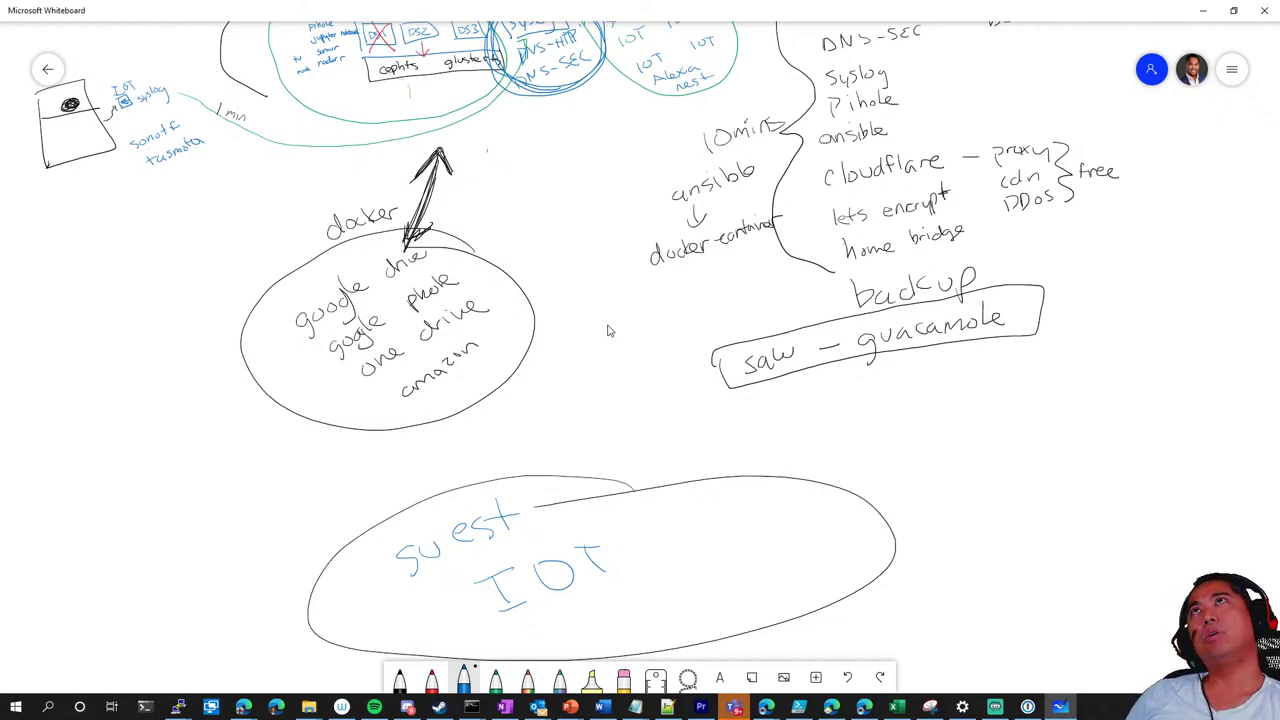
Add 'Alexa' and 'nest' in blue to the right of Guest IOT
{"action": "left_click_drag", "start_coordinate": [692, 535], "coordinate": [710, 512]}
{"action": "left_click_drag", "start_coordinate": [718, 486], "coordinate": [722, 516]}
{"action": "left_click_drag", "start_coordinate": [726, 512], "coordinate": [760, 522]}
{"action": "mouse_move", "coordinate": [760, 494]}
{"action": "left_mouse_down"}
{"action": "mouse_move", "coordinate": [748, 522]}
{"action": "mouse_move", "coordinate": [811, 507]}
{"action": "left_mouse_up"}
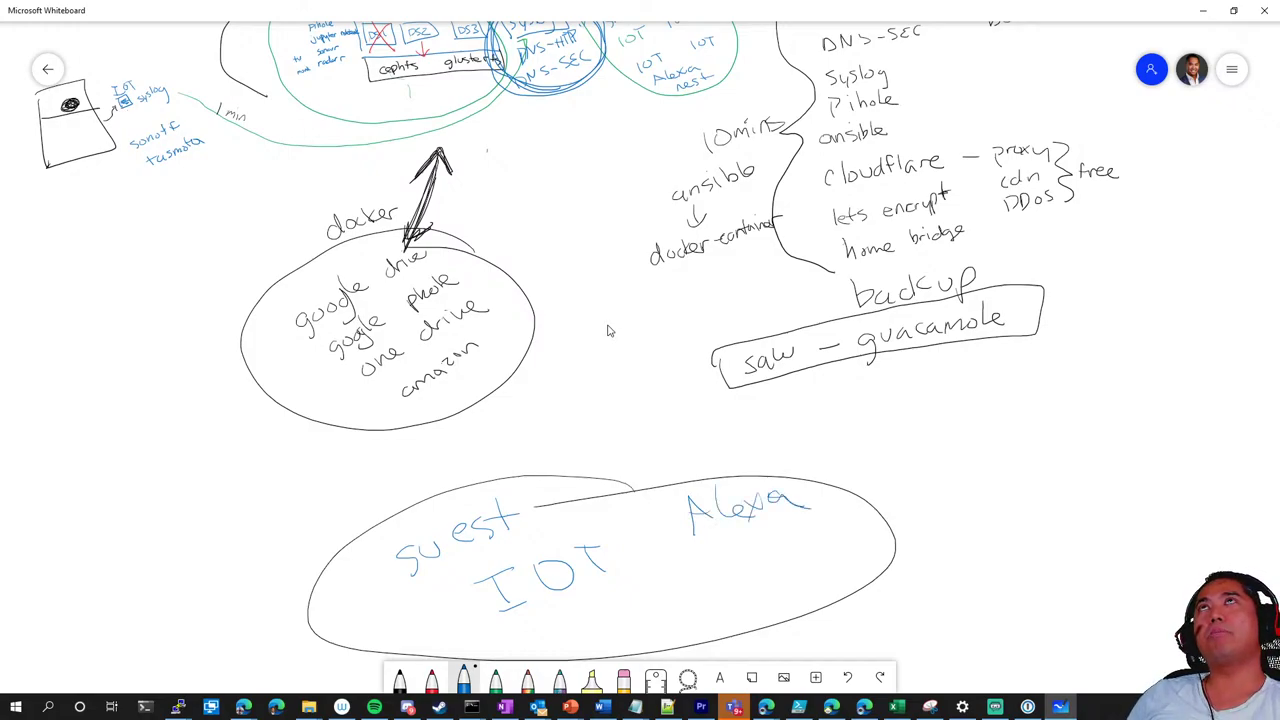
{"action": "left_click_drag", "start_coordinate": [701, 598], "coordinate": [742, 578]}
{"action": "left_click_drag", "start_coordinate": [766, 560], "coordinate": [748, 575]}
{"action": "left_click_drag", "start_coordinate": [778, 532], "coordinate": [782, 566]}
{"action": "left_click_drag", "start_coordinate": [760, 555], "coordinate": [796, 550]}
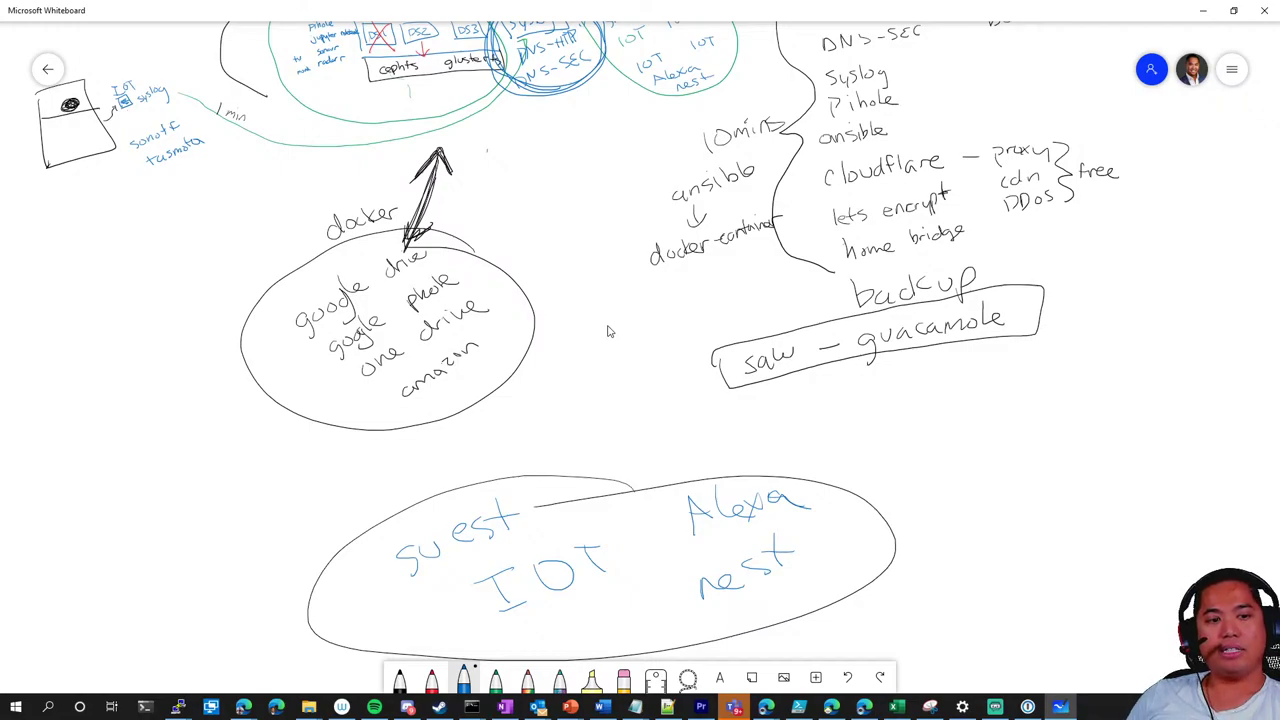
Draw an upward arrow from the ellipse and label it 'VPN' in red
{"action": "mouse_move", "coordinate": [620, 490]}
{"action": "left_mouse_down"}
{"action": "mouse_move", "coordinate": [620, 424]}
{"action": "mouse_move", "coordinate": [598, 460]}
{"action": "mouse_move", "coordinate": [644, 446]}
{"action": "mouse_move", "coordinate": [604, 446]}
{"action": "left_mouse_up"}
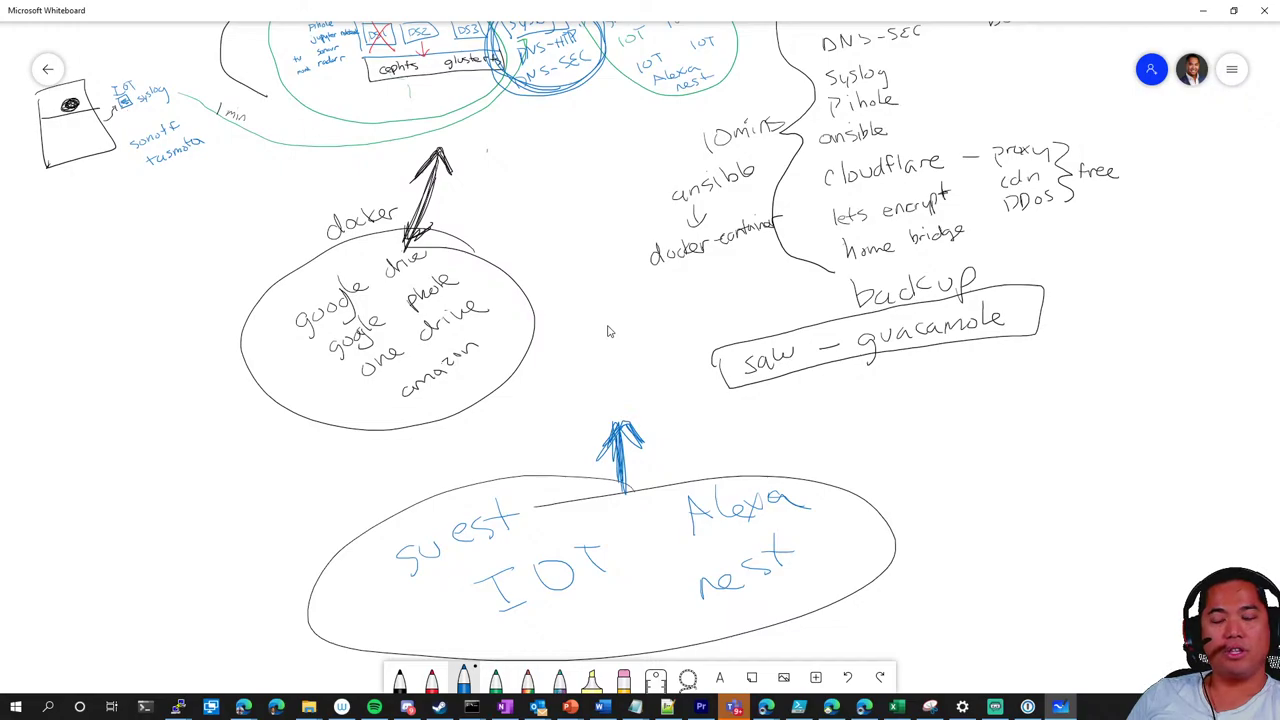
{"action": "left_click", "coordinate": [431, 678]}
{"action": "mouse_move", "coordinate": [577, 392]}
{"action": "left_mouse_down"}
{"action": "mouse_move", "coordinate": [596, 390]}
{"action": "mouse_move", "coordinate": [604, 414]}
{"action": "mouse_move", "coordinate": [642, 376]}
{"action": "left_mouse_up"}
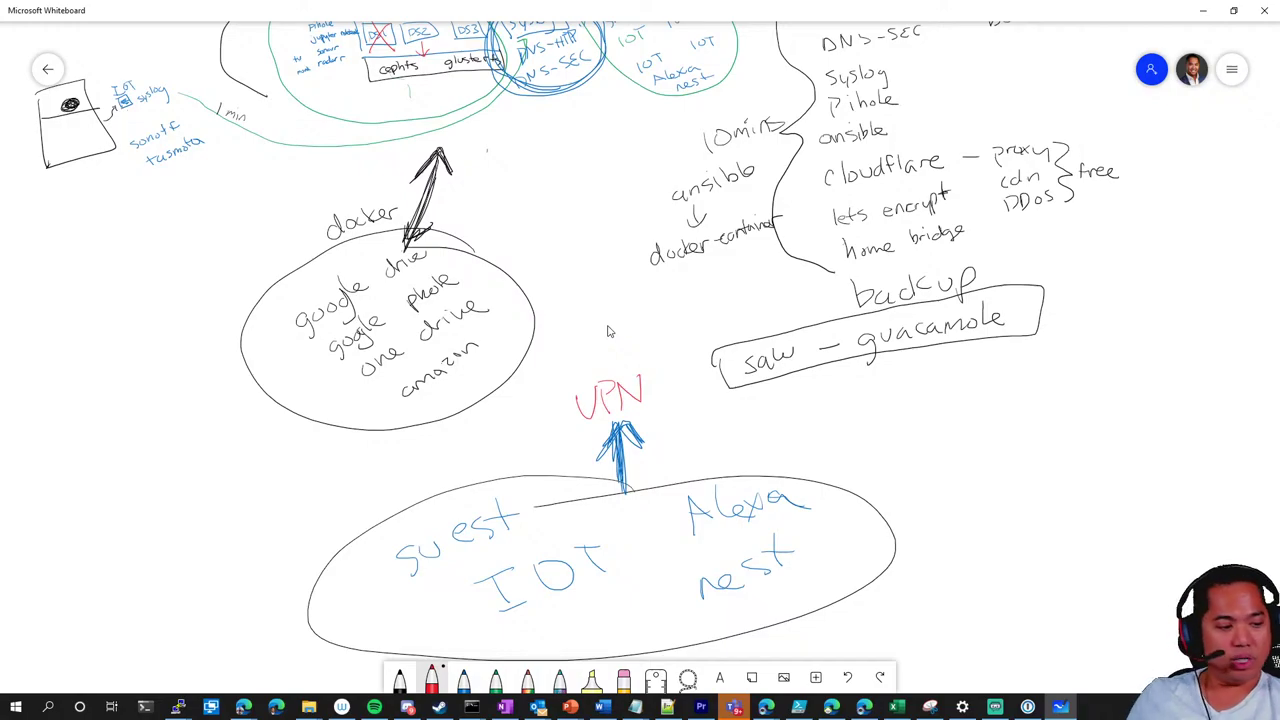
Write 'failsafe' in red left of VPN, then circle the VPN label
{"action": "mouse_move", "coordinate": [490, 446]}
{"action": "left_mouse_down"}
{"action": "mouse_move", "coordinate": [478, 478]}
{"action": "mouse_move", "coordinate": [500, 472]}
{"action": "mouse_move", "coordinate": [522, 436]}
{"action": "mouse_move", "coordinate": [526, 462]}
{"action": "mouse_move", "coordinate": [556, 448]}
{"action": "left_mouse_up"}
{"action": "left_click_drag", "start_coordinate": [566, 440], "coordinate": [576, 436]}
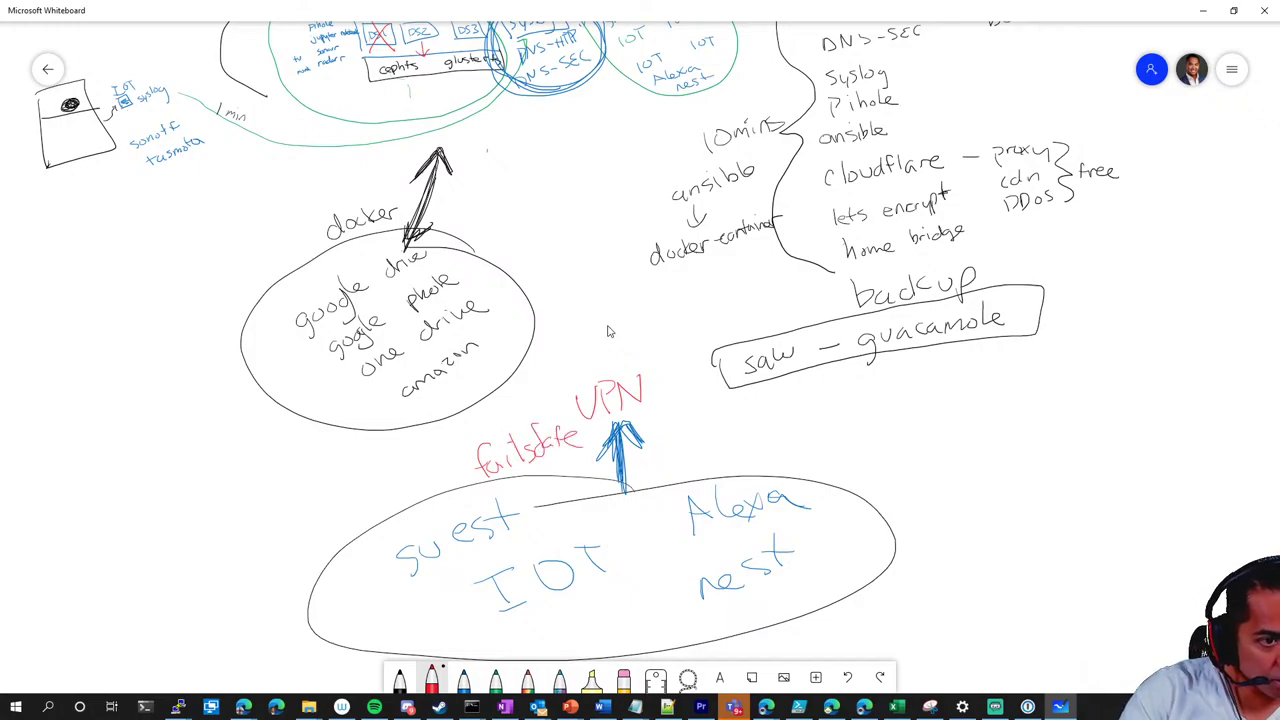
{"action": "left_click_drag", "start_coordinate": [640, 342], "coordinate": [676, 338]}
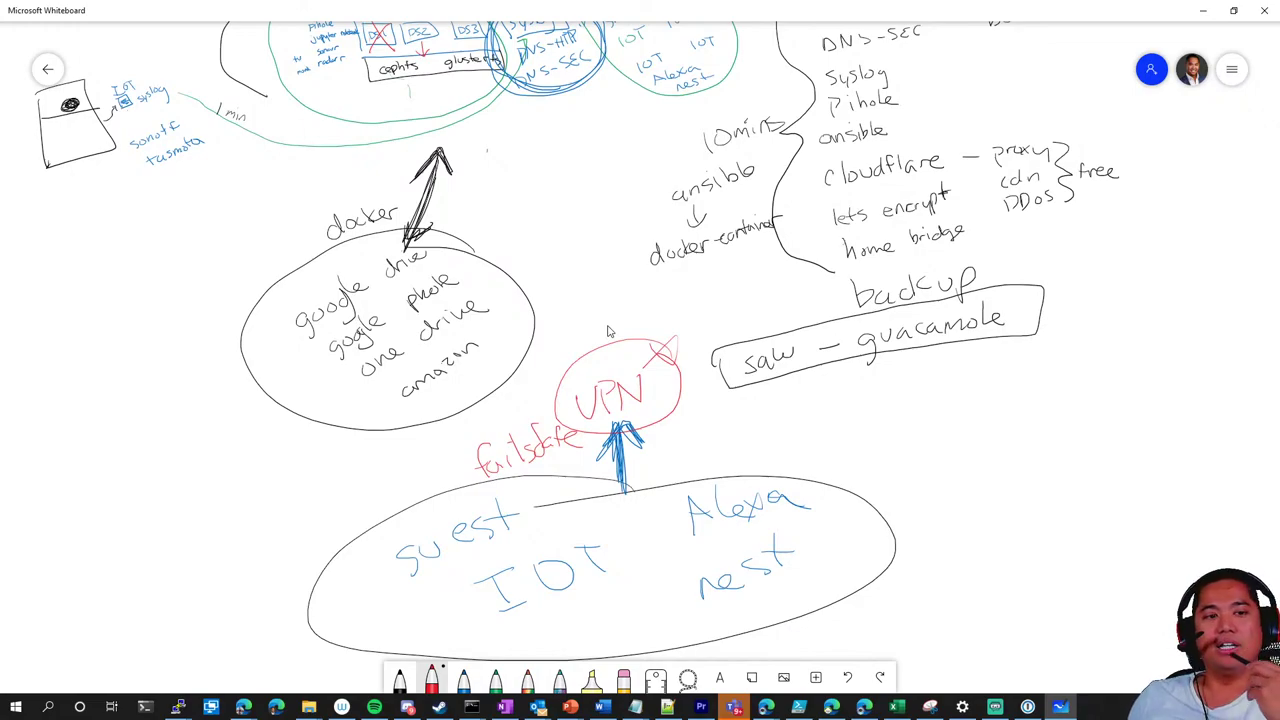
Draw a red circle containing 'Netflix', undoing stray strokes, and write 'trust' above it in blue
{"action": "mouse_move", "coordinate": [340, 520]}
{"action": "left_mouse_down"}
{"action": "mouse_move", "coordinate": [200, 640]}
{"action": "mouse_move", "coordinate": [330, 530]}
{"action": "mouse_move", "coordinate": [180, 600]}
{"action": "mouse_move", "coordinate": [235, 598]}
{"action": "left_mouse_up"}
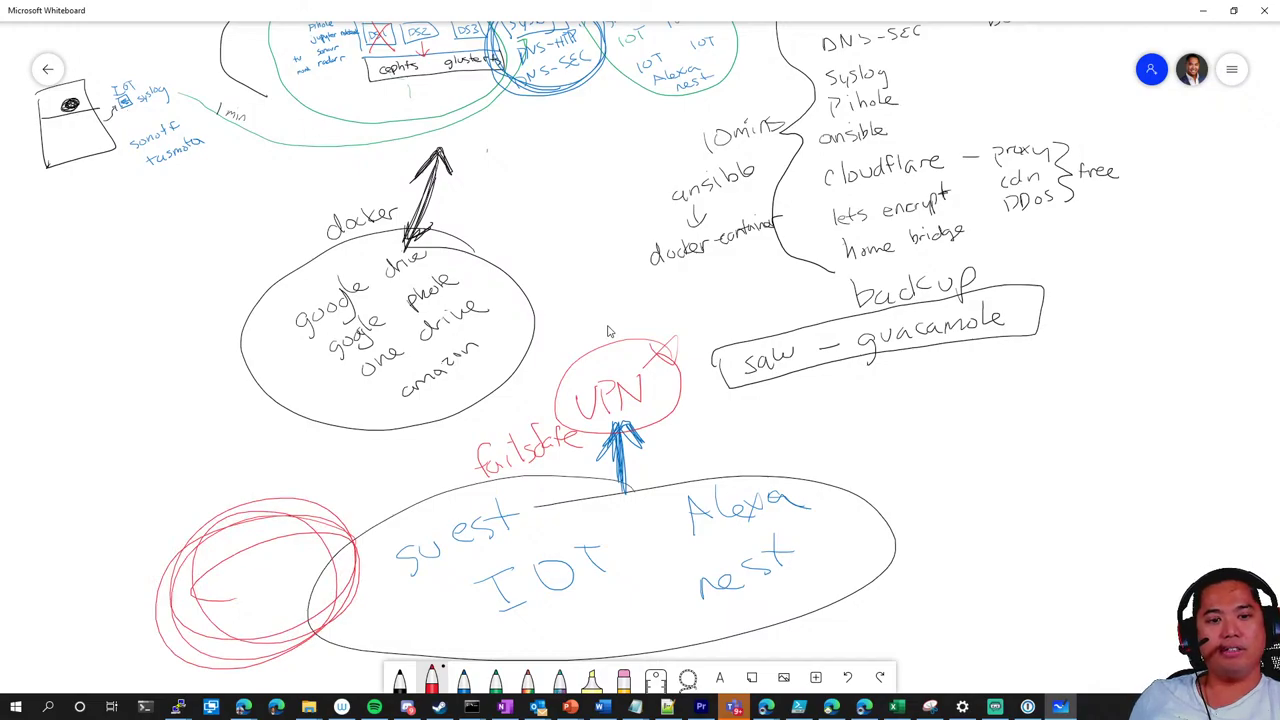
{"action": "key", "text": "ctrl+z"}
{"action": "mouse_move", "coordinate": [330, 505]}
{"action": "left_mouse_down"}
{"action": "mouse_move", "coordinate": [165, 500]}
{"action": "mouse_move", "coordinate": [278, 466]}
{"action": "left_mouse_up"}
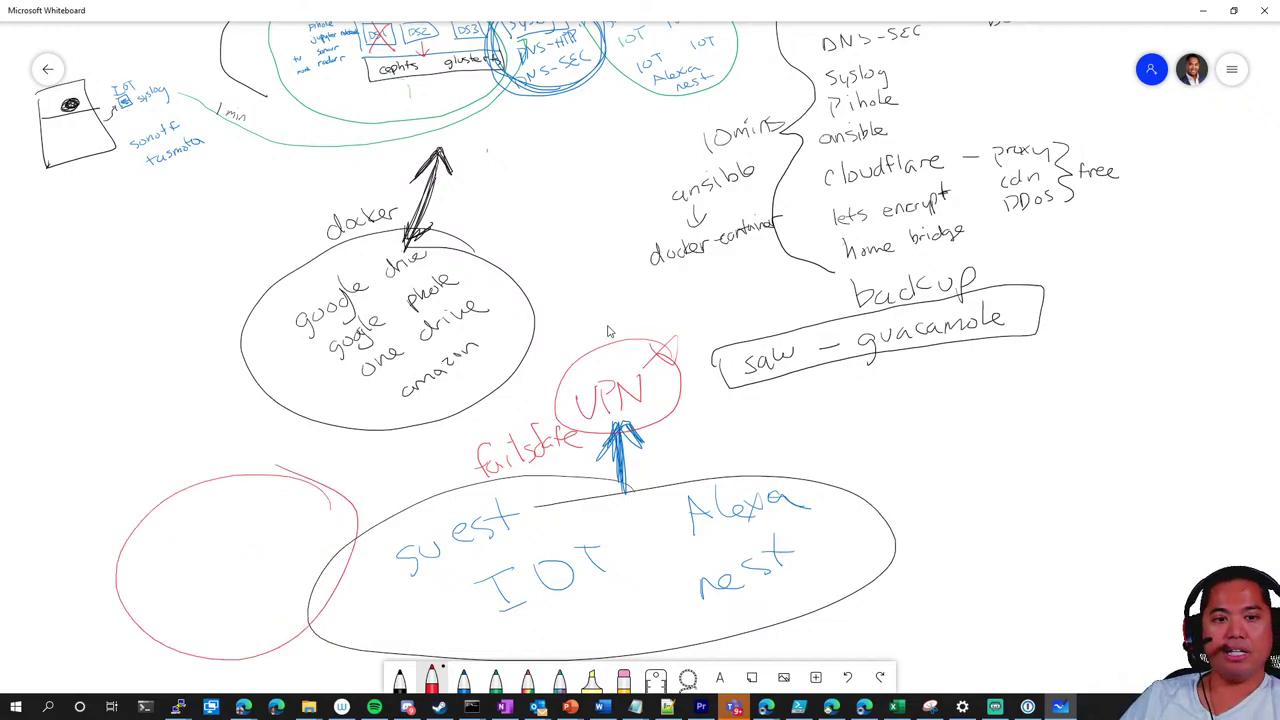
{"action": "mouse_move", "coordinate": [158, 570]}
{"action": "left_mouse_down"}
{"action": "mouse_move", "coordinate": [210, 520]}
{"action": "mouse_move", "coordinate": [205, 542]}
{"action": "mouse_move", "coordinate": [220, 527]}
{"action": "left_mouse_up"}
{"action": "key", "text": "ctrl+z"}
{"action": "mouse_move", "coordinate": [226, 504]}
{"action": "left_mouse_down"}
{"action": "mouse_move", "coordinate": [216, 536]}
{"action": "mouse_move", "coordinate": [250, 522]}
{"action": "left_mouse_up"}
{"action": "key", "text": "ctrl+z"}
{"action": "mouse_move", "coordinate": [256, 496]}
{"action": "left_mouse_down"}
{"action": "mouse_move", "coordinate": [276, 516]}
{"action": "mouse_move", "coordinate": [262, 518]}
{"action": "left_mouse_up"}
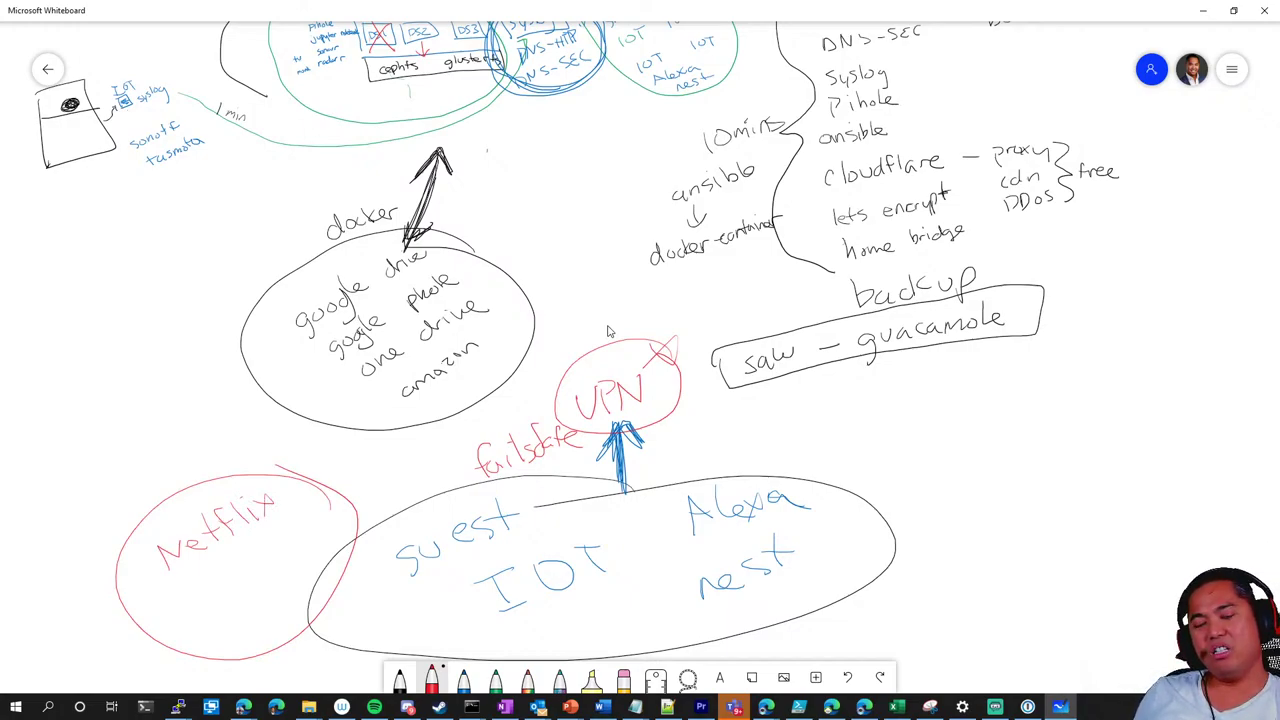
{"action": "mouse_move", "coordinate": [170, 456]}
{"action": "left_mouse_down"}
{"action": "mouse_move", "coordinate": [192, 490]}
{"action": "mouse_move", "coordinate": [184, 455]}
{"action": "mouse_move", "coordinate": [175, 495]}
{"action": "left_mouse_up"}
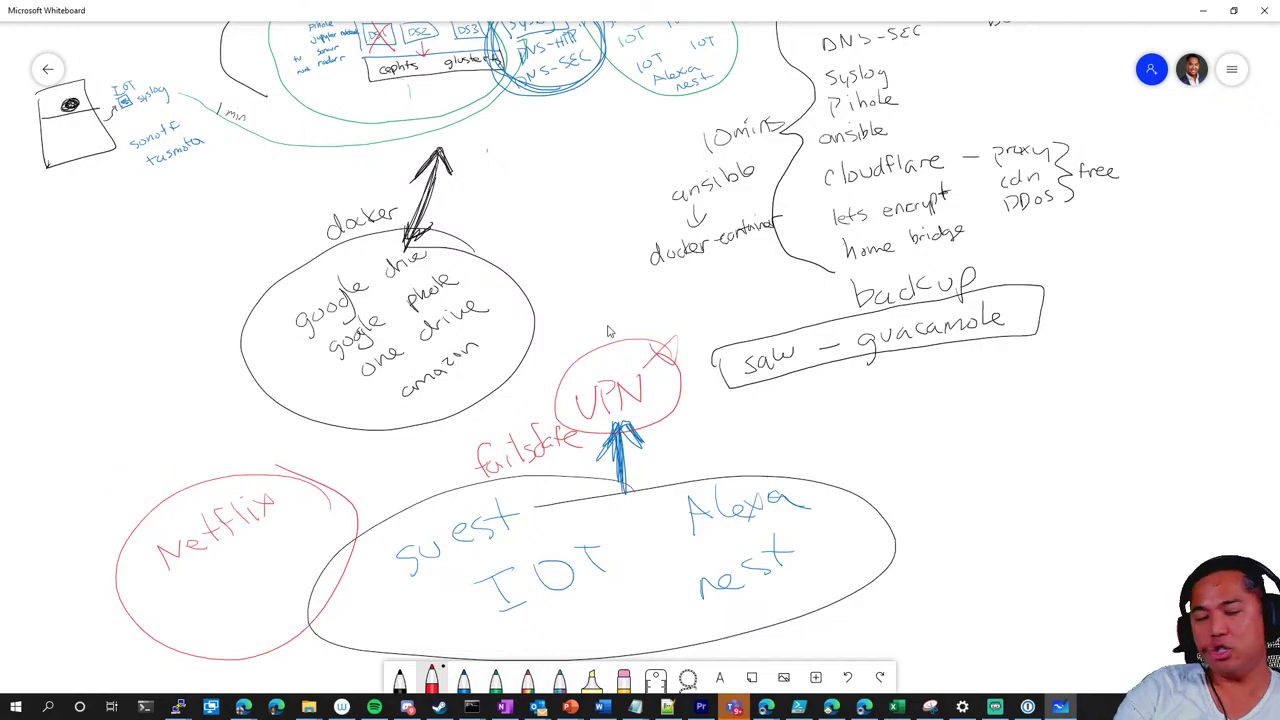
{"action": "left_click", "coordinate": [463, 678]}
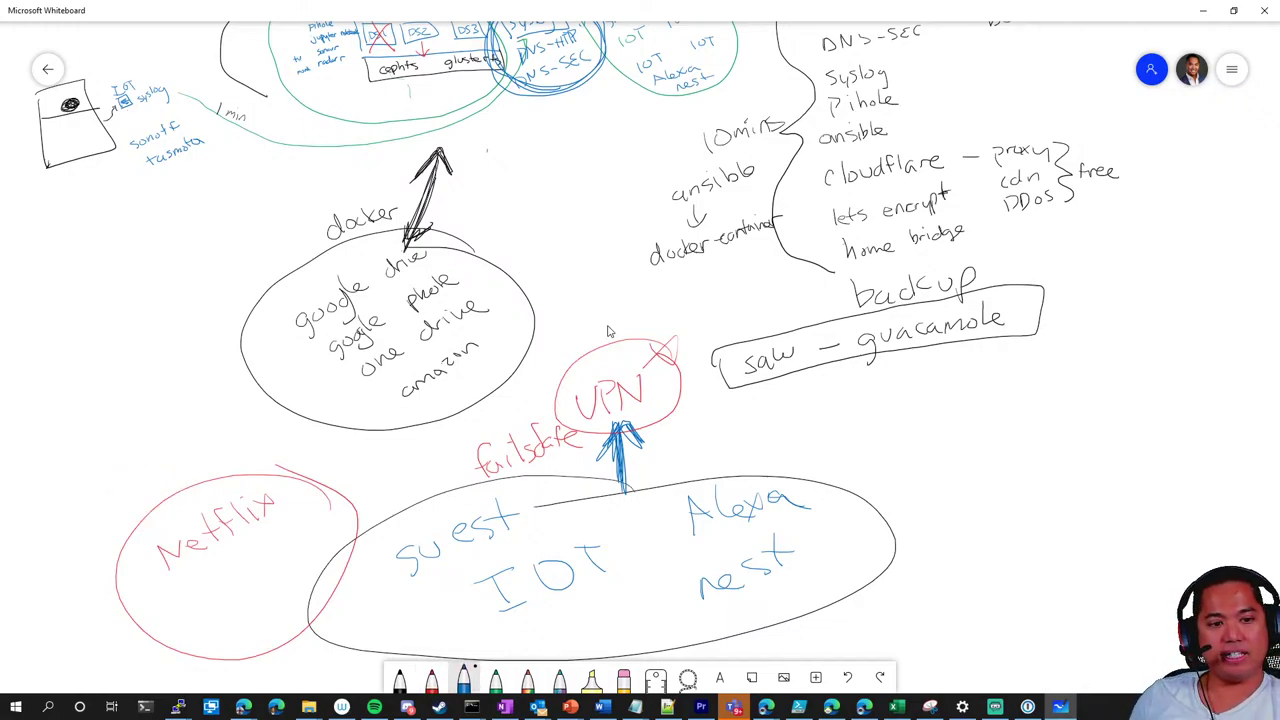
{"action": "mouse_move", "coordinate": [115, 490]}
{"action": "left_mouse_down"}
{"action": "mouse_move", "coordinate": [166, 478]}
{"action": "mouse_move", "coordinate": [206, 447]}
{"action": "left_mouse_up"}
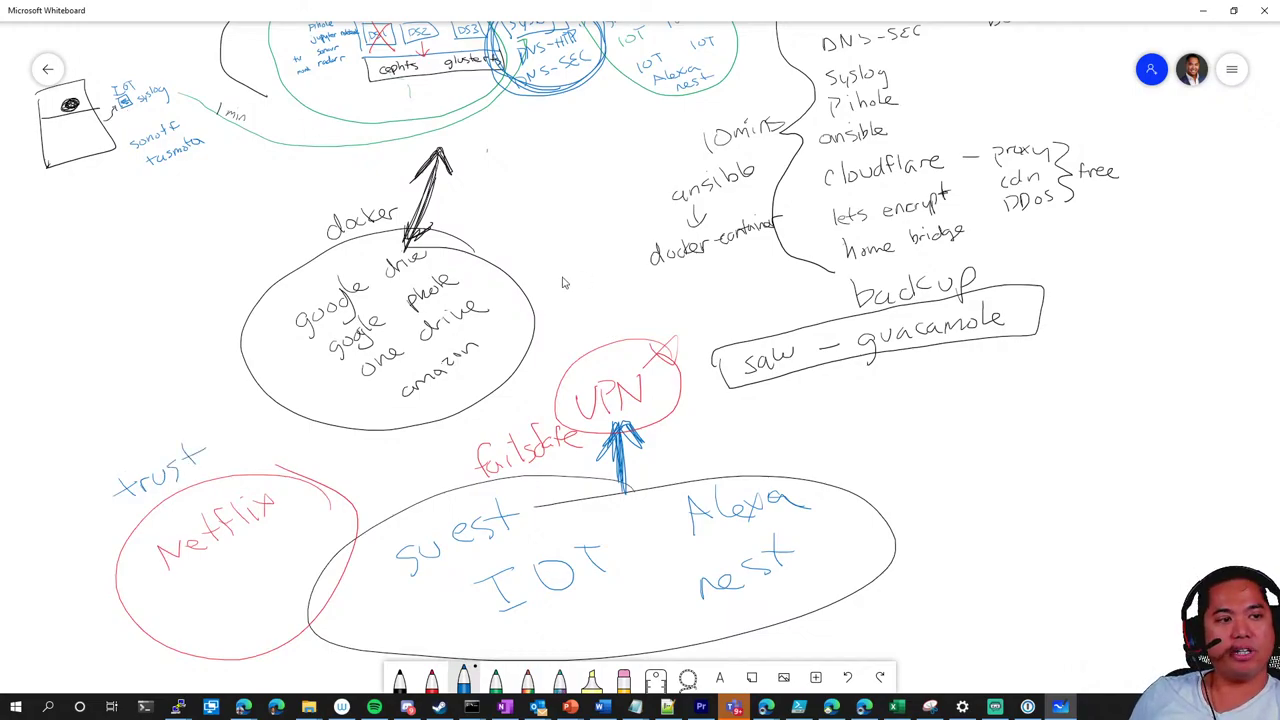
Write 'Networks' and 'DMZ' in blue in the empty left area, then minimize Whiteboard
{"action": "left_click_drag", "start_coordinate": [560, 280], "coordinate": [1057, 297]}
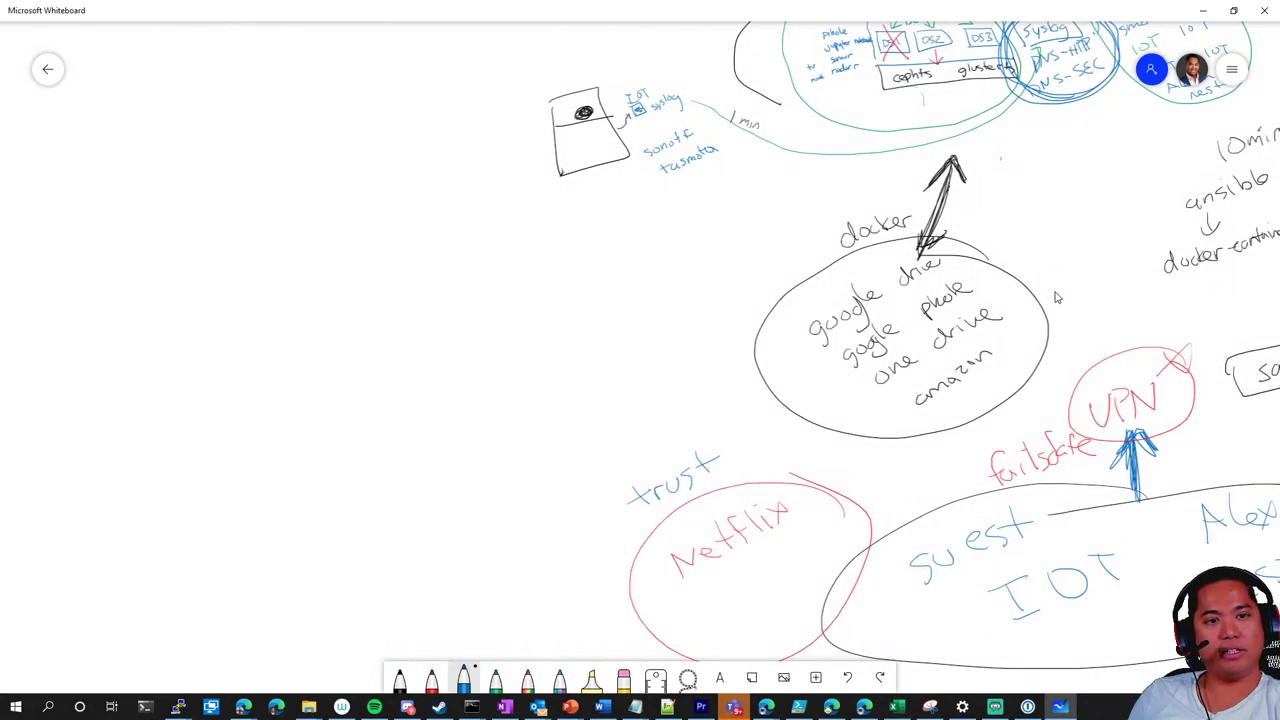
{"action": "left_click", "coordinate": [495, 678]}
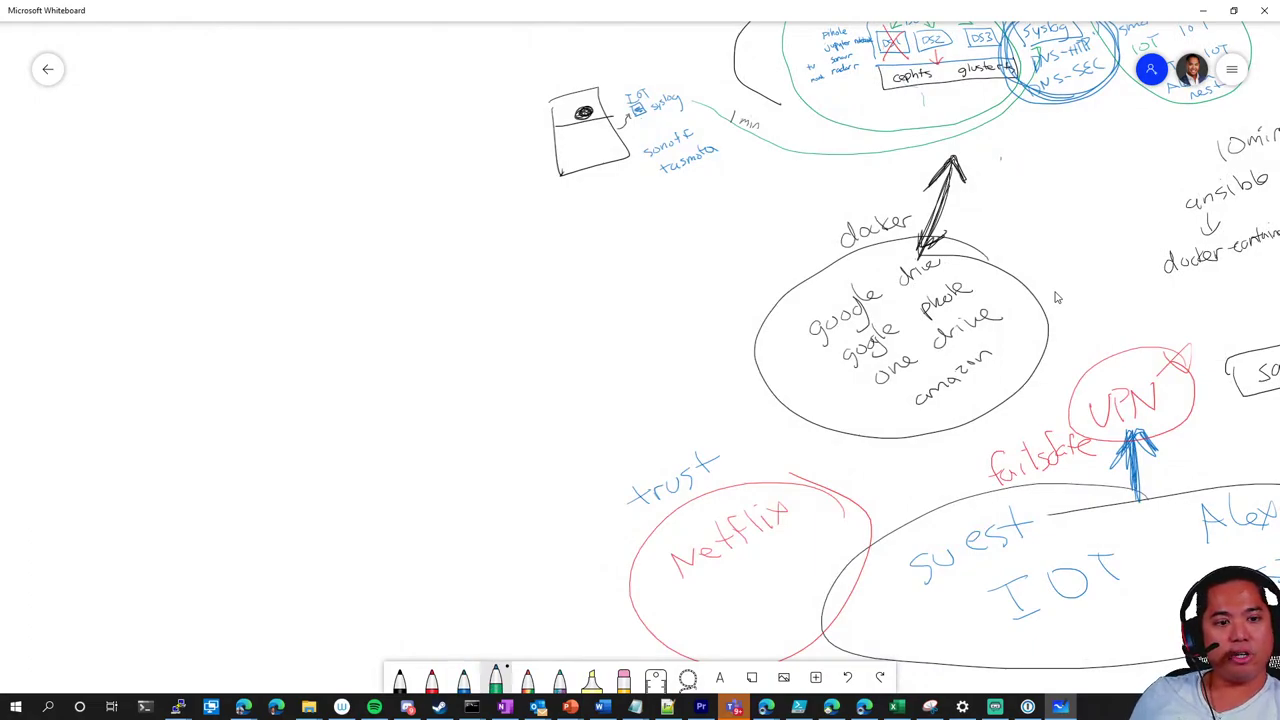
{"action": "left_click", "coordinate": [463, 678]}
{"action": "mouse_move", "coordinate": [268, 332]}
{"action": "left_mouse_down"}
{"action": "mouse_move", "coordinate": [298, 280]}
{"action": "mouse_move", "coordinate": [342, 312]}
{"action": "left_mouse_up"}
{"action": "left_click_drag", "start_coordinate": [346, 312], "coordinate": [410, 296]}
{"action": "left_click_drag", "start_coordinate": [428, 294], "coordinate": [452, 282]}
{"action": "mouse_move", "coordinate": [458, 266]}
{"action": "left_mouse_down"}
{"action": "mouse_move", "coordinate": [460, 302]}
{"action": "mouse_move", "coordinate": [490, 300]}
{"action": "left_mouse_up"}
{"action": "left_click_drag", "start_coordinate": [520, 280], "coordinate": [498, 308]}
{"action": "mouse_move", "coordinate": [316, 364]}
{"action": "left_mouse_down"}
{"action": "mouse_move", "coordinate": [318, 396]}
{"action": "mouse_move", "coordinate": [402, 374]}
{"action": "mouse_move", "coordinate": [448, 378]}
{"action": "left_mouse_up"}
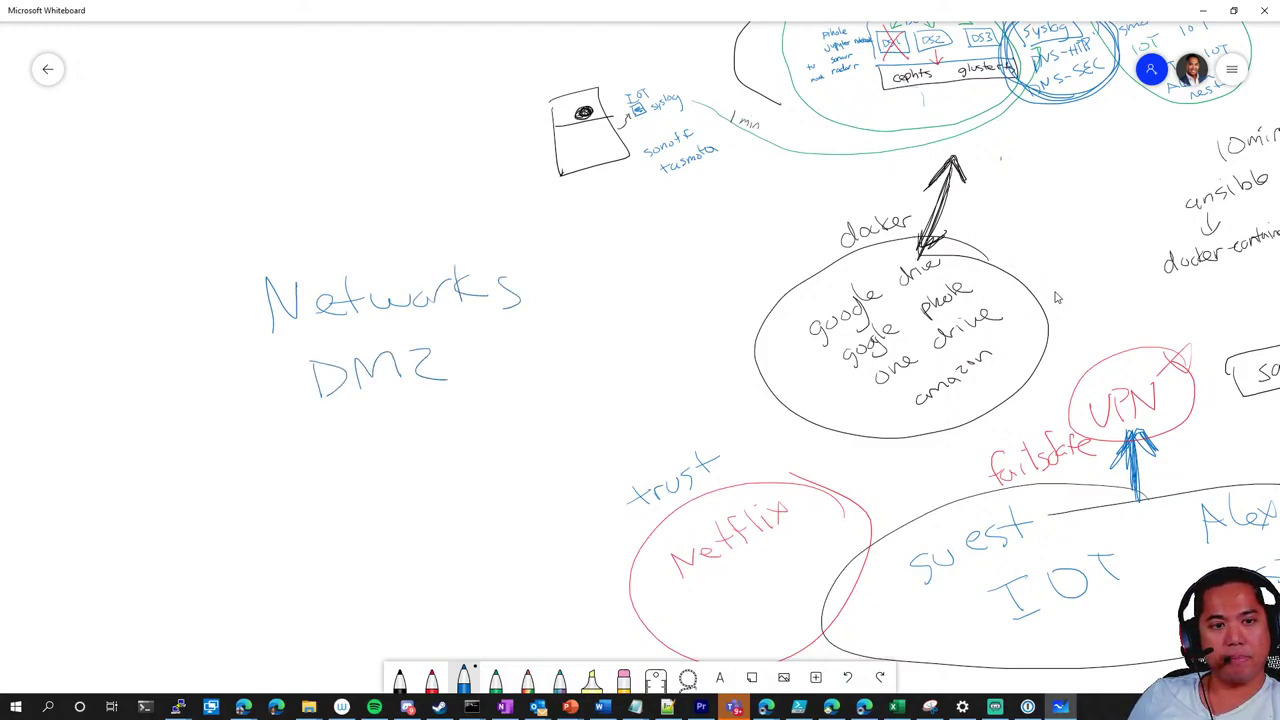
{"action": "left_click", "coordinate": [1203, 10]}
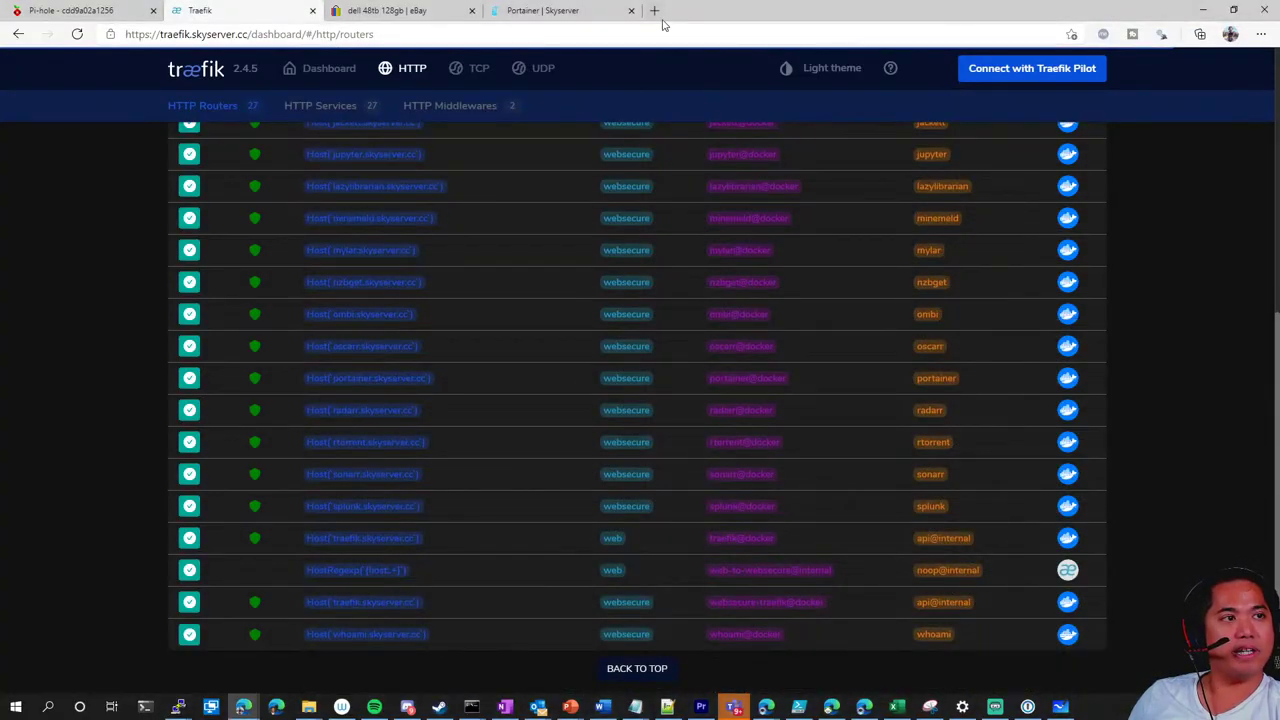
{"action": "left_click", "coordinate": [655, 11]}
{"action": "type", "text": "htt"}
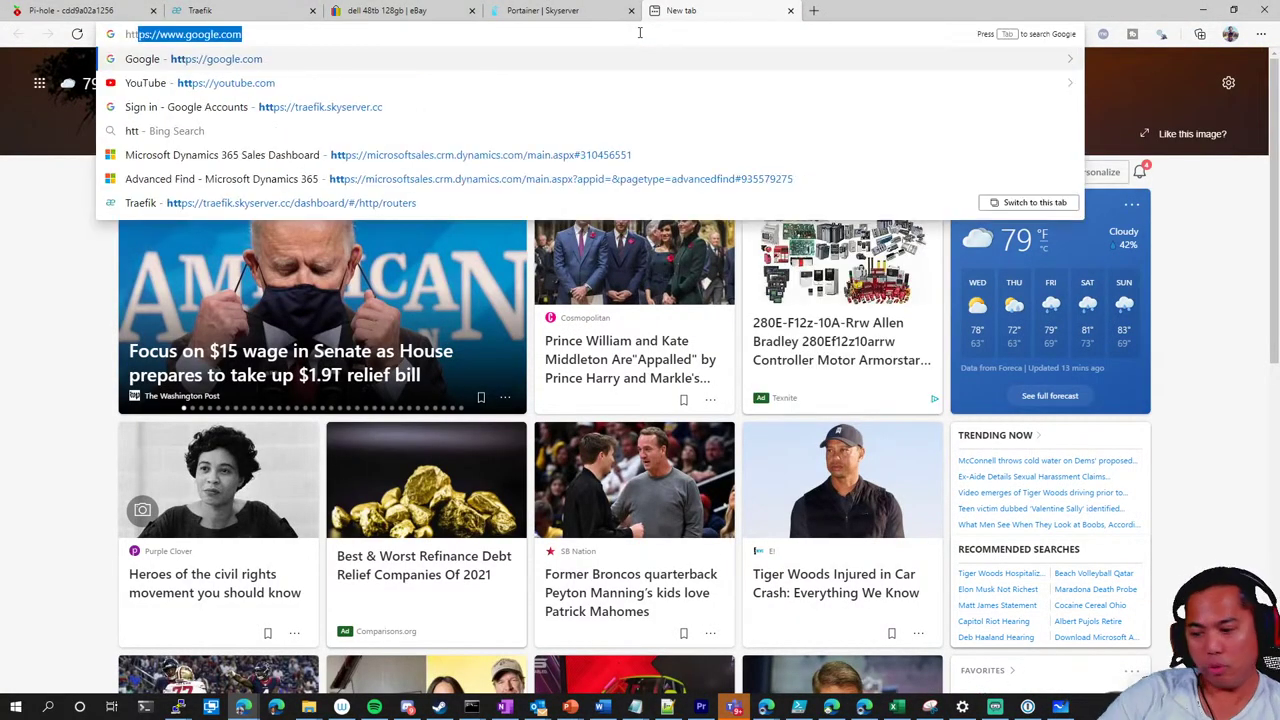
{"action": "type", "text": "p://10.102"}
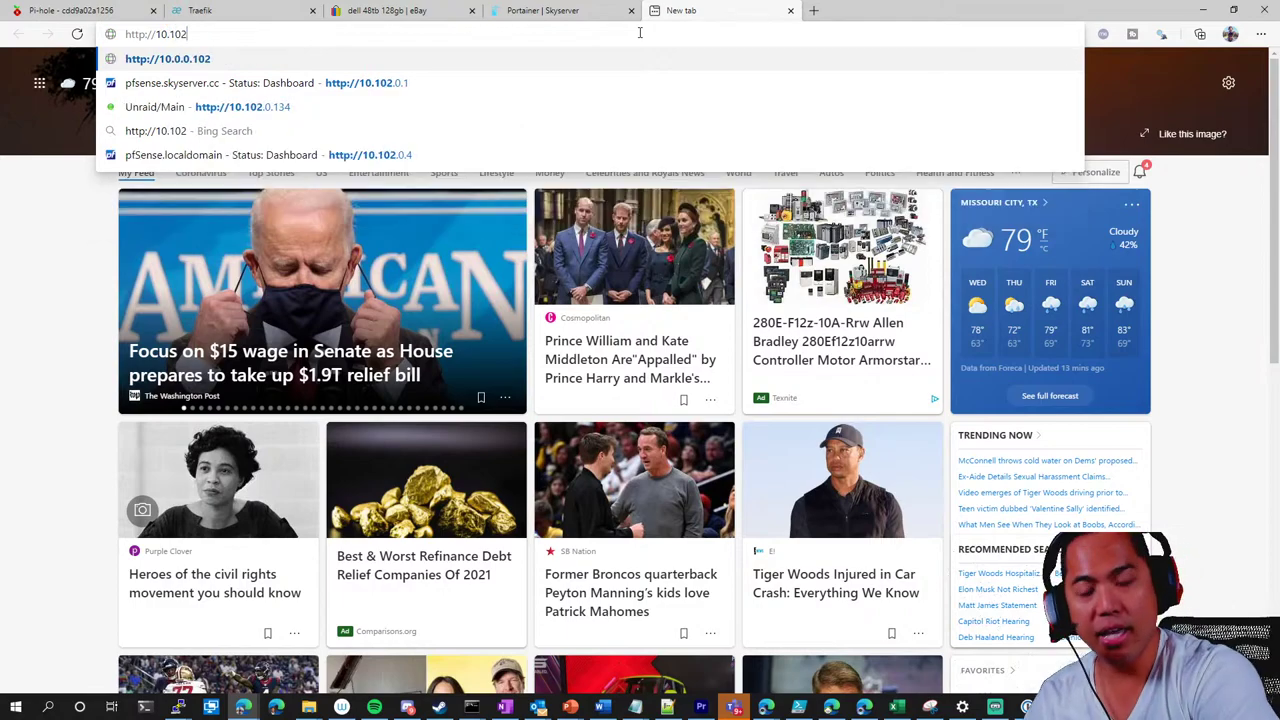
{"action": "type", "text": ".0.1"}
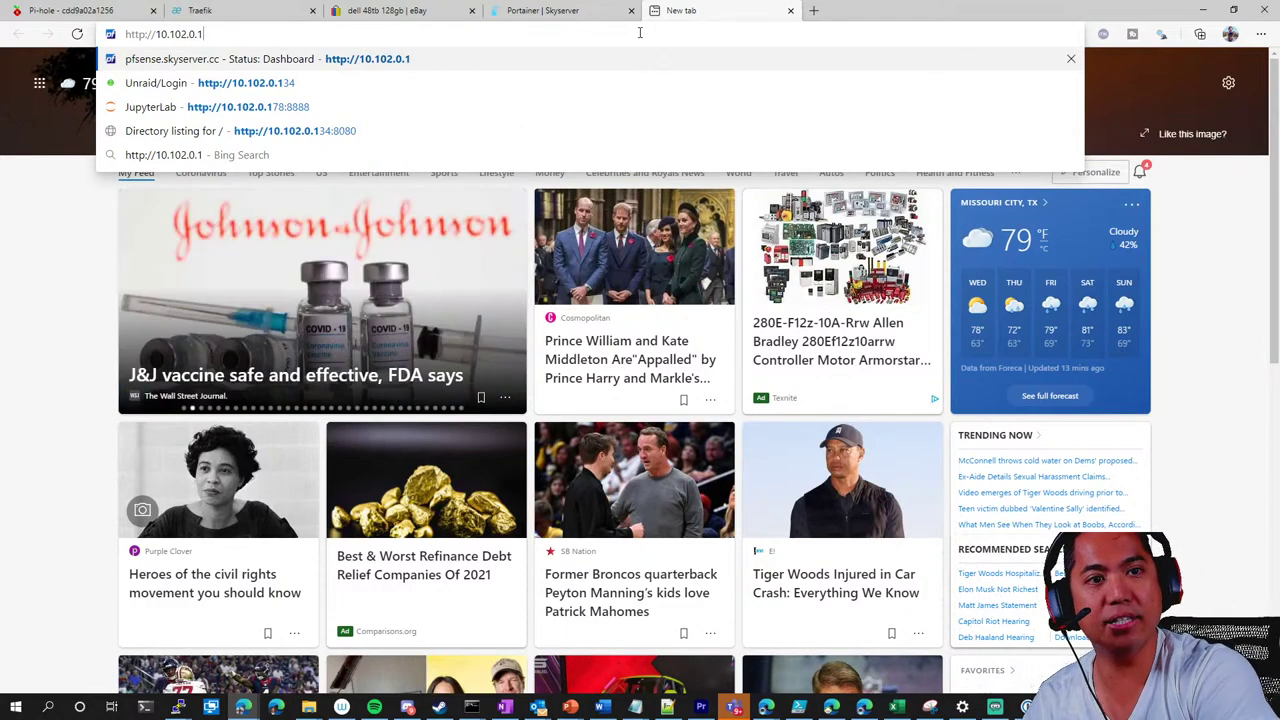
{"action": "key", "text": "Return"}
{"action": "type", "text": "admin"}
{"action": "key", "text": "Tab"}
{"action": "type", "text": "***"}
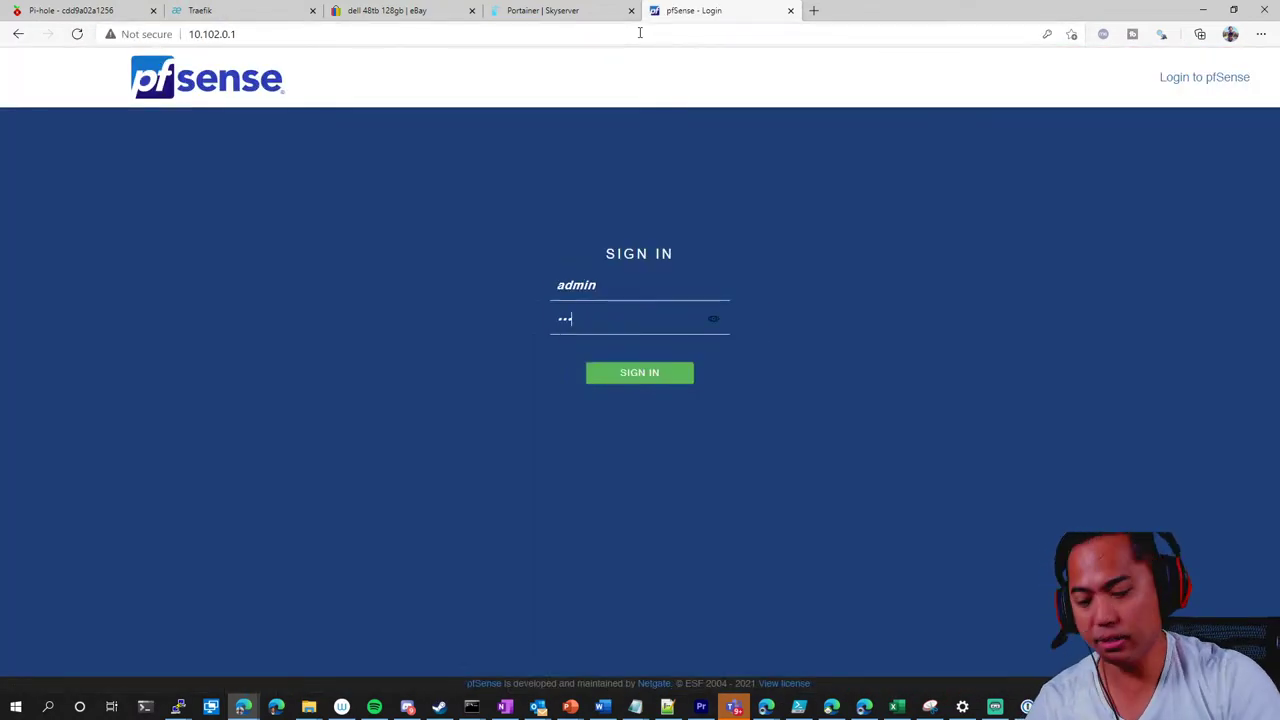
{"action": "type", "text": "*******"}
{"action": "key", "text": "Return"}
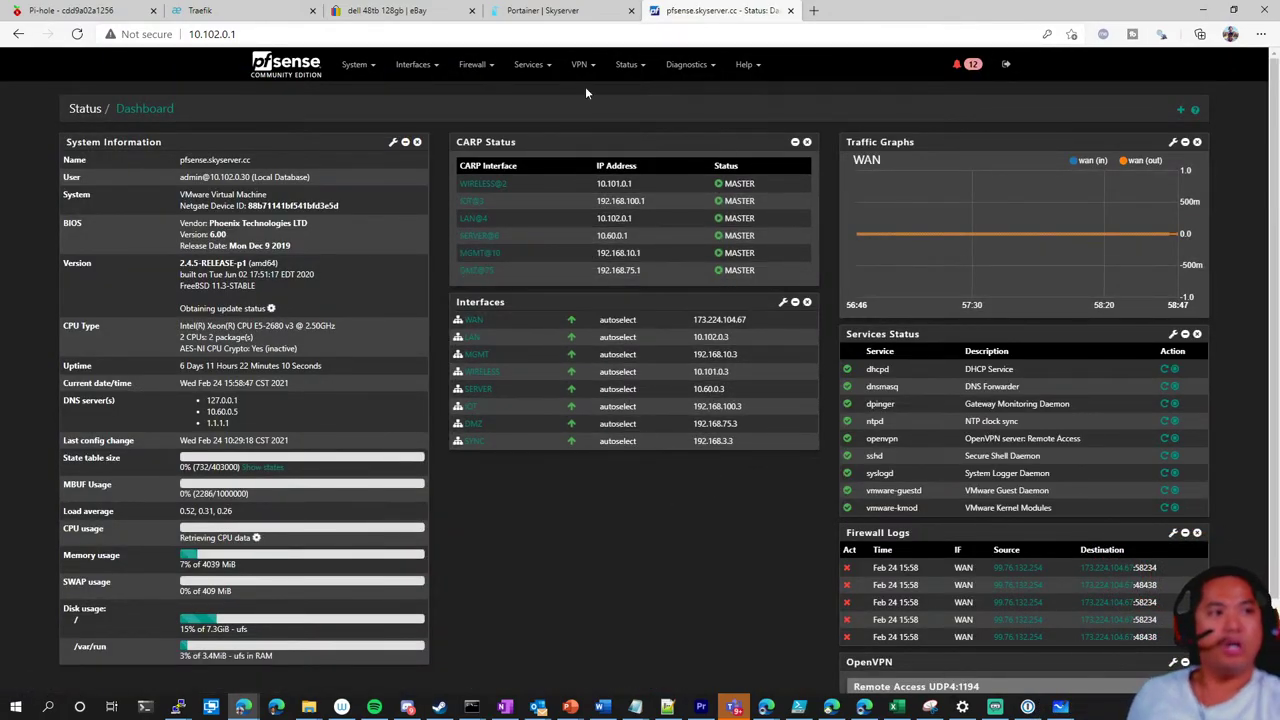
Browse the Interfaces and Firewall menus and open Firewall > Aliases
{"action": "left_click", "coordinate": [414, 64]}
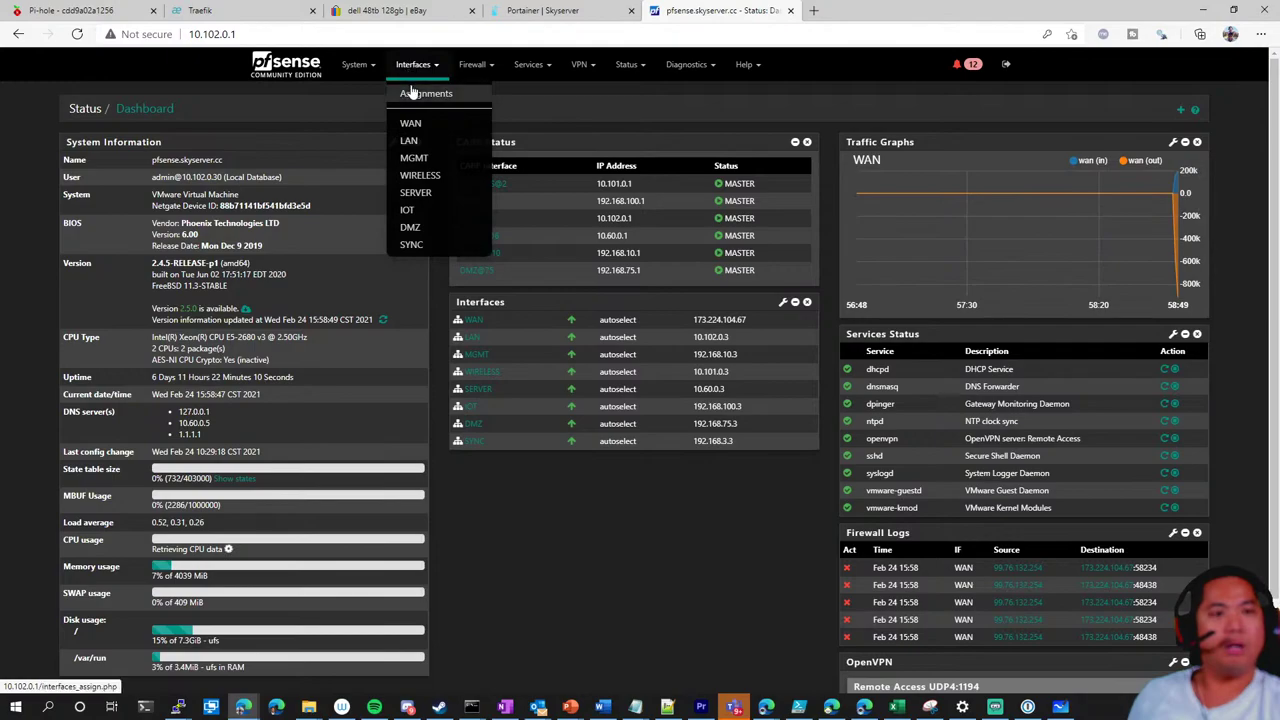
{"action": "left_click", "coordinate": [470, 64]}
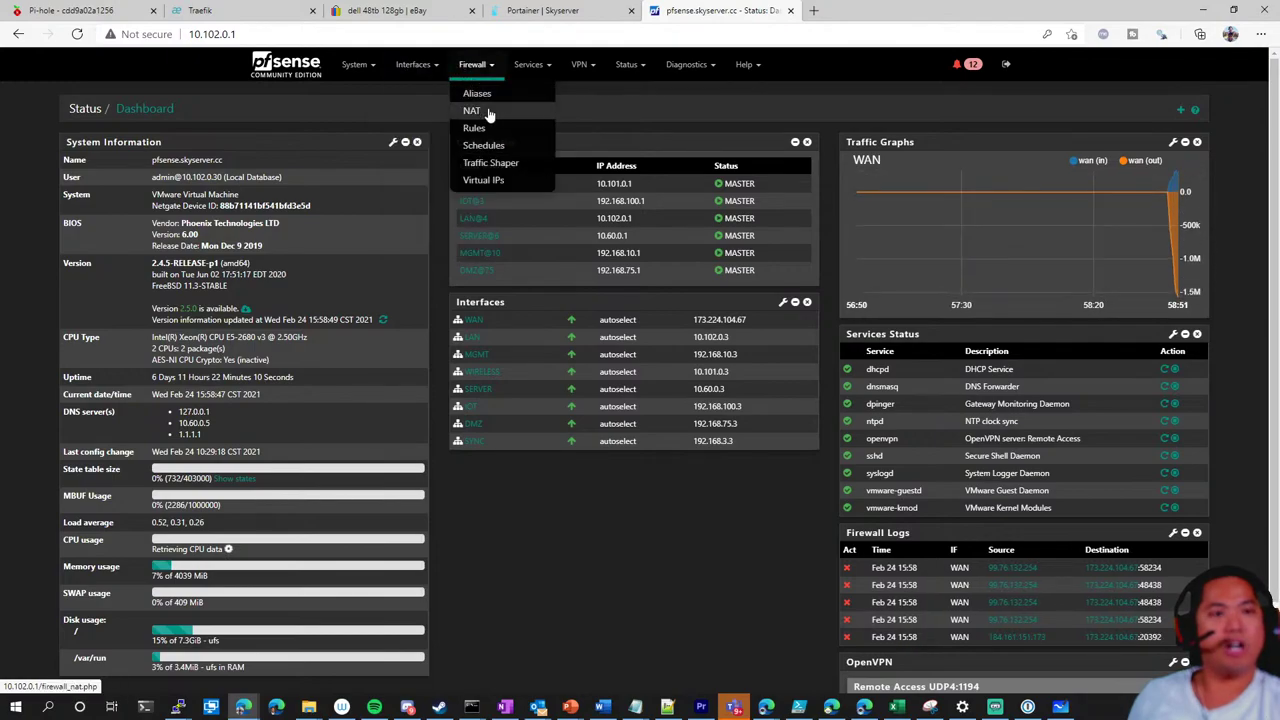
{"action": "left_click", "coordinate": [414, 64]}
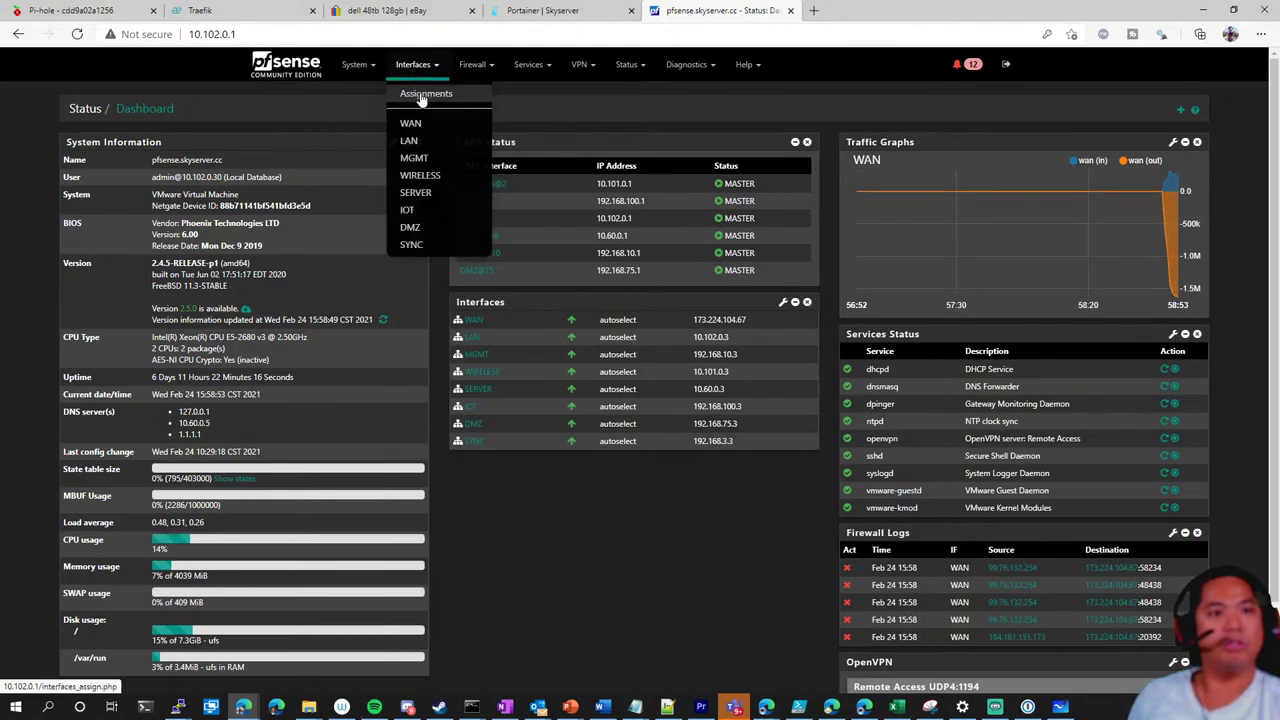
{"action": "left_click", "coordinate": [472, 64]}
{"action": "left_click", "coordinate": [476, 92]}
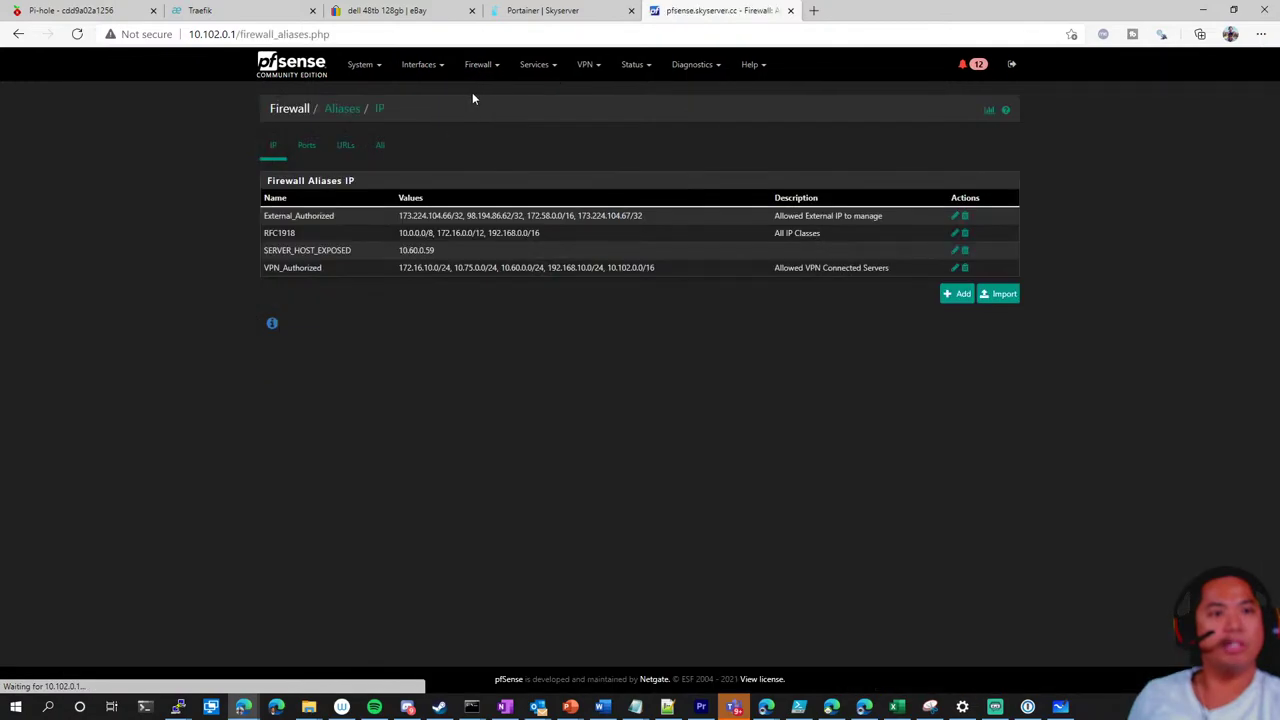
Review the six CARP addresses under Firewall > Virtual IPs, then return to the dashboard
{"action": "left_click", "coordinate": [485, 64]}
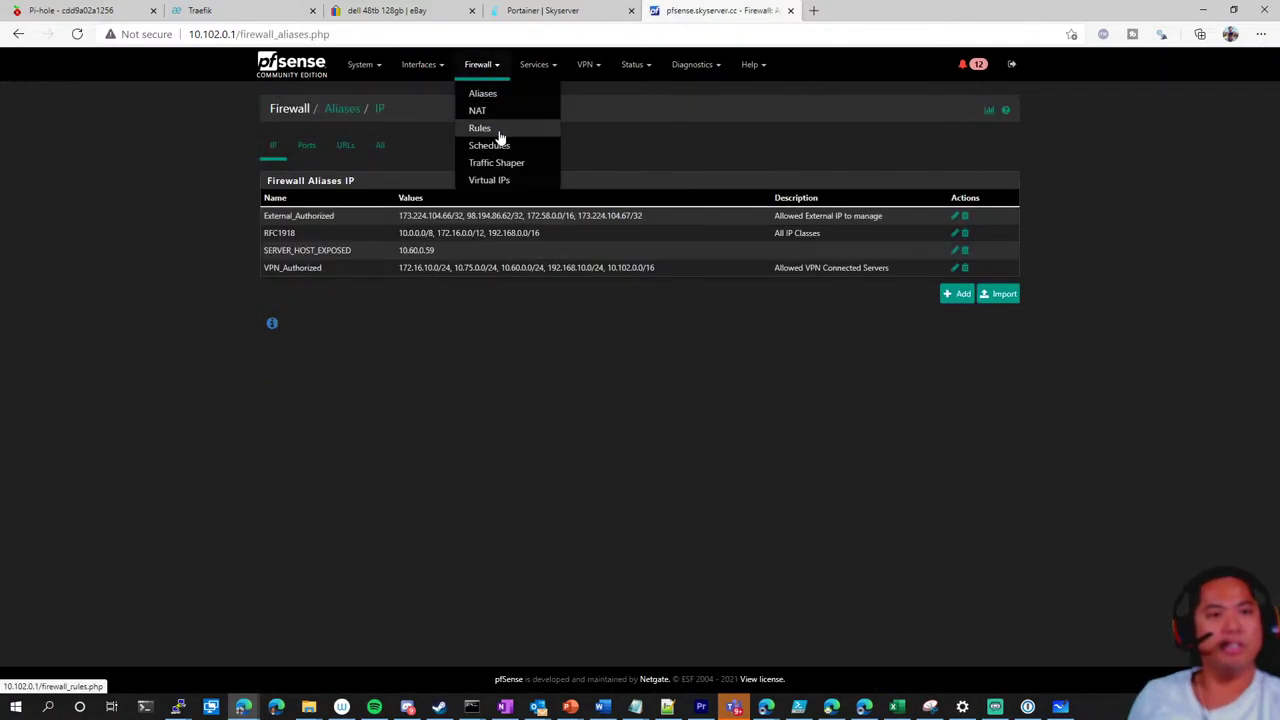
{"action": "left_click", "coordinate": [500, 180]}
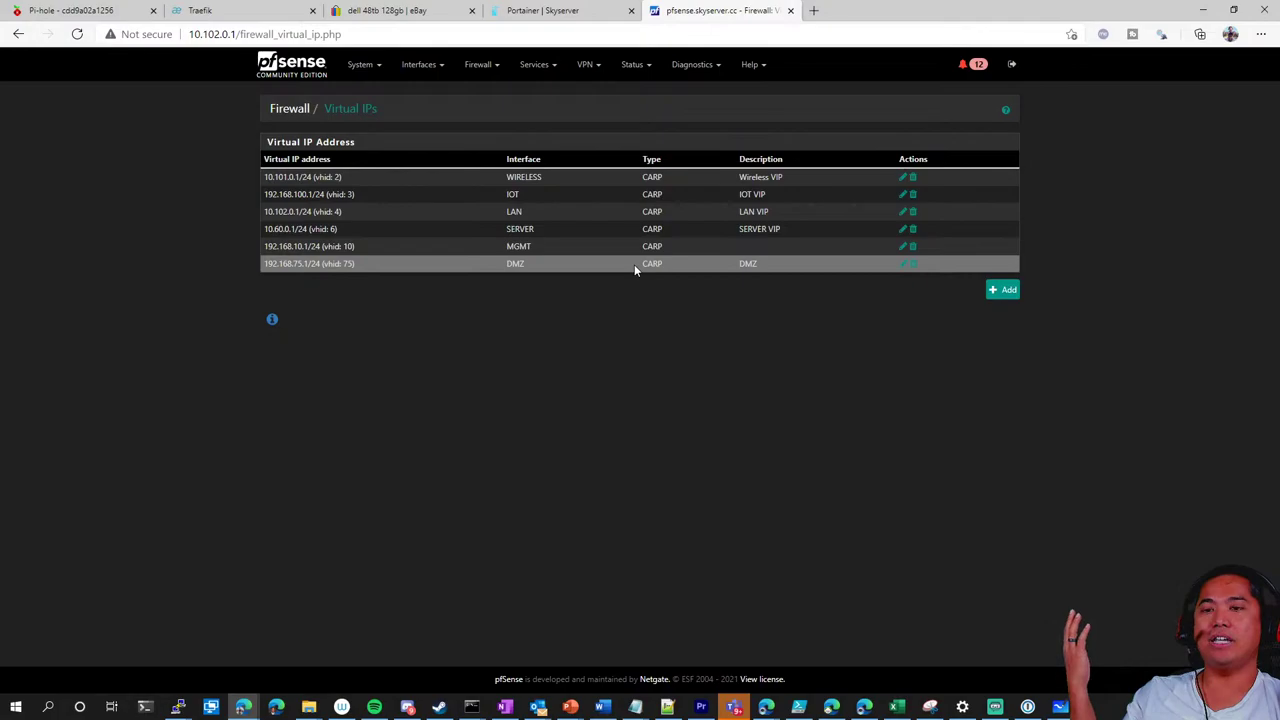
{"action": "left_click", "coordinate": [295, 64]}
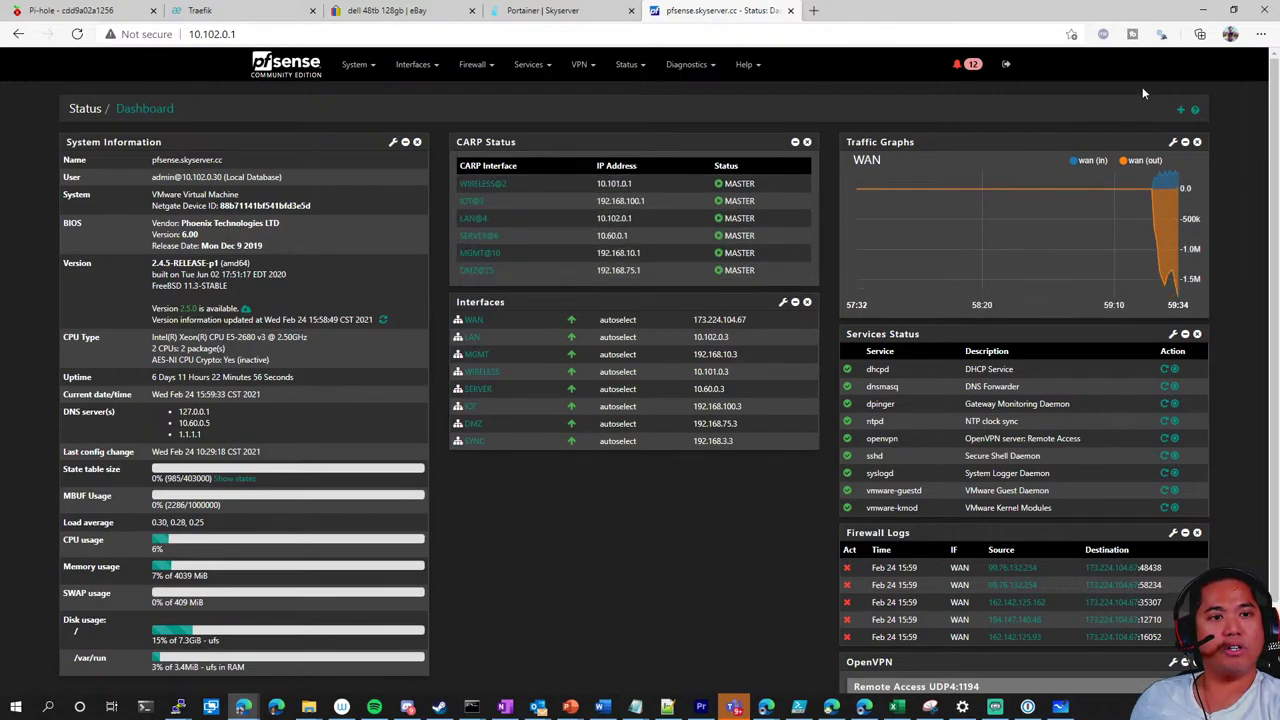
Bring back the homelab whiteboard and write 'Wireless' and 'IOT' in blue under DMZ
{"action": "left_click", "coordinate": [1204, 11]}
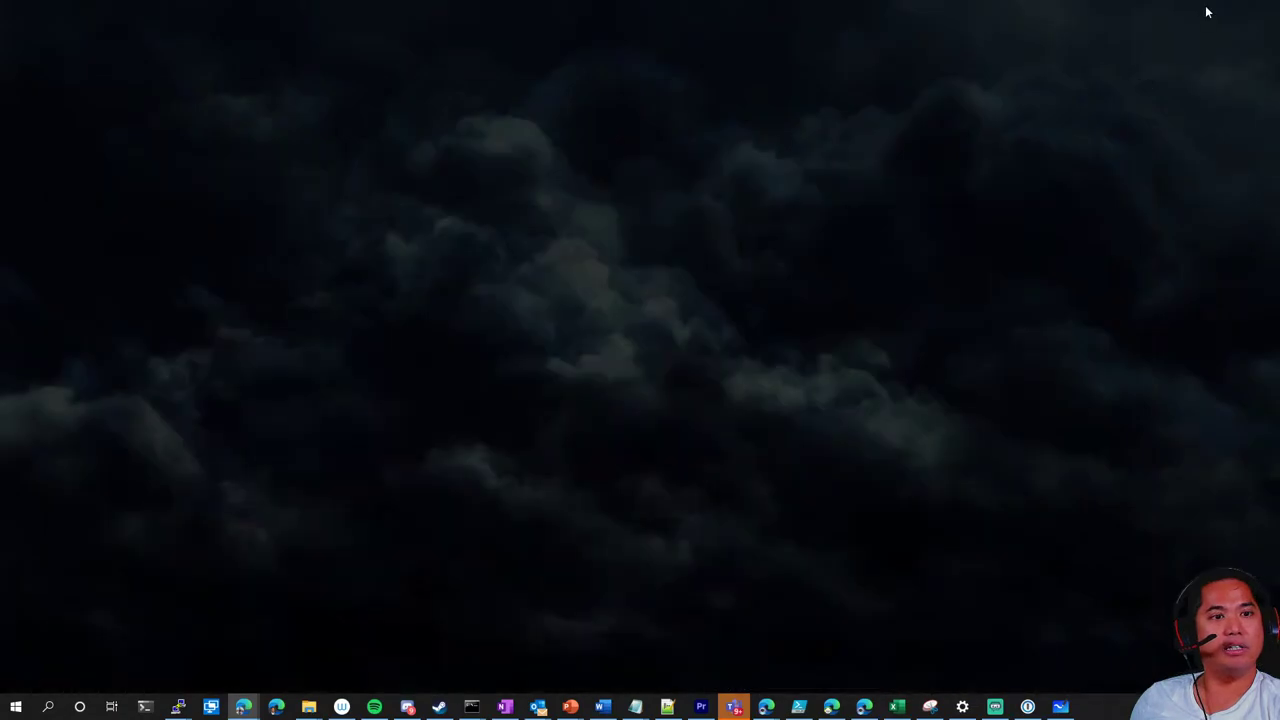
{"action": "left_click", "coordinate": [1060, 706]}
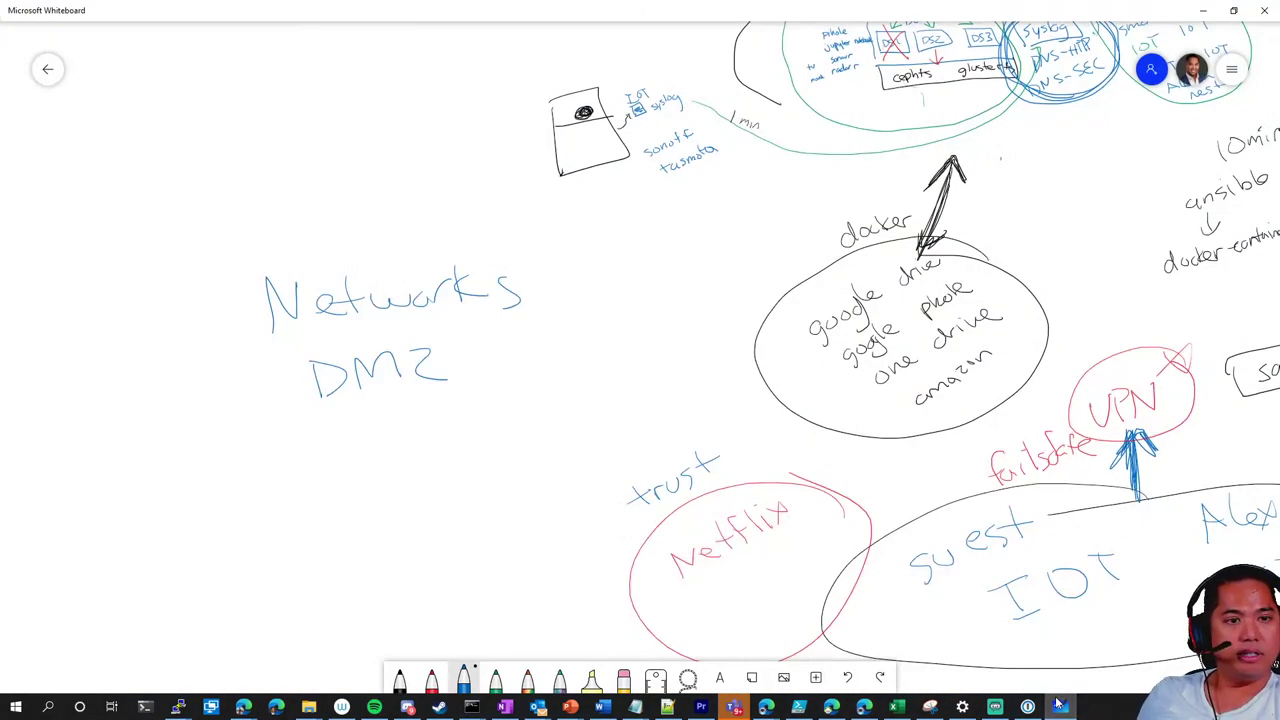
{"action": "mouse_move", "coordinate": [330, 420]}
{"action": "left_mouse_down"}
{"action": "mouse_move", "coordinate": [378, 420]}
{"action": "mouse_move", "coordinate": [387, 446]}
{"action": "mouse_move", "coordinate": [432, 404]}
{"action": "mouse_move", "coordinate": [468, 422]}
{"action": "left_mouse_up"}
{"action": "left_click_drag", "start_coordinate": [520, 397], "coordinate": [506, 422]}
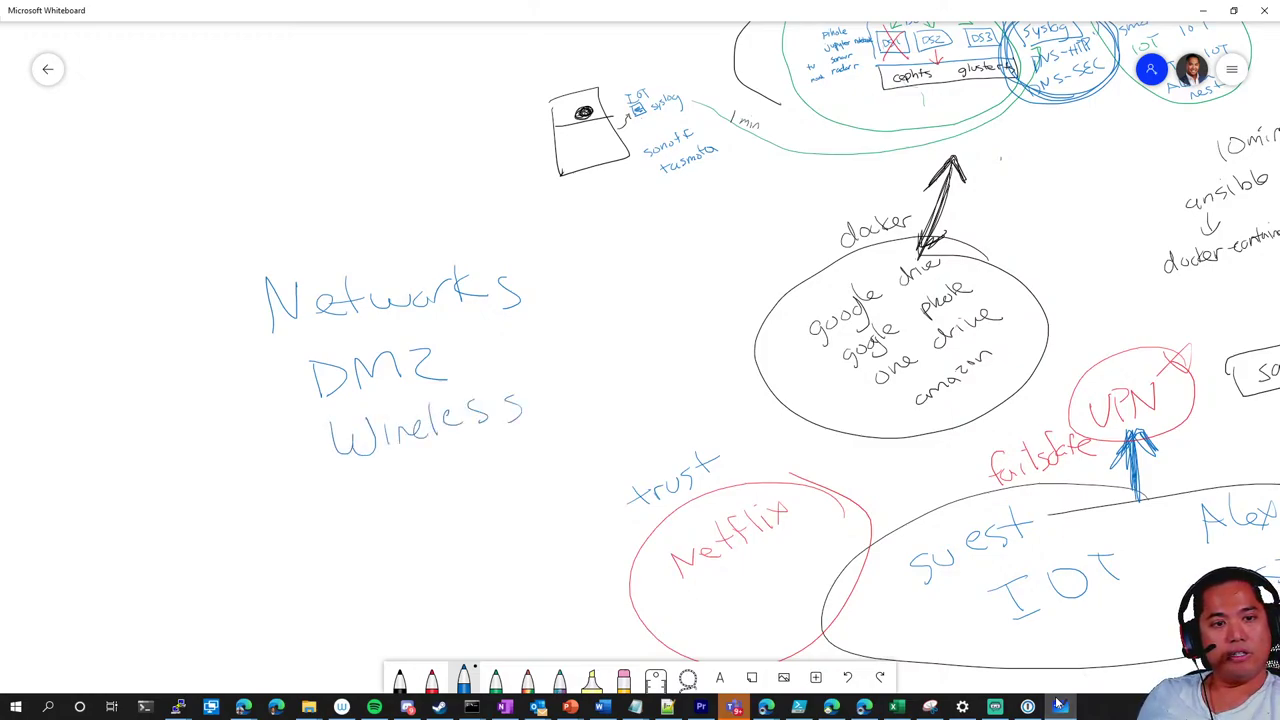
{"action": "left_click_drag", "start_coordinate": [344, 490], "coordinate": [376, 488]}
{"action": "left_click_drag", "start_coordinate": [360, 491], "coordinate": [362, 528]}
{"action": "left_click_drag", "start_coordinate": [346, 530], "coordinate": [380, 527]}
{"action": "left_click_drag", "start_coordinate": [398, 482], "coordinate": [448, 477]}
{"action": "left_click_drag", "start_coordinate": [436, 481], "coordinate": [437, 512]}
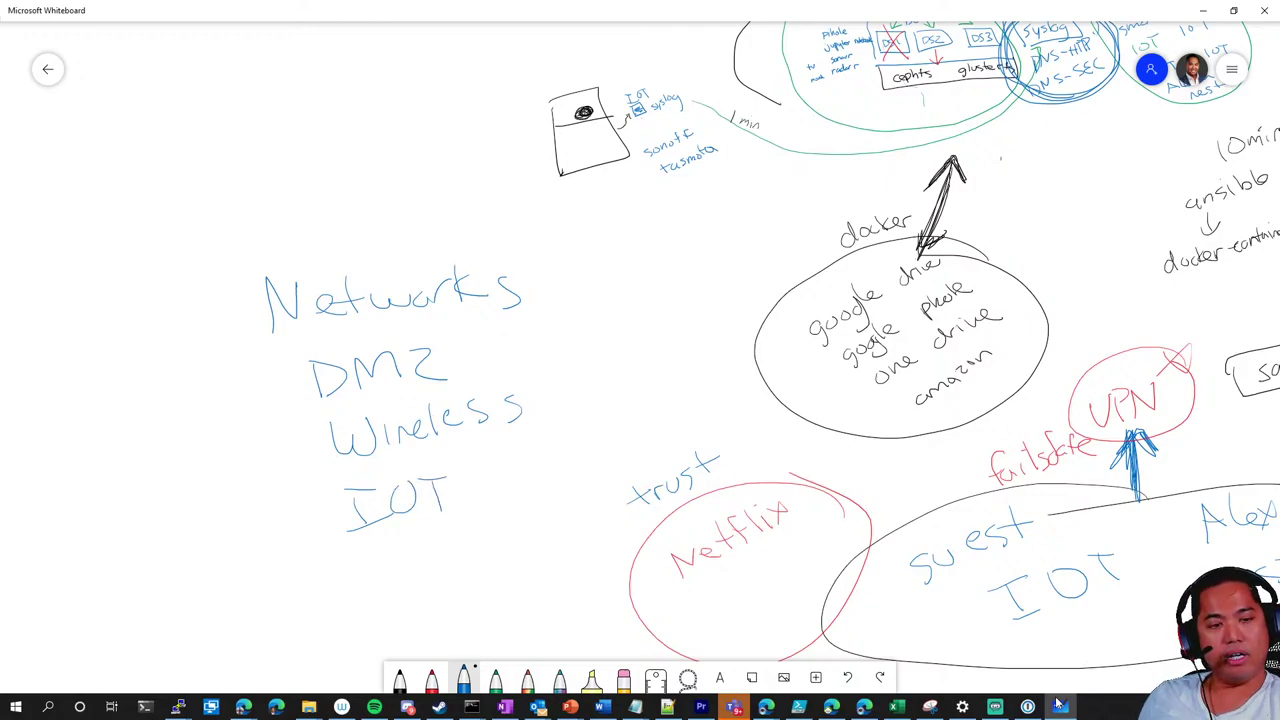
Continue the list with 'LAN', 'SERVERS' and 'MGMT' below IOT
{"action": "left_click_drag", "start_coordinate": [520, 528], "coordinate": [571, 354]}
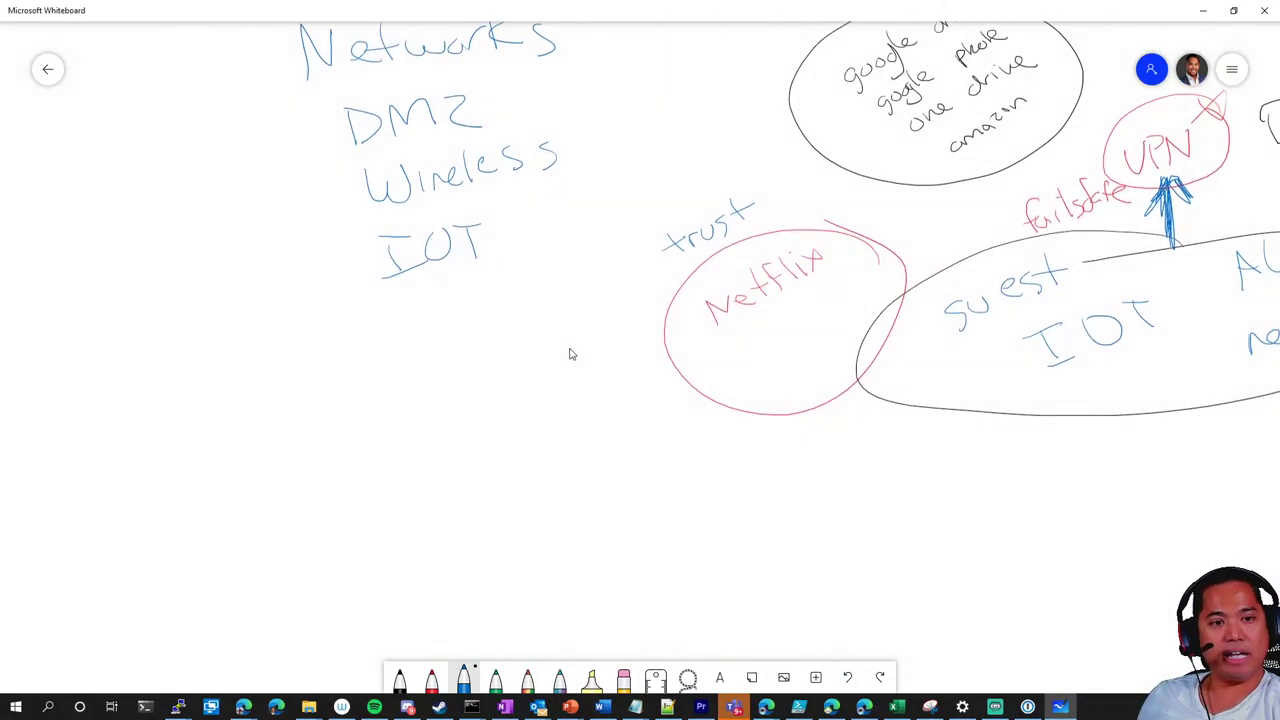
{"action": "mouse_move", "coordinate": [400, 300]}
{"action": "left_mouse_down"}
{"action": "mouse_move", "coordinate": [430, 326]}
{"action": "mouse_move", "coordinate": [488, 284]}
{"action": "mouse_move", "coordinate": [487, 302]}
{"action": "left_mouse_up"}
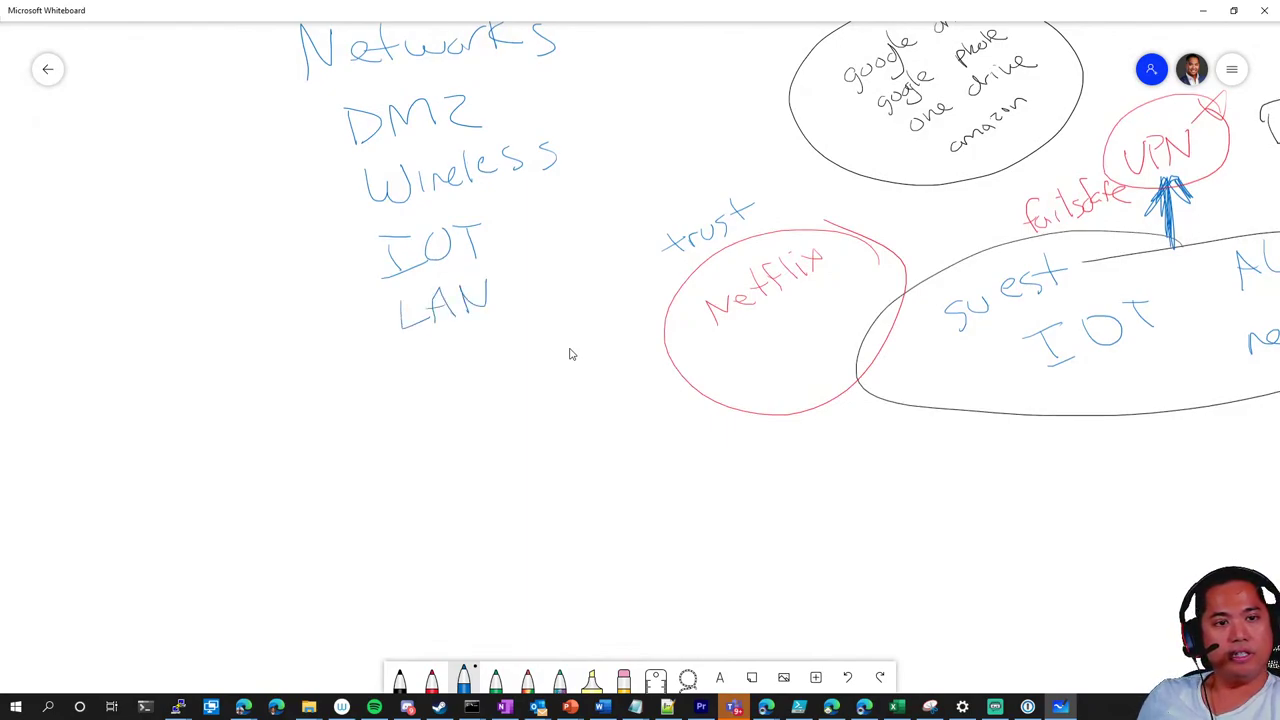
{"action": "left_click_drag", "start_coordinate": [428, 360], "coordinate": [412, 380]}
{"action": "mouse_move", "coordinate": [440, 360]}
{"action": "left_mouse_down"}
{"action": "mouse_move", "coordinate": [432, 380]}
{"action": "mouse_move", "coordinate": [444, 370]}
{"action": "mouse_move", "coordinate": [404, 382]}
{"action": "mouse_move", "coordinate": [436, 378]}
{"action": "left_mouse_up"}
{"action": "left_click_drag", "start_coordinate": [436, 364], "coordinate": [462, 374]}
{"action": "mouse_move", "coordinate": [460, 342]}
{"action": "left_mouse_down"}
{"action": "mouse_move", "coordinate": [482, 372]}
{"action": "mouse_move", "coordinate": [498, 334]}
{"action": "left_mouse_up"}
{"action": "mouse_move", "coordinate": [500, 328]}
{"action": "left_mouse_down"}
{"action": "mouse_move", "coordinate": [504, 352]}
{"action": "mouse_move", "coordinate": [528, 346]}
{"action": "left_mouse_up"}
{"action": "mouse_move", "coordinate": [524, 322]}
{"action": "left_mouse_down"}
{"action": "mouse_move", "coordinate": [530, 342]}
{"action": "mouse_move", "coordinate": [550, 334]}
{"action": "left_mouse_up"}
{"action": "left_click_drag", "start_coordinate": [568, 314], "coordinate": [556, 338]}
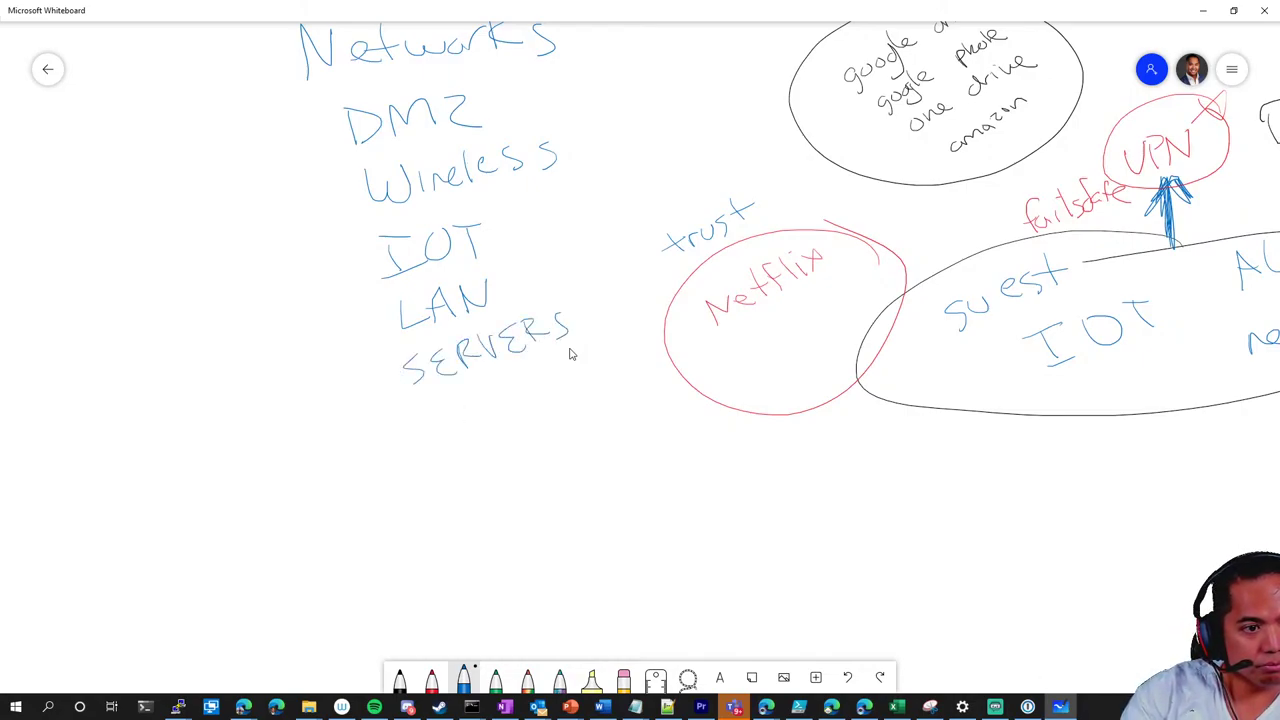
{"action": "mouse_move", "coordinate": [418, 442]}
{"action": "left_mouse_down"}
{"action": "mouse_move", "coordinate": [454, 424]}
{"action": "mouse_move", "coordinate": [468, 434]}
{"action": "mouse_move", "coordinate": [494, 410]}
{"action": "mouse_move", "coordinate": [528, 412]}
{"action": "mouse_move", "coordinate": [550, 380]}
{"action": "left_mouse_up"}
{"action": "left_click_drag", "start_coordinate": [546, 386], "coordinate": [542, 412]}
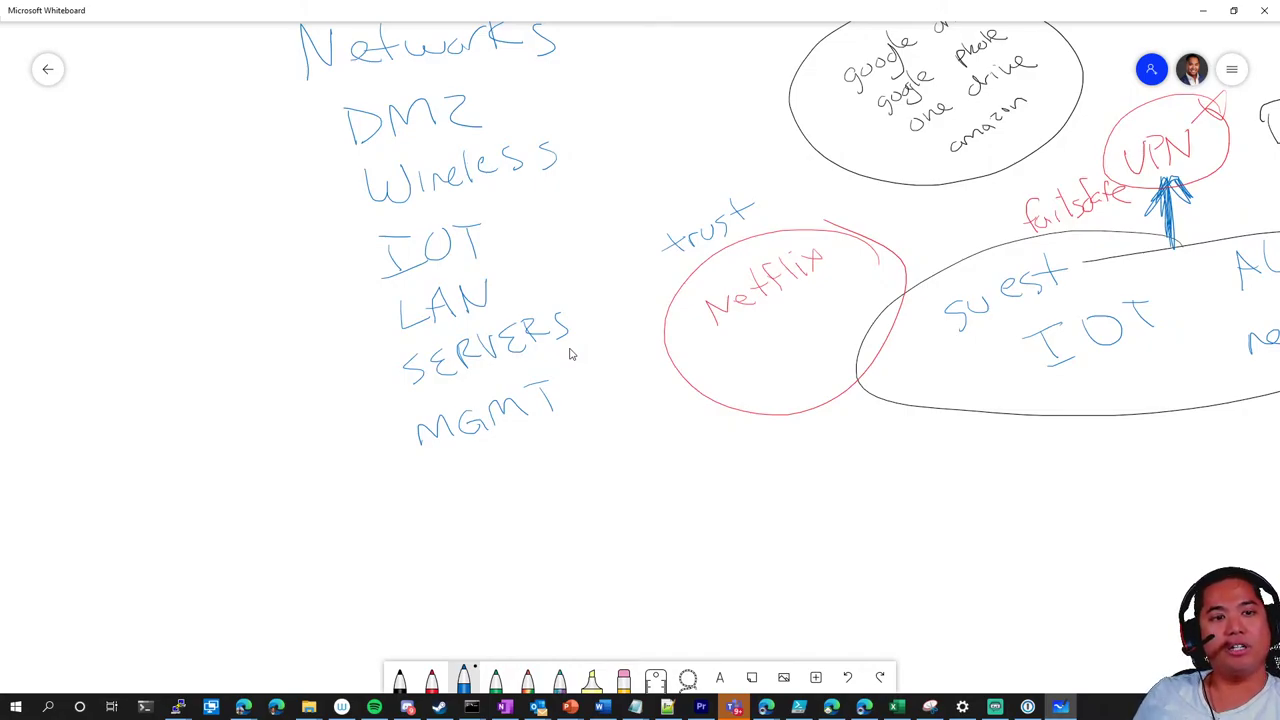
Draw two arrows forking left from Wireless
{"action": "left_click_drag", "start_coordinate": [344, 190], "coordinate": [238, 212]}
{"action": "mouse_move", "coordinate": [338, 184]}
{"action": "left_mouse_down"}
{"action": "mouse_move", "coordinate": [216, 262]}
{"action": "mouse_move", "coordinate": [248, 260]}
{"action": "left_mouse_up"}
{"action": "left_click_drag", "start_coordinate": [253, 191], "coordinate": [230, 221]}
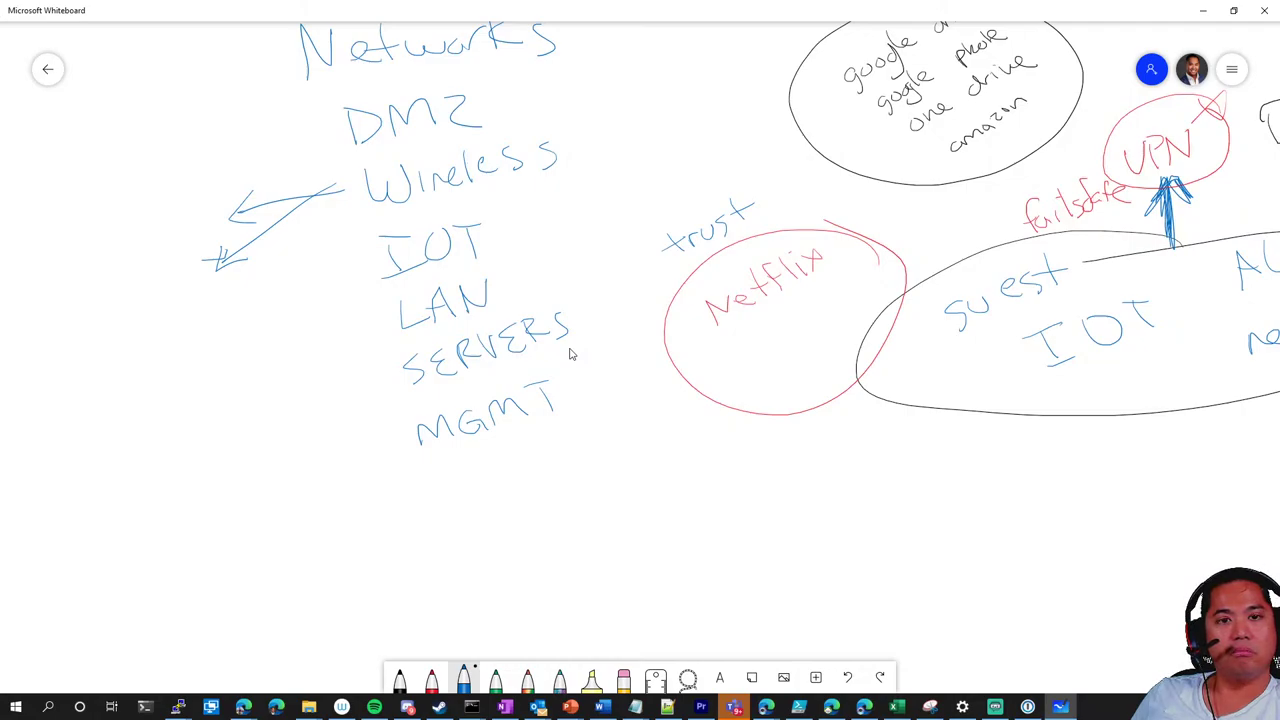
Write 'untrusted' in blue beside the upper Wireless arrow
{"action": "left_click_drag", "start_coordinate": [84, 240], "coordinate": [125, 240]}
{"action": "left_click_drag", "start_coordinate": [116, 228], "coordinate": [138, 220]}
{"action": "left_click_drag", "start_coordinate": [141, 216], "coordinate": [162, 230]}
{"action": "left_click_drag", "start_coordinate": [159, 212], "coordinate": [188, 206]}
{"action": "left_click_drag", "start_coordinate": [206, 196], "coordinate": [194, 207]}
{"action": "left_click_drag", "start_coordinate": [210, 174], "coordinate": [208, 206]}
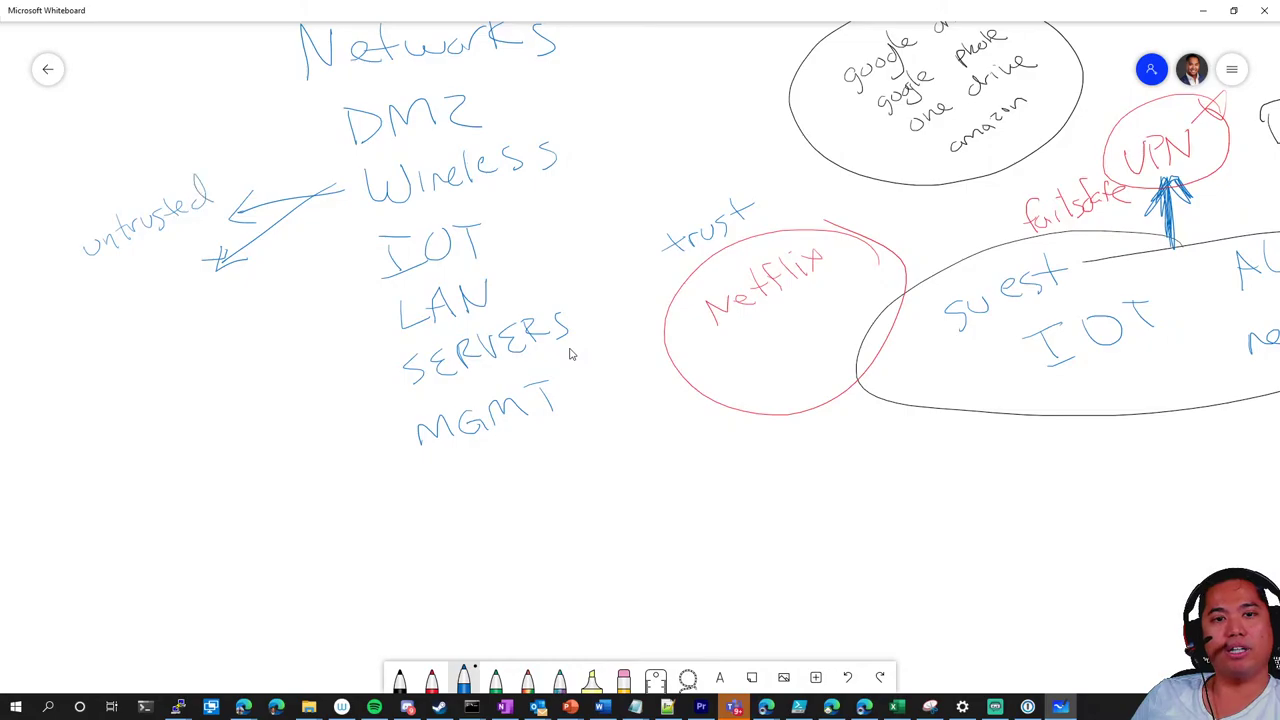
Write 'trusted' by the lower arrow and 'mac' beneath it, undoing one bad stroke
{"action": "left_click_drag", "start_coordinate": [102, 292], "coordinate": [104, 310]}
{"action": "left_click_drag", "start_coordinate": [92, 302], "coordinate": [113, 298]}
{"action": "left_click_drag", "start_coordinate": [114, 309], "coordinate": [147, 292]}
{"action": "mouse_move", "coordinate": [164, 268]}
{"action": "left_mouse_down"}
{"action": "mouse_move", "coordinate": [162, 288]}
{"action": "mouse_move", "coordinate": [174, 275]}
{"action": "left_mouse_up"}
{"action": "left_click_drag", "start_coordinate": [172, 280], "coordinate": [186, 270]}
{"action": "left_click_drag", "start_coordinate": [206, 246], "coordinate": [204, 272]}
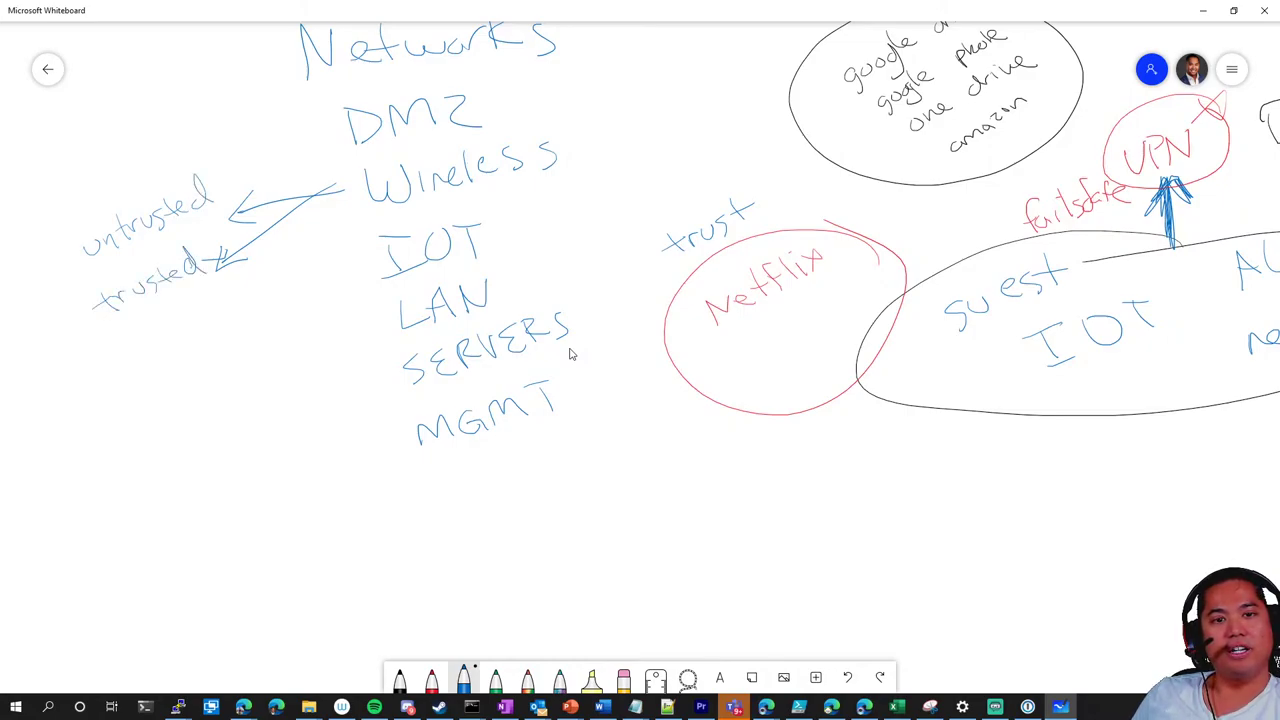
{"action": "left_click_drag", "start_coordinate": [168, 314], "coordinate": [220, 311]}
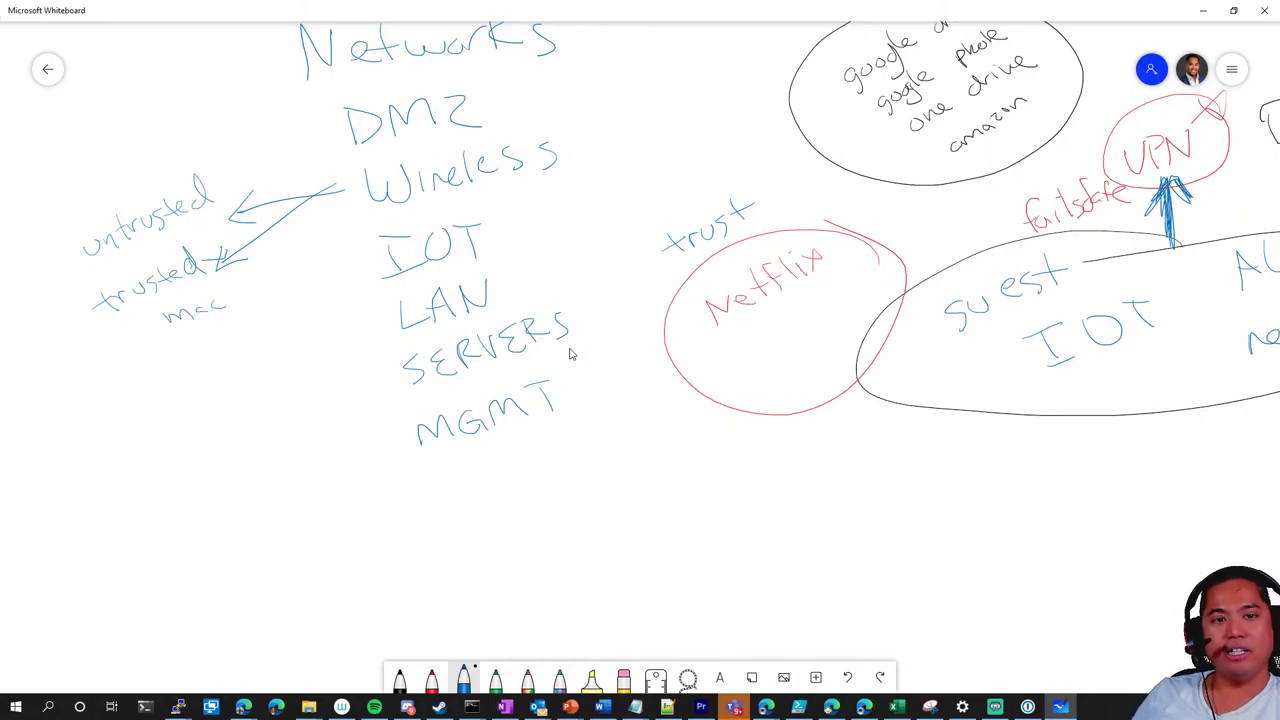
{"action": "key", "text": "ctrl+z"}
{"action": "left_click_drag", "start_coordinate": [234, 295], "coordinate": [230, 305]}
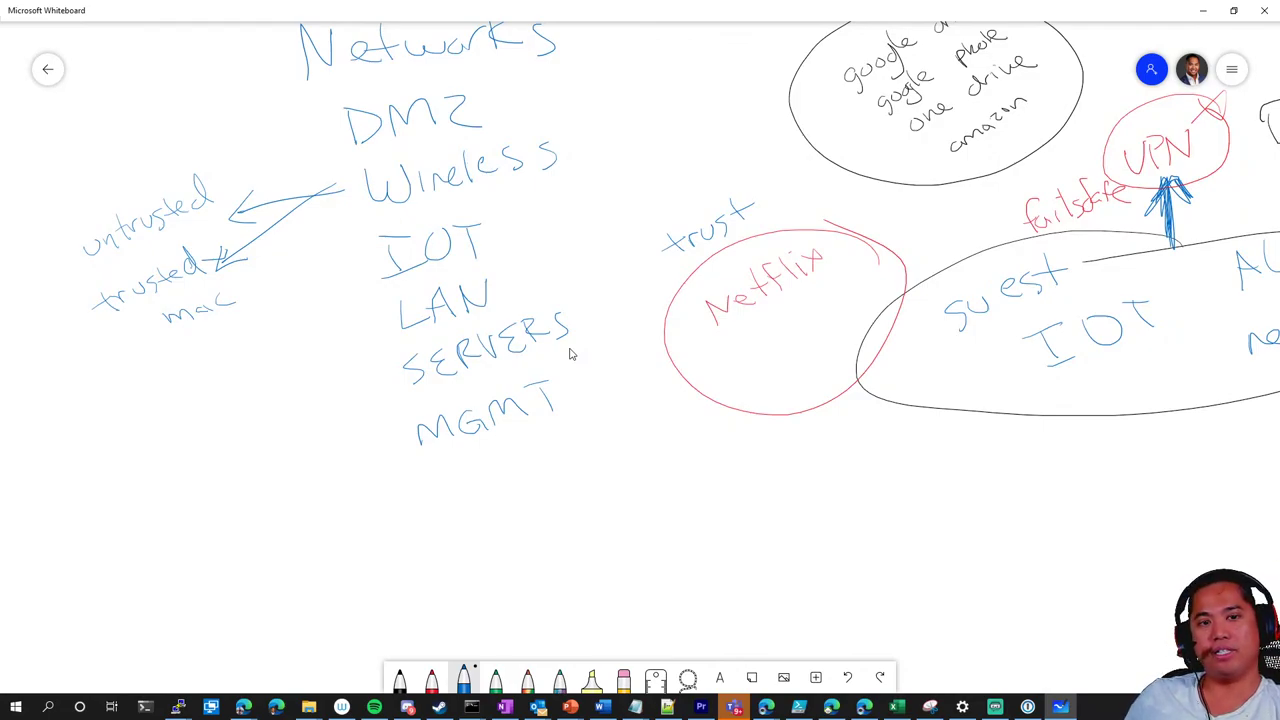
Draw a curved arrow down from 'mac' to a new 'auto flow whitelist' note
{"action": "mouse_move", "coordinate": [244, 287]}
{"action": "left_mouse_down"}
{"action": "mouse_move", "coordinate": [202, 345]}
{"action": "mouse_move", "coordinate": [220, 353]}
{"action": "left_mouse_up"}
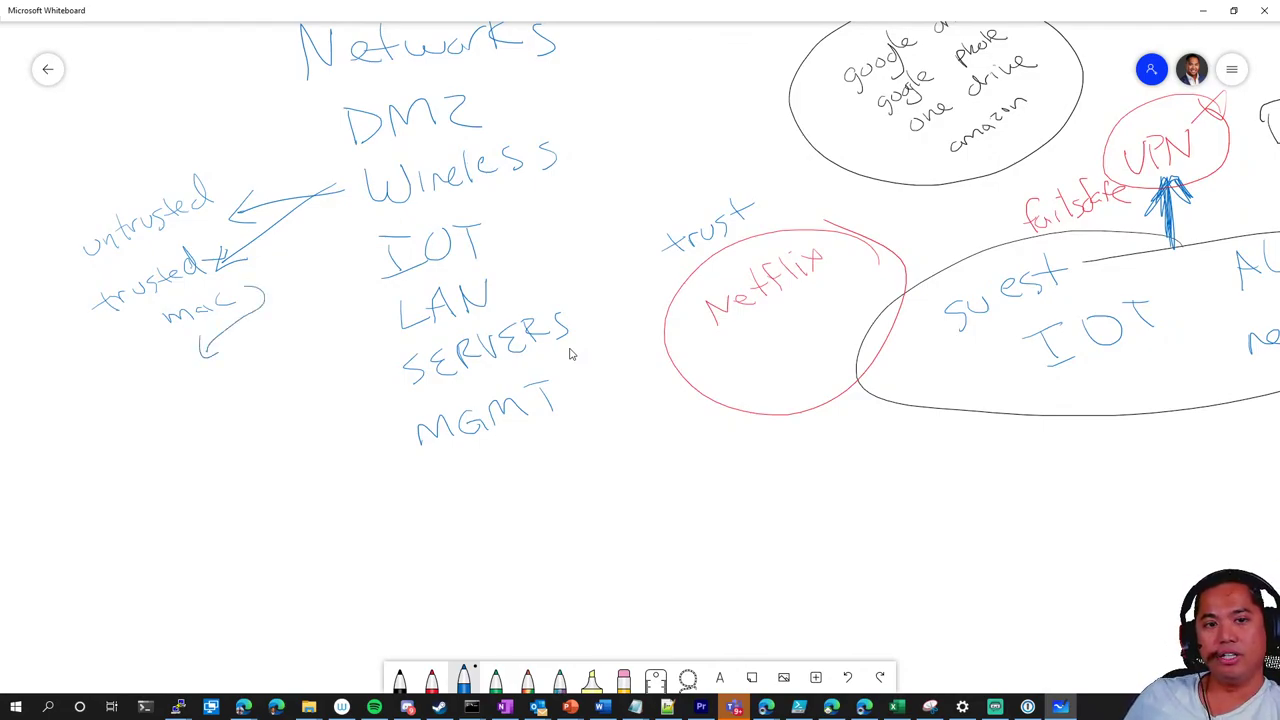
{"action": "mouse_move", "coordinate": [154, 396]}
{"action": "left_mouse_down"}
{"action": "mouse_move", "coordinate": [180, 400]}
{"action": "mouse_move", "coordinate": [268, 366]}
{"action": "left_mouse_up"}
{"action": "left_click_drag", "start_coordinate": [270, 356], "coordinate": [292, 352]}
{"action": "left_click_drag", "start_coordinate": [182, 420], "coordinate": [210, 420]}
{"action": "mouse_move", "coordinate": [212, 412]}
{"action": "left_mouse_down"}
{"action": "mouse_move", "coordinate": [226, 428]}
{"action": "mouse_move", "coordinate": [232, 414]}
{"action": "left_mouse_up"}
{"action": "left_click_drag", "start_coordinate": [228, 404], "coordinate": [256, 404]}
{"action": "mouse_move", "coordinate": [258, 386]}
{"action": "left_mouse_down"}
{"action": "mouse_move", "coordinate": [264, 410]}
{"action": "mouse_move", "coordinate": [292, 400]}
{"action": "left_mouse_up"}
{"action": "mouse_move", "coordinate": [310, 370]}
{"action": "left_mouse_down"}
{"action": "mouse_move", "coordinate": [304, 384]}
{"action": "mouse_move", "coordinate": [316, 374]}
{"action": "left_mouse_up"}
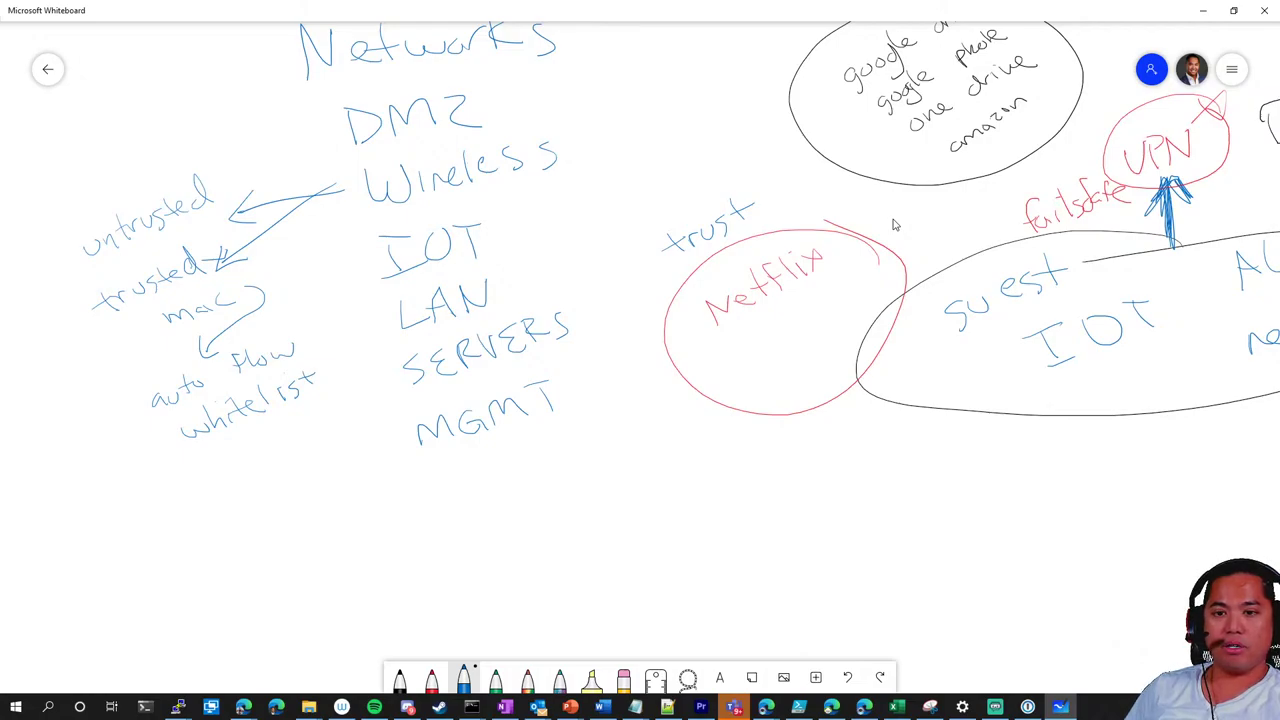
Pan and zoom around the board to review more of the diagram
{"action": "left_click_drag", "start_coordinate": [895, 225], "coordinate": [830, 249]}
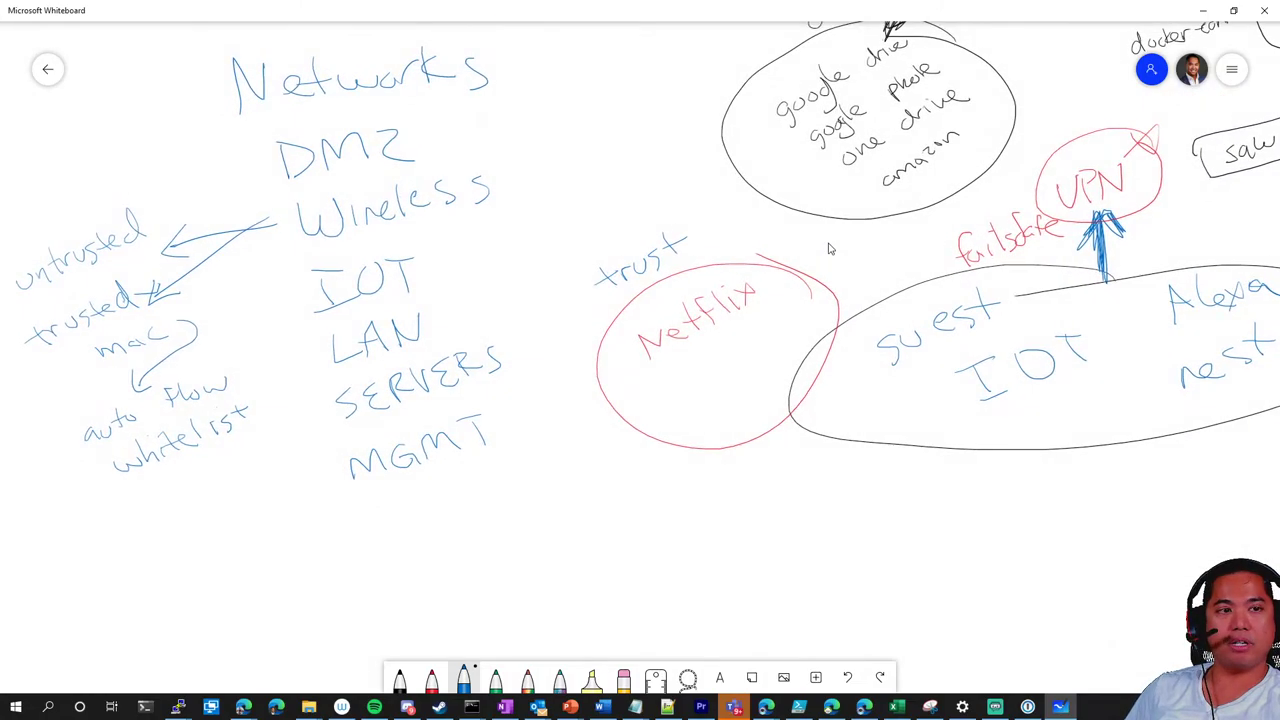
{"action": "scroll", "coordinate": [826, 241], "scroll_direction": "down", "scroll_amount": 3}
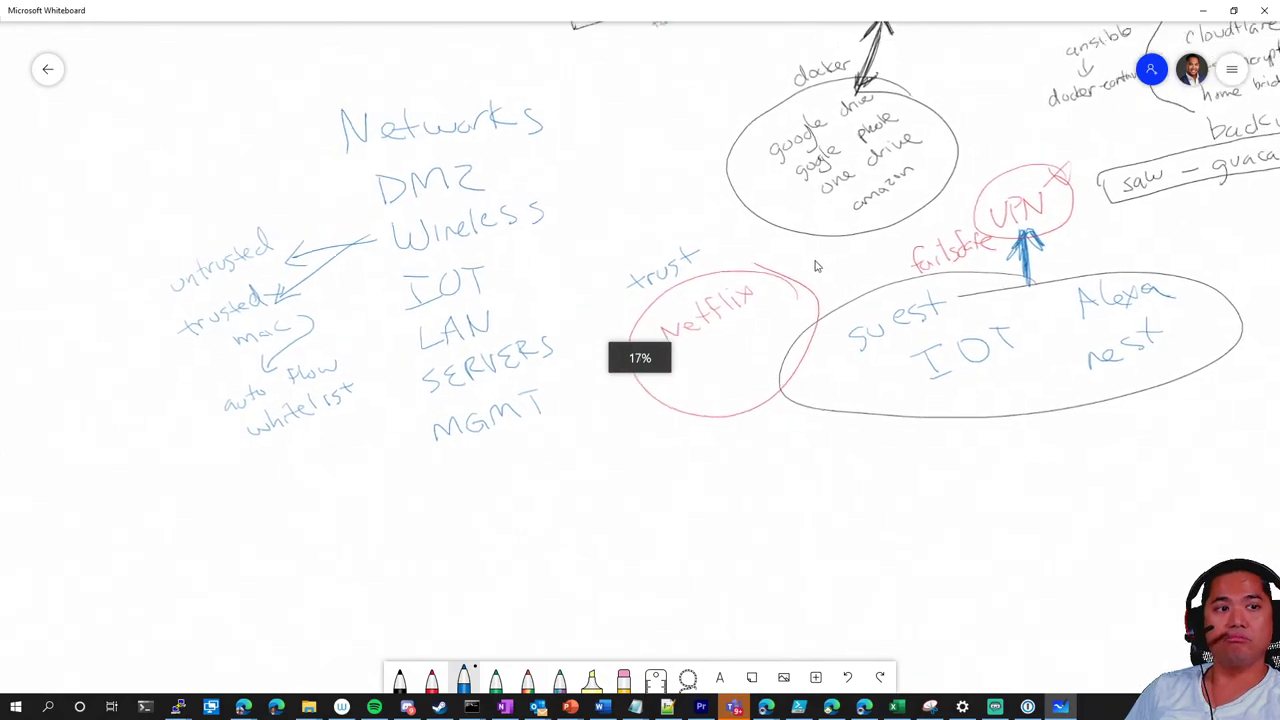
{"action": "scroll", "coordinate": [814, 266], "scroll_direction": "up", "scroll_amount": 2}
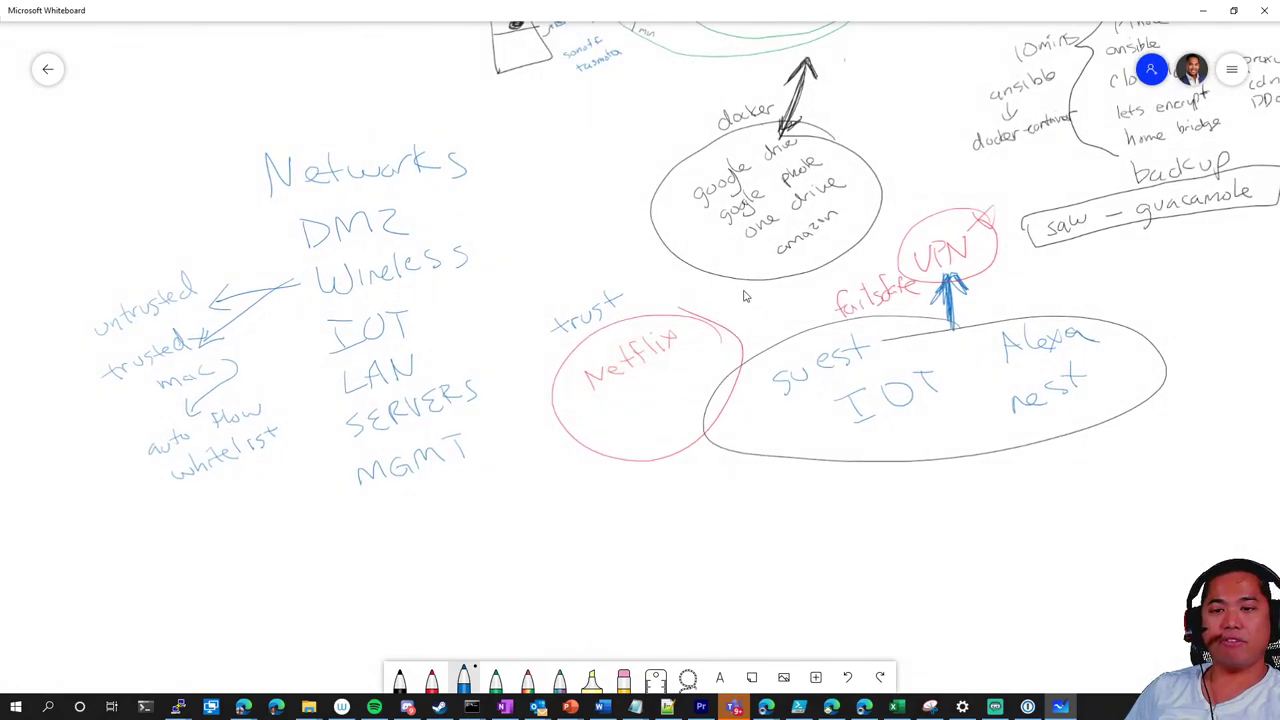
{"action": "scroll", "coordinate": [741, 292], "scroll_direction": "down", "scroll_amount": 2}
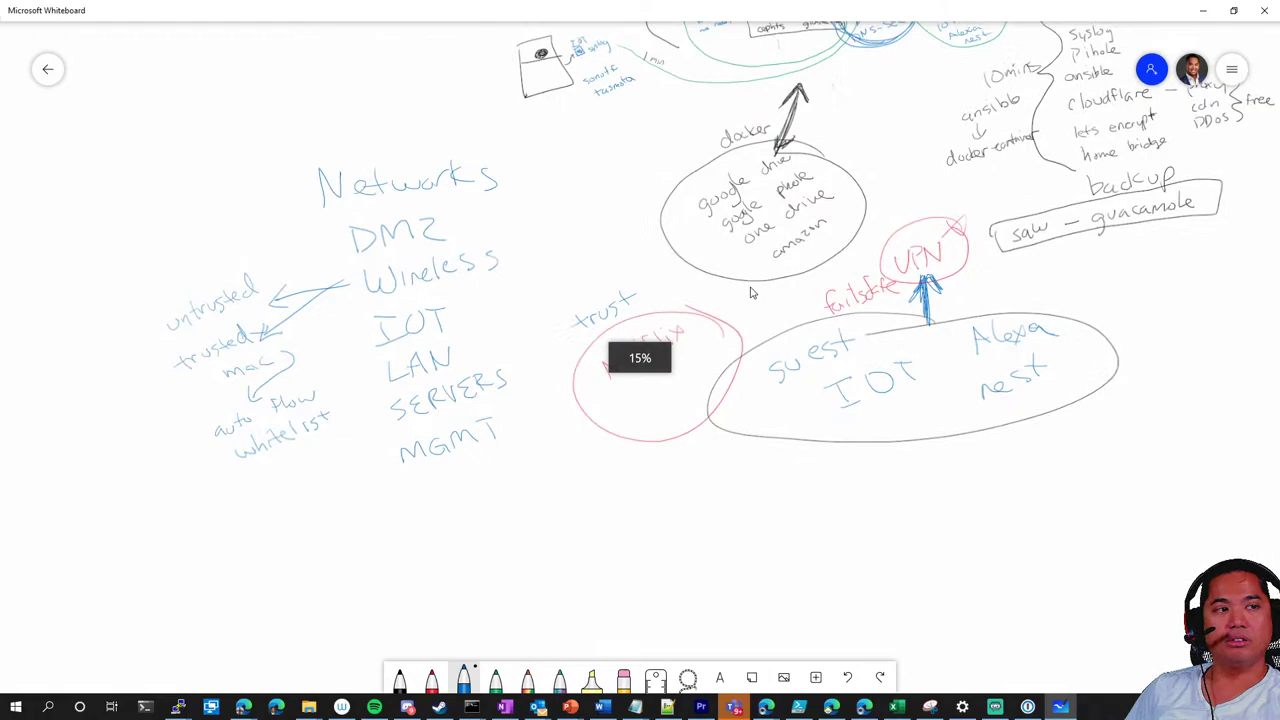
{"action": "scroll", "coordinate": [750, 287], "scroll_direction": "up", "scroll_amount": 2}
{"action": "scroll", "coordinate": [750, 306], "scroll_direction": "up", "scroll_amount": 2}
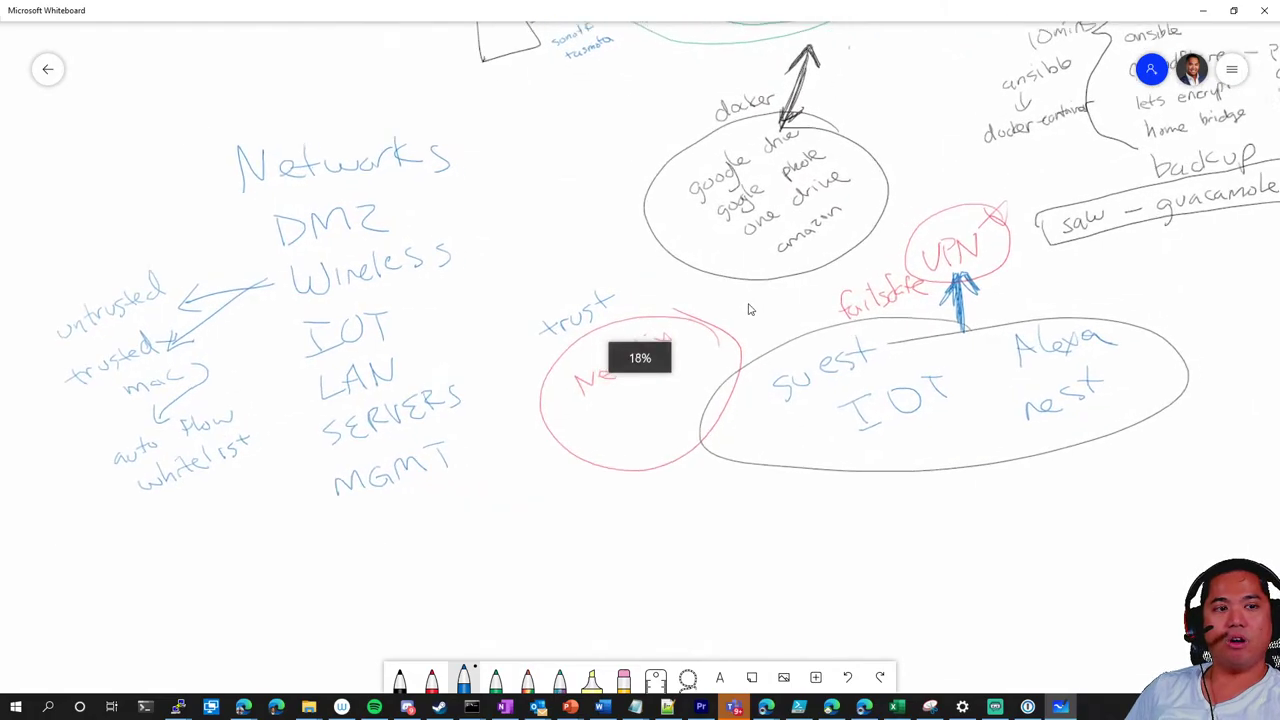
{"action": "scroll", "coordinate": [754, 312], "scroll_direction": "down", "scroll_amount": 4}
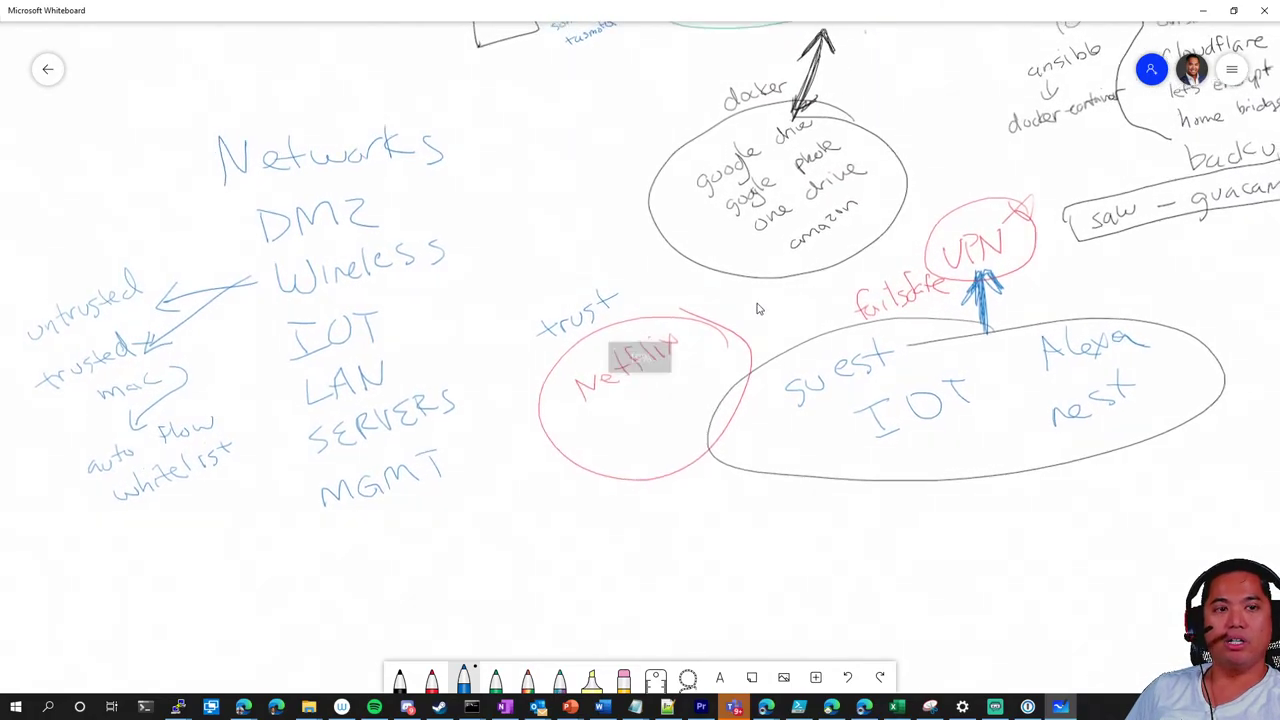
{"action": "scroll", "coordinate": [755, 307], "scroll_direction": "up", "scroll_amount": 3}
{"action": "scroll", "coordinate": [755, 307], "scroll_direction": "down", "scroll_amount": 3}
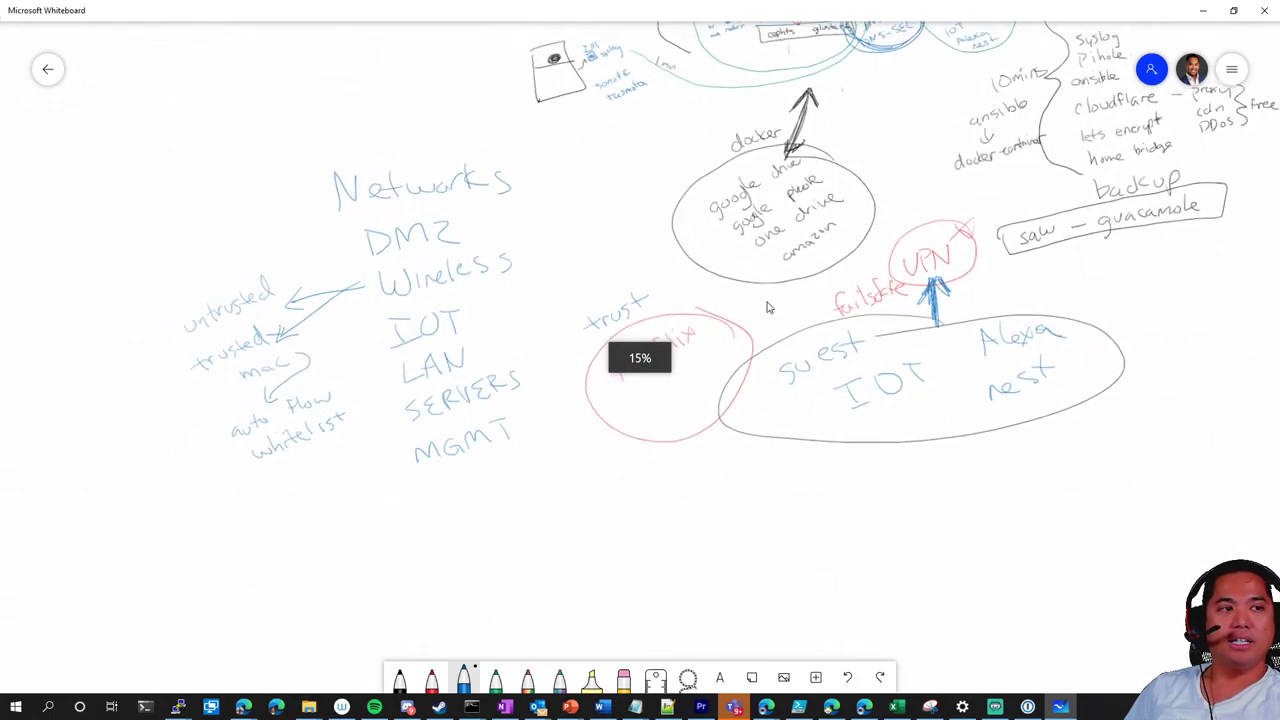
Zoom the canvas out and back in around the backup and Cloudflare notes
{"action": "scroll", "coordinate": [738, 360], "scroll_direction": "up", "scroll_amount": 1}
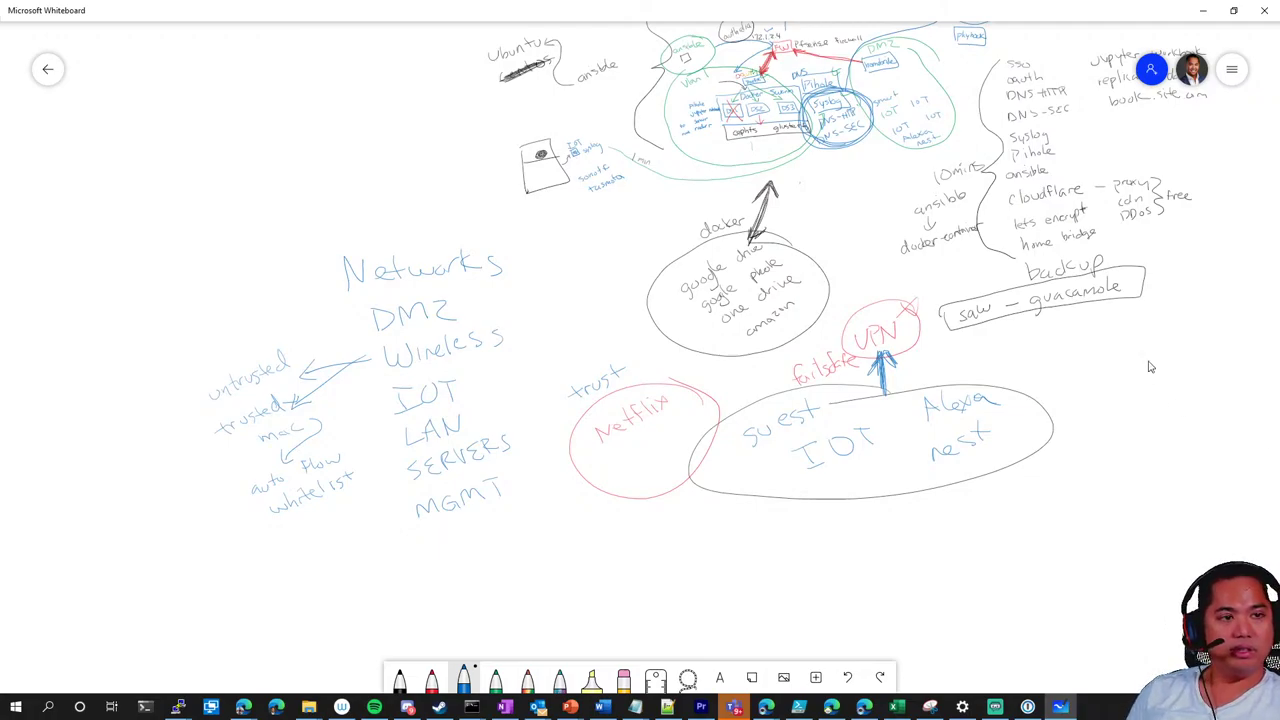
{"action": "scroll", "coordinate": [986, 423], "scroll_direction": "down", "scroll_amount": 3}
{"action": "scroll", "coordinate": [969, 406], "scroll_direction": "up", "scroll_amount": 5}
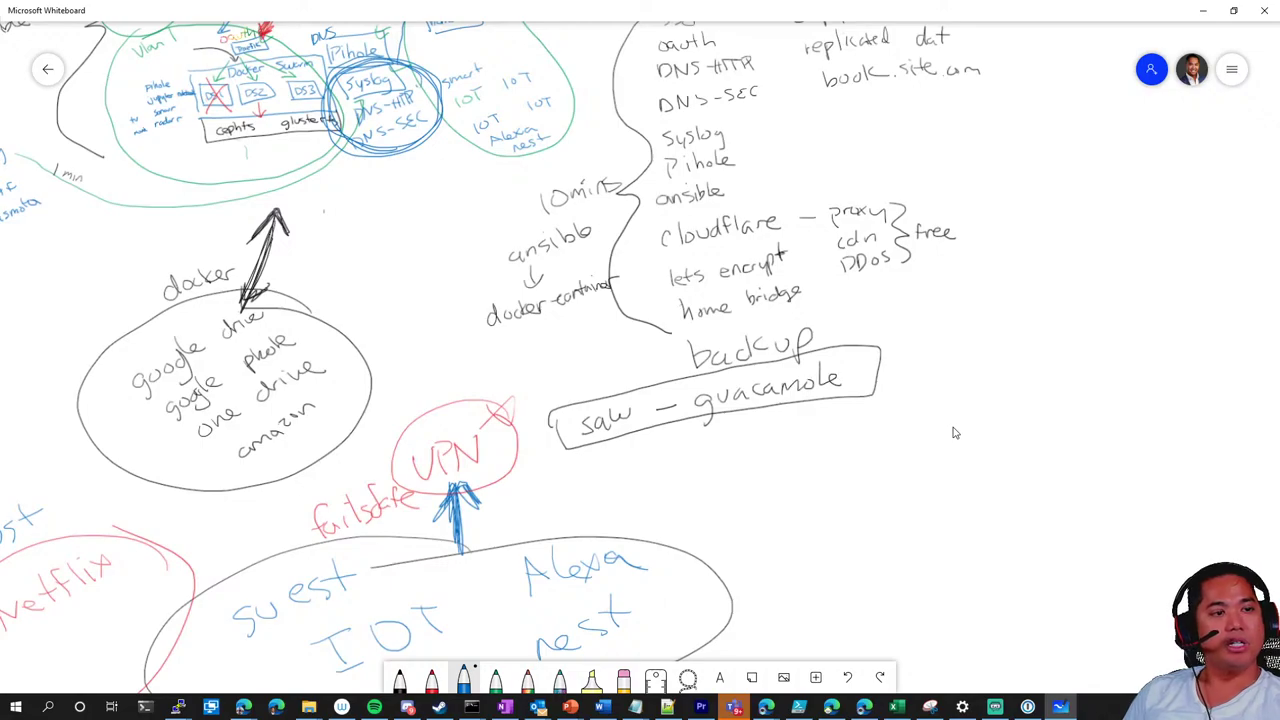
Handwrite 'zero-trust' in black ink to the right of the backup box
{"action": "left_click", "coordinate": [399, 678]}
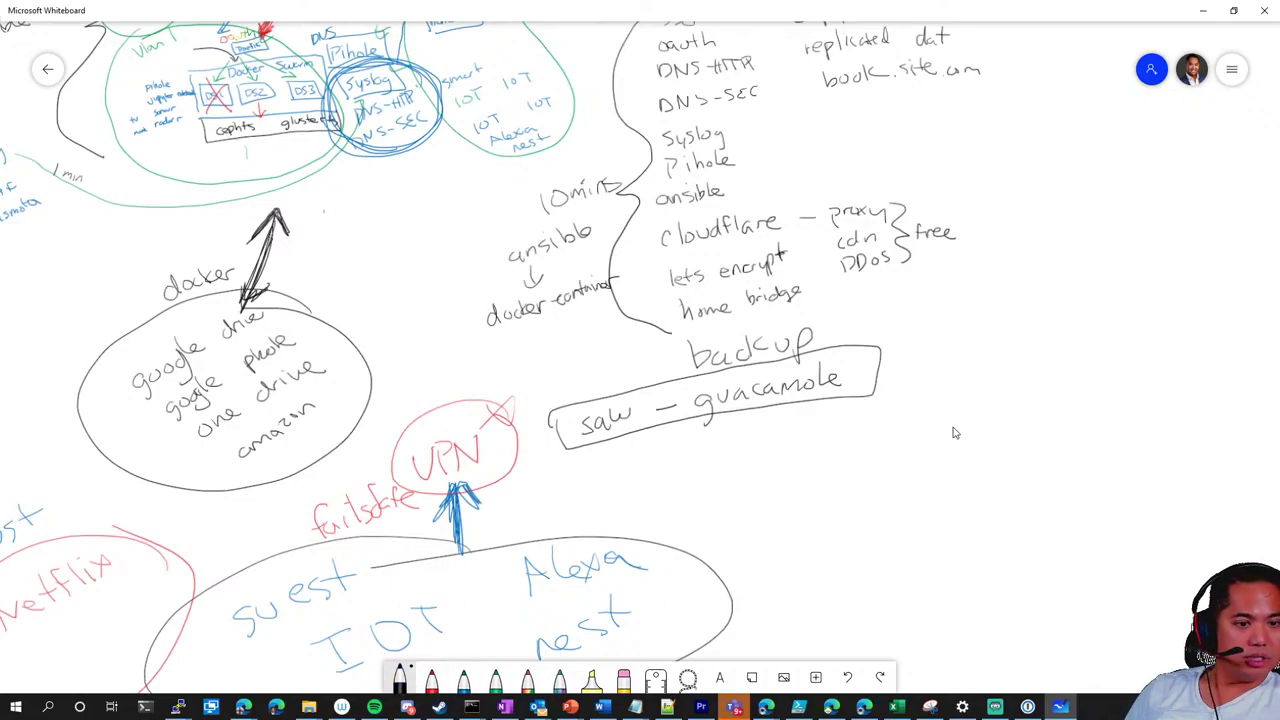
{"action": "mouse_move", "coordinate": [893, 314]}
{"action": "left_mouse_down"}
{"action": "mouse_move", "coordinate": [921, 331]}
{"action": "mouse_move", "coordinate": [988, 318]}
{"action": "left_mouse_up"}
{"action": "mouse_move", "coordinate": [1026, 292]}
{"action": "left_mouse_down"}
{"action": "mouse_move", "coordinate": [1026, 312]}
{"action": "mouse_move", "coordinate": [1034, 303]}
{"action": "left_mouse_up"}
{"action": "mouse_move", "coordinate": [1038, 312]}
{"action": "left_mouse_down"}
{"action": "mouse_move", "coordinate": [1068, 300]}
{"action": "mouse_move", "coordinate": [1098, 312]}
{"action": "left_mouse_up"}
{"action": "mouse_move", "coordinate": [1106, 282]}
{"action": "left_mouse_down"}
{"action": "mouse_move", "coordinate": [1106, 306]}
{"action": "mouse_move", "coordinate": [1112, 293]}
{"action": "left_mouse_up"}
{"action": "left_click_drag", "start_coordinate": [990, 318], "coordinate": [1010, 315]}
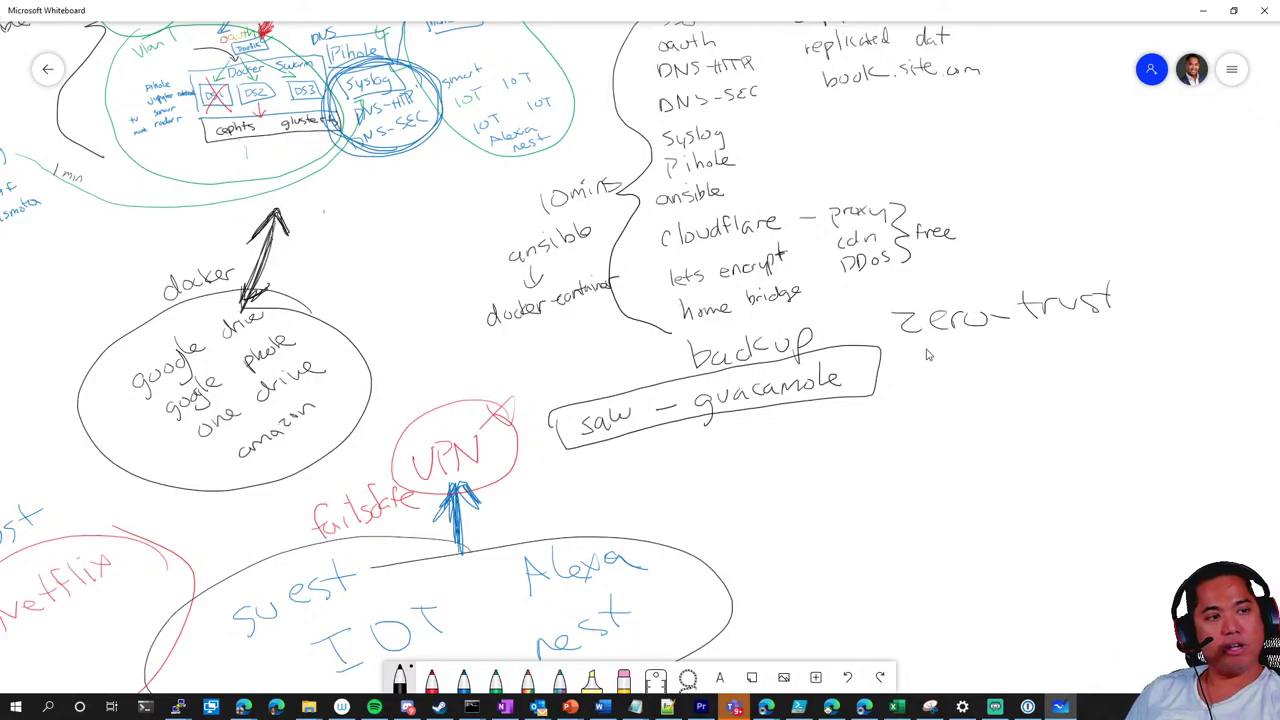
Select and deselect the handwritten ansible note a few times, then pan the diagram down and right
{"action": "scroll", "coordinate": [928, 353], "scroll_direction": "down", "scroll_amount": 3}
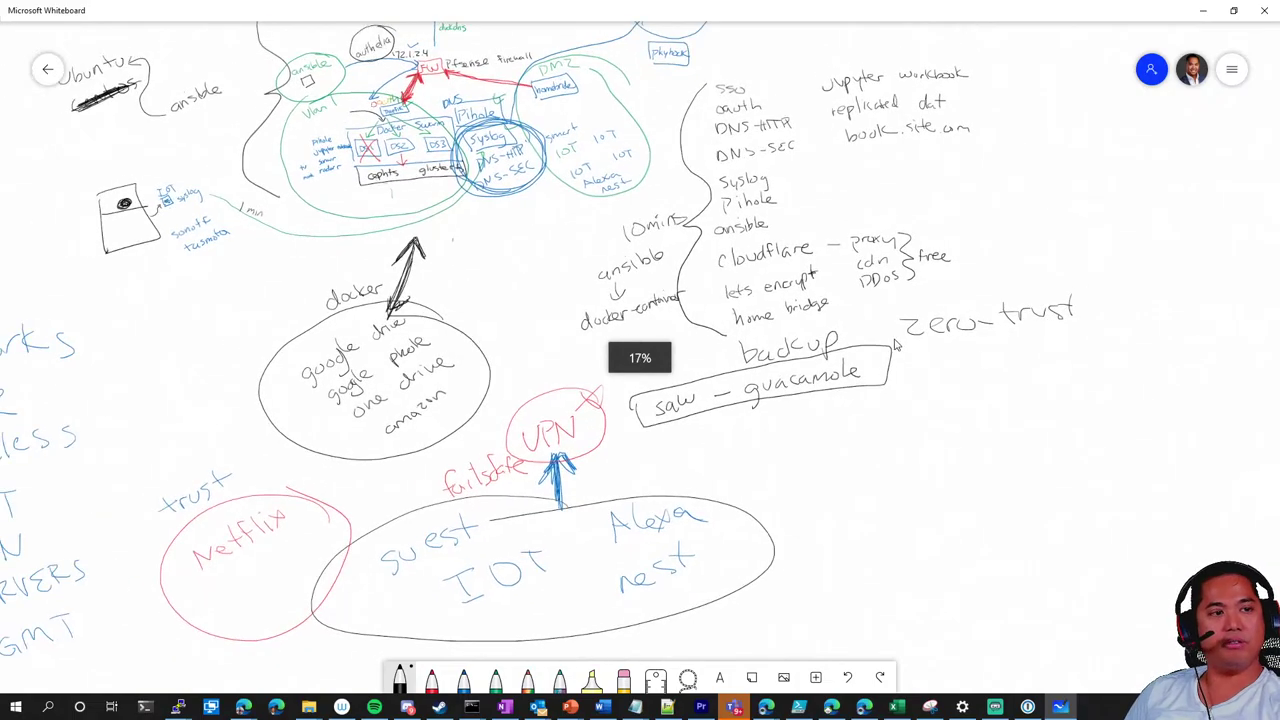
{"action": "scroll", "coordinate": [800, 449], "scroll_direction": "left", "scroll_amount": 2}
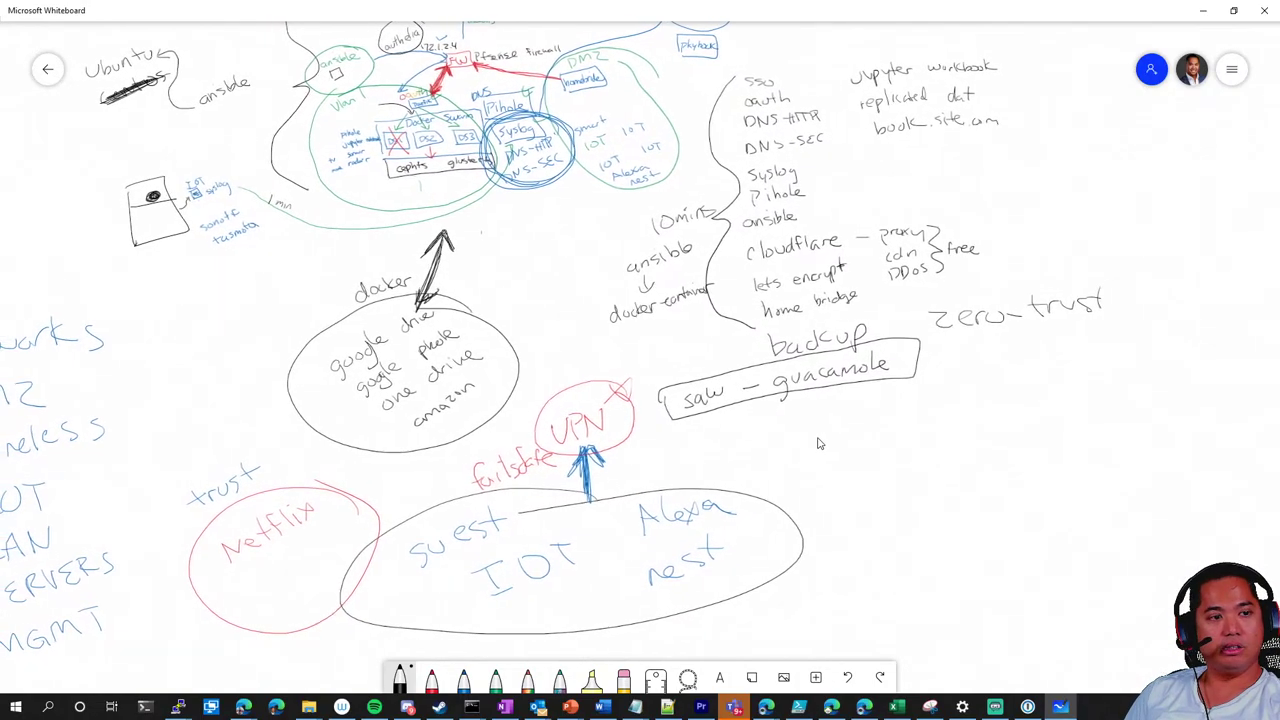
{"action": "left_click", "coordinate": [778, 220]}
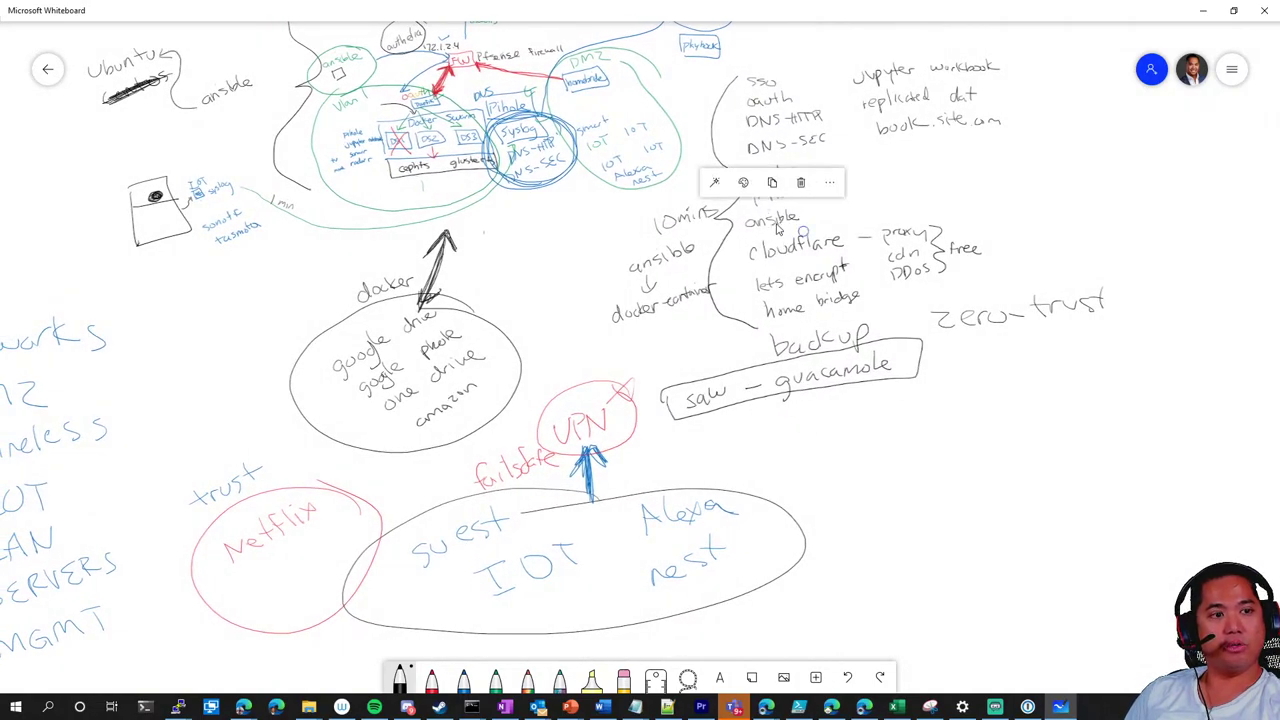
{"action": "left_click", "coordinate": [826, 228]}
{"action": "left_click", "coordinate": [786, 222]}
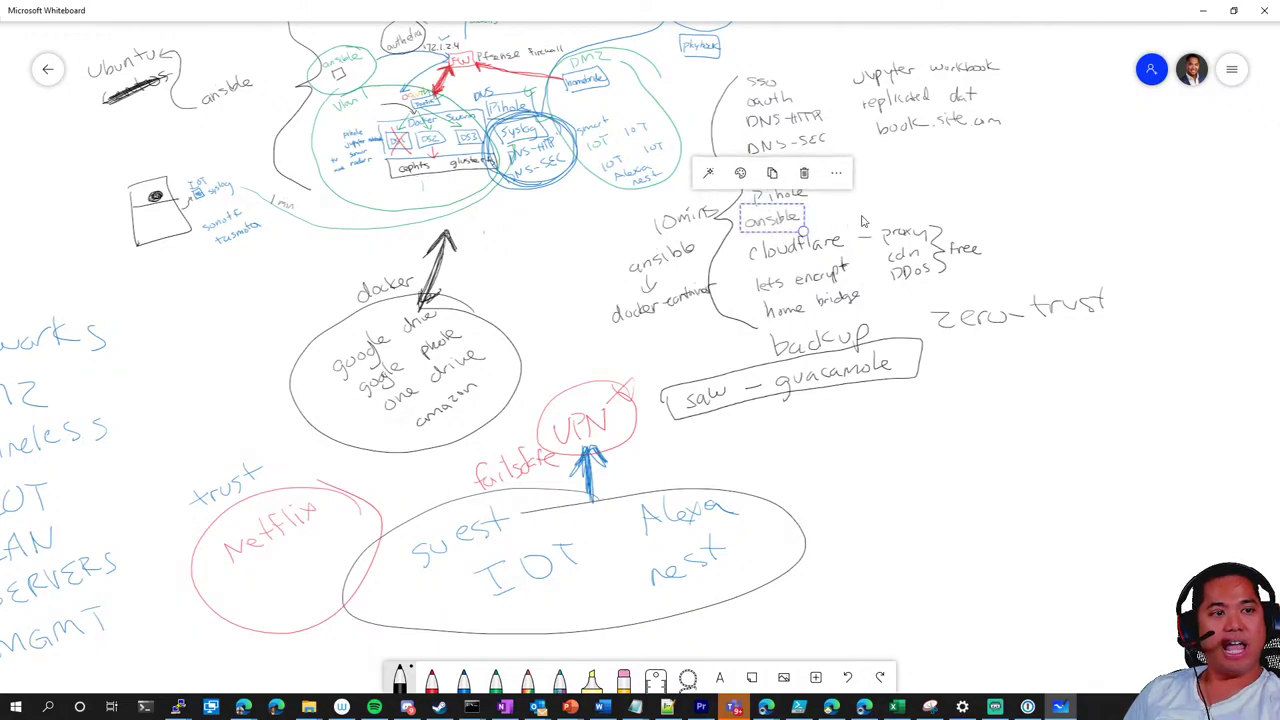
{"action": "left_click", "coordinate": [828, 210]}
{"action": "left_click", "coordinate": [790, 222]}
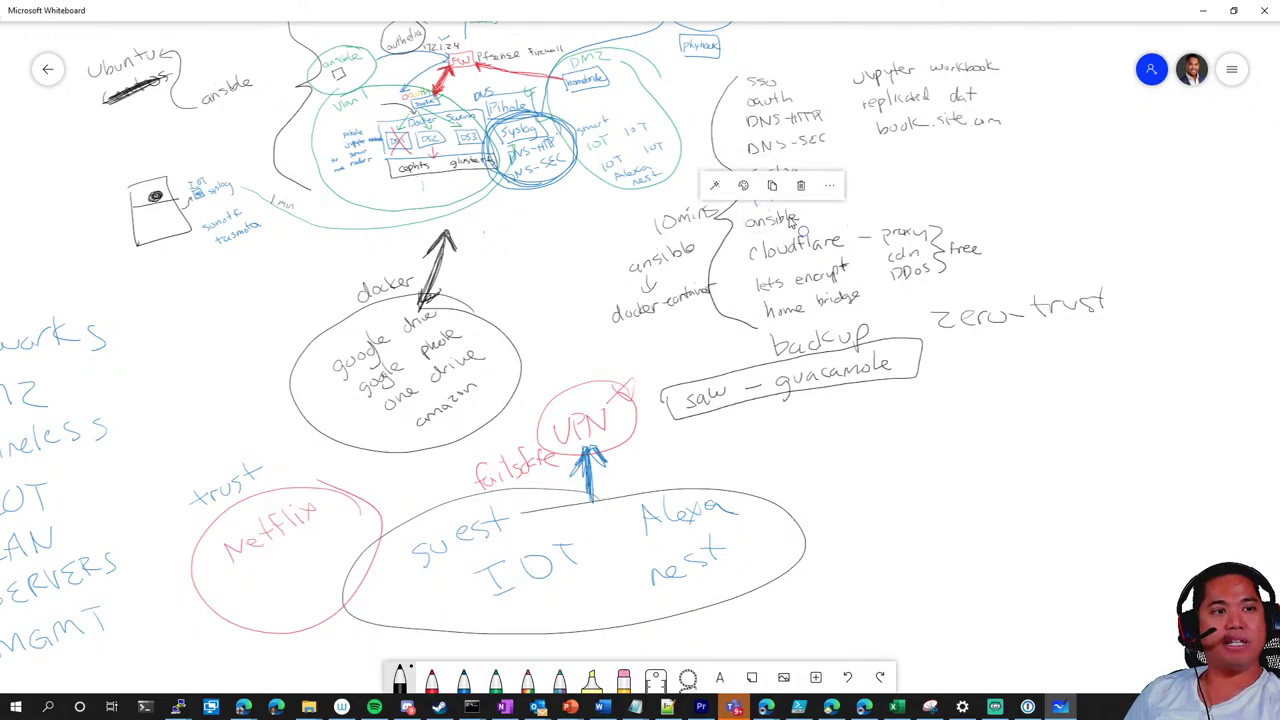
{"action": "left_click", "coordinate": [884, 206]}
{"action": "left_click_drag", "start_coordinate": [884, 206], "coordinate": [897, 284]}
{"action": "scroll", "coordinate": [806, 113], "scroll_direction": "right", "scroll_amount": 2}
{"action": "scroll", "coordinate": [806, 113], "scroll_direction": "down", "scroll_amount": 1}
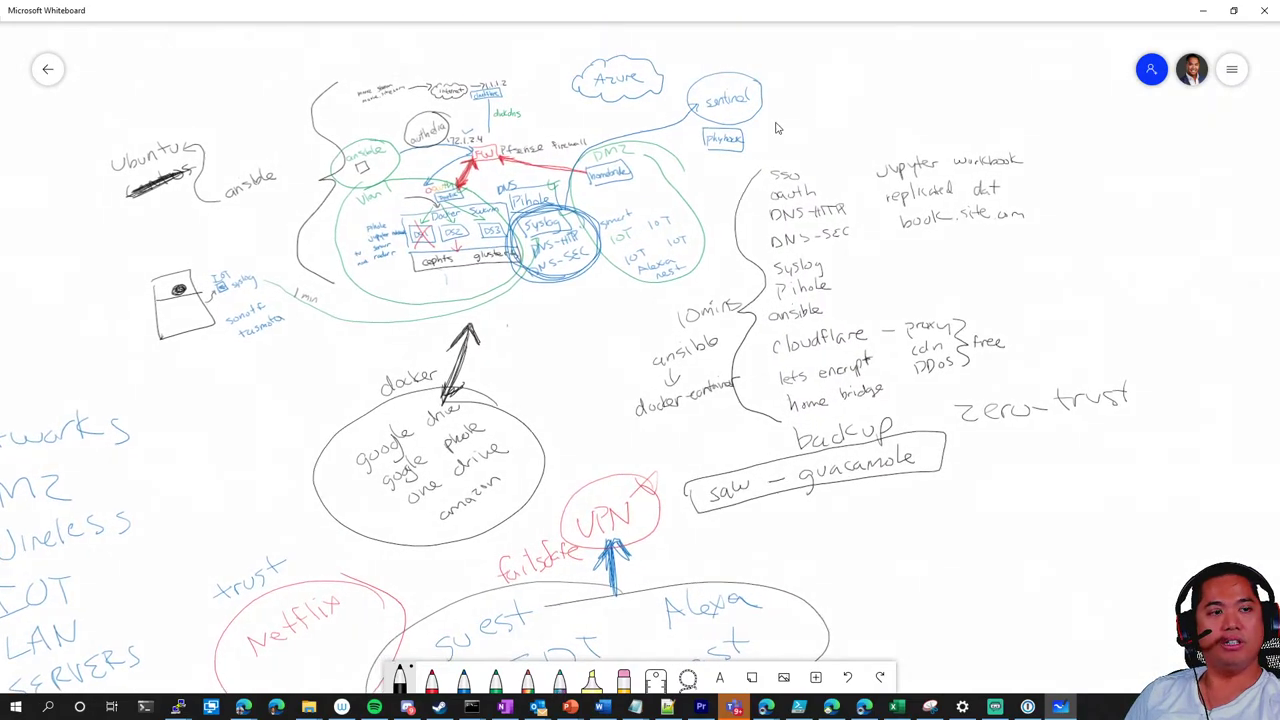
{"action": "scroll", "coordinate": [720, 96], "scroll_direction": "up", "scroll_amount": 1}
{"action": "scroll", "coordinate": [720, 96], "scroll_direction": "left", "scroll_amount": 1}
{"action": "left_click", "coordinate": [706, 113]}
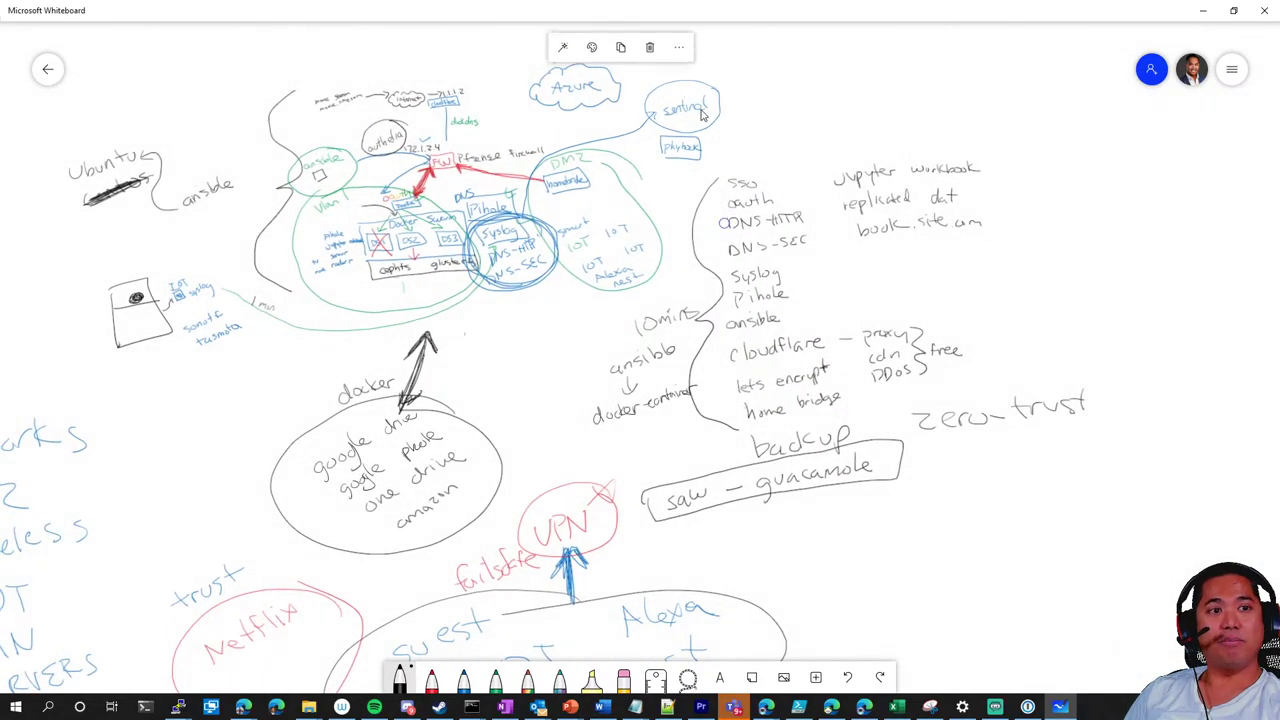
{"action": "left_click", "coordinate": [751, 122]}
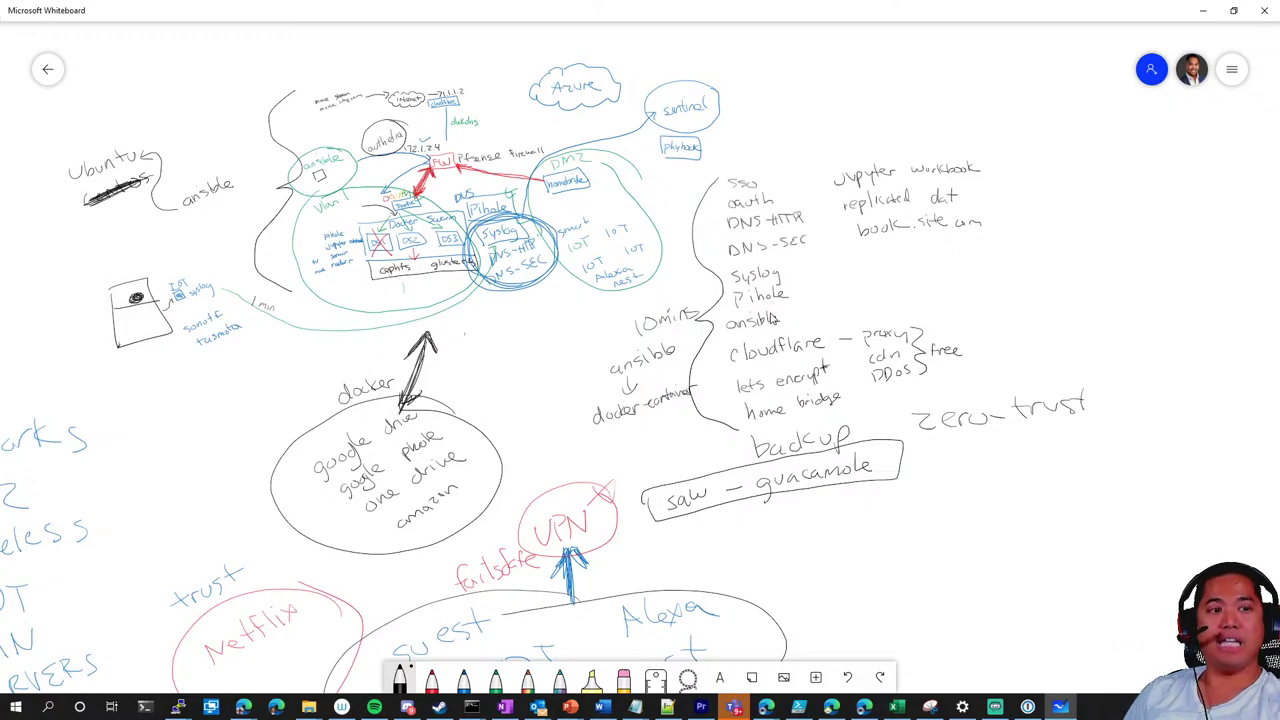
{"action": "left_click", "coordinate": [575, 95]}
{"action": "left_click", "coordinate": [858, 295]}
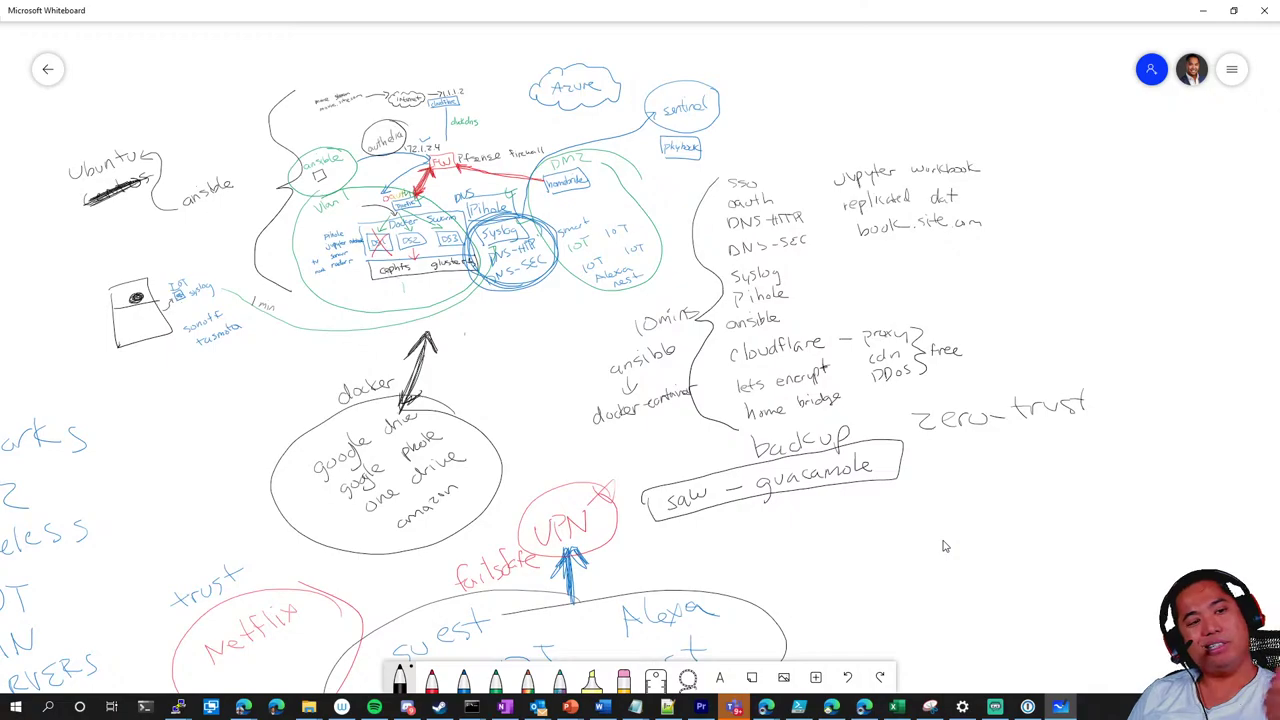
{"action": "scroll", "coordinate": [945, 546], "scroll_direction": "down", "scroll_amount": 3}
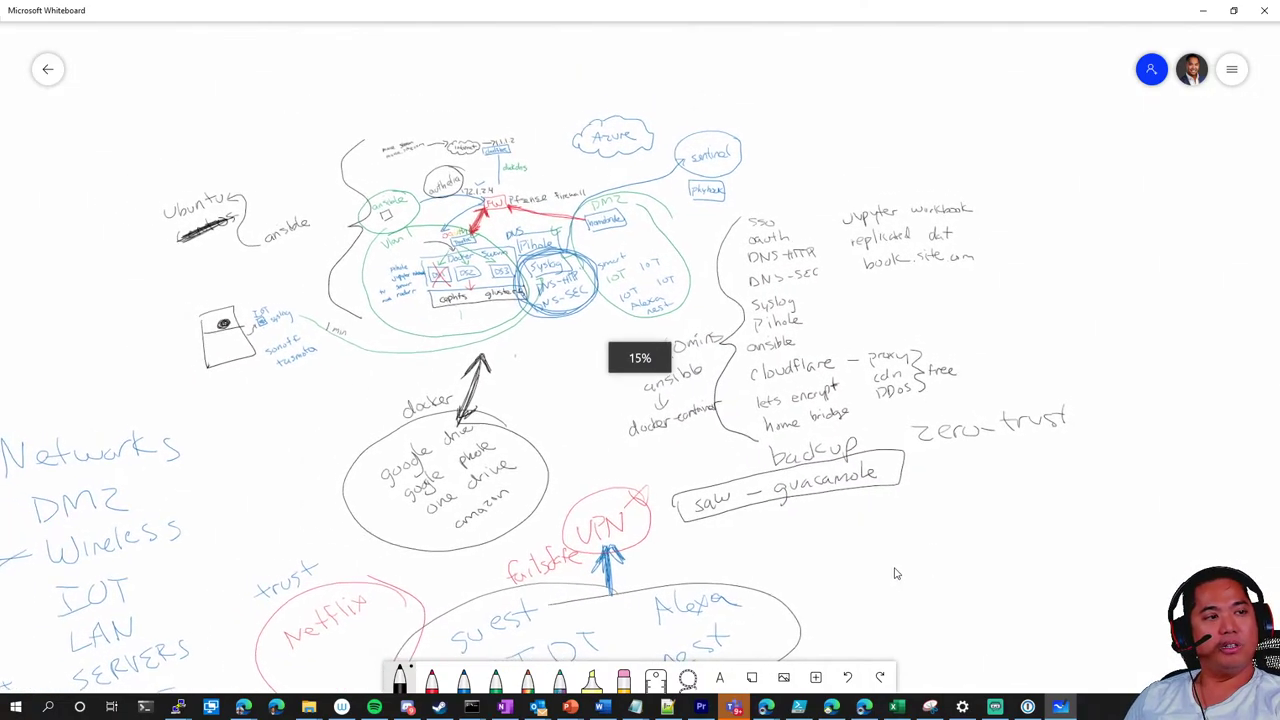
{"action": "scroll", "coordinate": [901, 473], "scroll_direction": "left", "scroll_amount": 5}
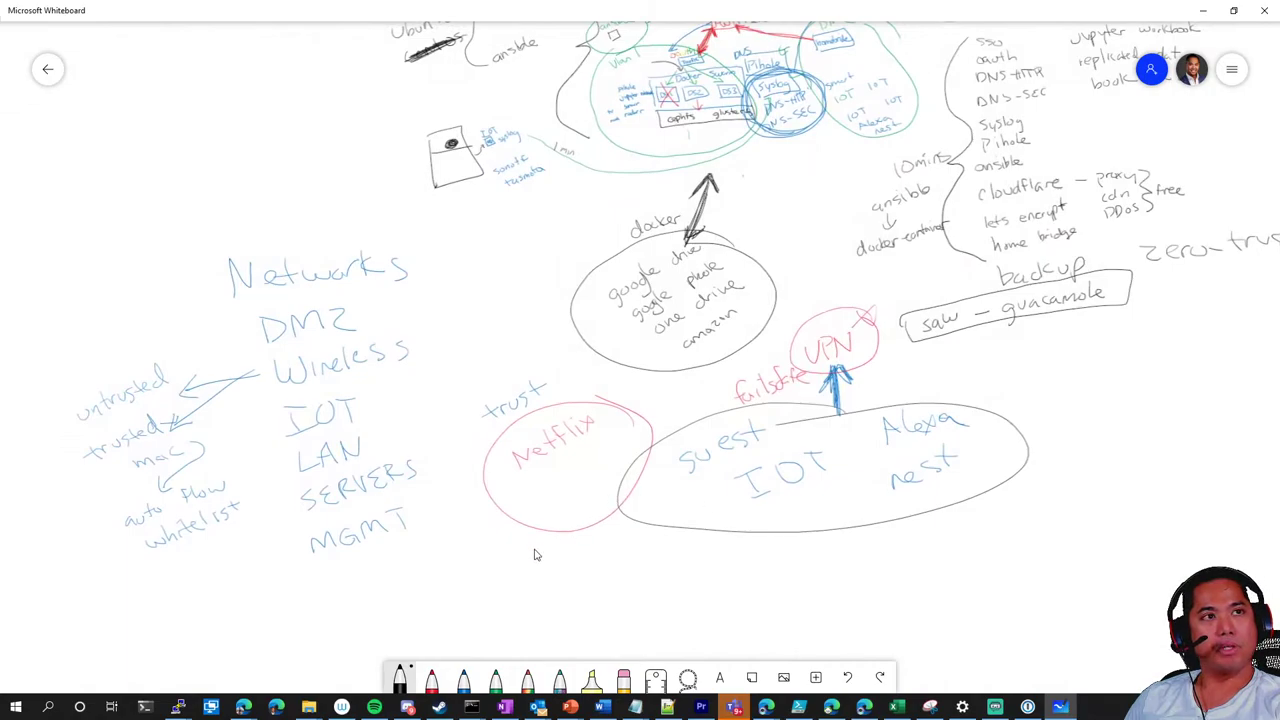
{"action": "scroll", "coordinate": [531, 551], "scroll_direction": "left", "scroll_amount": 2}
{"action": "scroll", "coordinate": [546, 520], "scroll_direction": "down", "scroll_amount": 2}
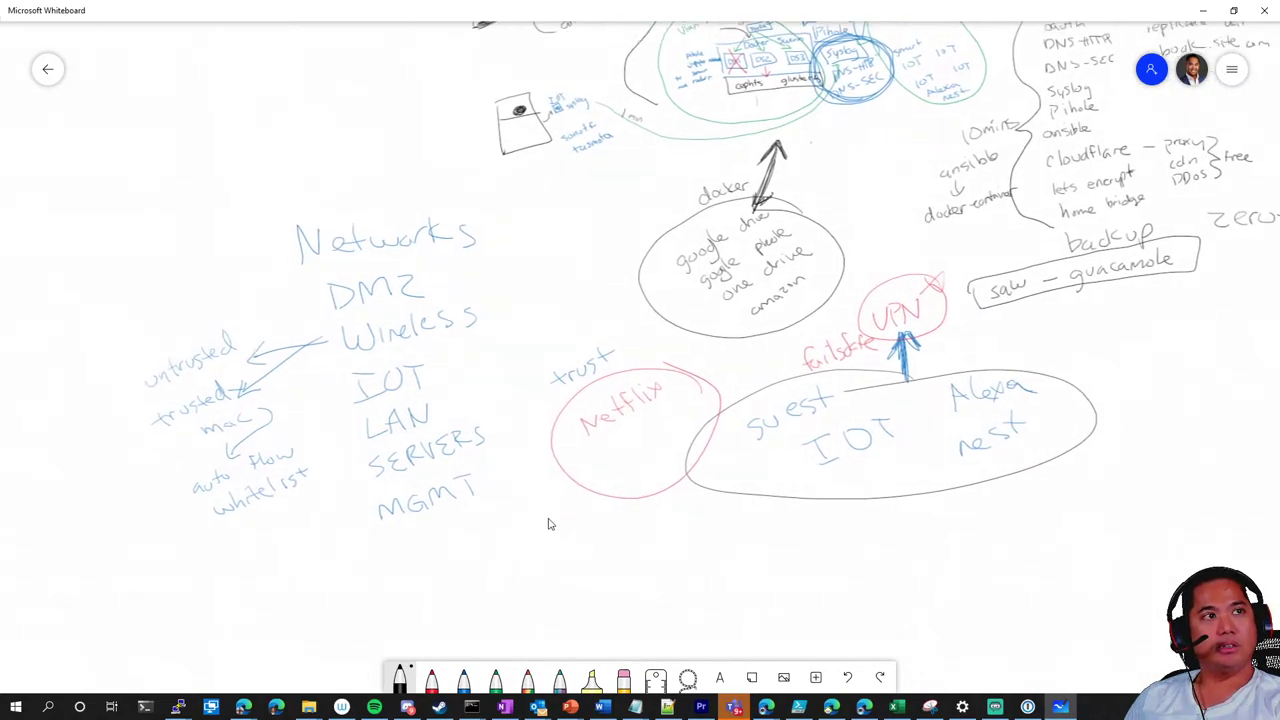
{"action": "scroll", "coordinate": [548, 491], "scroll_direction": "right", "scroll_amount": 2}
{"action": "scroll", "coordinate": [465, 528], "scroll_direction": "up", "scroll_amount": 2}
{"action": "scroll", "coordinate": [465, 528], "scroll_direction": "right", "scroll_amount": 1}
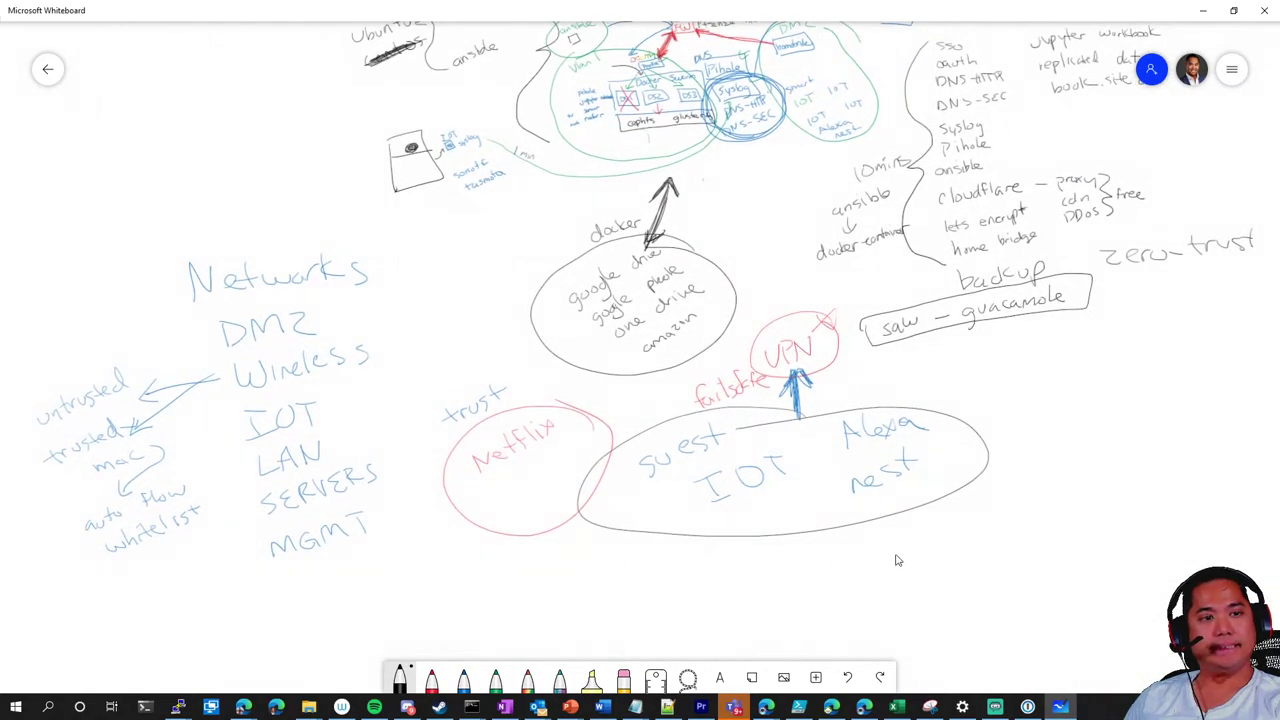
{"action": "scroll", "coordinate": [894, 560], "scroll_direction": "right", "scroll_amount": 2}
{"action": "scroll", "coordinate": [894, 560], "scroll_direction": "up", "scroll_amount": 1}
{"action": "scroll", "coordinate": [966, 494], "scroll_direction": "down", "scroll_amount": 2}
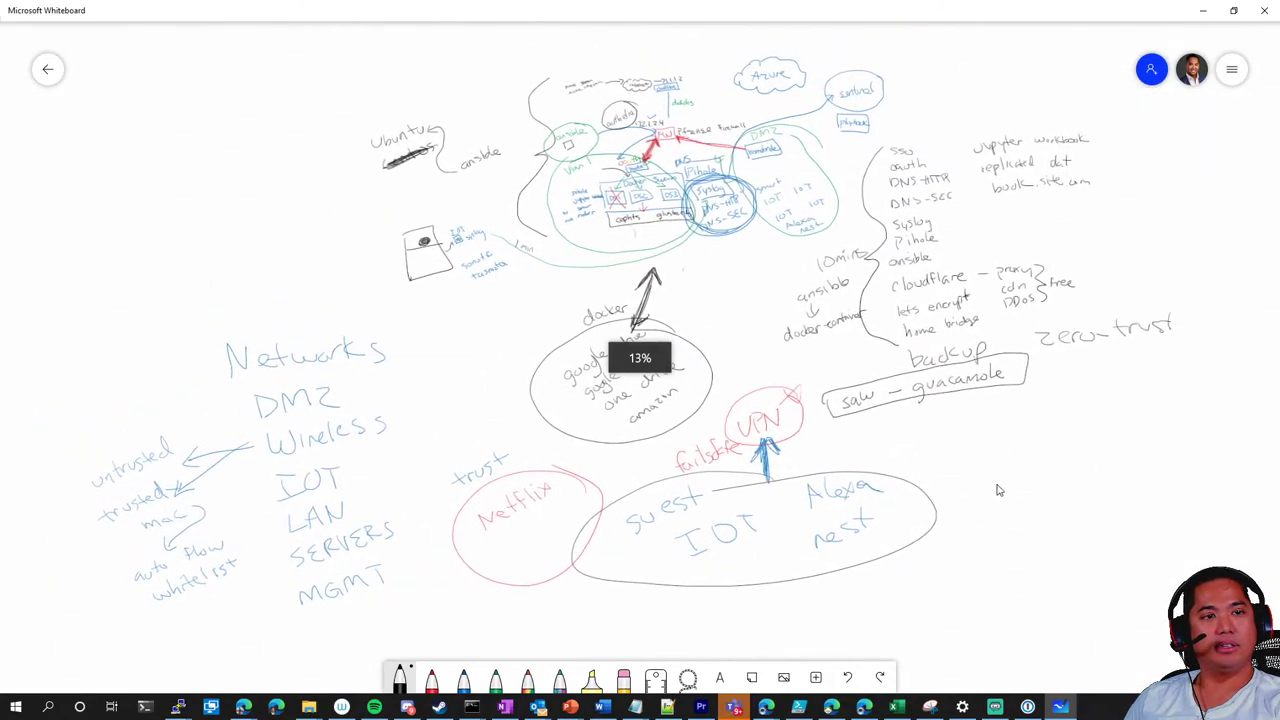
{"action": "scroll", "coordinate": [1008, 489], "scroll_direction": "up", "scroll_amount": 2}
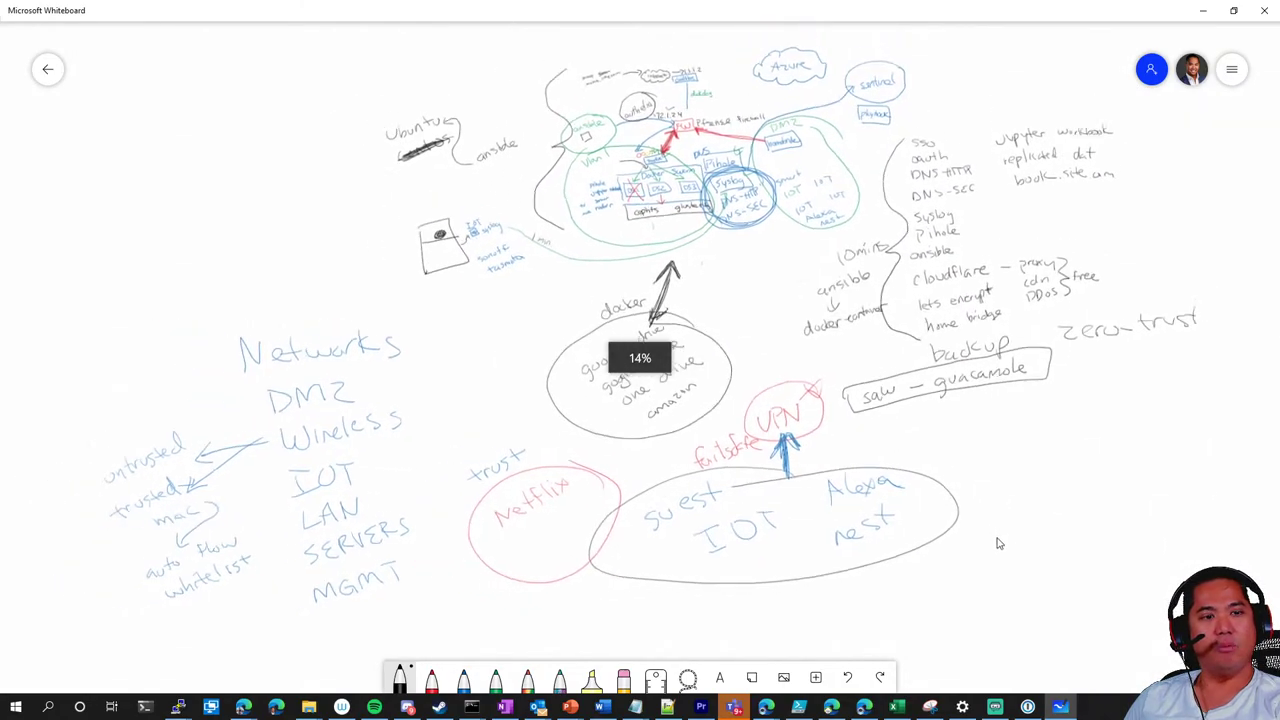
{"action": "scroll", "coordinate": [1000, 530], "scroll_direction": "down", "scroll_amount": 2}
{"action": "scroll", "coordinate": [991, 536], "scroll_direction": "right", "scroll_amount": 1}
{"action": "scroll", "coordinate": [951, 536], "scroll_direction": "up", "scroll_amount": 1}
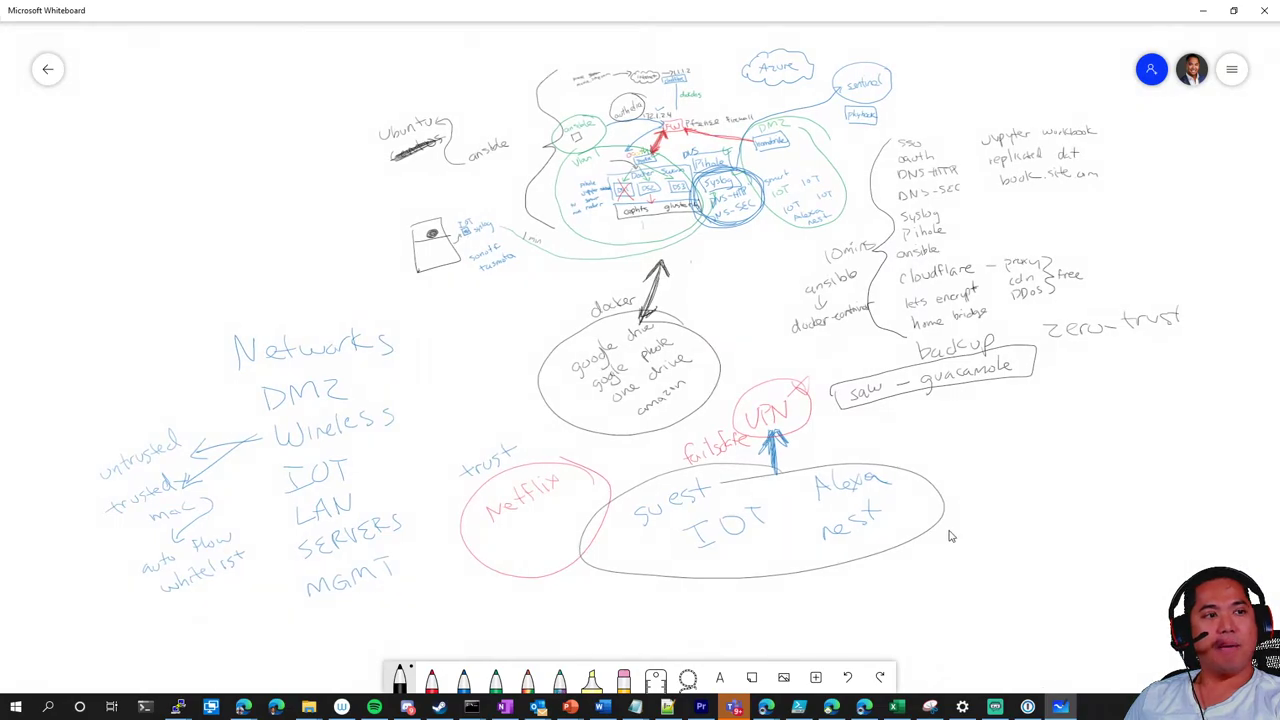
Try the red and blue pens, then handwrite 'backups' in black under book.site.com
{"action": "left_click", "coordinate": [431, 678]}
{"action": "left_click", "coordinate": [431, 678]}
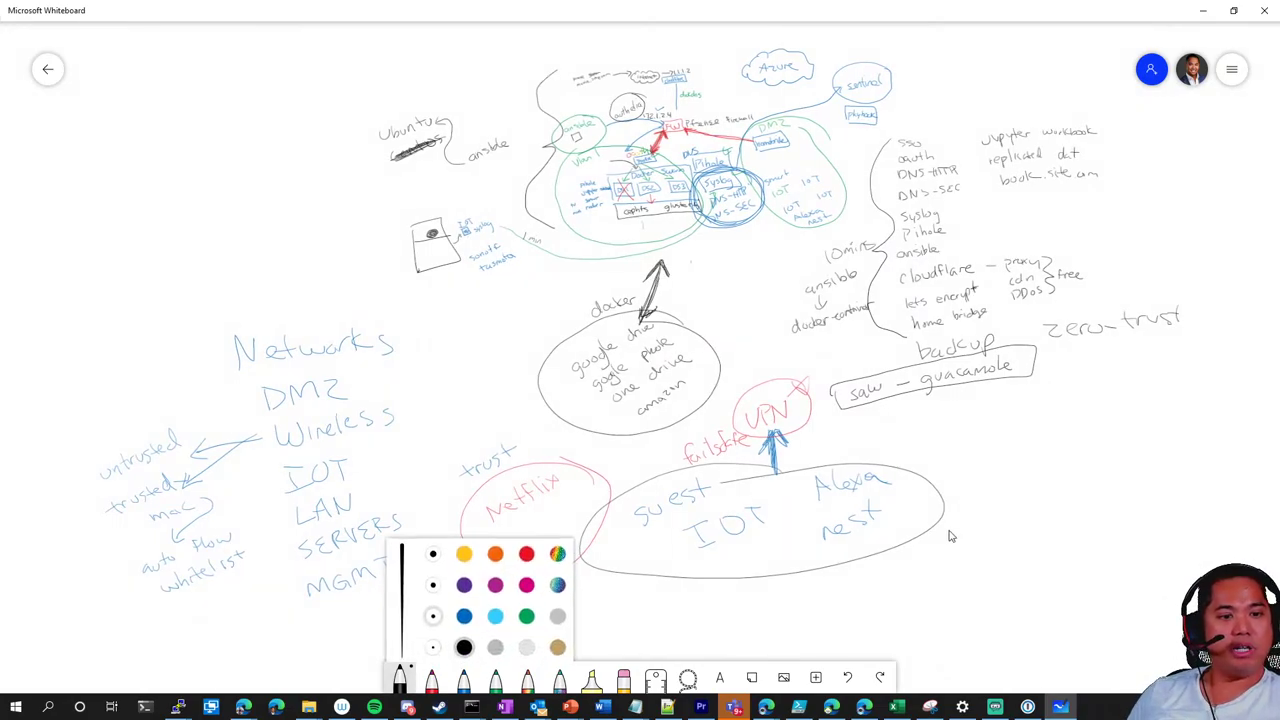
{"action": "left_click", "coordinate": [431, 678]}
{"action": "left_click", "coordinate": [463, 678]}
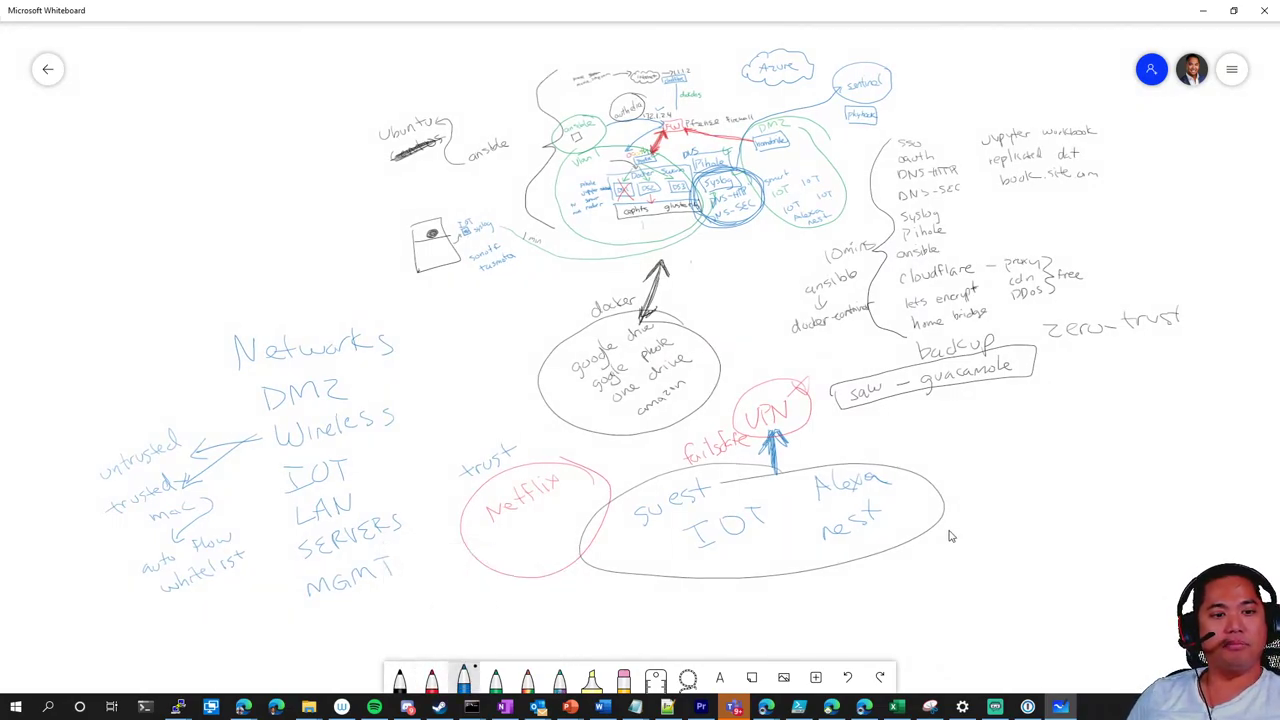
{"action": "left_click", "coordinate": [431, 678]}
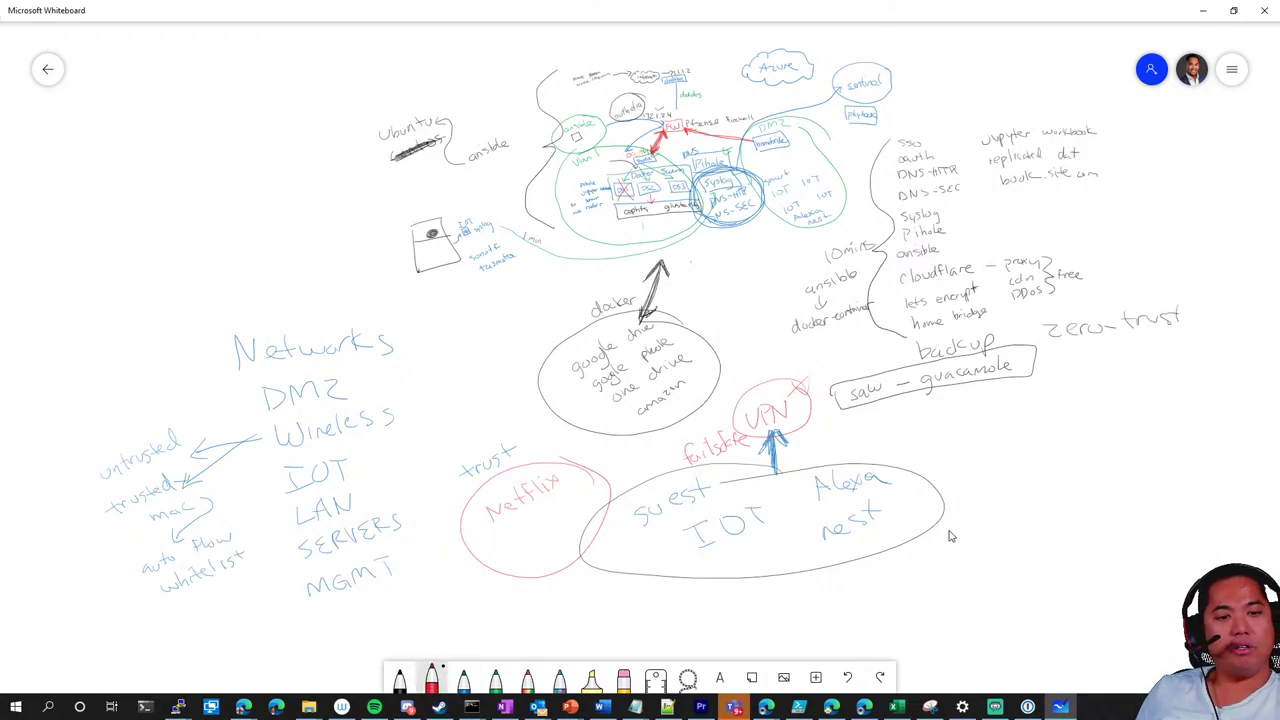
{"action": "left_click", "coordinate": [399, 678]}
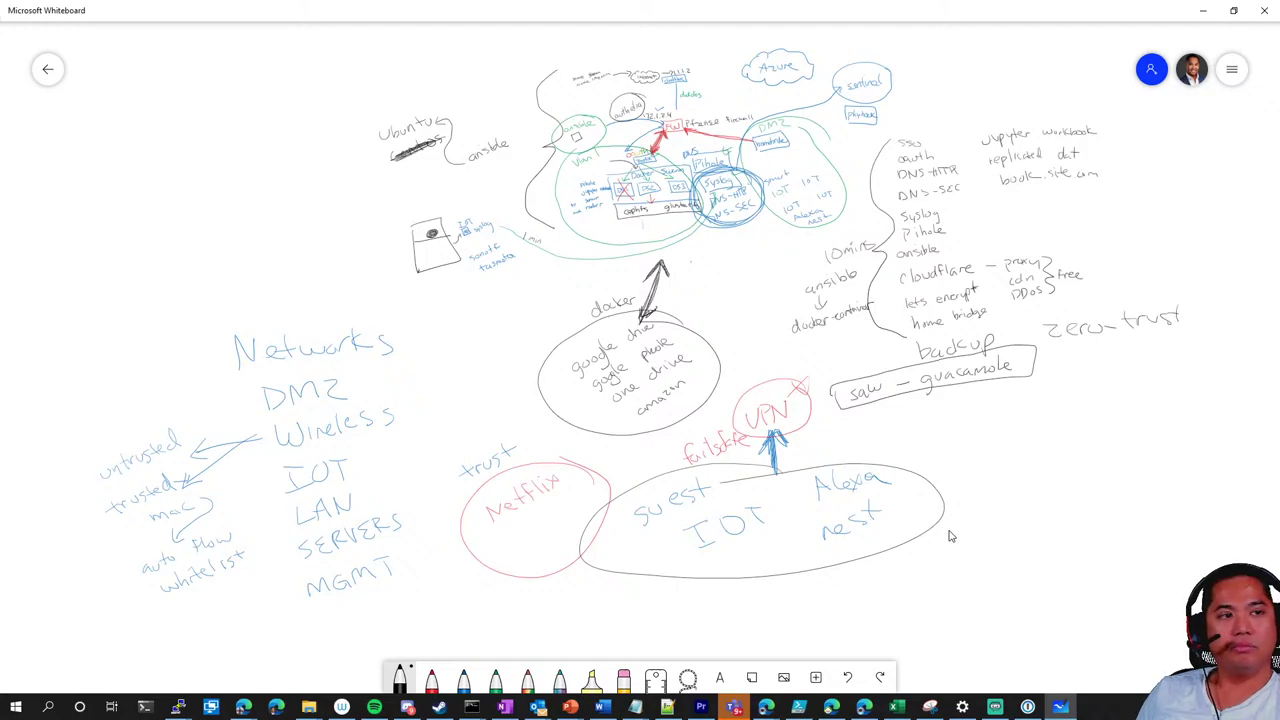
{"action": "mouse_move", "coordinate": [1021, 193]}
{"action": "left_mouse_down"}
{"action": "mouse_move", "coordinate": [1025, 212]}
{"action": "mouse_move", "coordinate": [1088, 206]}
{"action": "left_mouse_up"}
{"action": "mouse_move", "coordinate": [1094, 190]}
{"action": "left_mouse_down"}
{"action": "mouse_move", "coordinate": [1098, 218]}
{"action": "mouse_move", "coordinate": [1109, 206]}
{"action": "left_mouse_up"}
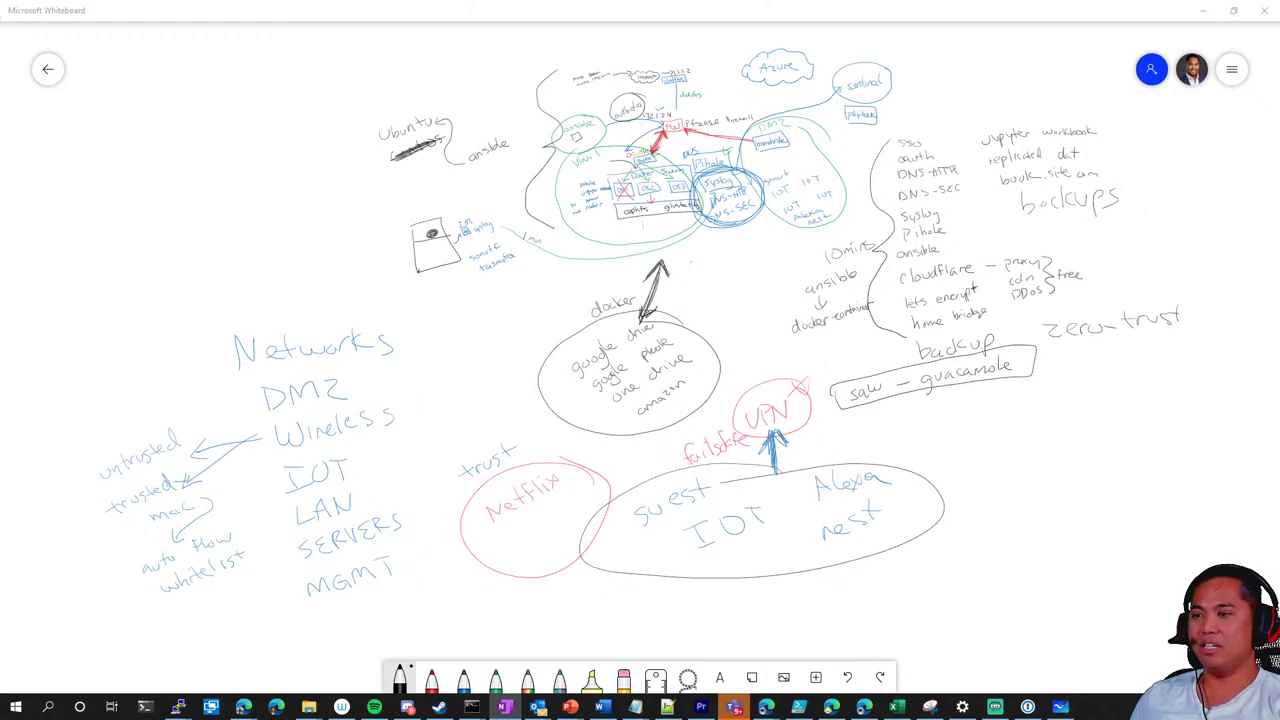
Back in Whiteboard, handwrite 'mail server' under zero-trust and underline it
{"action": "key", "text": "alt+Tab"}
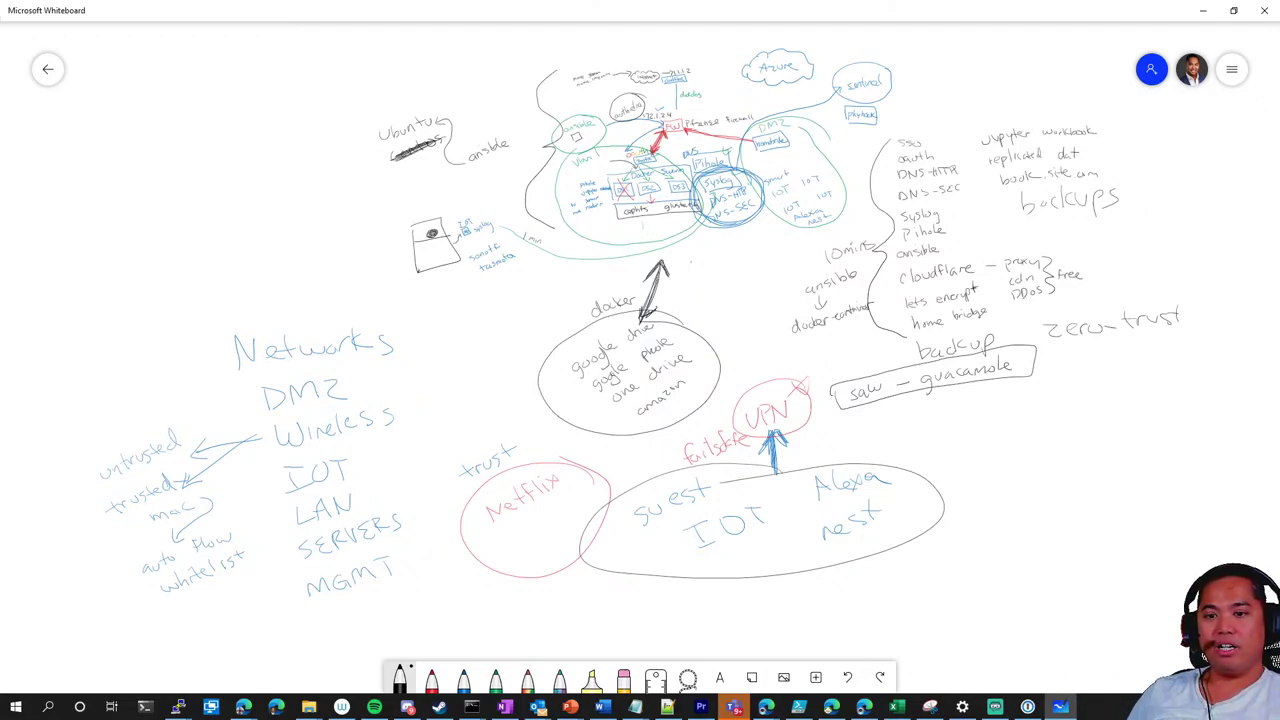
{"action": "mouse_move", "coordinate": [1076, 366]}
{"action": "left_mouse_down"}
{"action": "mouse_move", "coordinate": [1140, 366]}
{"action": "mouse_move", "coordinate": [1236, 336]}
{"action": "left_mouse_up"}
{"action": "left_click_drag", "start_coordinate": [1072, 380], "coordinate": [1206, 368]}
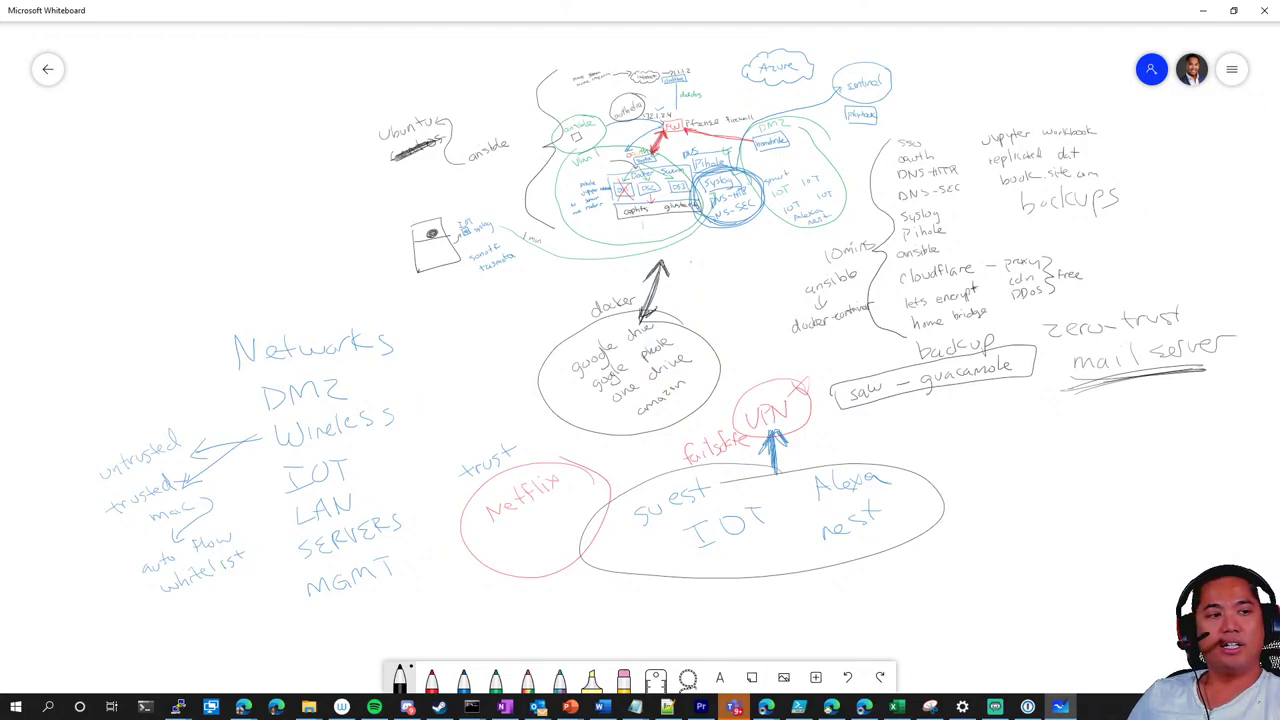
Write 'plex' under backups, then switch to the browser showing the Traefik article
{"action": "left_click_drag", "start_coordinate": [1047, 224], "coordinate": [1087, 230]}
{"action": "mouse_move", "coordinate": [1089, 222]}
{"action": "left_mouse_down"}
{"action": "mouse_move", "coordinate": [1102, 234]}
{"action": "mouse_move", "coordinate": [1090, 242]}
{"action": "left_mouse_up"}
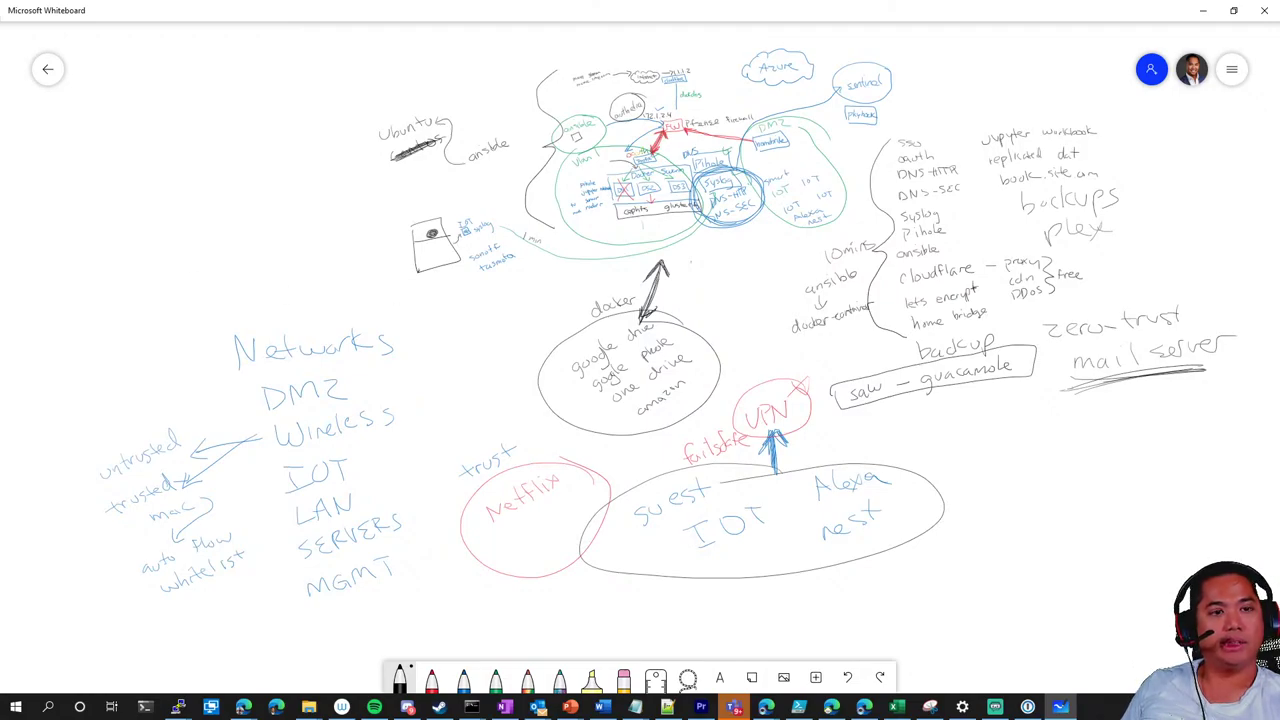
{"action": "key", "text": "alt+Tab"}
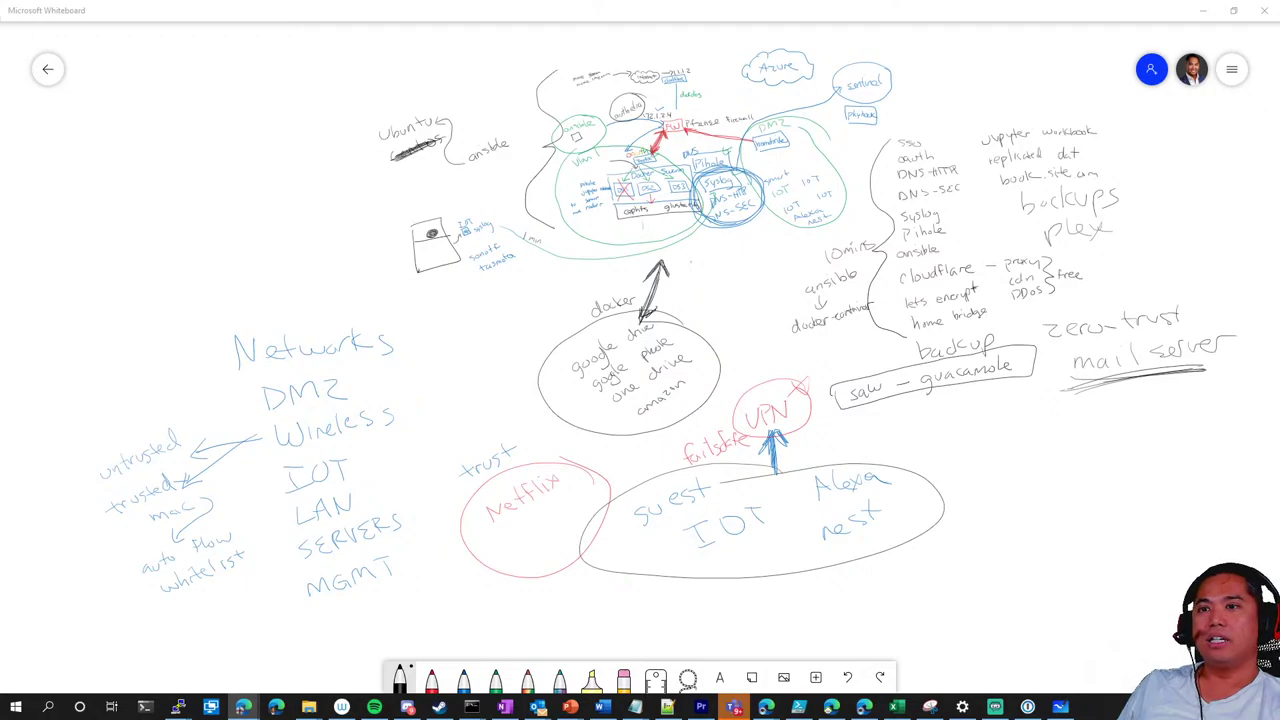
{"action": "key", "text": "alt+Tab"}
Maximize the Traefik 2 tutorial and look over its table of contents
{"action": "left_click_drag", "start_coordinate": [575, 257], "coordinate": [565, 5]}
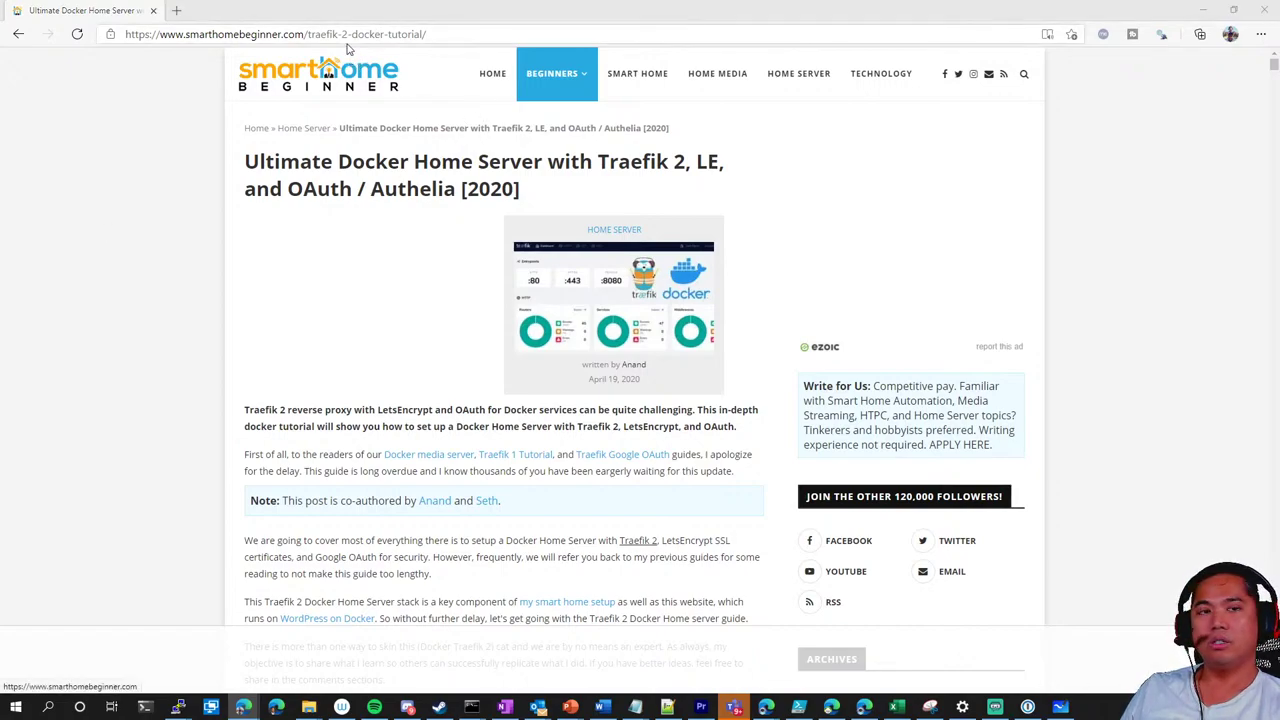
{"action": "left_click", "coordinate": [455, 40]}
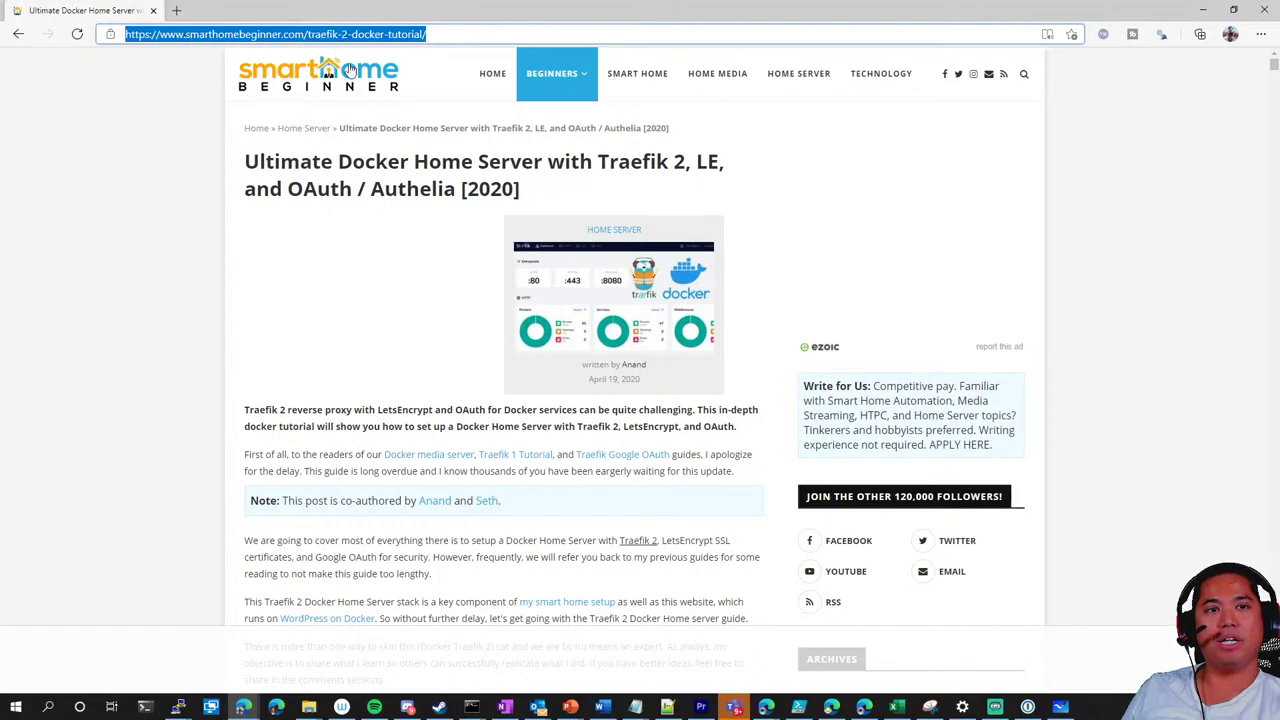
{"action": "left_click", "coordinate": [384, 195]}
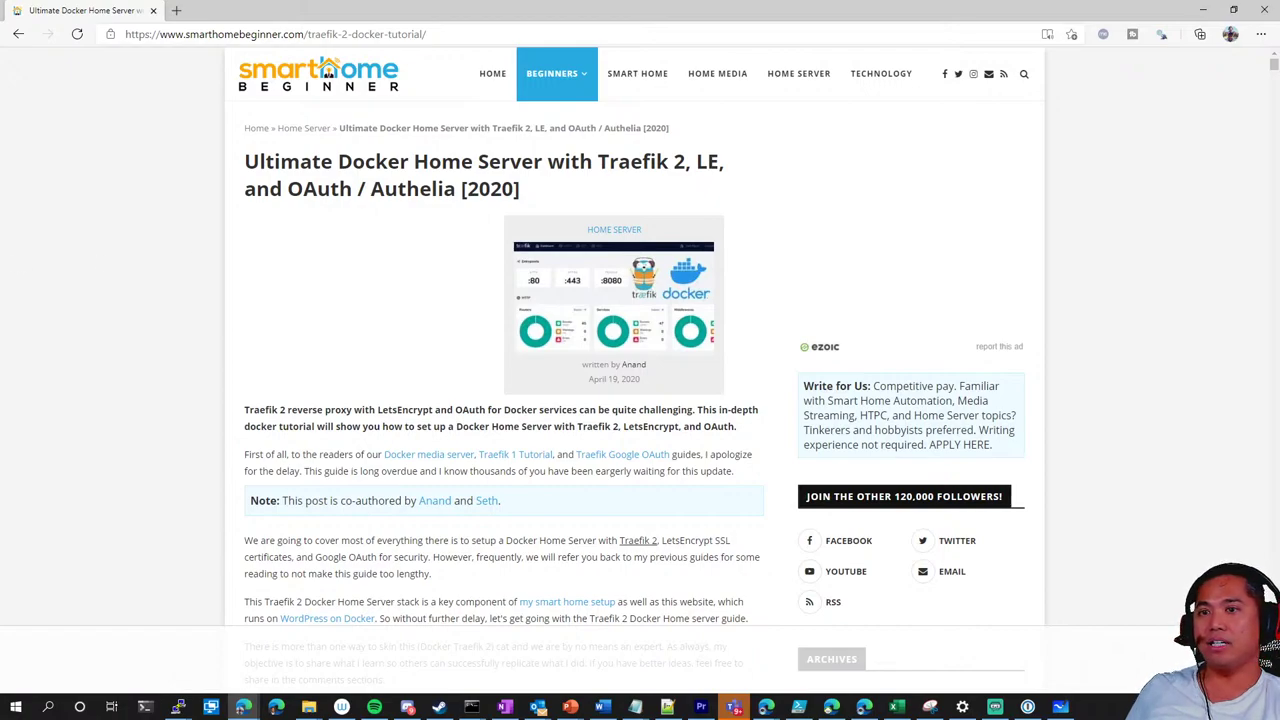
{"action": "scroll", "coordinate": [484, 414], "scroll_direction": "down", "scroll_amount": 1}
{"action": "scroll", "coordinate": [500, 380], "scroll_direction": "up", "scroll_amount": 1}
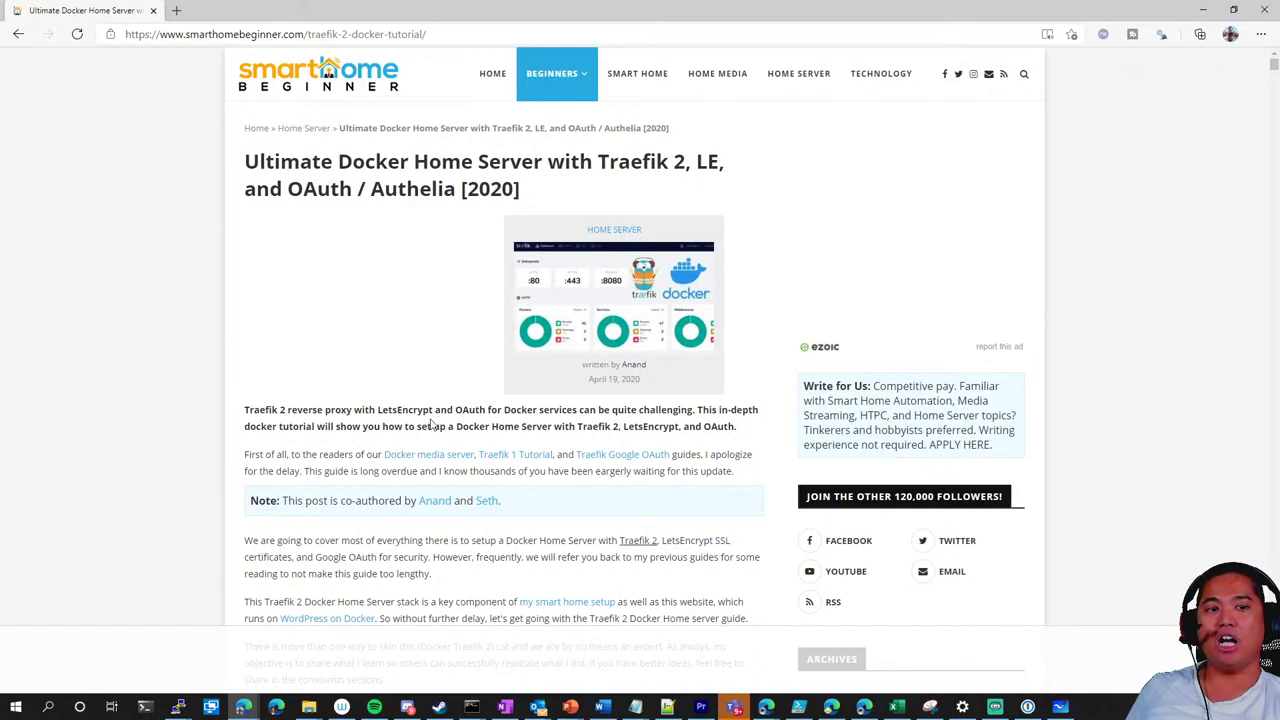
{"action": "scroll", "coordinate": [432, 425], "scroll_direction": "down", "scroll_amount": 5}
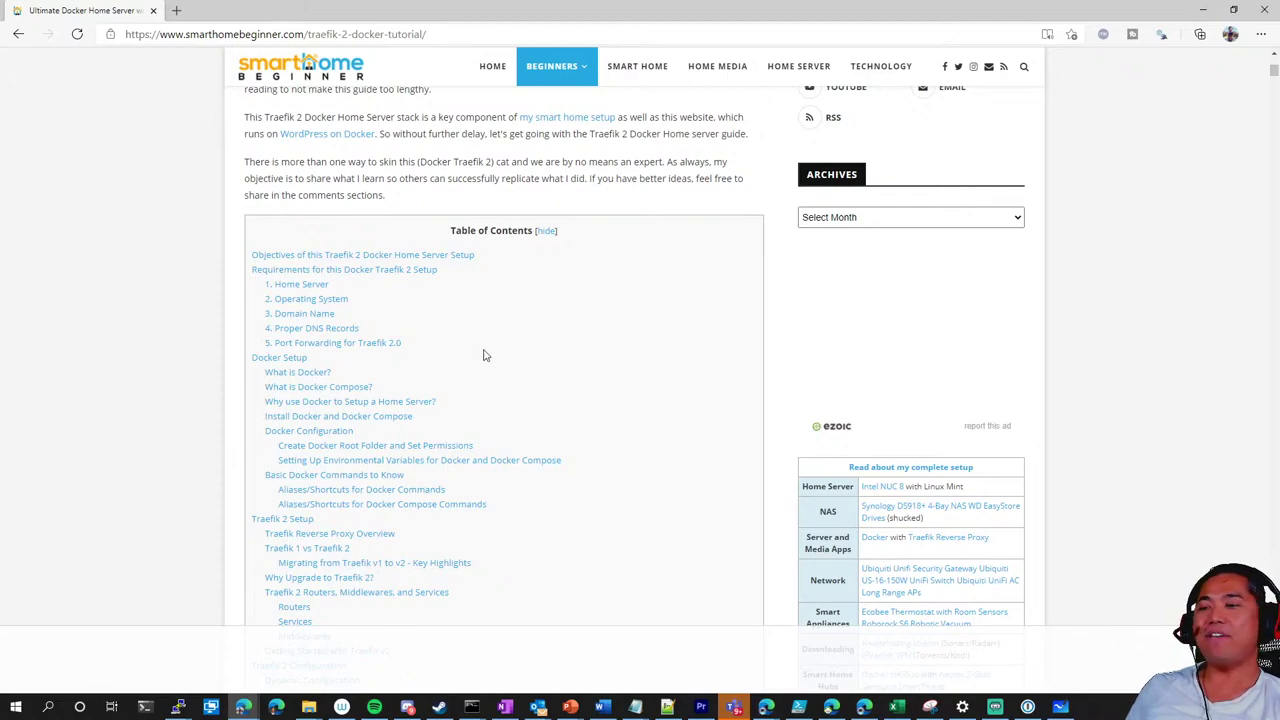
{"action": "scroll", "coordinate": [485, 355], "scroll_direction": "down", "scroll_amount": 1}
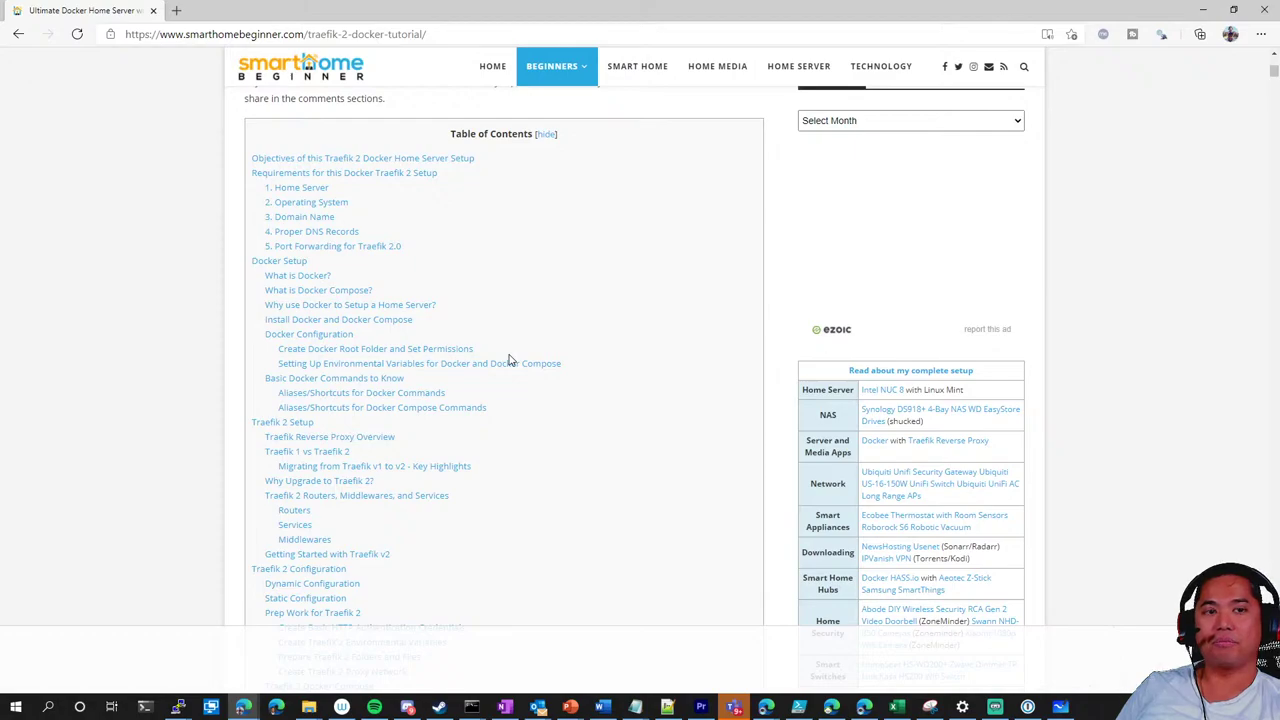
{"action": "scroll", "coordinate": [510, 360], "scroll_direction": "up", "scroll_amount": 3}
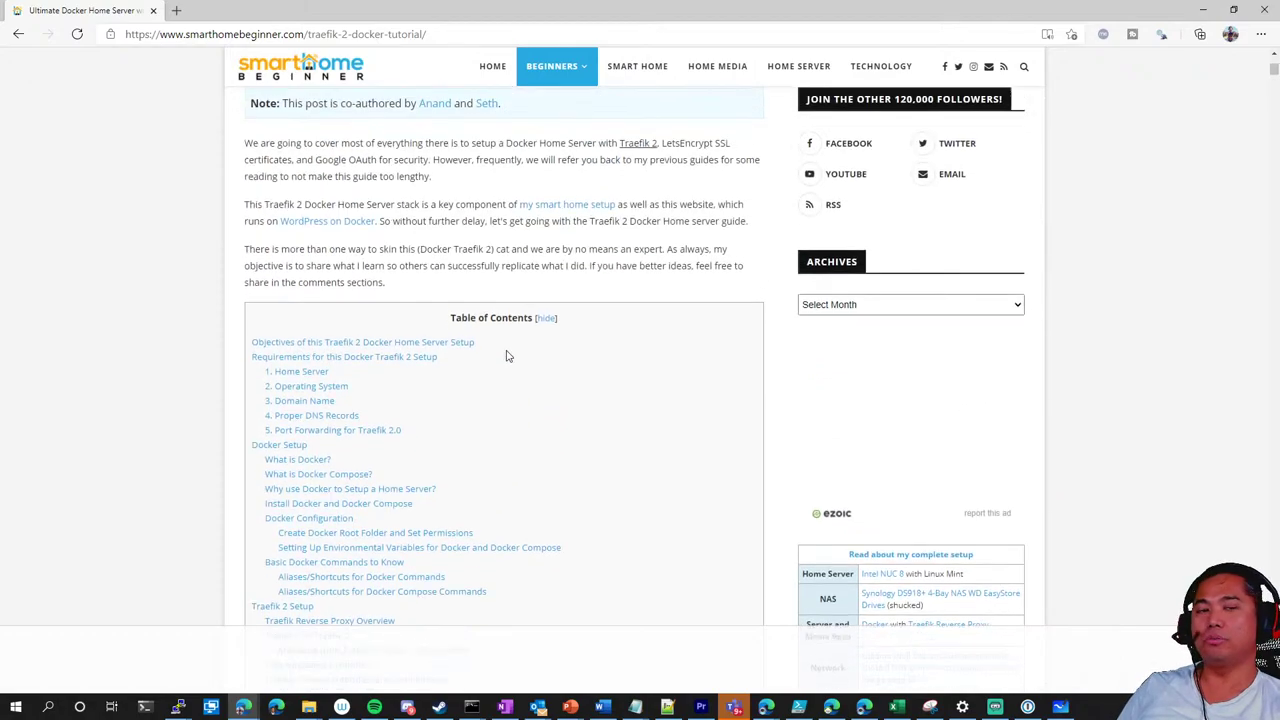
Read down through the tutorial to the Let's Encrypt DNS providers table
{"action": "scroll", "coordinate": [440, 355], "scroll_direction": "down", "scroll_amount": 3}
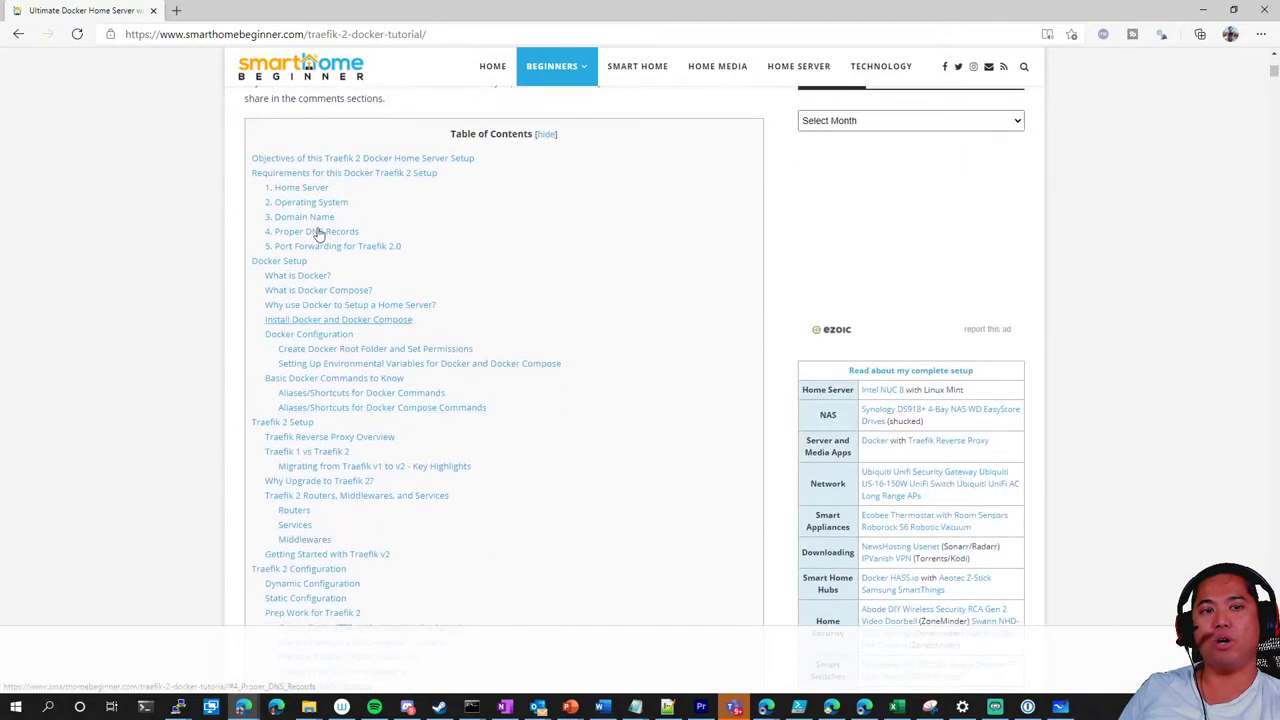
{"action": "scroll", "coordinate": [523, 340], "scroll_direction": "down", "scroll_amount": 15}
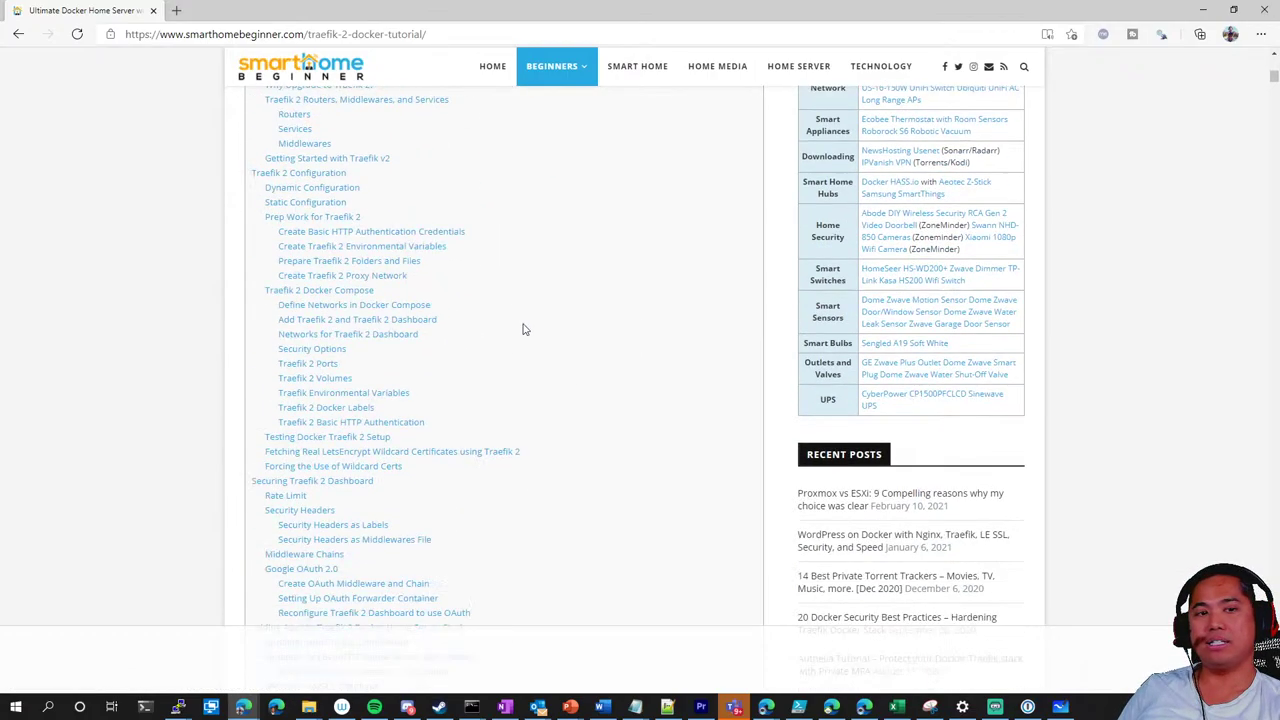
{"action": "scroll", "coordinate": [528, 328], "scroll_direction": "down", "scroll_amount": 20}
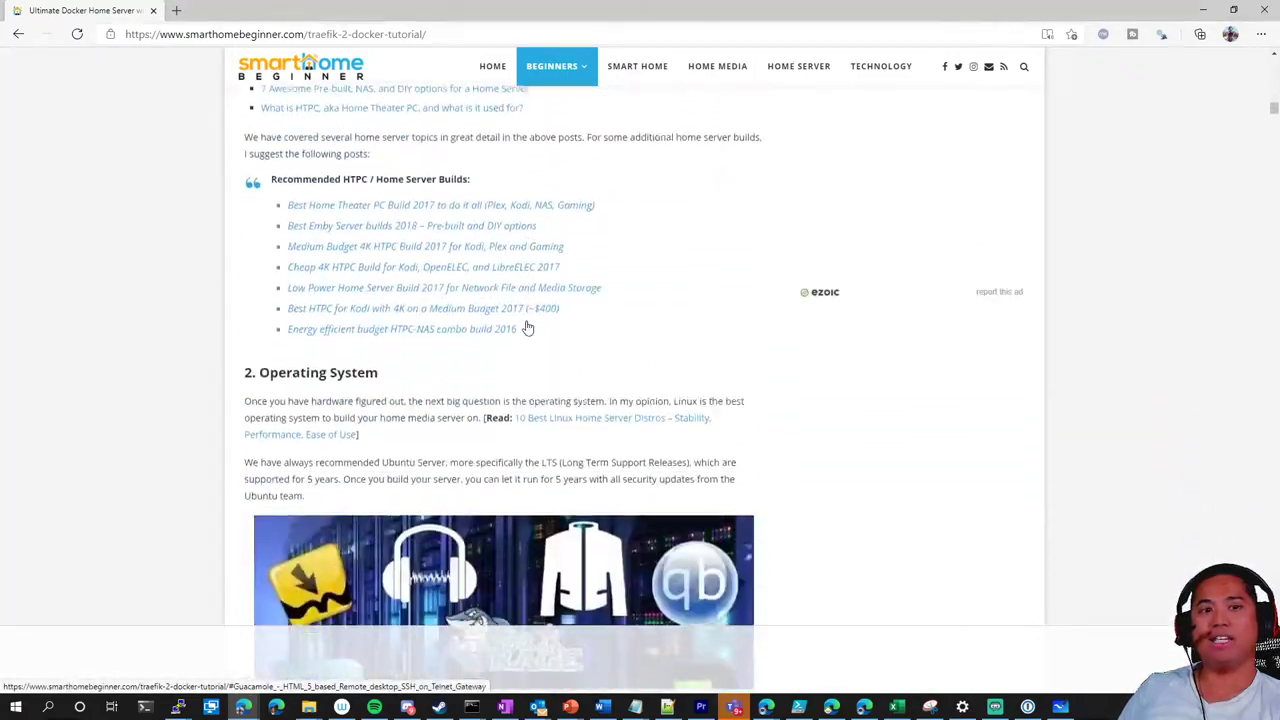
{"action": "scroll", "coordinate": [528, 328], "scroll_direction": "down", "scroll_amount": 20}
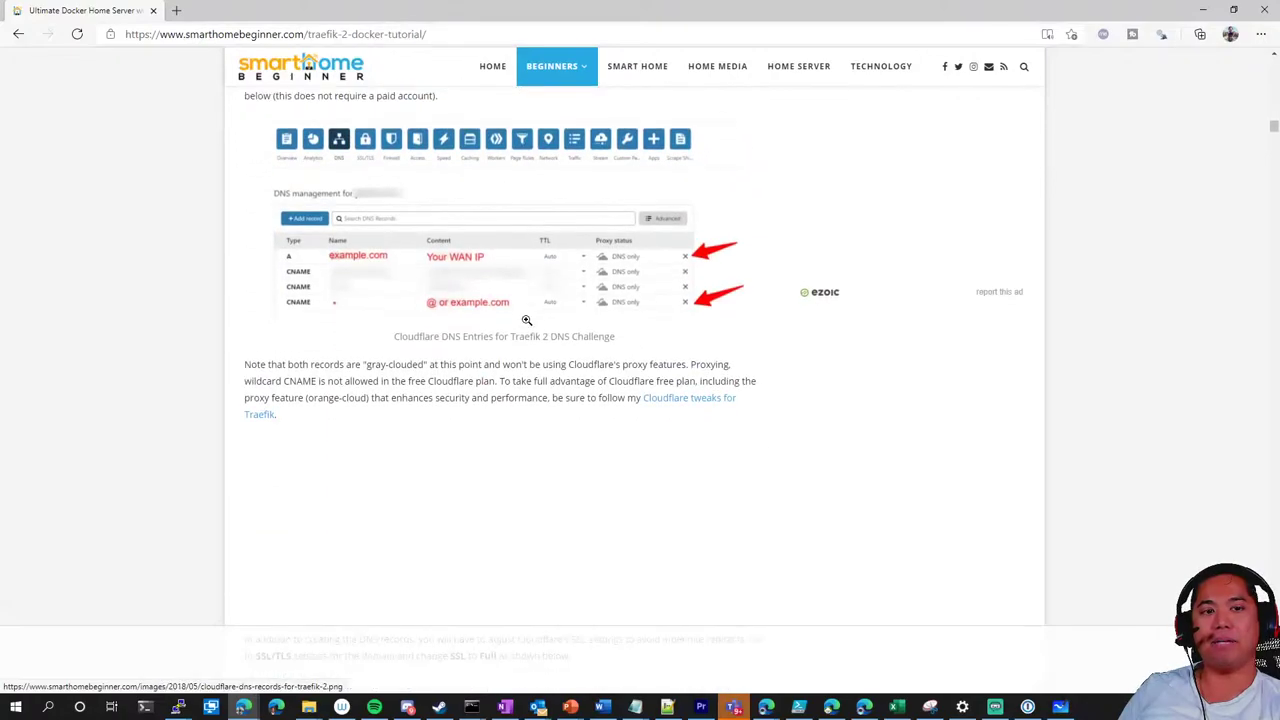
{"action": "scroll", "coordinate": [528, 318], "scroll_direction": "down", "scroll_amount": 5}
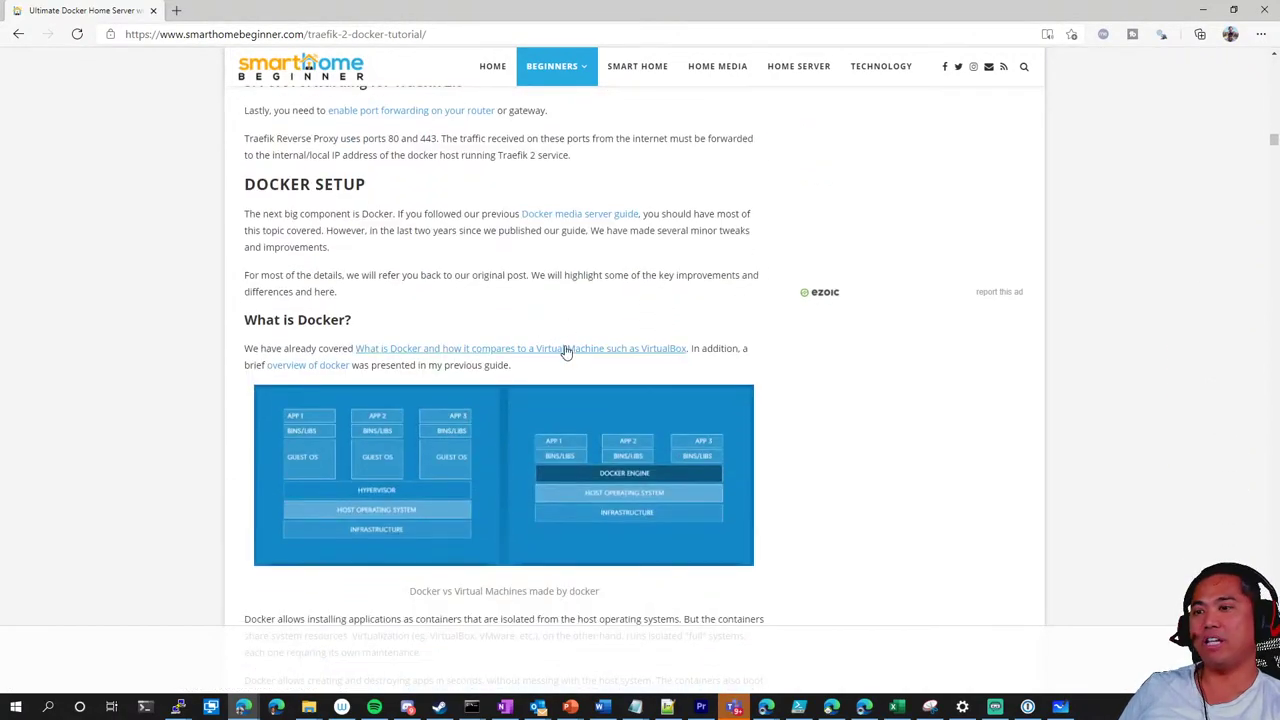
{"action": "scroll", "coordinate": [555, 340], "scroll_direction": "up", "scroll_amount": 2}
{"action": "scroll", "coordinate": [541, 335], "scroll_direction": "down", "scroll_amount": 3}
{"action": "scroll", "coordinate": [541, 335], "scroll_direction": "down", "scroll_amount": 12}
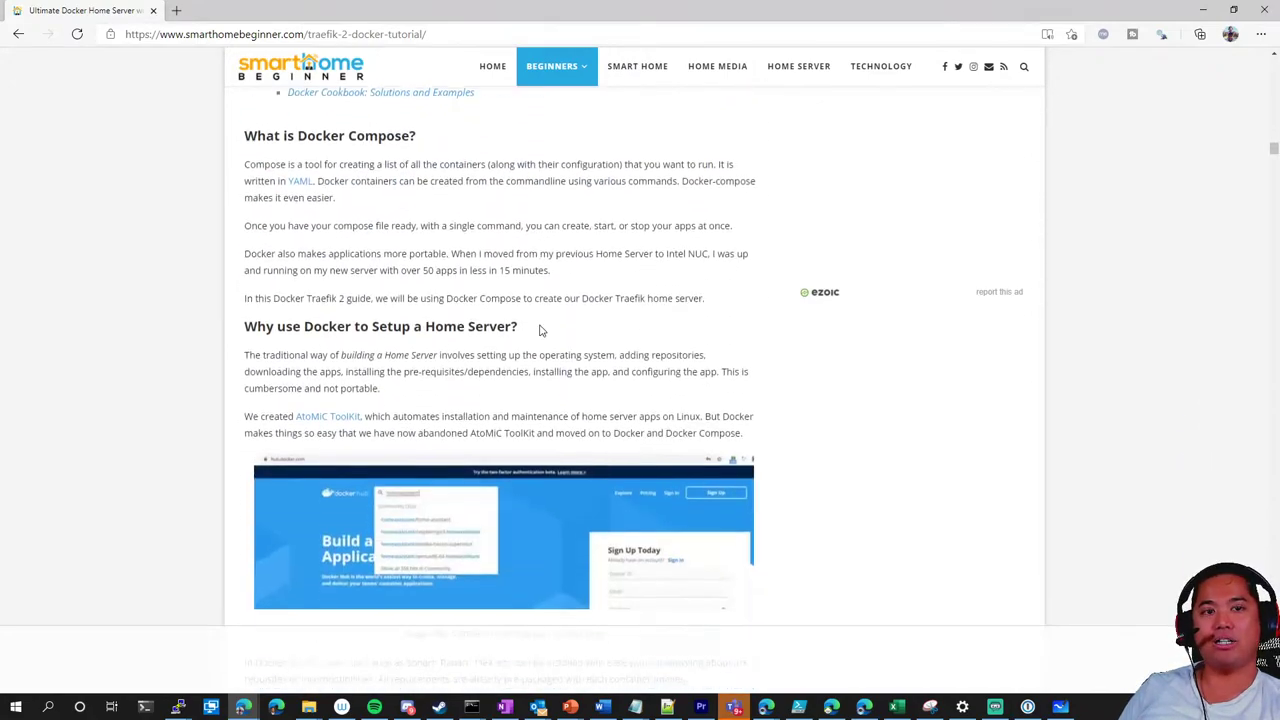
{"action": "scroll", "coordinate": [538, 326], "scroll_direction": "down", "scroll_amount": 8}
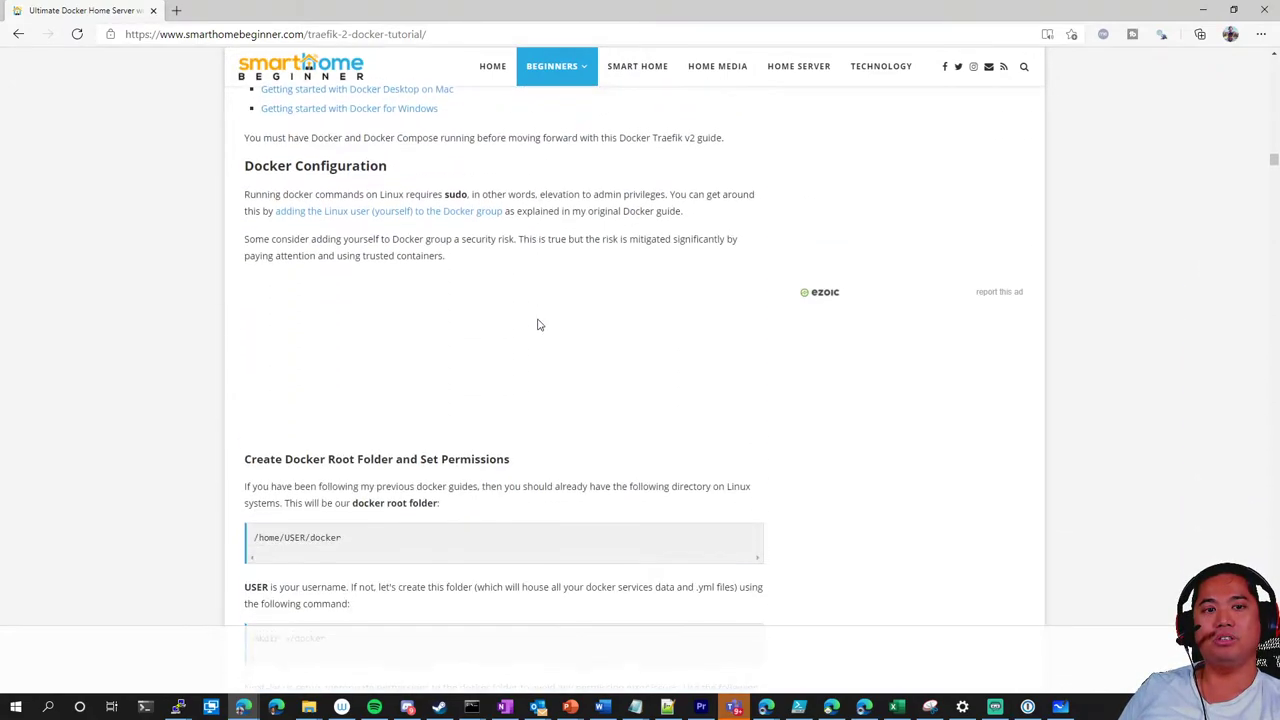
{"action": "scroll", "coordinate": [537, 325], "scroll_direction": "up", "scroll_amount": 2}
{"action": "scroll", "coordinate": [537, 324], "scroll_direction": "down", "scroll_amount": 10}
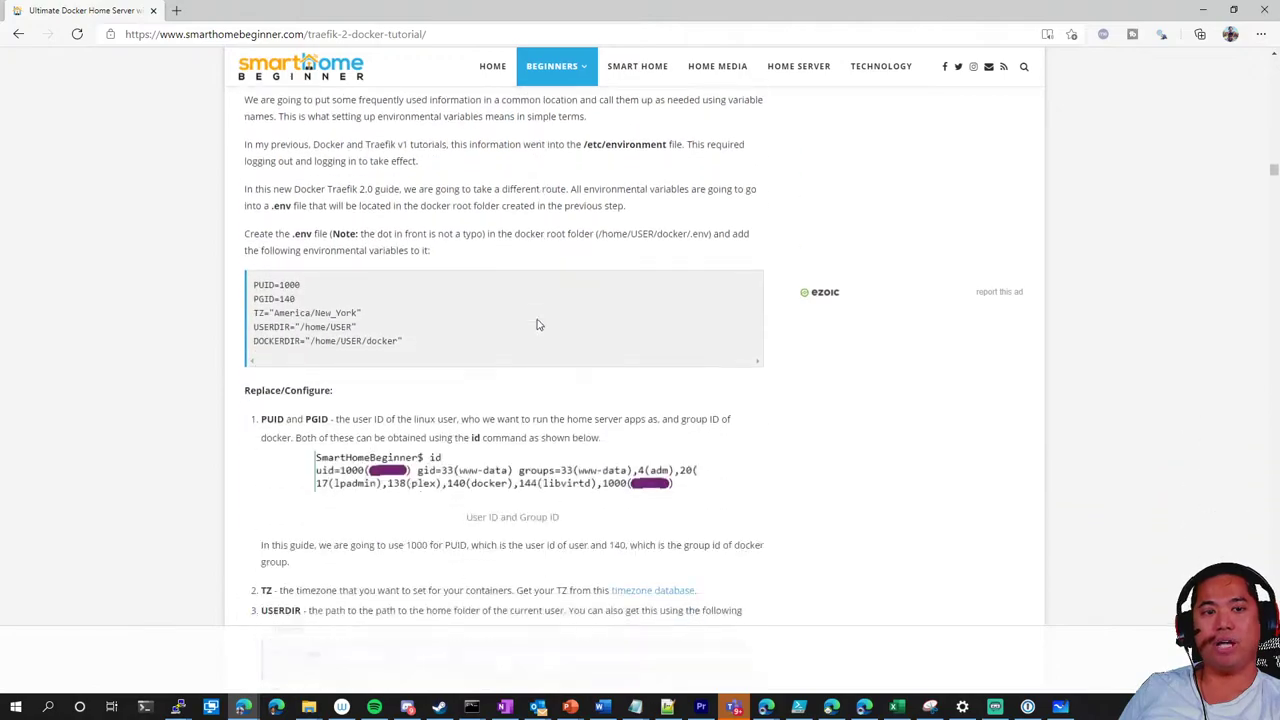
{"action": "scroll", "coordinate": [537, 324], "scroll_direction": "down", "scroll_amount": 8}
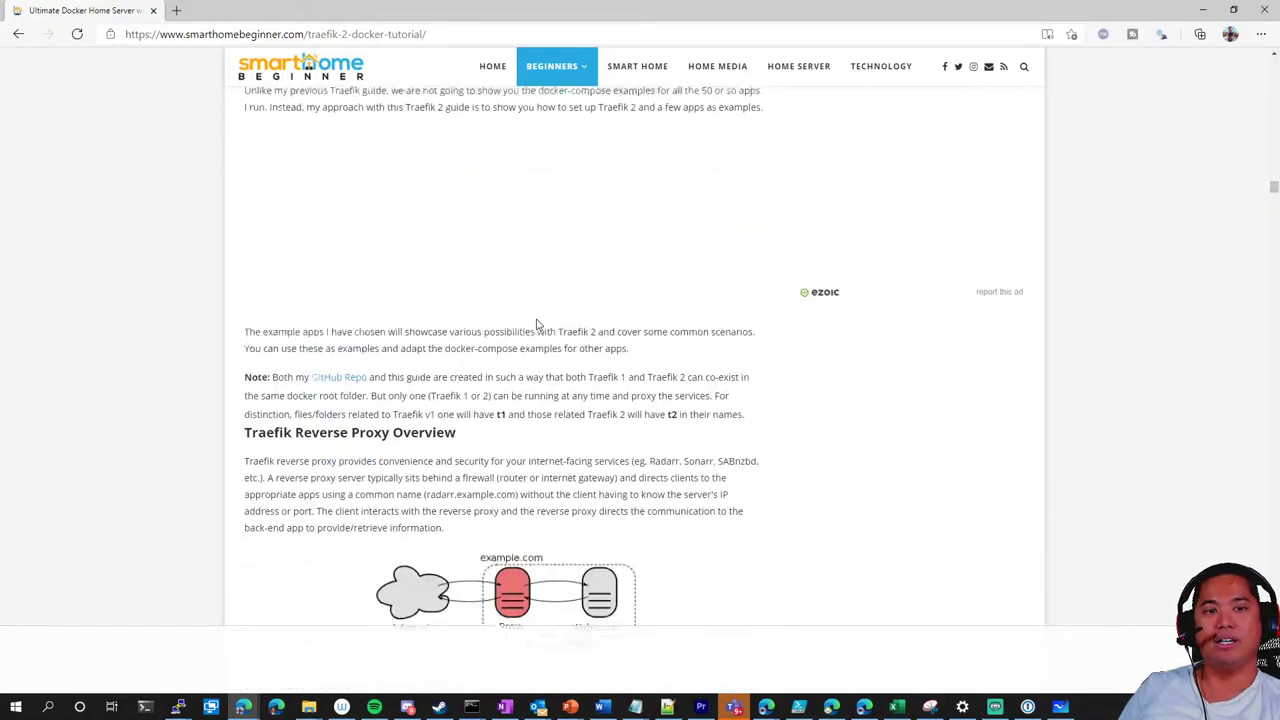
{"action": "scroll", "coordinate": [537, 324], "scroll_direction": "down", "scroll_amount": 5}
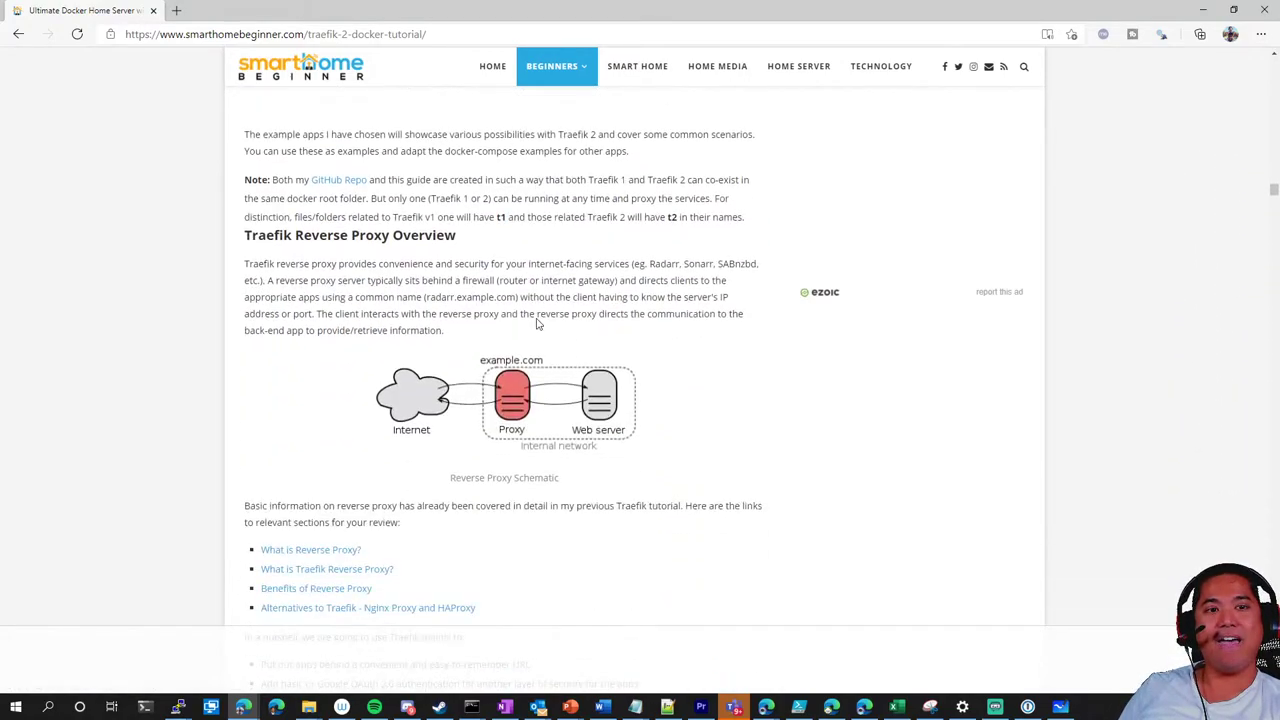
{"action": "scroll", "coordinate": [541, 371], "scroll_direction": "down", "scroll_amount": 12}
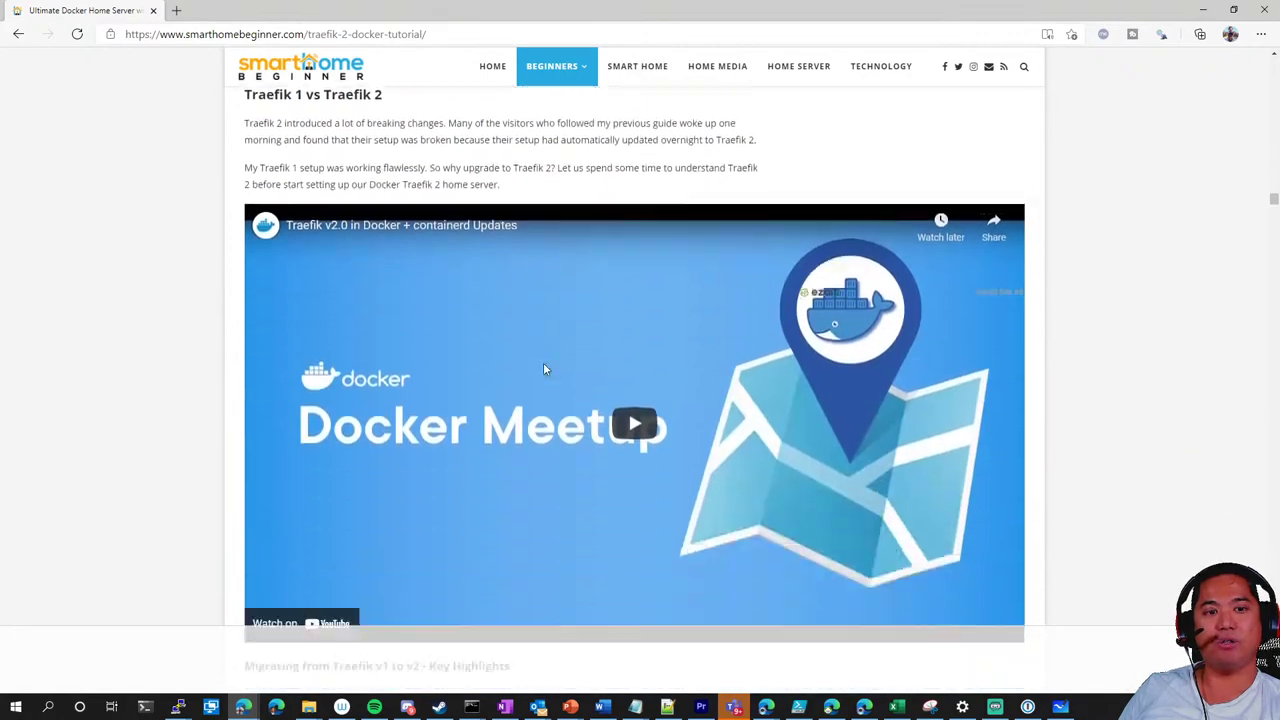
{"action": "scroll", "coordinate": [543, 362], "scroll_direction": "down", "scroll_amount": 3}
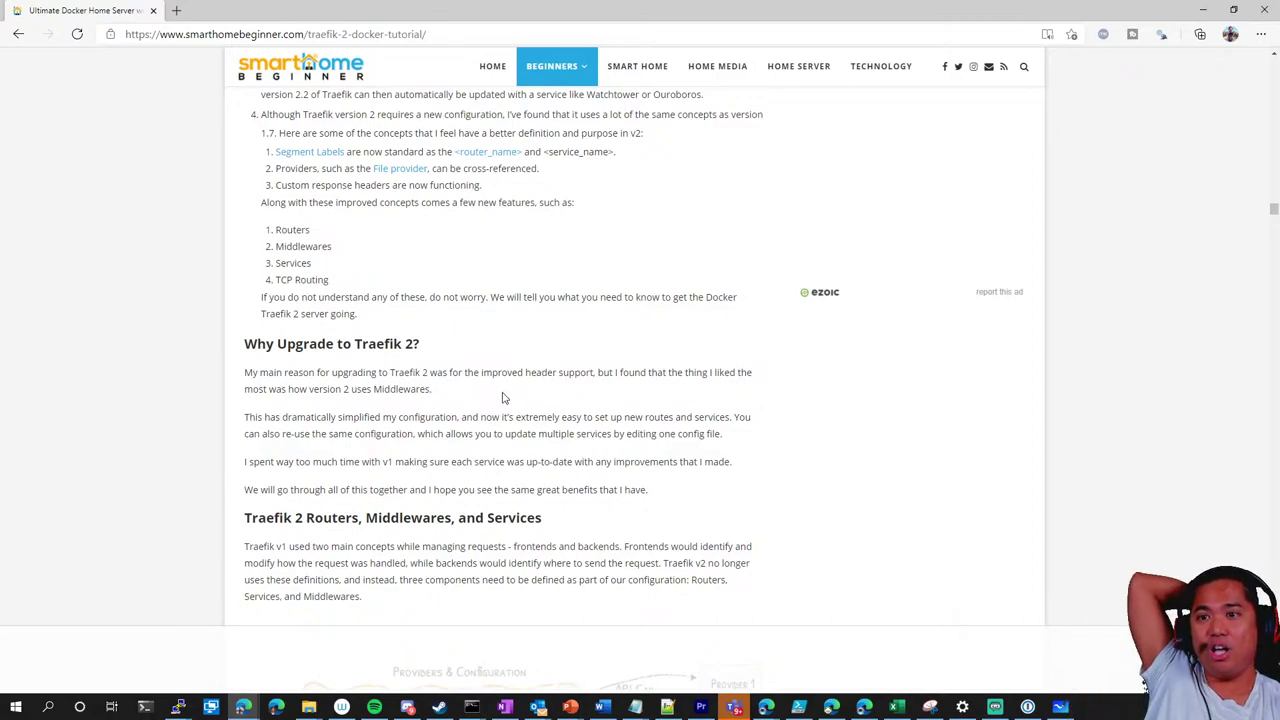
{"action": "scroll", "coordinate": [510, 400], "scroll_direction": "down", "scroll_amount": 5}
{"action": "scroll", "coordinate": [507, 397], "scroll_direction": "down", "scroll_amount": 5}
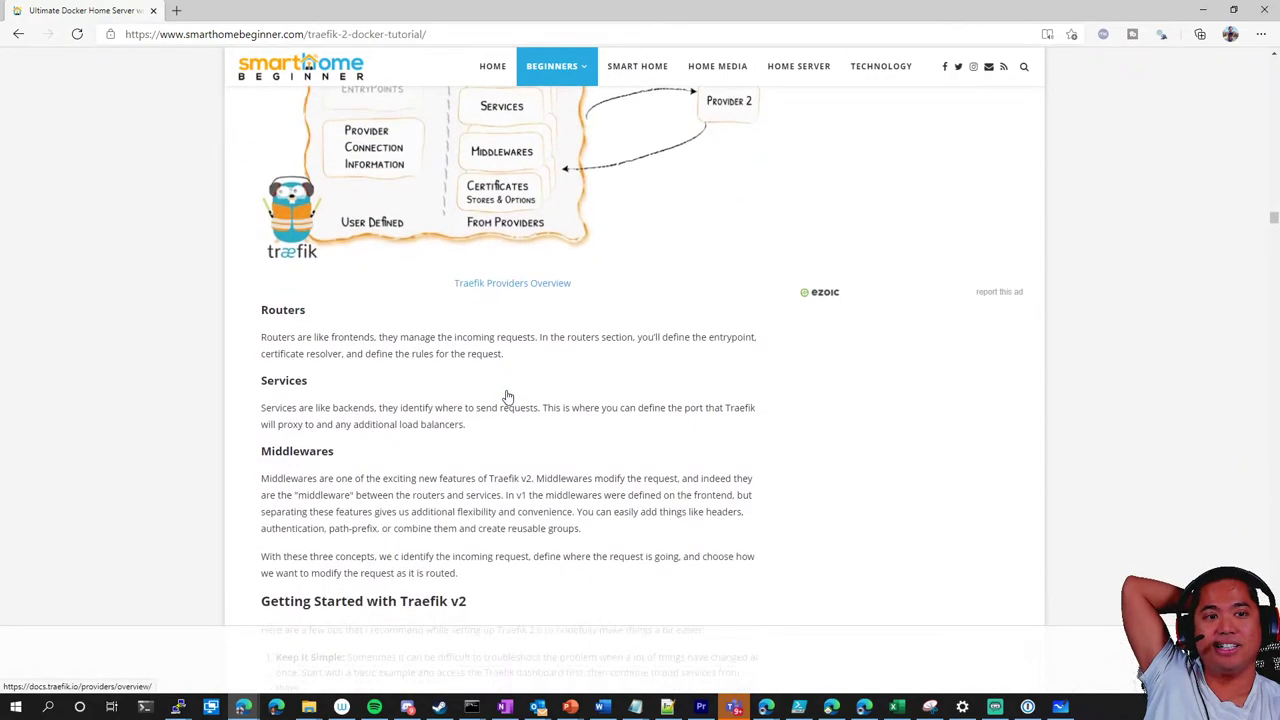
{"action": "scroll", "coordinate": [507, 397], "scroll_direction": "down", "scroll_amount": 14}
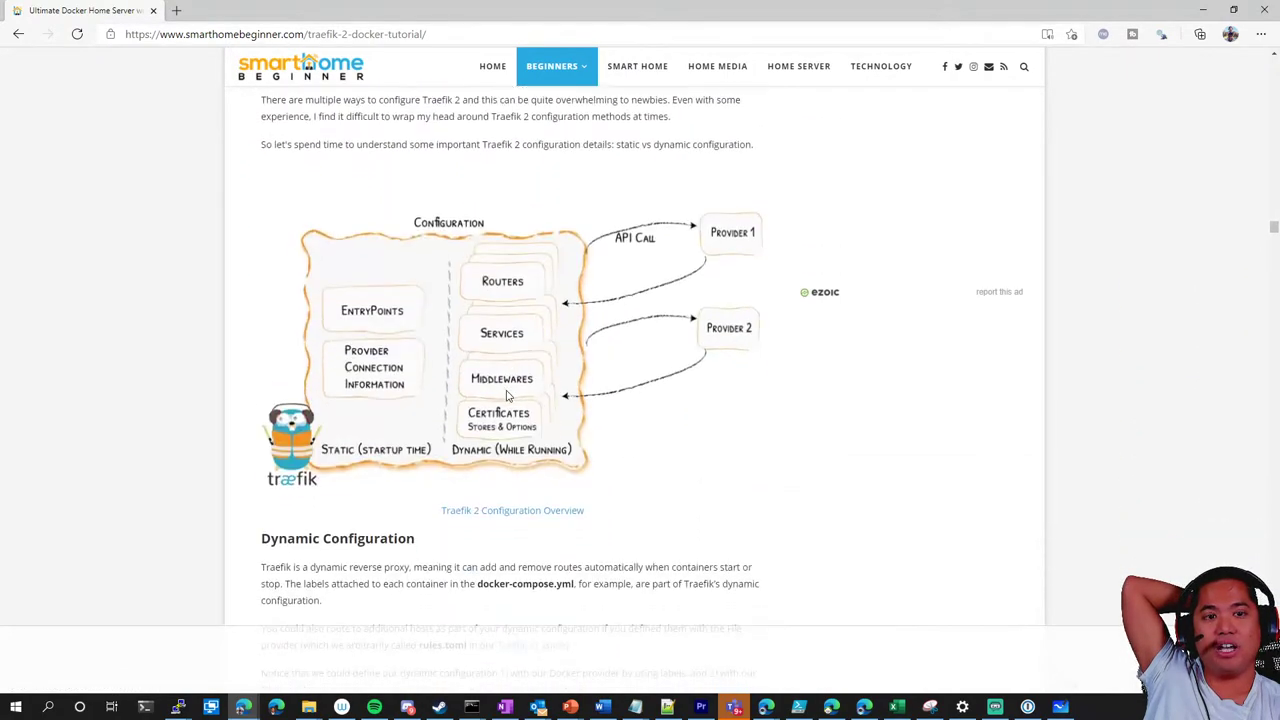
{"action": "scroll", "coordinate": [507, 397], "scroll_direction": "down", "scroll_amount": 20}
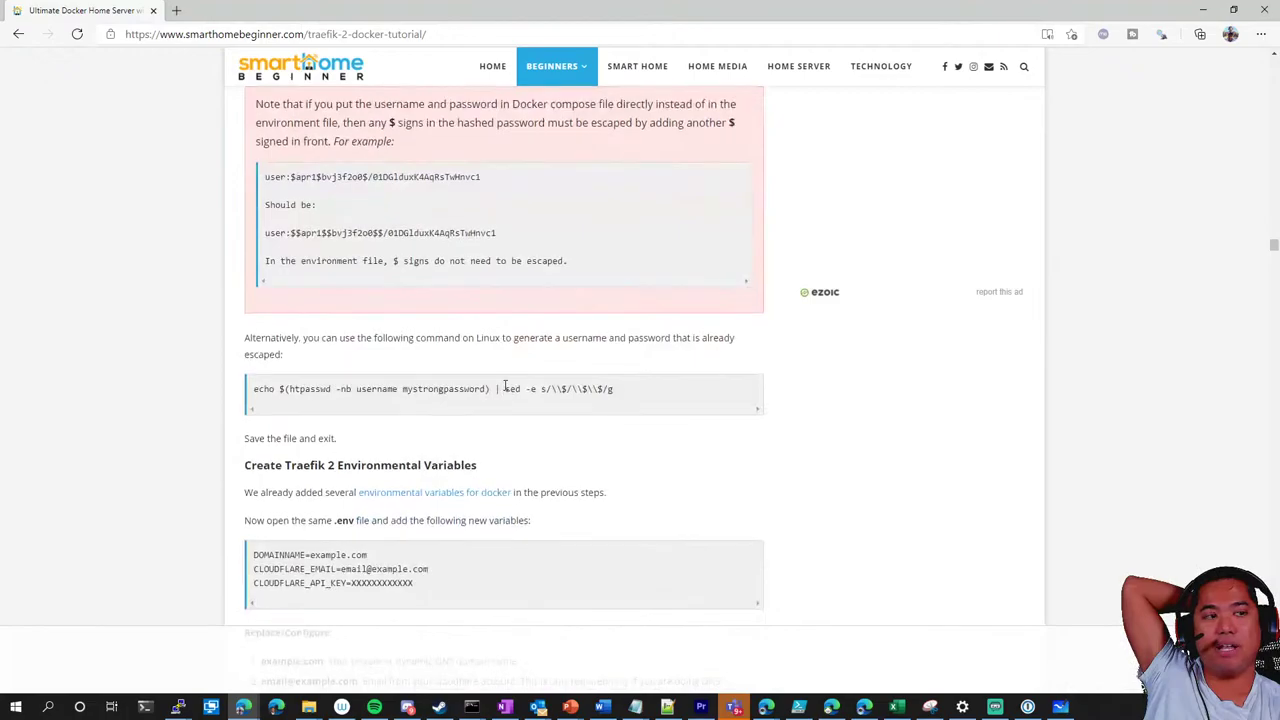
{"action": "scroll", "coordinate": [505, 390], "scroll_direction": "down", "scroll_amount": 4}
{"action": "scroll", "coordinate": [506, 391], "scroll_direction": "up", "scroll_amount": 3}
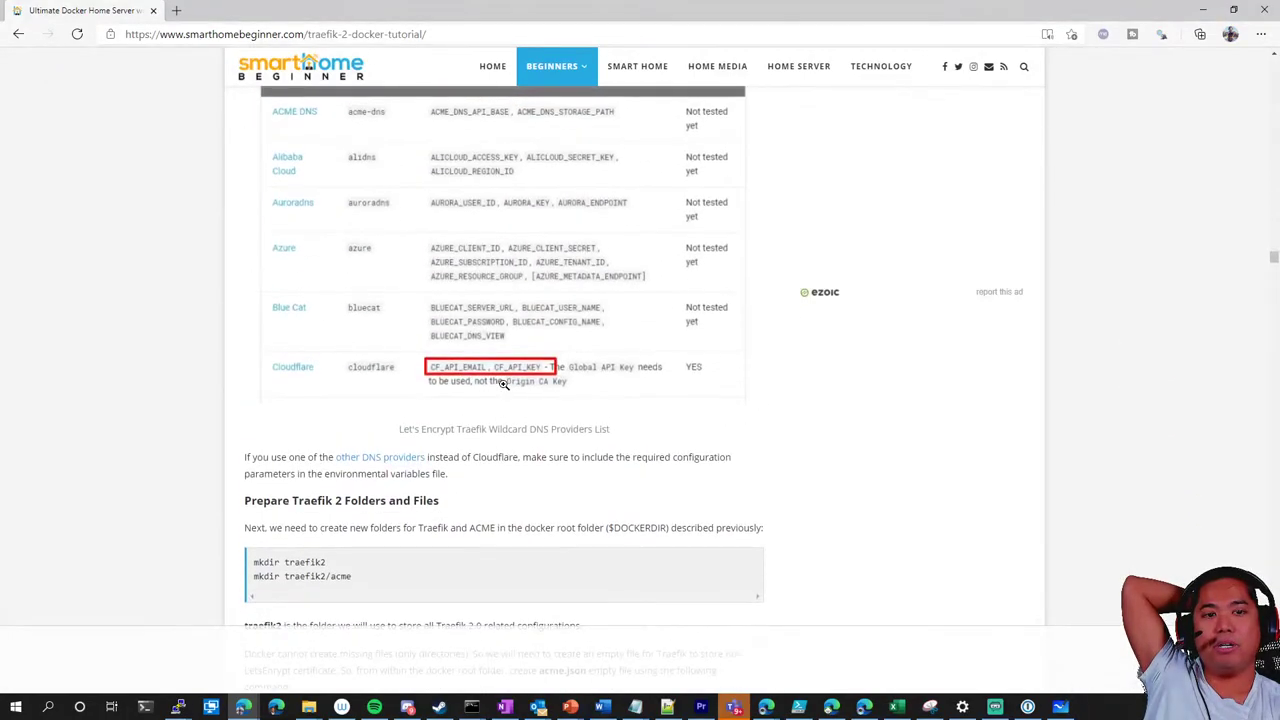
{"action": "scroll", "coordinate": [517, 391], "scroll_direction": "down", "scroll_amount": 2}
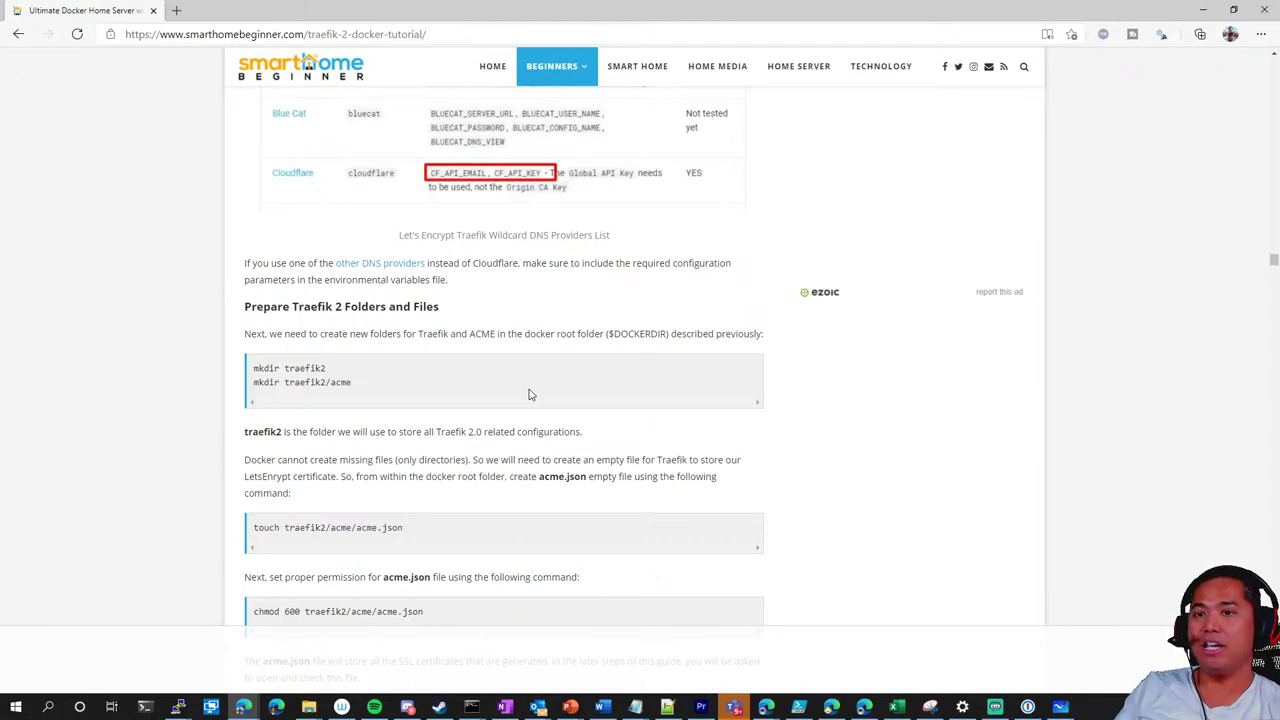
Scroll to the acme.json staging validation screenshot, view it enlarged, then close it
{"action": "scroll", "coordinate": [546, 303], "scroll_direction": "down", "scroll_amount": 20}
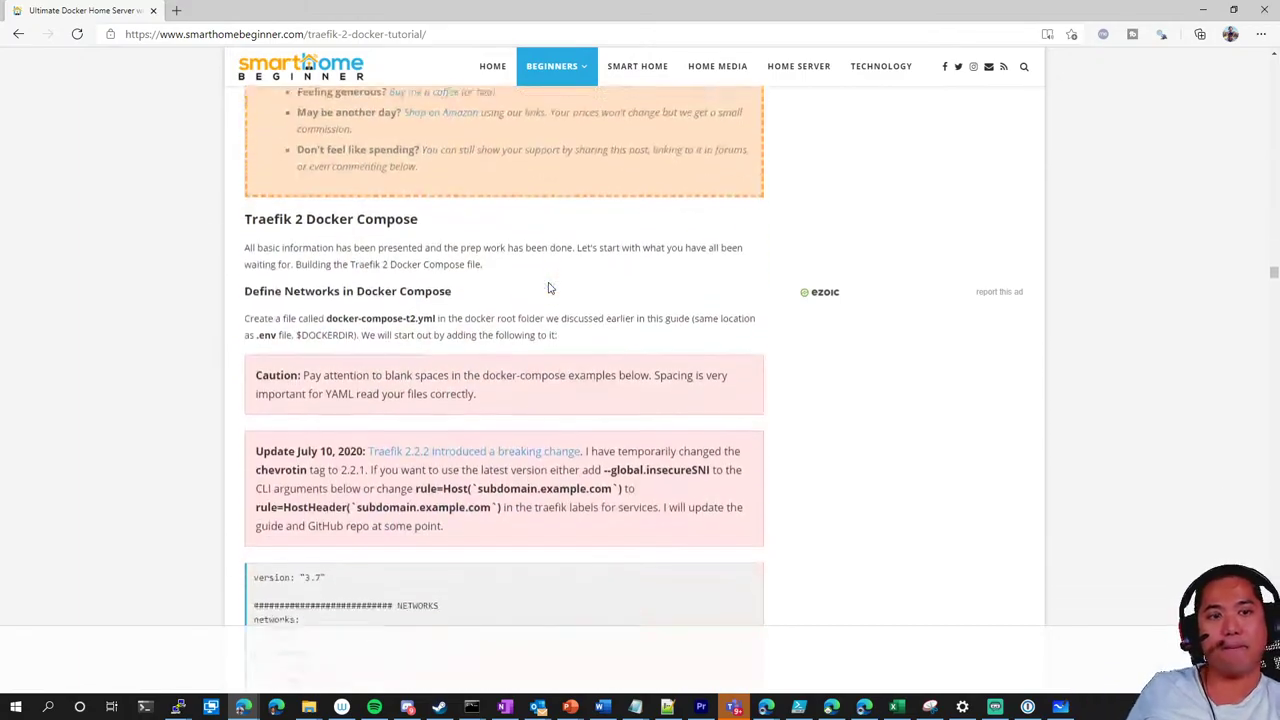
{"action": "scroll", "coordinate": [546, 268], "scroll_direction": "down", "scroll_amount": 20}
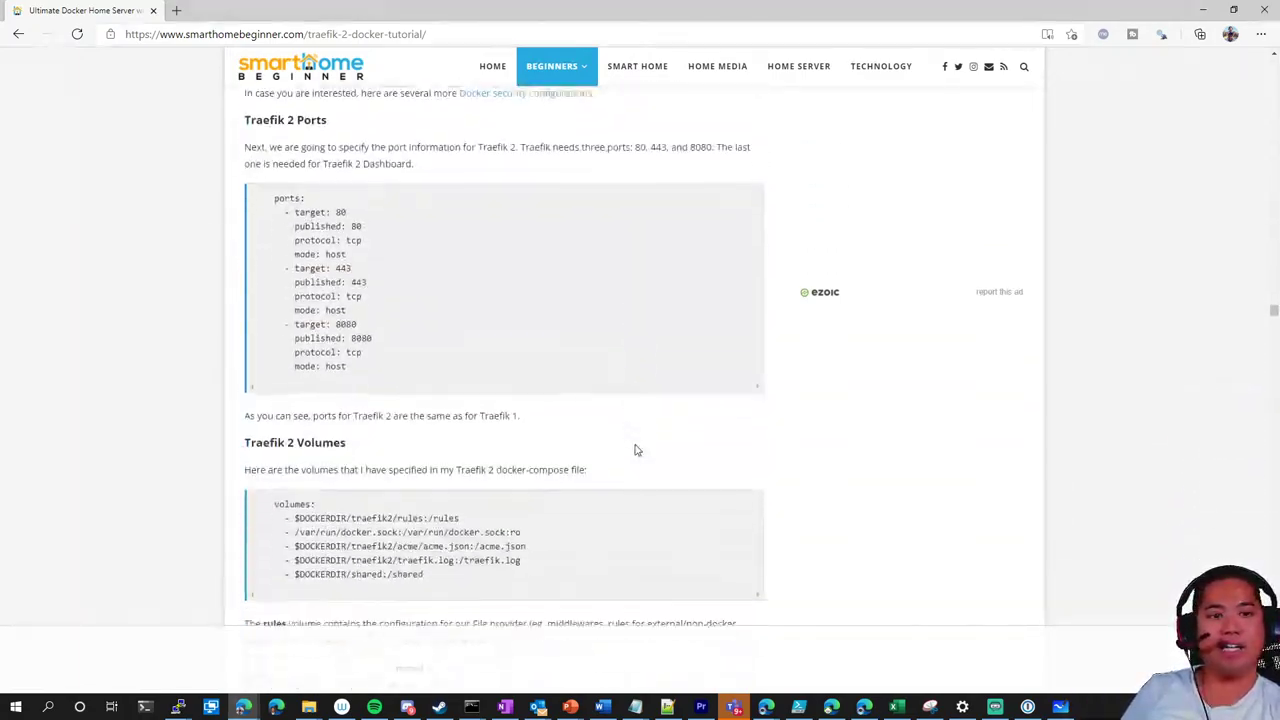
{"action": "scroll", "coordinate": [903, 489], "scroll_direction": "down", "scroll_amount": 20}
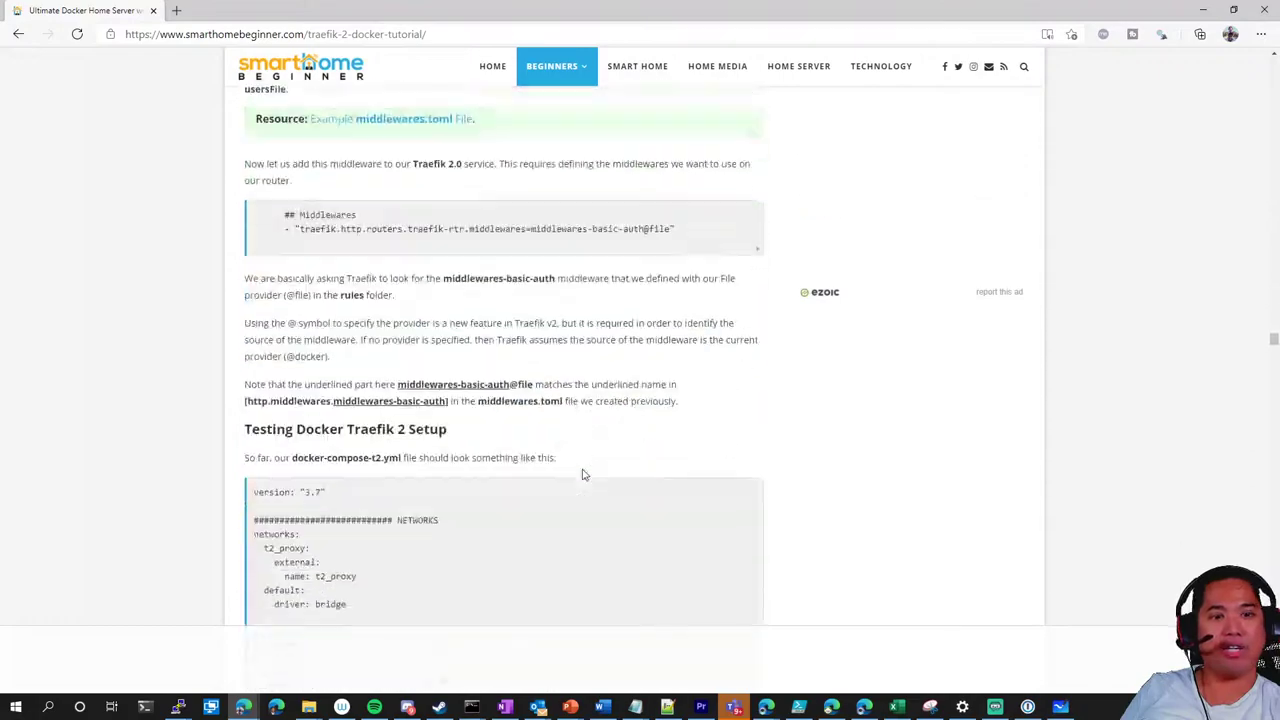
{"action": "scroll", "coordinate": [585, 474], "scroll_direction": "down", "scroll_amount": 20}
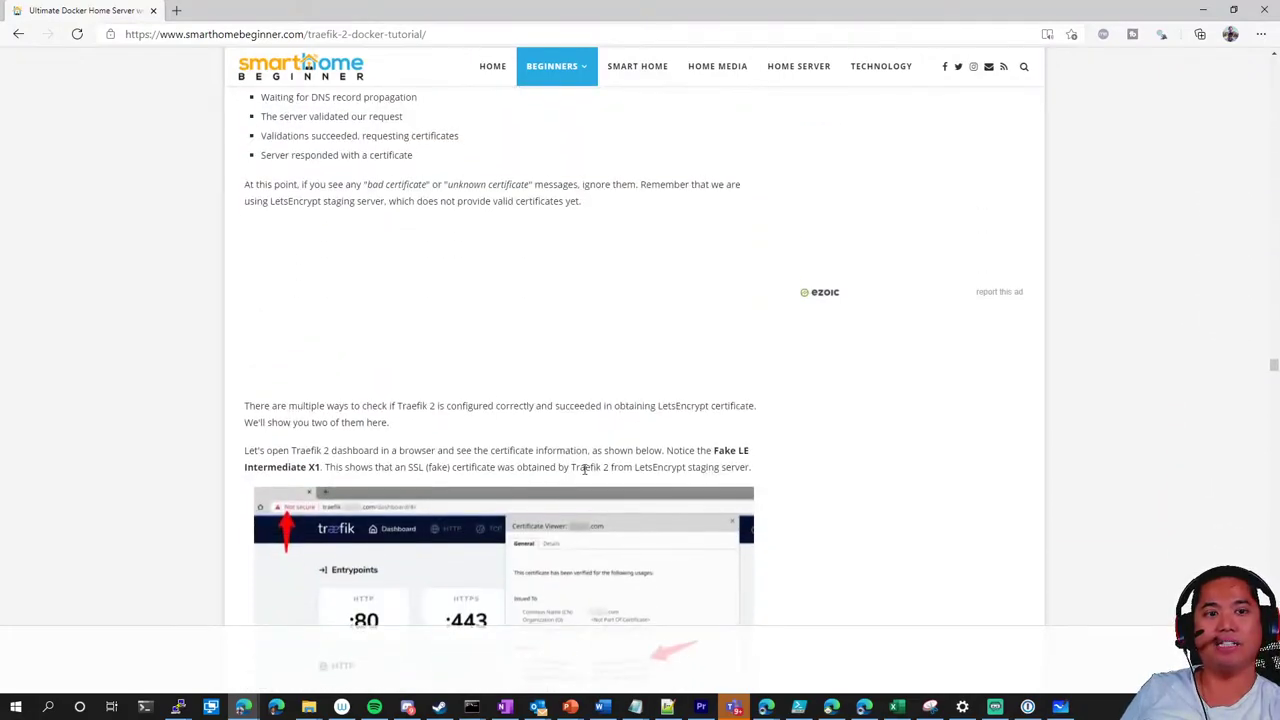
{"action": "scroll", "coordinate": [585, 469], "scroll_direction": "down", "scroll_amount": 3}
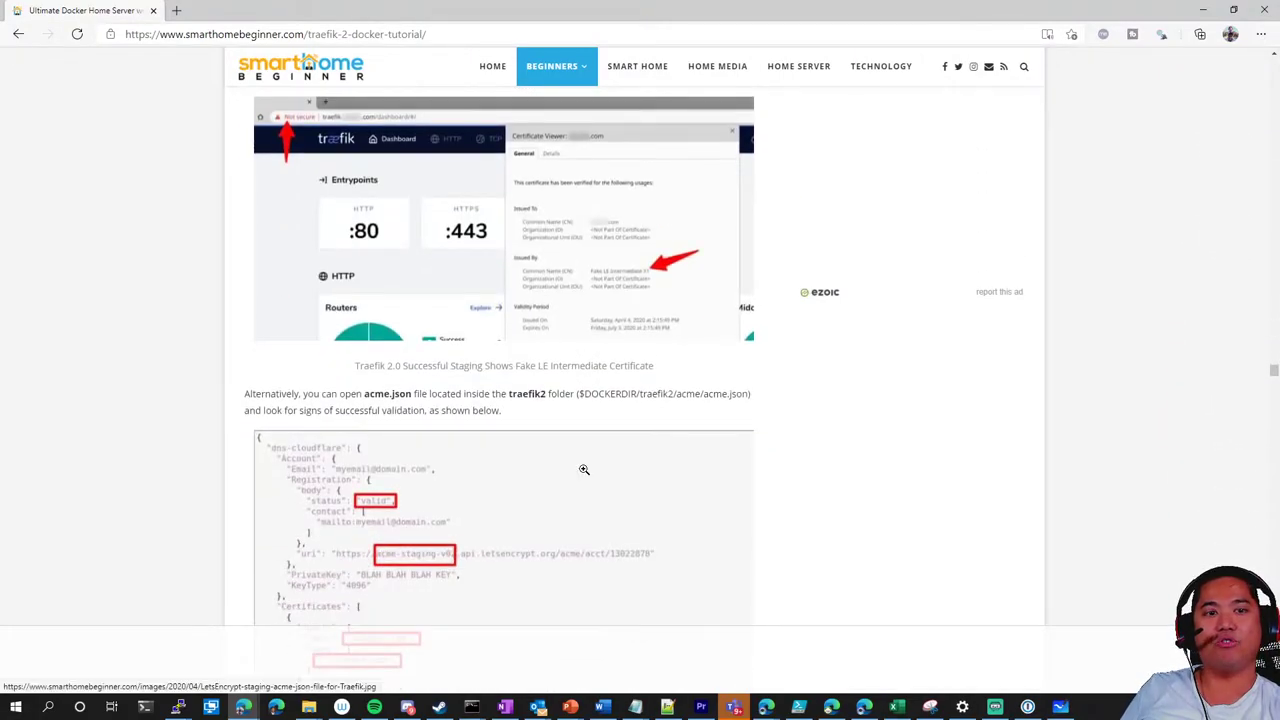
{"action": "scroll", "coordinate": [581, 468], "scroll_direction": "down", "scroll_amount": 4}
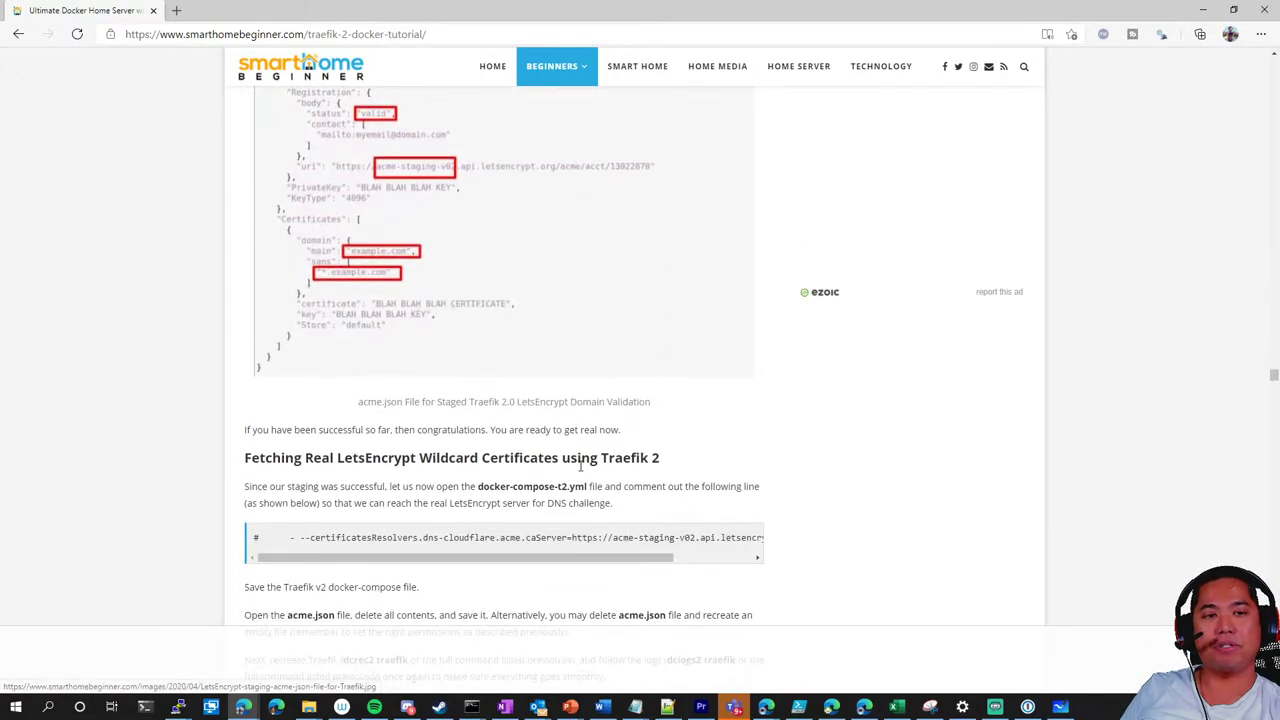
{"action": "scroll", "coordinate": [580, 465], "scroll_direction": "up", "scroll_amount": 2}
{"action": "left_click", "coordinate": [445, 430]}
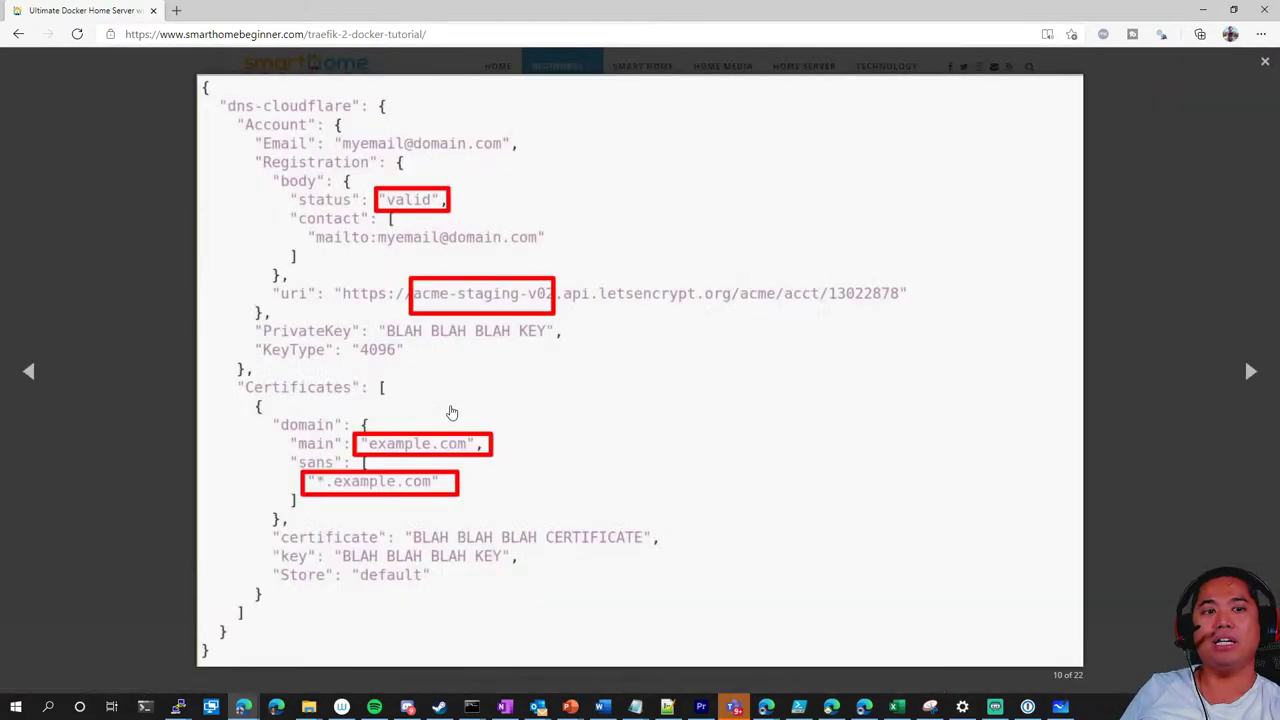
{"action": "left_click", "coordinate": [151, 318]}
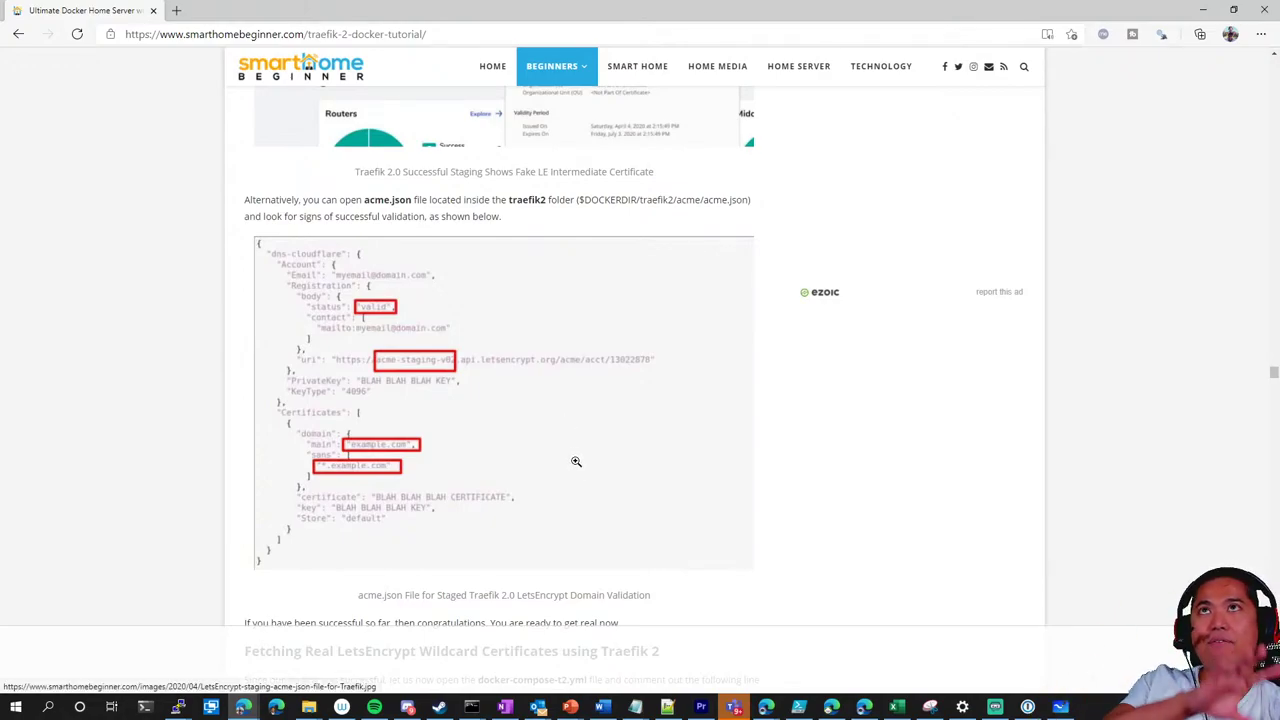
Scroll down to the 'Fetching Real LetsEncrypt Wildcard Certificates using Traefik 2' heading
{"action": "scroll", "coordinate": [566, 442], "scroll_direction": "down", "scroll_amount": 1}
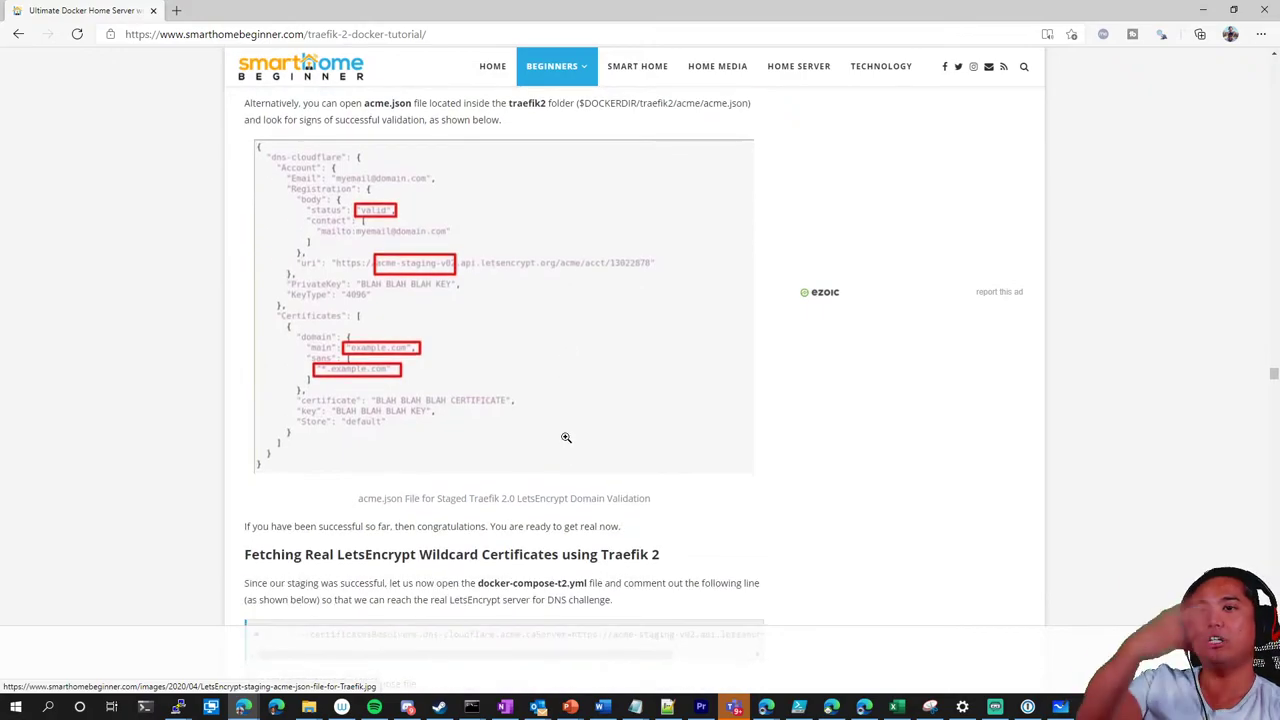
{"action": "scroll", "coordinate": [566, 437], "scroll_direction": "down", "scroll_amount": 3}
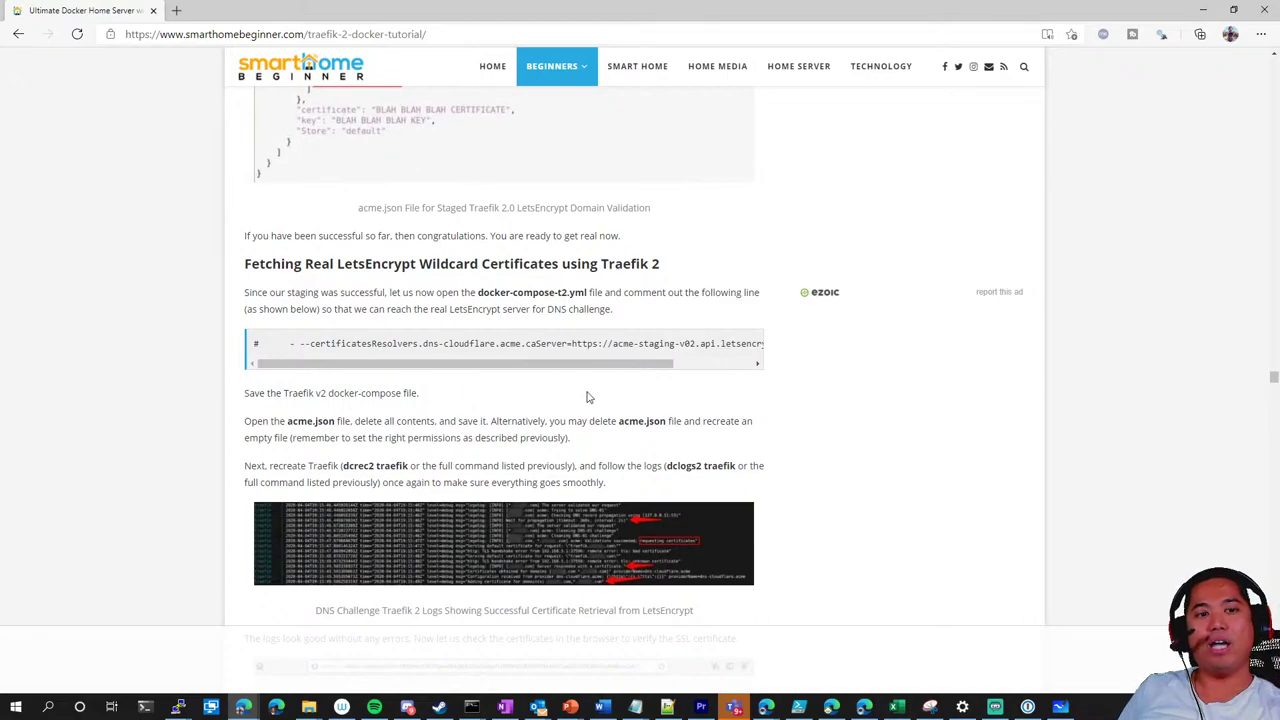
Skim the Certificate, Security Headers and OAuth sections, then drag the scrollbar back to the top
{"action": "scroll", "coordinate": [516, 418], "scroll_direction": "down", "scroll_amount": 6}
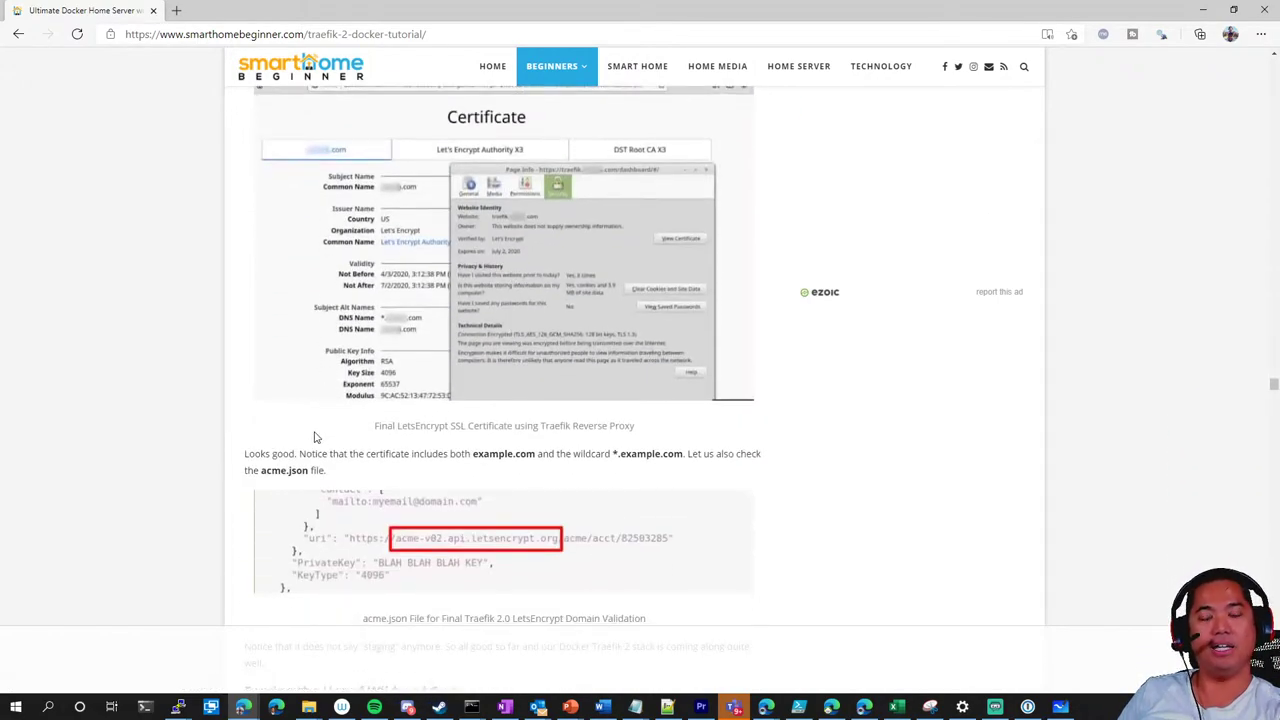
{"action": "scroll", "coordinate": [352, 455], "scroll_direction": "up", "scroll_amount": 1}
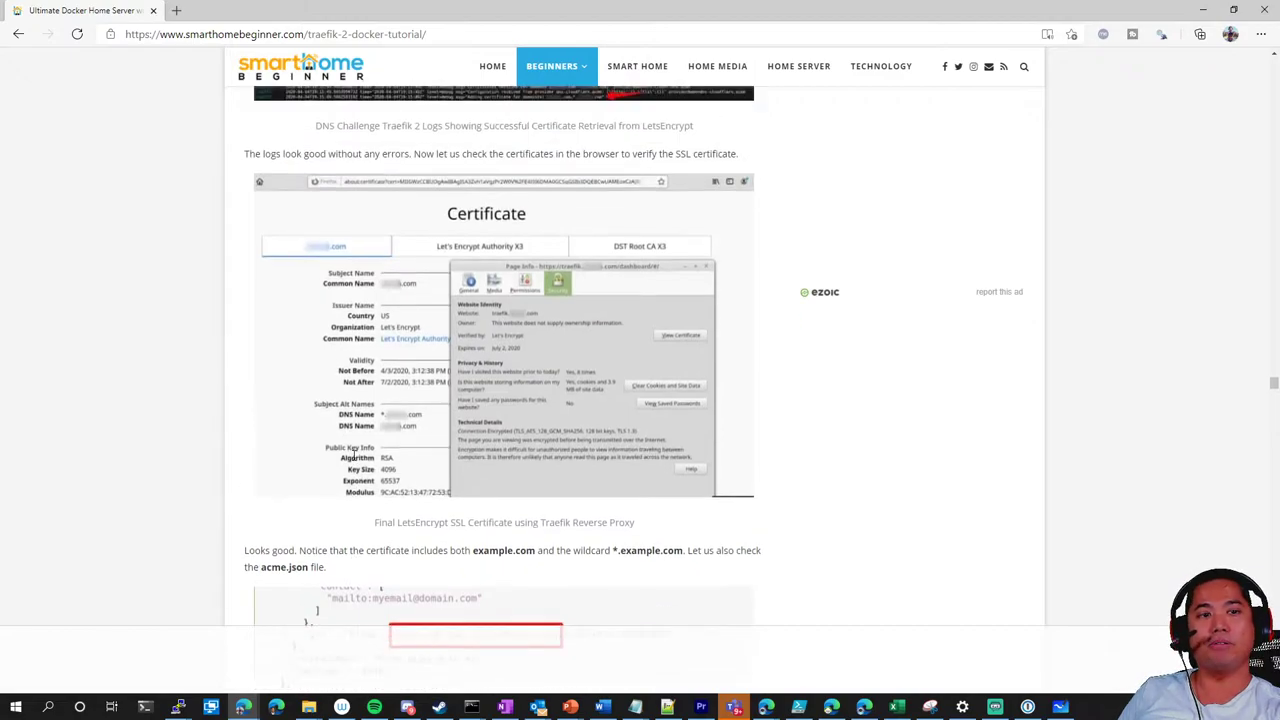
{"action": "scroll", "coordinate": [352, 455], "scroll_direction": "down", "scroll_amount": 20}
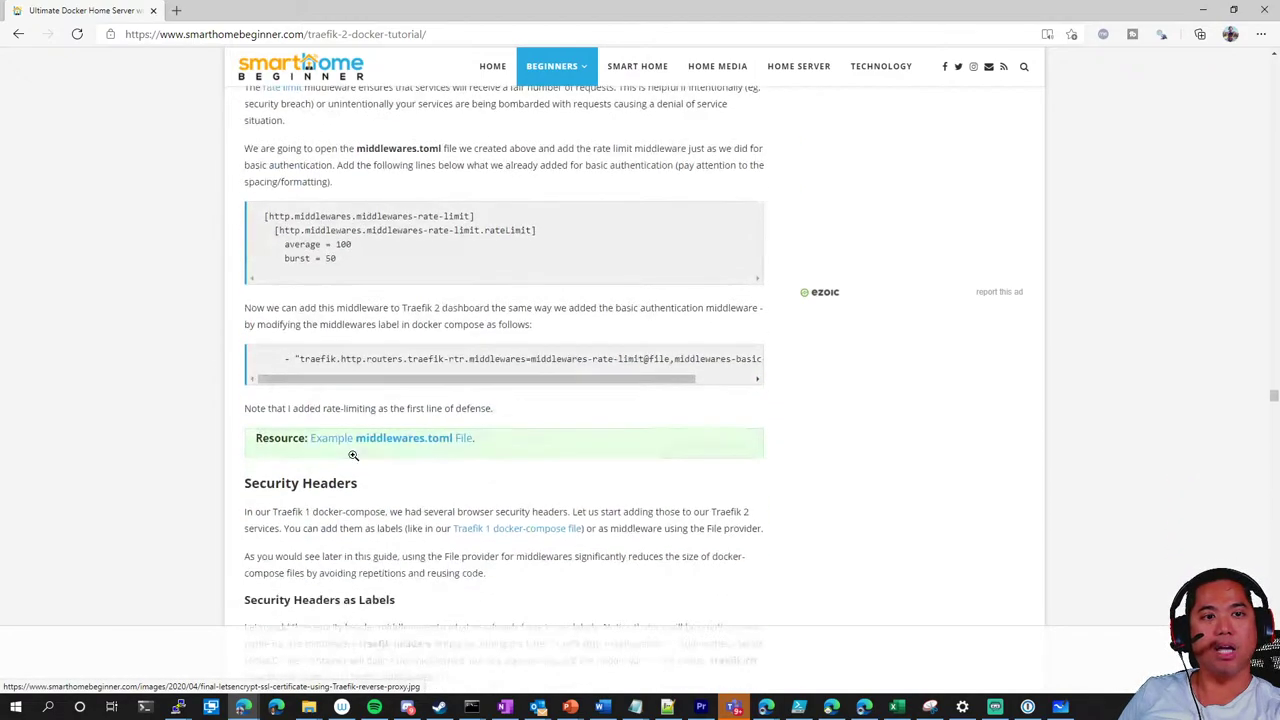
{"action": "scroll", "coordinate": [352, 455], "scroll_direction": "down", "scroll_amount": 20}
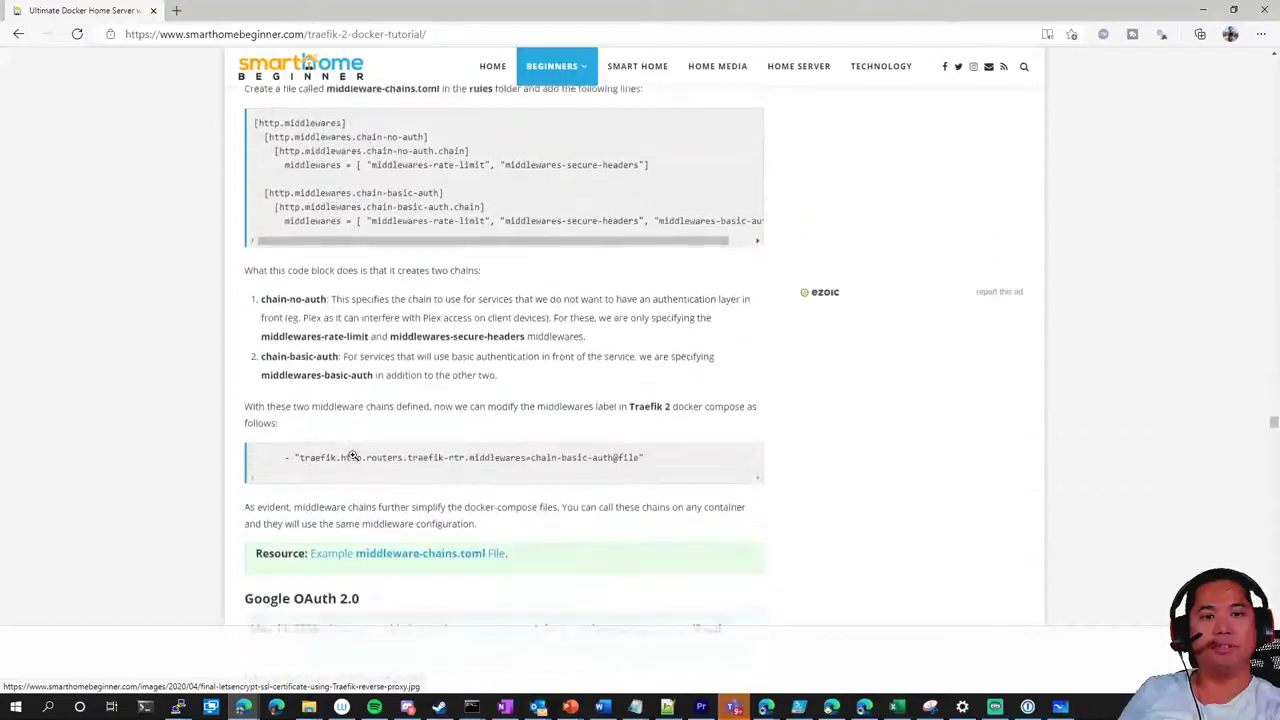
{"action": "scroll", "coordinate": [354, 451], "scroll_direction": "up", "scroll_amount": 4}
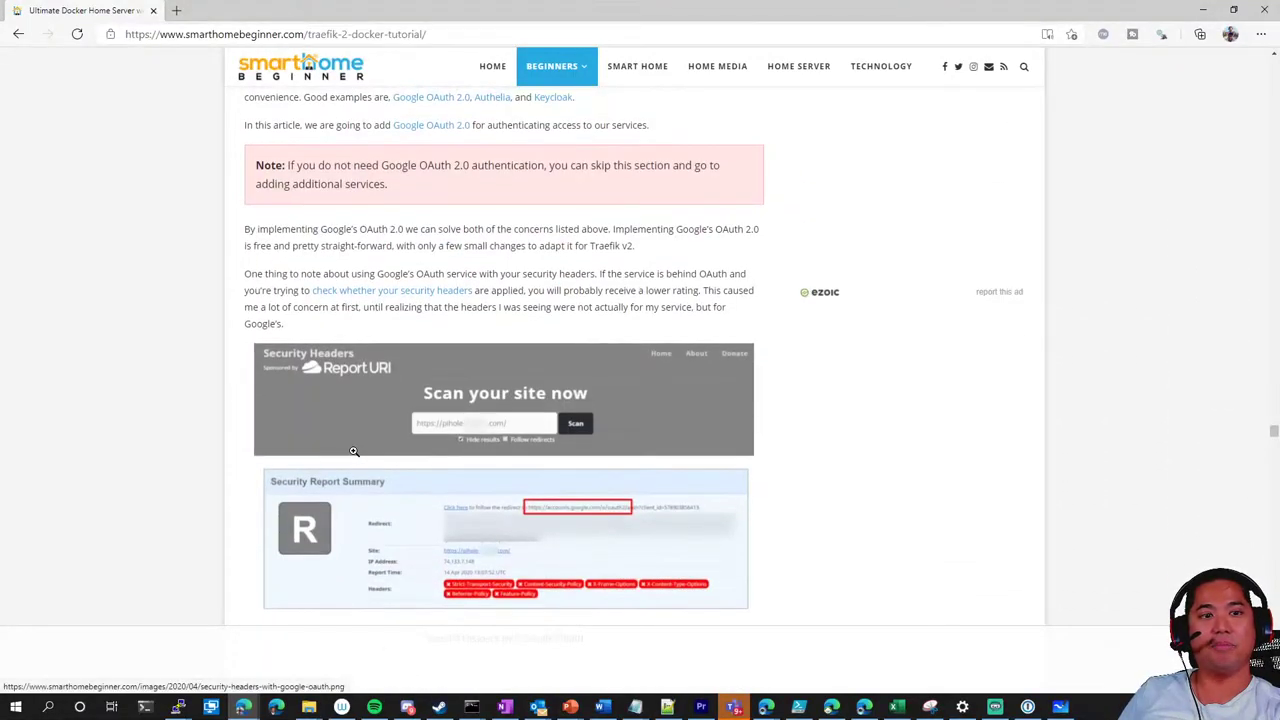
{"action": "scroll", "coordinate": [354, 451], "scroll_direction": "down", "scroll_amount": 2}
{"action": "scroll", "coordinate": [354, 455], "scroll_direction": "down", "scroll_amount": 7}
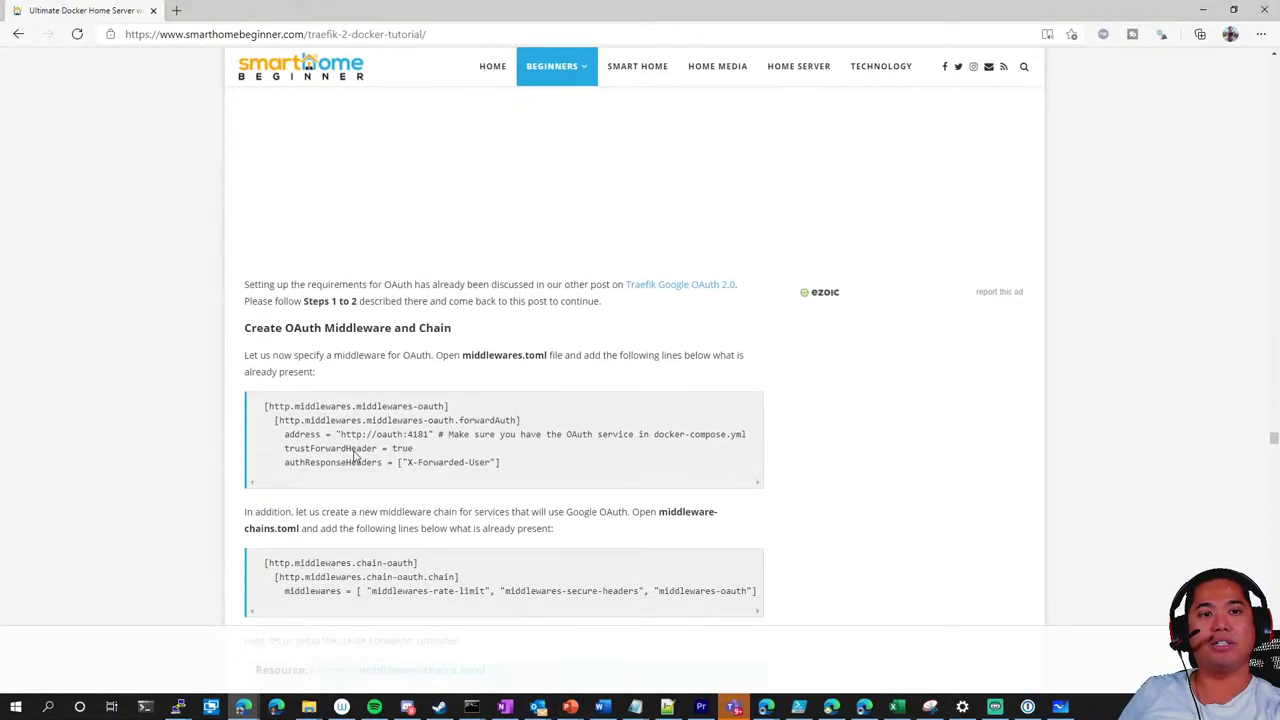
{"action": "scroll", "coordinate": [354, 451], "scroll_direction": "up", "scroll_amount": 2}
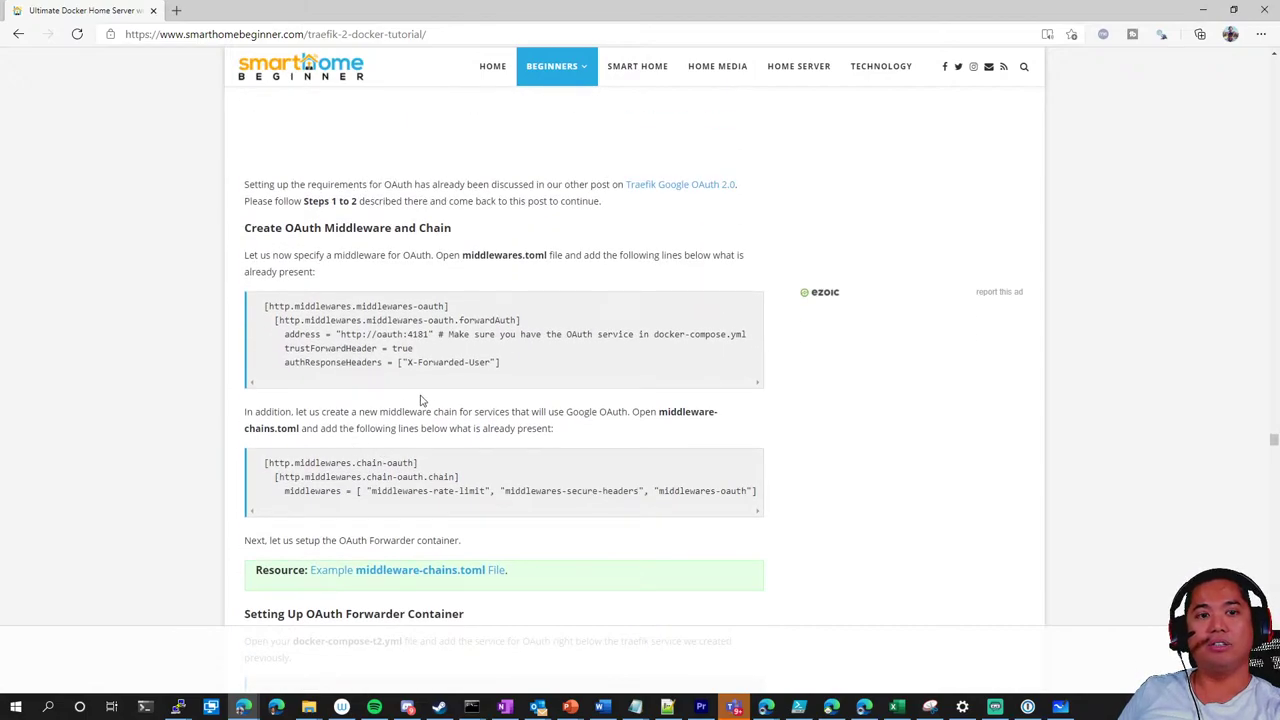
{"action": "scroll", "coordinate": [517, 426], "scroll_direction": "down", "scroll_amount": 1}
{"action": "scroll", "coordinate": [517, 426], "scroll_direction": "down", "scroll_amount": 18}
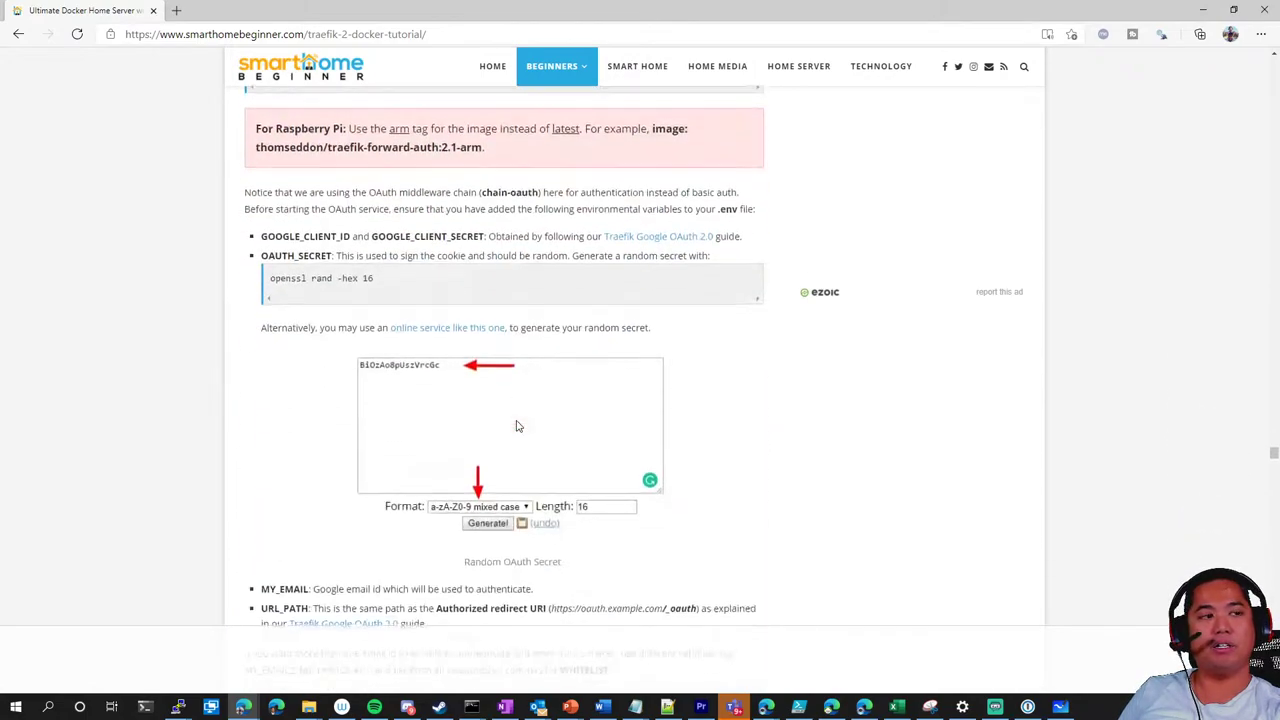
{"action": "scroll", "coordinate": [560, 428], "scroll_direction": "up", "scroll_amount": 10}
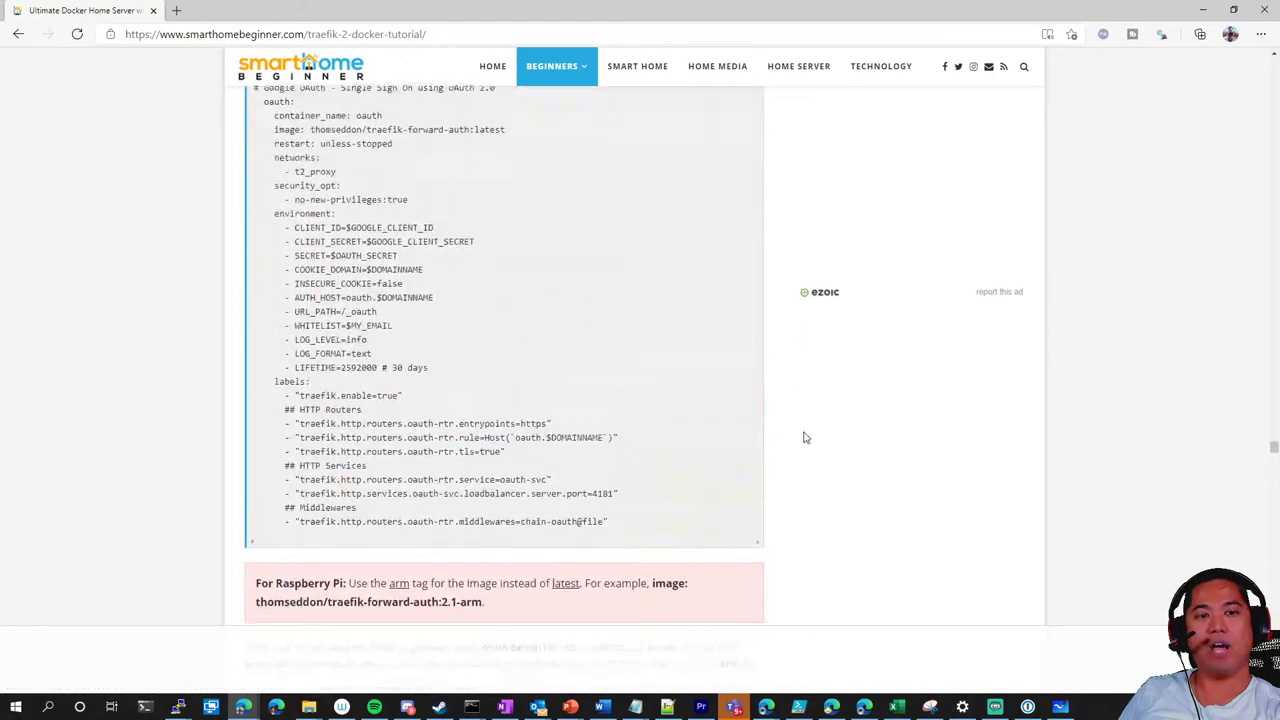
{"action": "left_click_drag", "start_coordinate": [1272, 451], "coordinate": [1272, 88]}
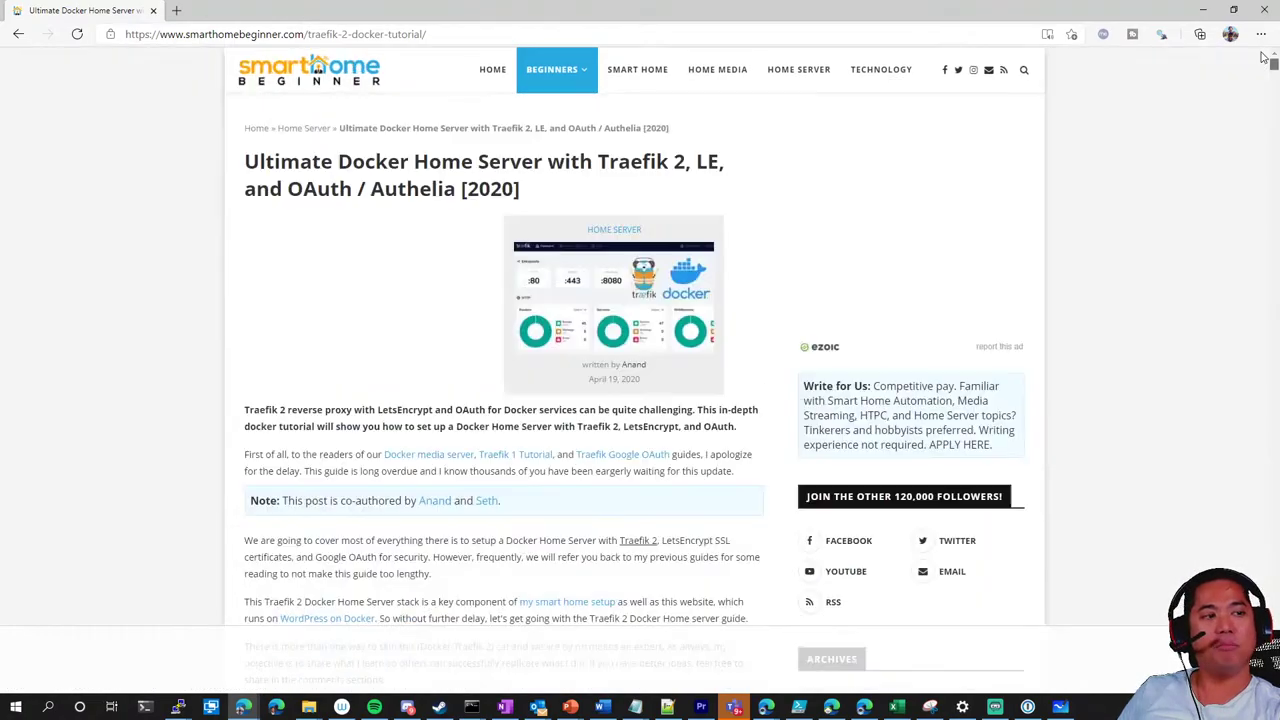
Highlight 'OAuth / Authelia' in the tutorial's title
{"action": "scroll", "coordinate": [260, 473], "scroll_direction": "down", "scroll_amount": 3}
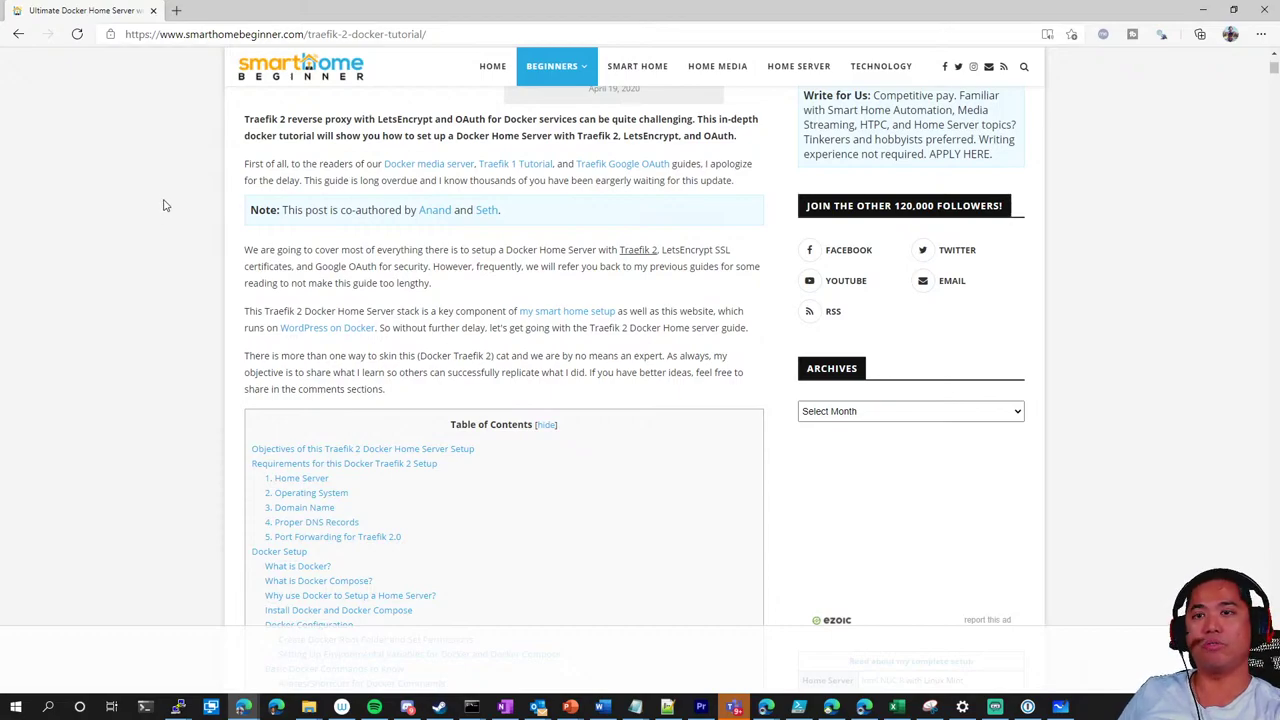
{"action": "scroll", "coordinate": [174, 290], "scroll_direction": "up", "scroll_amount": 3}
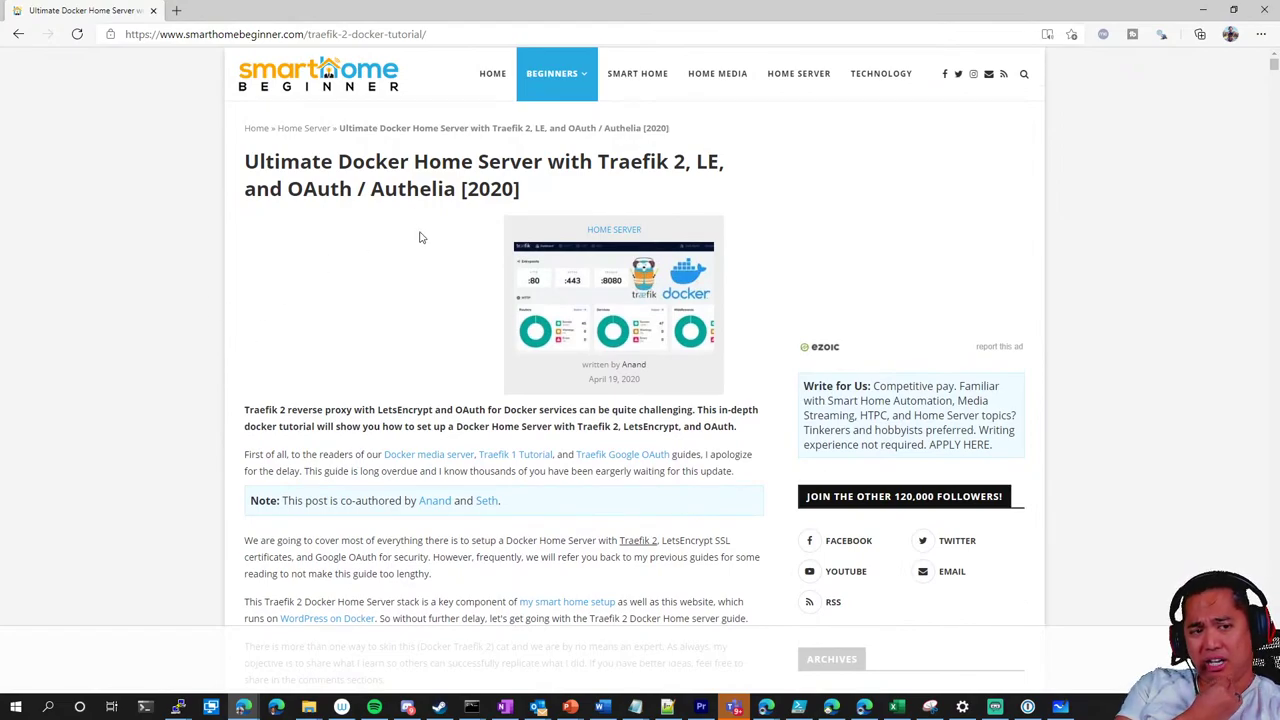
{"action": "left_click_drag", "start_coordinate": [288, 190], "coordinate": [457, 190]}
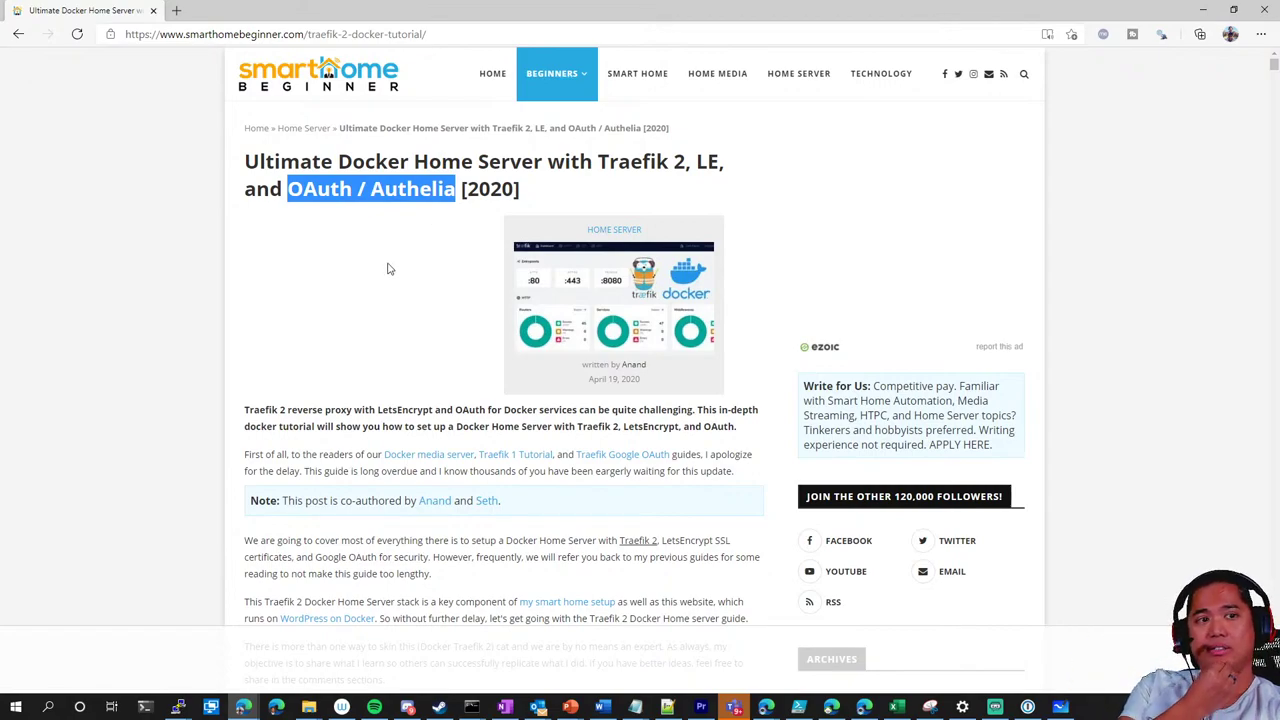
Scroll the table of contents, go back to the Bing results, and minimize Edge
{"action": "scroll", "coordinate": [455, 315], "scroll_direction": "down", "scroll_amount": 2}
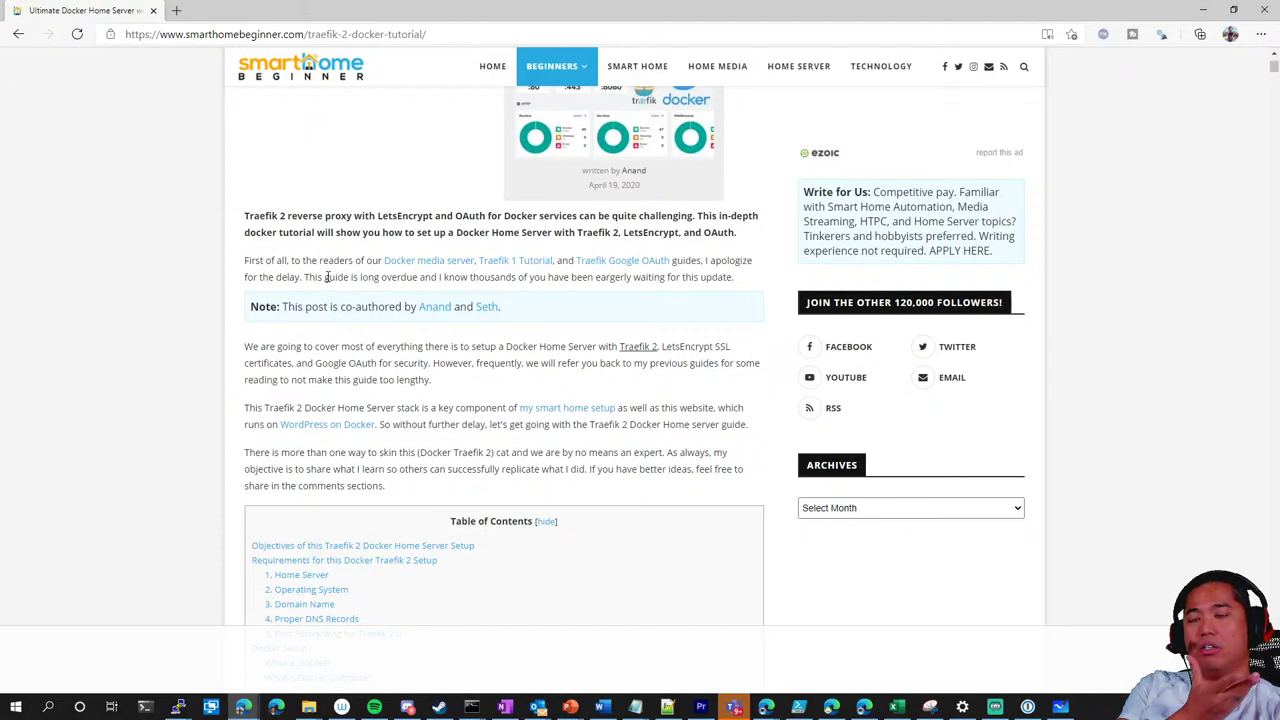
{"action": "scroll", "coordinate": [329, 285], "scroll_direction": "up", "scroll_amount": 2}
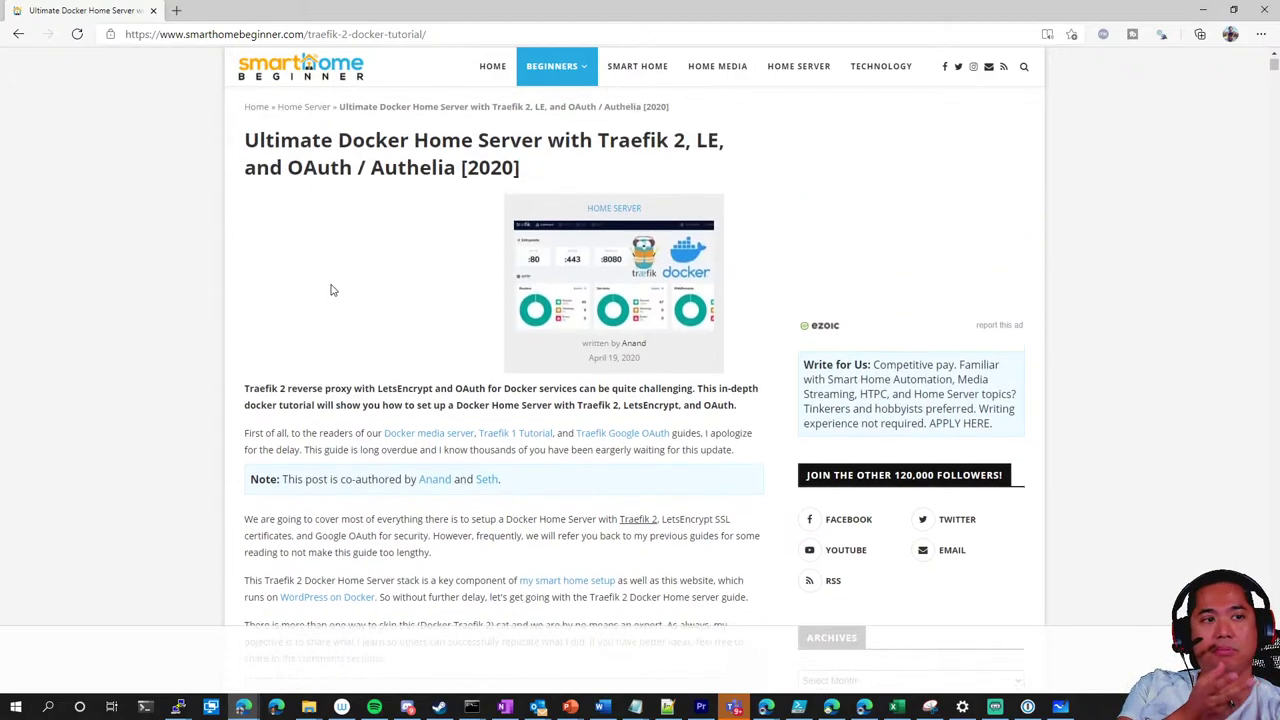
{"action": "scroll", "coordinate": [331, 288], "scroll_direction": "down", "scroll_amount": 6}
{"action": "scroll", "coordinate": [331, 290], "scroll_direction": "down", "scroll_amount": 9}
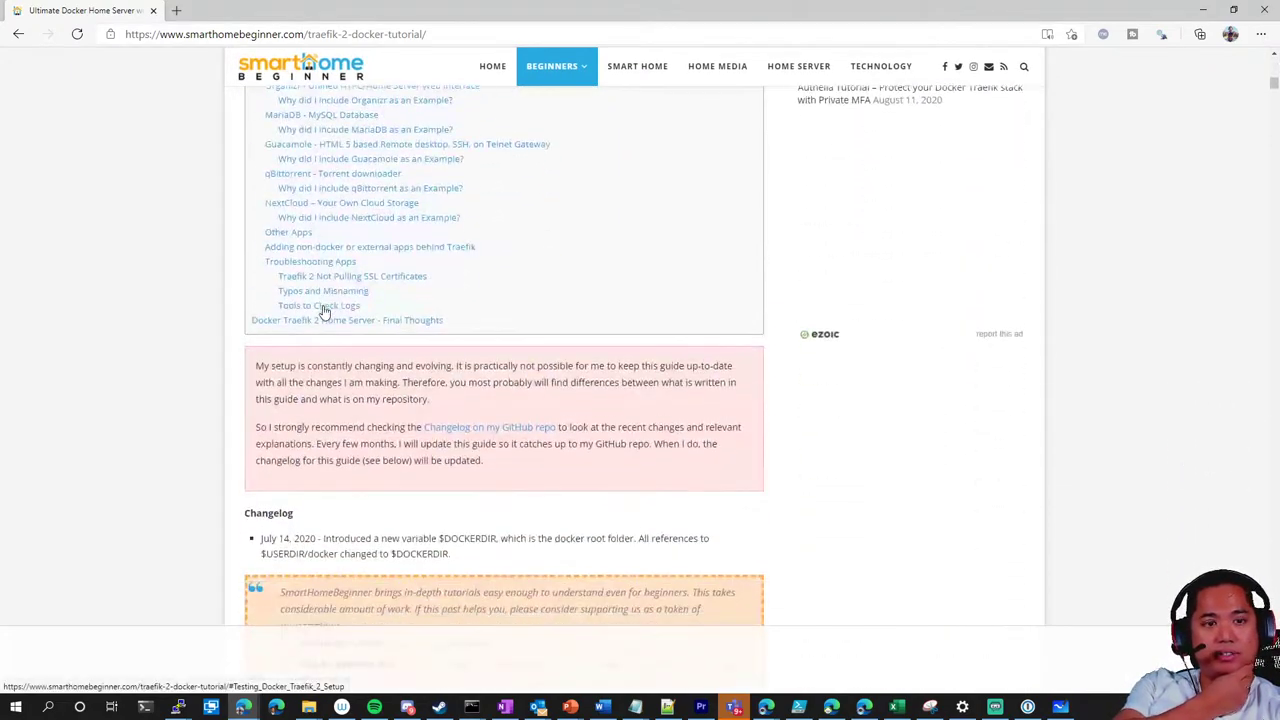
{"action": "scroll", "coordinate": [320, 305], "scroll_direction": "up", "scroll_amount": 4}
{"action": "scroll", "coordinate": [318, 305], "scroll_direction": "up", "scroll_amount": 6}
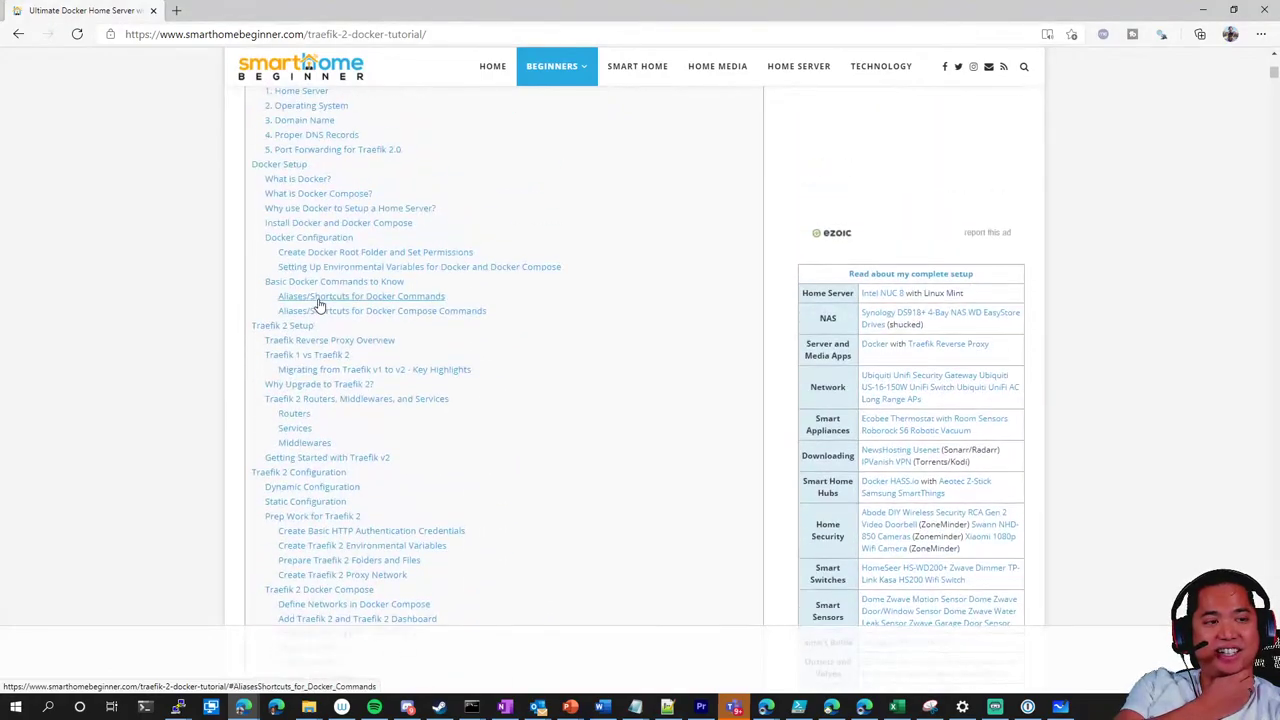
{"action": "scroll", "coordinate": [318, 305], "scroll_direction": "down", "scroll_amount": 2}
{"action": "scroll", "coordinate": [320, 302], "scroll_direction": "up", "scroll_amount": 6}
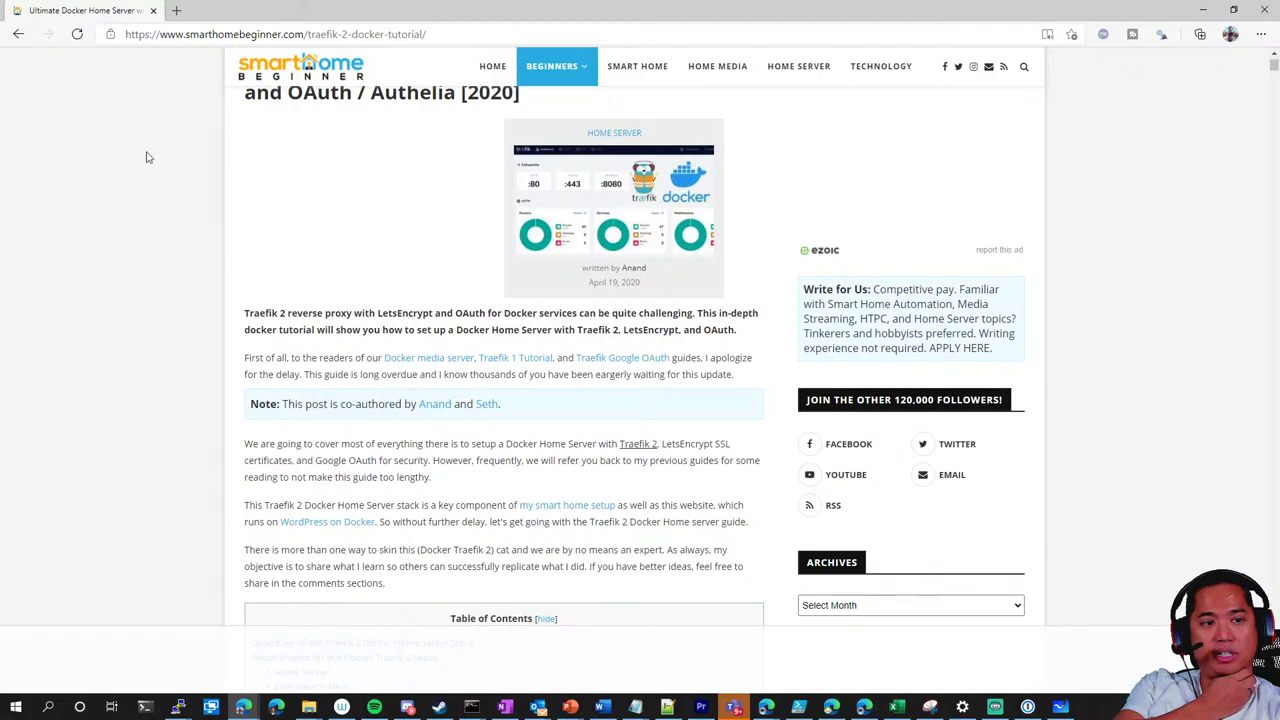
{"action": "left_click", "coordinate": [21, 35]}
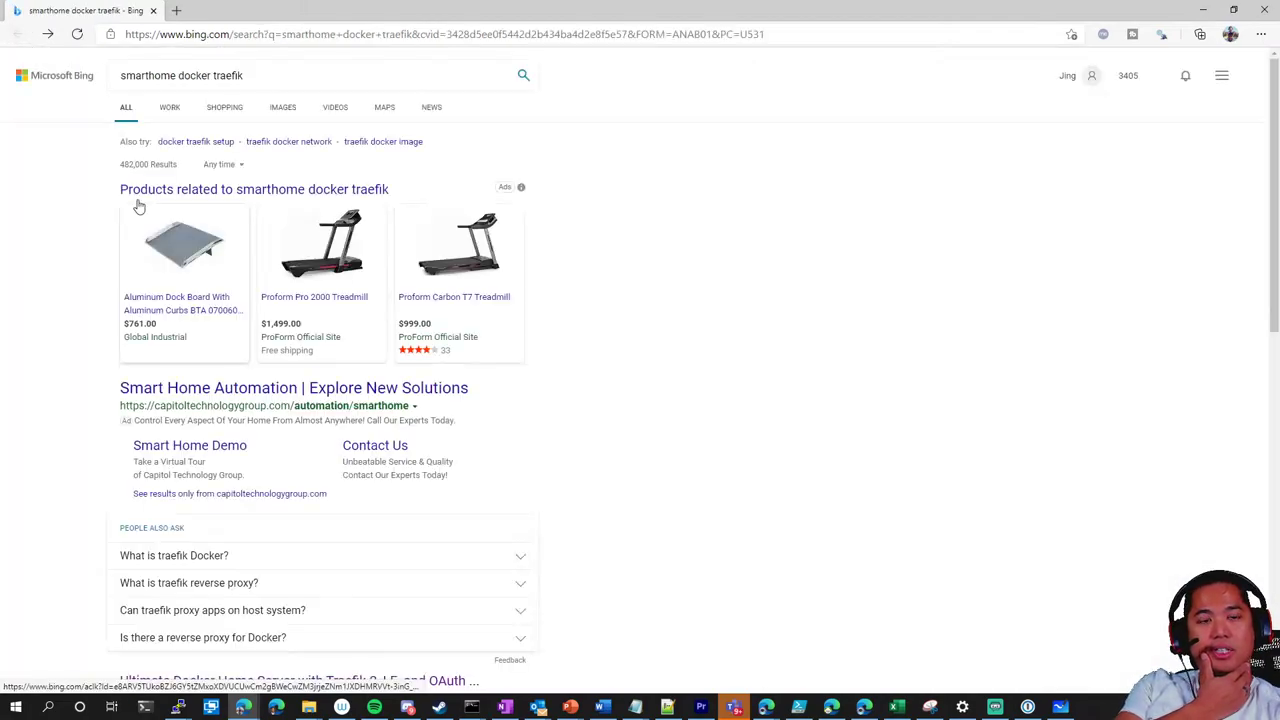
{"action": "left_click", "coordinate": [1203, 10]}
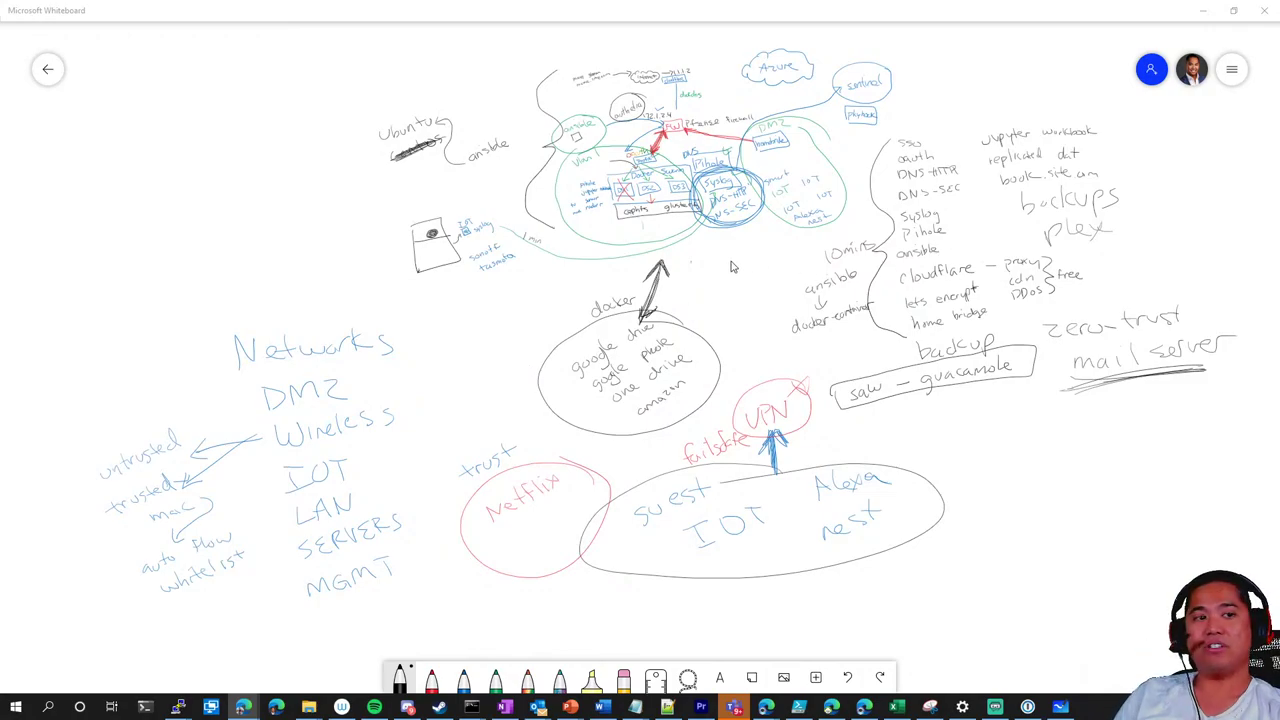
Zoom and pan the homelab diagram to review its notes, then bring Edge back to the front
{"action": "scroll", "coordinate": [730, 272], "scroll_direction": "up", "scroll_amount": 1}
{"action": "scroll", "coordinate": [700, 325], "scroll_direction": "up", "scroll_amount": 1}
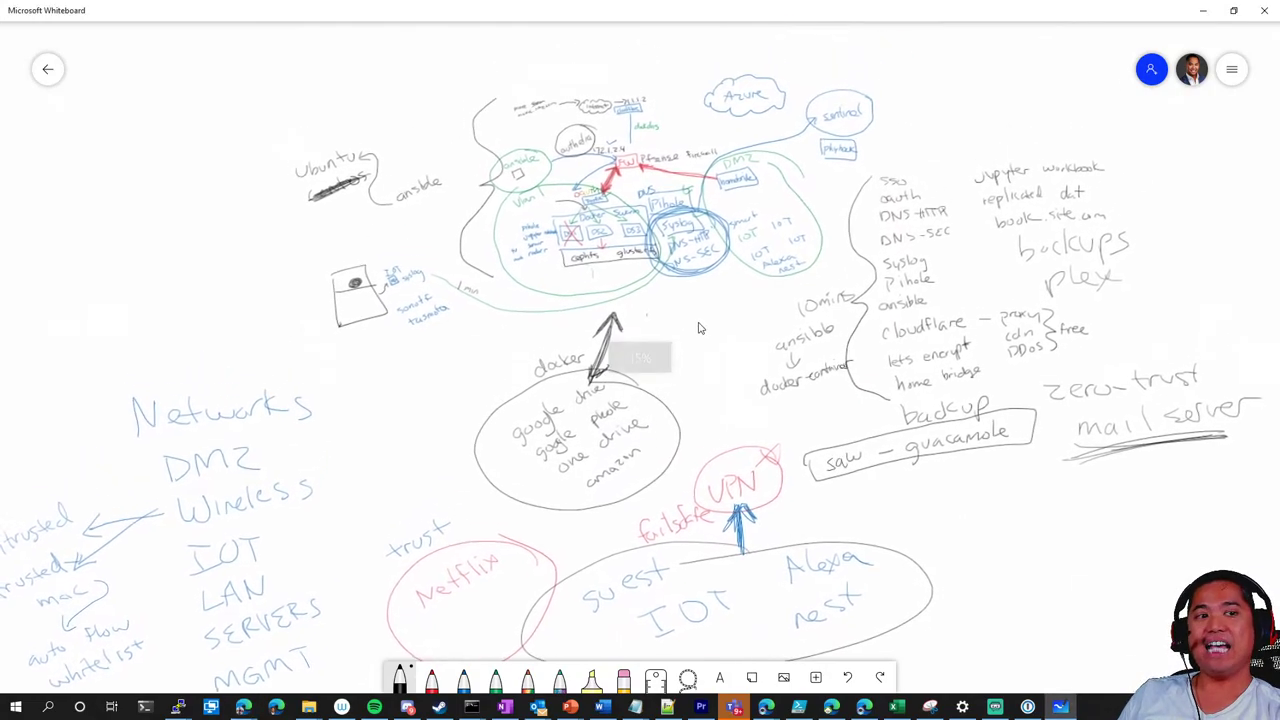
{"action": "scroll", "coordinate": [720, 340], "scroll_direction": "down", "scroll_amount": 1}
{"action": "scroll", "coordinate": [720, 340], "scroll_direction": "left", "scroll_amount": 1}
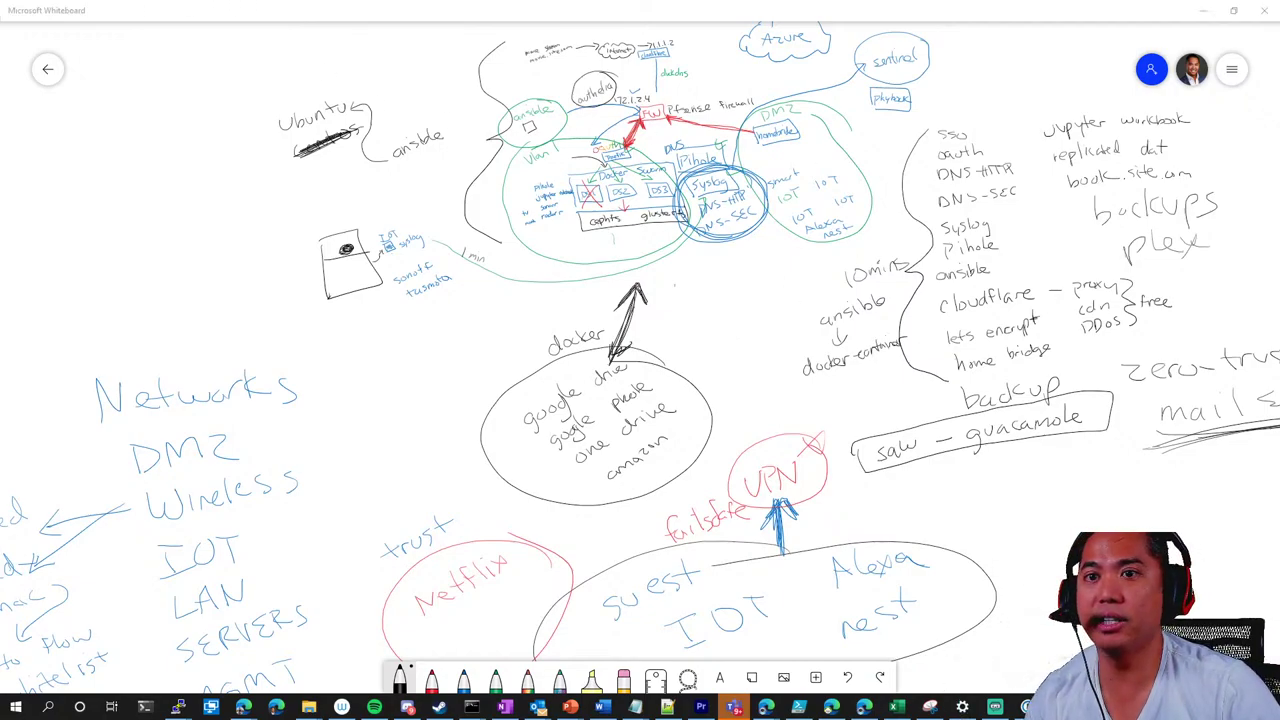
{"action": "left_click", "coordinate": [243, 706]}
Maximize Edge and reopen the Ultimate Docker Home Server tutorial via the earlier 'smart' search
{"action": "key", "text": "super+Up"}
{"action": "type", "text": "w"}
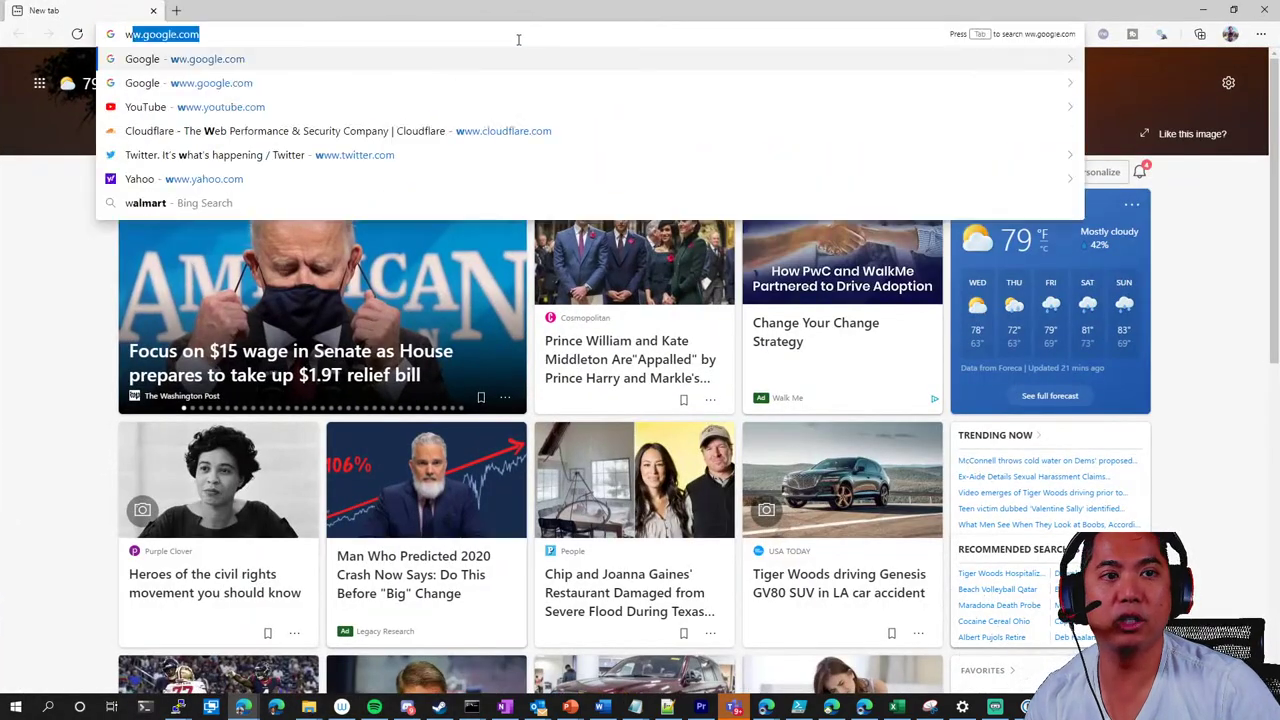
{"action": "type", "text": "ww.google.com"}
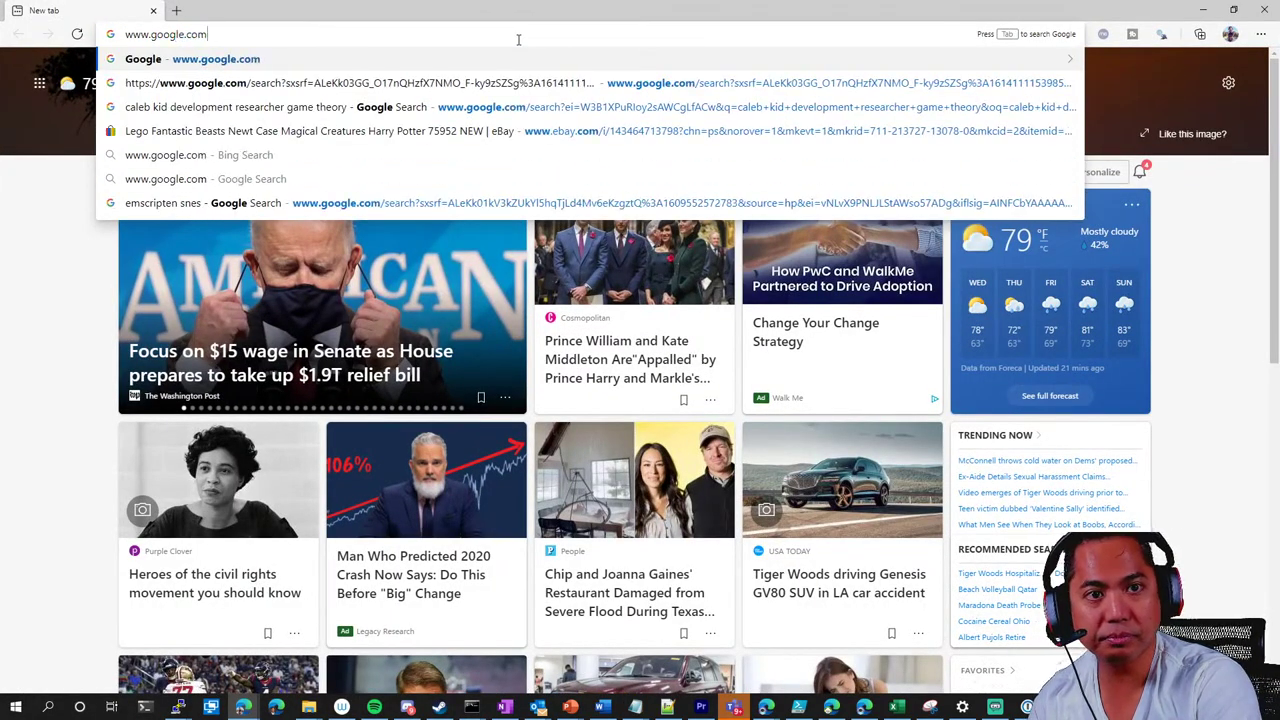
{"action": "key", "text": "Return"}
{"action": "type", "text": "smart"}
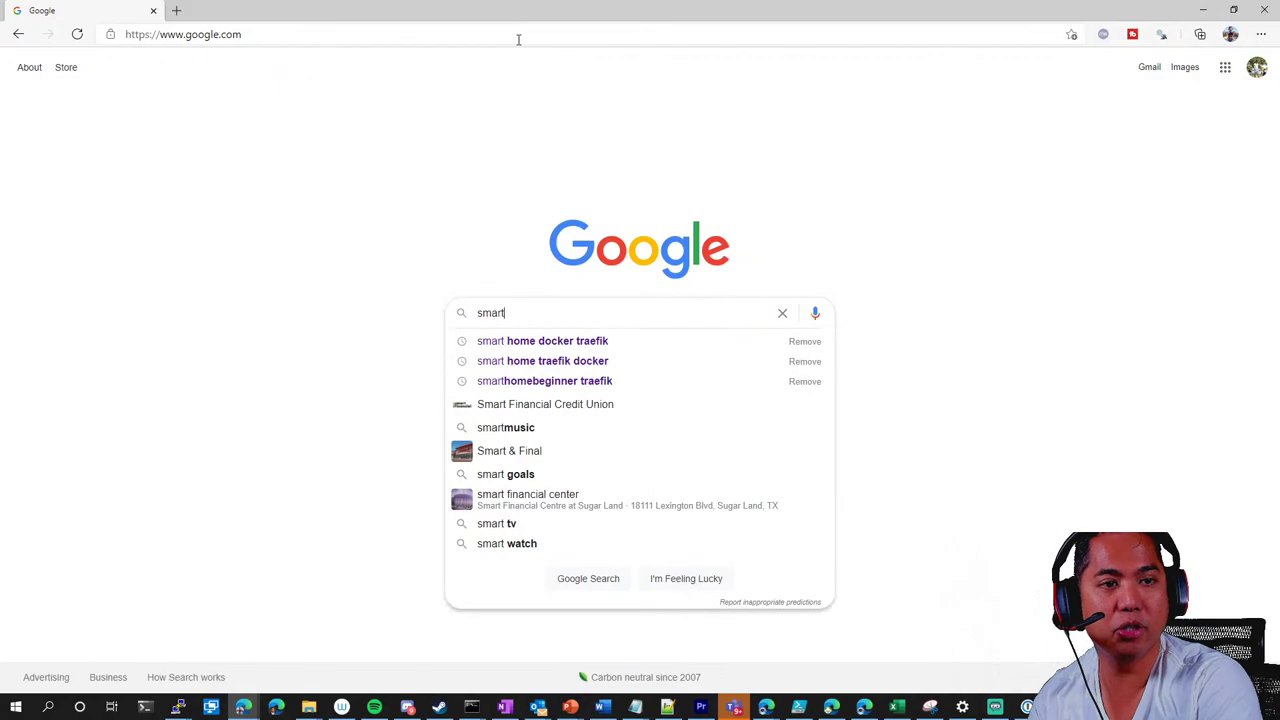
{"action": "key", "text": "Down"}
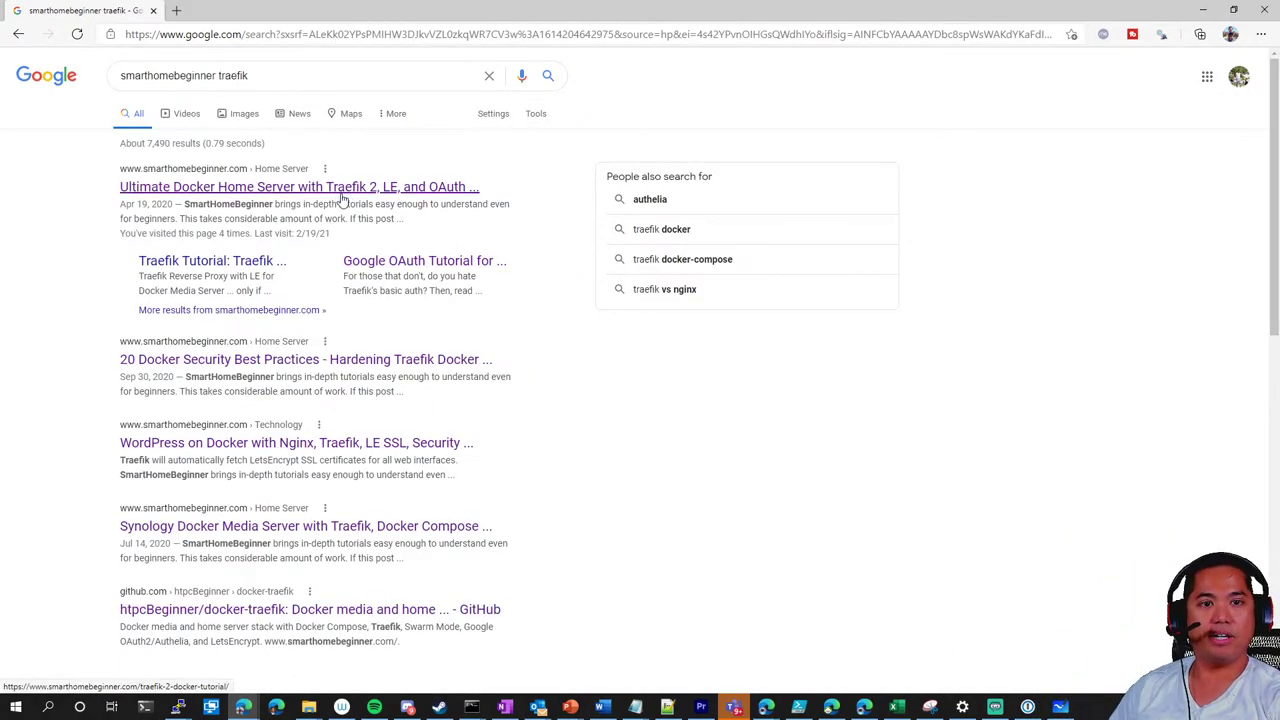
{"action": "left_click", "coordinate": [340, 193]}
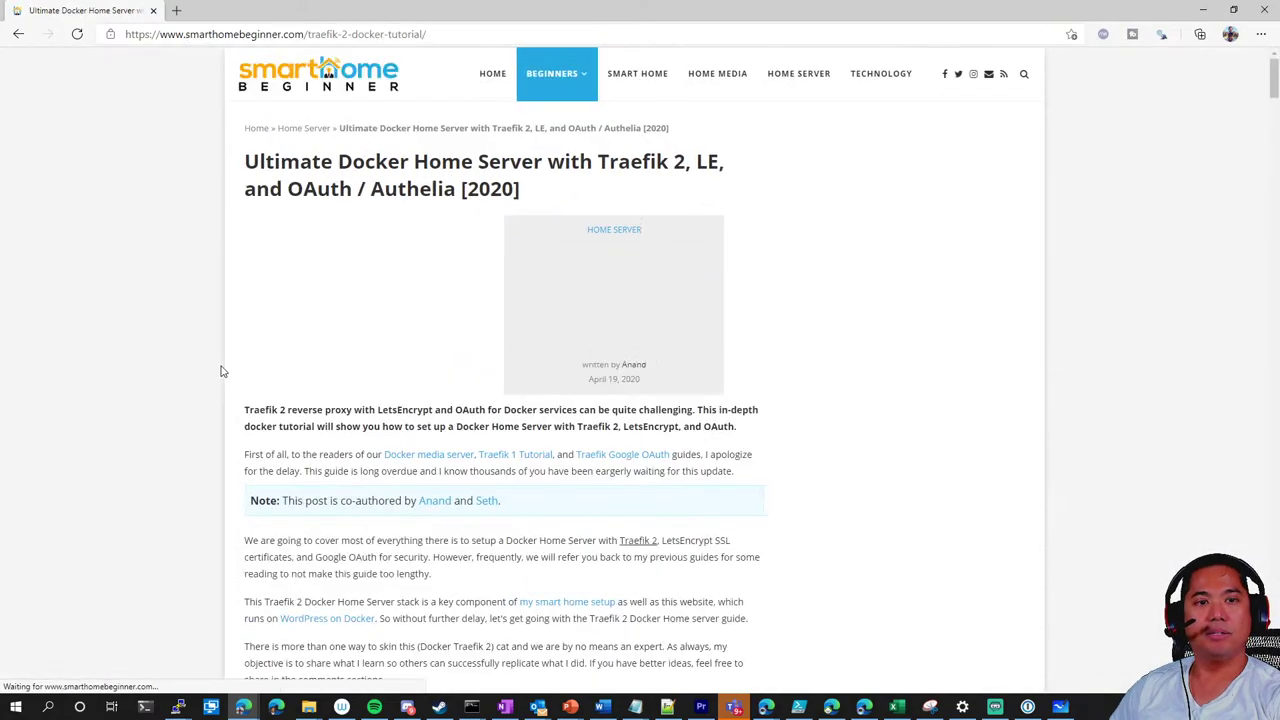
Find 'githu' on the page to reach the GitHub changelog link
{"action": "scroll", "coordinate": [340, 549], "scroll_direction": "down", "scroll_amount": 4}
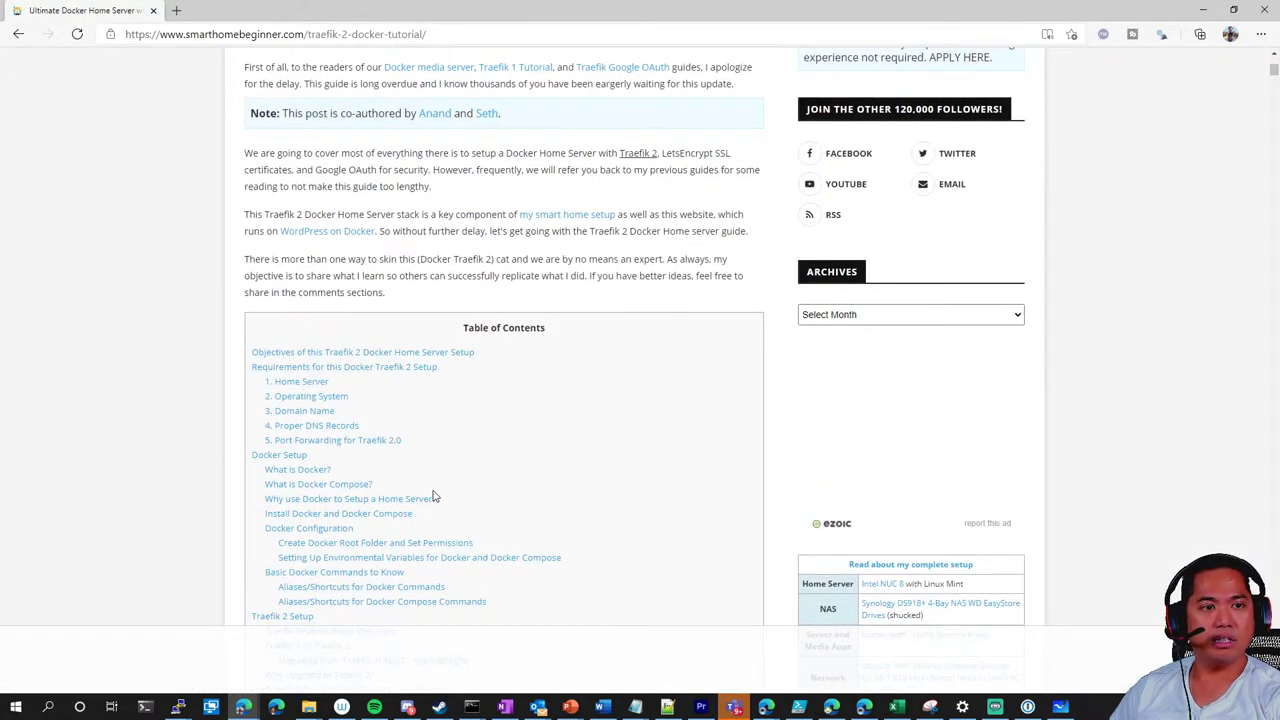
{"action": "scroll", "coordinate": [430, 430], "scroll_direction": "up", "scroll_amount": 1}
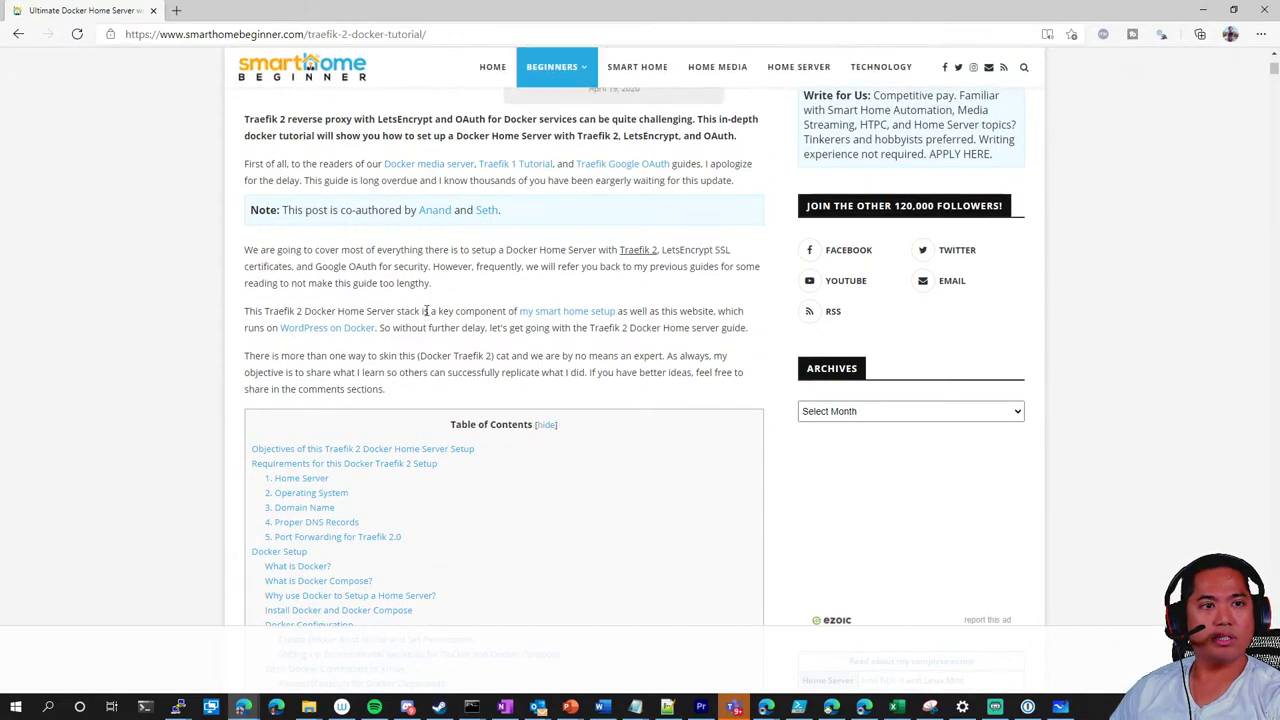
{"action": "key", "text": "ctrl+f"}
{"action": "type", "text": "githu"}
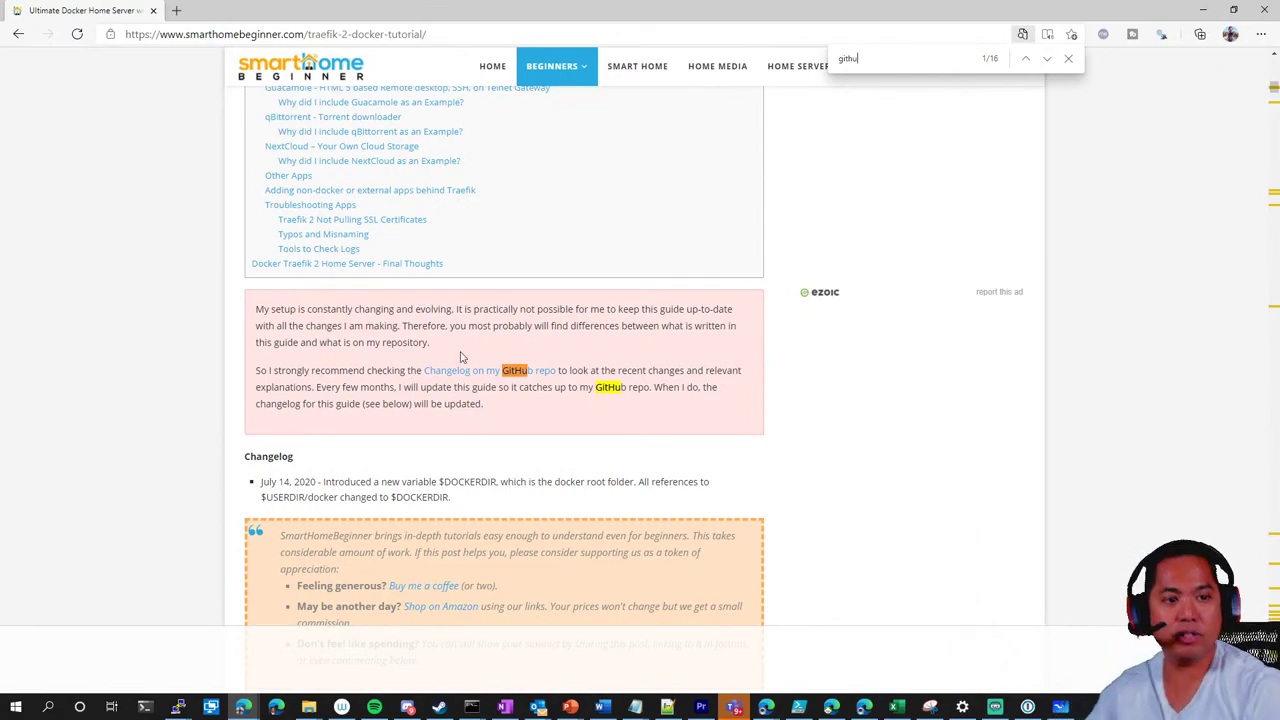
Open the GitHub changelog linked from the article and skim it
{"action": "left_click", "coordinate": [462, 373]}
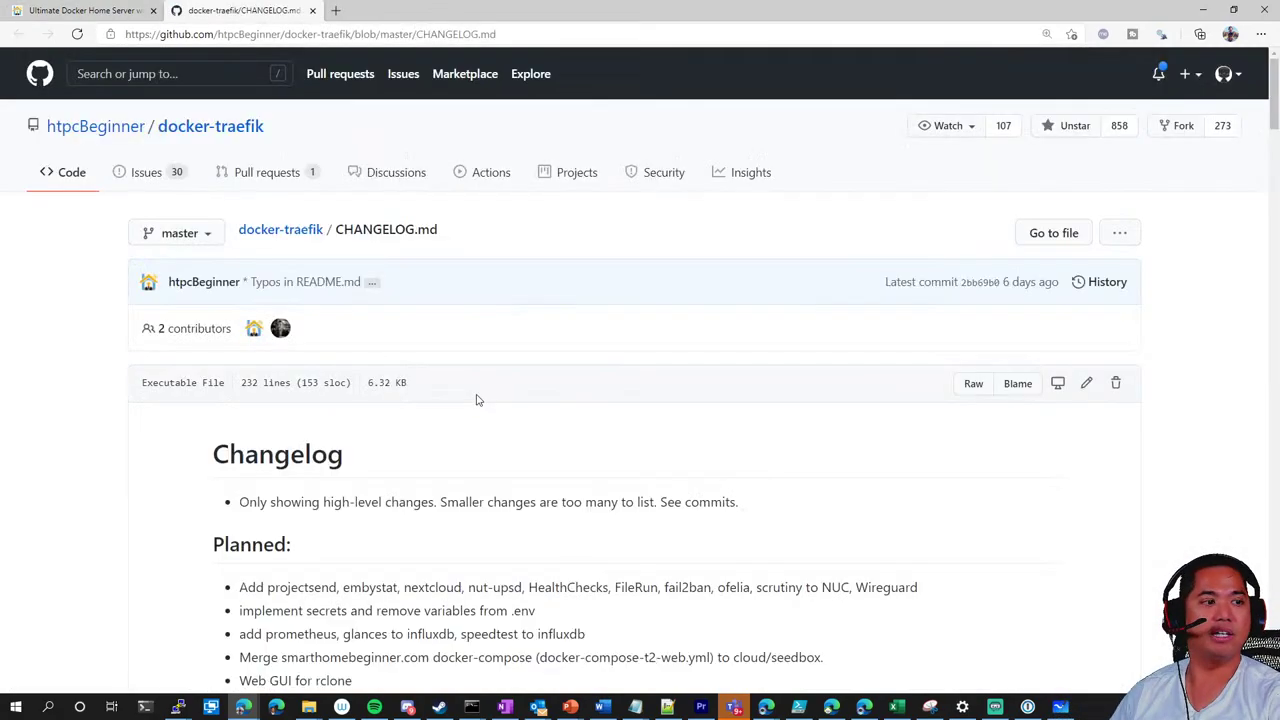
{"action": "scroll", "coordinate": [472, 385], "scroll_direction": "down", "scroll_amount": 2}
{"action": "scroll", "coordinate": [420, 360], "scroll_direction": "up", "scroll_amount": 2}
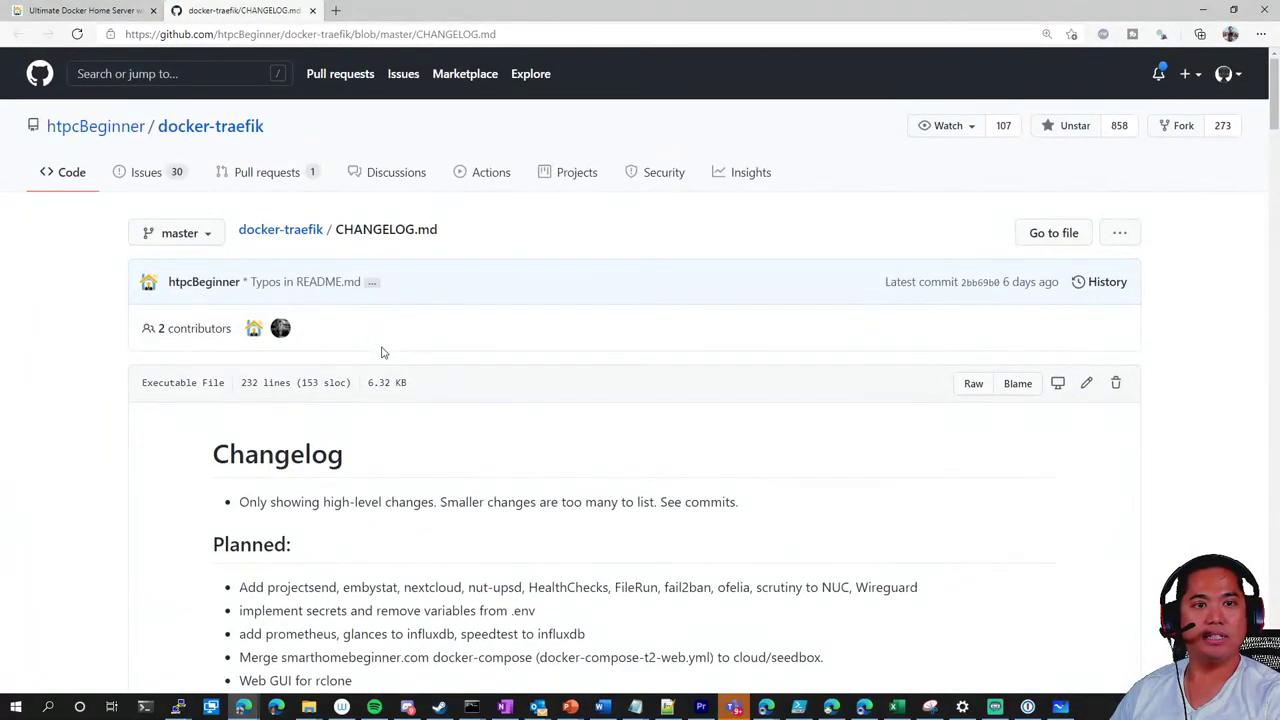
Browse the docker-traefik repository file list and open .env.example
{"action": "left_click", "coordinate": [288, 233]}
{"action": "scroll", "coordinate": [304, 364], "scroll_direction": "down", "scroll_amount": 1}
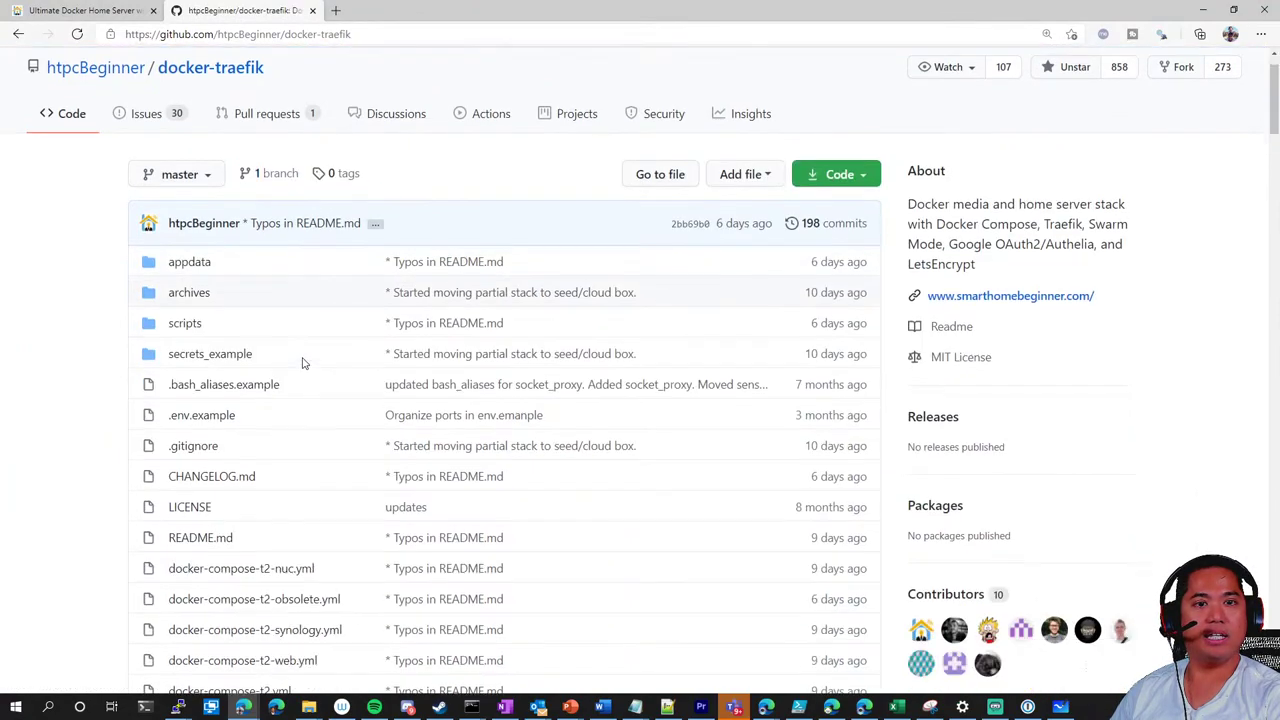
{"action": "scroll", "coordinate": [304, 364], "scroll_direction": "down", "scroll_amount": 3}
{"action": "scroll", "coordinate": [306, 354], "scroll_direction": "up", "scroll_amount": 1}
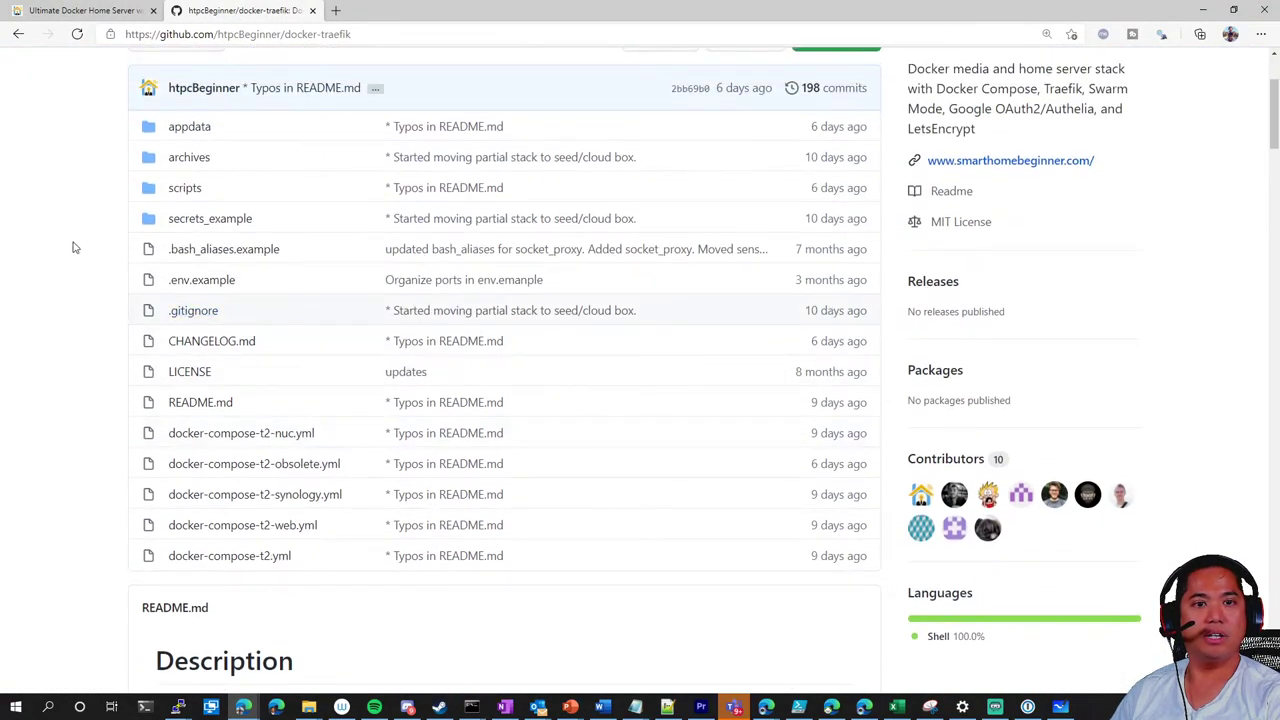
{"action": "scroll", "coordinate": [73, 247], "scroll_direction": "up", "scroll_amount": 2}
{"action": "scroll", "coordinate": [75, 248], "scroll_direction": "down", "scroll_amount": 2}
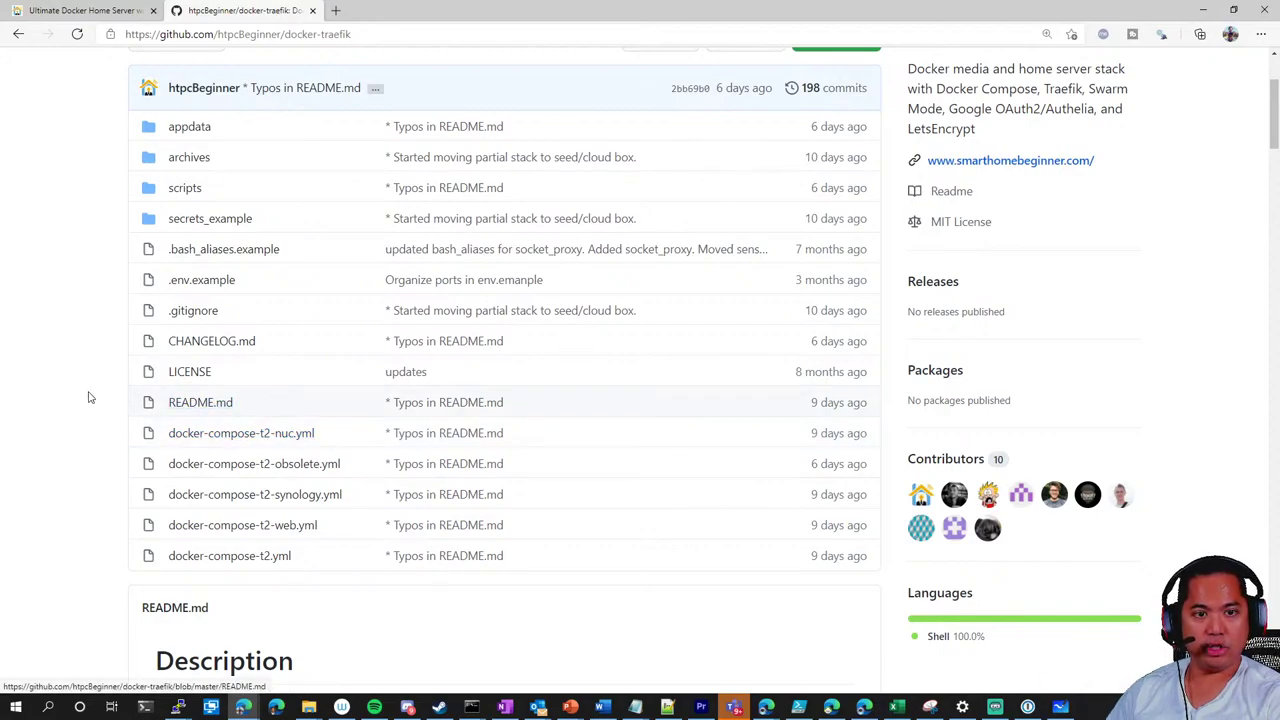
{"action": "scroll", "coordinate": [88, 396], "scroll_direction": "down", "scroll_amount": 2}
{"action": "scroll", "coordinate": [88, 393], "scroll_direction": "up", "scroll_amount": 2}
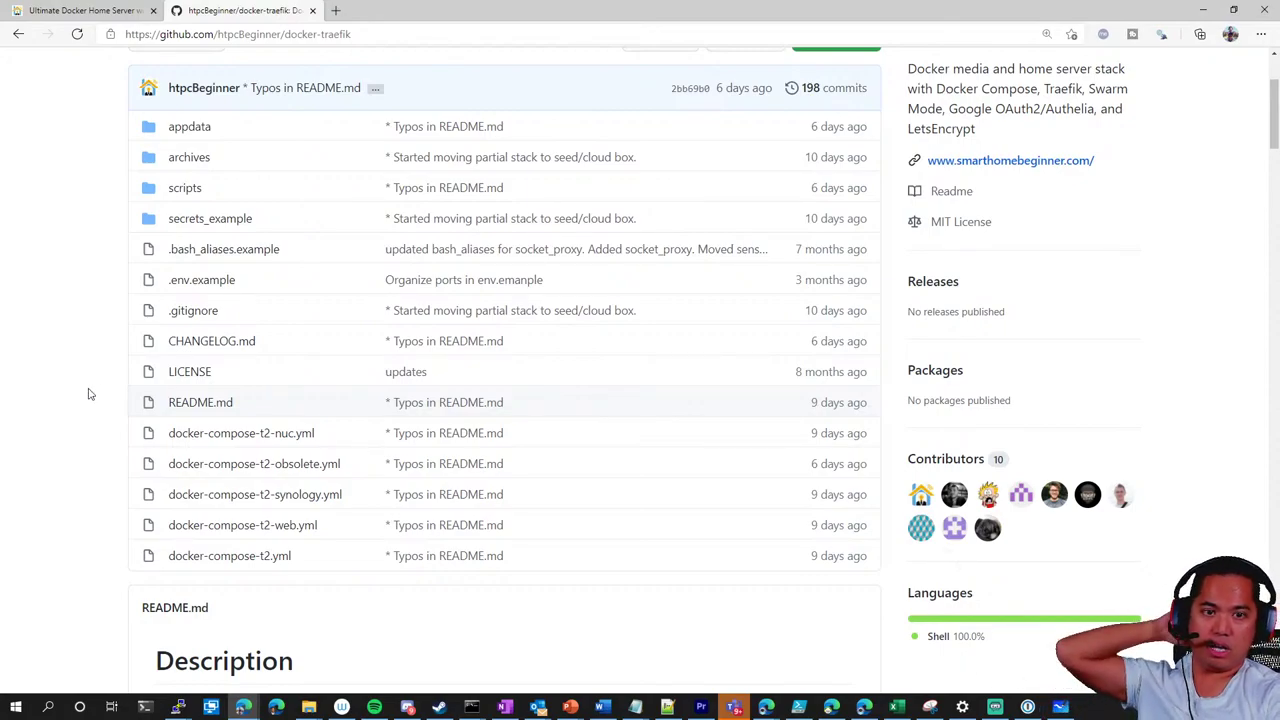
{"action": "left_click", "coordinate": [214, 285]}
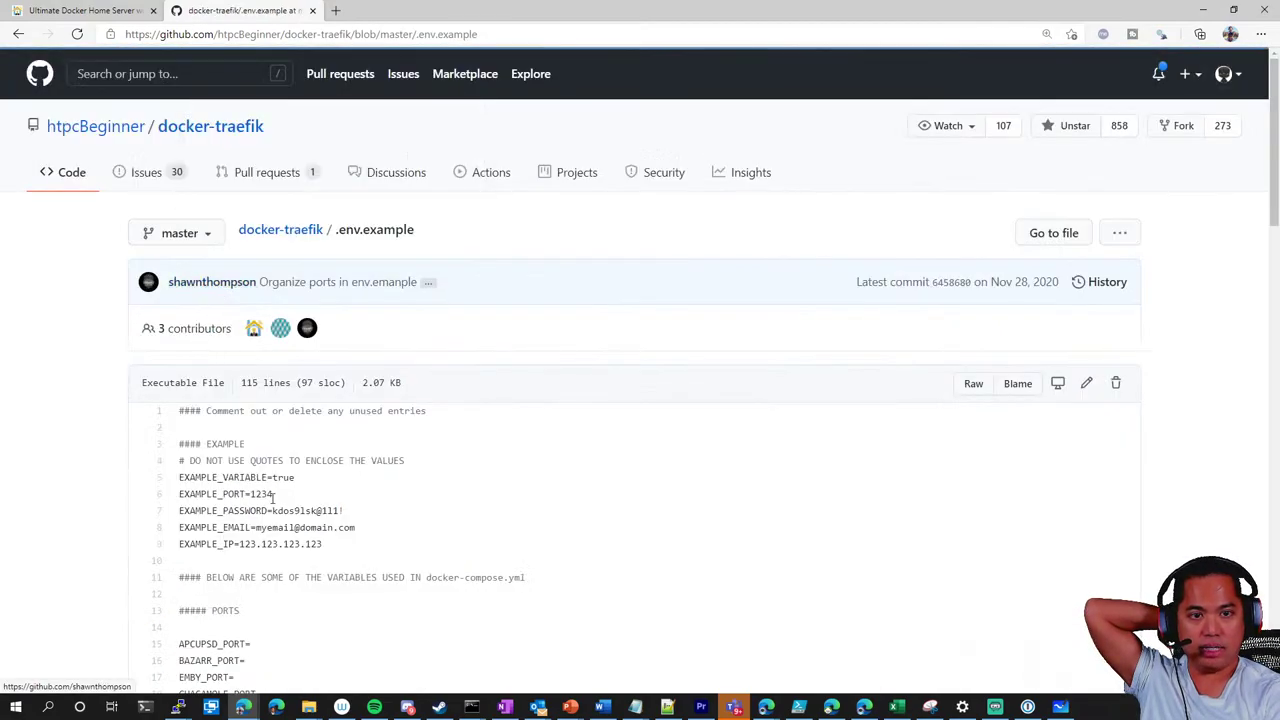
Read .env.example down to the PLEX section and back to the top, then return to the file list
{"action": "scroll", "coordinate": [337, 531], "scroll_direction": "down", "scroll_amount": 3}
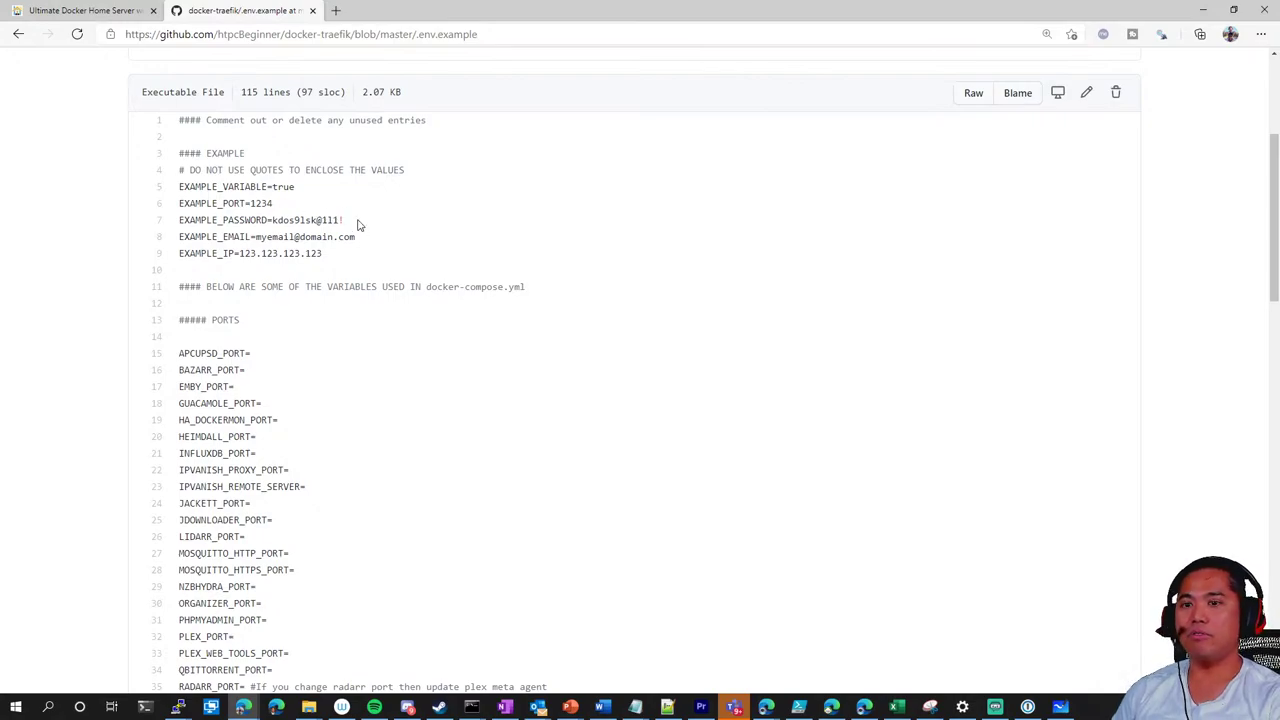
{"action": "scroll", "coordinate": [280, 418], "scroll_direction": "down", "scroll_amount": 9}
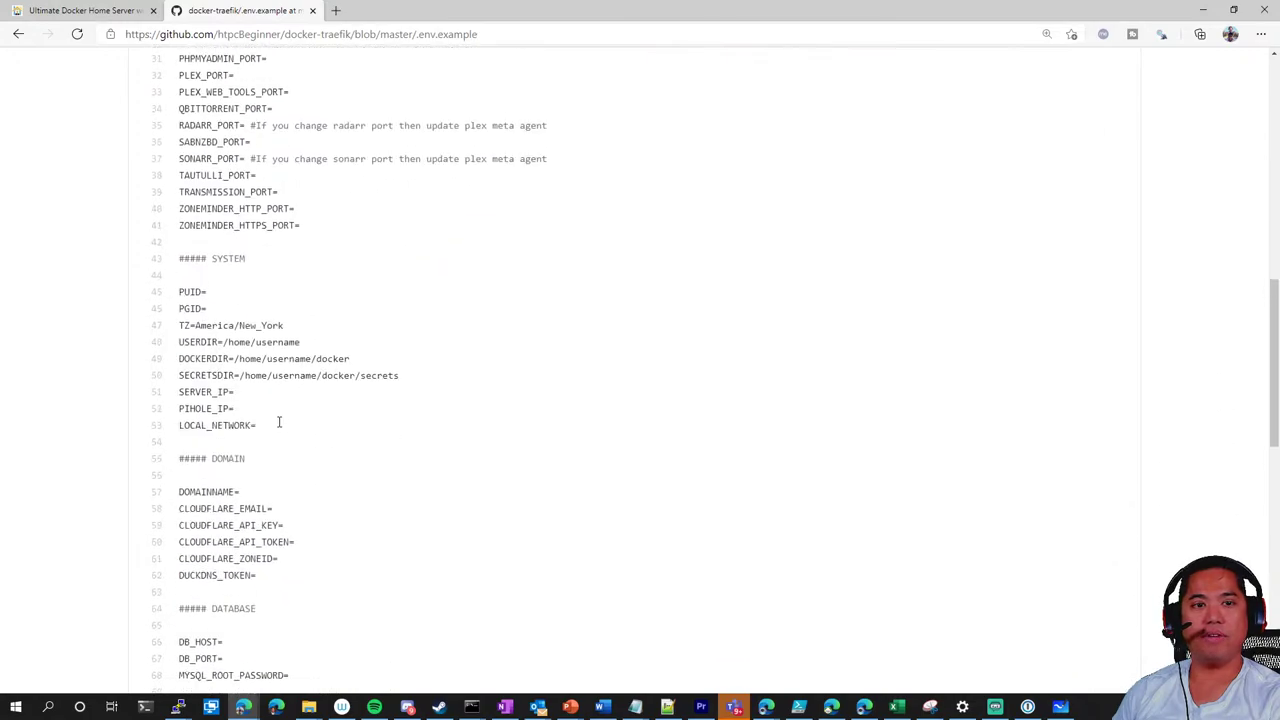
{"action": "scroll", "coordinate": [280, 418], "scroll_direction": "up", "scroll_amount": 11}
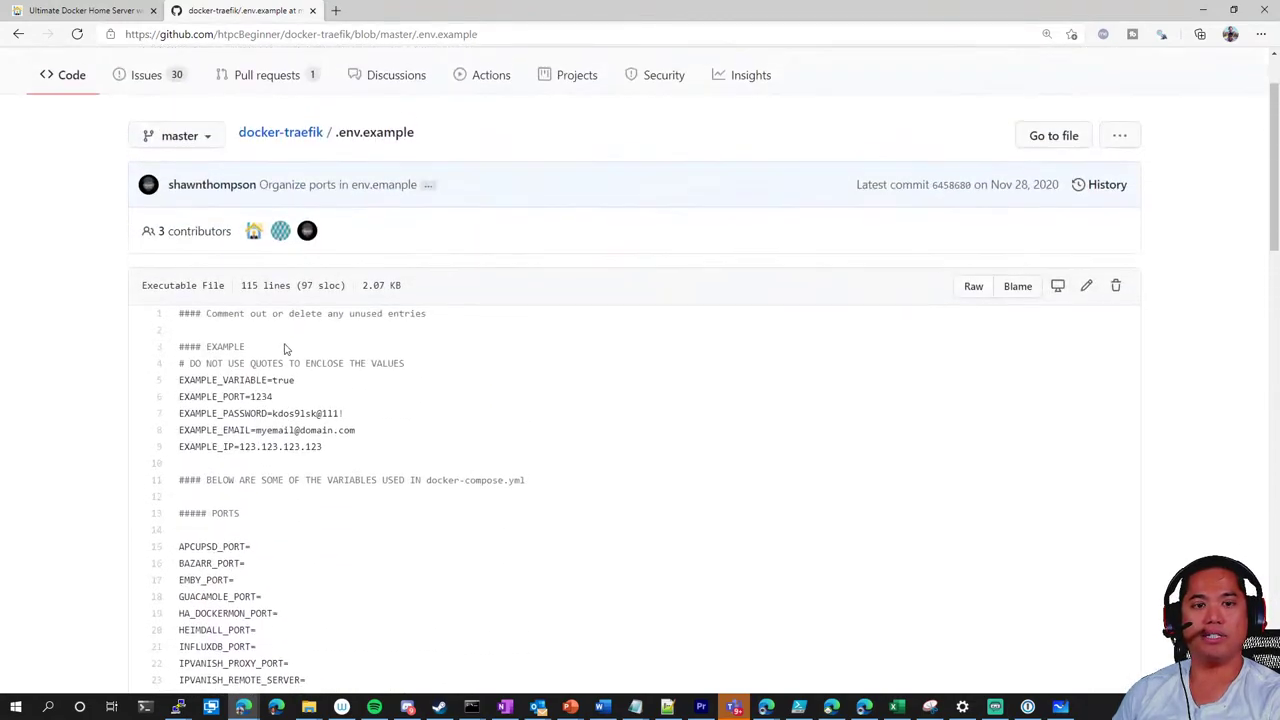
{"action": "scroll", "coordinate": [309, 429], "scroll_direction": "down", "scroll_amount": 3}
{"action": "scroll", "coordinate": [320, 434], "scroll_direction": "down", "scroll_amount": 2}
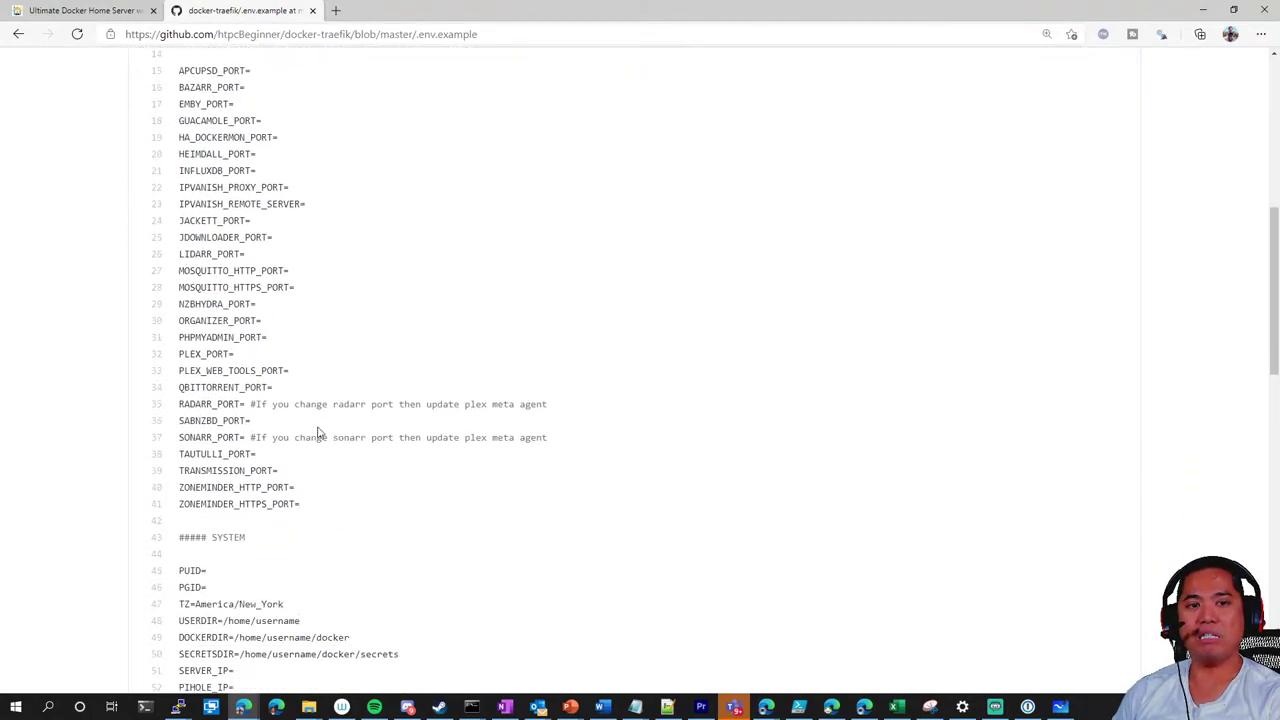
{"action": "scroll", "coordinate": [320, 434], "scroll_direction": "up", "scroll_amount": 2}
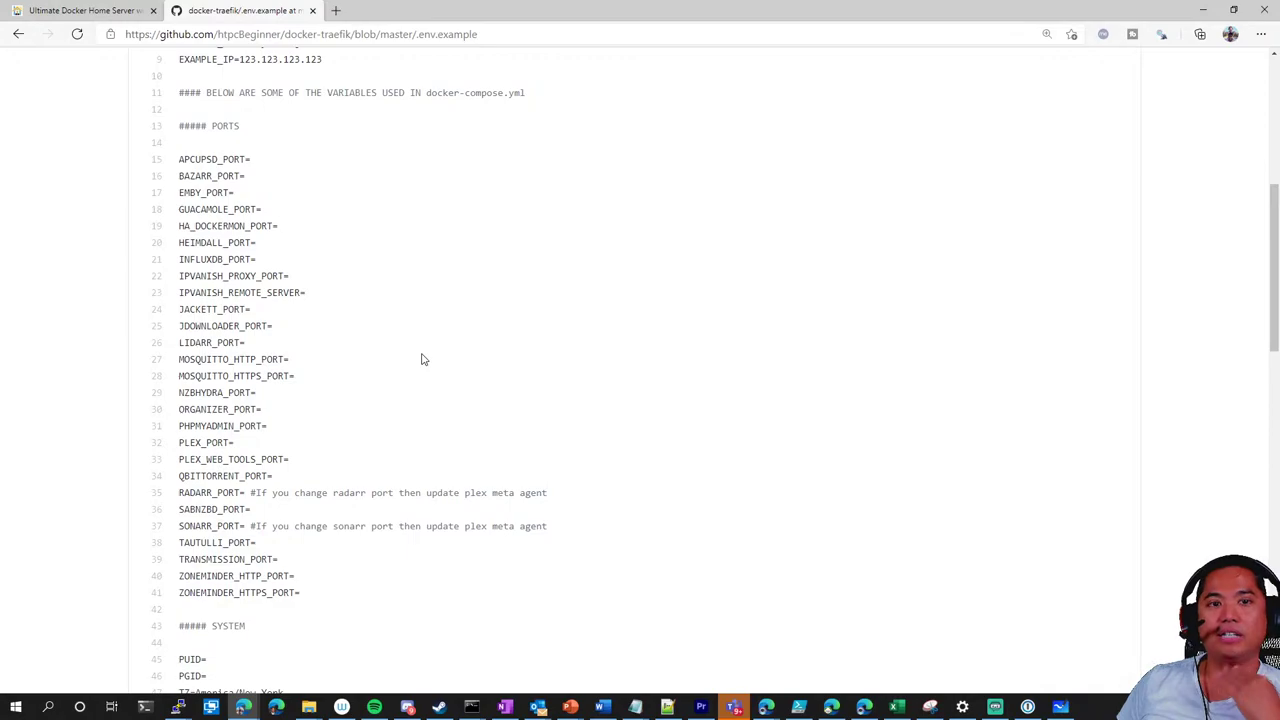
{"action": "scroll", "coordinate": [454, 287], "scroll_direction": "down", "scroll_amount": 6}
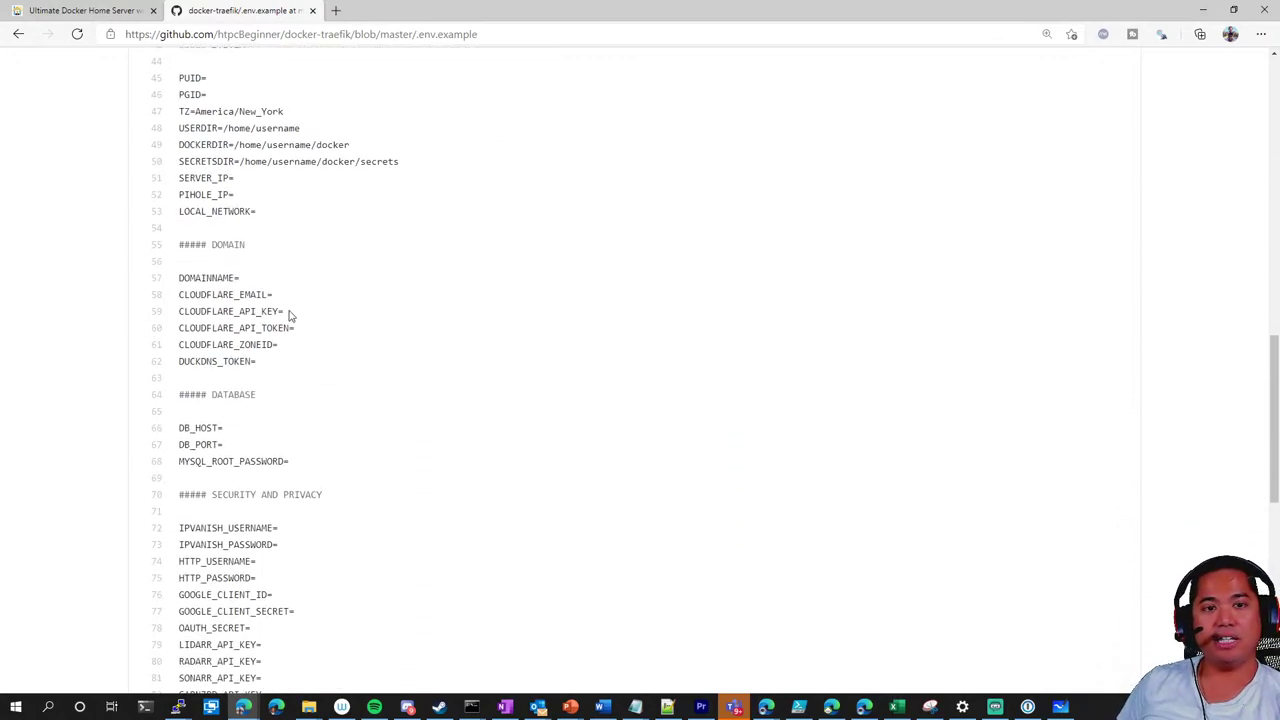
{"action": "scroll", "coordinate": [277, 325], "scroll_direction": "down", "scroll_amount": 7}
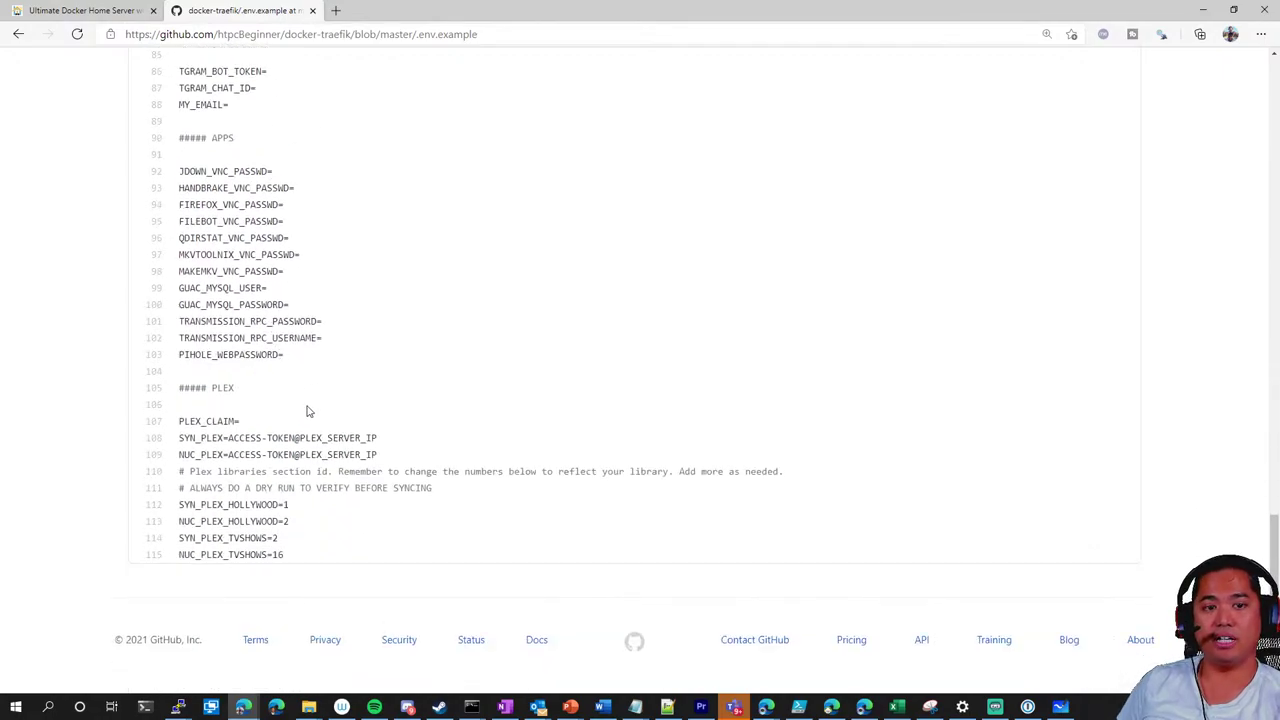
{"action": "scroll", "coordinate": [300, 428], "scroll_direction": "up", "scroll_amount": 15}
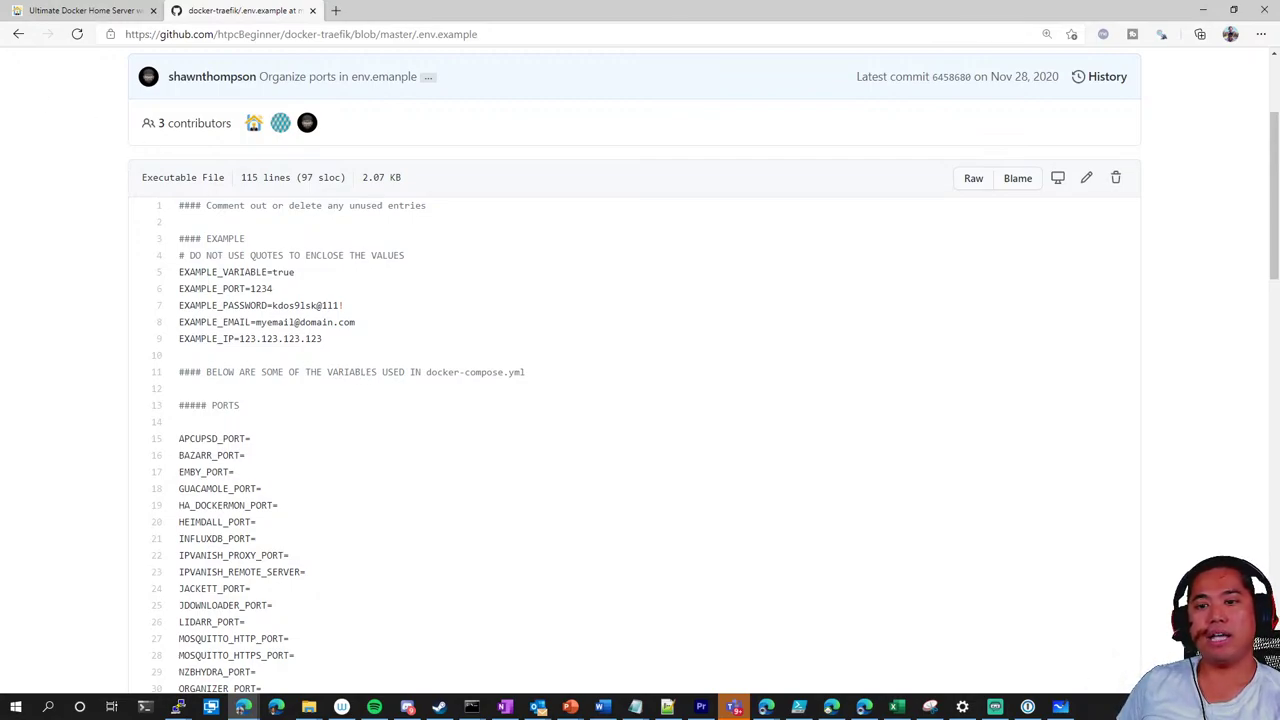
{"action": "left_click", "coordinate": [18, 34]}
Open docker-compose-t2-nuc.yml and select its Intel NUC comment lines 7-8
{"action": "scroll", "coordinate": [80, 354], "scroll_direction": "down", "scroll_amount": 3}
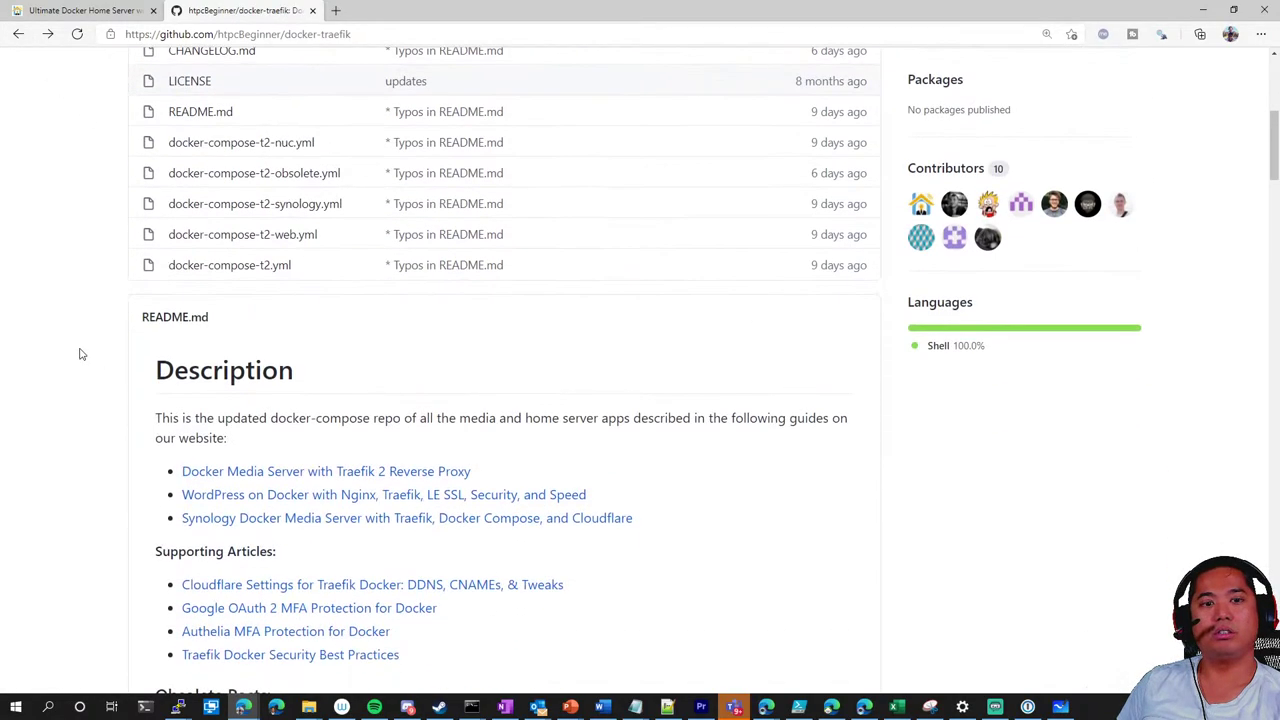
{"action": "scroll", "coordinate": [80, 354], "scroll_direction": "down", "scroll_amount": 5}
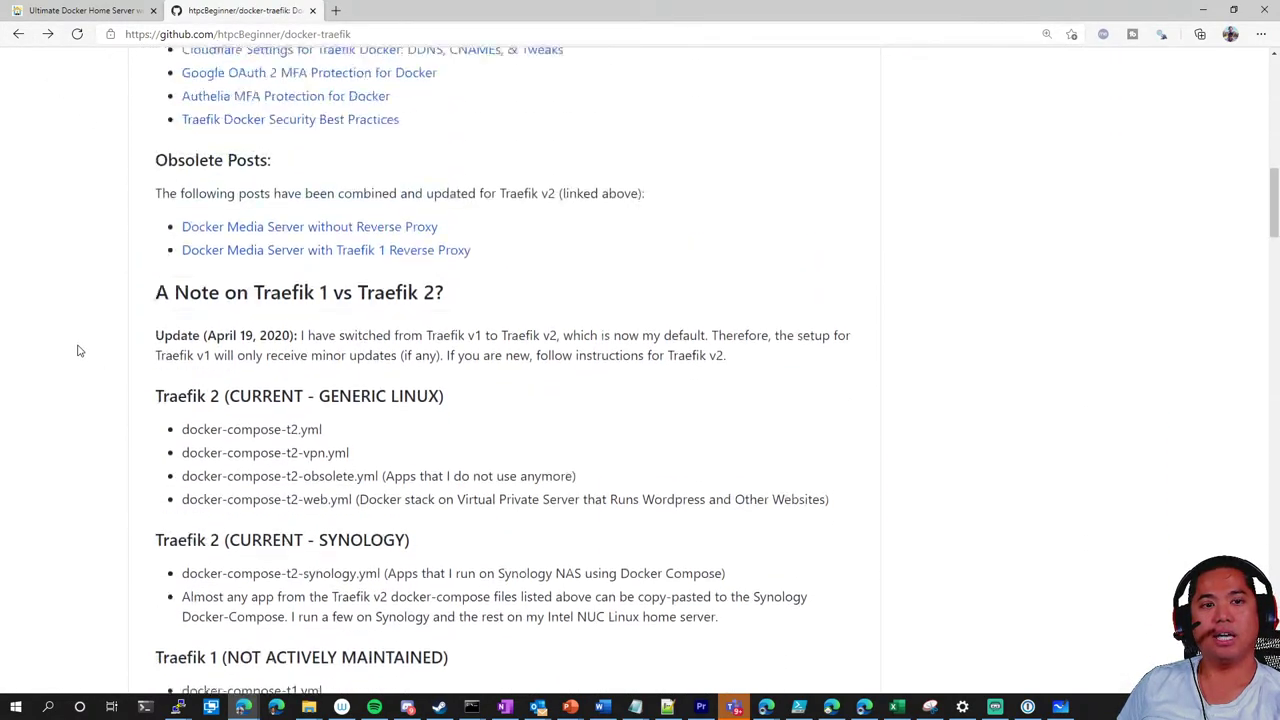
{"action": "scroll", "coordinate": [80, 351], "scroll_direction": "up", "scroll_amount": 6}
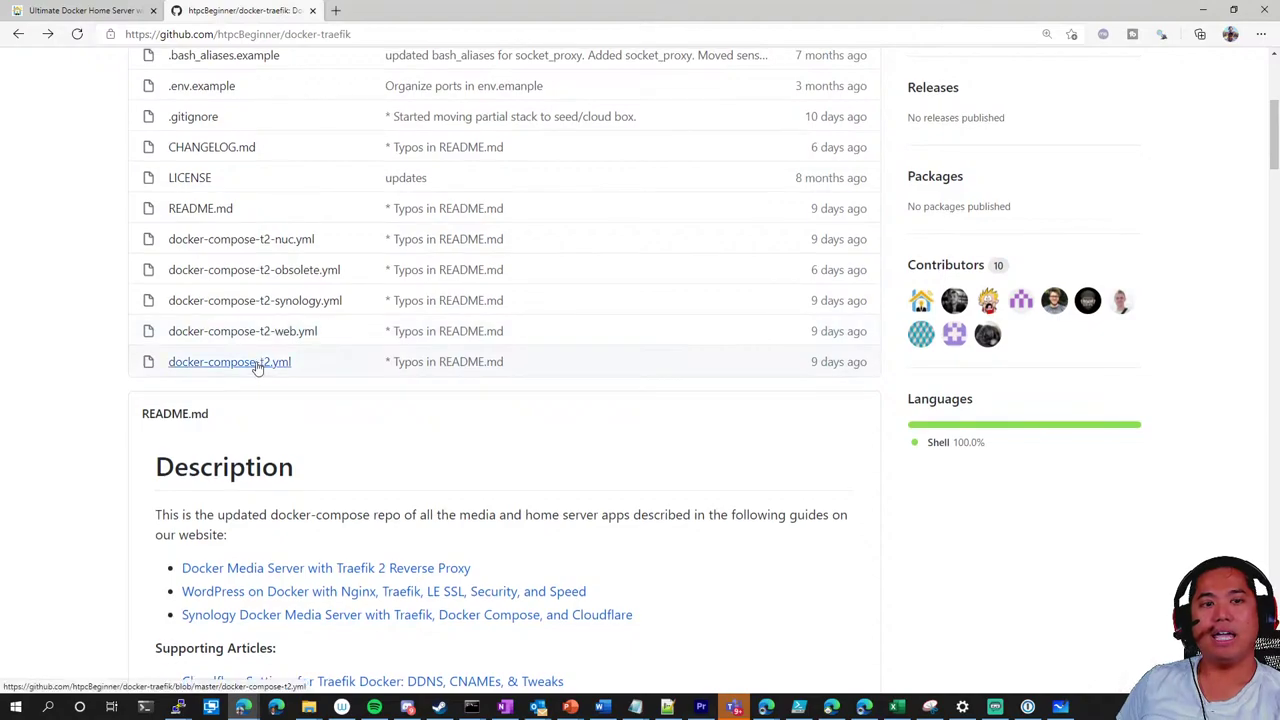
{"action": "scroll", "coordinate": [276, 290], "scroll_direction": "down", "scroll_amount": 1}
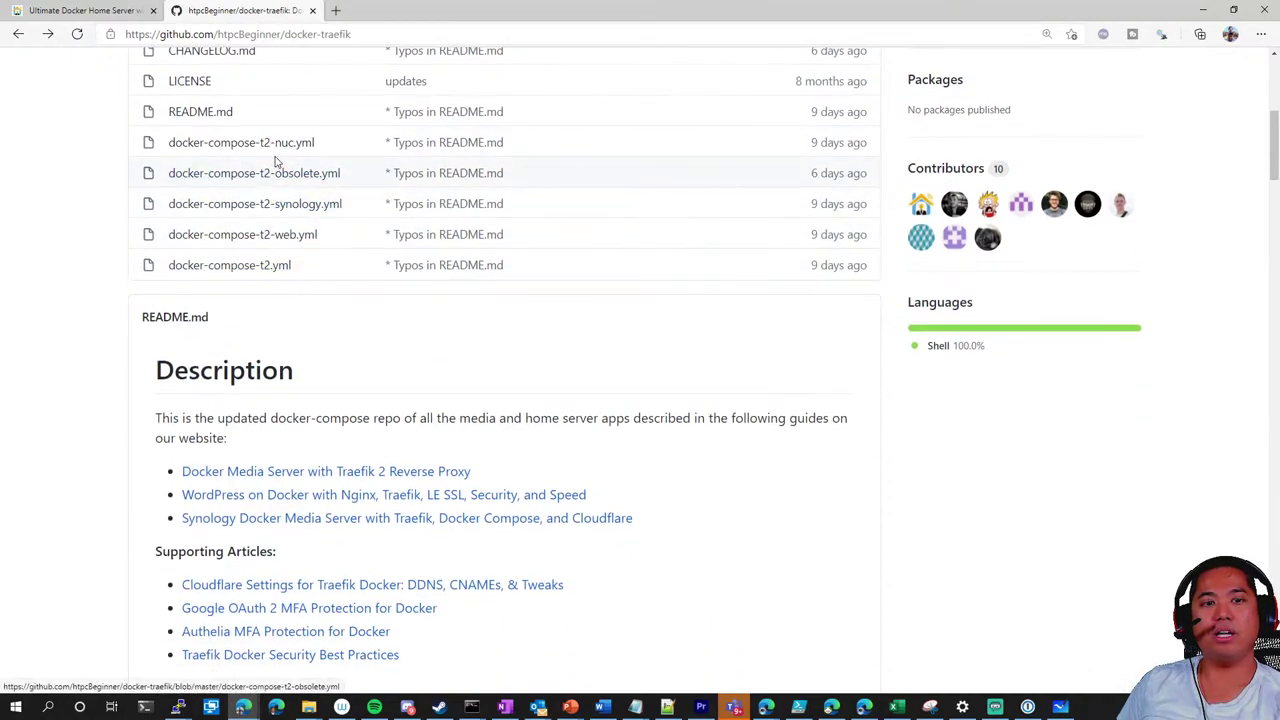
{"action": "left_click", "coordinate": [274, 143]}
{"action": "scroll", "coordinate": [118, 338], "scroll_direction": "down", "scroll_amount": 2}
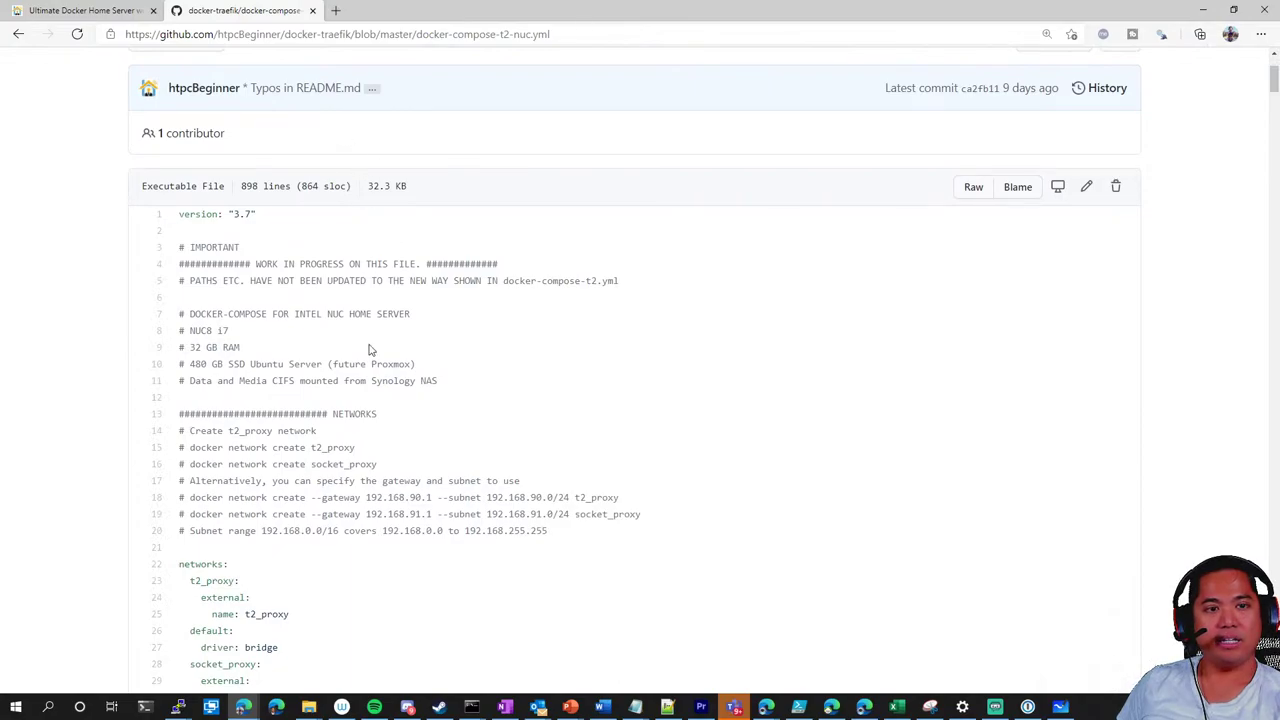
{"action": "scroll", "coordinate": [369, 349], "scroll_direction": "down", "scroll_amount": 1}
{"action": "left_click_drag", "start_coordinate": [226, 232], "coordinate": [134, 222]}
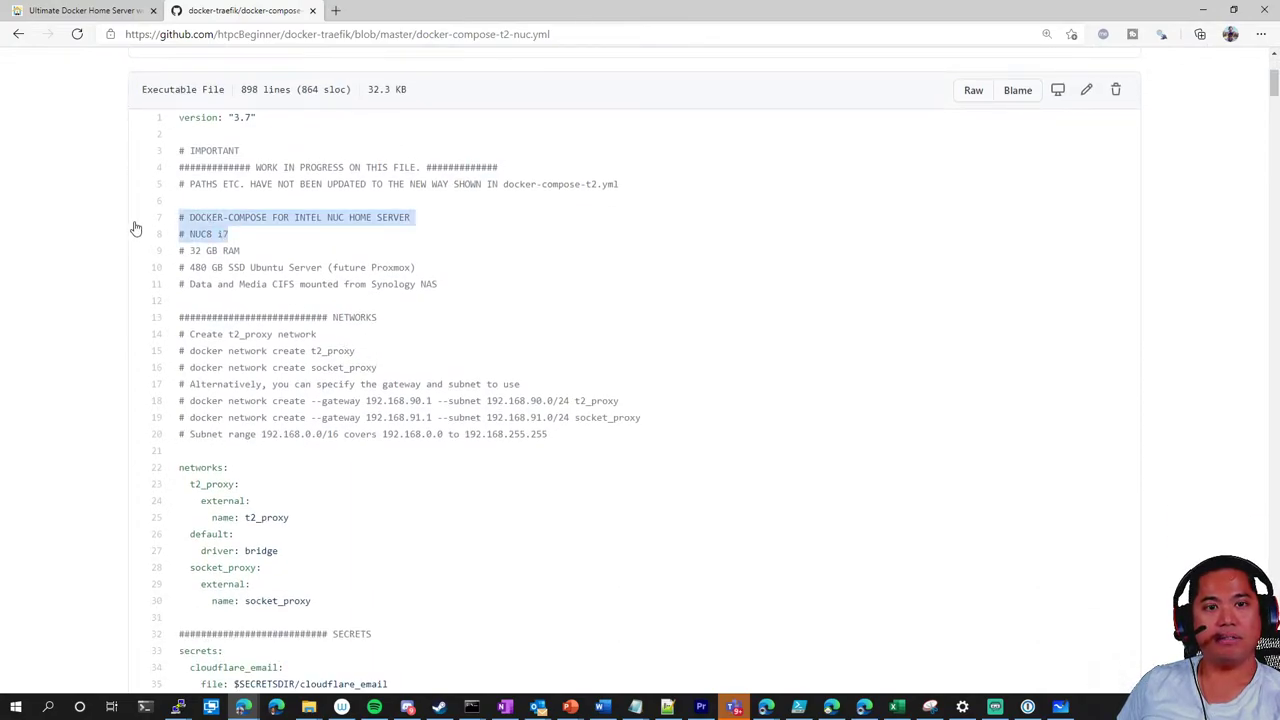
Go back to the file list and open docker-compose-t2.yml
{"action": "left_click", "coordinate": [18, 34]}
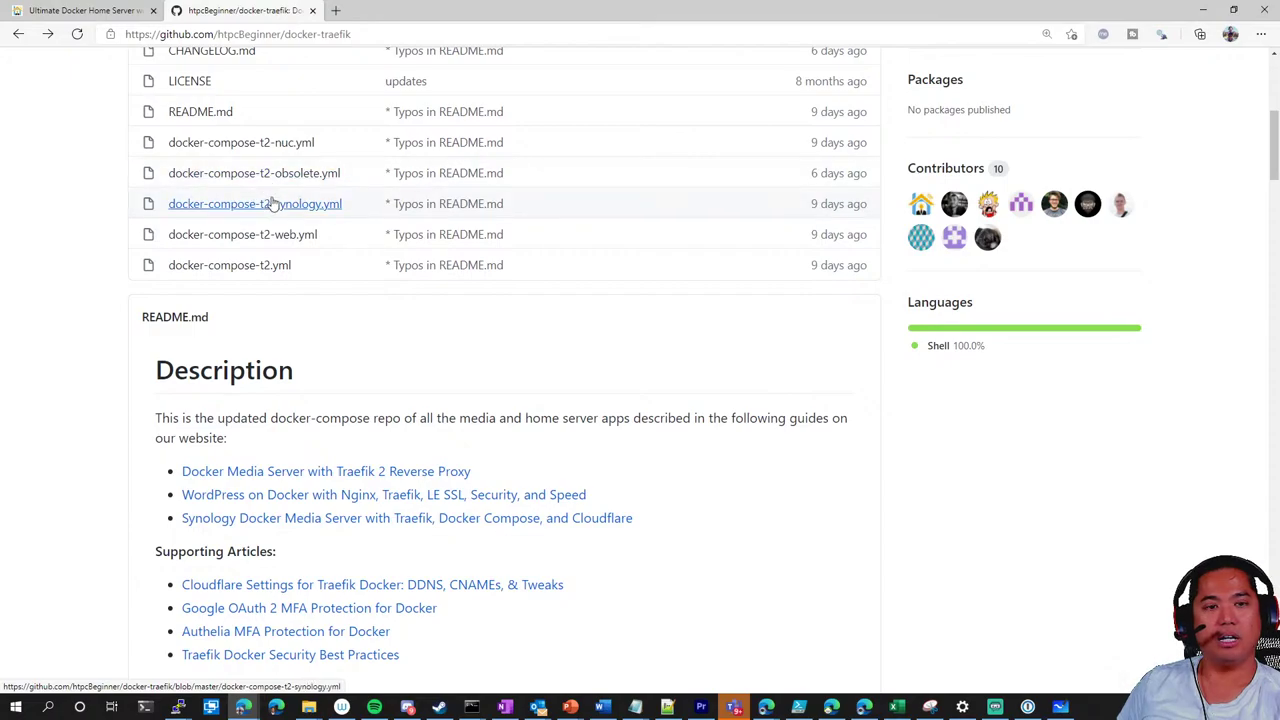
{"action": "left_click", "coordinate": [268, 268]}
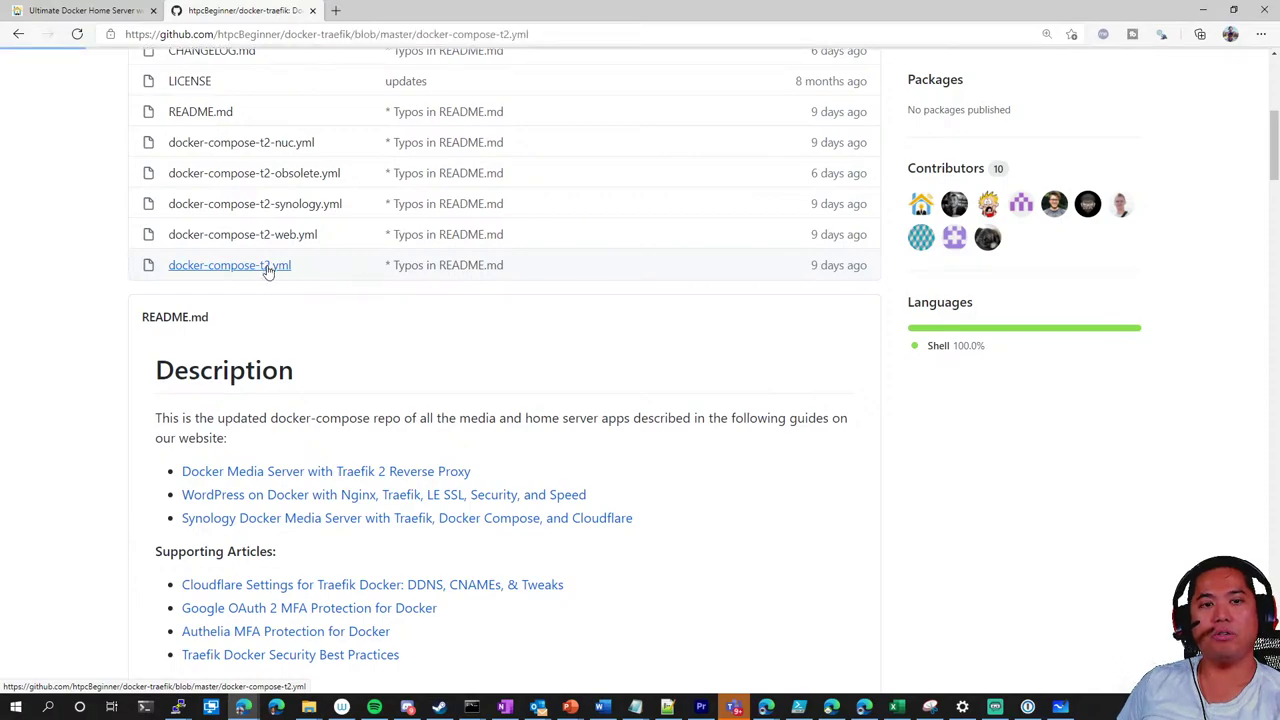
{"action": "scroll", "coordinate": [466, 382], "scroll_direction": "down", "scroll_amount": 3}
{"action": "scroll", "coordinate": [466, 382], "scroll_direction": "down", "scroll_amount": 1}
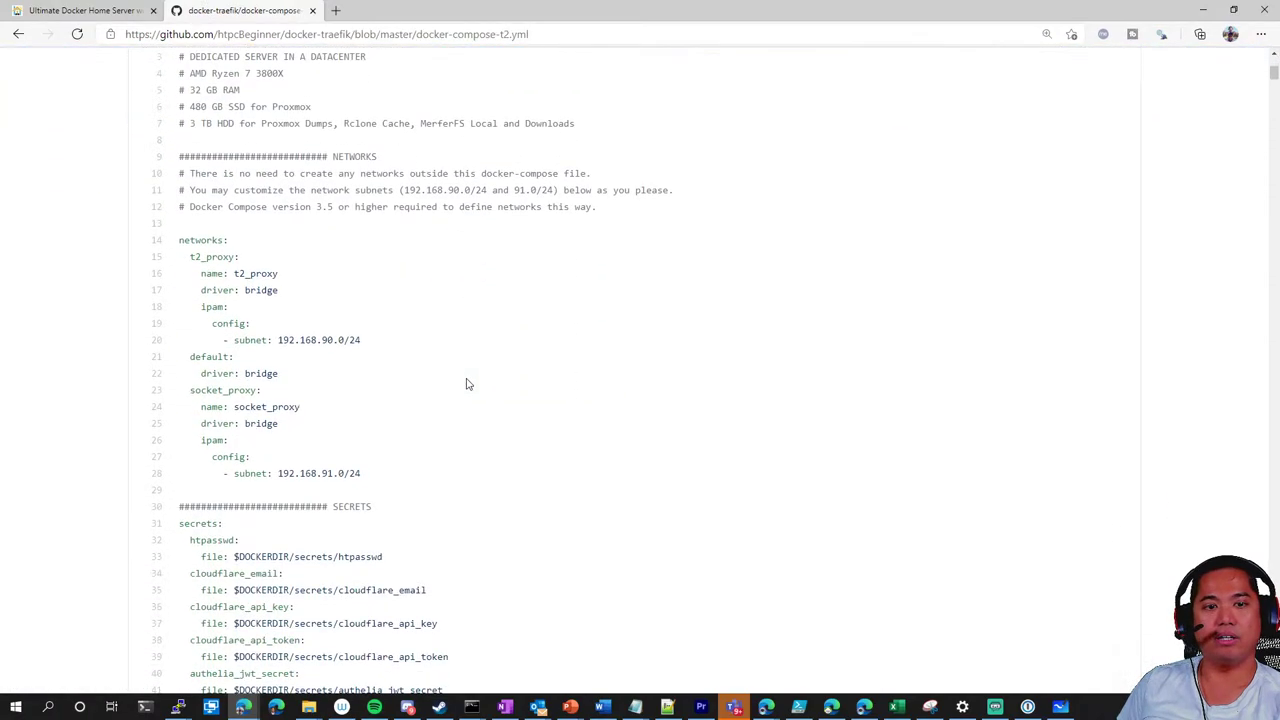
{"action": "scroll", "coordinate": [466, 381], "scroll_direction": "up", "scroll_amount": 2}
{"action": "left_click", "coordinate": [18, 34]}
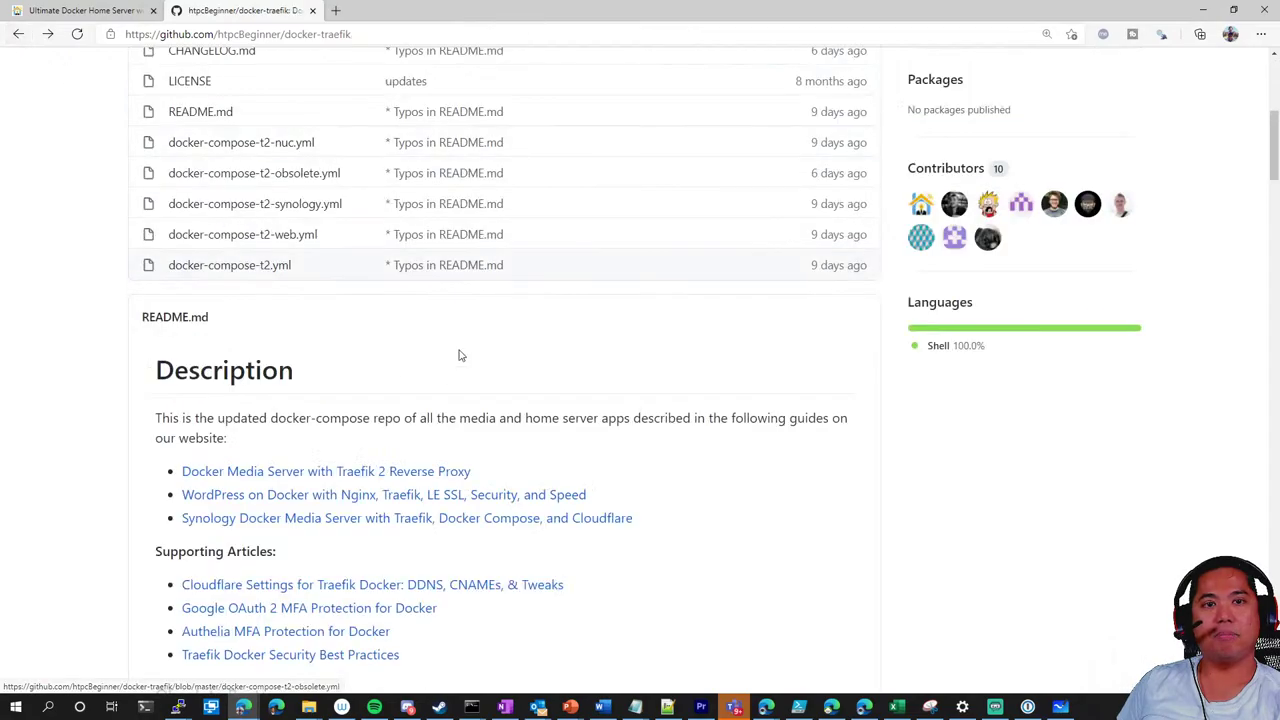
{"action": "scroll", "coordinate": [316, 283], "scroll_direction": "up", "scroll_amount": 1}
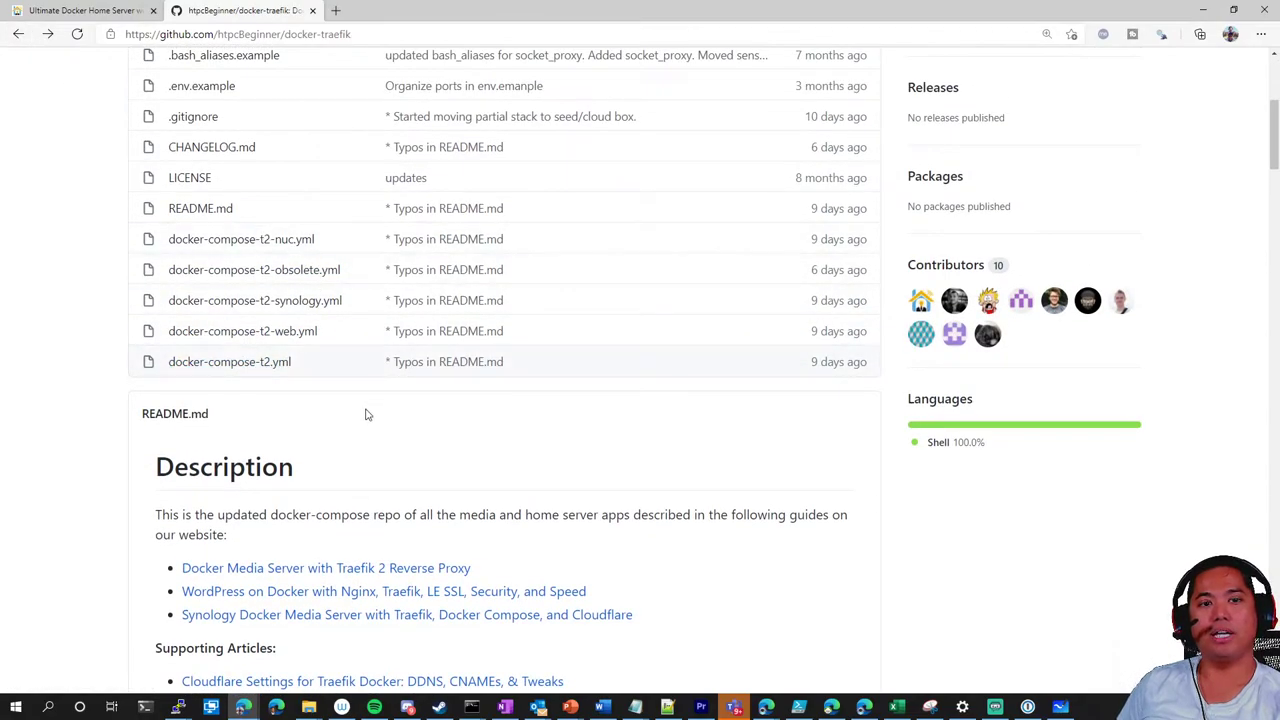
{"action": "scroll", "coordinate": [365, 414], "scroll_direction": "up", "scroll_amount": 2}
{"action": "scroll", "coordinate": [90, 200], "scroll_direction": "down", "scroll_amount": 1}
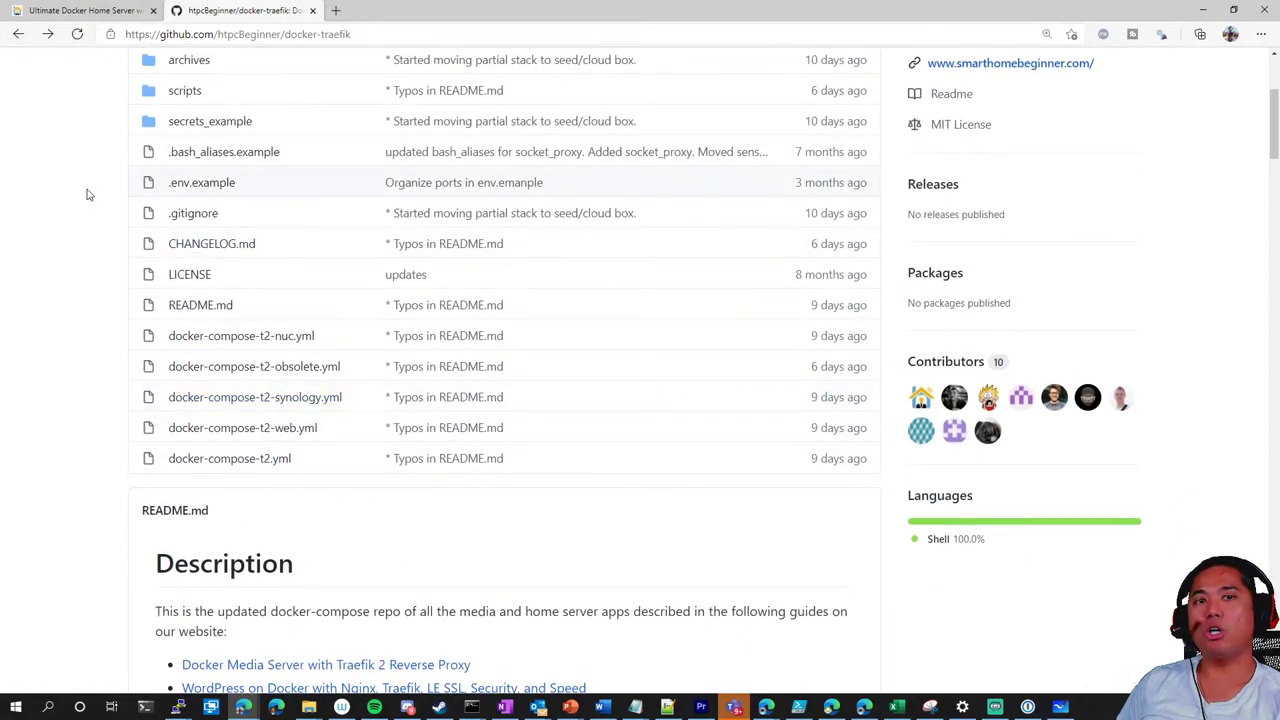
{"action": "scroll", "coordinate": [80, 205], "scroll_direction": "up", "scroll_amount": 1}
{"action": "left_click", "coordinate": [17, 34]}
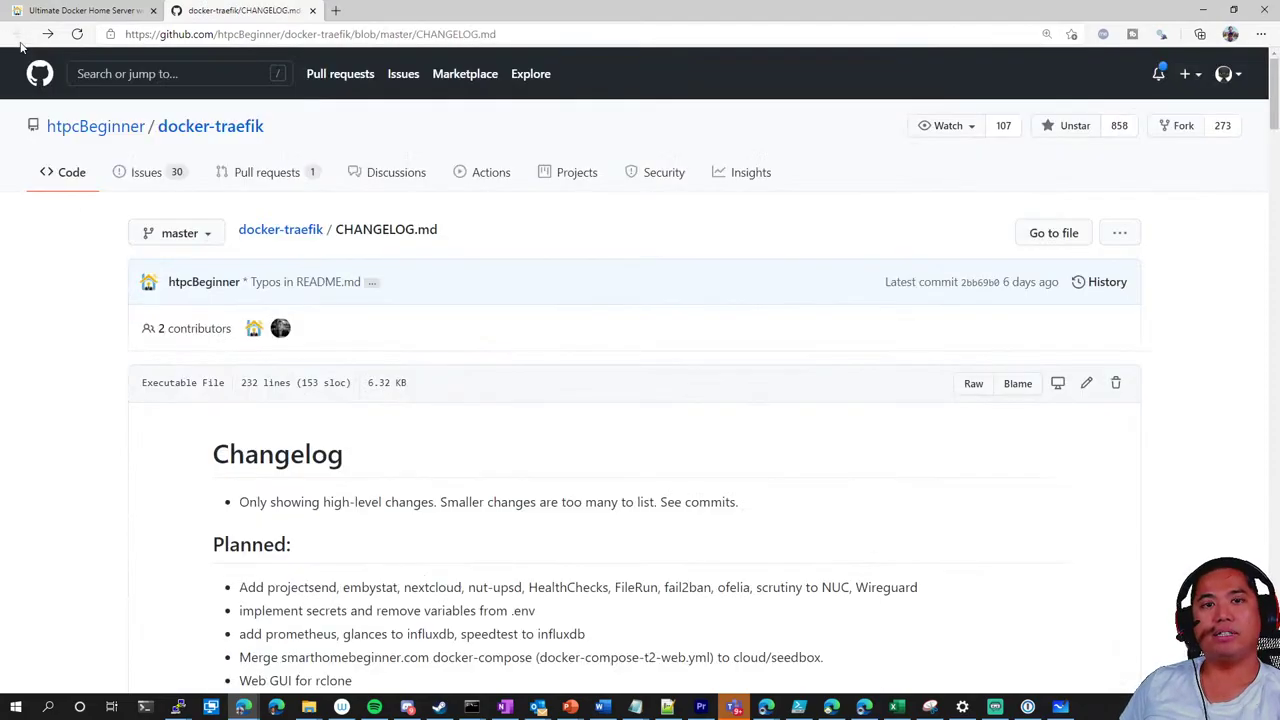
{"action": "scroll", "coordinate": [80, 296], "scroll_direction": "down", "scroll_amount": 15}
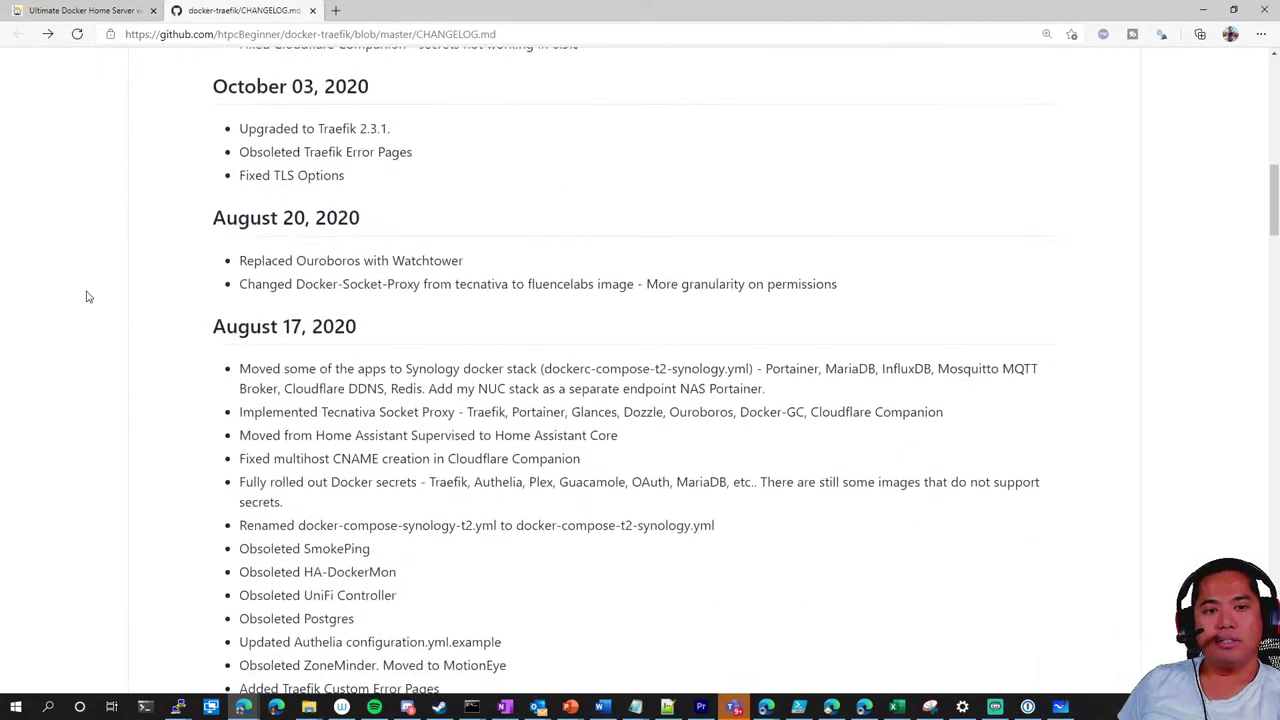
{"action": "scroll", "coordinate": [86, 296], "scroll_direction": "down", "scroll_amount": 3}
{"action": "scroll", "coordinate": [86, 296], "scroll_direction": "up", "scroll_amount": 20}
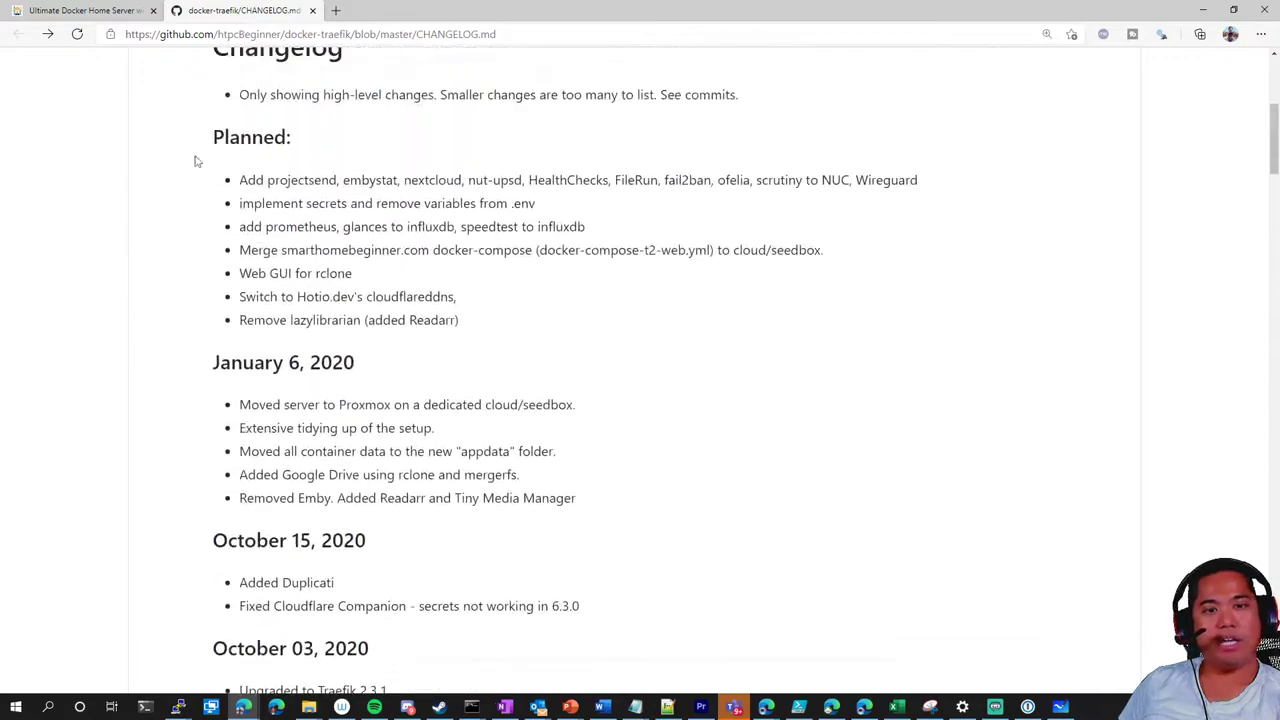
In the Traefik tutorial tab, open the Synology NAS product listing in a new tab
{"action": "left_click", "coordinate": [85, 10]}
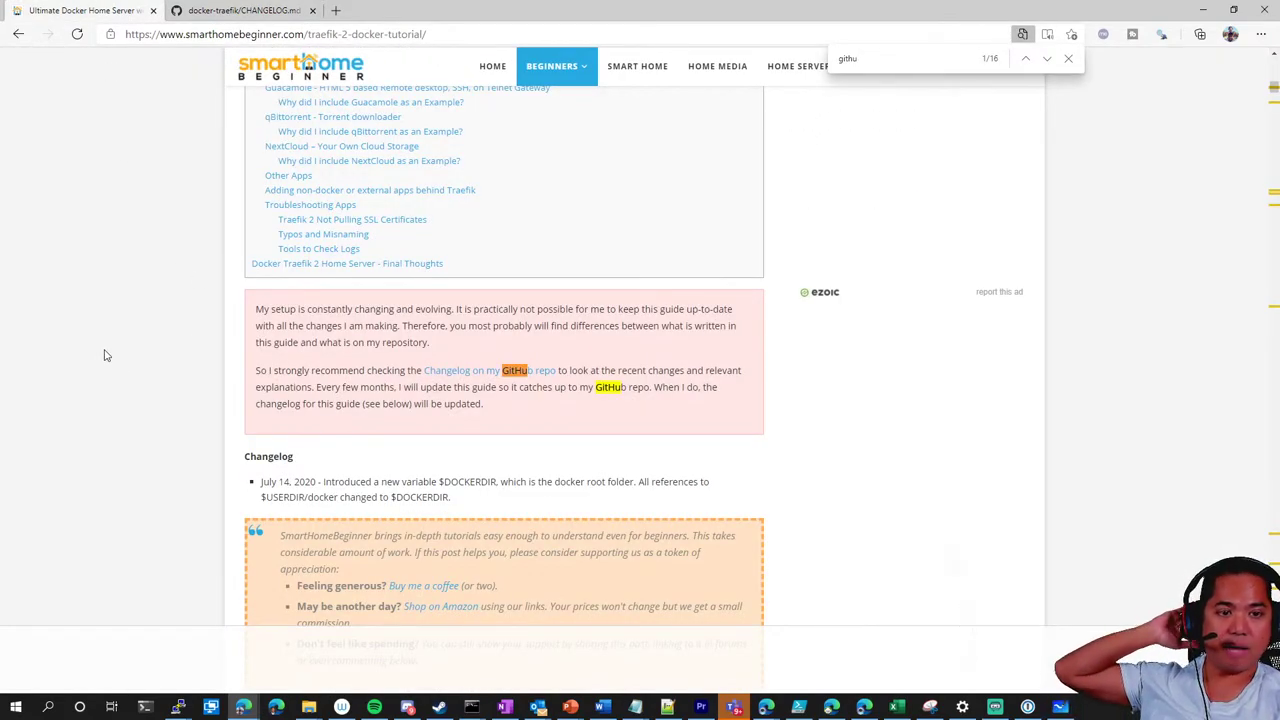
{"action": "scroll", "coordinate": [105, 355], "scroll_direction": "up", "scroll_amount": 2}
{"action": "scroll", "coordinate": [105, 355], "scroll_direction": "up", "scroll_amount": 8}
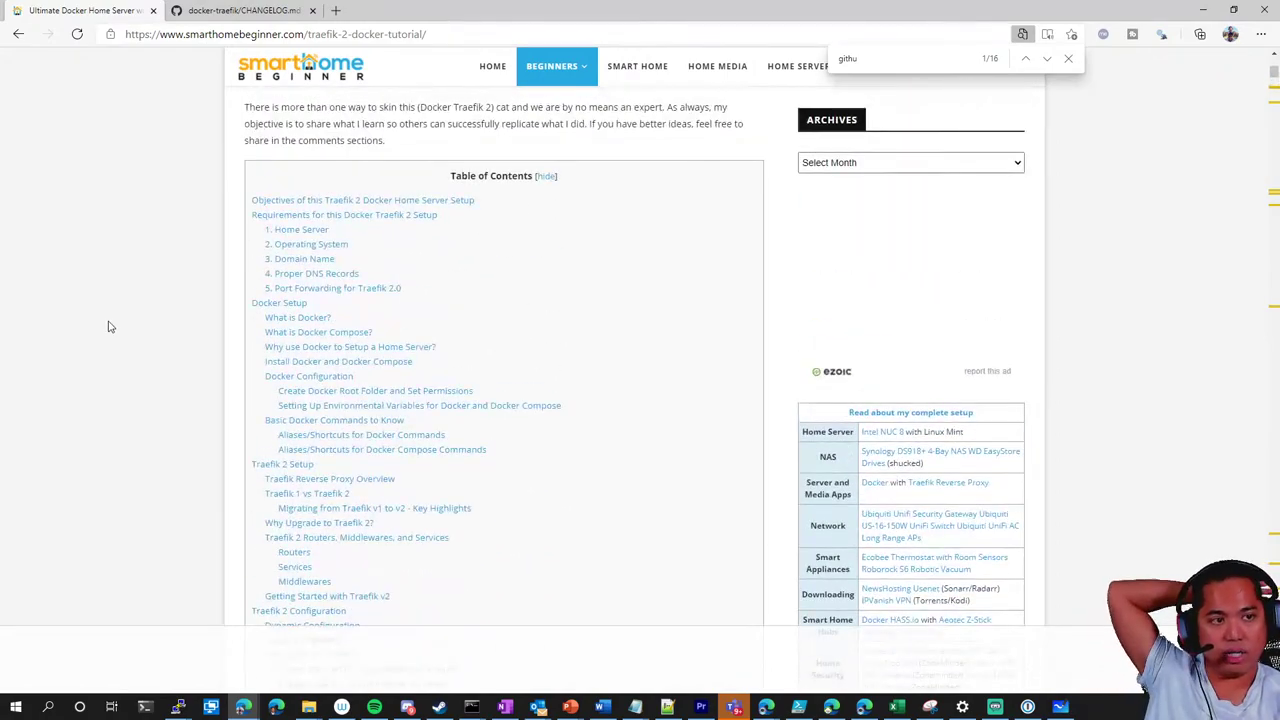
{"action": "scroll", "coordinate": [130, 331], "scroll_direction": "down", "scroll_amount": 2}
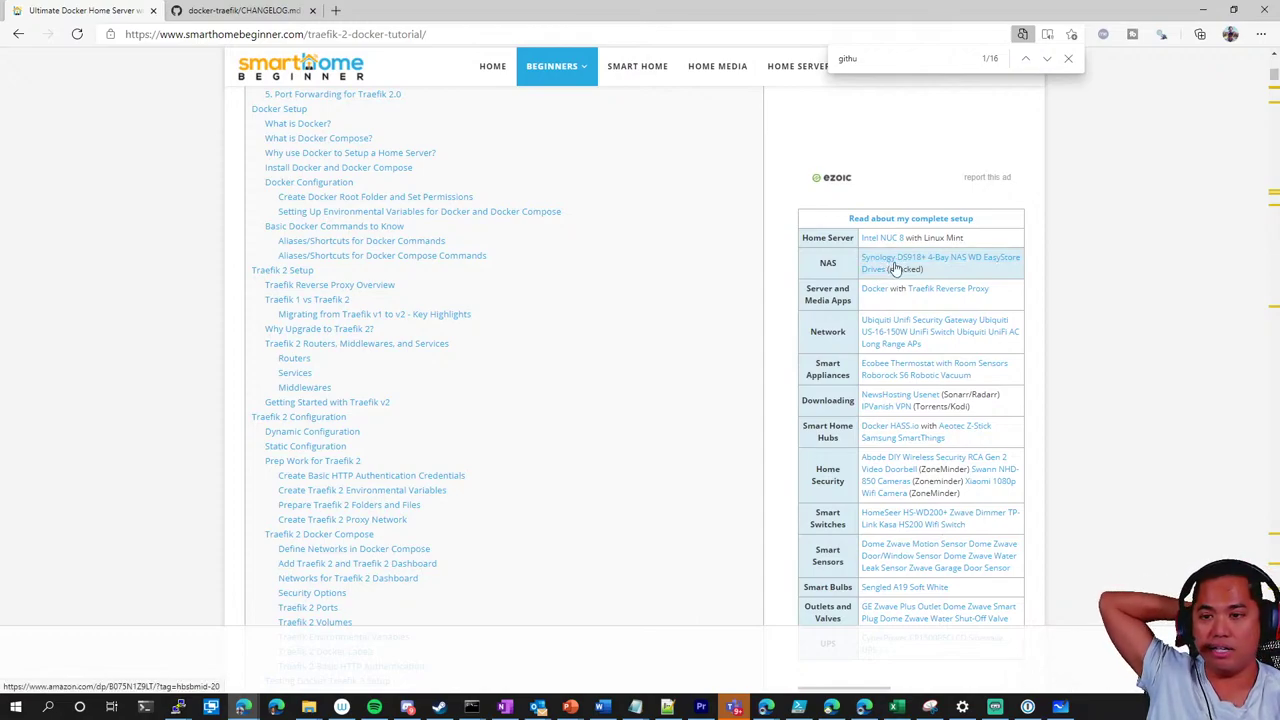
{"action": "left_click", "coordinate": [890, 266]}
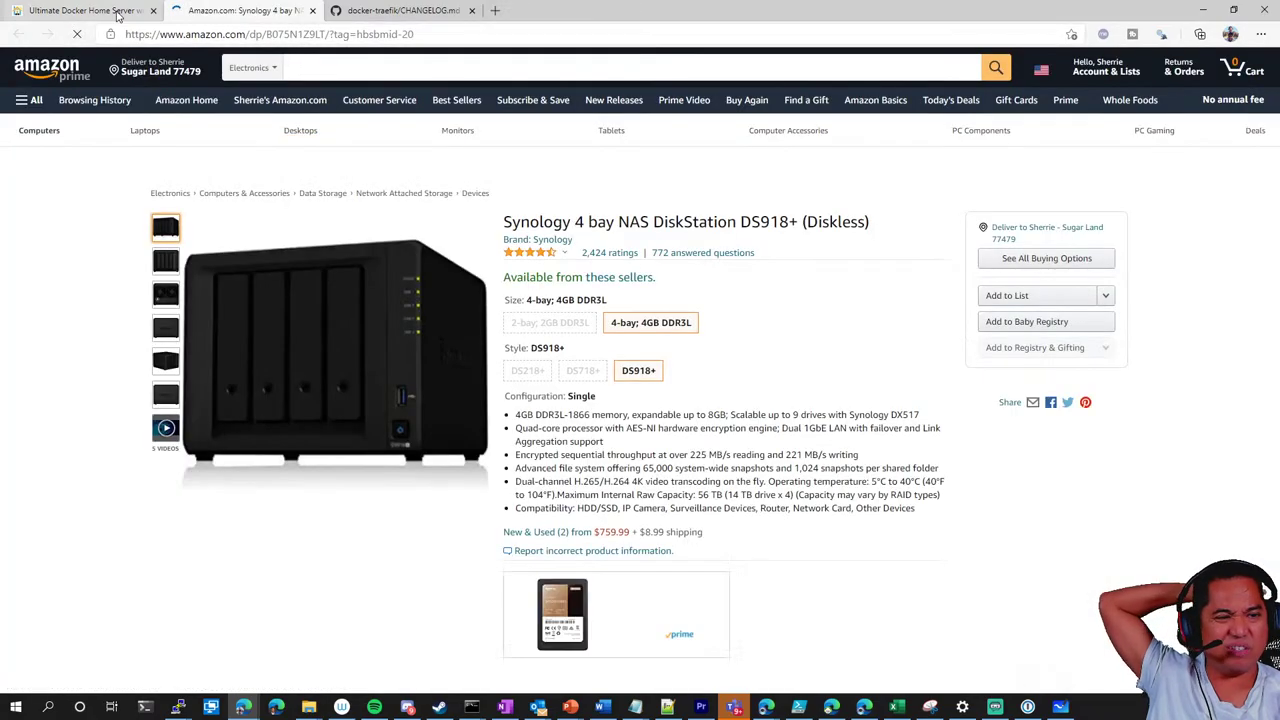
Return to the tutorial, search the page for 'syno' matches, then go back
{"action": "key", "text": "ctrl+shift+Tab"}
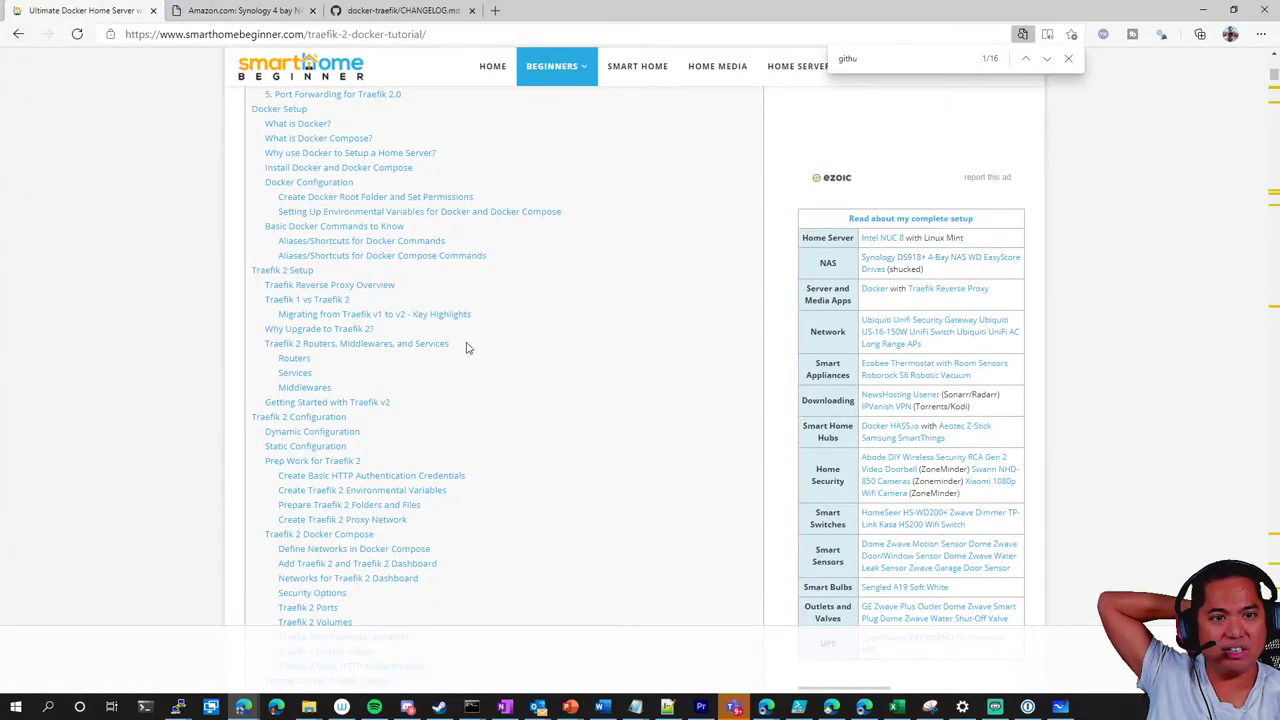
{"action": "type", "text": "syno"}
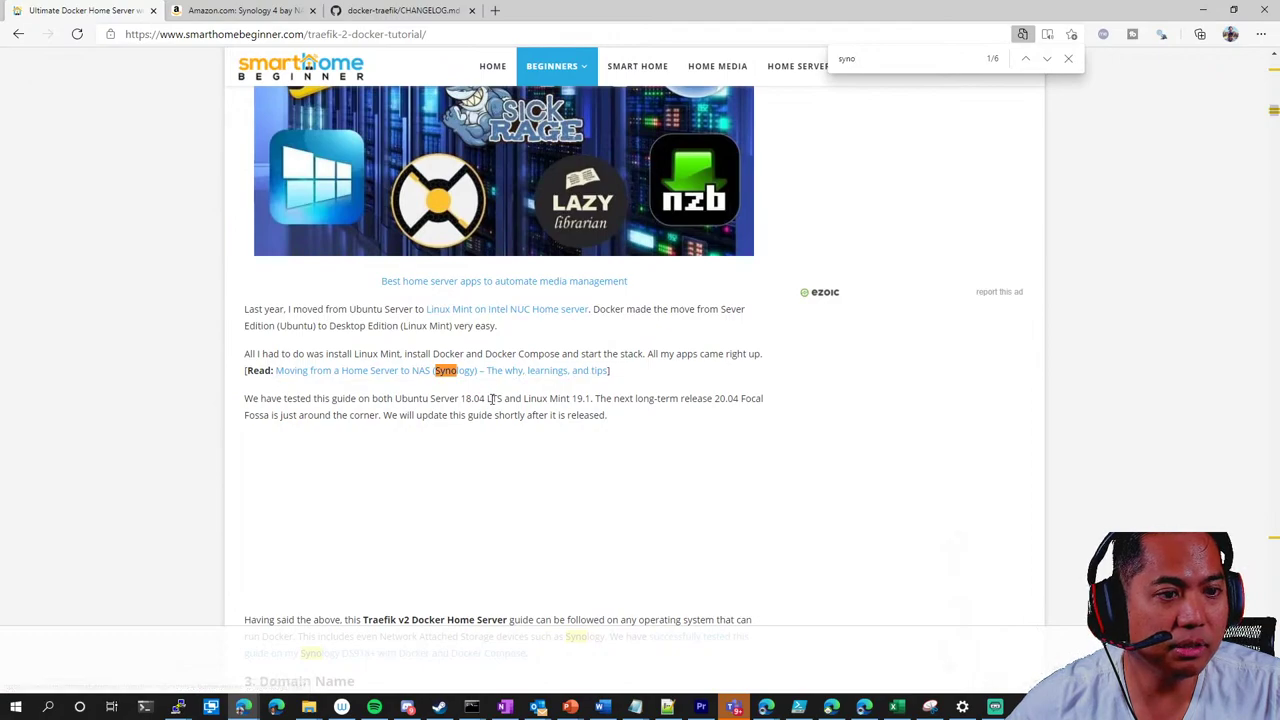
{"action": "key", "text": "ctrl+f"}
{"action": "key", "text": "Return"}
{"action": "key", "text": "Return"}
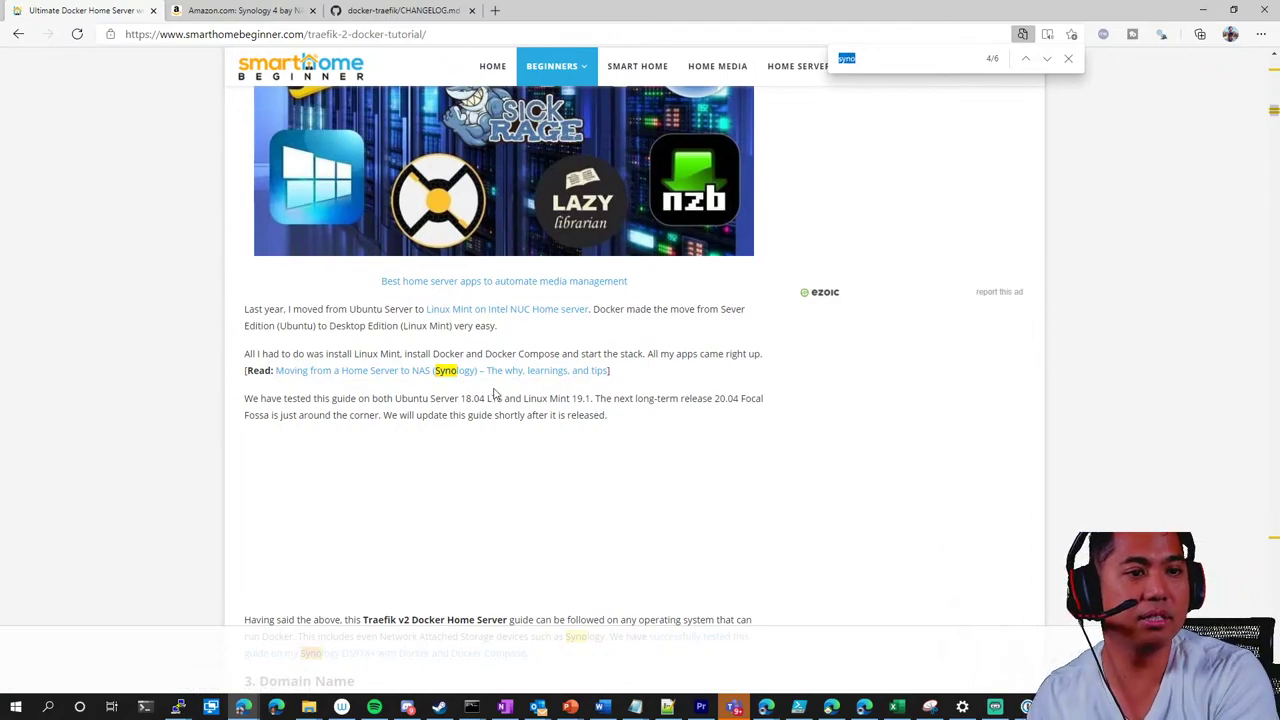
{"action": "scroll", "coordinate": [493, 395], "scroll_direction": "down", "scroll_amount": 15}
{"action": "scroll", "coordinate": [534, 340], "scroll_direction": "up", "scroll_amount": 15}
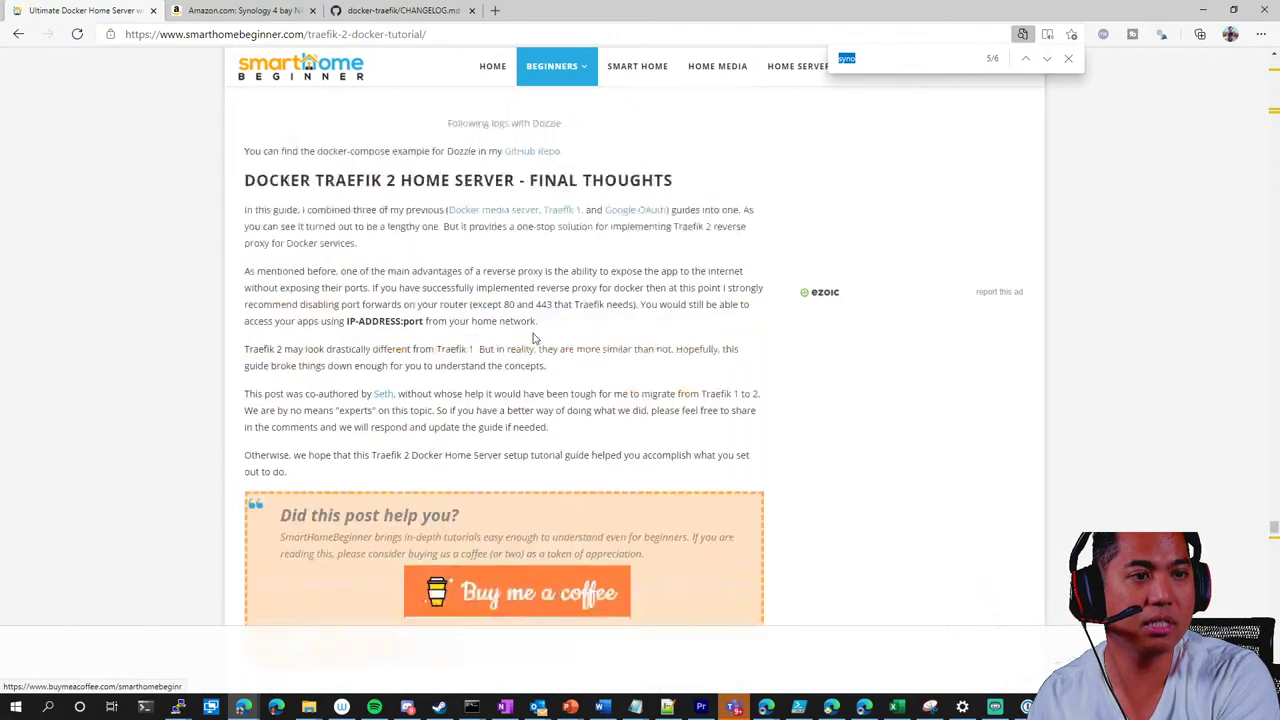
{"action": "scroll", "coordinate": [536, 343], "scroll_direction": "up", "scroll_amount": 3}
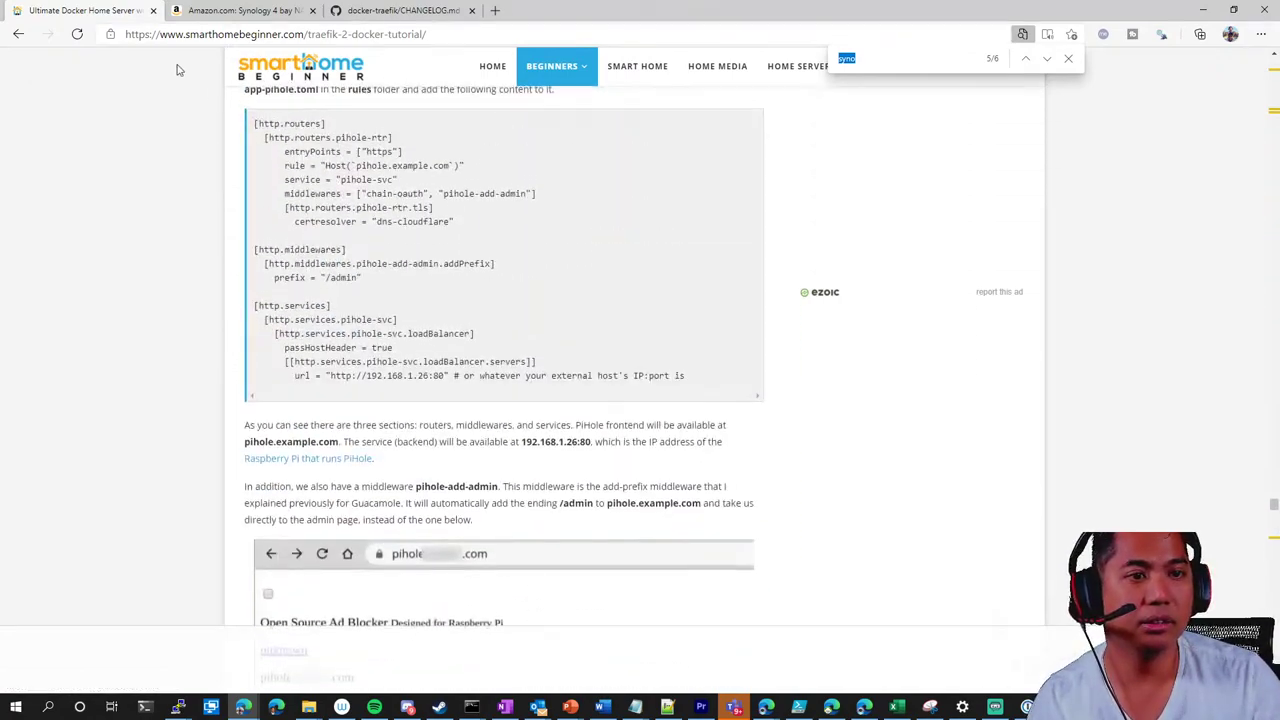
{"action": "left_click", "coordinate": [19, 35]}
Open docker-compose-t2.yml from the docker-traefik root, search it for 'syno', and go back
{"action": "left_click", "coordinate": [400, 10]}
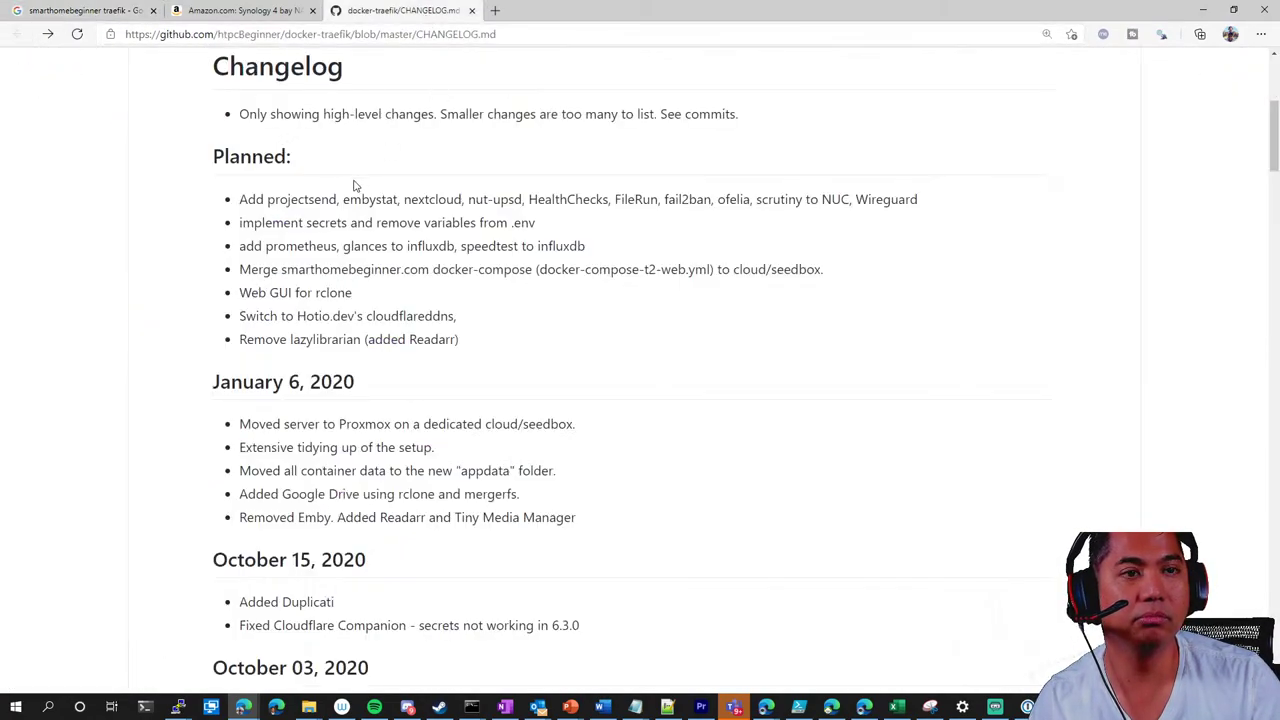
{"action": "scroll", "coordinate": [415, 228], "scroll_direction": "up", "scroll_amount": 4}
{"action": "left_click", "coordinate": [281, 230]}
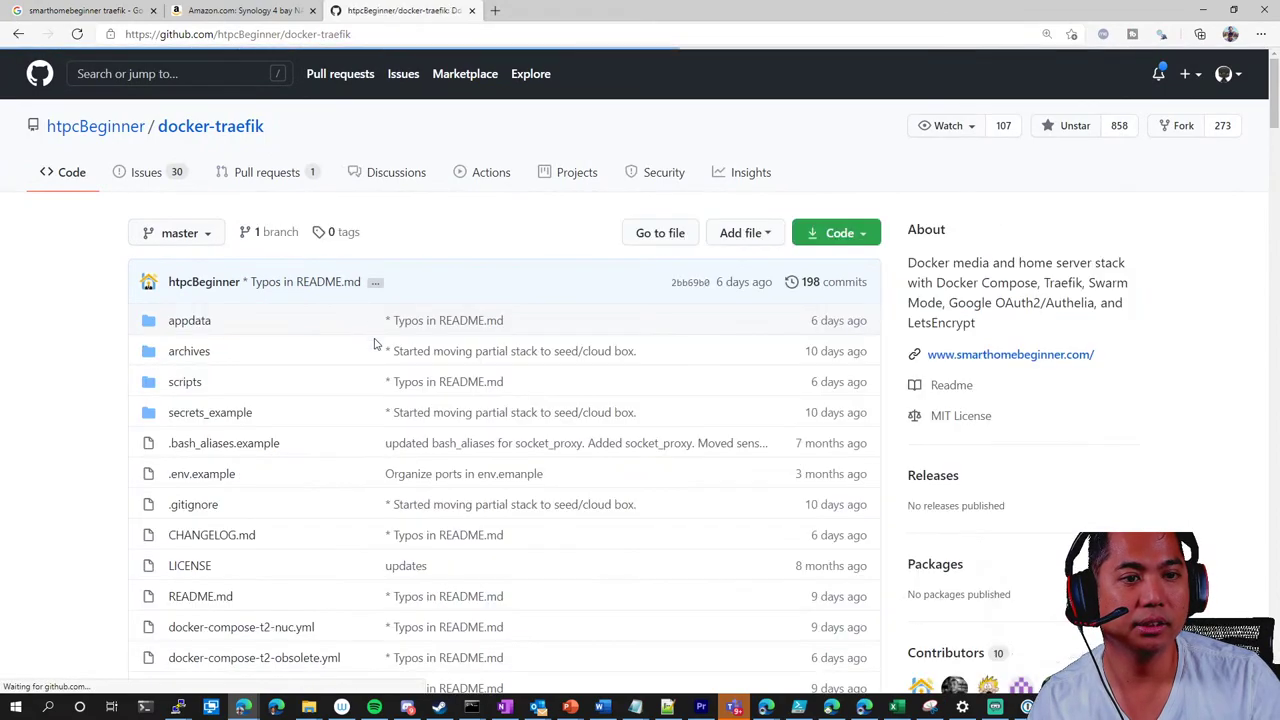
{"action": "scroll", "coordinate": [268, 402], "scroll_direction": "down", "scroll_amount": 2}
{"action": "left_click", "coordinate": [252, 556]}
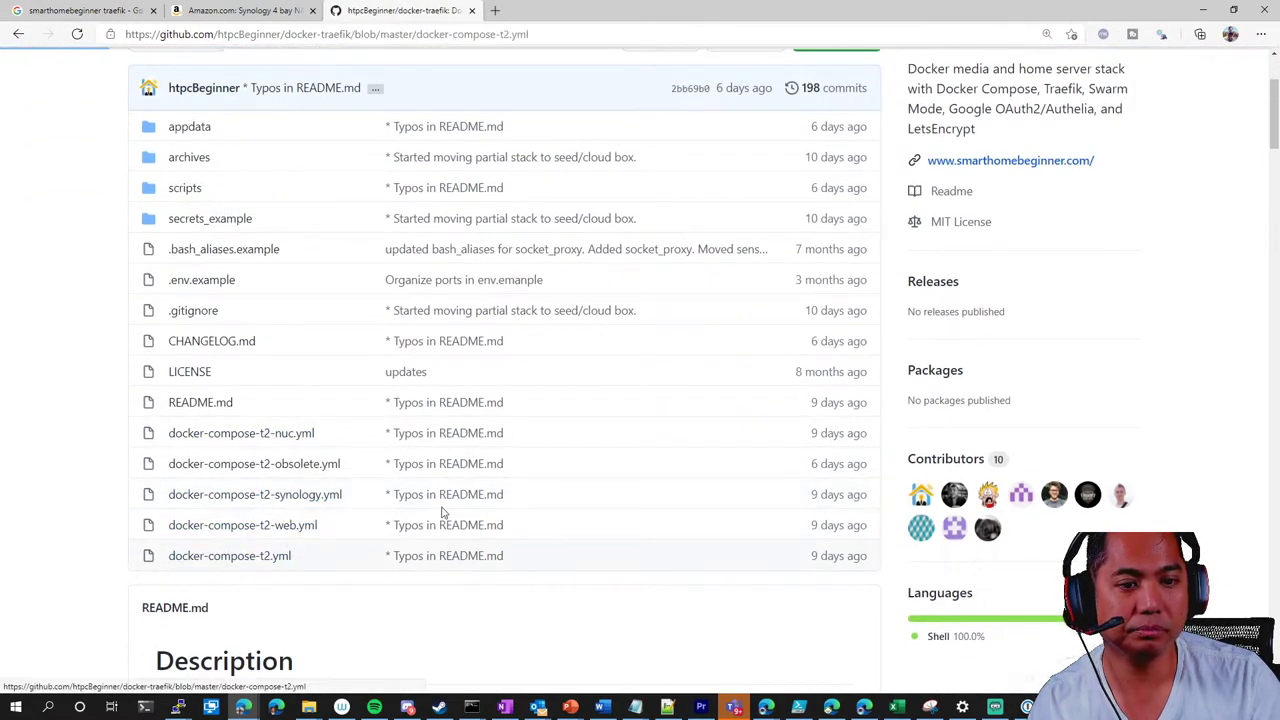
{"action": "key", "text": "ctrl+f"}
{"action": "type", "text": "syno"}
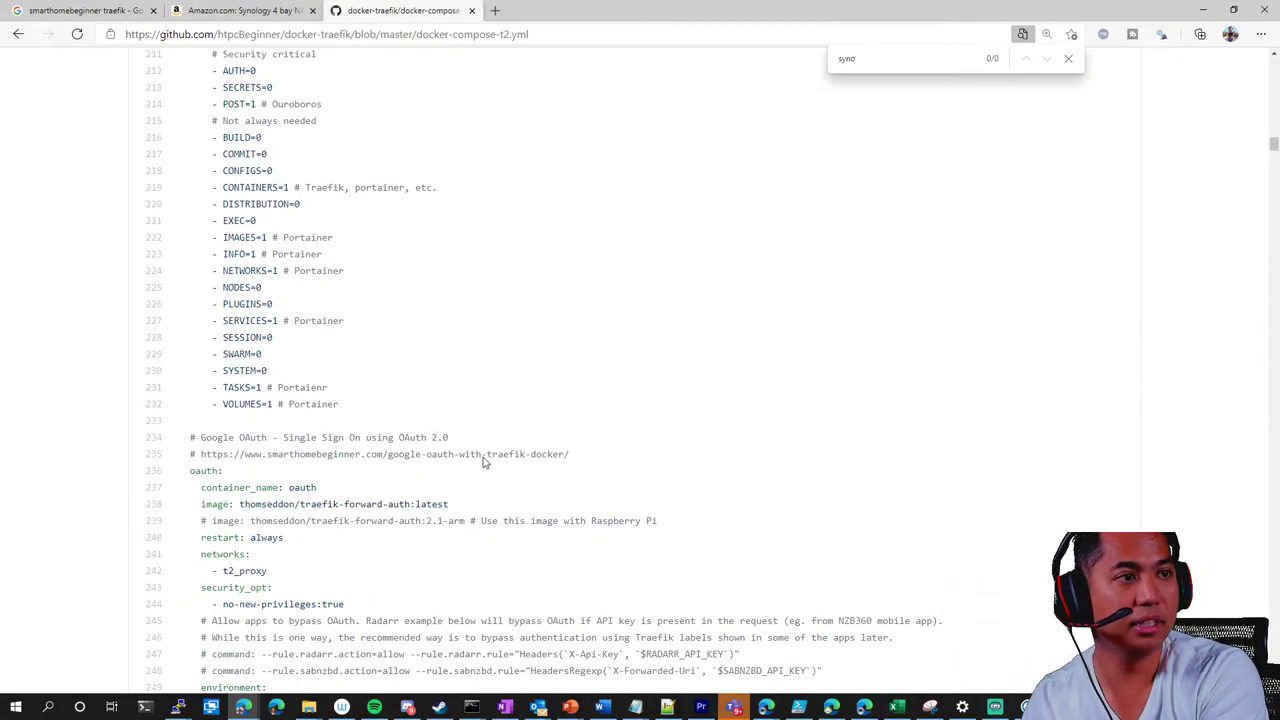
{"action": "left_click", "coordinate": [18, 34]}
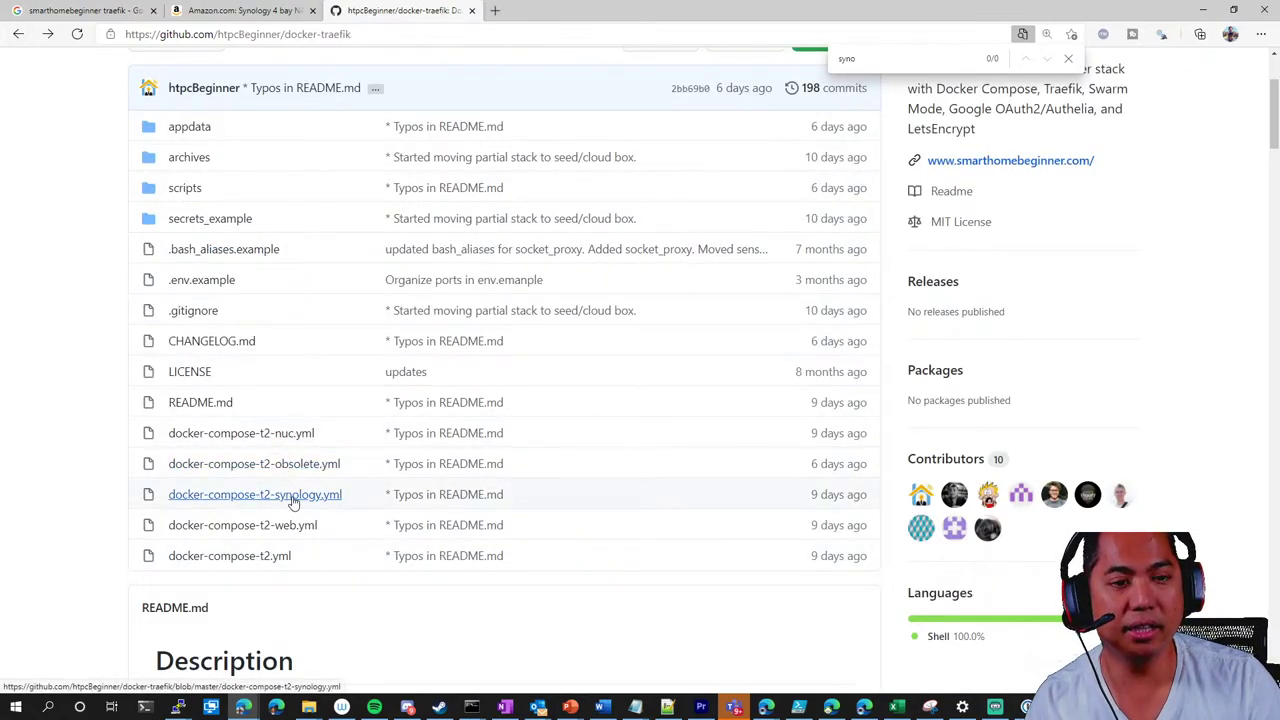
{"action": "left_click", "coordinate": [292, 496]}
{"action": "scroll", "coordinate": [291, 500], "scroll_direction": "down", "scroll_amount": 3}
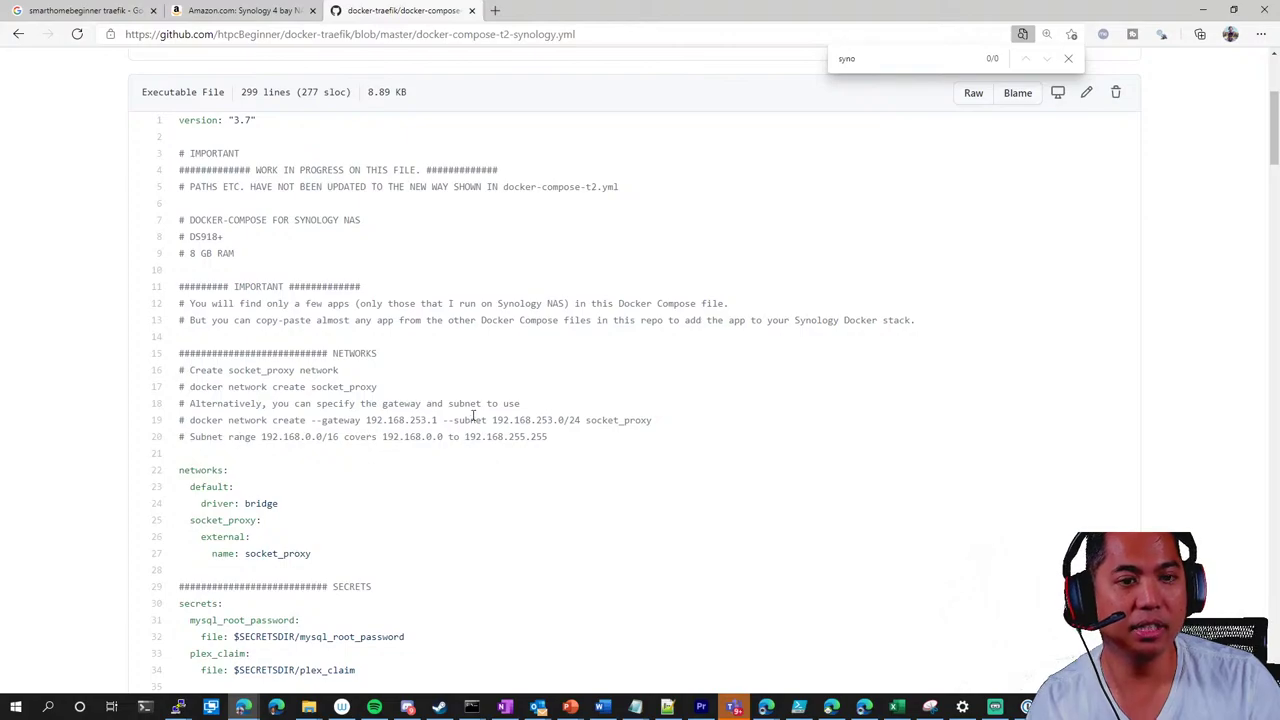
{"action": "scroll", "coordinate": [486, 404], "scroll_direction": "down", "scroll_amount": 3}
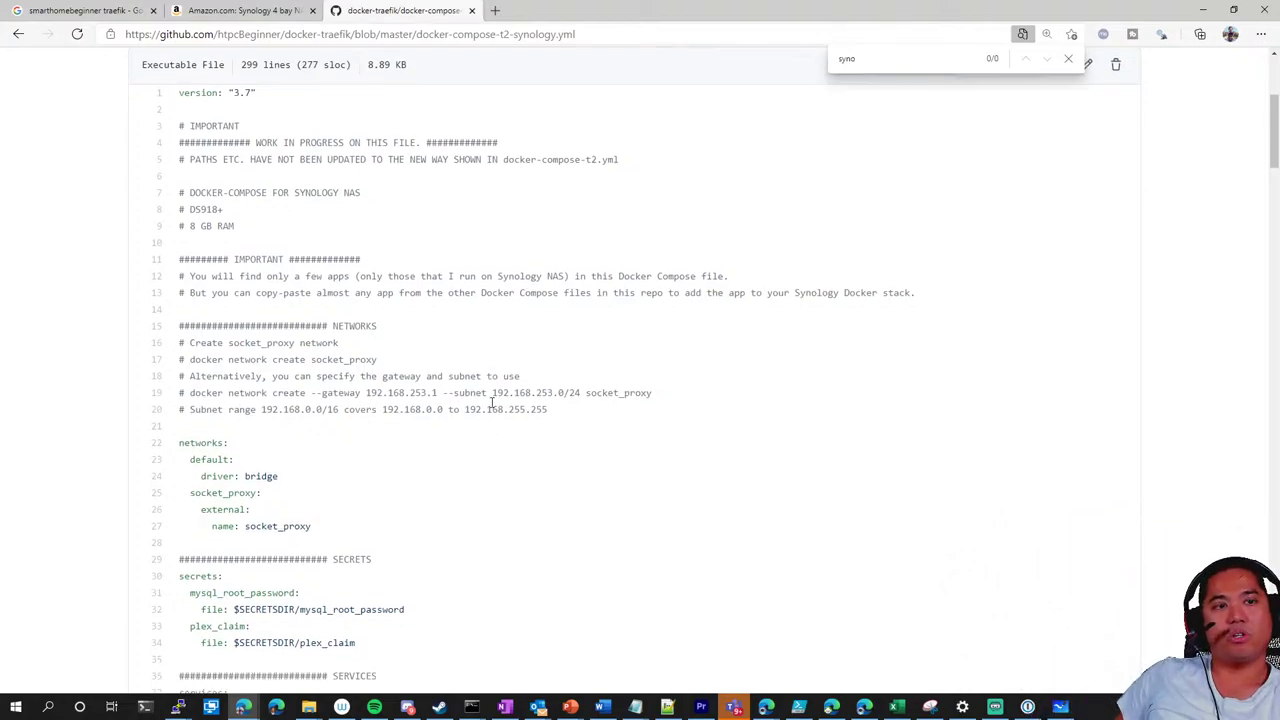
{"action": "scroll", "coordinate": [486, 406], "scroll_direction": "up", "scroll_amount": 2}
{"action": "scroll", "coordinate": [487, 408], "scroll_direction": "down", "scroll_amount": 1}
{"action": "scroll", "coordinate": [487, 410], "scroll_direction": "down", "scroll_amount": 7}
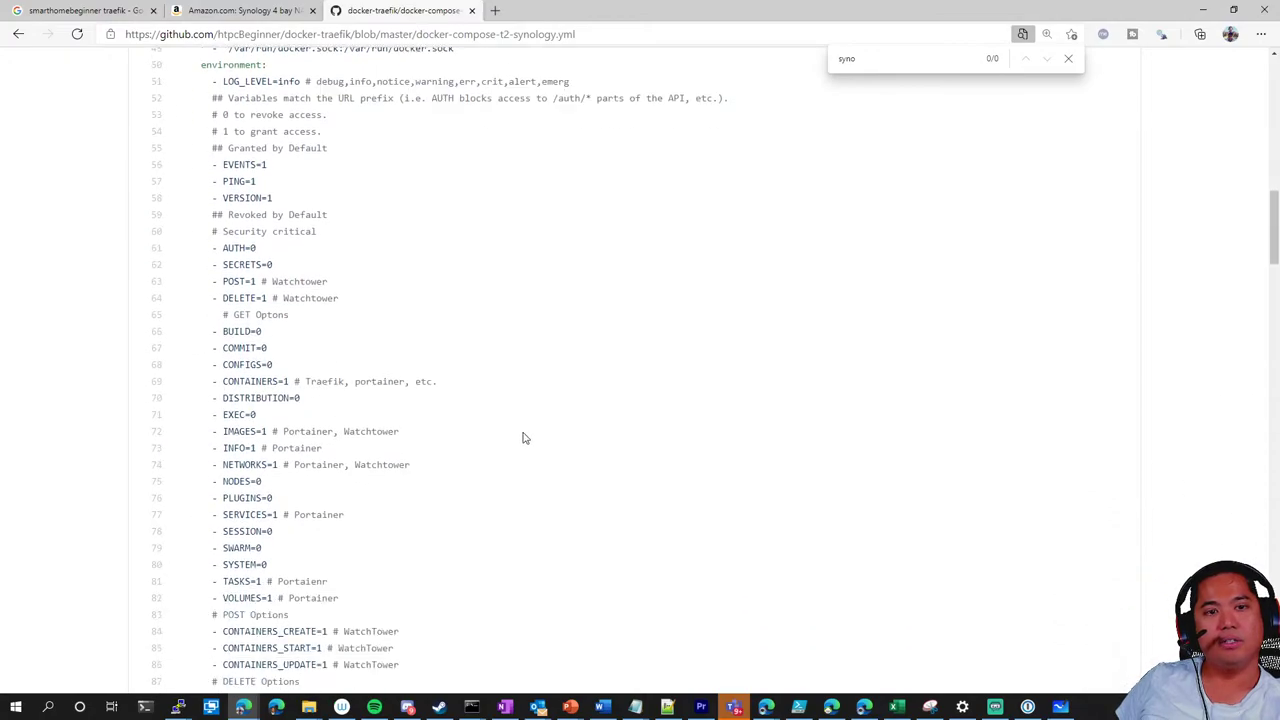
{"action": "scroll", "coordinate": [510, 432], "scroll_direction": "up", "scroll_amount": 7}
{"action": "scroll", "coordinate": [441, 404], "scroll_direction": "up", "scroll_amount": 2}
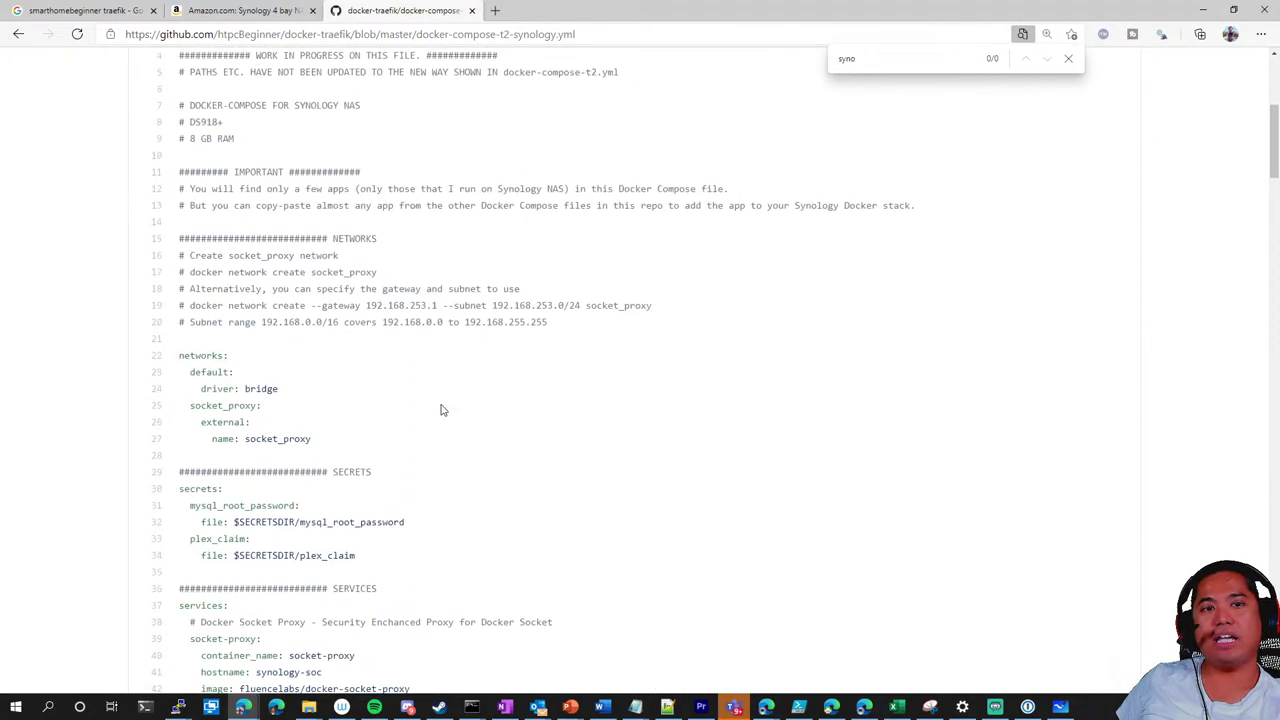
{"action": "scroll", "coordinate": [446, 406], "scroll_direction": "down", "scroll_amount": 2}
{"action": "scroll", "coordinate": [446, 406], "scroll_direction": "up", "scroll_amount": 4}
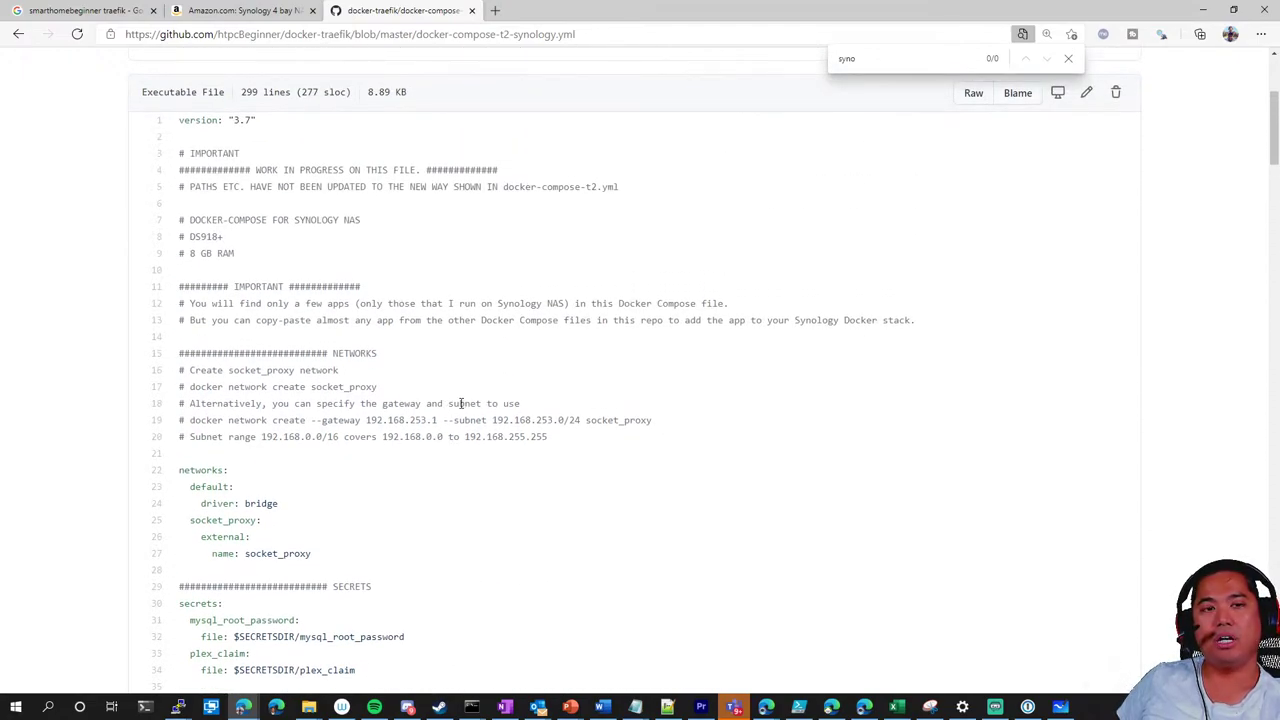
{"action": "scroll", "coordinate": [461, 403], "scroll_direction": "down", "scroll_amount": 6}
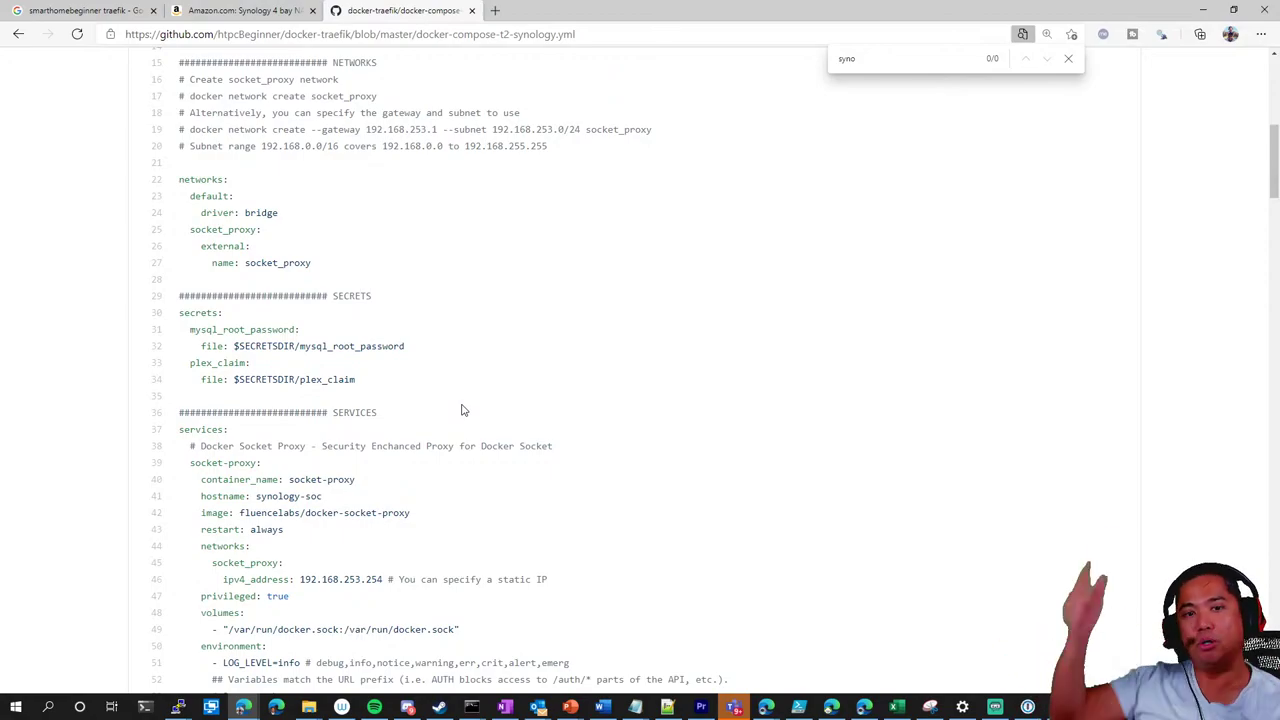
{"action": "scroll", "coordinate": [455, 395], "scroll_direction": "up", "scroll_amount": 4}
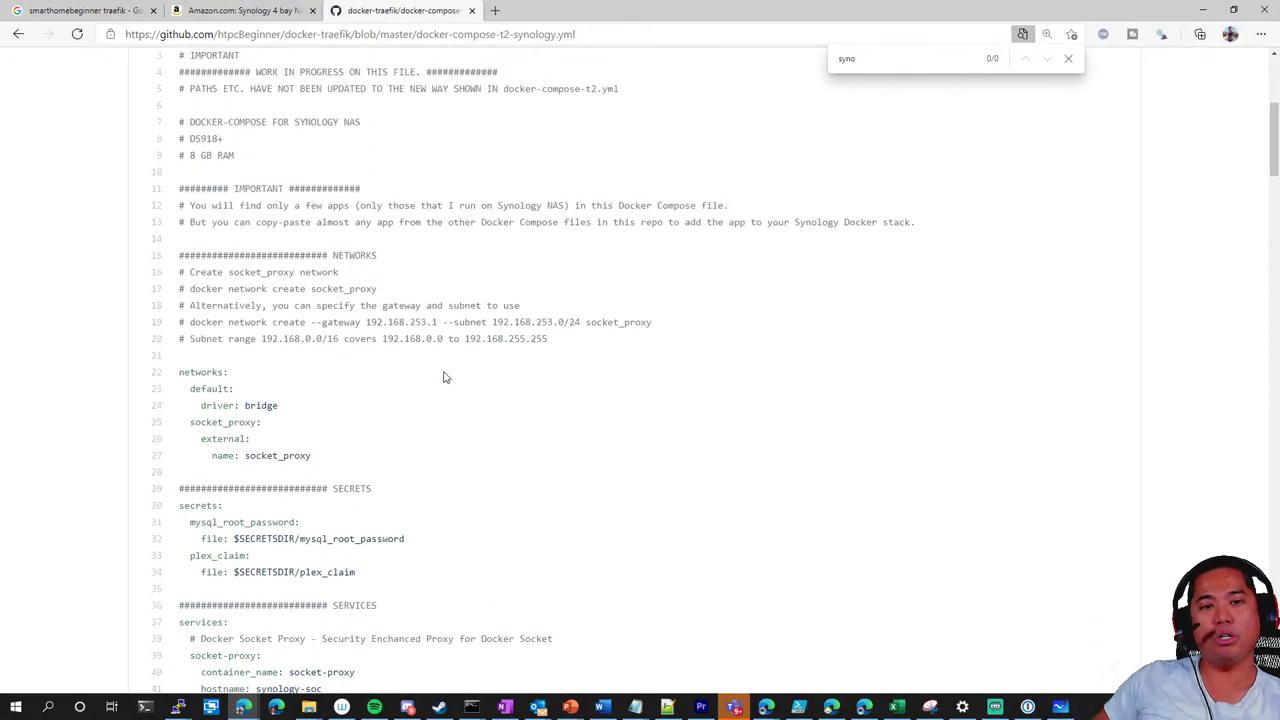
{"action": "scroll", "coordinate": [434, 378], "scroll_direction": "down", "scroll_amount": 3}
{"action": "scroll", "coordinate": [434, 380], "scroll_direction": "down", "scroll_amount": 6}
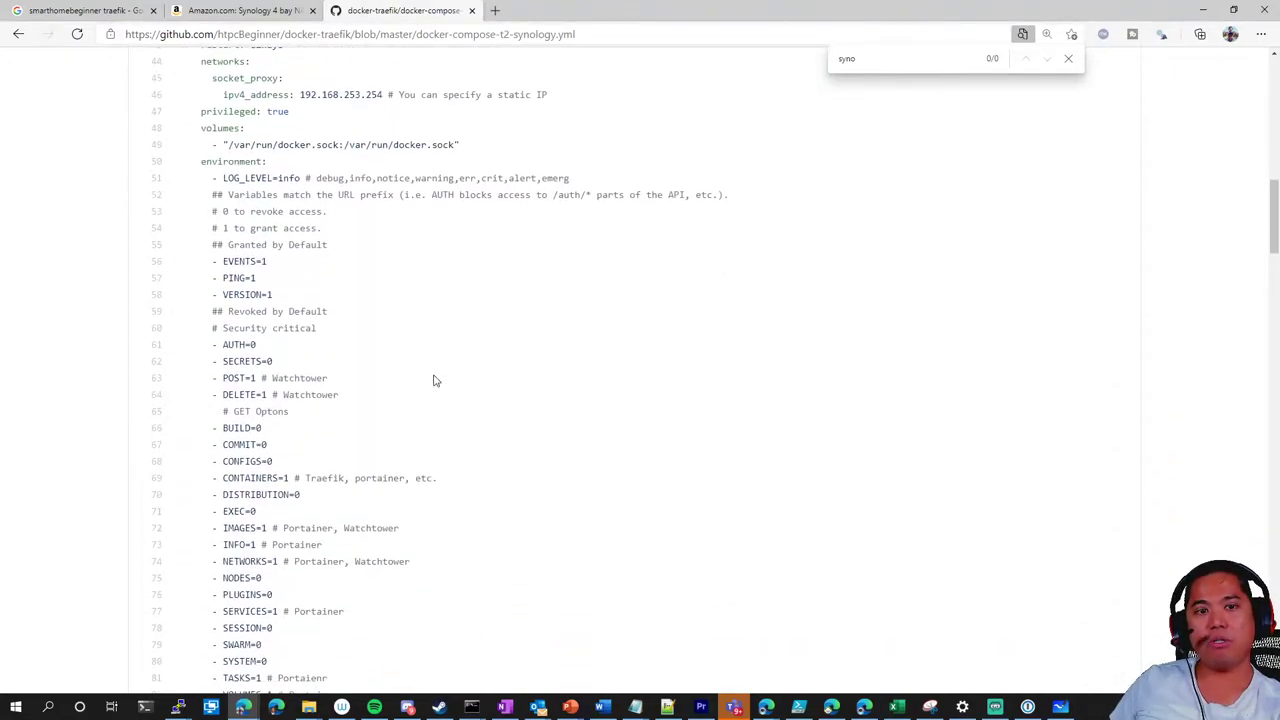
{"action": "left_click", "coordinate": [15, 37]}
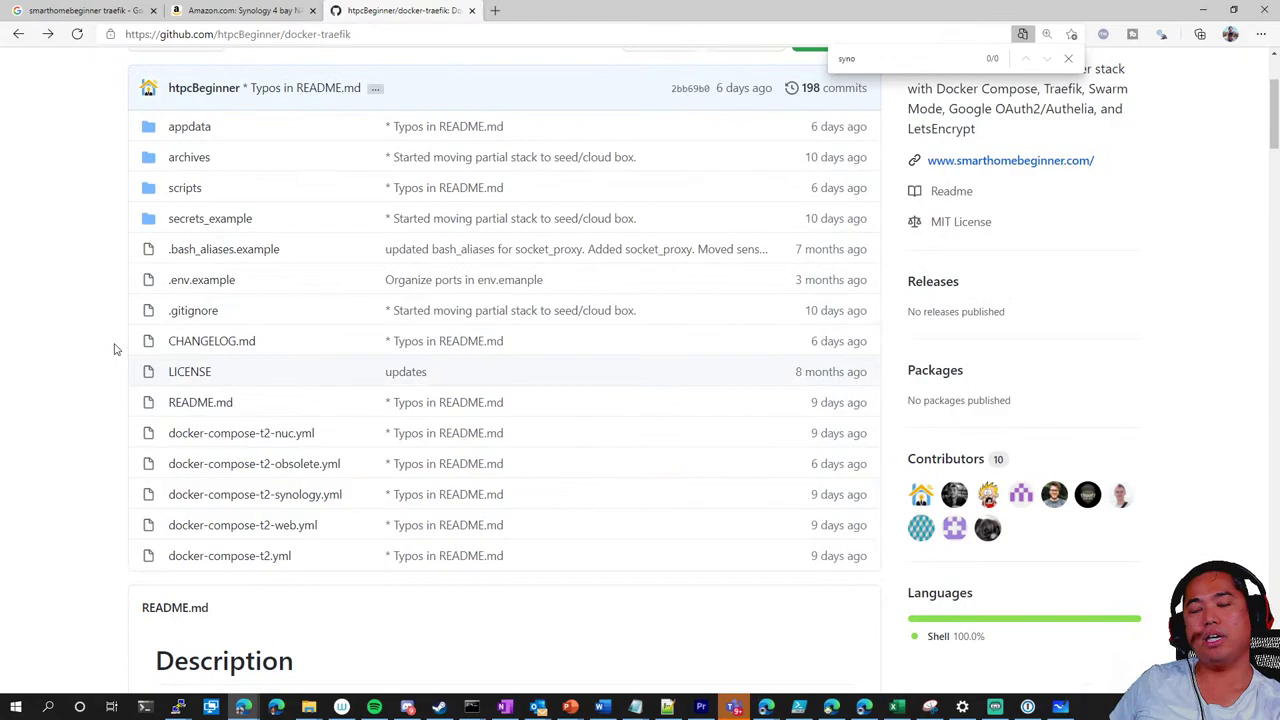
{"action": "scroll", "coordinate": [183, 268], "scroll_direction": "down", "scroll_amount": 1}
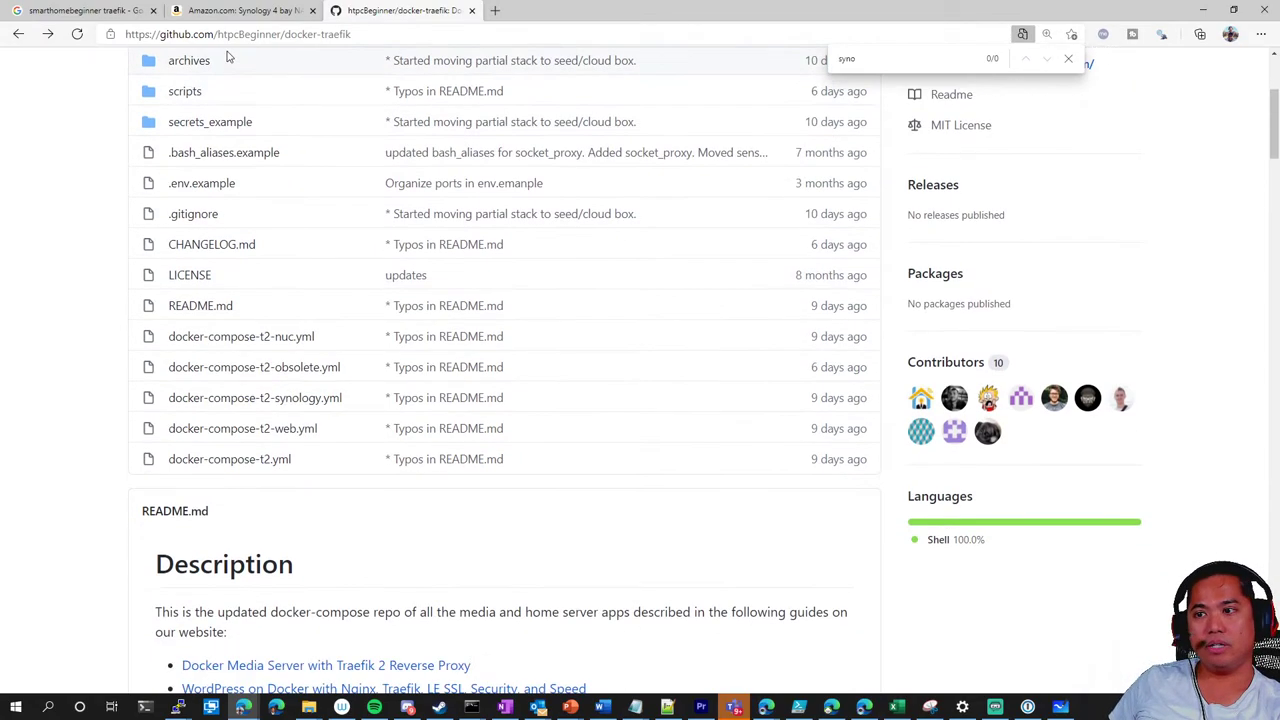
{"action": "scroll", "coordinate": [80, 250], "scroll_direction": "up", "scroll_amount": 1}
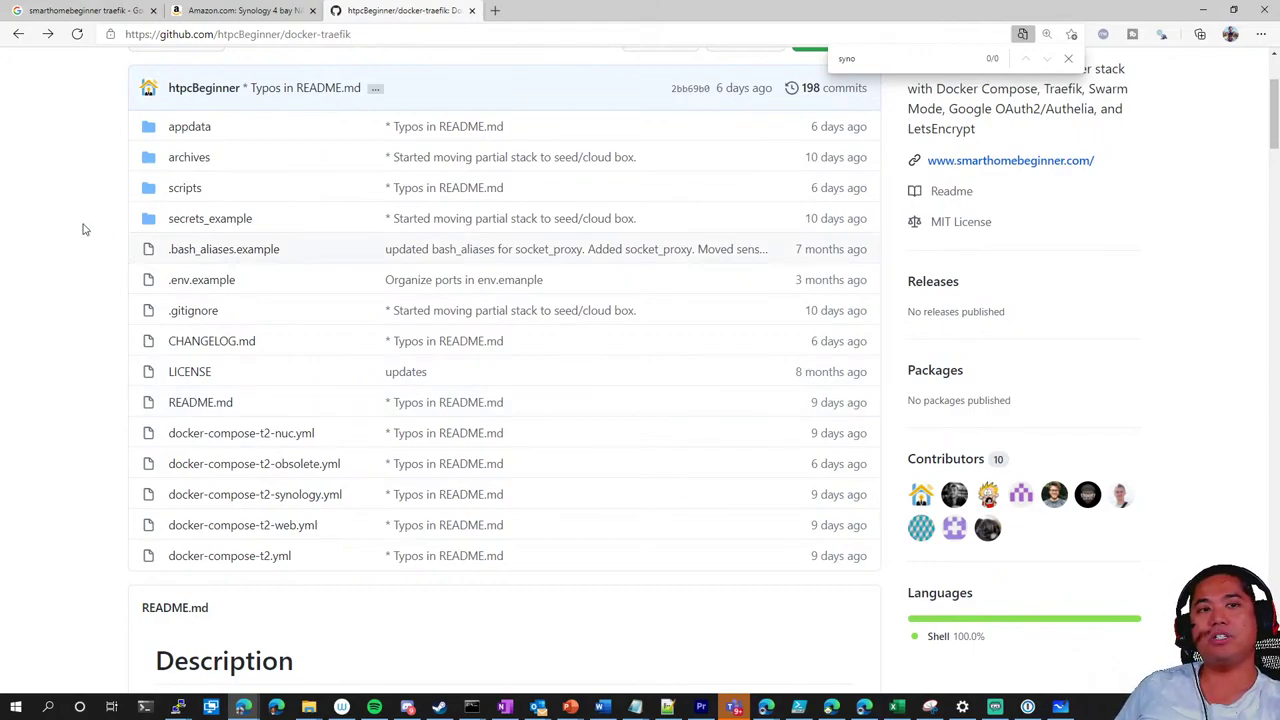
On the homelab whiteboard, handwrite 'Content-filtering' beneath 'mail server'
{"action": "left_click", "coordinate": [1060, 707]}
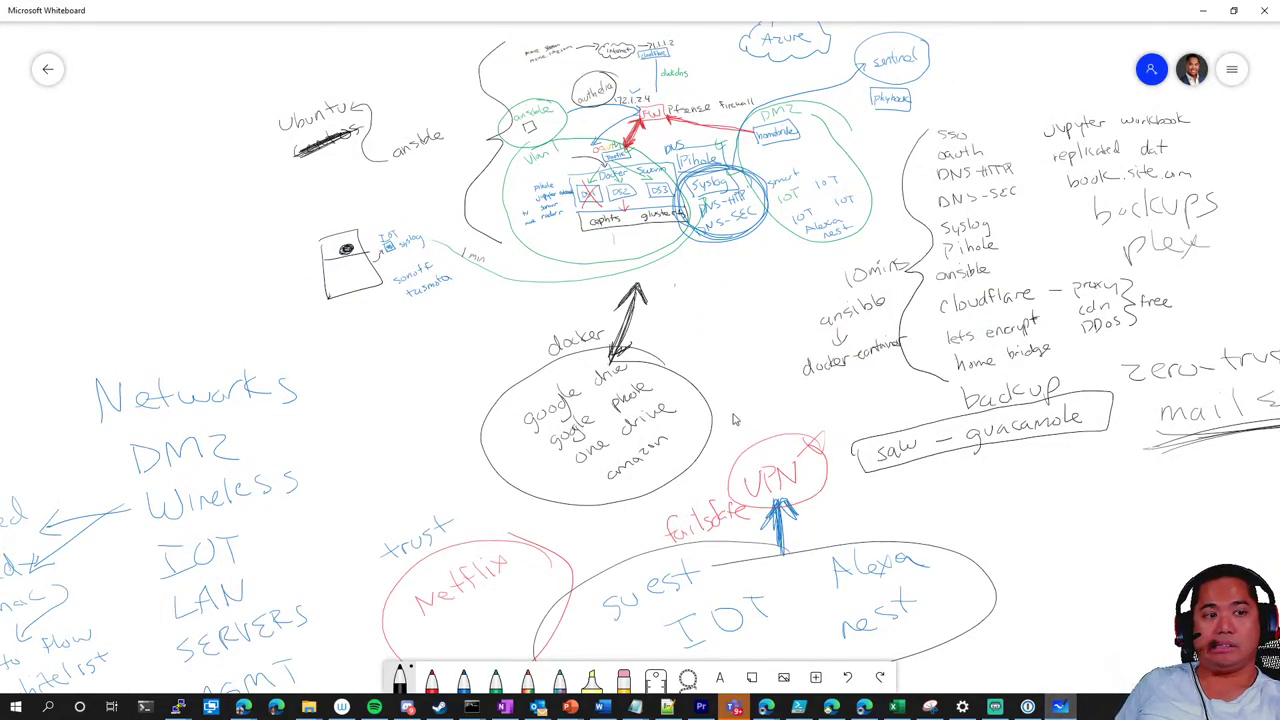
{"action": "scroll", "coordinate": [735, 420], "scroll_direction": "down", "scroll_amount": 5}
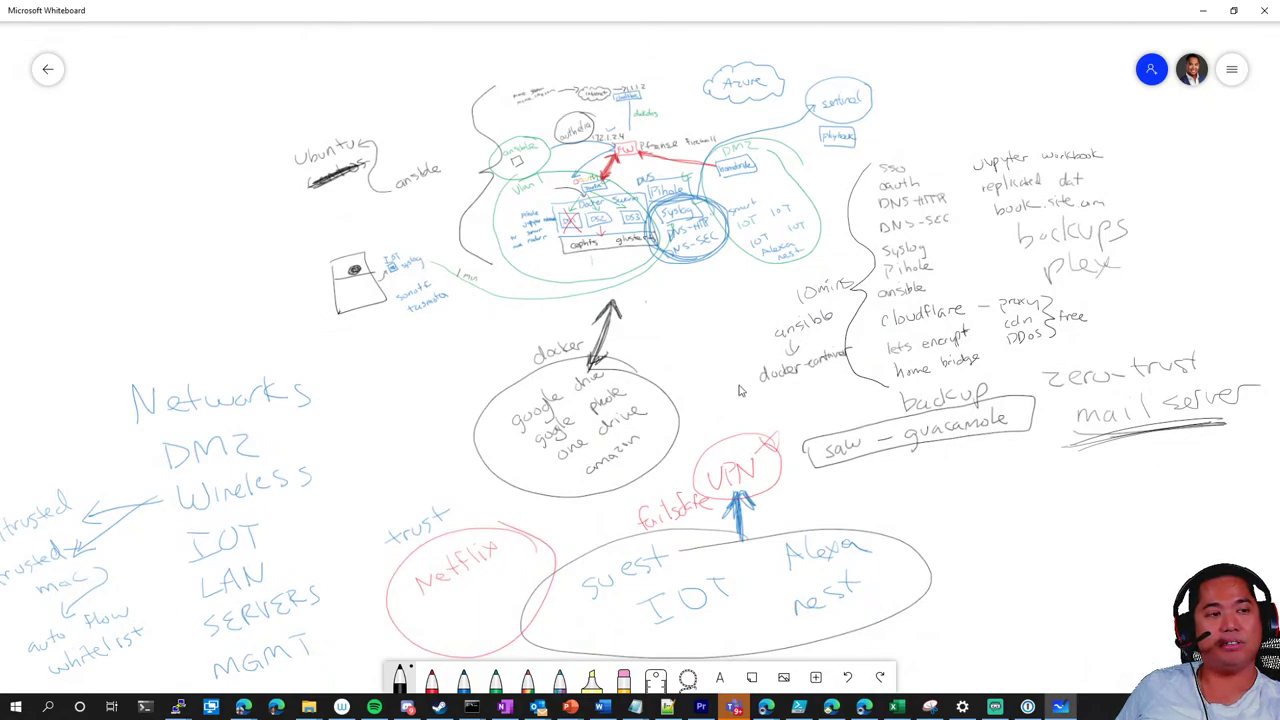
{"action": "scroll", "coordinate": [718, 362], "scroll_direction": "down", "scroll_amount": 1}
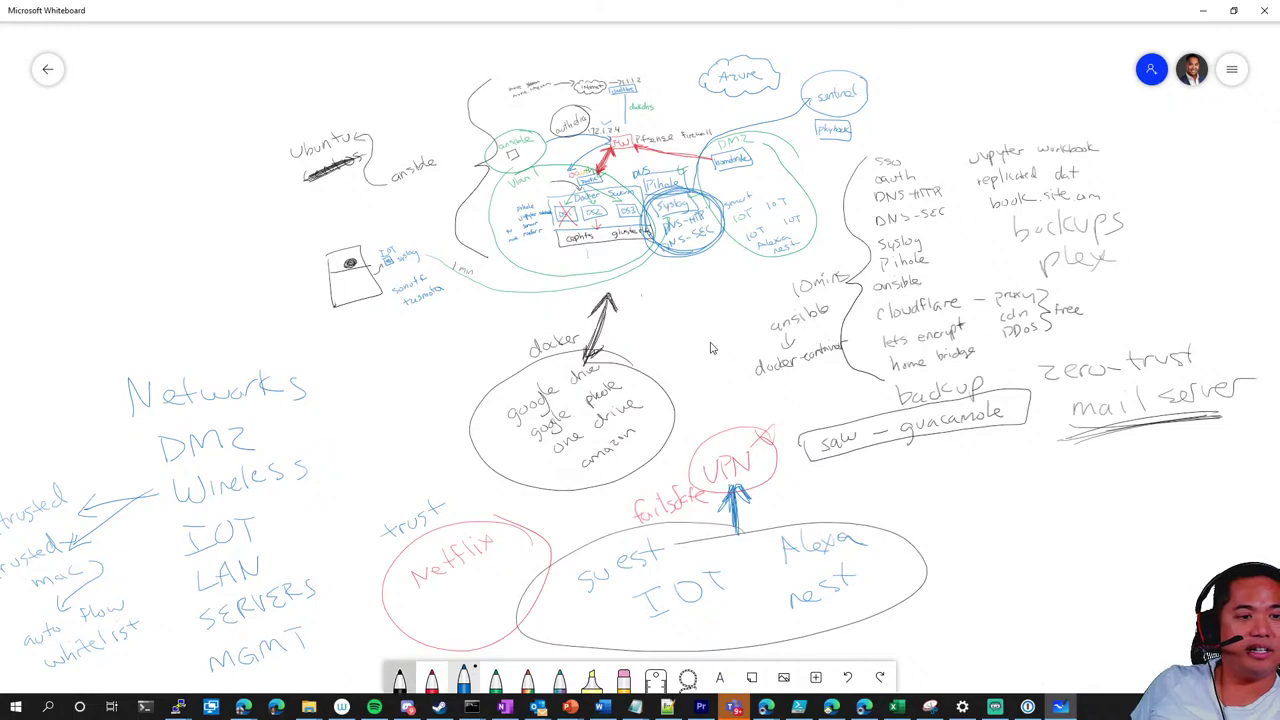
{"action": "mouse_move", "coordinate": [1045, 477]}
{"action": "left_mouse_down"}
{"action": "mouse_move", "coordinate": [1038, 497]}
{"action": "mouse_move", "coordinate": [1052, 480]}
{"action": "left_mouse_up"}
{"action": "left_click_drag", "start_coordinate": [1064, 491], "coordinate": [1099, 483]}
{"action": "left_click_drag", "start_coordinate": [1100, 484], "coordinate": [1127, 484]}
{"action": "left_click_drag", "start_coordinate": [1110, 468], "coordinate": [1163, 486]}
{"action": "mouse_move", "coordinate": [1158, 466]}
{"action": "left_mouse_down"}
{"action": "mouse_move", "coordinate": [1176, 463]}
{"action": "mouse_move", "coordinate": [1184, 480]}
{"action": "left_mouse_up"}
{"action": "left_click_drag", "start_coordinate": [1191, 448], "coordinate": [1200, 479]}
{"action": "left_click_drag", "start_coordinate": [1192, 458], "coordinate": [1248, 466]}
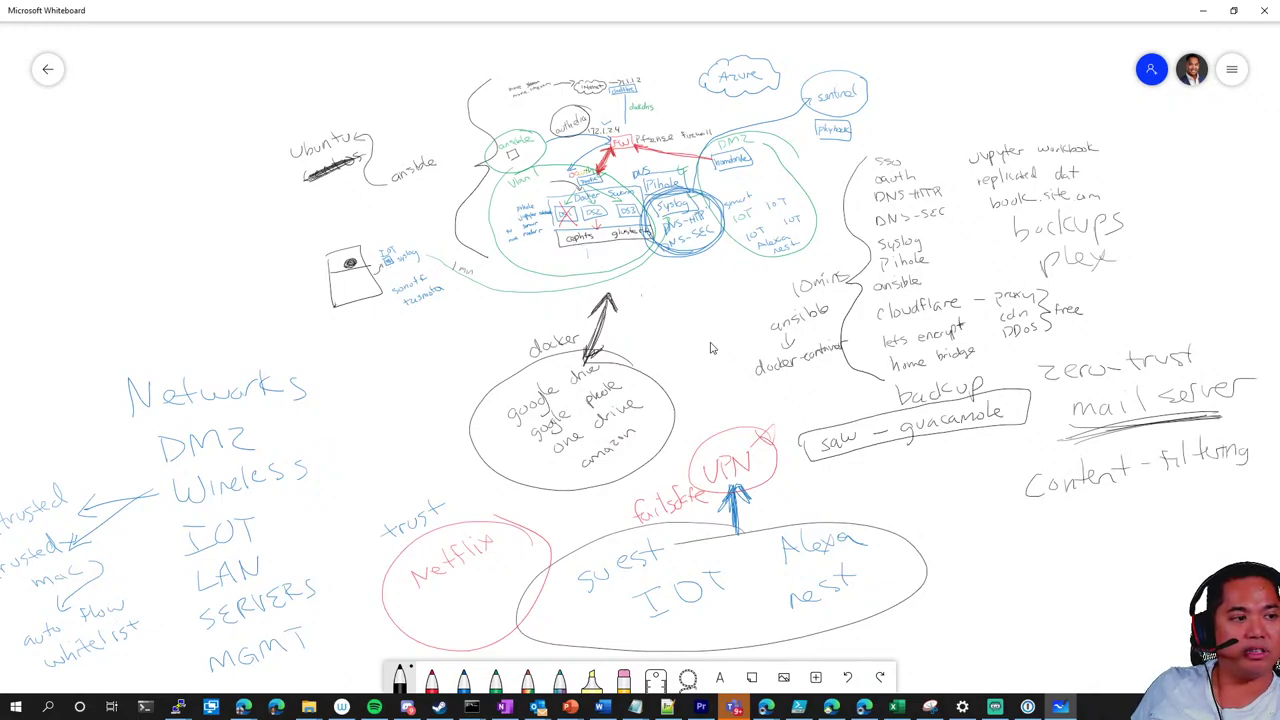
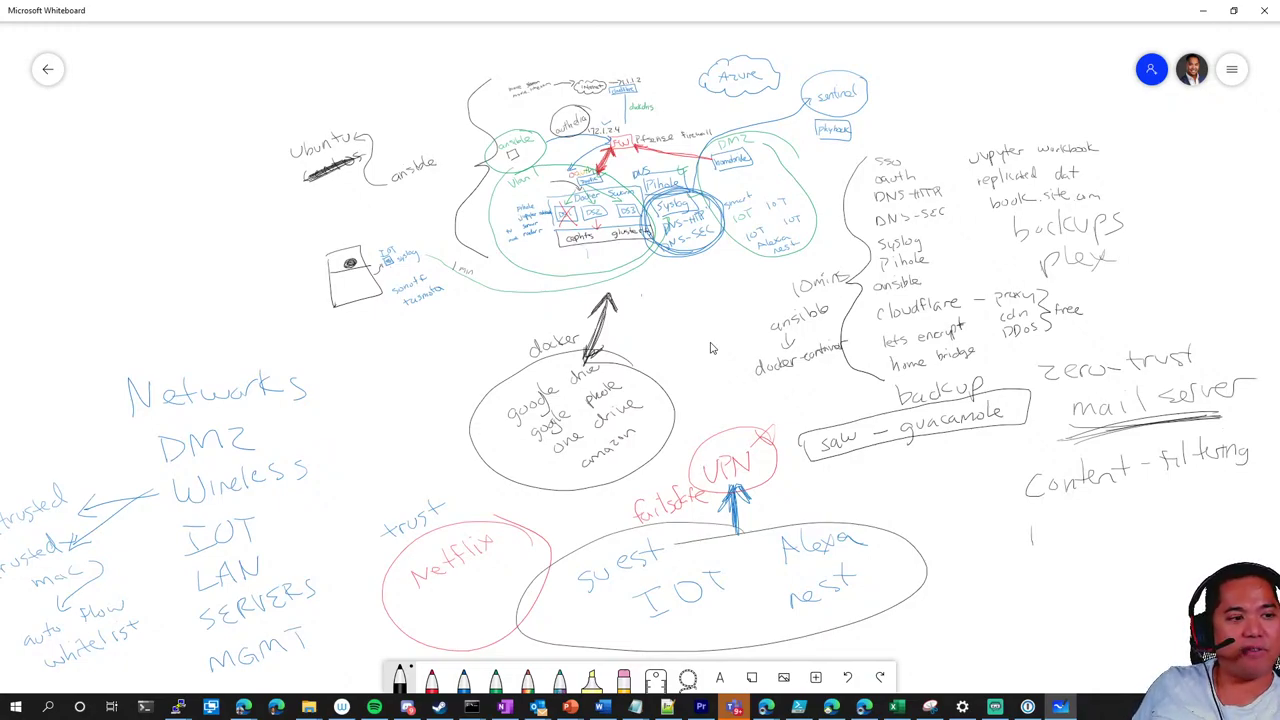
Handwrite 'track' before 'phone' under Content-filtering and underline both words
{"action": "left_click_drag", "start_coordinate": [1048, 534], "coordinate": [1252, 500]}
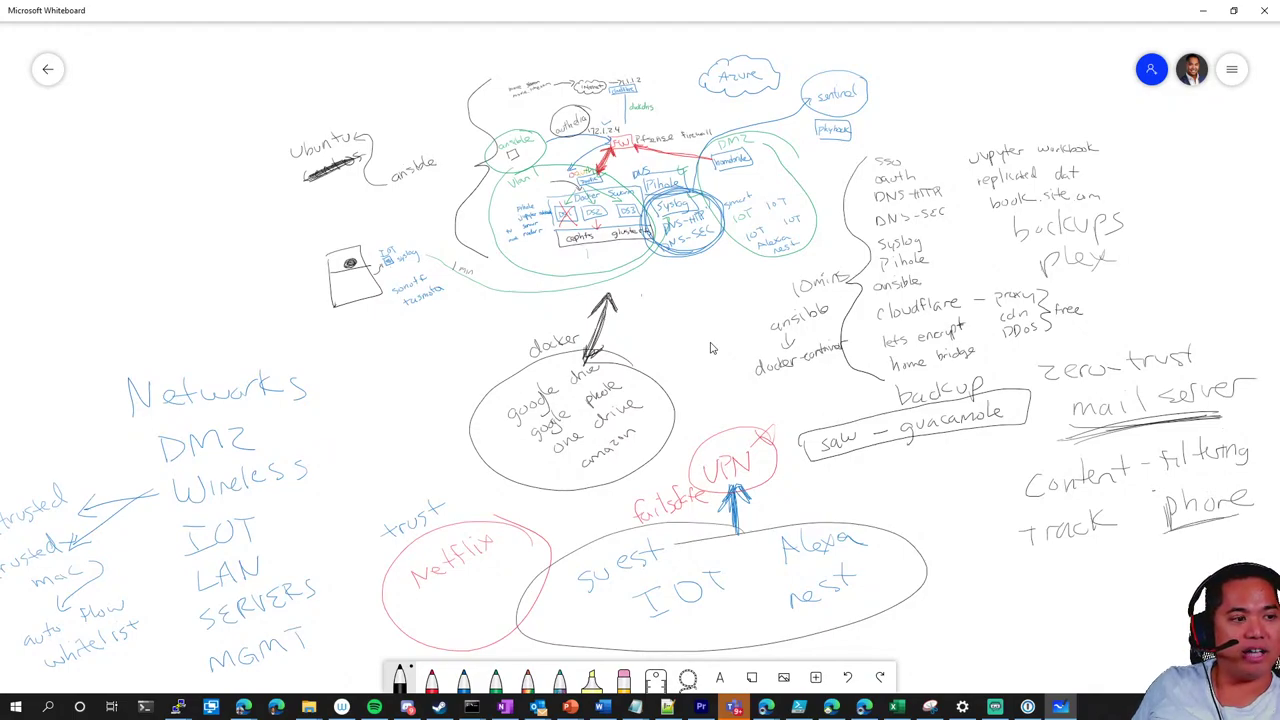
{"action": "left_click_drag", "start_coordinate": [1030, 550], "coordinate": [1090, 550]}
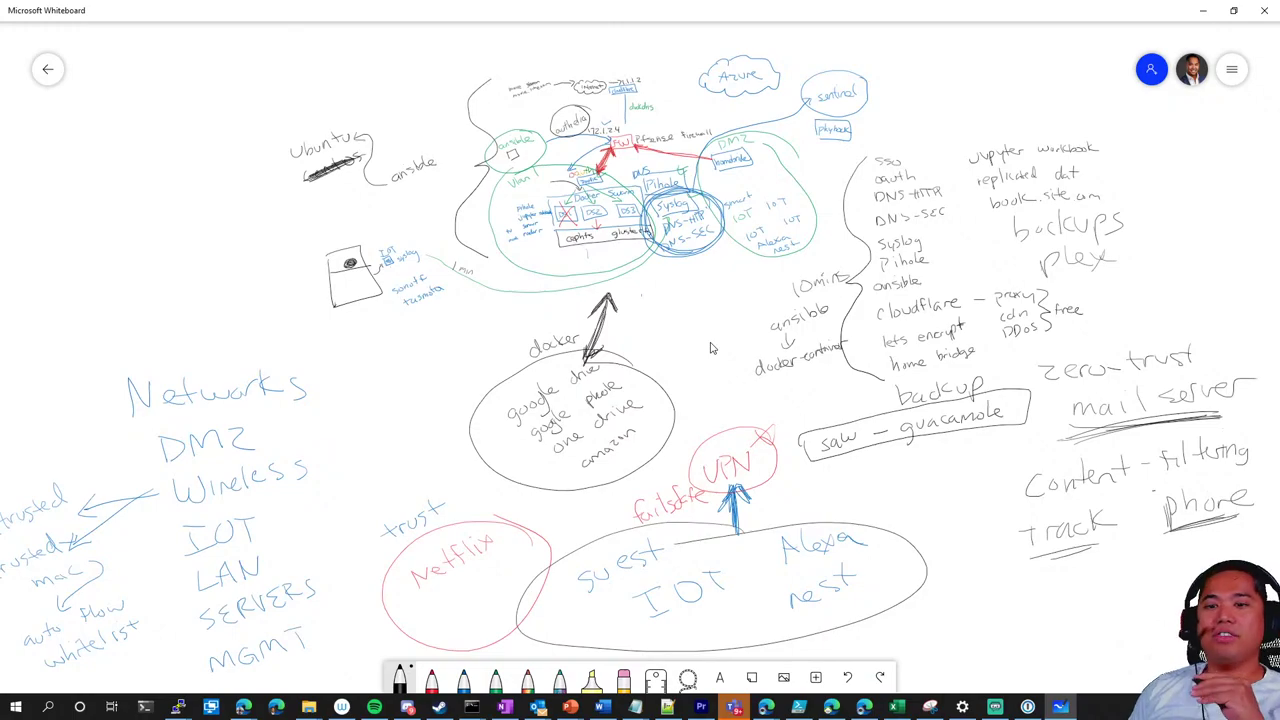
Pan to blank space at upper right and handwrite a black 'V2' heading there
{"action": "scroll", "coordinate": [712, 348], "scroll_direction": "down", "scroll_amount": 4}
{"action": "scroll", "coordinate": [712, 348], "scroll_direction": "right", "scroll_amount": 5}
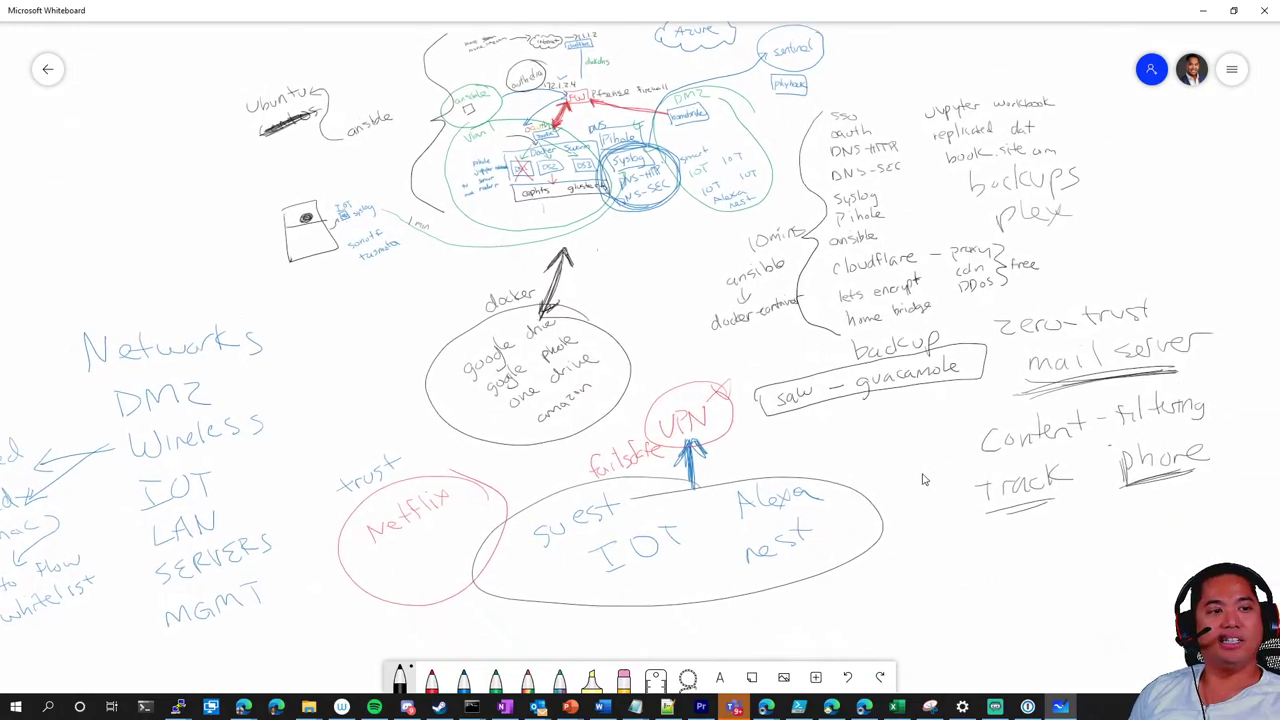
{"action": "scroll", "coordinate": [688, 379], "scroll_direction": "right", "scroll_amount": 6}
{"action": "scroll", "coordinate": [471, 480], "scroll_direction": "up", "scroll_amount": 2}
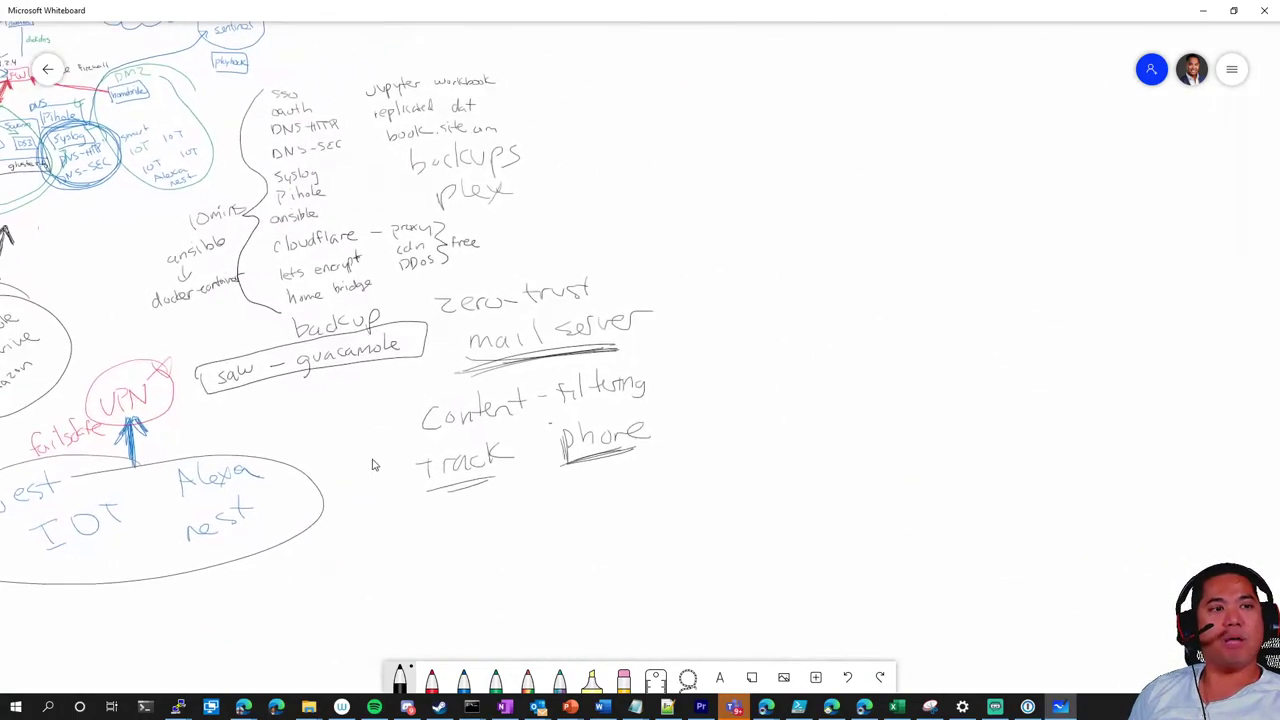
{"action": "left_click", "coordinate": [400, 679]}
{"action": "left_click_drag", "start_coordinate": [806, 80], "coordinate": [869, 100]}
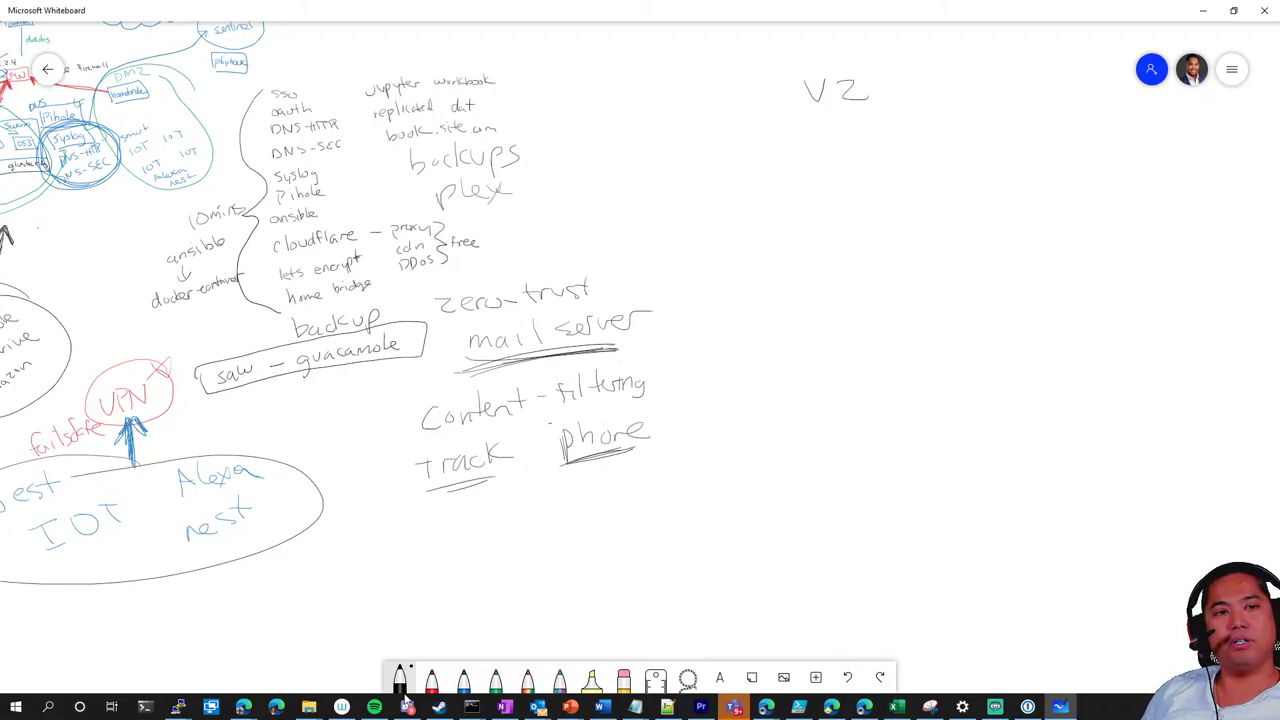
Handwrite 'machine learning' just below the V2 heading
{"action": "mouse_move", "coordinate": [800, 138]}
{"action": "left_mouse_down"}
{"action": "mouse_move", "coordinate": [800, 162]}
{"action": "mouse_move", "coordinate": [886, 158]}
{"action": "left_mouse_up"}
{"action": "left_click_drag", "start_coordinate": [888, 146], "coordinate": [888, 158]}
{"action": "left_click_drag", "start_coordinate": [892, 158], "coordinate": [918, 156]}
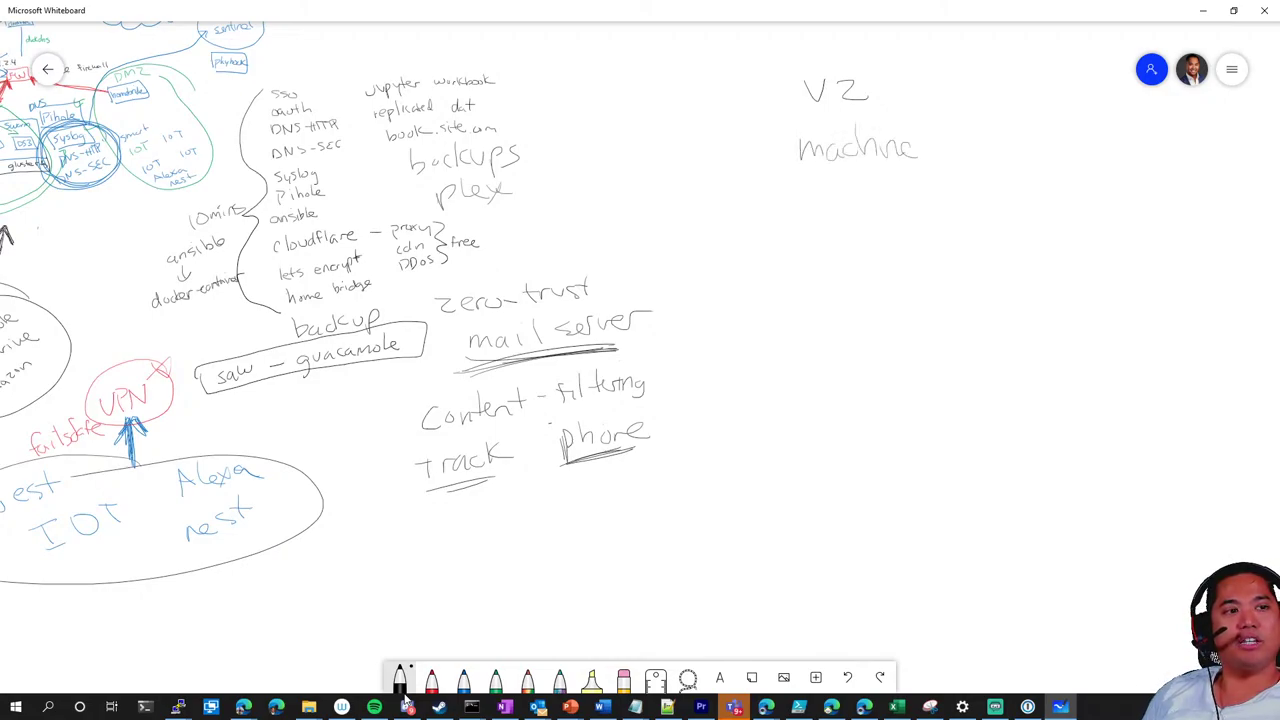
{"action": "mouse_move", "coordinate": [960, 118]}
{"action": "left_mouse_down"}
{"action": "mouse_move", "coordinate": [962, 148]}
{"action": "mouse_move", "coordinate": [998, 146]}
{"action": "left_mouse_up"}
{"action": "mouse_move", "coordinate": [1000, 146]}
{"action": "left_mouse_down"}
{"action": "mouse_move", "coordinate": [1006, 132]}
{"action": "mouse_move", "coordinate": [1032, 148]}
{"action": "left_mouse_up"}
{"action": "left_click_drag", "start_coordinate": [1040, 136], "coordinate": [1058, 146]}
{"action": "left_click_drag", "start_coordinate": [1066, 134], "coordinate": [1060, 166]}
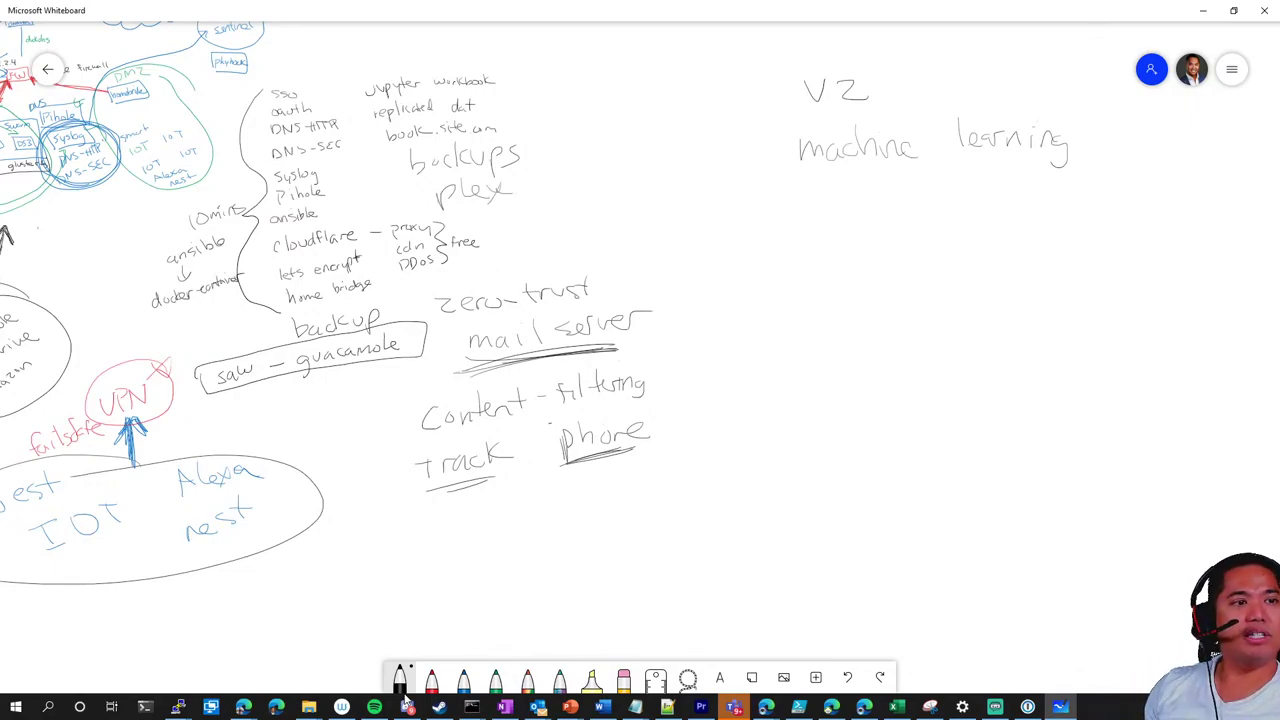
Handwrite 'Facial recognition' on the line below machine learning
{"action": "left_click_drag", "start_coordinate": [874, 190], "coordinate": [870, 213]}
{"action": "mouse_move", "coordinate": [869, 186]}
{"action": "left_mouse_down"}
{"action": "mouse_move", "coordinate": [886, 182]}
{"action": "mouse_move", "coordinate": [898, 211]}
{"action": "mouse_move", "coordinate": [940, 214]}
{"action": "left_mouse_up"}
{"action": "mouse_move", "coordinate": [953, 182]}
{"action": "left_mouse_down"}
{"action": "mouse_move", "coordinate": [951, 212]}
{"action": "mouse_move", "coordinate": [1036, 196]}
{"action": "mouse_move", "coordinate": [1064, 206]}
{"action": "left_mouse_up"}
{"action": "mouse_move", "coordinate": [1086, 195]}
{"action": "left_mouse_down"}
{"action": "mouse_move", "coordinate": [1096, 222]}
{"action": "mouse_move", "coordinate": [1126, 198]}
{"action": "left_mouse_up"}
{"action": "mouse_move", "coordinate": [1131, 188]}
{"action": "left_mouse_down"}
{"action": "mouse_move", "coordinate": [1148, 196]}
{"action": "mouse_move", "coordinate": [1148, 183]}
{"action": "left_mouse_up"}
{"action": "left_click_drag", "start_coordinate": [1156, 180], "coordinate": [1168, 194]}
{"action": "left_click_drag", "start_coordinate": [1182, 198], "coordinate": [1198, 184]}
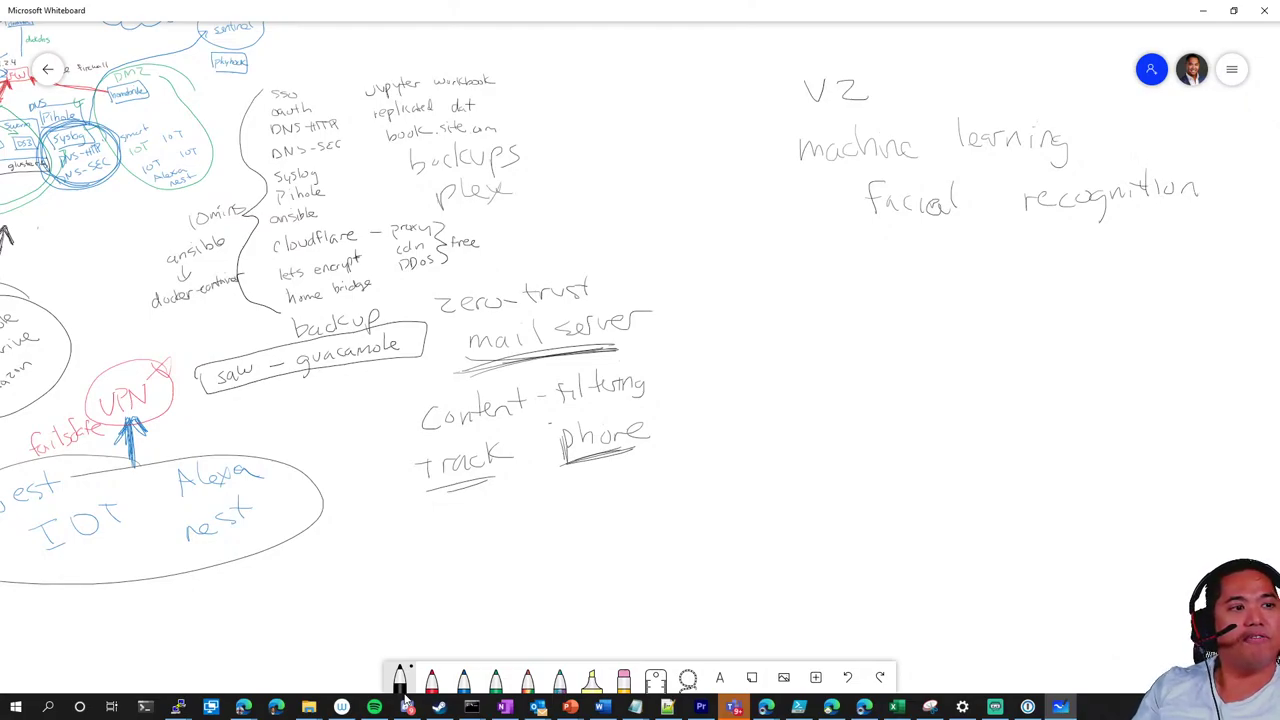
Handwrite 'white list' and then 'drone' on the next two lines
{"action": "left_click_drag", "start_coordinate": [972, 246], "coordinate": [1038, 258]}
{"action": "left_click_drag", "start_coordinate": [1044, 252], "coordinate": [1126, 252]}
{"action": "mouse_move", "coordinate": [1142, 236]}
{"action": "left_mouse_down"}
{"action": "mouse_move", "coordinate": [1132, 251]}
{"action": "mouse_move", "coordinate": [1151, 246]}
{"action": "left_mouse_up"}
{"action": "left_click_drag", "start_coordinate": [1137, 231], "coordinate": [1153, 229]}
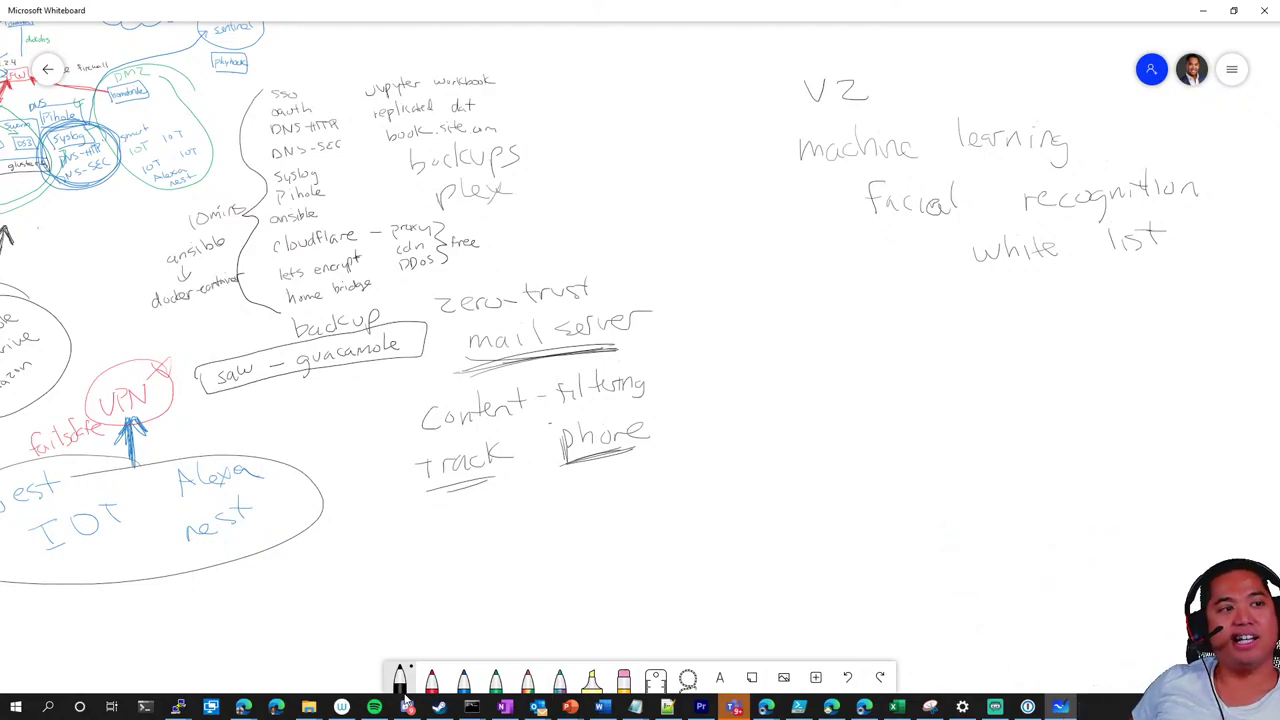
{"action": "mouse_move", "coordinate": [1056, 298]}
{"action": "left_mouse_down"}
{"action": "mouse_move", "coordinate": [1064, 316]}
{"action": "mouse_move", "coordinate": [1136, 310]}
{"action": "left_mouse_up"}
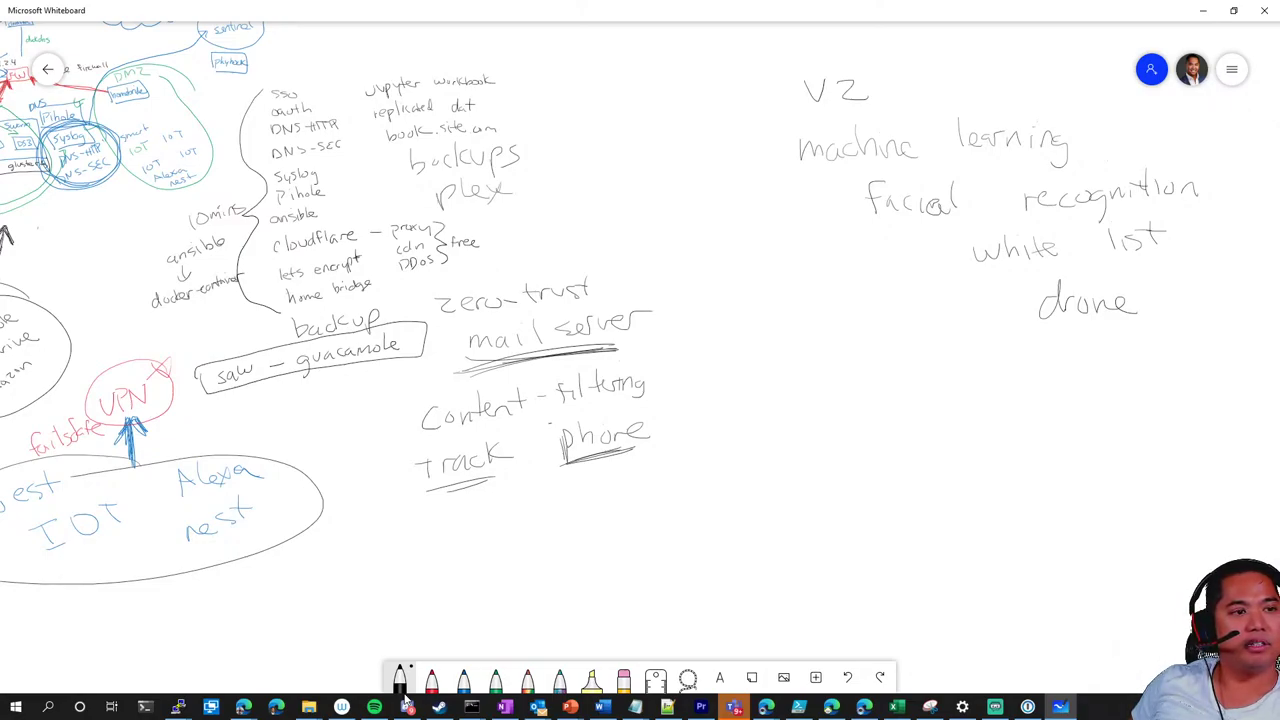
Draw green yes/no arrows from Facial recognition to white list and drone
{"action": "left_click", "coordinate": [495, 680]}
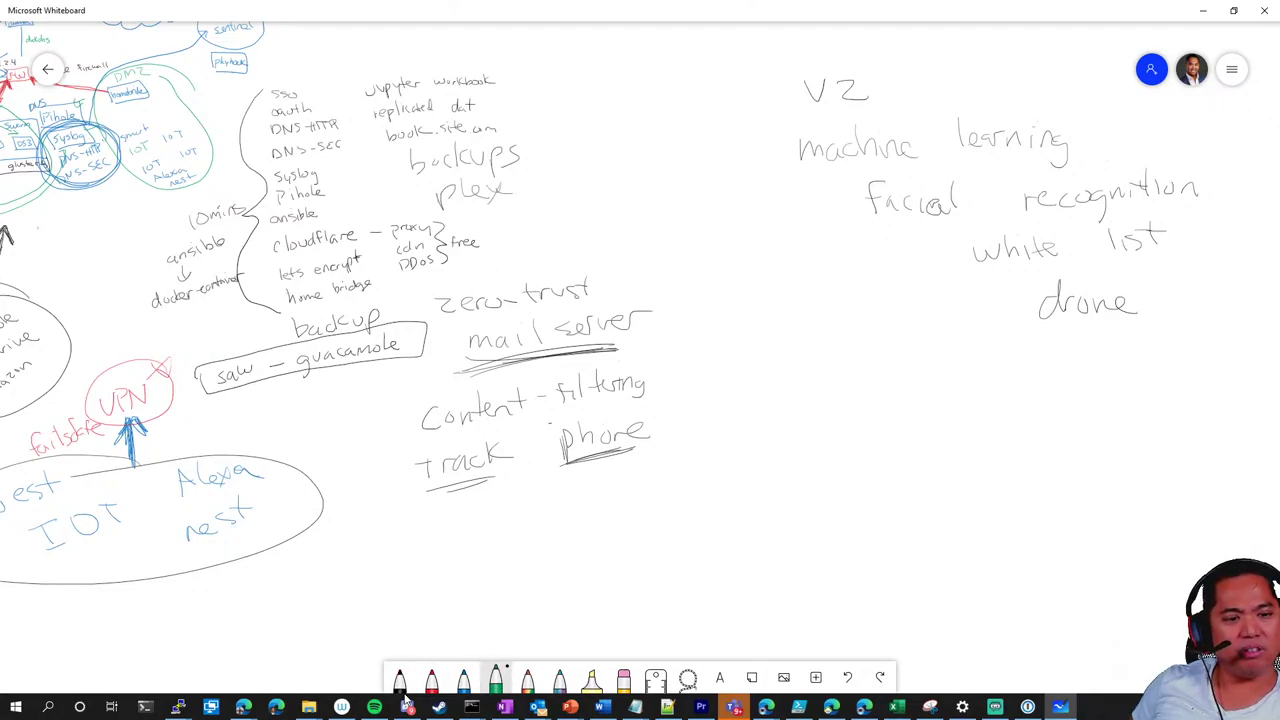
{"action": "mouse_move", "coordinate": [902, 220]}
{"action": "left_mouse_down"}
{"action": "mouse_move", "coordinate": [946, 240]}
{"action": "mouse_move", "coordinate": [926, 262]}
{"action": "mouse_move", "coordinate": [944, 256]}
{"action": "mouse_move", "coordinate": [944, 321]}
{"action": "mouse_move", "coordinate": [963, 320]}
{"action": "left_mouse_up"}
{"action": "mouse_move", "coordinate": [950, 308]}
{"action": "left_mouse_down"}
{"action": "mouse_move", "coordinate": [956, 330]}
{"action": "mouse_move", "coordinate": [988, 320]}
{"action": "left_mouse_up"}
{"action": "left_click_drag", "start_coordinate": [1003, 308], "coordinate": [1002, 309]}
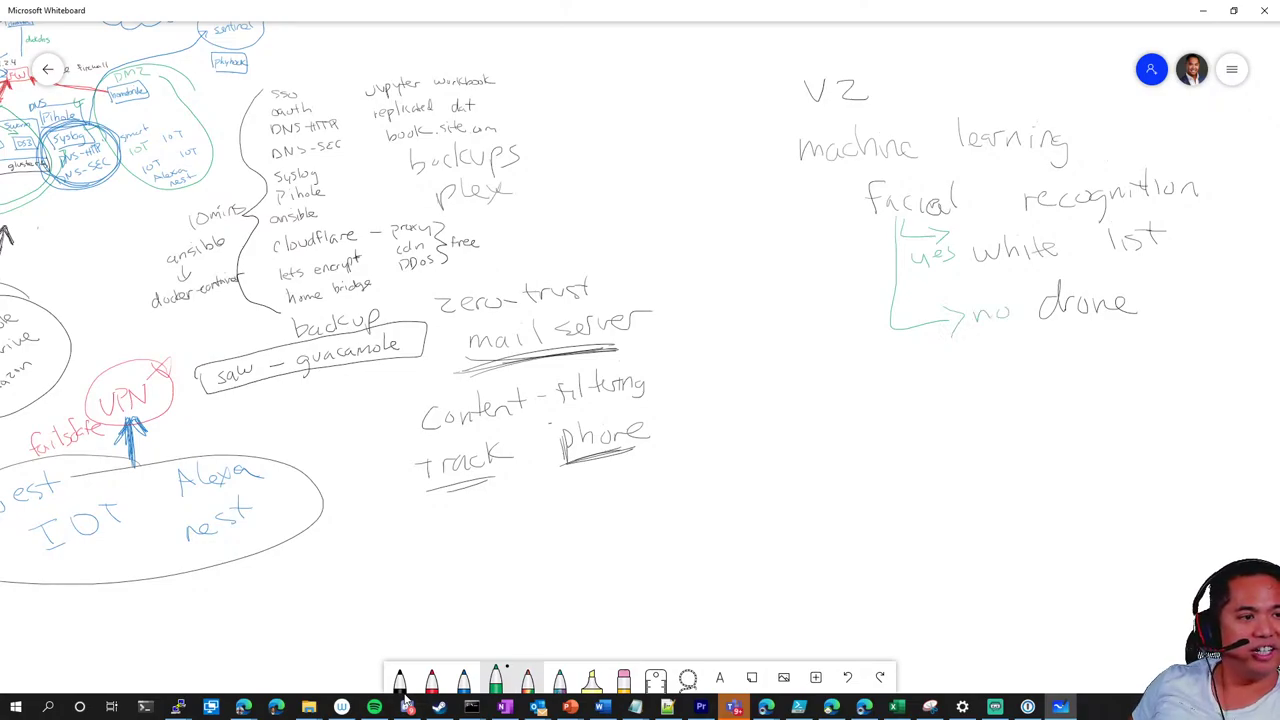
In blue ink, write 'follow' and 'take license' under drone
{"action": "left_click", "coordinate": [463, 677]}
{"action": "mouse_move", "coordinate": [1050, 346]}
{"action": "left_mouse_down"}
{"action": "mouse_move", "coordinate": [1072, 364]}
{"action": "mouse_move", "coordinate": [1148, 340]}
{"action": "left_mouse_up"}
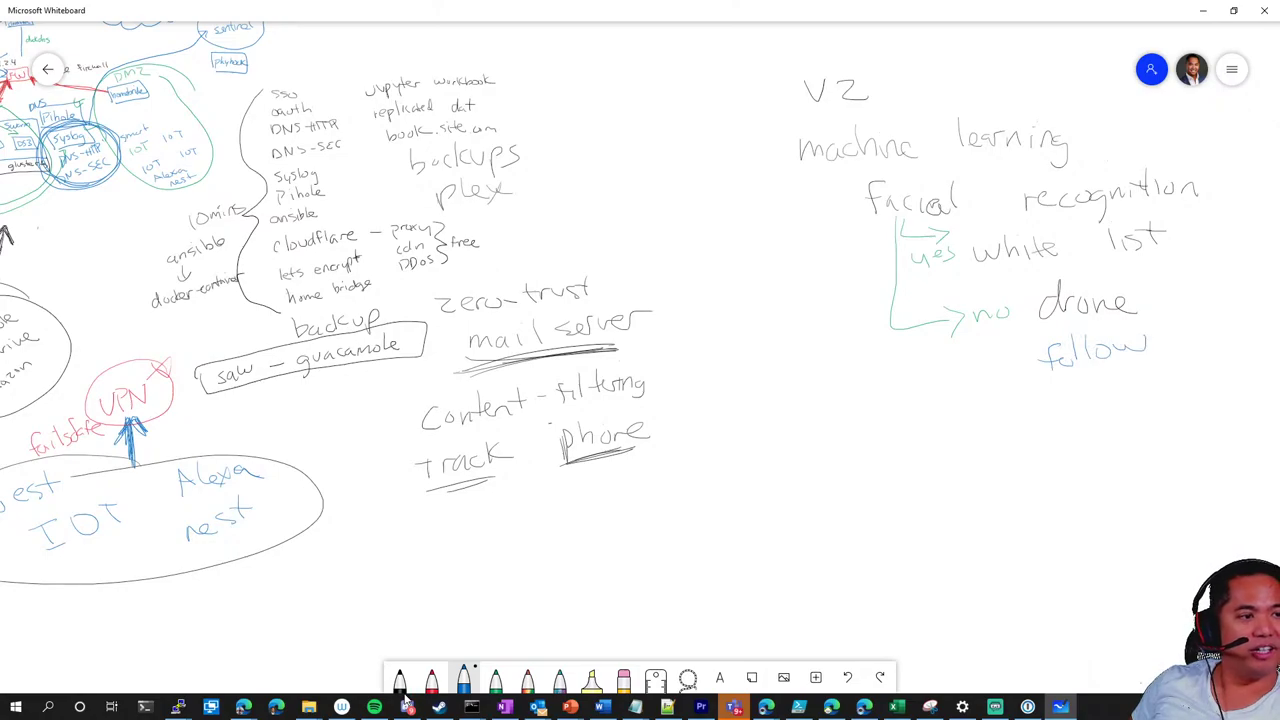
{"action": "left_click_drag", "start_coordinate": [1046, 386], "coordinate": [1050, 416]}
{"action": "left_click_drag", "start_coordinate": [1068, 402], "coordinate": [1238, 376]}
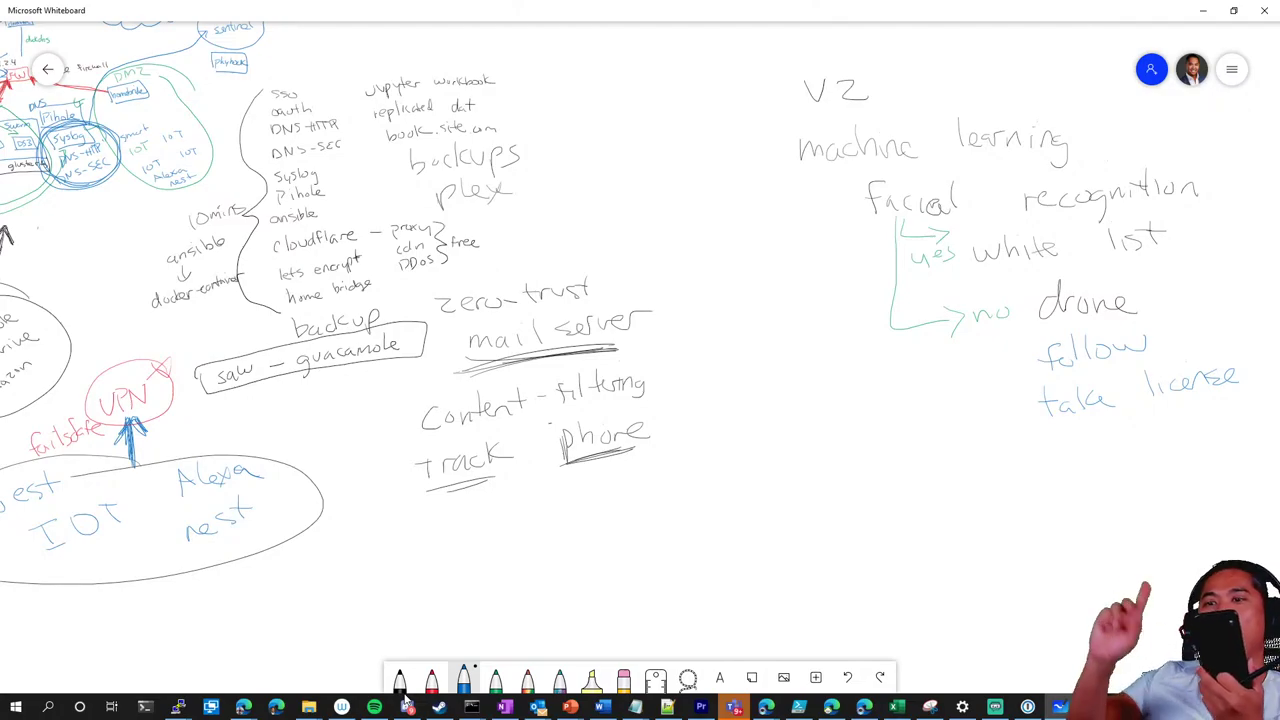
{"action": "mouse_move", "coordinate": [406, 700]}
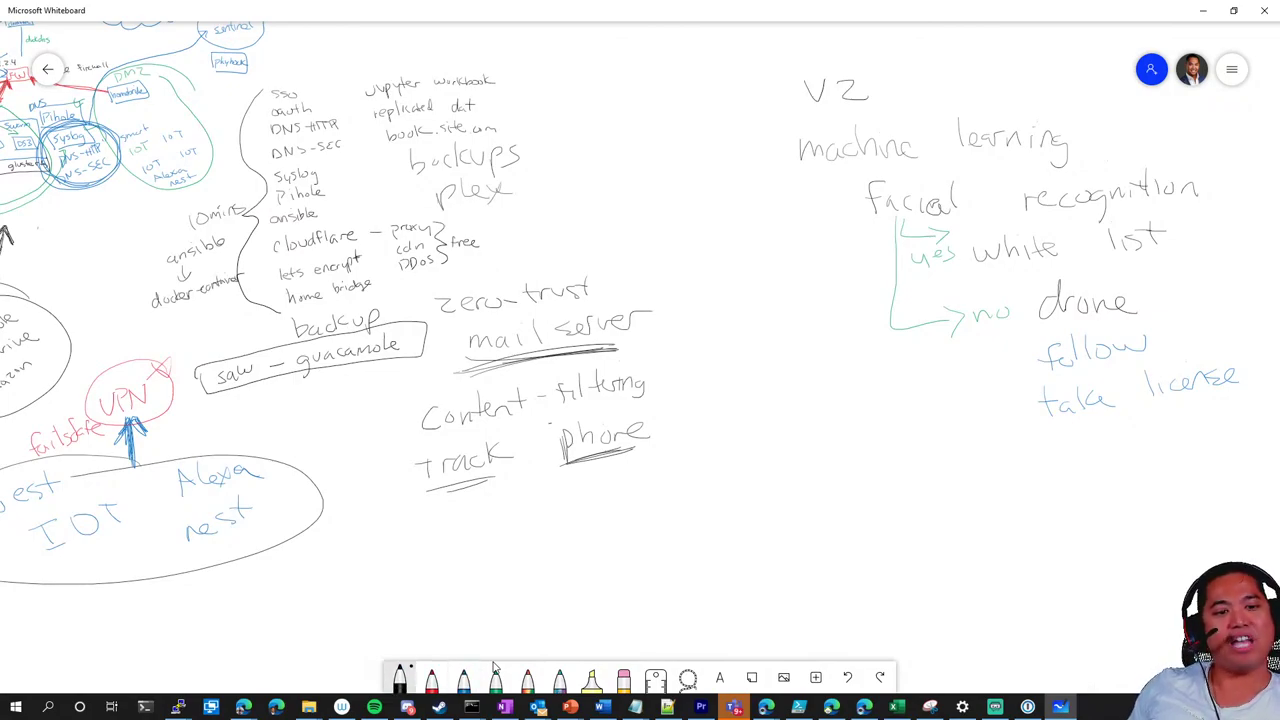
Draw a bracket down from Facial recognition and write 'Neighborhood watch drone' below it
{"action": "mouse_move", "coordinate": [842, 206]}
{"action": "left_mouse_down"}
{"action": "mouse_move", "coordinate": [934, 468]}
{"action": "mouse_move", "coordinate": [972, 470]}
{"action": "left_mouse_up"}
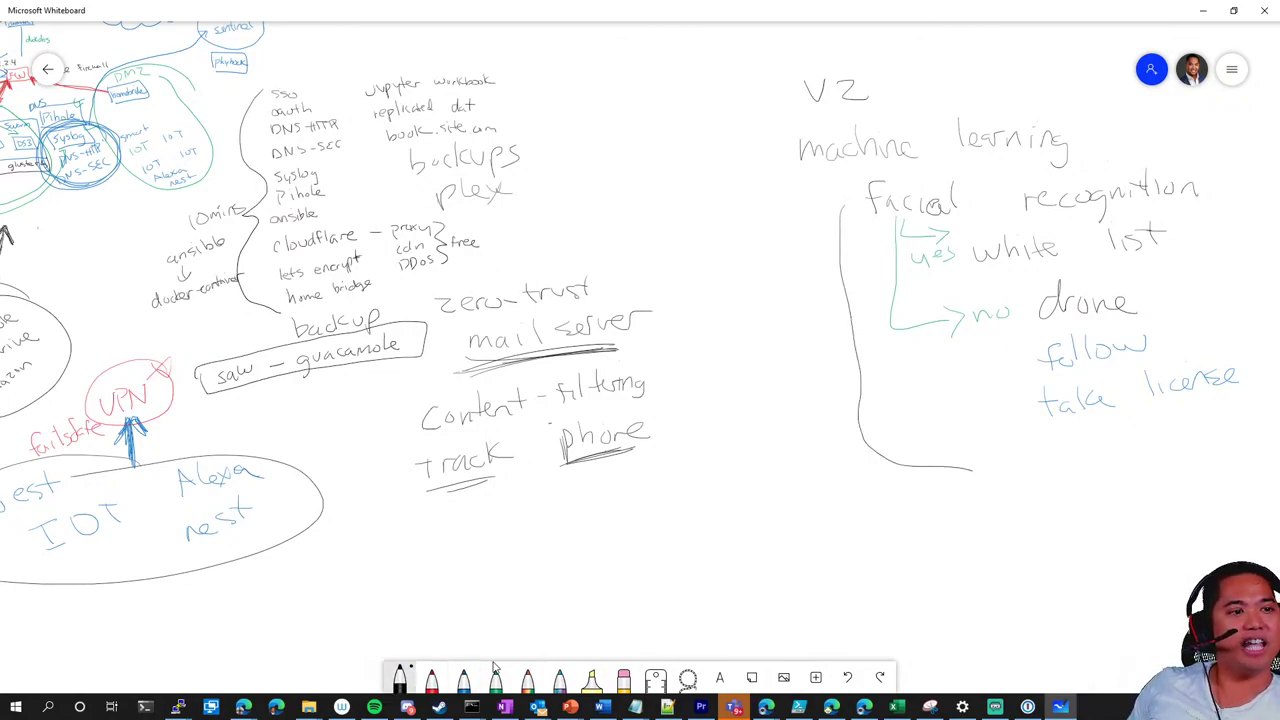
{"action": "mouse_move", "coordinate": [867, 522]}
{"action": "left_mouse_down"}
{"action": "mouse_move", "coordinate": [887, 493]}
{"action": "mouse_move", "coordinate": [908, 518]}
{"action": "left_mouse_up"}
{"action": "mouse_move", "coordinate": [918, 500]}
{"action": "left_mouse_down"}
{"action": "mouse_move", "coordinate": [920, 524]}
{"action": "mouse_move", "coordinate": [944, 530]}
{"action": "left_mouse_up"}
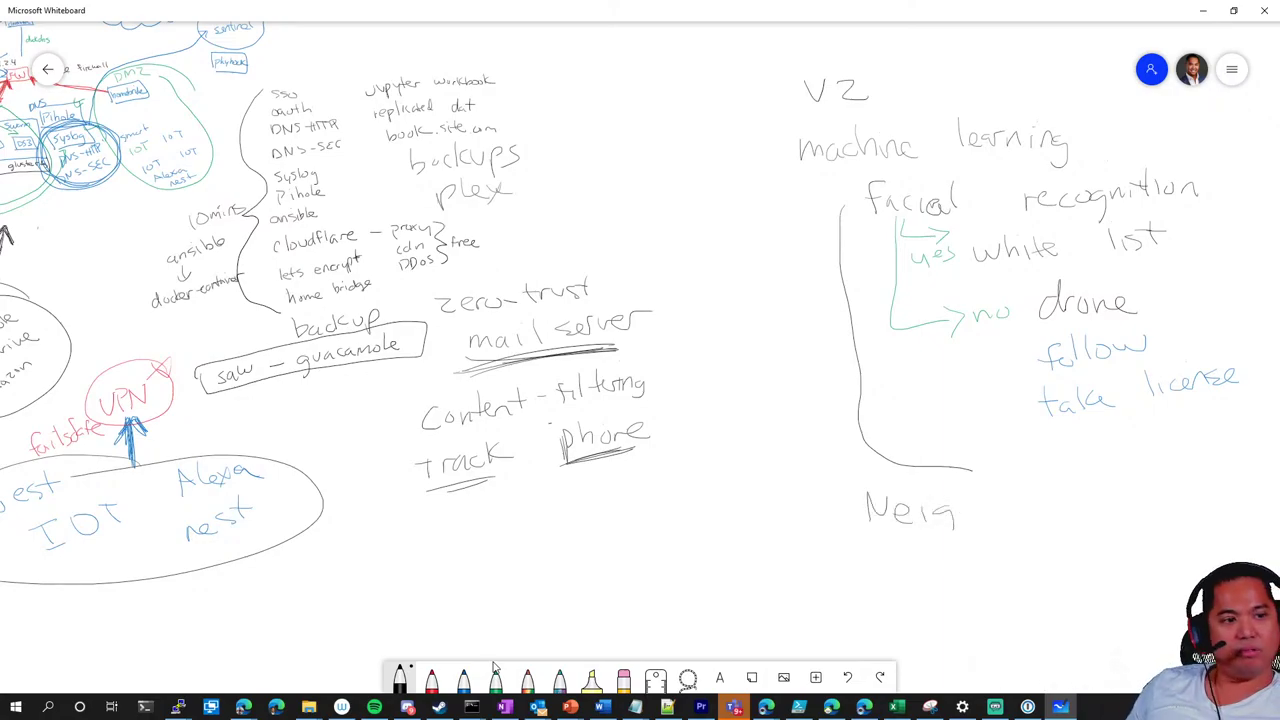
{"action": "mouse_move", "coordinate": [958, 486]}
{"action": "left_mouse_down"}
{"action": "mouse_move", "coordinate": [966, 516]}
{"action": "mouse_move", "coordinate": [1026, 498]}
{"action": "mouse_move", "coordinate": [1040, 510]}
{"action": "left_mouse_up"}
{"action": "left_click_drag", "start_coordinate": [1048, 494], "coordinate": [1064, 492]}
{"action": "left_click_drag", "start_coordinate": [1086, 492], "coordinate": [1112, 502]}
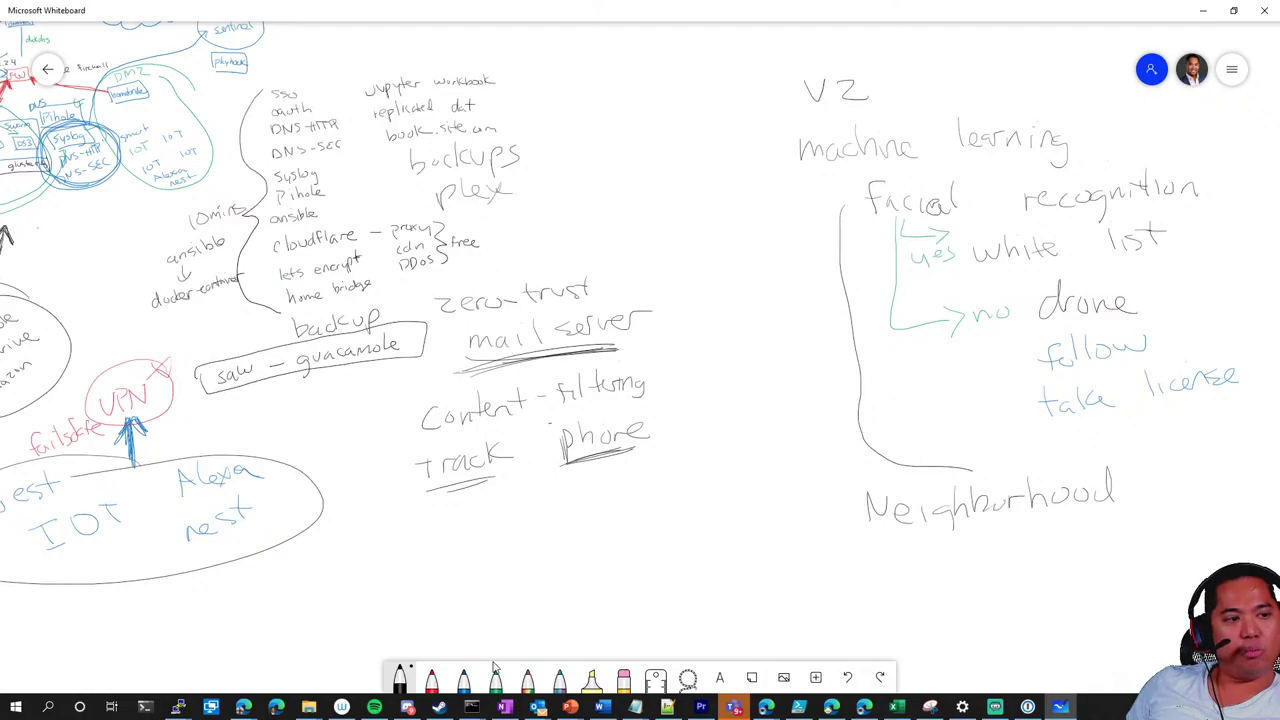
{"action": "left_click_drag", "start_coordinate": [920, 540], "coordinate": [978, 556]}
{"action": "mouse_move", "coordinate": [984, 528]}
{"action": "left_mouse_down"}
{"action": "mouse_move", "coordinate": [986, 552]}
{"action": "mouse_move", "coordinate": [998, 548]}
{"action": "left_mouse_up"}
{"action": "left_click_drag", "start_coordinate": [1016, 522], "coordinate": [1034, 544]}
{"action": "mouse_move", "coordinate": [1116, 530]}
{"action": "left_mouse_down"}
{"action": "mouse_move", "coordinate": [1106, 542]}
{"action": "mouse_move", "coordinate": [1118, 540]}
{"action": "left_mouse_up"}
{"action": "left_click_drag", "start_coordinate": [1126, 540], "coordinate": [1136, 530]}
{"action": "left_click_drag", "start_coordinate": [1144, 528], "coordinate": [1158, 536]}
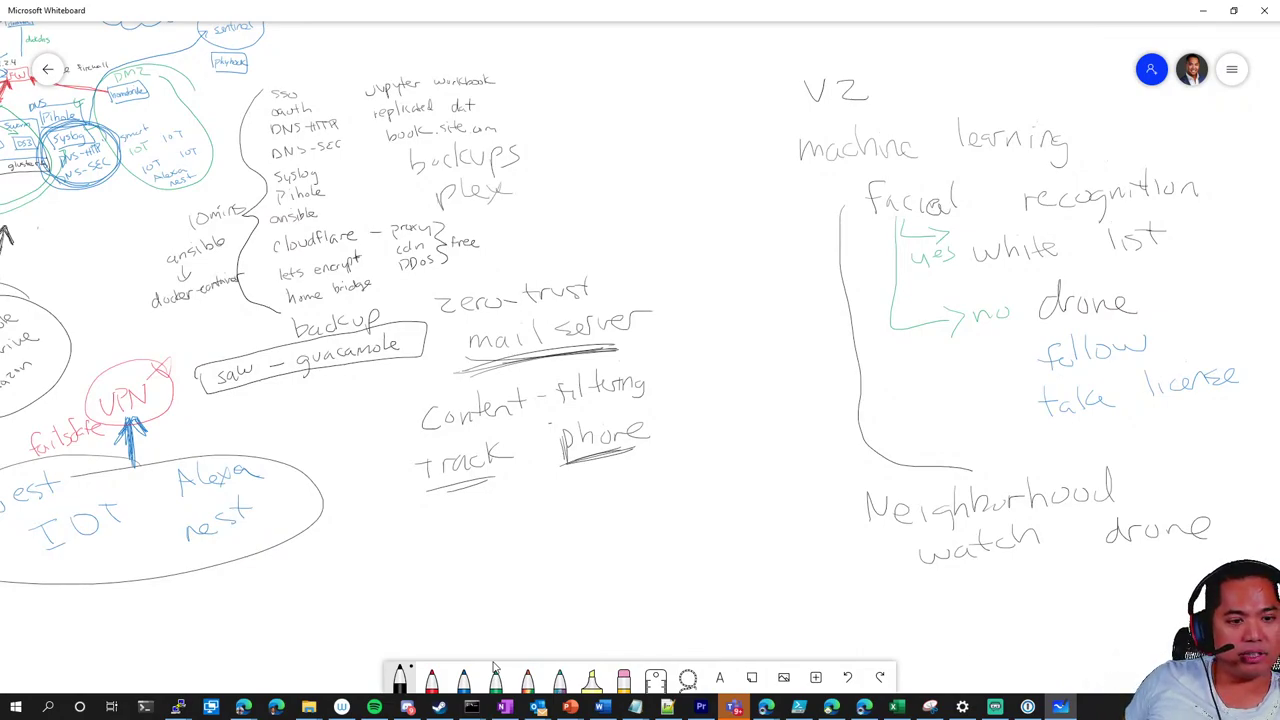
In a new ink colour, write ANPR and Palantir beneath Neighborhood watch drone
{"action": "left_click", "coordinate": [463, 678]}
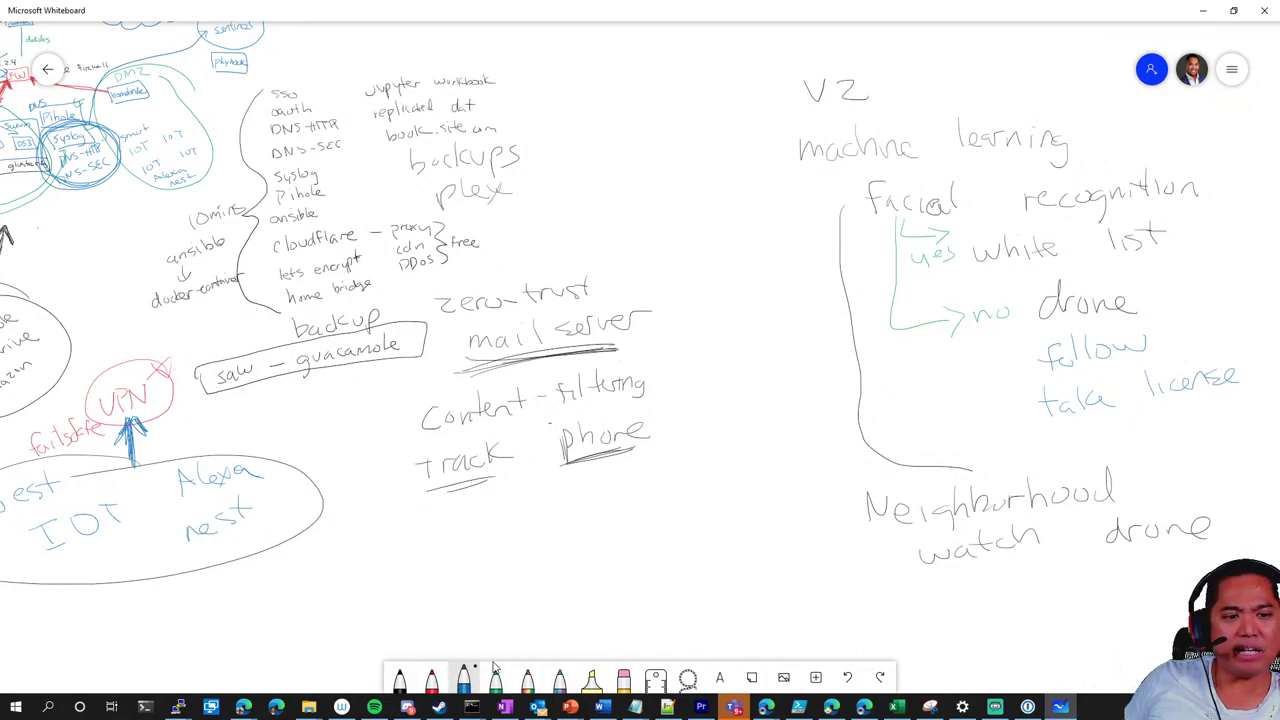
{"action": "mouse_move", "coordinate": [889, 600]}
{"action": "left_mouse_down"}
{"action": "mouse_move", "coordinate": [927, 576]}
{"action": "mouse_move", "coordinate": [936, 597]}
{"action": "mouse_move", "coordinate": [960, 597]}
{"action": "mouse_move", "coordinate": [938, 582]}
{"action": "mouse_move", "coordinate": [976, 586]}
{"action": "mouse_move", "coordinate": [923, 630]}
{"action": "left_mouse_up"}
{"action": "key", "text": "ctrl+z"}
{"action": "mouse_move", "coordinate": [920, 605]}
{"action": "left_mouse_down"}
{"action": "mouse_move", "coordinate": [959, 624]}
{"action": "mouse_move", "coordinate": [1007, 612]}
{"action": "left_mouse_up"}
{"action": "left_click_drag", "start_coordinate": [1002, 601], "coordinate": [1014, 600]}
{"action": "left_click_drag", "start_coordinate": [1019, 605], "coordinate": [1020, 614]}
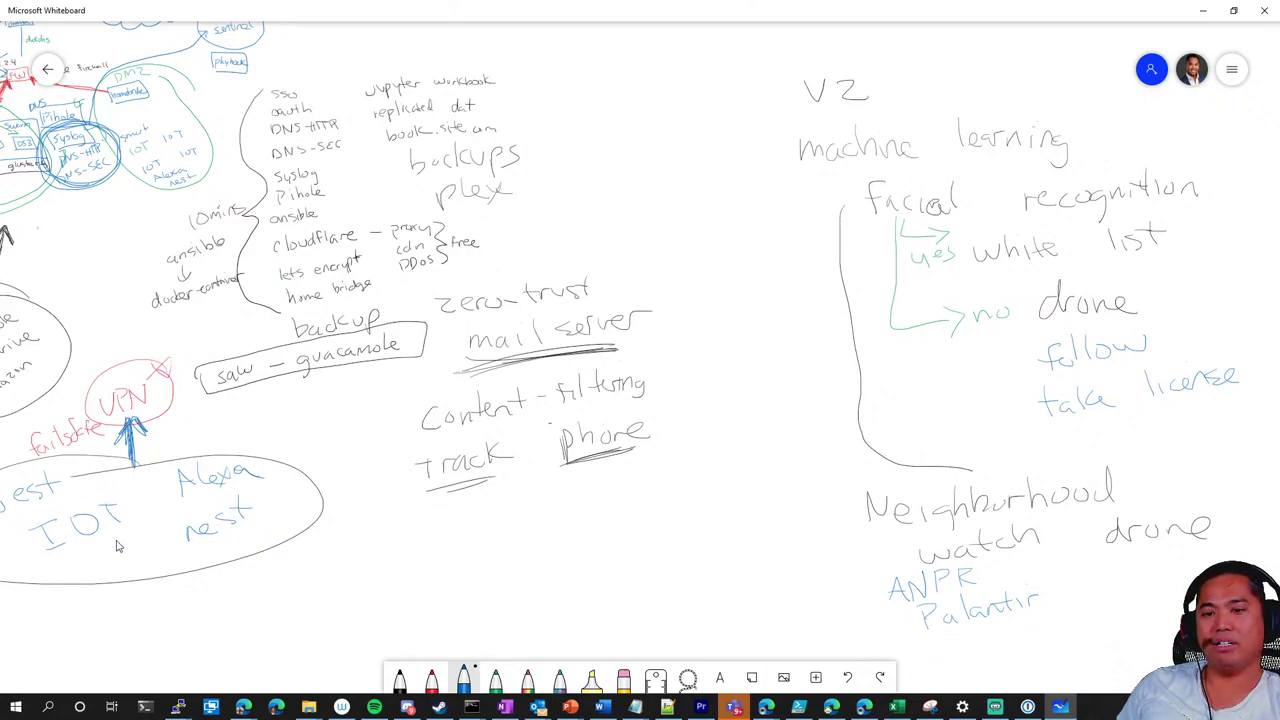
{"action": "left_click", "coordinate": [243, 706]}
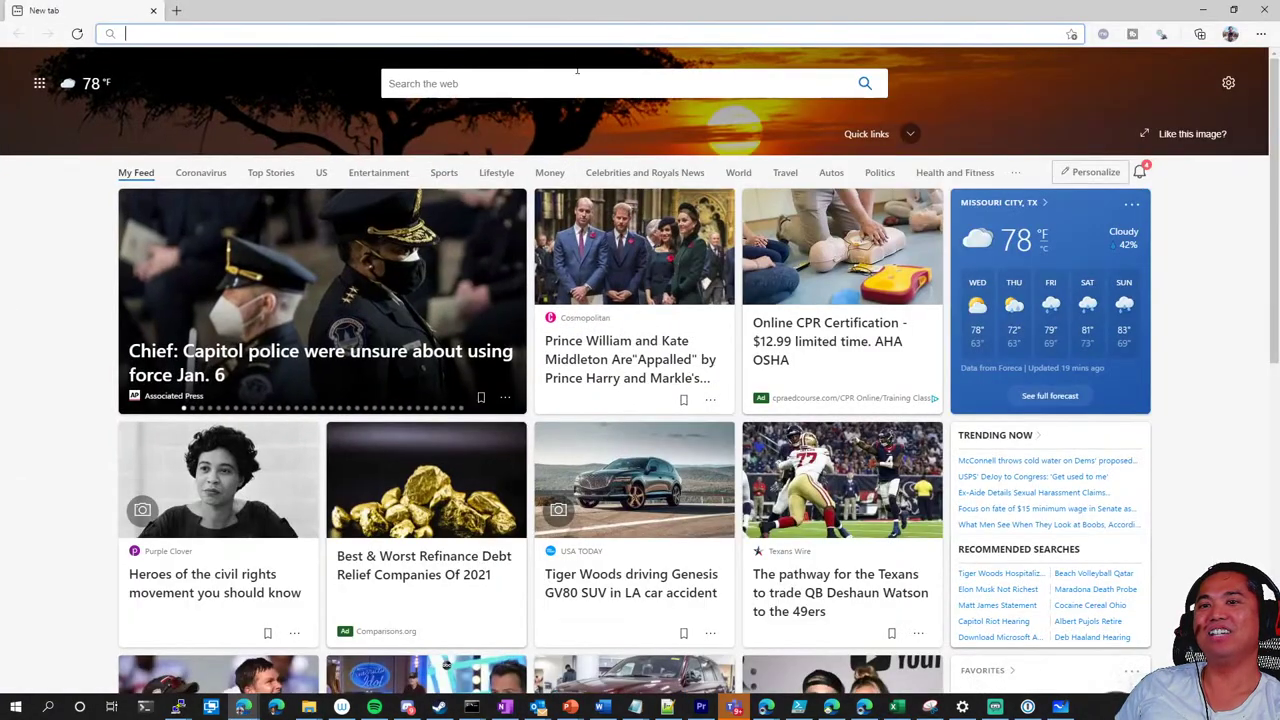
{"action": "left_click", "coordinate": [573, 32]}
{"action": "type", "text": "www.youtube.com"}
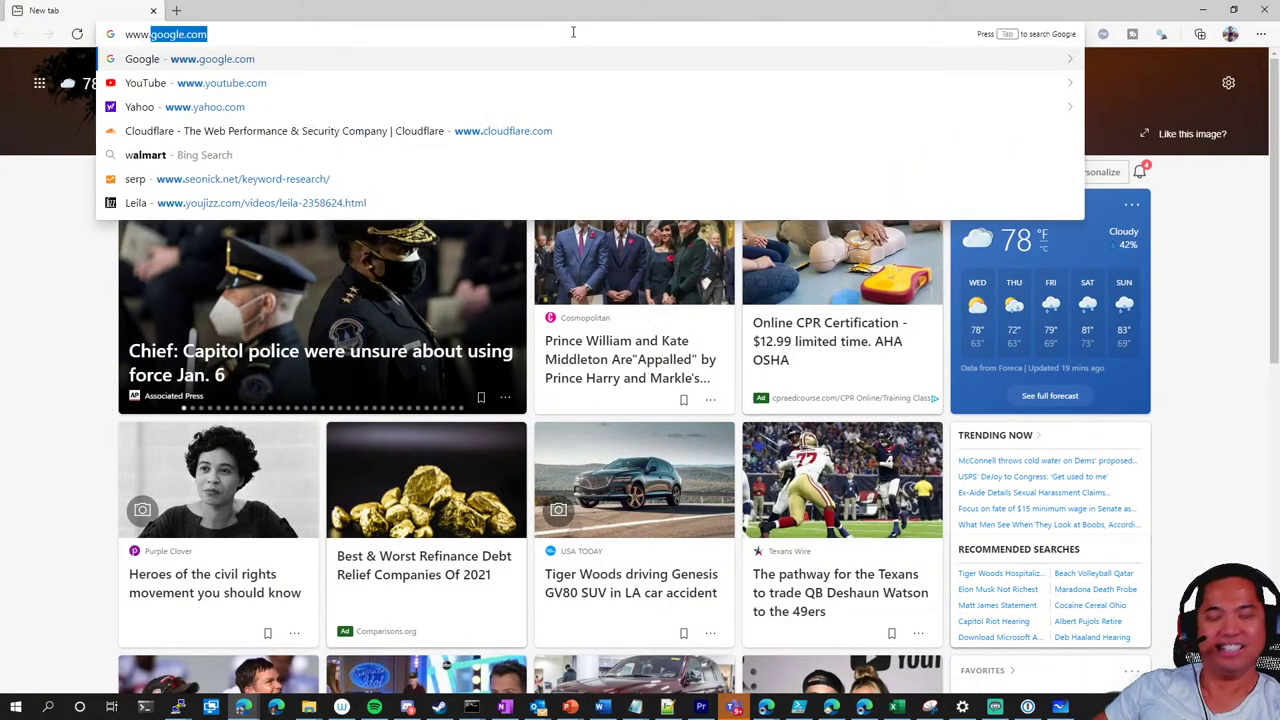
{"action": "key", "text": "Return"}
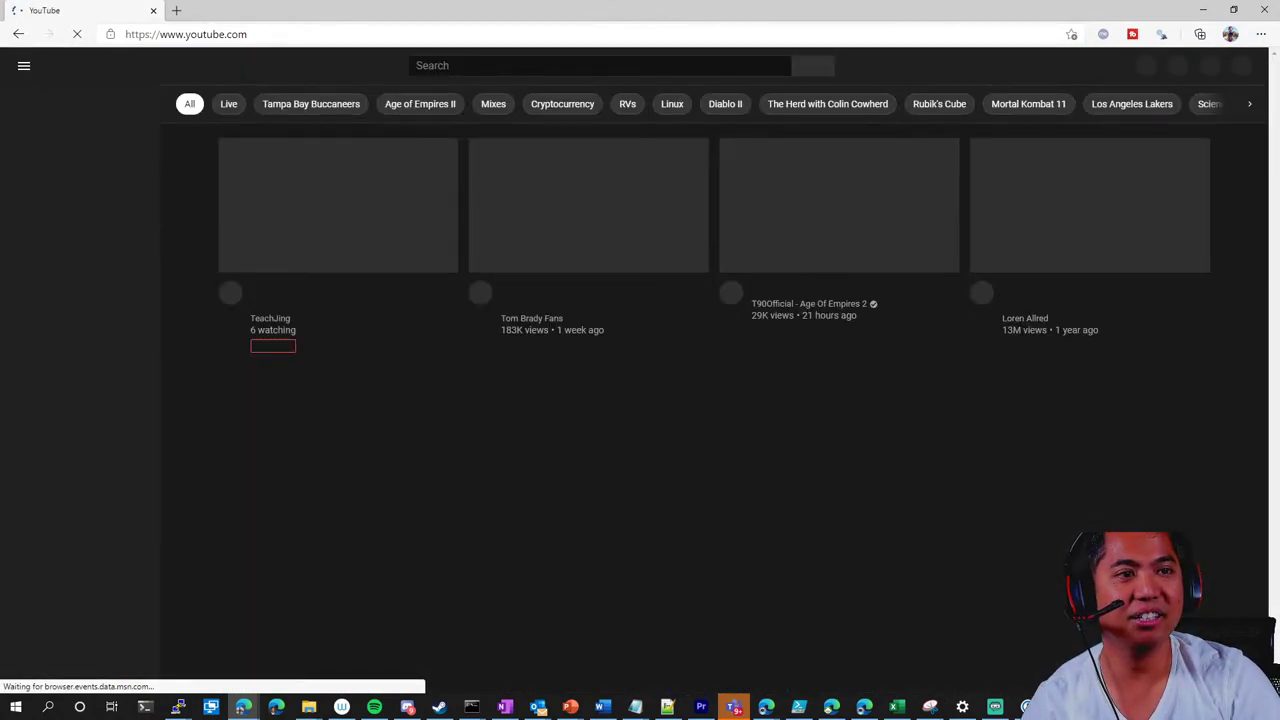
Search for 'palintir lord of the rings' and open 'Pippin and the Palantir'
{"action": "left_click", "coordinate": [471, 66]}
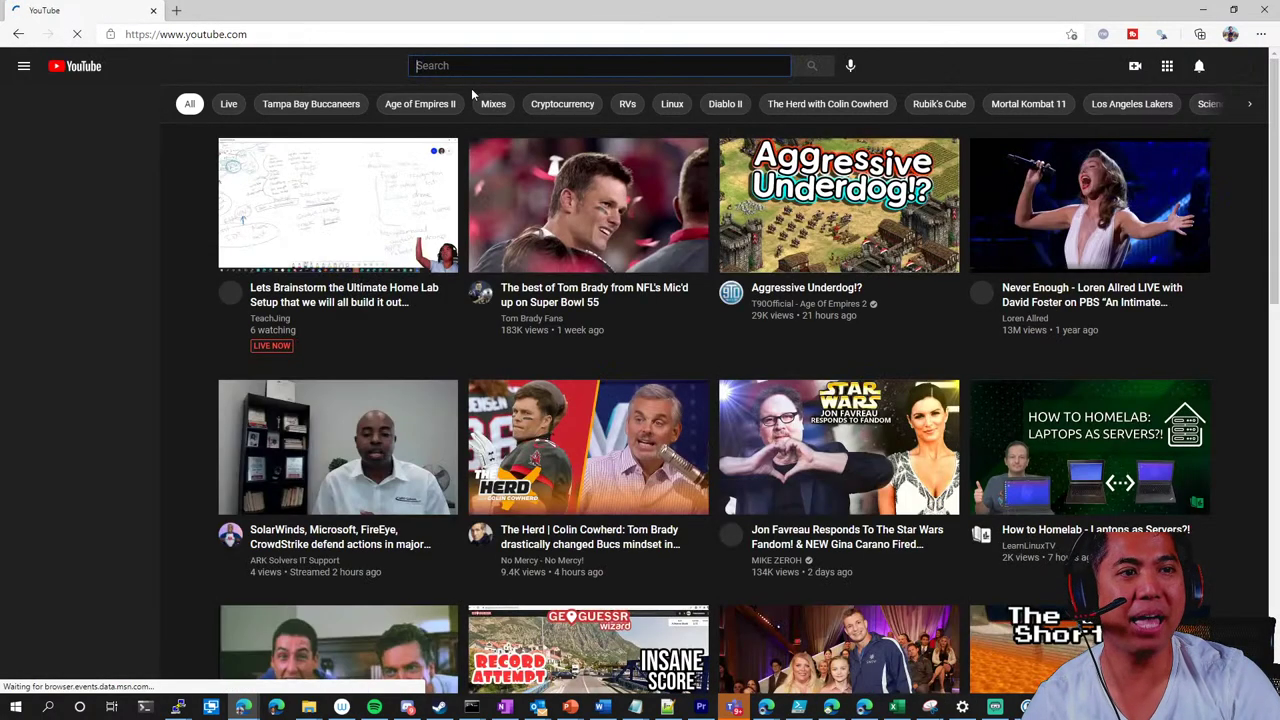
{"action": "type", "text": "palintor "}
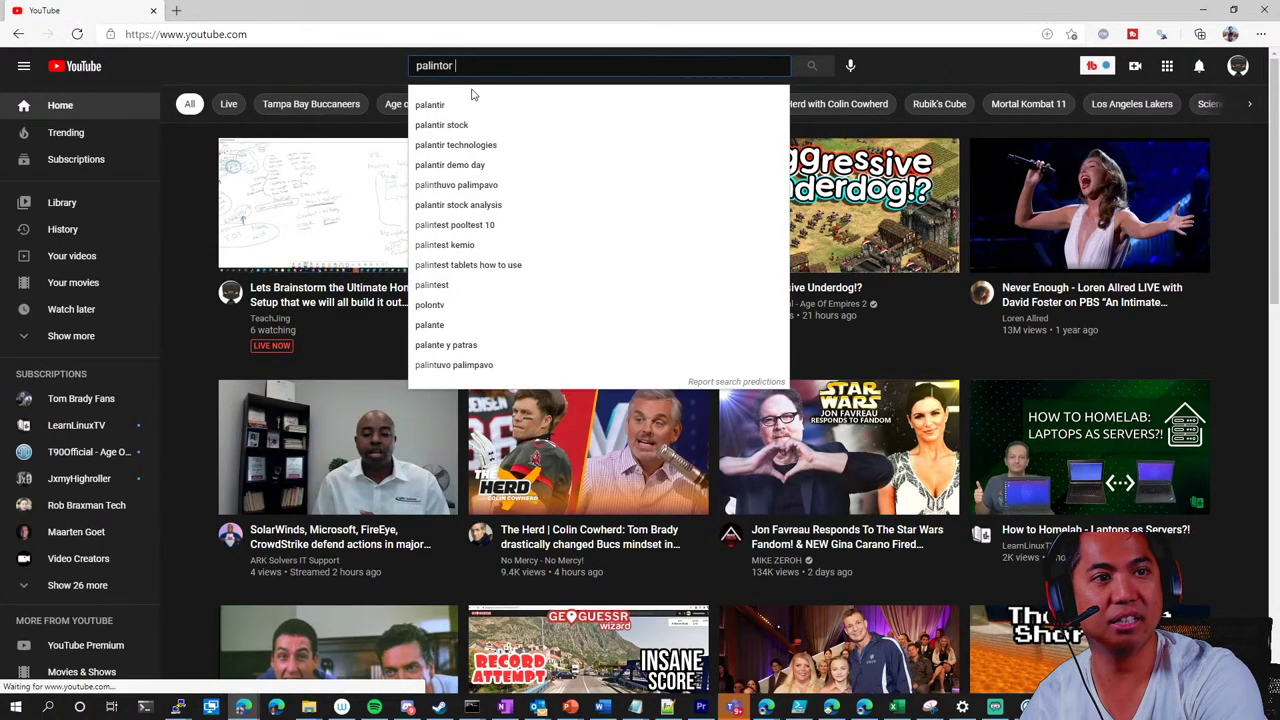
{"action": "type", "text": "lord of the rings"}
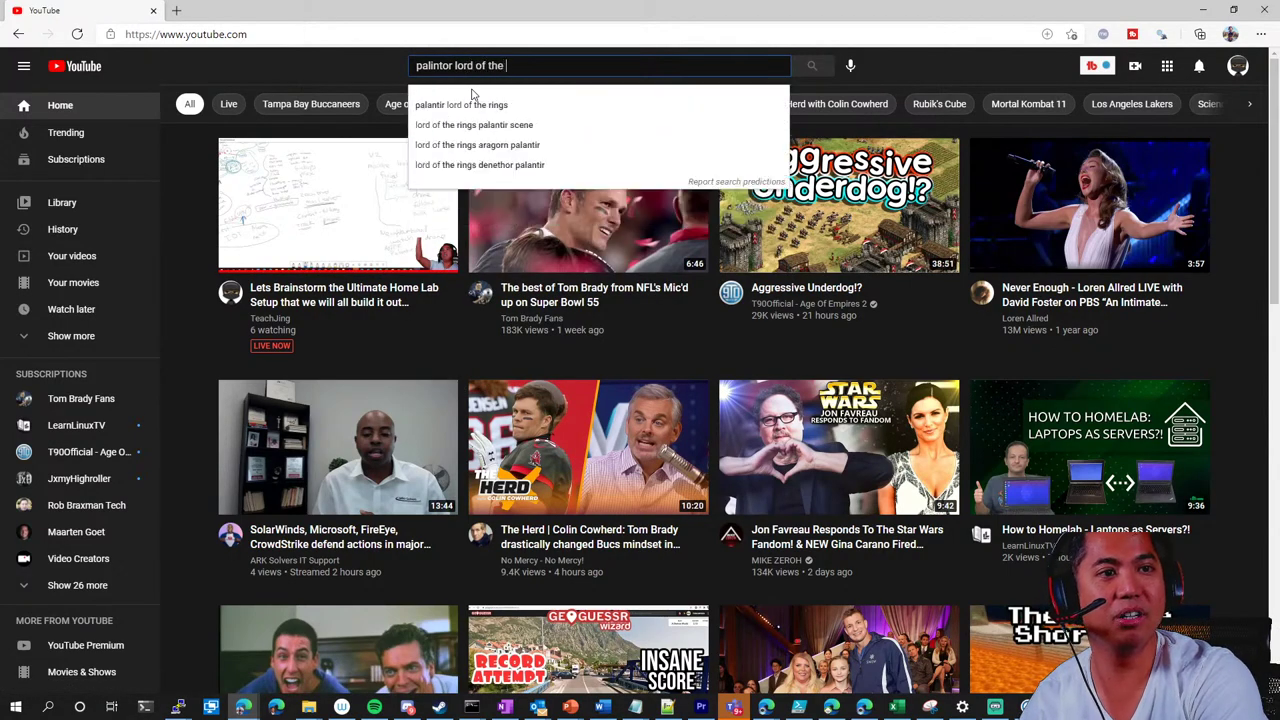
{"action": "key", "text": "Return"}
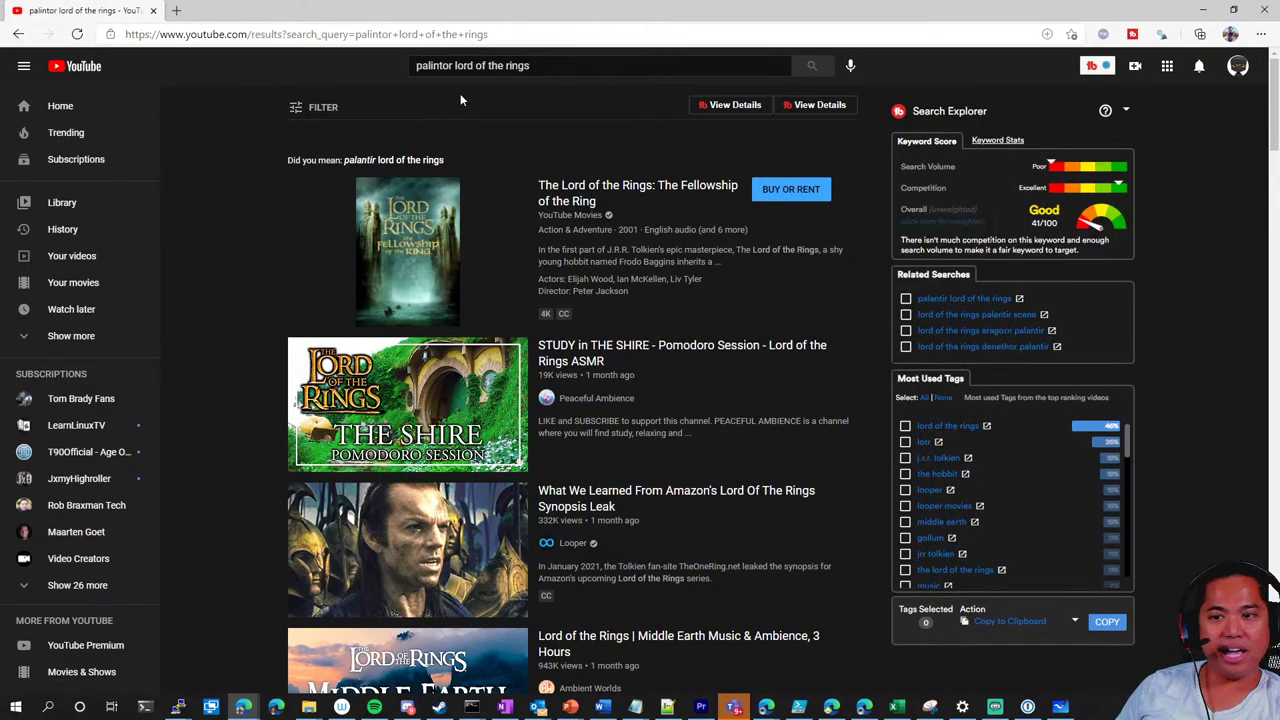
{"action": "left_click", "coordinate": [445, 65]}
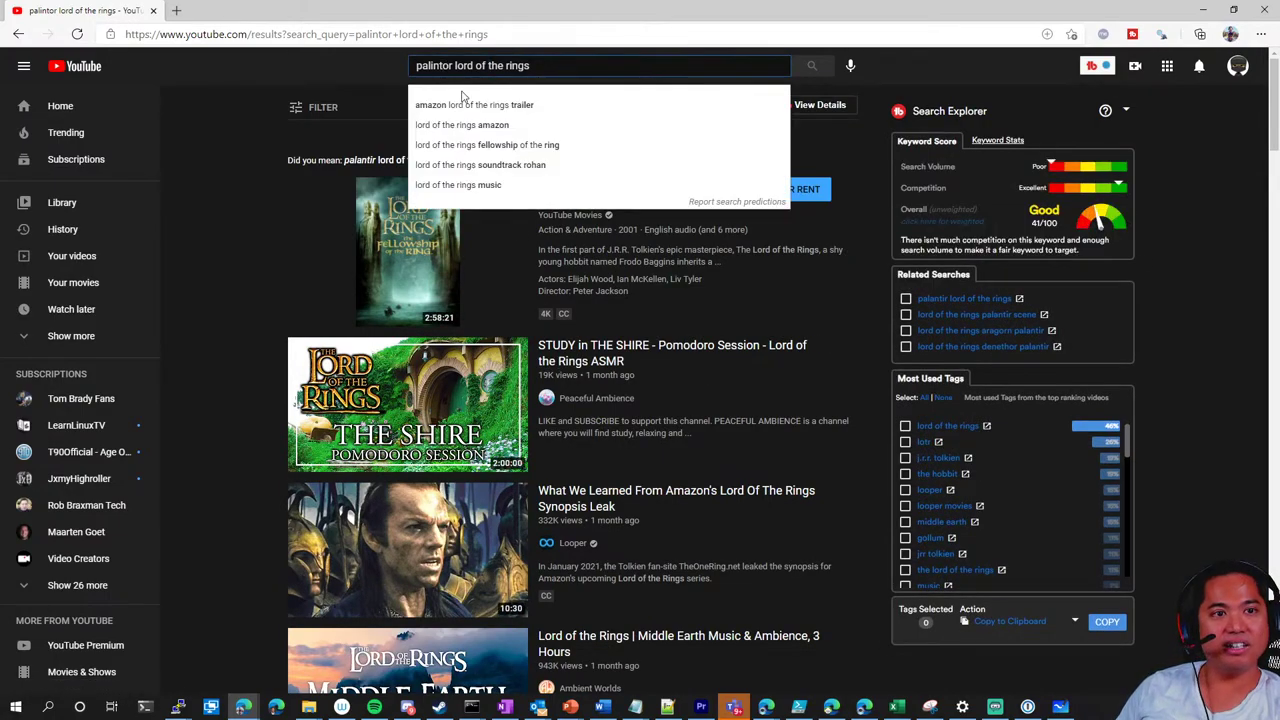
{"action": "key", "text": "Delete"}
{"action": "type", "text": "i"}
{"action": "key", "text": "Return"}
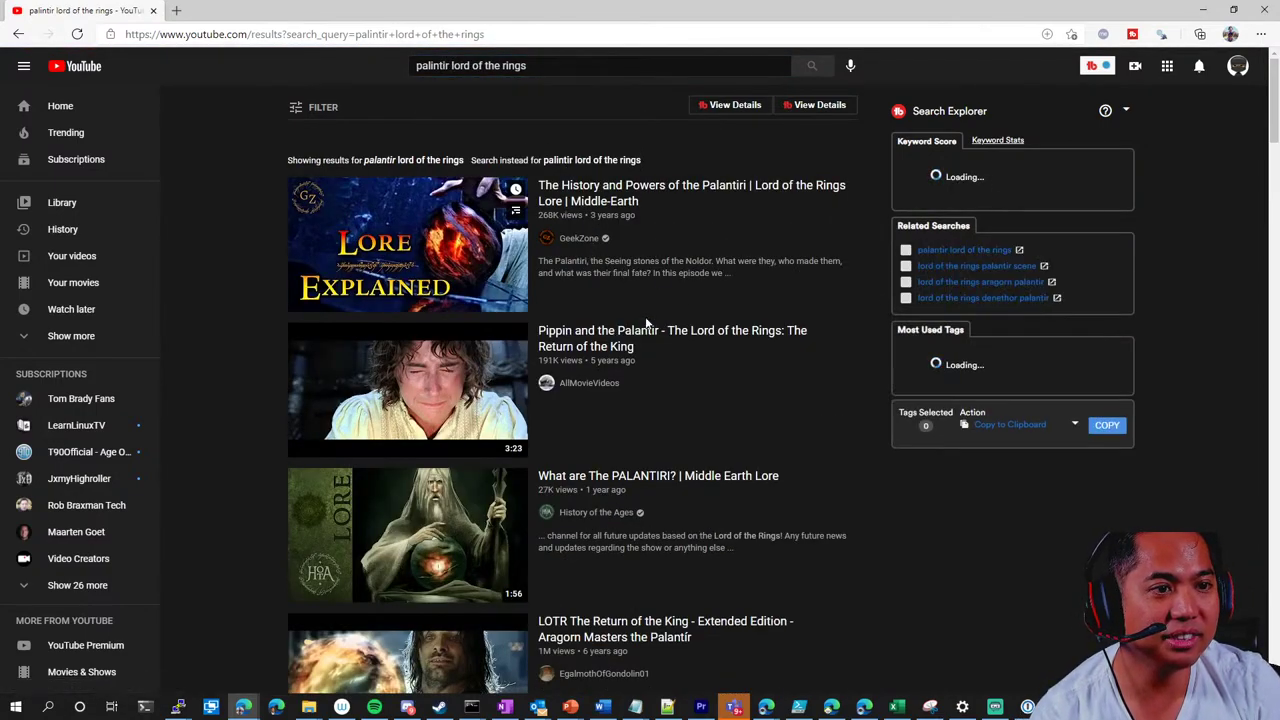
{"action": "mouse_move", "coordinate": [620, 342]}
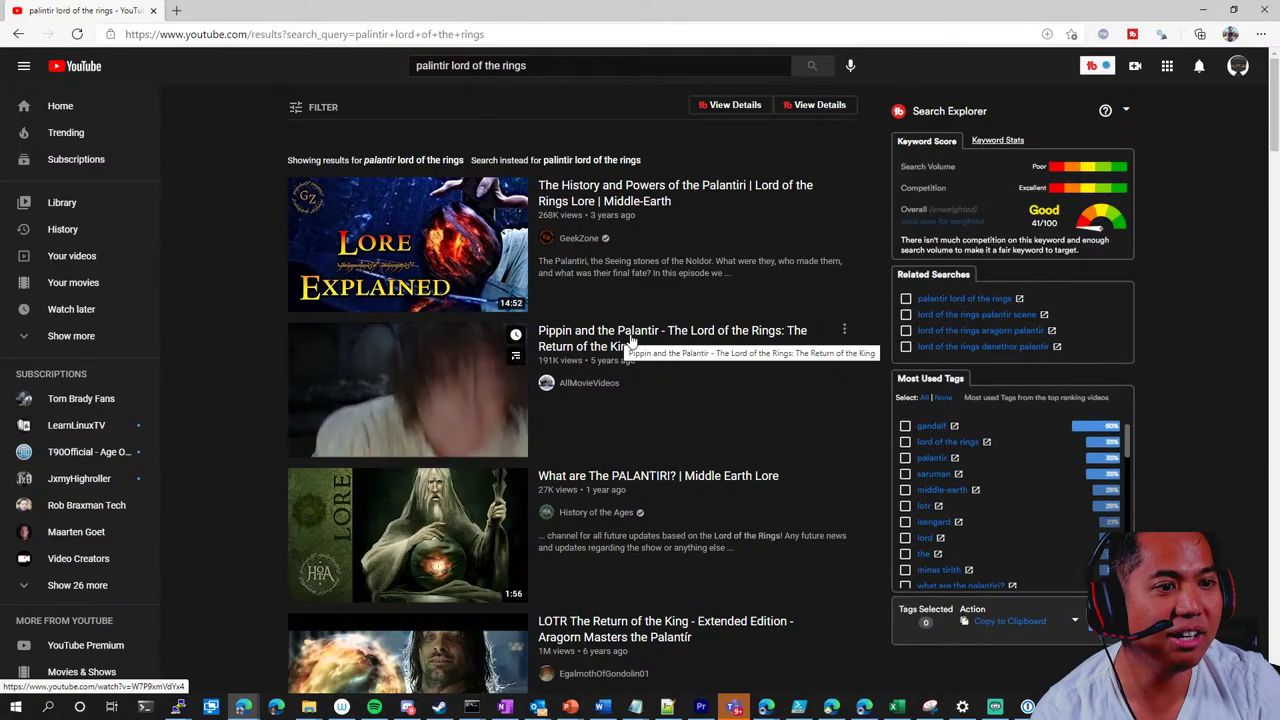
{"action": "left_click", "coordinate": [646, 340]}
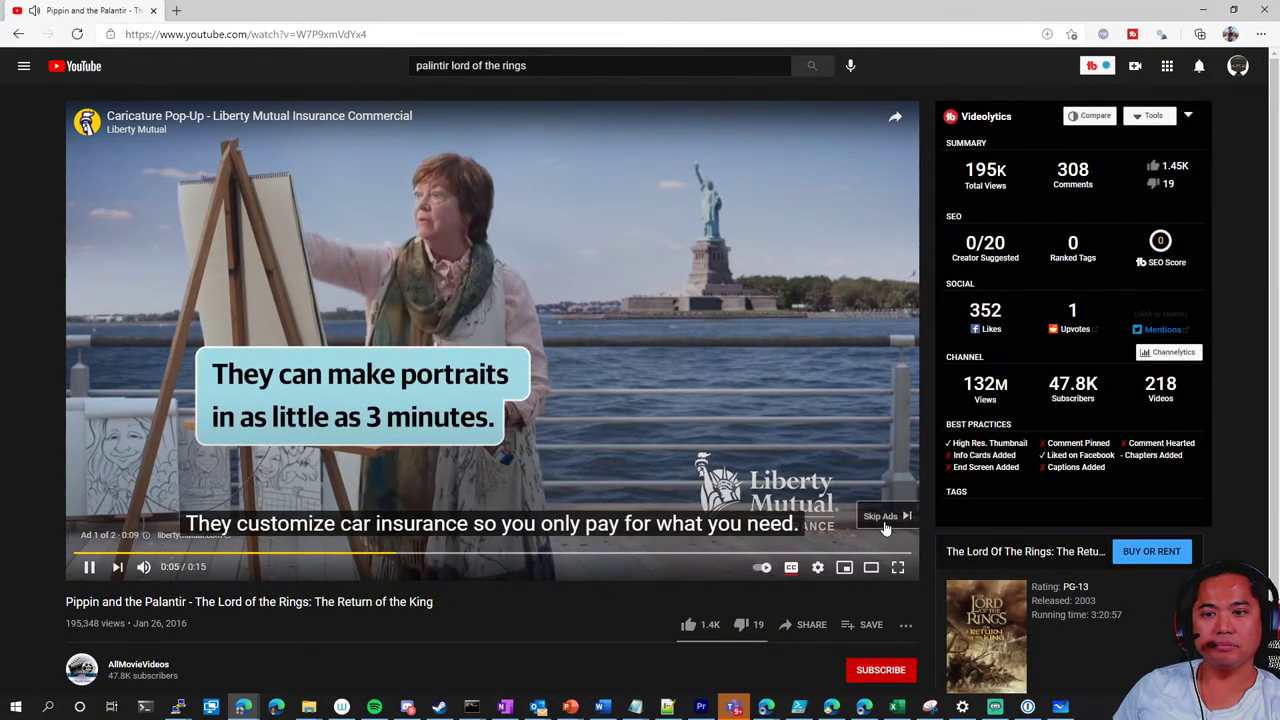
Skip the ad and scrub through the palantir scene between about 1:18 and 2:12
{"action": "left_click", "coordinate": [885, 516]}
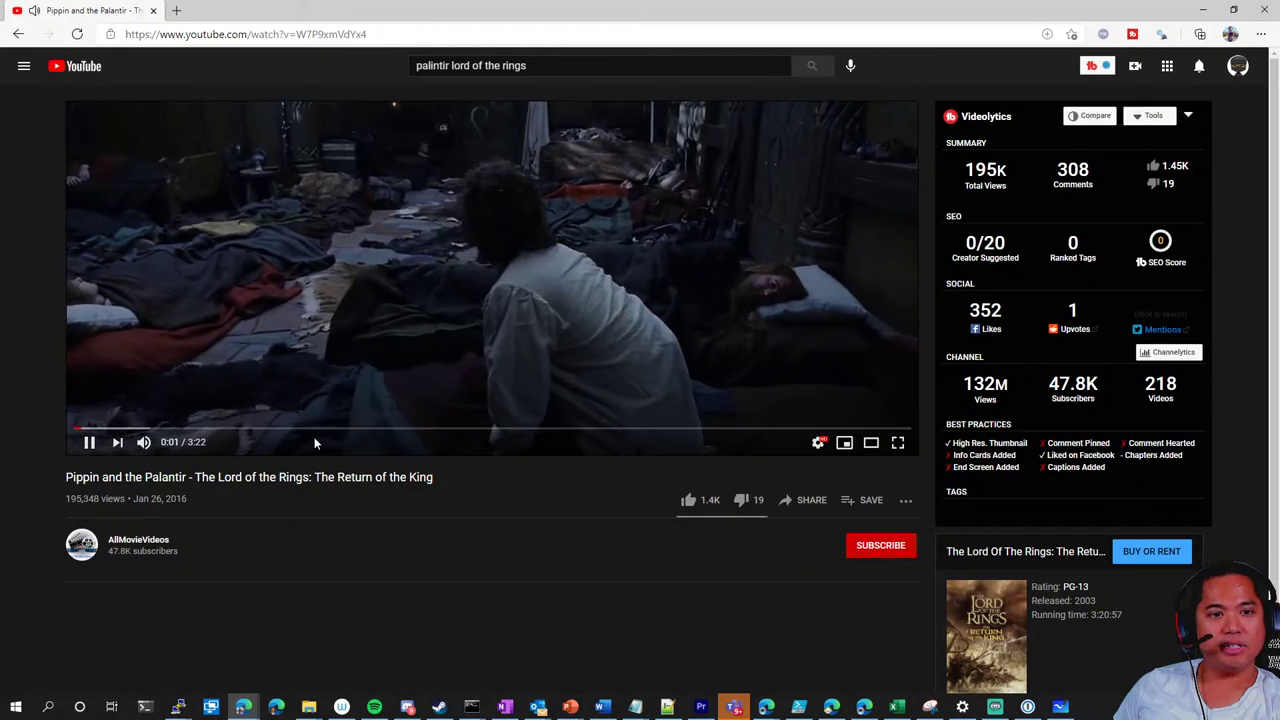
{"action": "left_click_drag", "start_coordinate": [241, 428], "coordinate": [360, 428]}
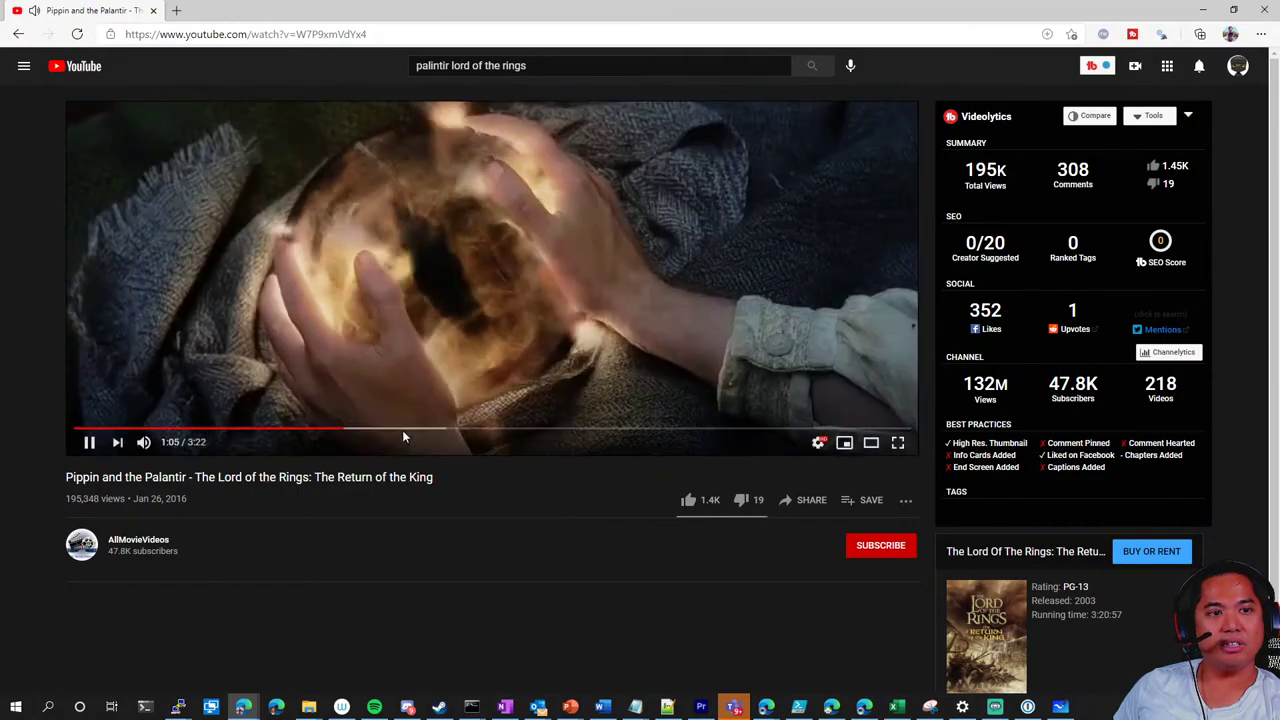
{"action": "left_click", "coordinate": [405, 431]}
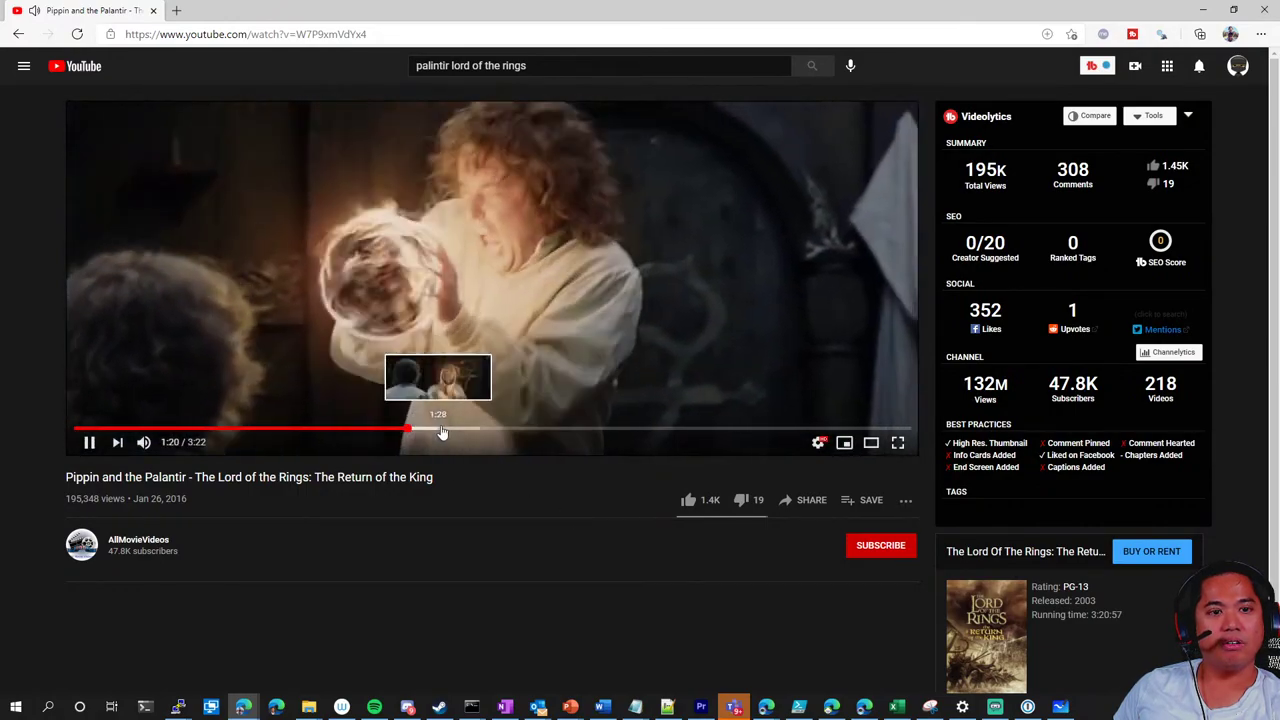
{"action": "left_click", "coordinate": [443, 431]}
{"action": "left_click", "coordinate": [486, 431]}
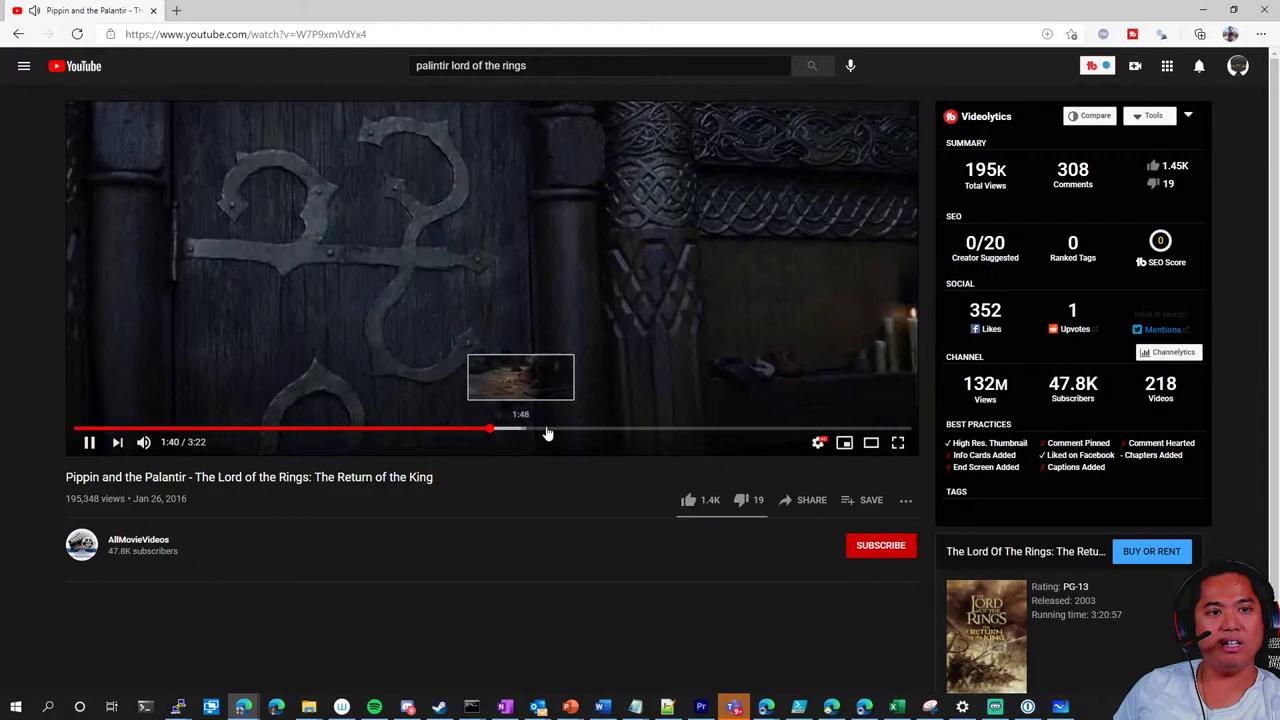
{"action": "left_click", "coordinate": [565, 431]}
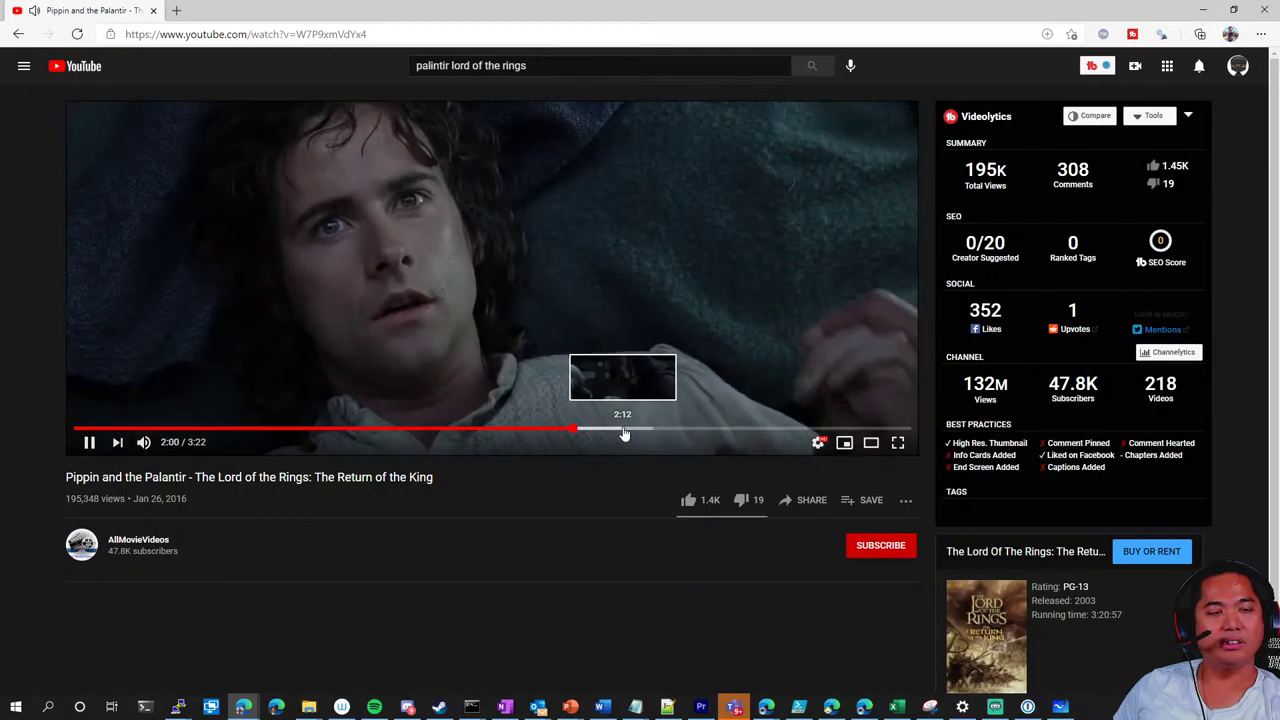
{"action": "left_click", "coordinate": [624, 431]}
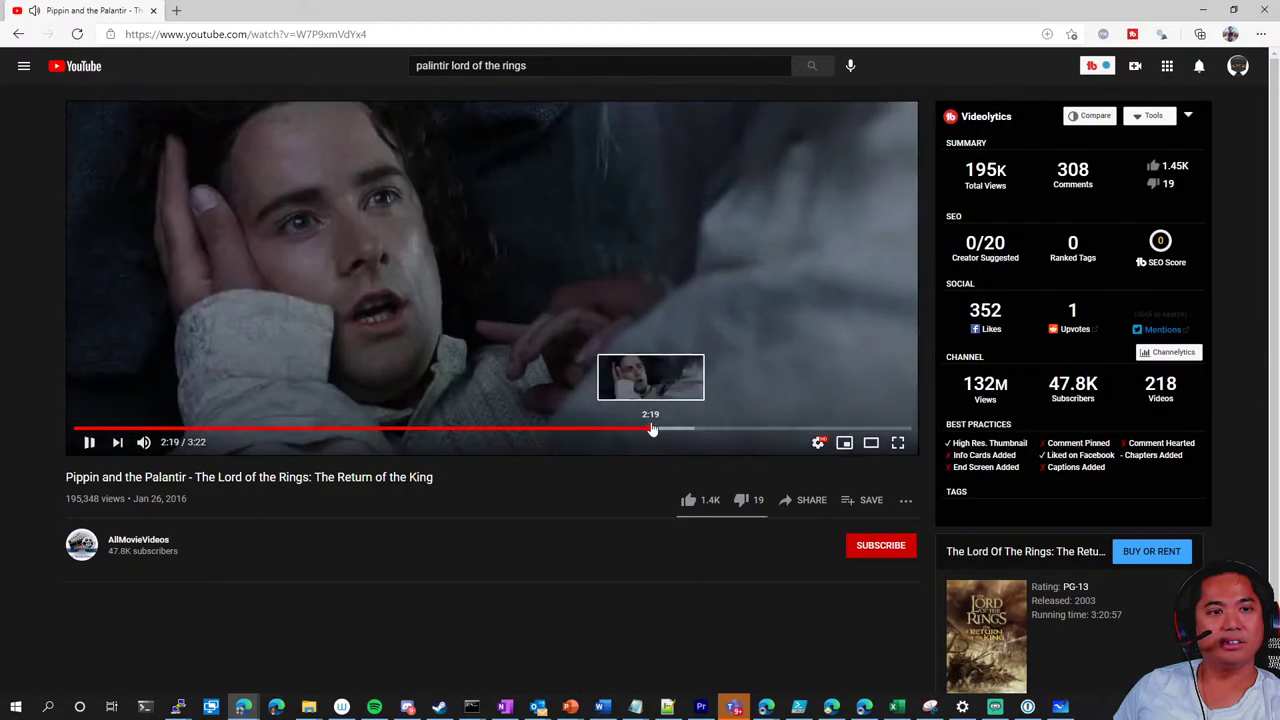
{"action": "left_click", "coordinate": [473, 431]}
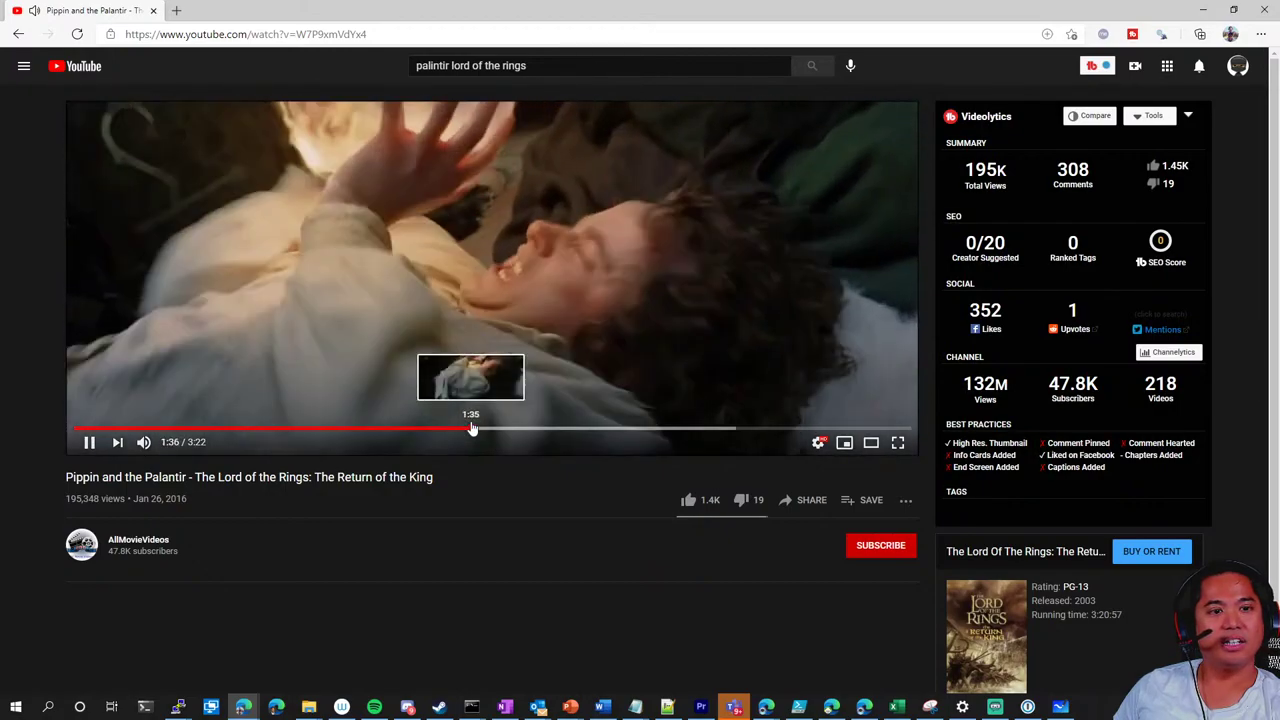
{"action": "left_click", "coordinate": [400, 432]}
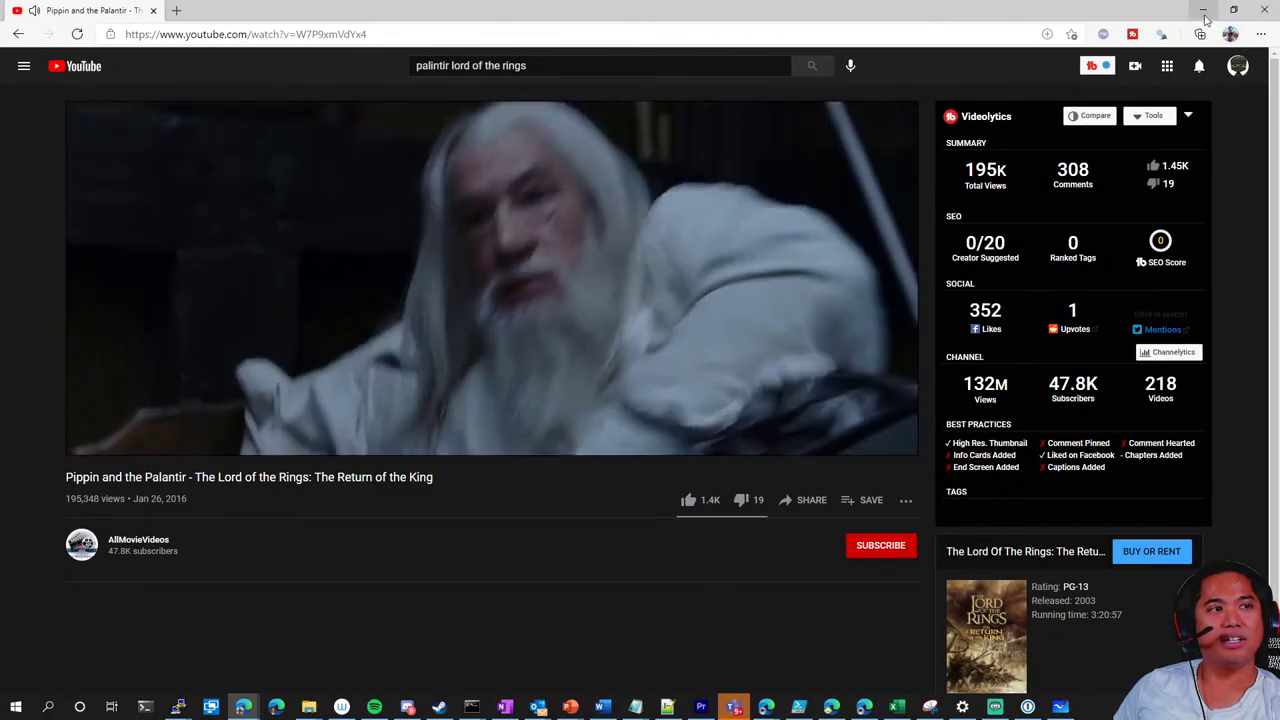
Pause the video at 1:47 and minimize the browser back to the whiteboard
{"action": "left_click", "coordinate": [1204, 11]}
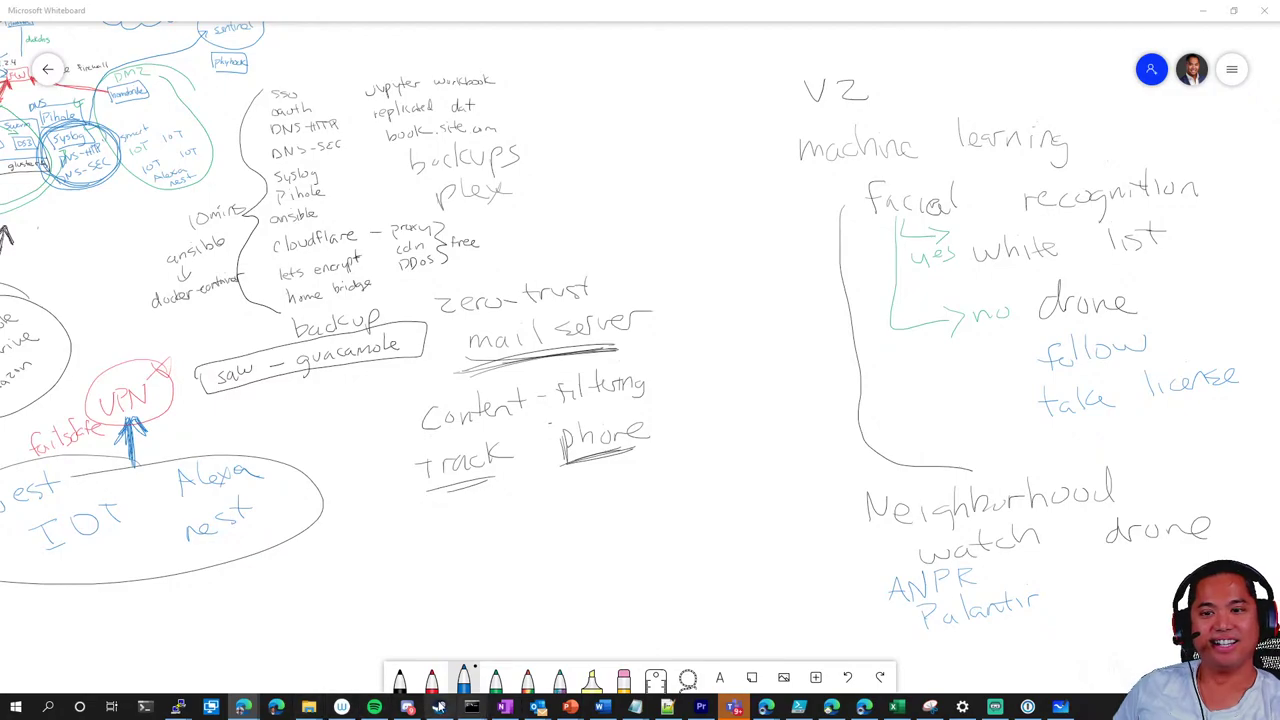
{"action": "mouse_move", "coordinate": [243, 707]}
{"action": "left_click", "coordinate": [640, 650]}
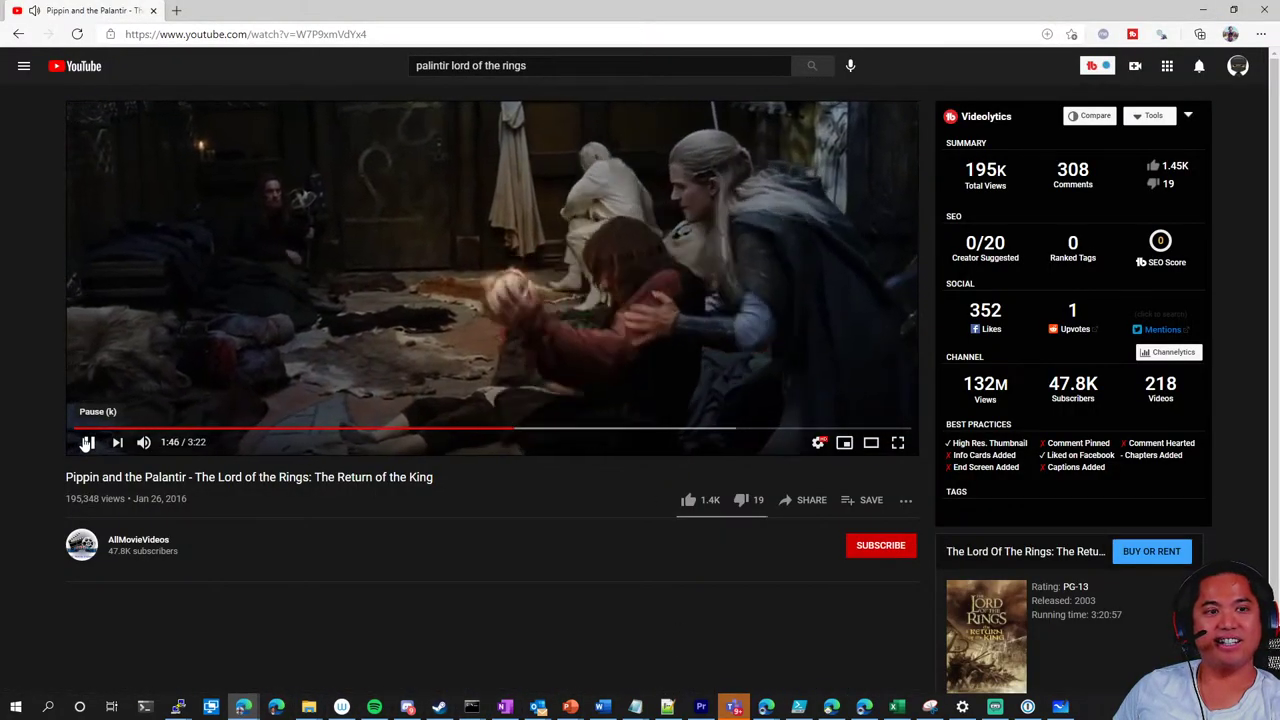
{"action": "left_click", "coordinate": [87, 443]}
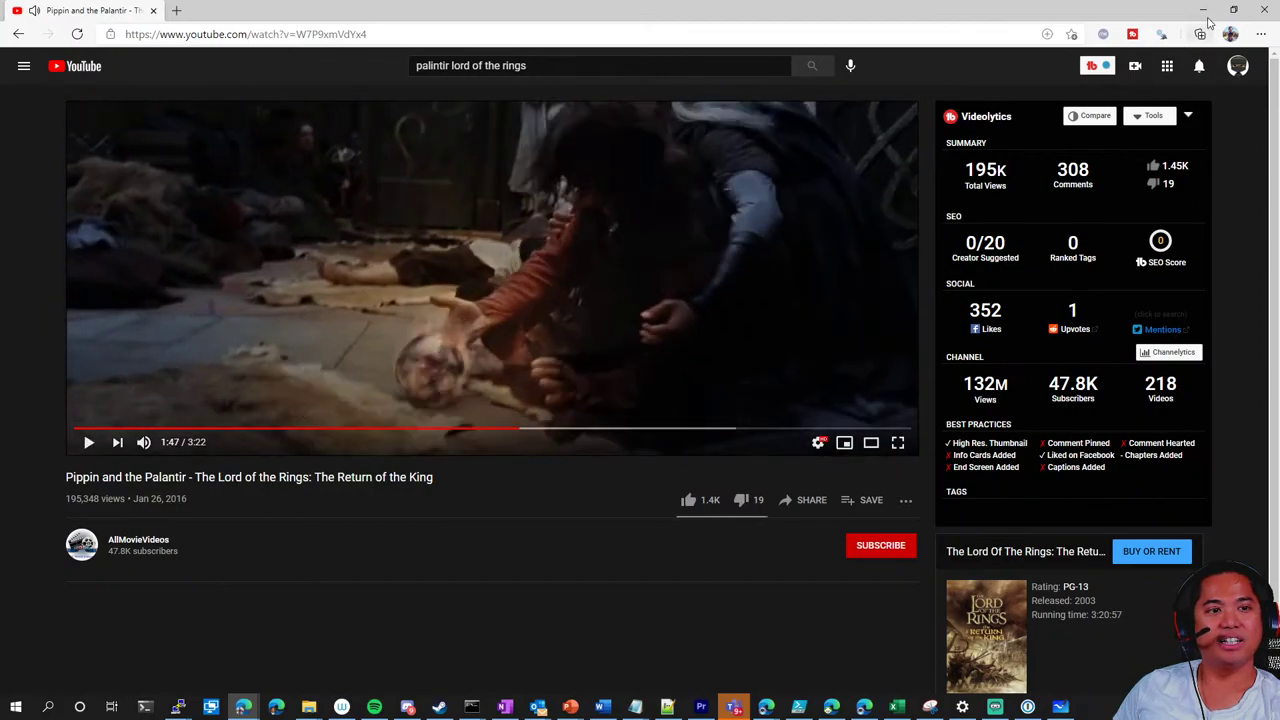
{"action": "left_click", "coordinate": [1203, 10]}
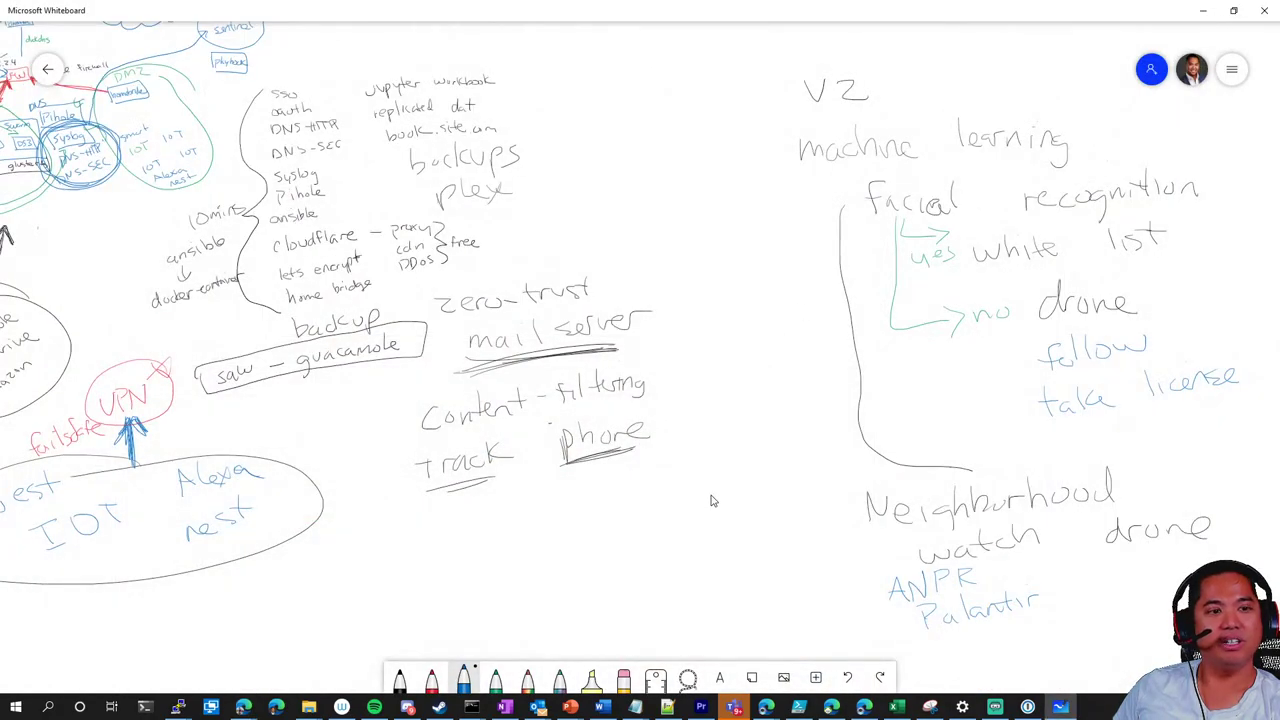
Switch to a thicker black pen and undo the stray W stroke
{"action": "scroll", "coordinate": [674, 449], "scroll_direction": "down", "scroll_amount": 3}
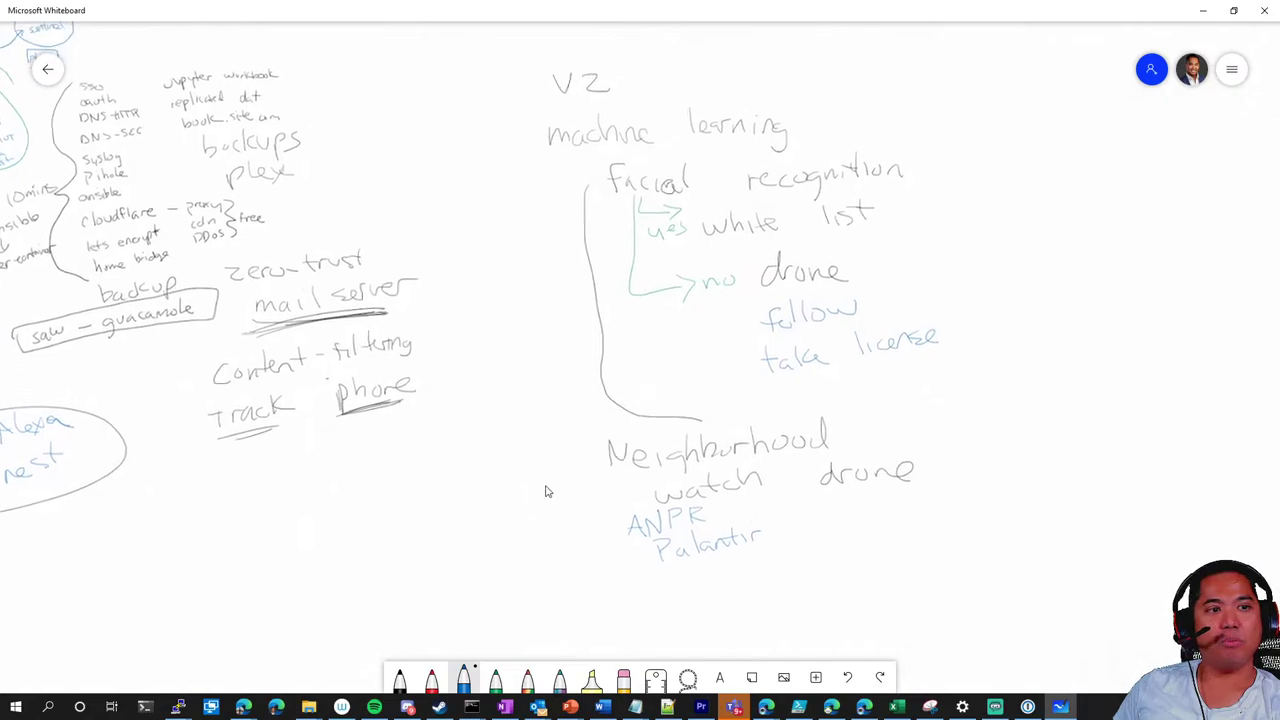
{"action": "scroll", "coordinate": [543, 477], "scroll_direction": "left", "scroll_amount": 2}
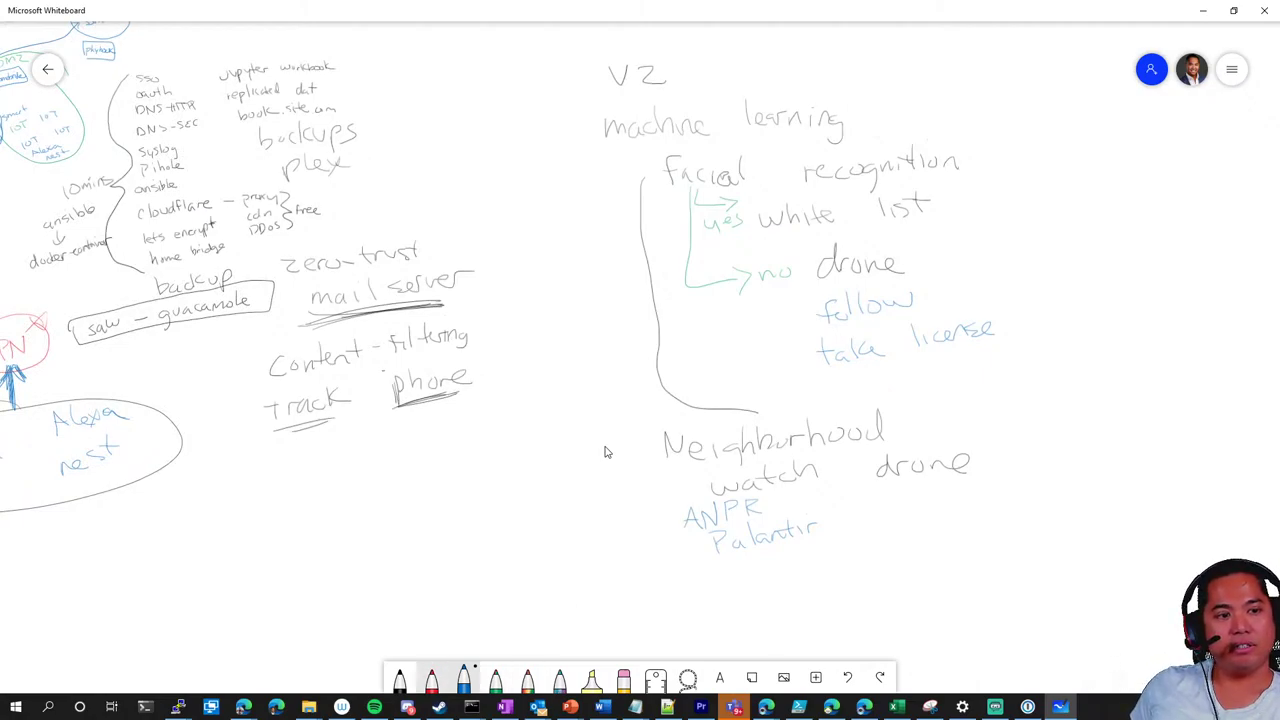
{"action": "left_click", "coordinate": [400, 678]}
{"action": "mouse_move", "coordinate": [700, 593]}
{"action": "left_mouse_down"}
{"action": "mouse_move", "coordinate": [713, 606]}
{"action": "mouse_move", "coordinate": [754, 588]}
{"action": "left_mouse_up"}
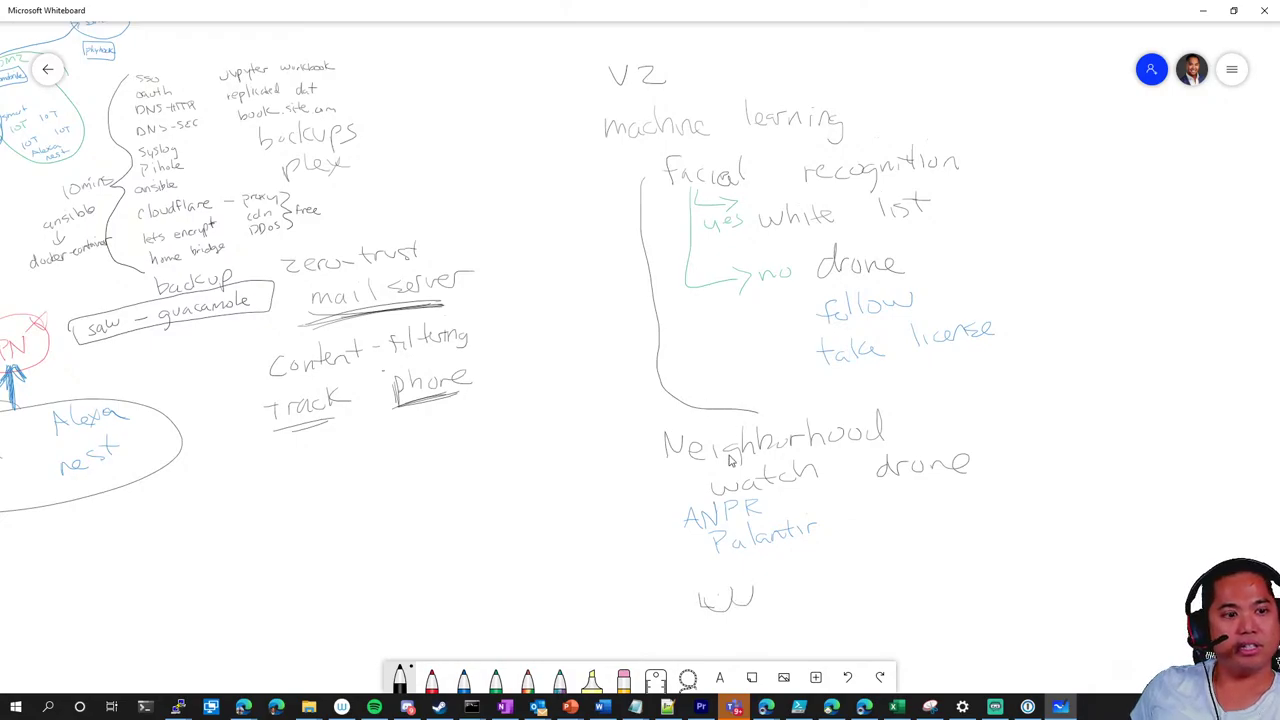
{"action": "scroll", "coordinate": [826, 583], "scroll_direction": "up", "scroll_amount": 3}
{"action": "scroll", "coordinate": [840, 500], "scroll_direction": "down", "scroll_amount": 3}
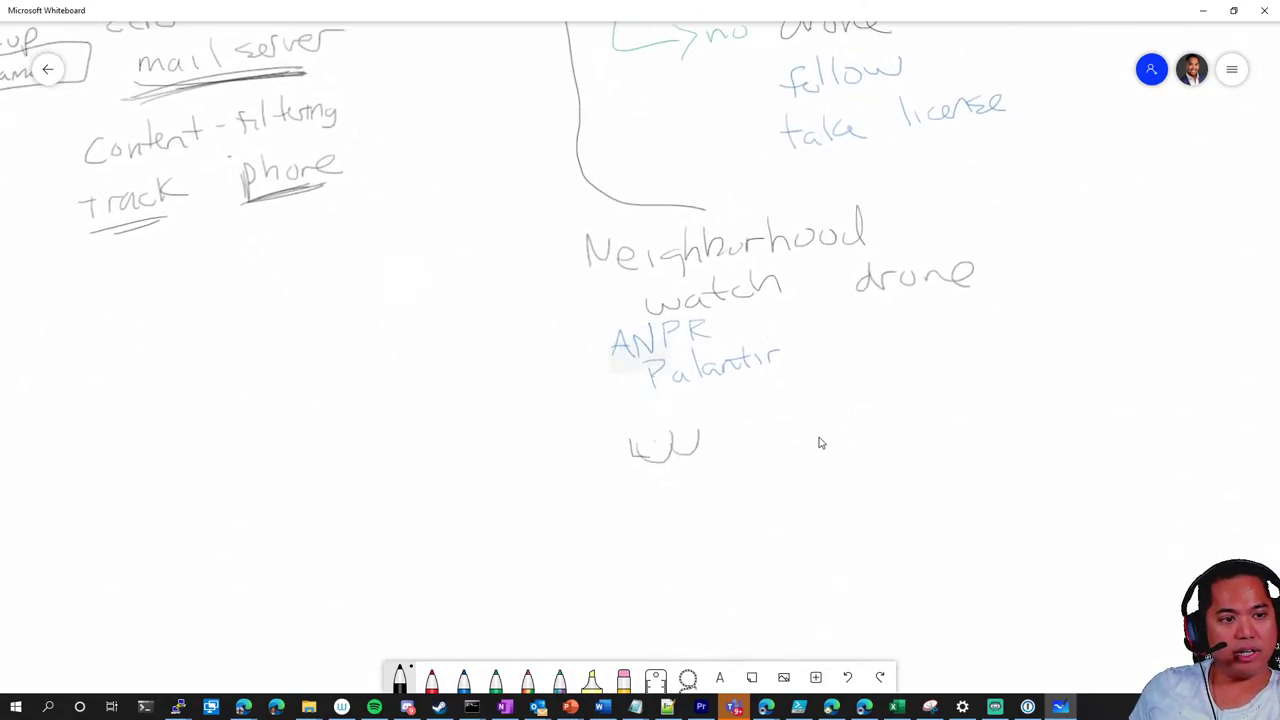
{"action": "scroll", "coordinate": [818, 442], "scroll_direction": "up", "scroll_amount": 3}
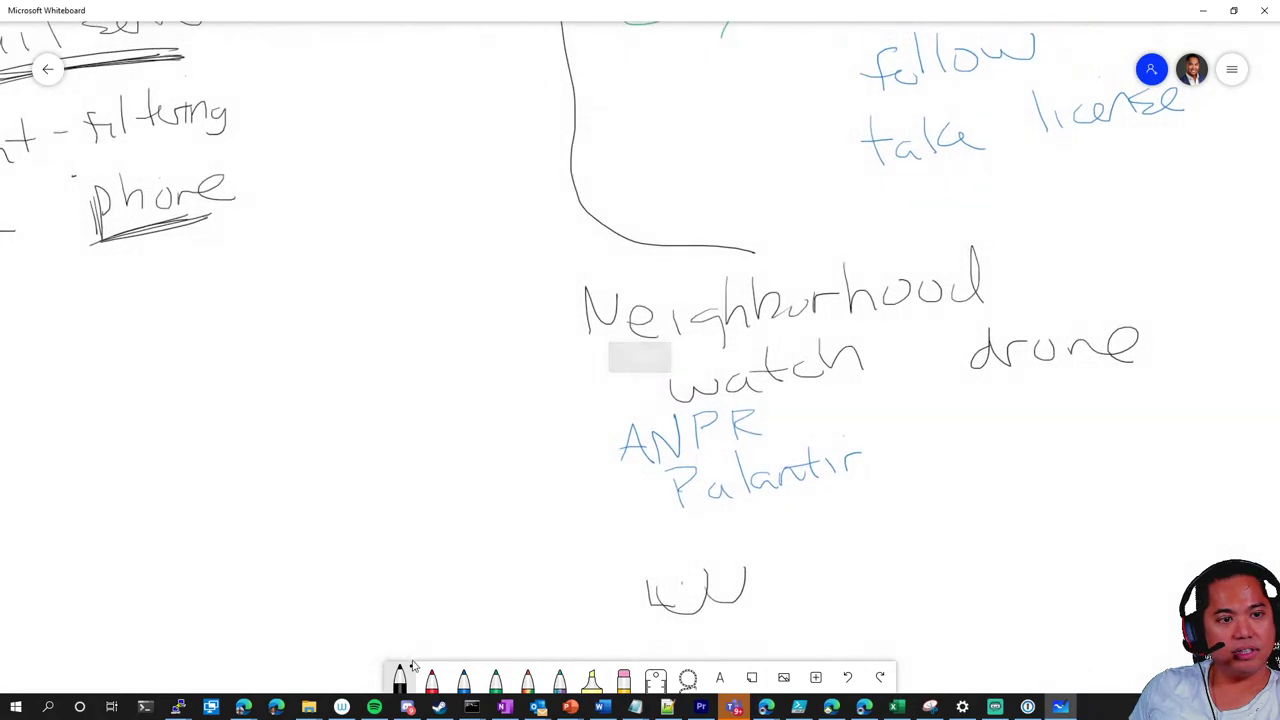
{"action": "left_click", "coordinate": [401, 680]}
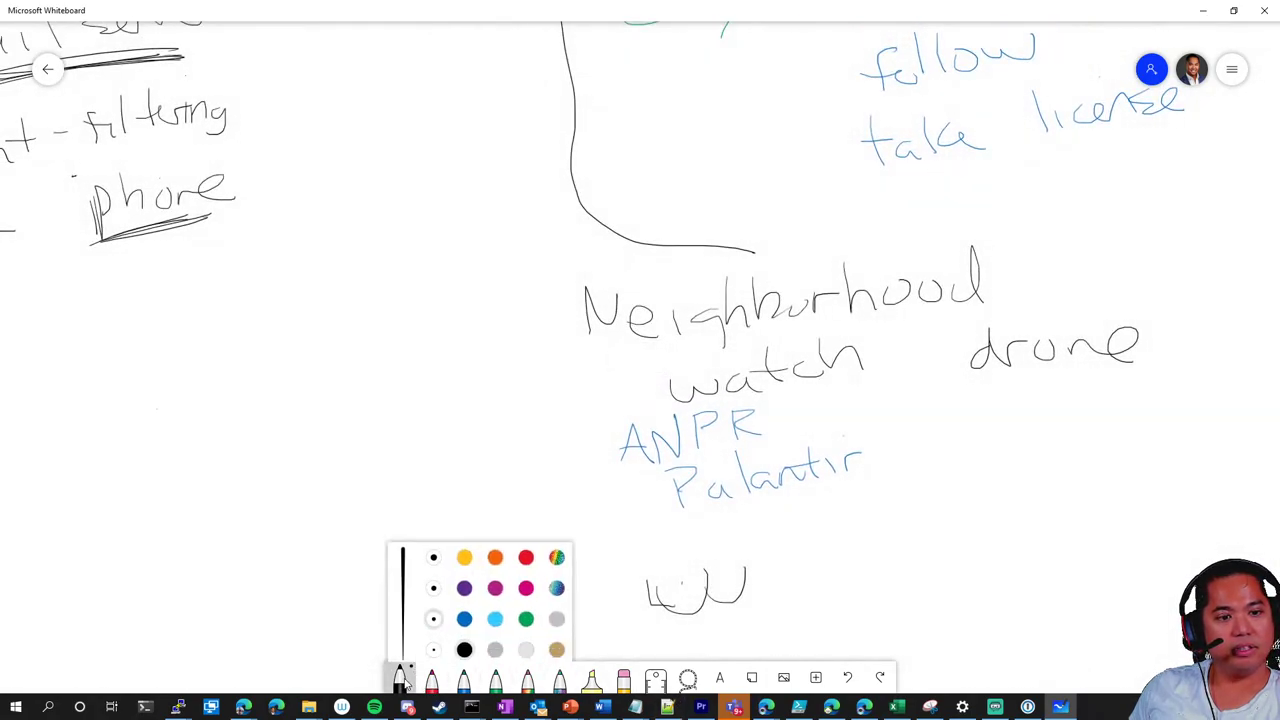
{"action": "left_click", "coordinate": [432, 580]}
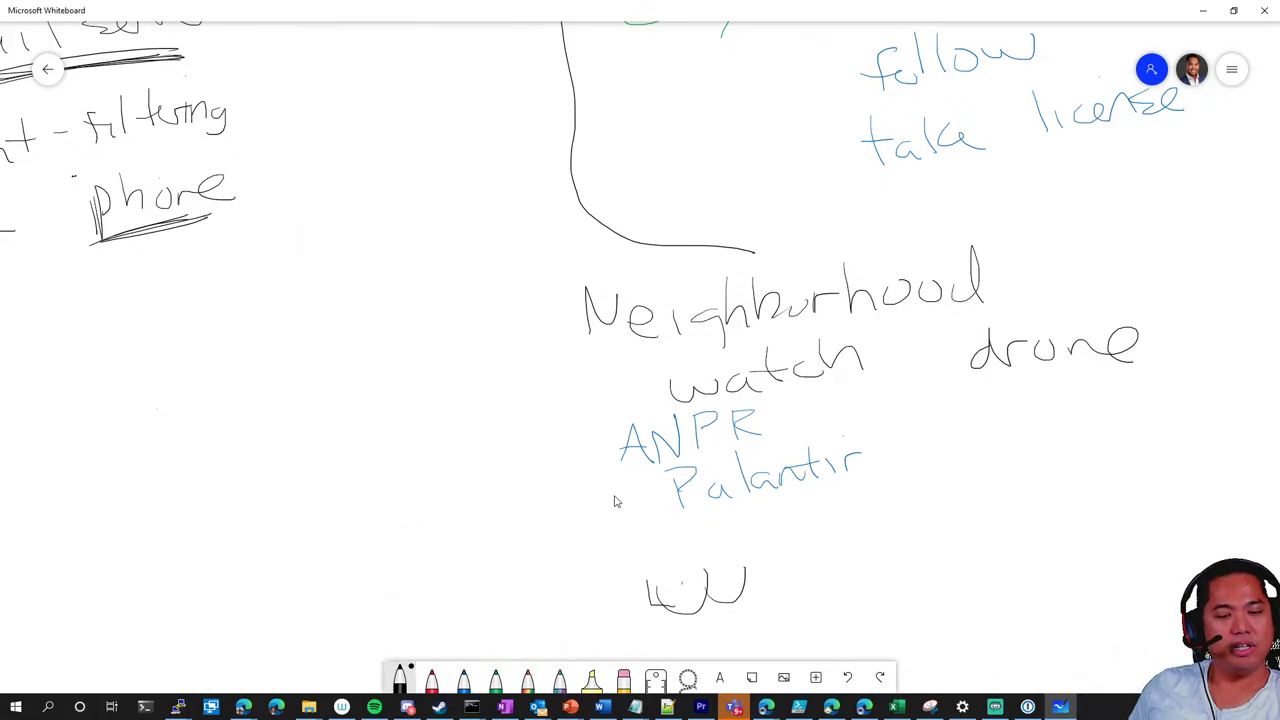
{"action": "key", "text": "ctrl+z"}
{"action": "key", "text": "ctrl+z"}
Handwrite 'watch parents' below Palantir
{"action": "mouse_move", "coordinate": [645, 550]}
{"action": "left_mouse_down"}
{"action": "mouse_move", "coordinate": [690, 568]}
{"action": "mouse_move", "coordinate": [790, 562]}
{"action": "left_mouse_up"}
{"action": "left_click_drag", "start_coordinate": [812, 516], "coordinate": [838, 550]}
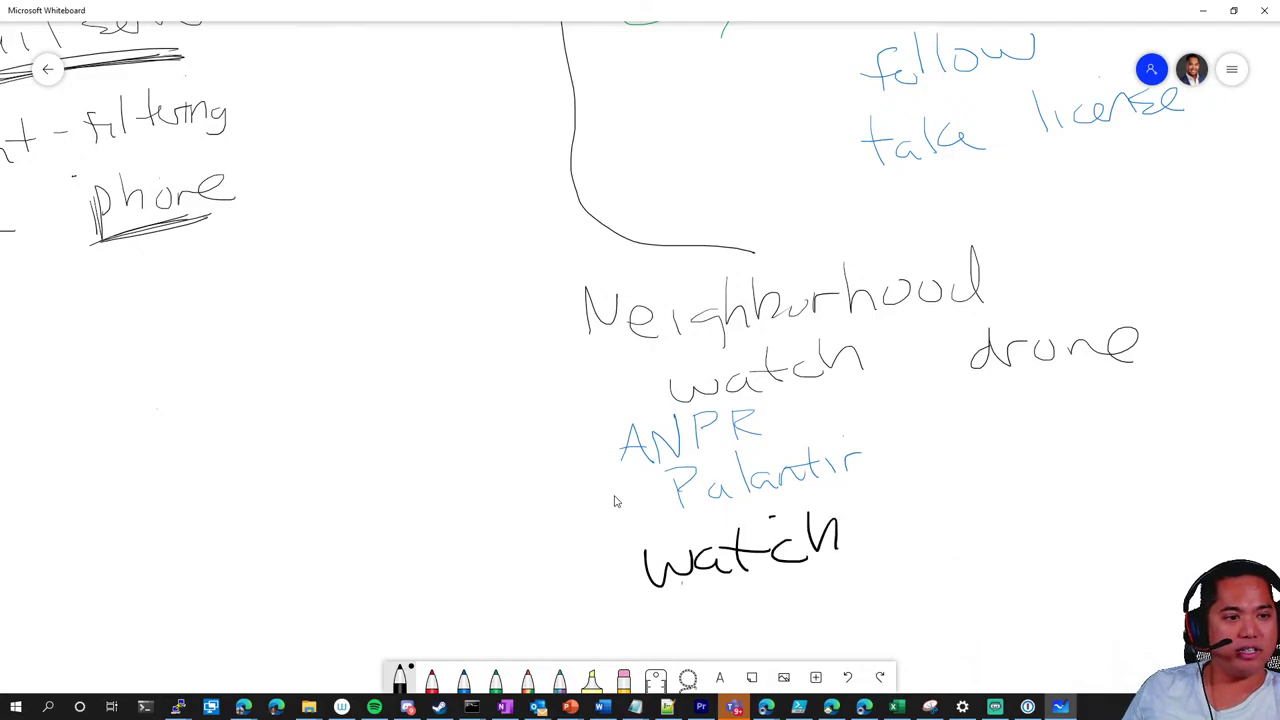
{"action": "mouse_move", "coordinate": [938, 558]}
{"action": "left_mouse_down"}
{"action": "mouse_move", "coordinate": [952, 528]}
{"action": "mouse_move", "coordinate": [1098, 494]}
{"action": "mouse_move", "coordinate": [1112, 478]}
{"action": "left_mouse_up"}
{"action": "left_click_drag", "start_coordinate": [1148, 478], "coordinate": [1122, 510]}
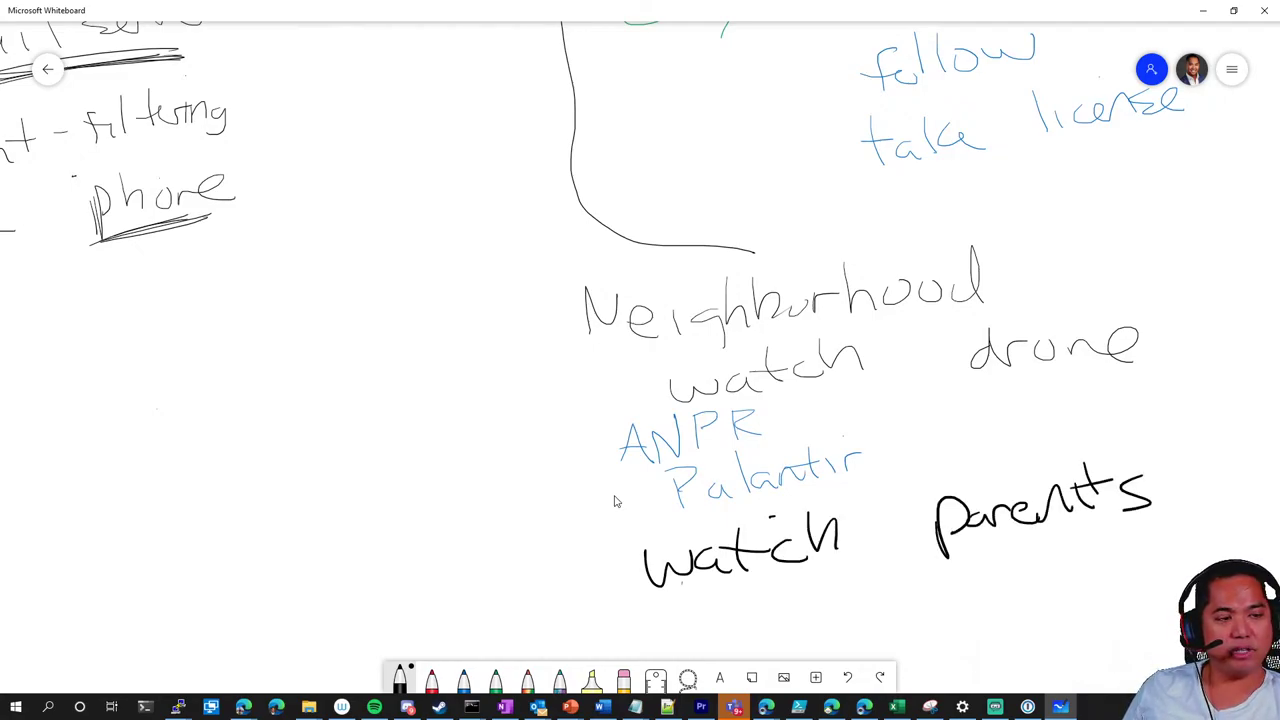
{"action": "scroll", "coordinate": [543, 446], "scroll_direction": "down", "scroll_amount": 10}
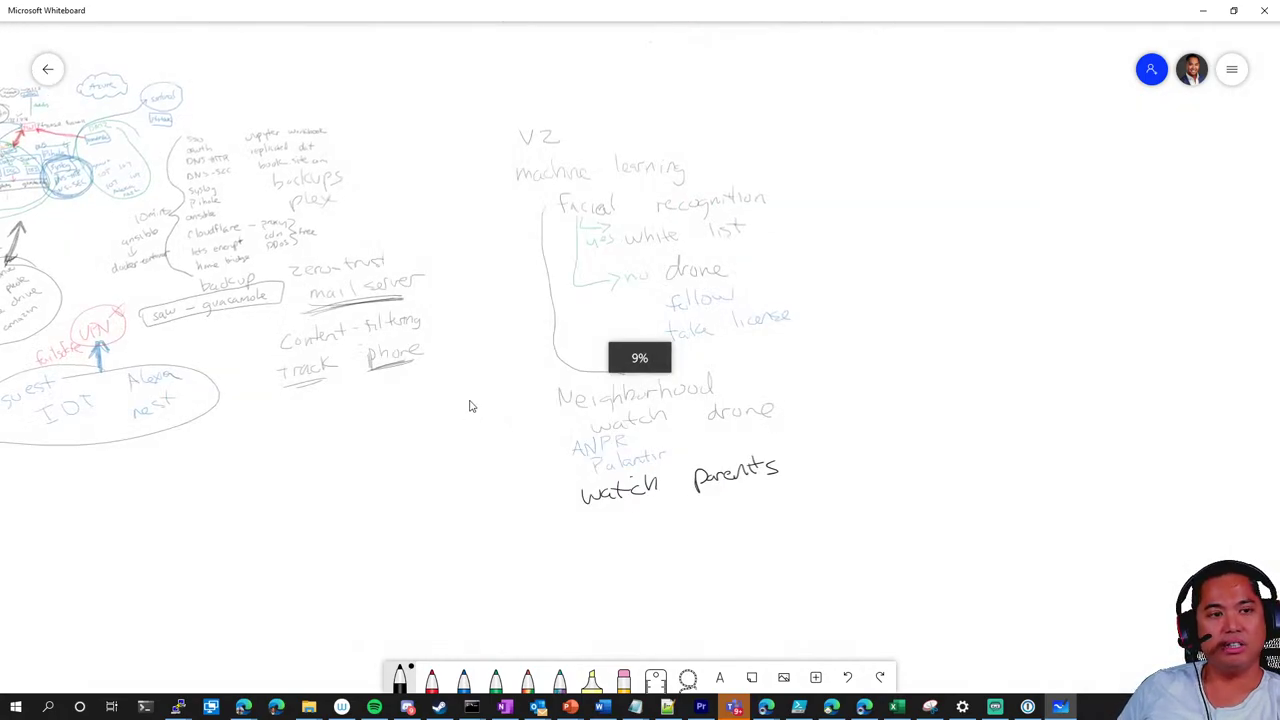
{"action": "scroll", "coordinate": [470, 406], "scroll_direction": "up", "scroll_amount": 5}
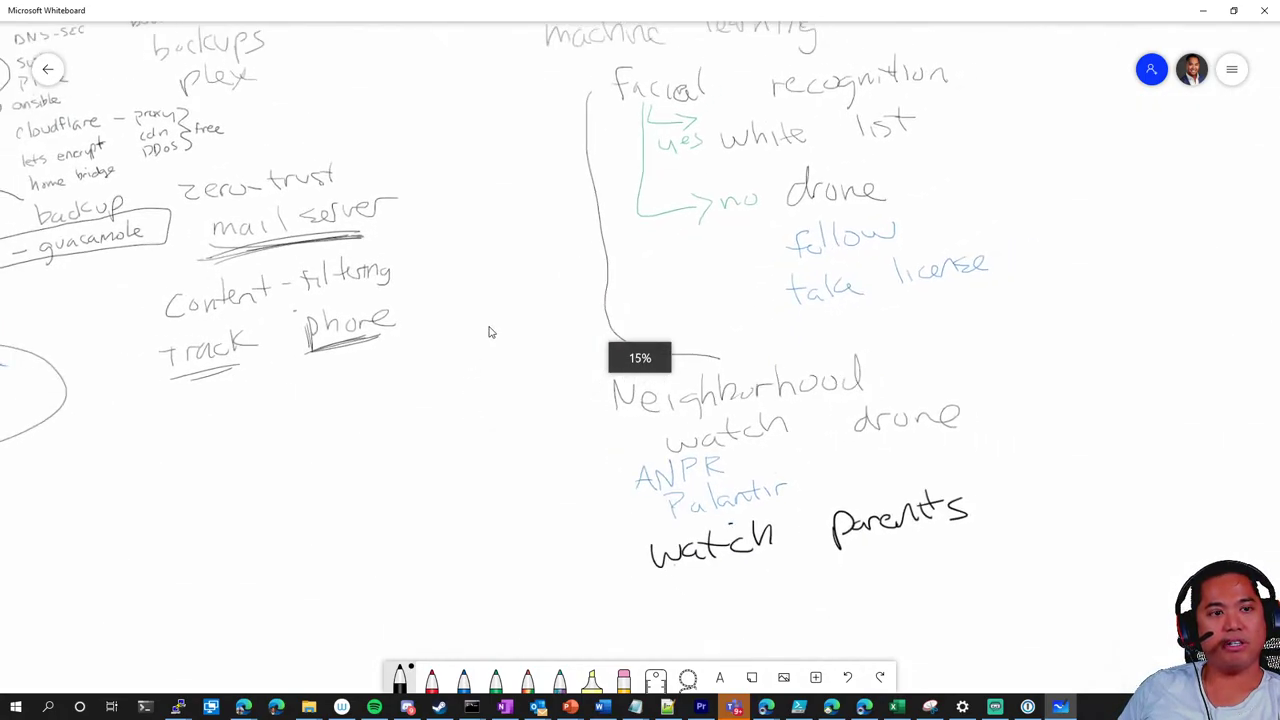
{"action": "scroll", "coordinate": [574, 390], "scroll_direction": "down", "scroll_amount": 3}
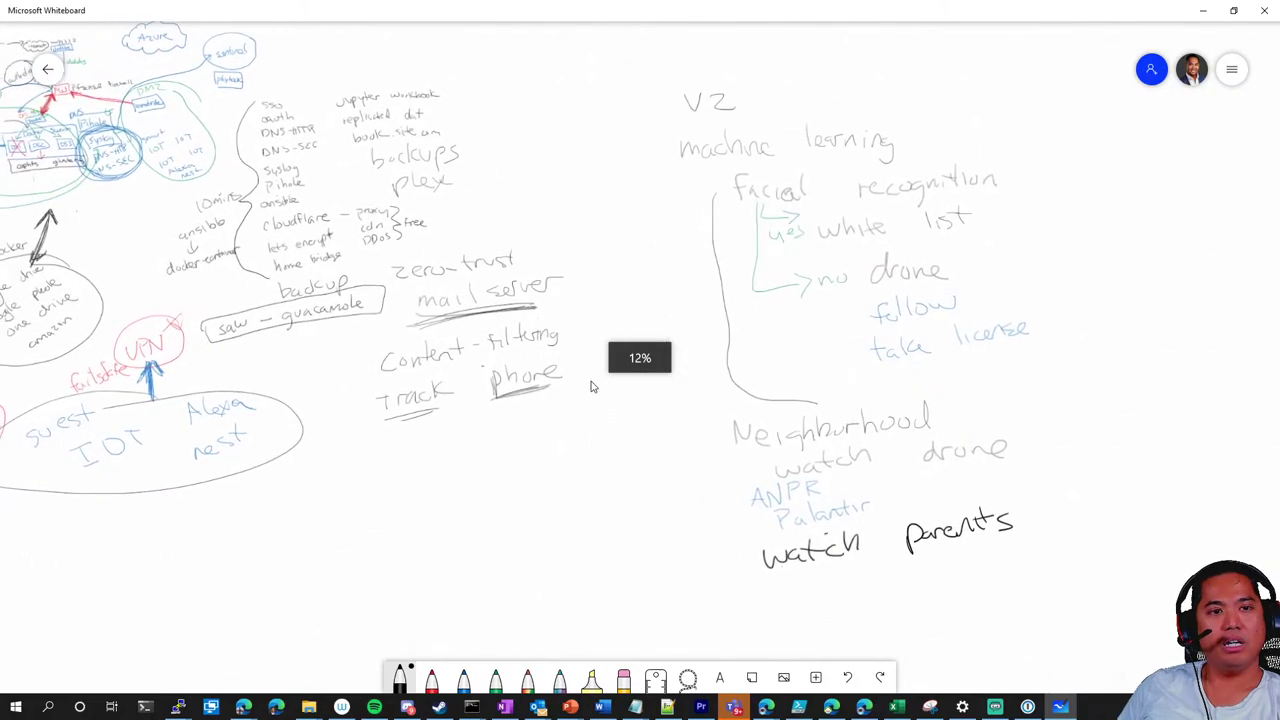
{"action": "scroll", "coordinate": [526, 403], "scroll_direction": "down", "scroll_amount": 1}
{"action": "scroll", "coordinate": [580, 449], "scroll_direction": "left", "scroll_amount": 3}
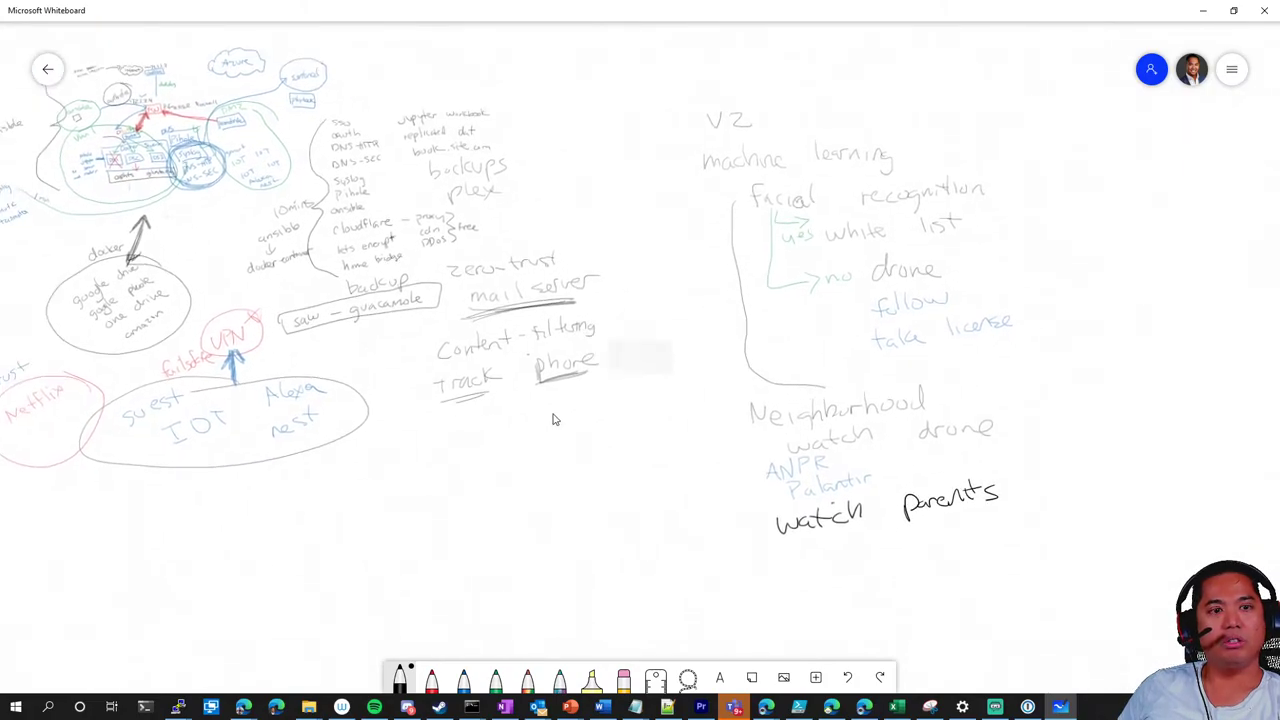
{"action": "scroll", "coordinate": [620, 451], "scroll_direction": "right", "scroll_amount": 3}
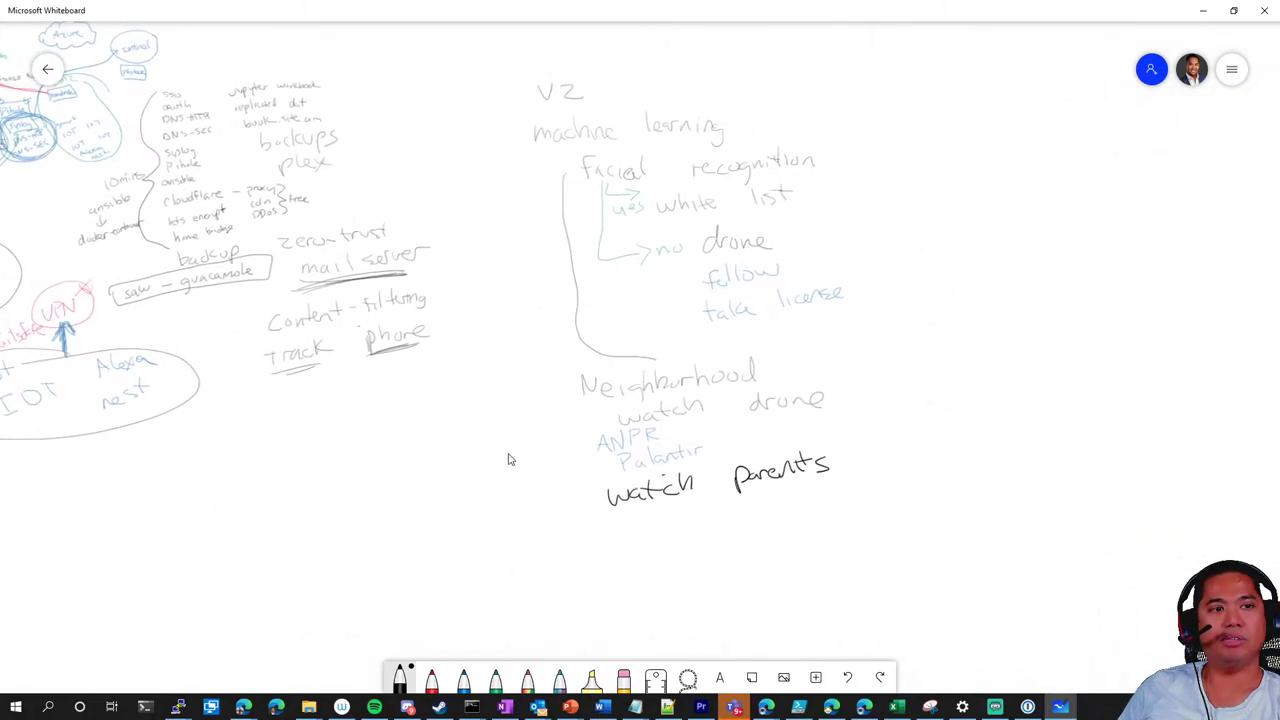
{"action": "scroll", "coordinate": [508, 459], "scroll_direction": "right", "scroll_amount": 3}
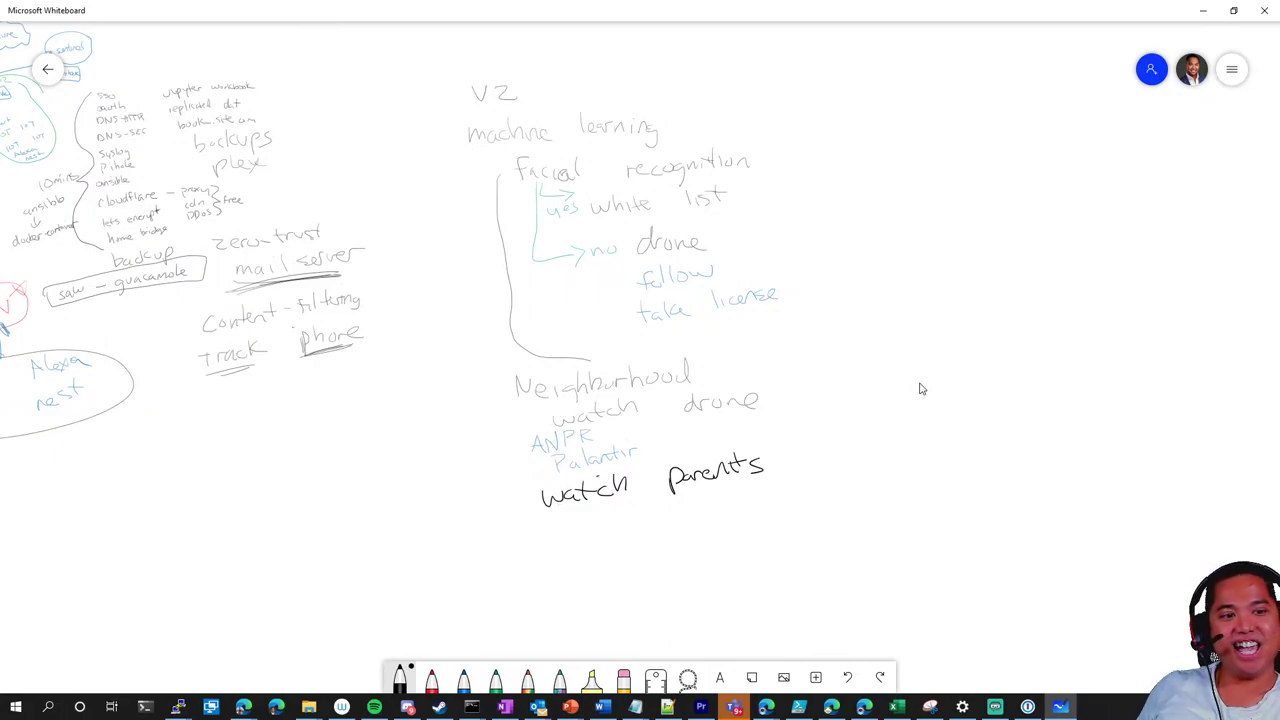
Handwrite 'Car machine learning' below watch parents
{"action": "left_click_drag", "start_coordinate": [540, 574], "coordinate": [536, 596]}
{"action": "mouse_move", "coordinate": [562, 582]}
{"action": "left_mouse_down"}
{"action": "mouse_move", "coordinate": [566, 594]}
{"action": "mouse_move", "coordinate": [578, 570]}
{"action": "mouse_move", "coordinate": [648, 578]}
{"action": "left_mouse_up"}
{"action": "mouse_move", "coordinate": [670, 558]}
{"action": "left_mouse_down"}
{"action": "mouse_move", "coordinate": [660, 566]}
{"action": "mouse_move", "coordinate": [712, 566]}
{"action": "left_mouse_up"}
{"action": "mouse_move", "coordinate": [722, 548]}
{"action": "left_mouse_down"}
{"action": "mouse_move", "coordinate": [726, 560]}
{"action": "mouse_move", "coordinate": [748, 556]}
{"action": "left_mouse_up"}
{"action": "left_click_drag", "start_coordinate": [750, 552], "coordinate": [762, 556]}
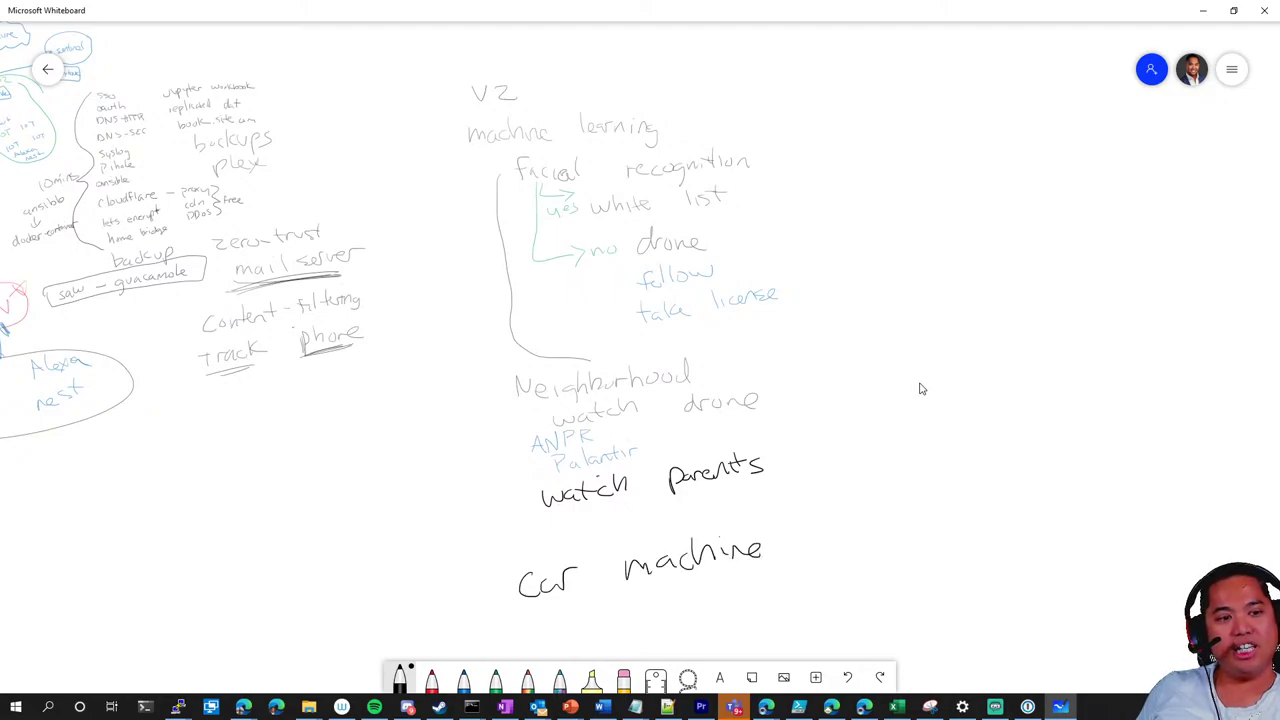
{"action": "mouse_move", "coordinate": [806, 518]}
{"action": "left_mouse_down"}
{"action": "mouse_move", "coordinate": [816, 548]}
{"action": "mouse_move", "coordinate": [834, 542]}
{"action": "left_mouse_up"}
{"action": "mouse_move", "coordinate": [842, 538]}
{"action": "left_mouse_down"}
{"action": "mouse_move", "coordinate": [858, 524]}
{"action": "mouse_move", "coordinate": [890, 532]}
{"action": "left_mouse_up"}
{"action": "mouse_move", "coordinate": [900, 526]}
{"action": "left_mouse_down"}
{"action": "mouse_move", "coordinate": [932, 512]}
{"action": "mouse_move", "coordinate": [946, 538]}
{"action": "mouse_move", "coordinate": [883, 557]}
{"action": "mouse_move", "coordinate": [882, 522]}
{"action": "mouse_move", "coordinate": [894, 520]}
{"action": "mouse_move", "coordinate": [832, 528]}
{"action": "mouse_move", "coordinate": [852, 538]}
{"action": "left_mouse_up"}
{"action": "mouse_move", "coordinate": [862, 538]}
{"action": "left_mouse_down"}
{"action": "mouse_move", "coordinate": [882, 522]}
{"action": "mouse_move", "coordinate": [946, 518]}
{"action": "mouse_move", "coordinate": [935, 555]}
{"action": "mouse_move", "coordinate": [952, 514]}
{"action": "mouse_move", "coordinate": [972, 546]}
{"action": "left_mouse_up"}
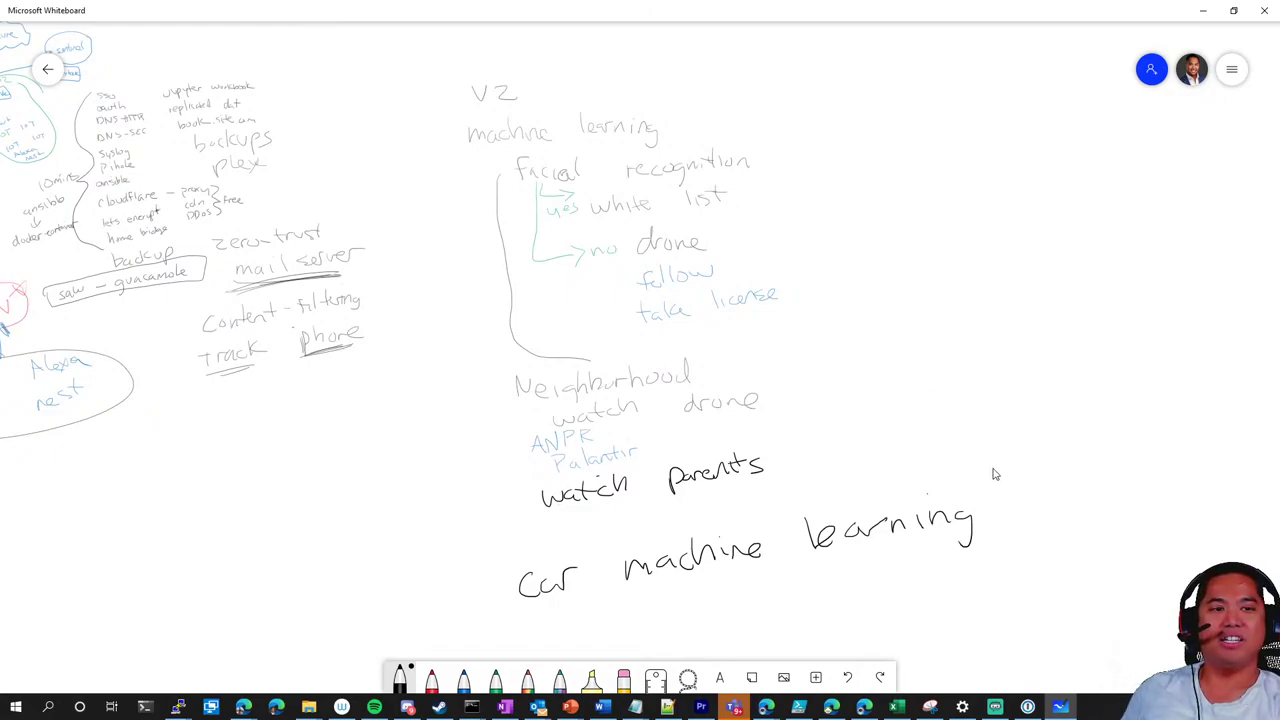
{"action": "scroll", "coordinate": [994, 456], "scroll_direction": "down", "scroll_amount": 2}
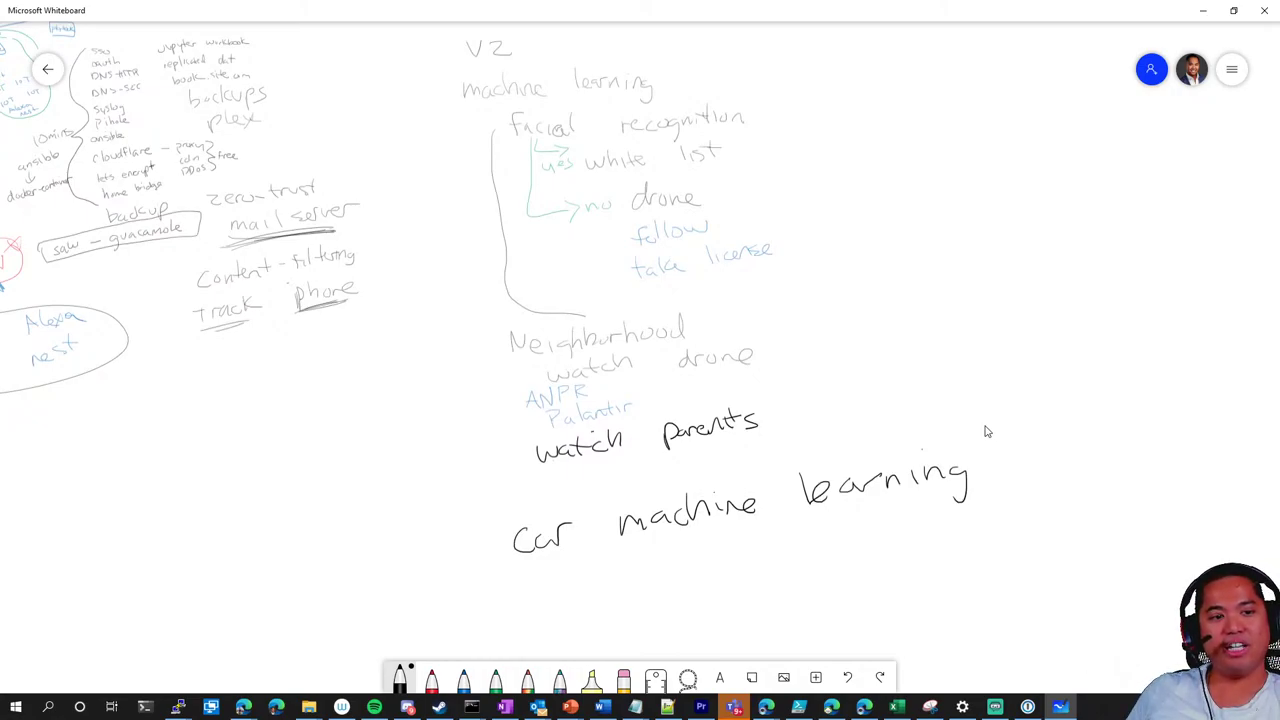
Write 'learn about driving pattern' under Car machine learning
{"action": "mouse_move", "coordinate": [612, 560]}
{"action": "left_mouse_down"}
{"action": "mouse_move", "coordinate": [608, 592]}
{"action": "mouse_move", "coordinate": [650, 590]}
{"action": "left_mouse_up"}
{"action": "mouse_move", "coordinate": [654, 590]}
{"action": "left_mouse_down"}
{"action": "mouse_move", "coordinate": [664, 576]}
{"action": "mouse_move", "coordinate": [698, 576]}
{"action": "left_mouse_up"}
{"action": "left_click_drag", "start_coordinate": [762, 550], "coordinate": [790, 560]}
{"action": "left_click_drag", "start_coordinate": [796, 548], "coordinate": [826, 550]}
{"action": "left_click_drag", "start_coordinate": [832, 528], "coordinate": [836, 546]}
{"action": "left_click_drag", "start_coordinate": [822, 540], "coordinate": [902, 544]}
{"action": "mouse_move", "coordinate": [908, 540]}
{"action": "left_mouse_down"}
{"action": "mouse_move", "coordinate": [946, 508]}
{"action": "mouse_move", "coordinate": [976, 508]}
{"action": "mouse_move", "coordinate": [988, 528]}
{"action": "mouse_move", "coordinate": [1050, 484]}
{"action": "mouse_move", "coordinate": [1064, 496]}
{"action": "left_mouse_up"}
{"action": "mouse_move", "coordinate": [1068, 474]}
{"action": "left_mouse_down"}
{"action": "mouse_move", "coordinate": [1072, 494]}
{"action": "mouse_move", "coordinate": [1086, 492]}
{"action": "left_mouse_up"}
{"action": "left_click_drag", "start_coordinate": [1052, 478], "coordinate": [1094, 466]}
{"action": "left_click_drag", "start_coordinate": [1090, 484], "coordinate": [1124, 474]}
Write 'driving too fast' on the next line
{"action": "mouse_move", "coordinate": [694, 596]}
{"action": "left_mouse_down"}
{"action": "mouse_move", "coordinate": [686, 626]}
{"action": "mouse_move", "coordinate": [716, 596]}
{"action": "mouse_move", "coordinate": [720, 610]}
{"action": "left_mouse_up"}
{"action": "mouse_move", "coordinate": [728, 590]}
{"action": "left_mouse_down"}
{"action": "mouse_move", "coordinate": [794, 592]}
{"action": "mouse_move", "coordinate": [802, 610]}
{"action": "left_mouse_up"}
{"action": "mouse_move", "coordinate": [856, 562]}
{"action": "left_mouse_down"}
{"action": "mouse_move", "coordinate": [852, 588]}
{"action": "mouse_move", "coordinate": [868, 568]}
{"action": "left_mouse_up"}
{"action": "left_click_drag", "start_coordinate": [872, 572], "coordinate": [896, 574]}
{"action": "mouse_move", "coordinate": [966, 540]}
{"action": "left_mouse_down"}
{"action": "mouse_move", "coordinate": [962, 564]}
{"action": "mouse_move", "coordinate": [970, 556]}
{"action": "left_mouse_up"}
{"action": "left_click_drag", "start_coordinate": [984, 556], "coordinate": [990, 562]}
{"action": "mouse_move", "coordinate": [1004, 544]}
{"action": "left_mouse_down"}
{"action": "mouse_move", "coordinate": [996, 560]}
{"action": "mouse_move", "coordinate": [1014, 564]}
{"action": "left_mouse_up"}
{"action": "mouse_move", "coordinate": [1006, 550]}
{"action": "left_mouse_down"}
{"action": "mouse_move", "coordinate": [1028, 548]}
{"action": "mouse_move", "coordinate": [918, 435]}
{"action": "mouse_move", "coordinate": [915, 377]}
{"action": "left_mouse_up"}
{"action": "left_click_drag", "start_coordinate": [960, 417], "coordinate": [974, 437]}
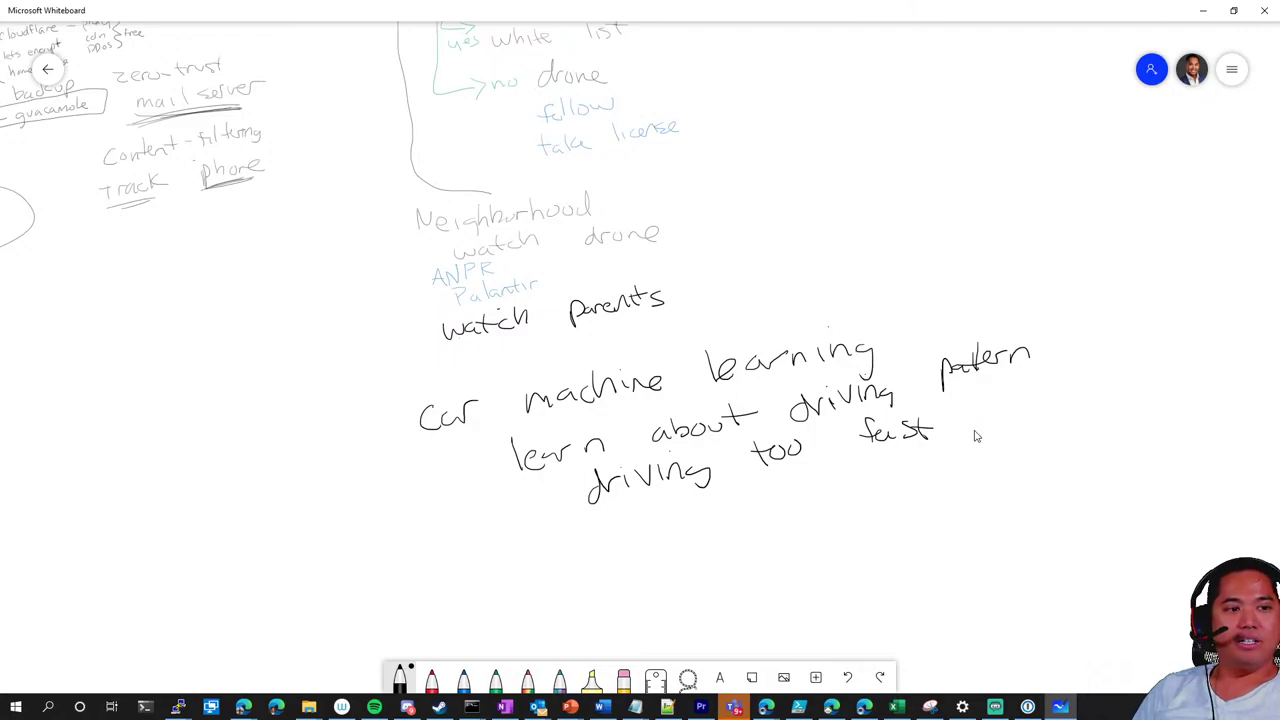
Handwrite 'abnormal location' below 'driving too fast', undoing one stray stroke
{"action": "mouse_move", "coordinate": [622, 542]}
{"action": "left_mouse_down"}
{"action": "mouse_move", "coordinate": [622, 556]}
{"action": "mouse_move", "coordinate": [678, 546]}
{"action": "mouse_move", "coordinate": [678, 532]}
{"action": "left_mouse_up"}
{"action": "mouse_move", "coordinate": [686, 540]}
{"action": "left_mouse_down"}
{"action": "mouse_move", "coordinate": [698, 526]}
{"action": "mouse_move", "coordinate": [716, 538]}
{"action": "left_mouse_up"}
{"action": "left_click_drag", "start_coordinate": [732, 524], "coordinate": [746, 526]}
{"action": "mouse_move", "coordinate": [820, 498]}
{"action": "left_mouse_down"}
{"action": "mouse_move", "coordinate": [820, 518]}
{"action": "mouse_move", "coordinate": [831, 502]}
{"action": "left_mouse_up"}
{"action": "key", "text": "ctrl+z"}
{"action": "mouse_move", "coordinate": [852, 484]}
{"action": "left_mouse_down"}
{"action": "mouse_move", "coordinate": [873, 490]}
{"action": "mouse_move", "coordinate": [896, 462]}
{"action": "mouse_move", "coordinate": [934, 478]}
{"action": "mouse_move", "coordinate": [968, 462]}
{"action": "left_mouse_up"}
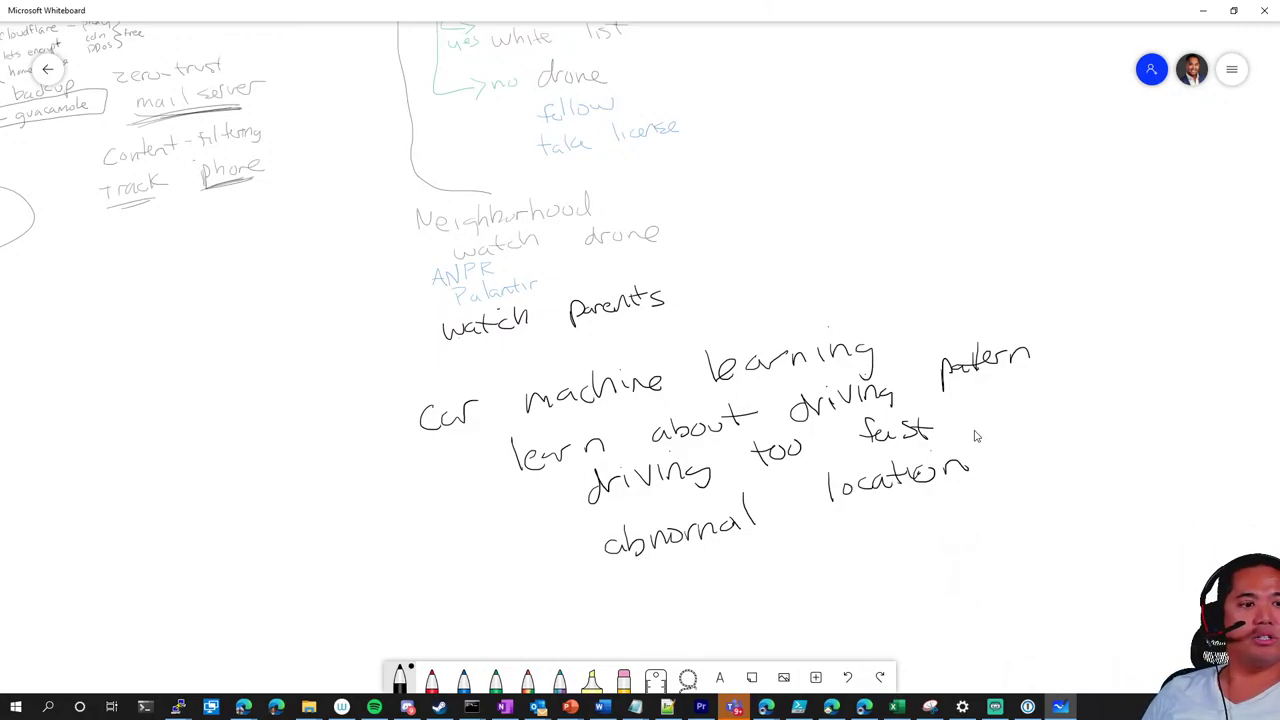
Draw two arrows with arrowheads branching out from 'watch parents'
{"action": "left_click_drag", "start_coordinate": [778, 241], "coordinate": [708, 285]}
{"action": "left_click_drag", "start_coordinate": [724, 288], "coordinate": [801, 282]}
{"action": "mouse_move", "coordinate": [760, 243]}
{"action": "left_mouse_down"}
{"action": "mouse_move", "coordinate": [790, 234]}
{"action": "mouse_move", "coordinate": [784, 255]}
{"action": "left_mouse_up"}
{"action": "left_click_drag", "start_coordinate": [790, 262], "coordinate": [817, 282]}
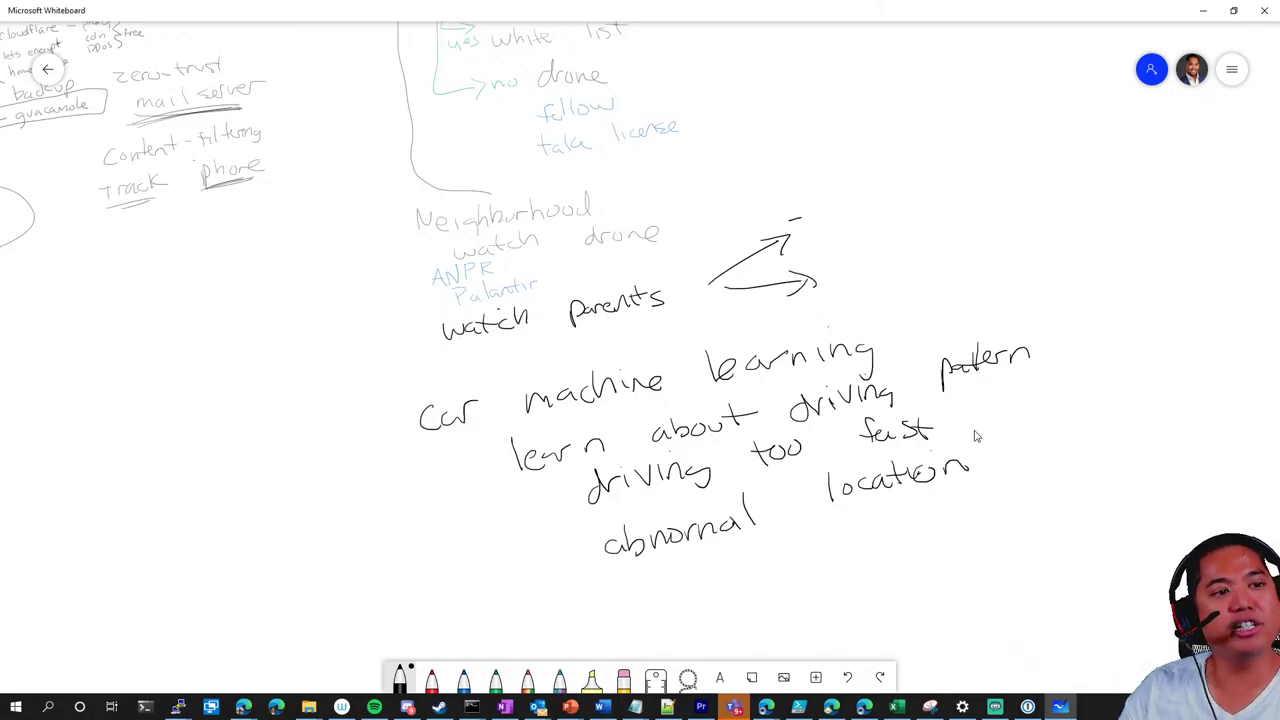
Label the upper arrow 'watches' and the lower arrow 'phones'
{"action": "mouse_move", "coordinate": [820, 208]}
{"action": "left_mouse_down"}
{"action": "mouse_move", "coordinate": [826, 224]}
{"action": "mouse_move", "coordinate": [850, 202]}
{"action": "mouse_move", "coordinate": [868, 206]}
{"action": "left_mouse_up"}
{"action": "mouse_move", "coordinate": [880, 172]}
{"action": "left_mouse_down"}
{"action": "mouse_move", "coordinate": [880, 200]}
{"action": "mouse_move", "coordinate": [894, 185]}
{"action": "left_mouse_up"}
{"action": "mouse_move", "coordinate": [888, 168]}
{"action": "left_mouse_down"}
{"action": "mouse_move", "coordinate": [900, 194]}
{"action": "mouse_move", "coordinate": [930, 170]}
{"action": "mouse_move", "coordinate": [934, 184]}
{"action": "left_mouse_up"}
{"action": "mouse_move", "coordinate": [856, 254]}
{"action": "left_mouse_down"}
{"action": "mouse_move", "coordinate": [884, 264]}
{"action": "mouse_move", "coordinate": [894, 248]}
{"action": "left_mouse_up"}
{"action": "left_click_drag", "start_coordinate": [904, 256], "coordinate": [940, 240]}
{"action": "left_click_drag", "start_coordinate": [958, 228], "coordinate": [944, 248]}
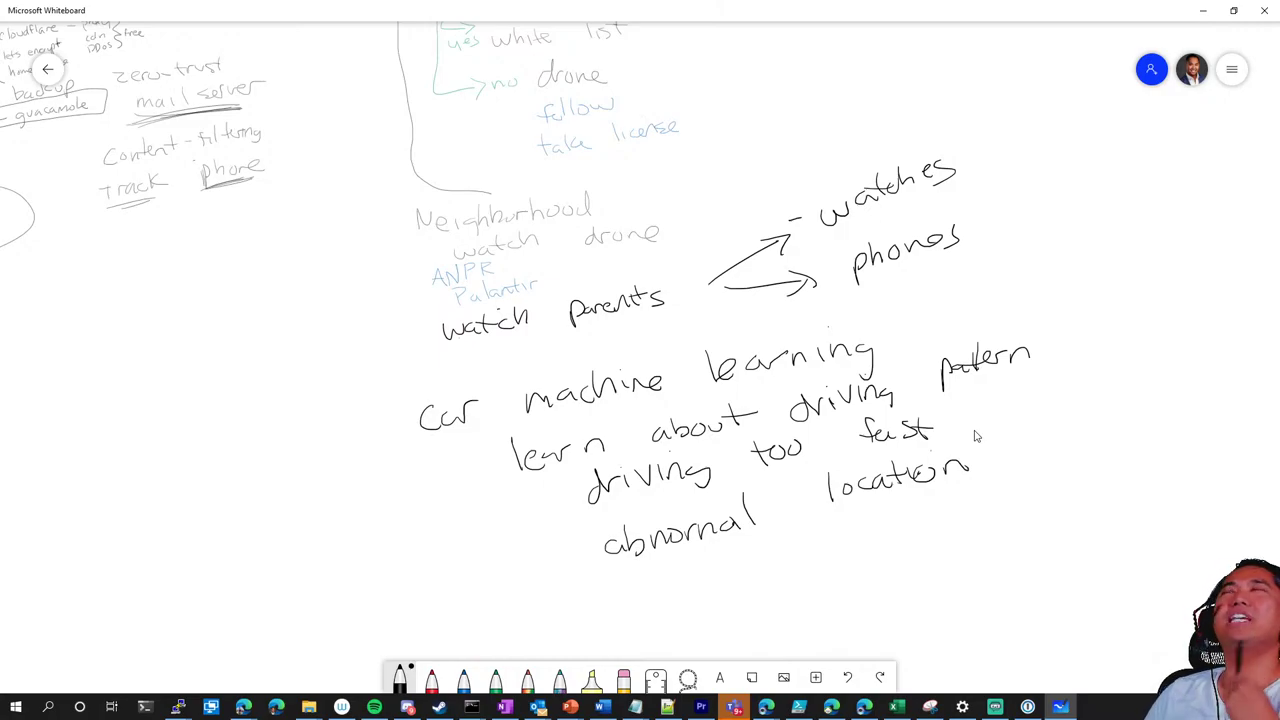
{"action": "scroll", "coordinate": [767, 345], "scroll_direction": "down", "scroll_amount": 5}
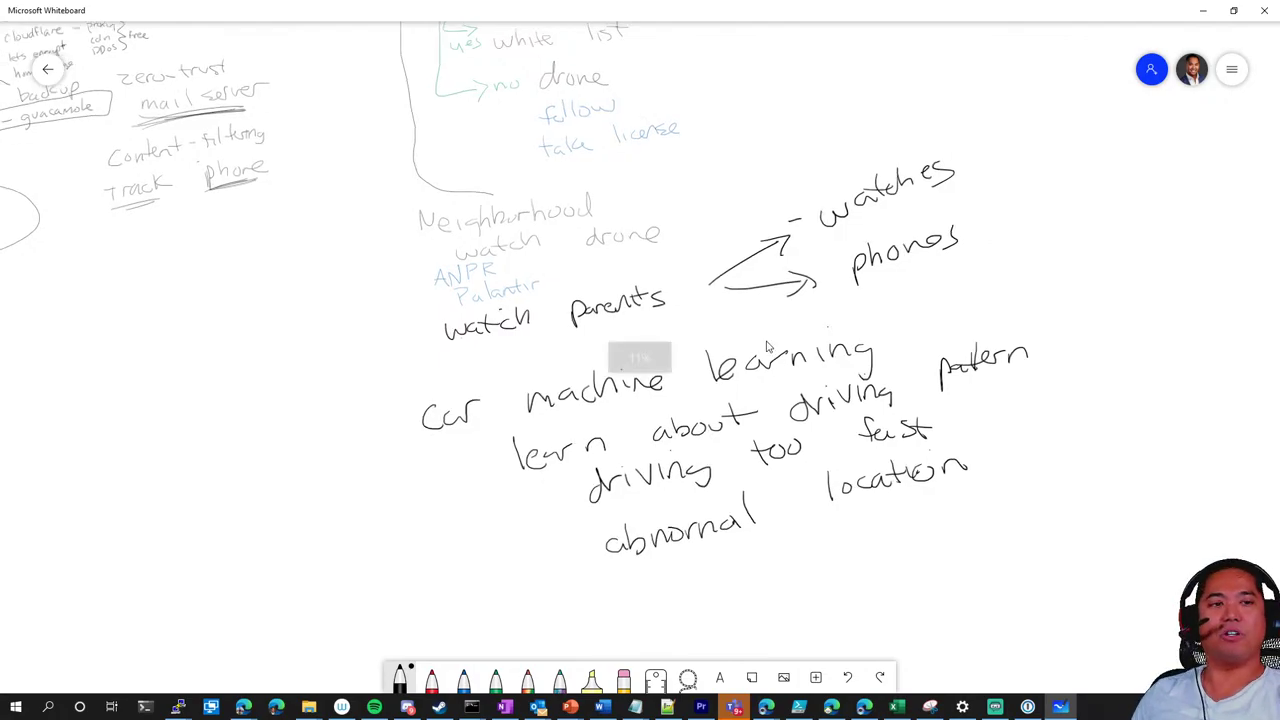
{"action": "scroll", "coordinate": [994, 360], "scroll_direction": "up", "scroll_amount": 2}
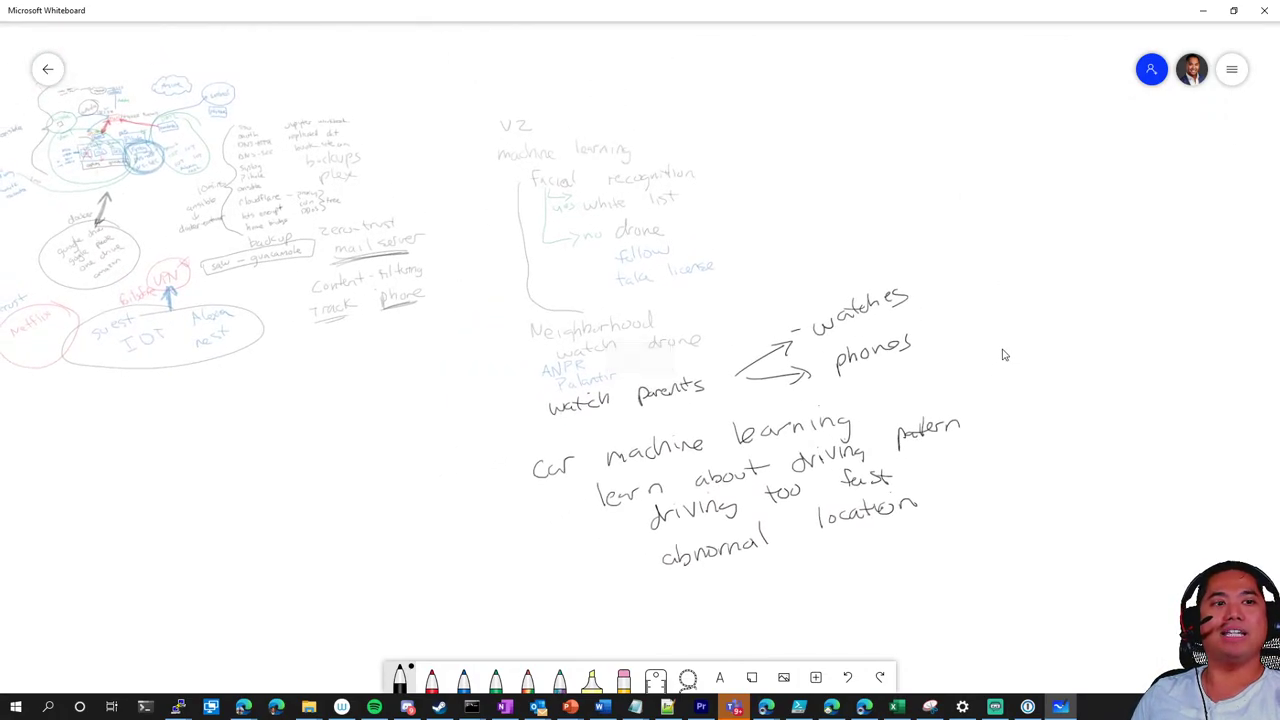
{"action": "scroll", "coordinate": [1003, 357], "scroll_direction": "up", "scroll_amount": 2}
{"action": "scroll", "coordinate": [990, 393], "scroll_direction": "up", "scroll_amount": 2}
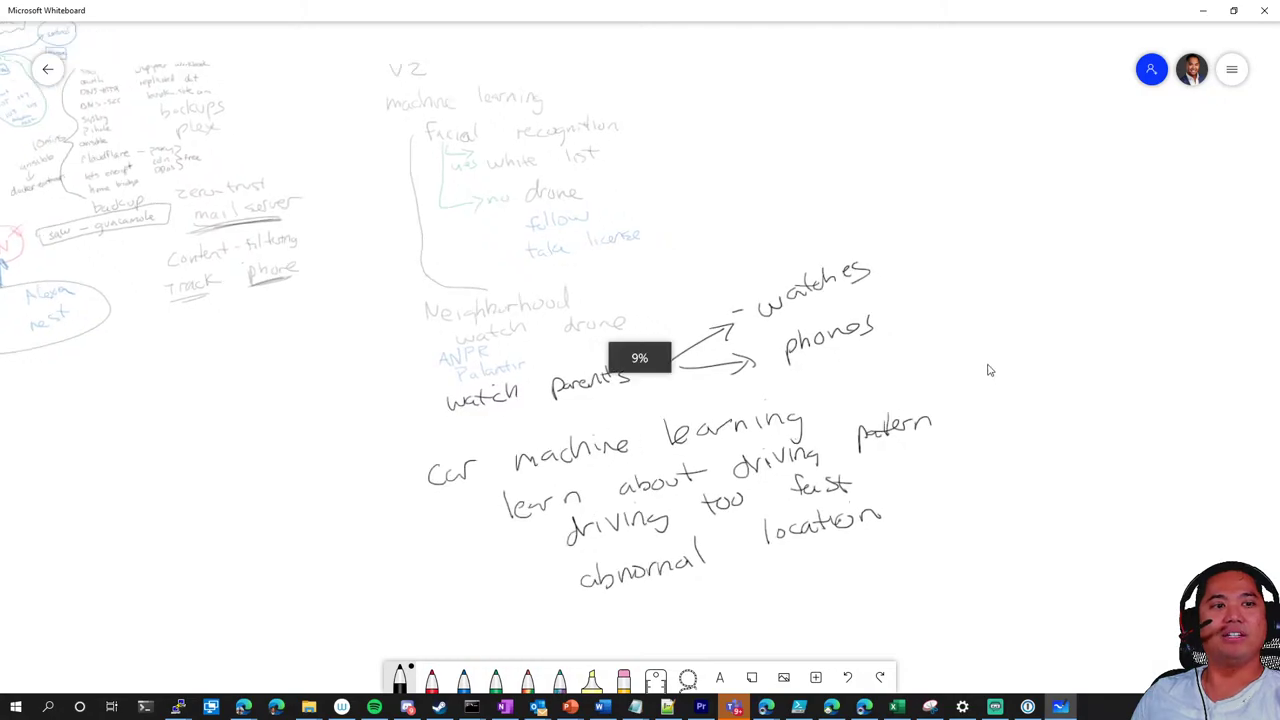
{"action": "scroll", "coordinate": [980, 377], "scroll_direction": "down", "scroll_amount": 1}
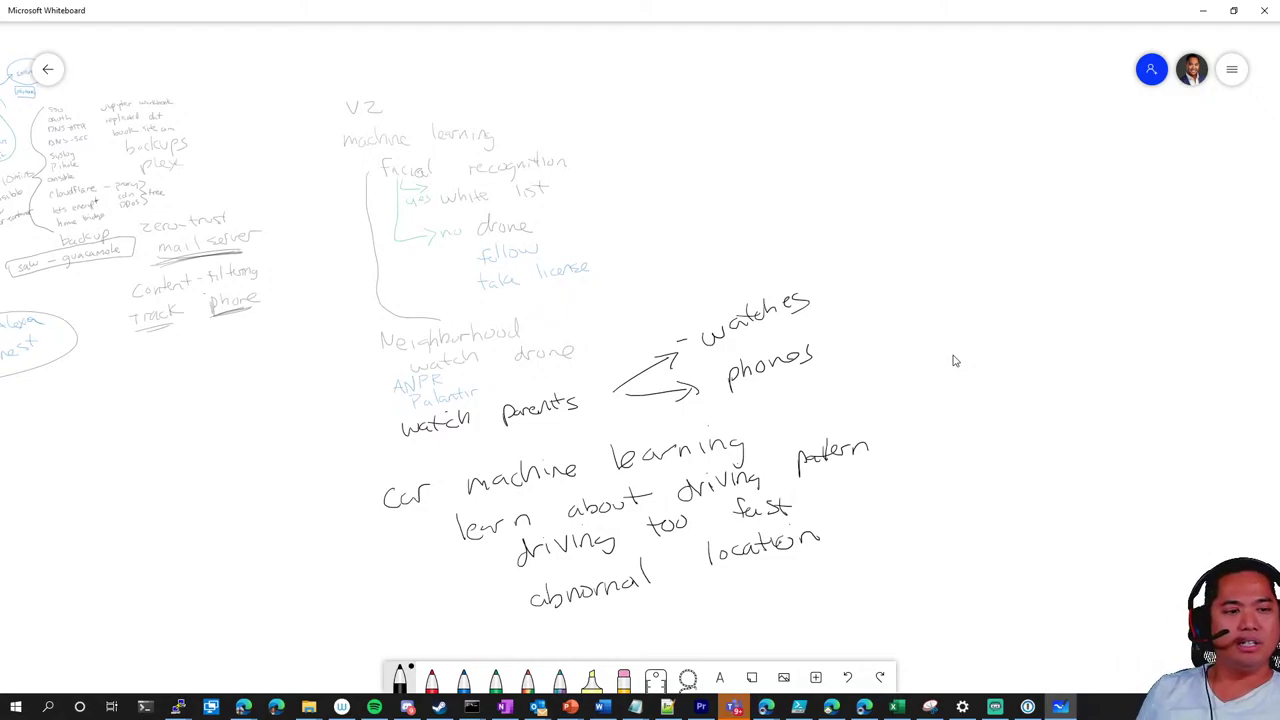
Switch to red ink and undo a false-start stroke below 'abnormal location'
{"action": "left_click", "coordinate": [432, 684]}
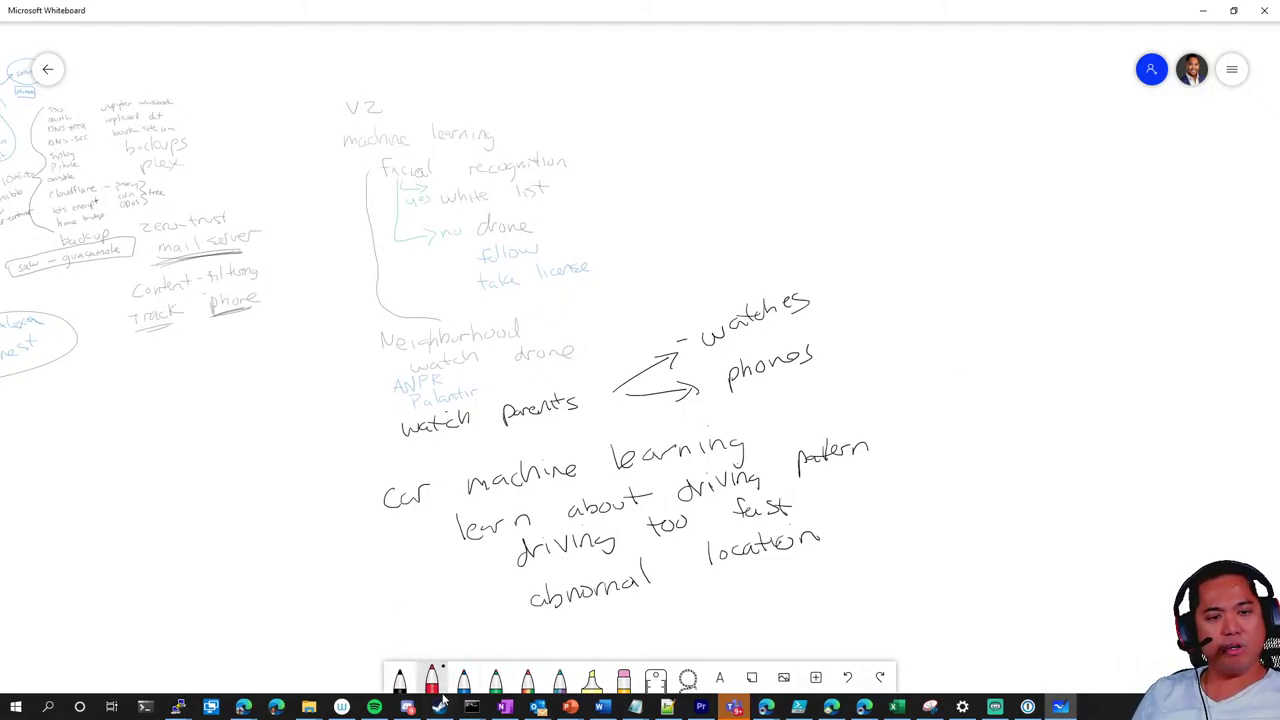
{"action": "left_click_drag", "start_coordinate": [660, 612], "coordinate": [726, 600]}
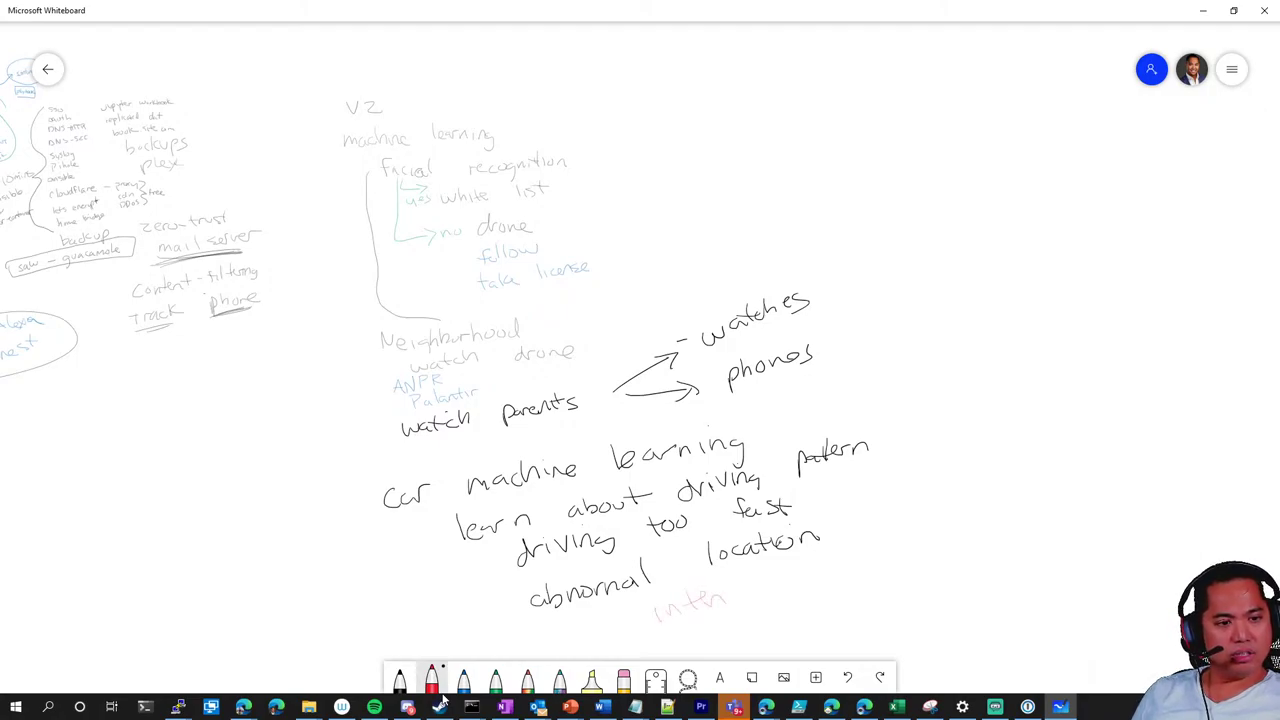
{"action": "key", "text": "ctrl+z"}
{"action": "left_click", "coordinate": [432, 684]}
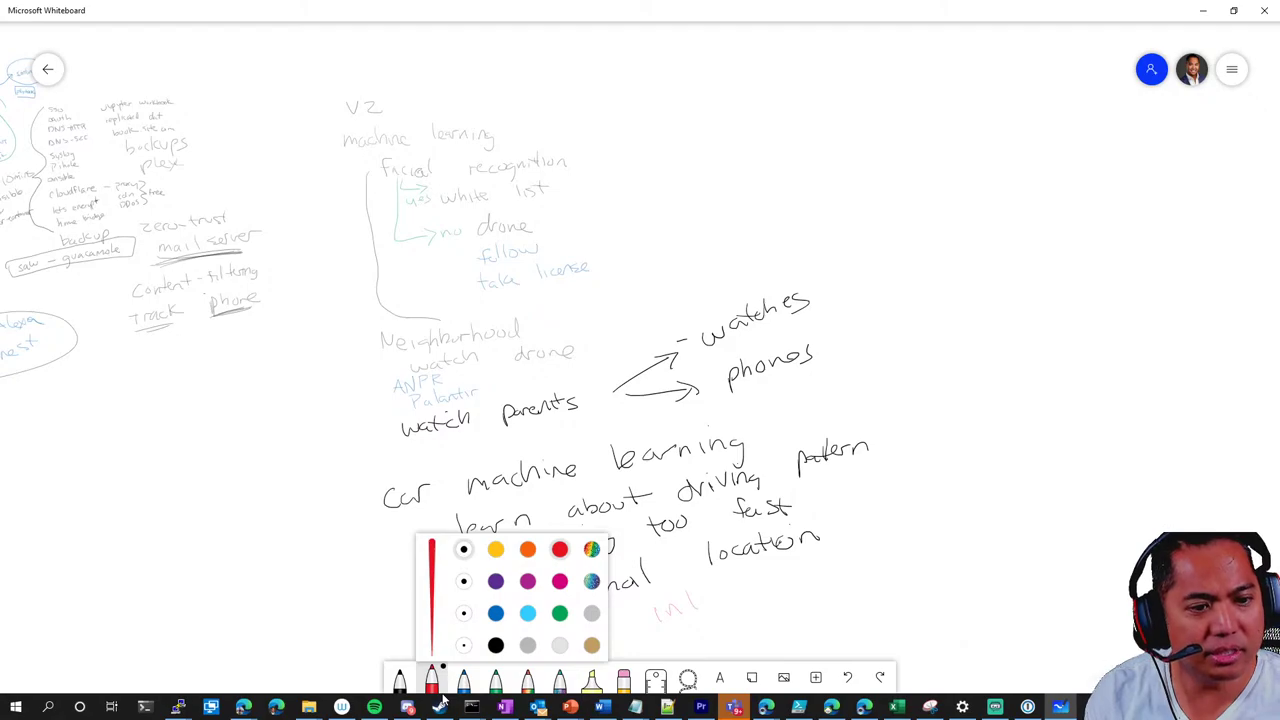
Write 'integrate with' in red below 'abnormal location'
{"action": "mouse_move", "coordinate": [666, 604]}
{"action": "left_mouse_down"}
{"action": "mouse_move", "coordinate": [670, 622]}
{"action": "mouse_move", "coordinate": [698, 590]}
{"action": "mouse_move", "coordinate": [734, 604]}
{"action": "mouse_move", "coordinate": [762, 590]}
{"action": "left_mouse_up"}
{"action": "mouse_move", "coordinate": [752, 580]}
{"action": "left_mouse_down"}
{"action": "mouse_move", "coordinate": [780, 576]}
{"action": "mouse_move", "coordinate": [786, 590]}
{"action": "mouse_move", "coordinate": [852, 562]}
{"action": "left_mouse_up"}
{"action": "left_click_drag", "start_coordinate": [860, 538], "coordinate": [862, 554]}
{"action": "left_click_drag", "start_coordinate": [852, 550], "coordinate": [894, 548]}
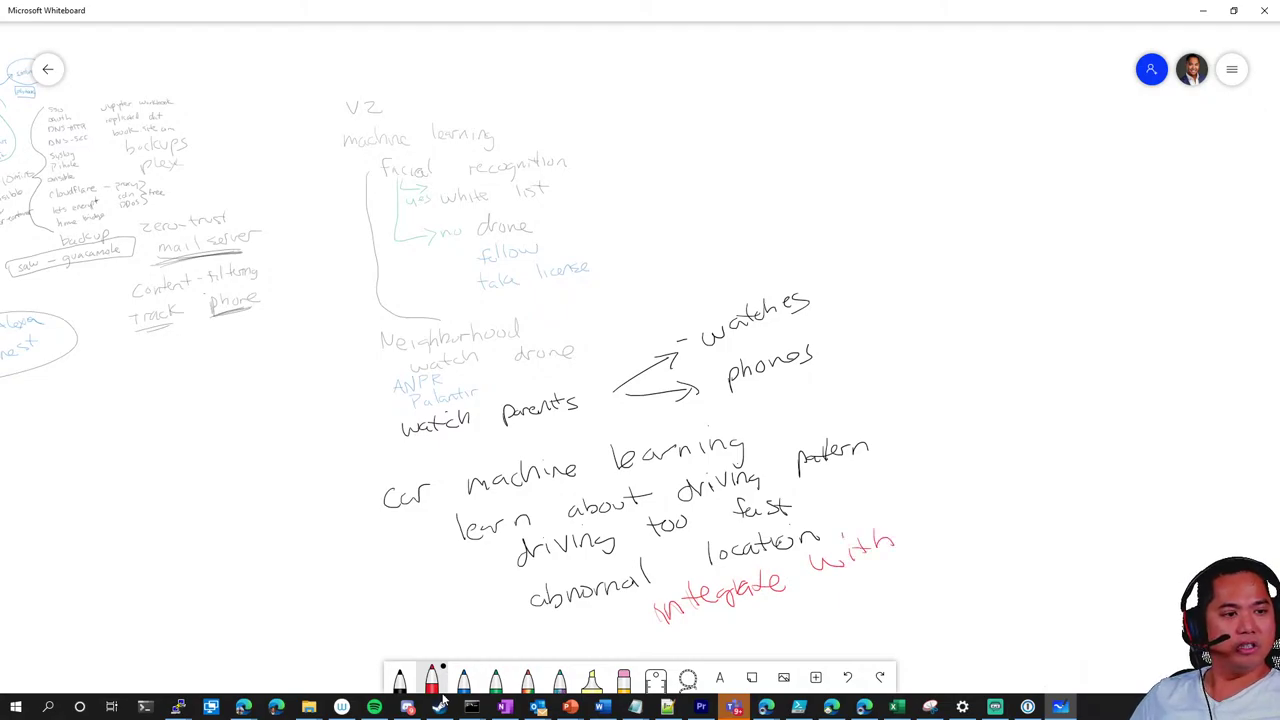
Finish the red note by writing 'home assist'
{"action": "left_click_drag", "start_coordinate": [922, 504], "coordinate": [934, 528]}
{"action": "mouse_move", "coordinate": [944, 512]}
{"action": "left_mouse_down"}
{"action": "mouse_move", "coordinate": [966, 526]}
{"action": "mouse_move", "coordinate": [978, 510]}
{"action": "left_mouse_up"}
{"action": "left_click_drag", "start_coordinate": [978, 506], "coordinate": [1036, 494]}
{"action": "left_click_drag", "start_coordinate": [1044, 482], "coordinate": [1036, 490]}
{"action": "left_click_drag", "start_coordinate": [1046, 484], "coordinate": [1072, 480]}
{"action": "left_click_drag", "start_coordinate": [1083, 450], "coordinate": [1078, 482]}
{"action": "left_click_drag", "start_coordinate": [1098, 446], "coordinate": [1100, 472]}
{"action": "left_click_drag", "start_coordinate": [1090, 460], "coordinate": [1106, 456]}
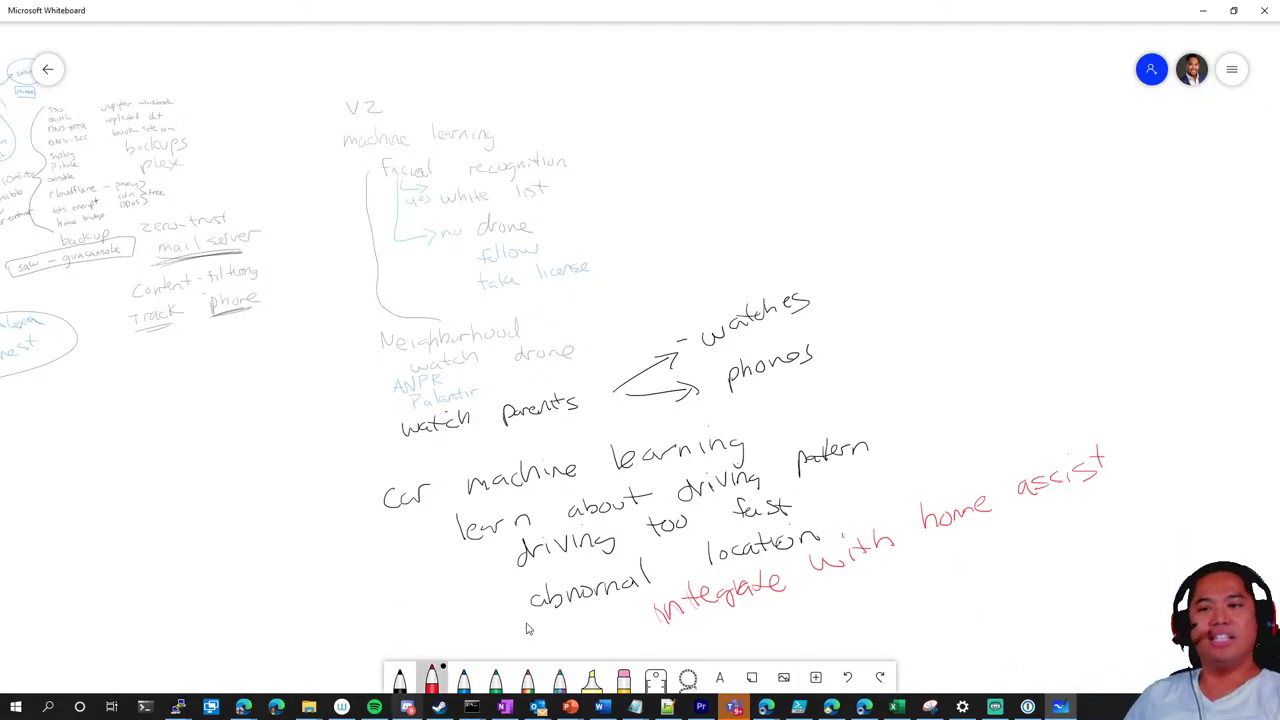
Scroll the canvas over to the homelab network diagram and its services list
{"action": "scroll", "coordinate": [1000, 338], "scroll_direction": "right", "scroll_amount": 3}
{"action": "scroll", "coordinate": [1000, 338], "scroll_direction": "down", "scroll_amount": 1}
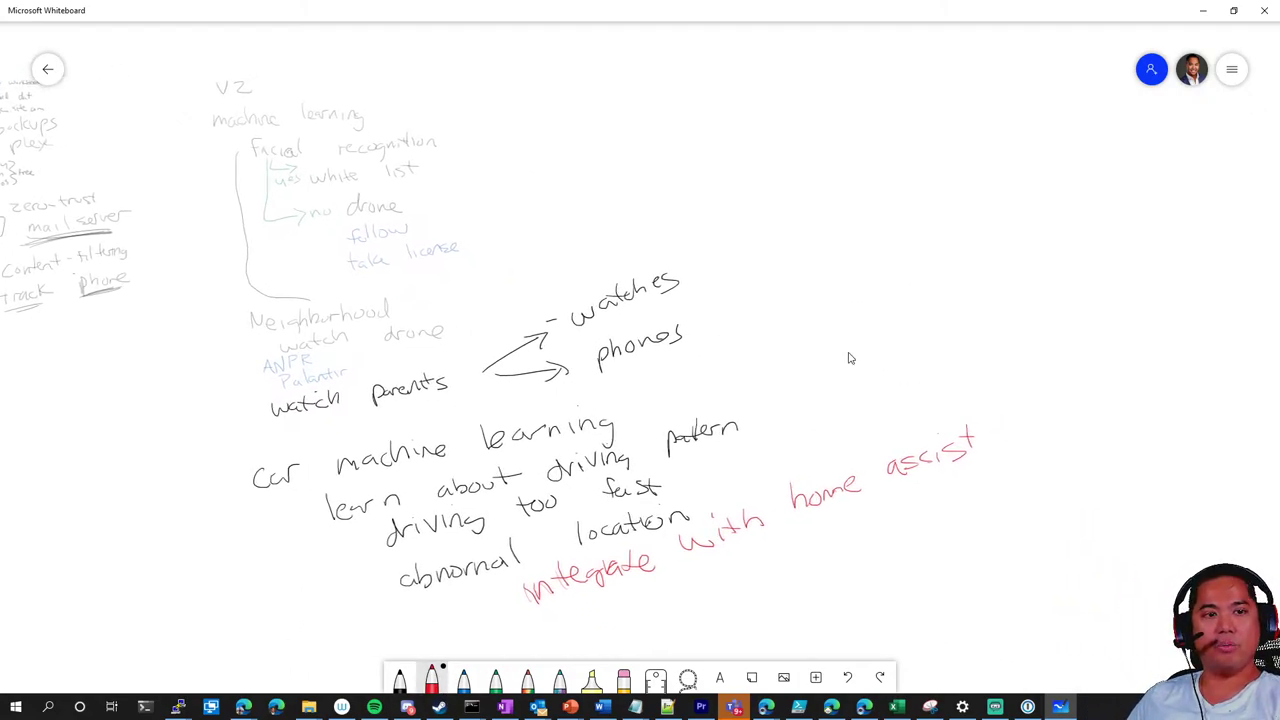
{"action": "scroll", "coordinate": [848, 358], "scroll_direction": "down", "scroll_amount": 3}
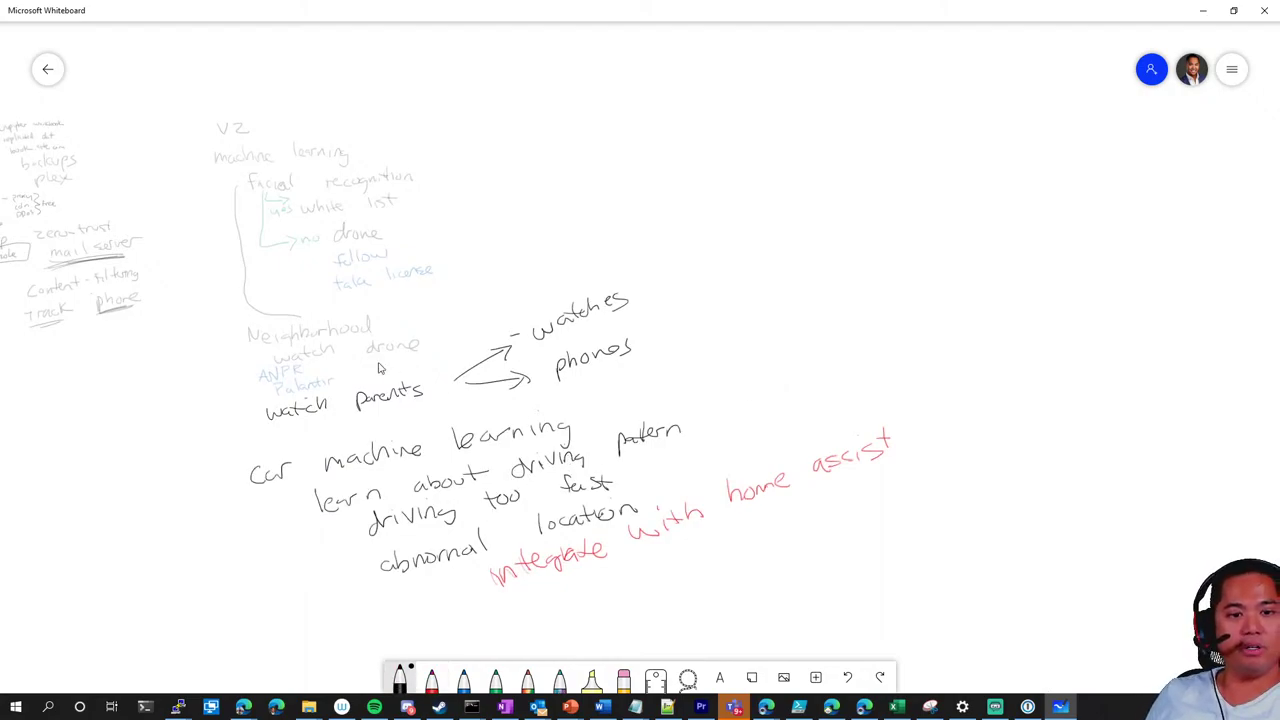
{"action": "scroll", "coordinate": [772, 384], "scroll_direction": "left", "scroll_amount": 10}
{"action": "scroll", "coordinate": [666, 463], "scroll_direction": "right", "scroll_amount": 3}
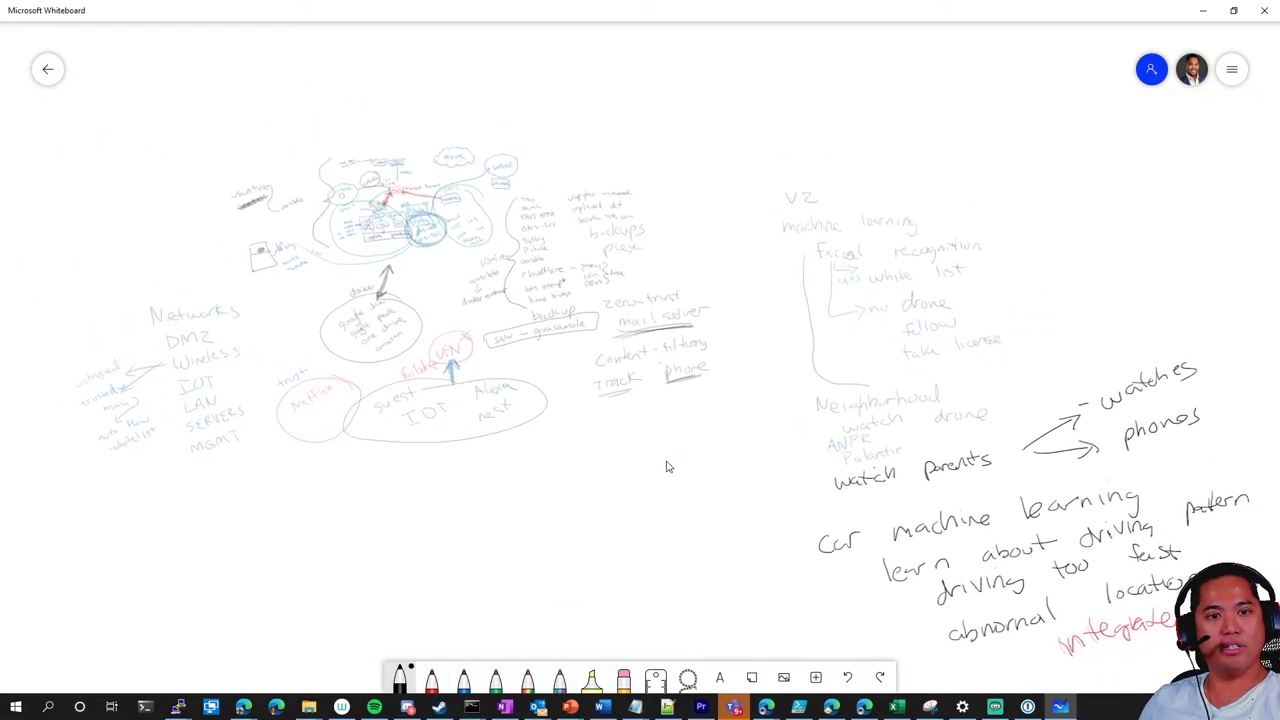
{"action": "scroll", "coordinate": [620, 420], "scroll_direction": "up", "scroll_amount": 3}
{"action": "scroll", "coordinate": [538, 426], "scroll_direction": "up", "scroll_amount": 5}
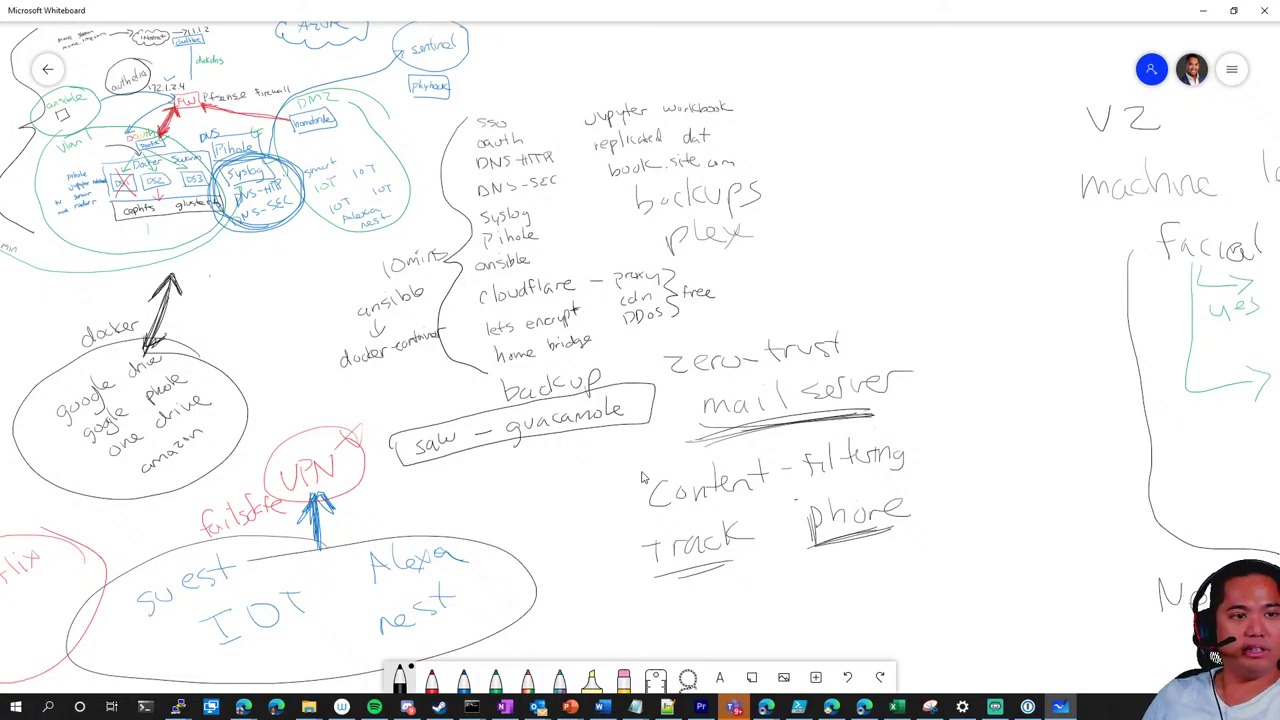
Handwrite 'node-red' in black ink above 'backup' in the services list
{"action": "left_click", "coordinate": [400, 678]}
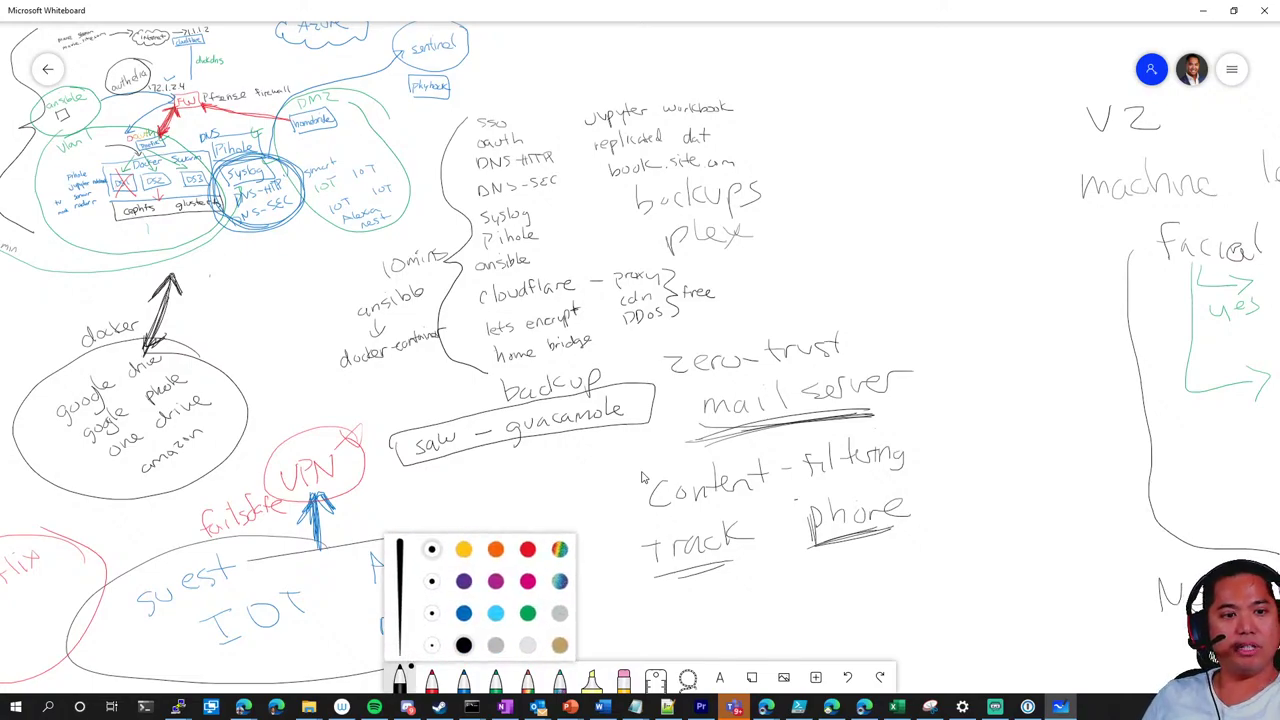
{"action": "left_click", "coordinate": [463, 645]}
{"action": "left_click_drag", "start_coordinate": [524, 378], "coordinate": [622, 340]}
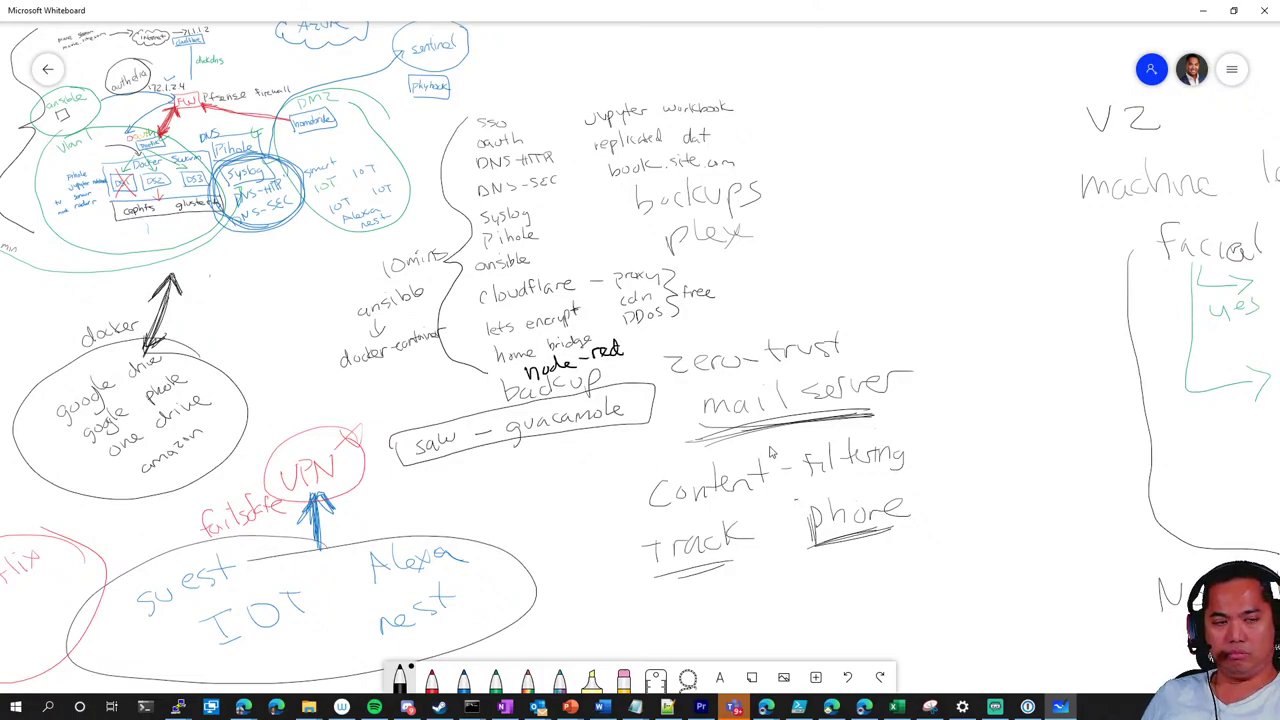
{"action": "scroll", "coordinate": [923, 461], "scroll_direction": "down", "scroll_amount": 3}
{"action": "left_click_drag", "start_coordinate": [988, 443], "coordinate": [588, 397]}
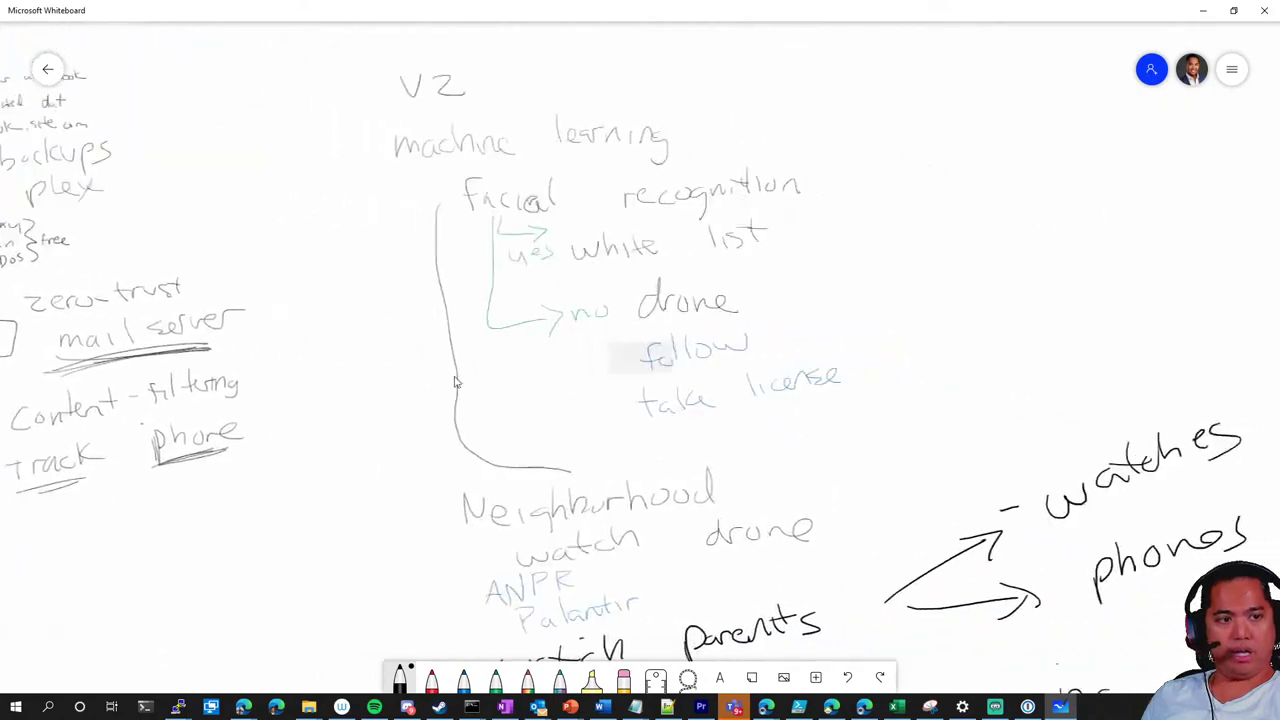
Pan the board to the watches/phones notes and the red 'integrate with home assist' line
{"action": "left_click_drag", "start_coordinate": [965, 372], "coordinate": [745, 316]}
{"action": "scroll", "coordinate": [745, 316], "scroll_direction": "down", "scroll_amount": 3}
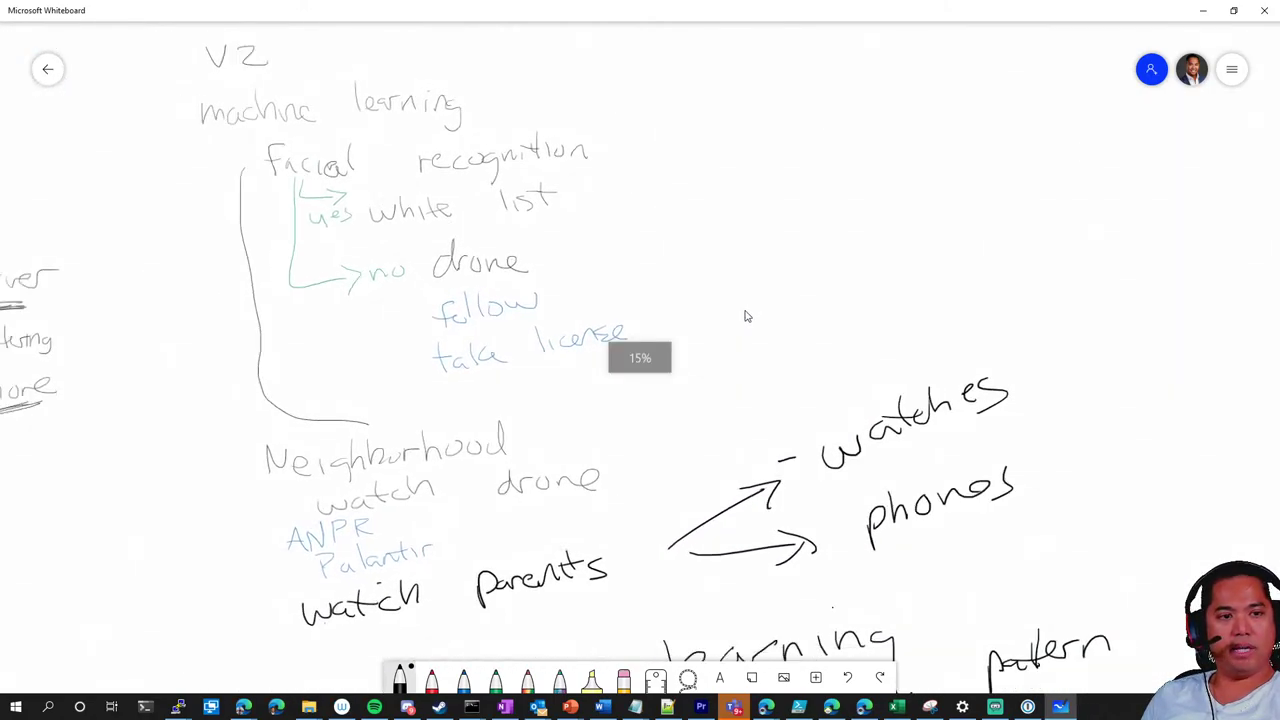
{"action": "scroll", "coordinate": [720, 343], "scroll_direction": "up", "scroll_amount": 2}
{"action": "scroll", "coordinate": [718, 343], "scroll_direction": "down", "scroll_amount": 2}
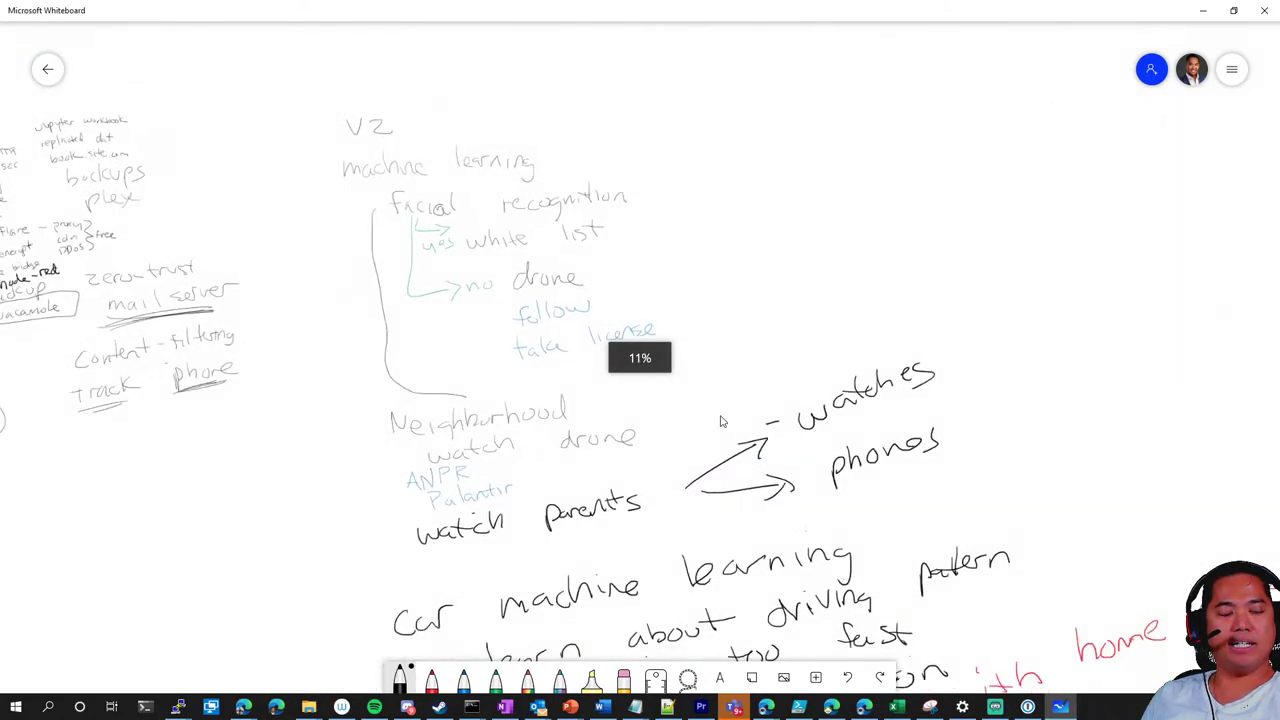
{"action": "left_click_drag", "start_coordinate": [705, 404], "coordinate": [678, 292]}
{"action": "left_click_drag", "start_coordinate": [803, 341], "coordinate": [786, 337]}
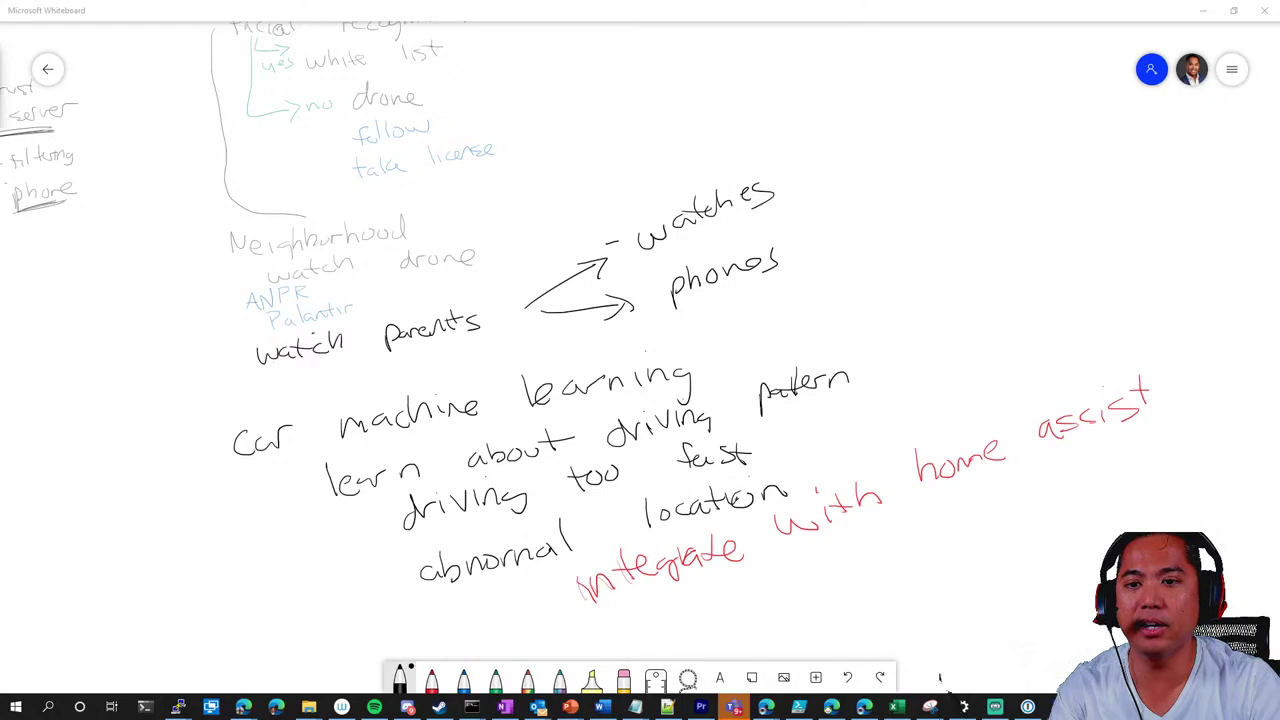
Open Edge, load the Azure portal and sign in with the demo account's password
{"action": "left_click", "coordinate": [864, 706]}
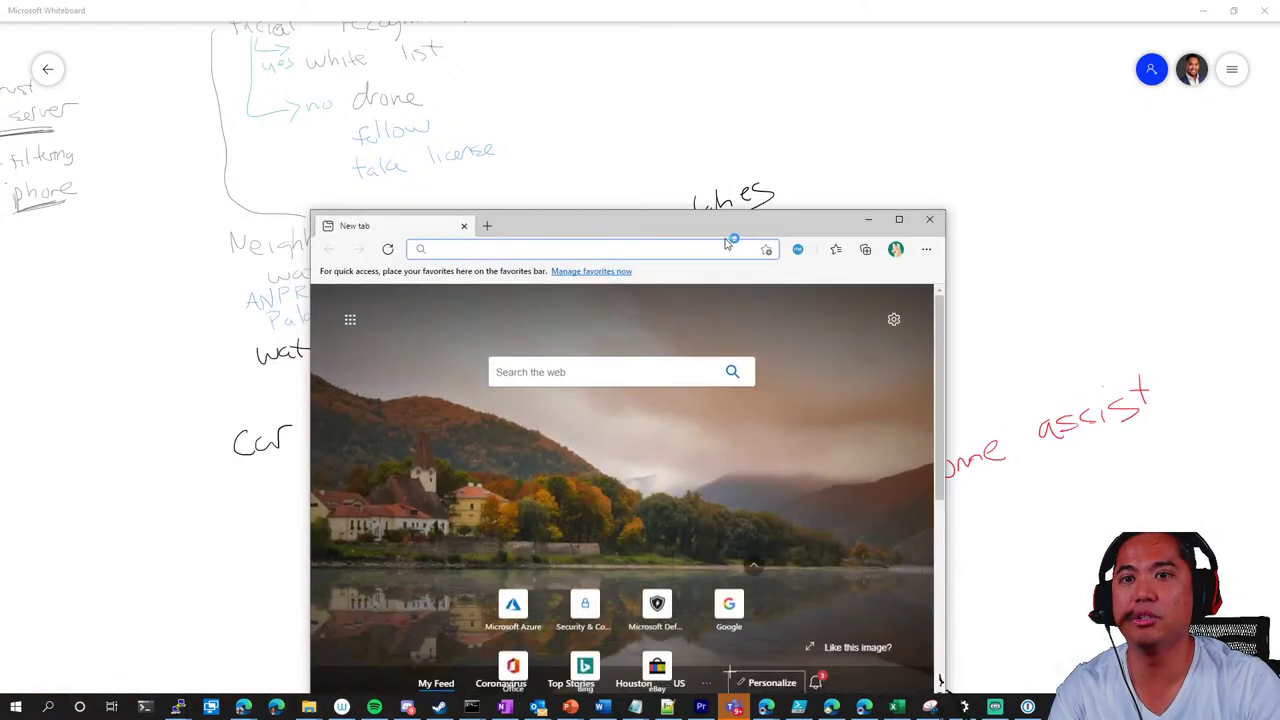
{"action": "type", "text": "https://p"}
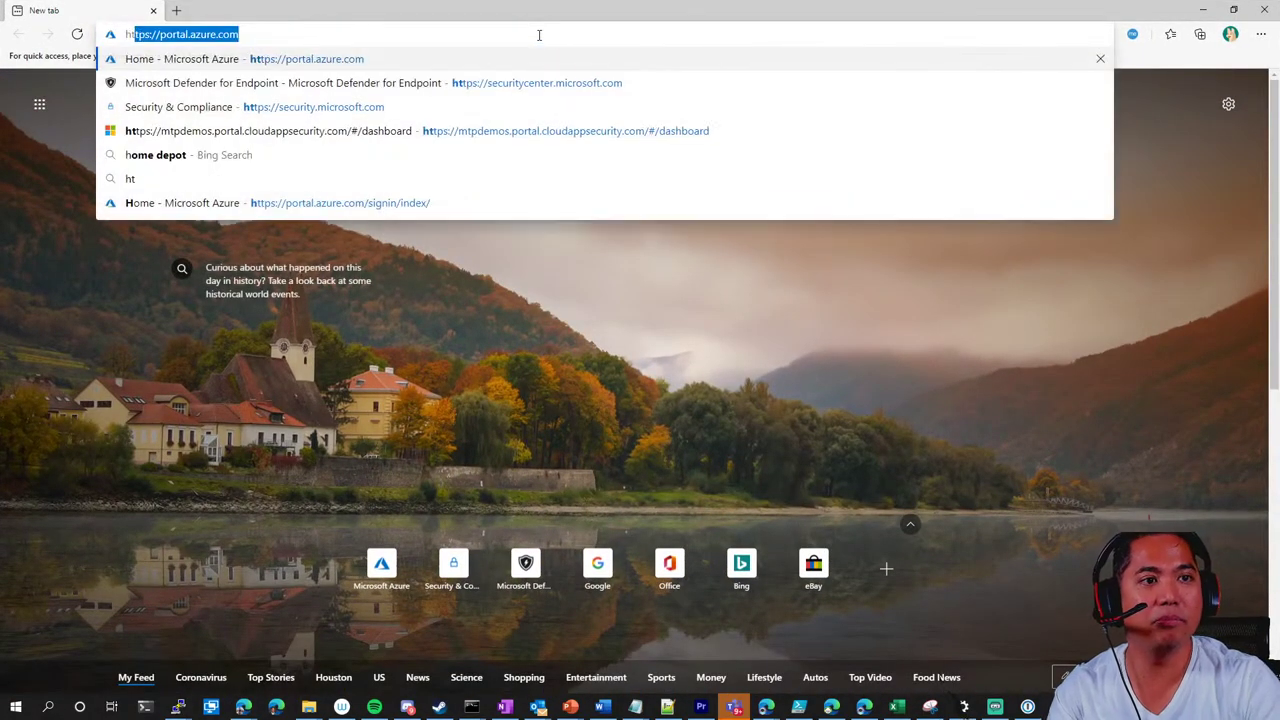
{"action": "type", "text": "ortal"}
{"action": "key", "text": "Return"}
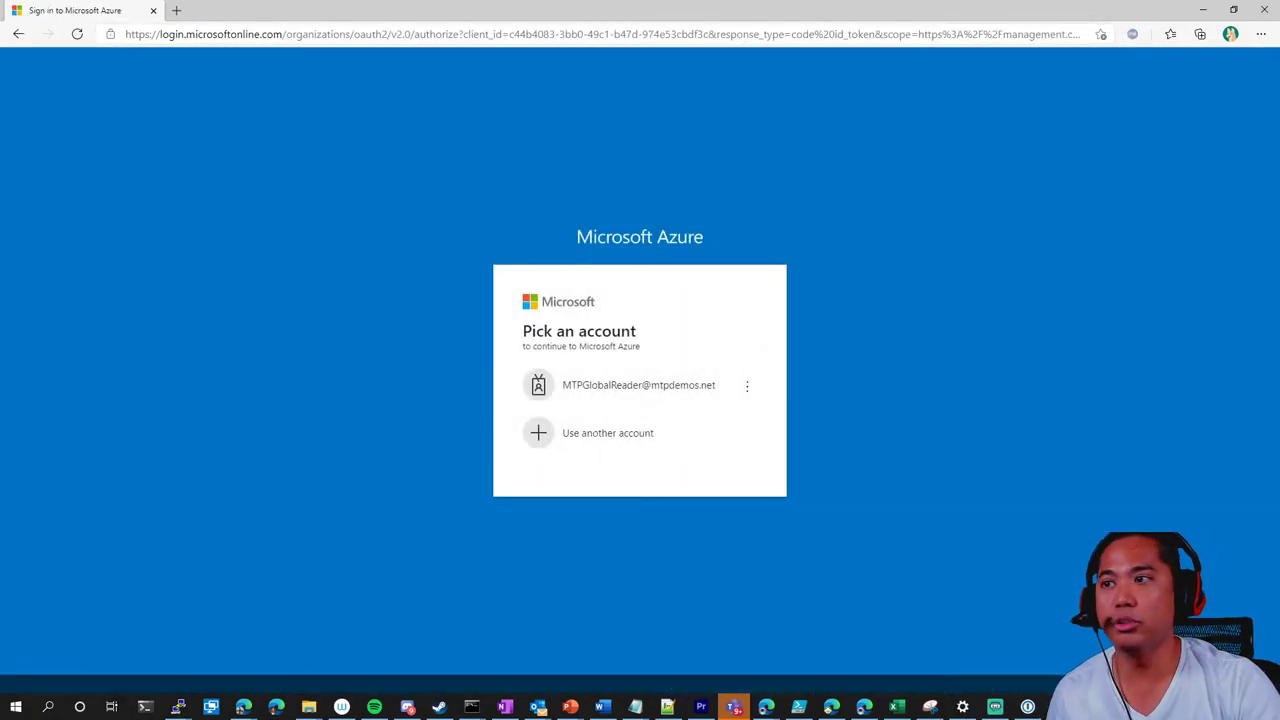
{"action": "left_click", "coordinate": [671, 392]}
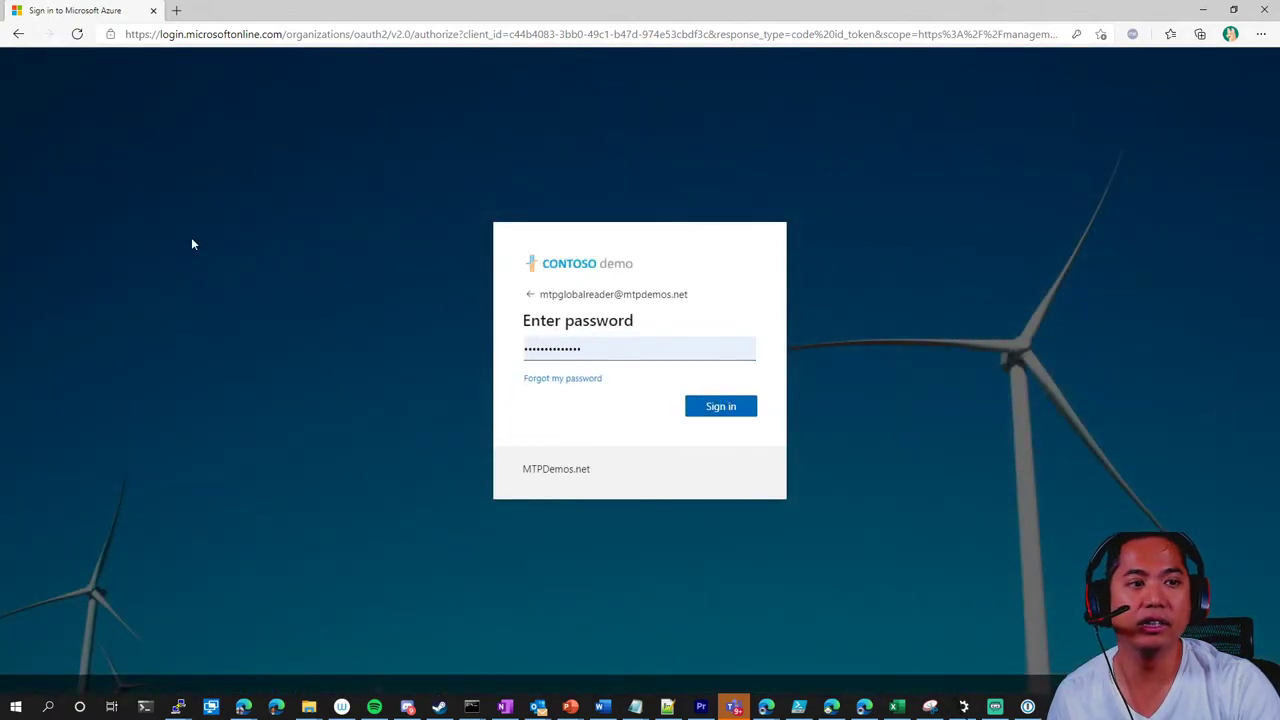
{"action": "left_click", "coordinate": [728, 408]}
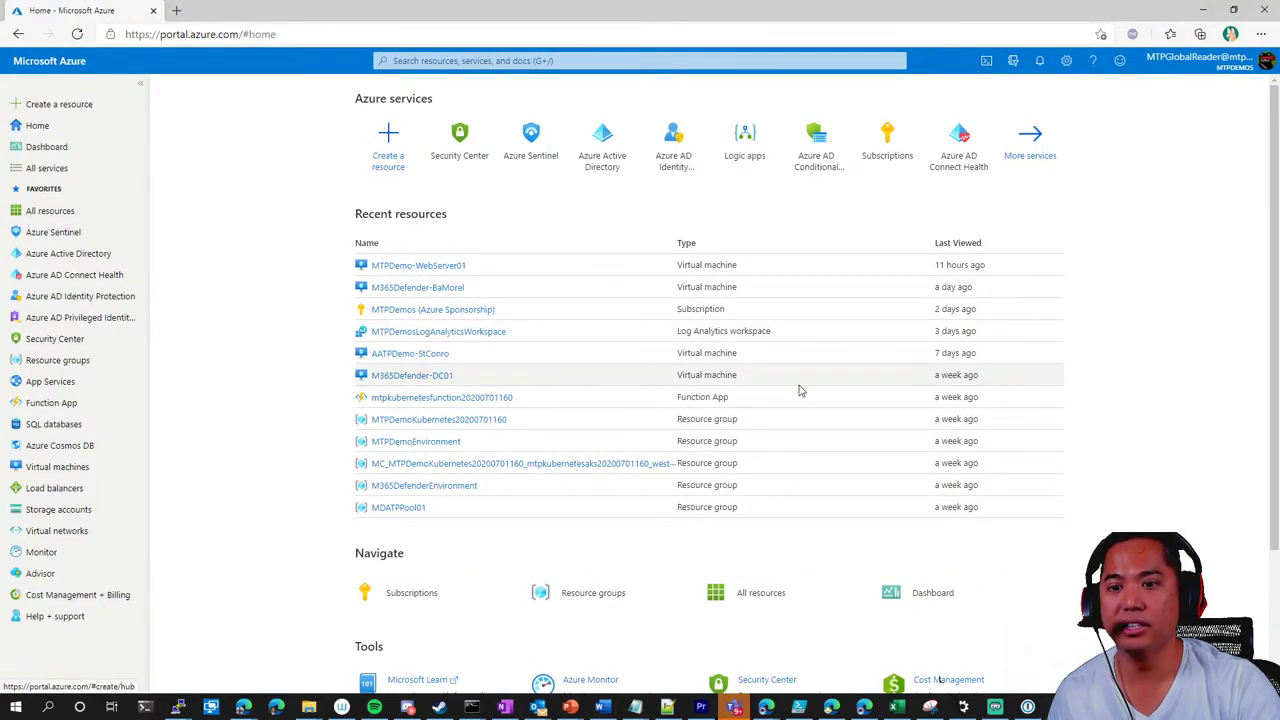
Open Azure Sentinel, select the demo workspace and view its Entity behavior analytics page
{"action": "left_click", "coordinate": [48, 234]}
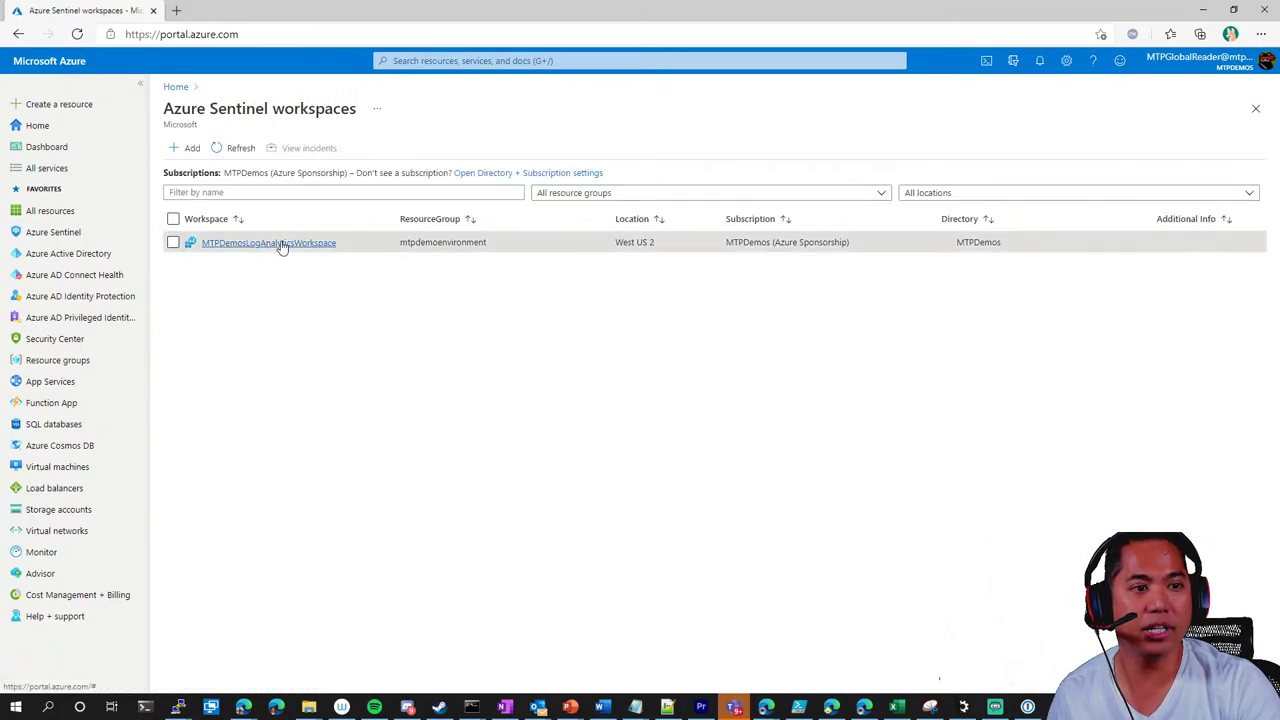
{"action": "left_click", "coordinate": [283, 243]}
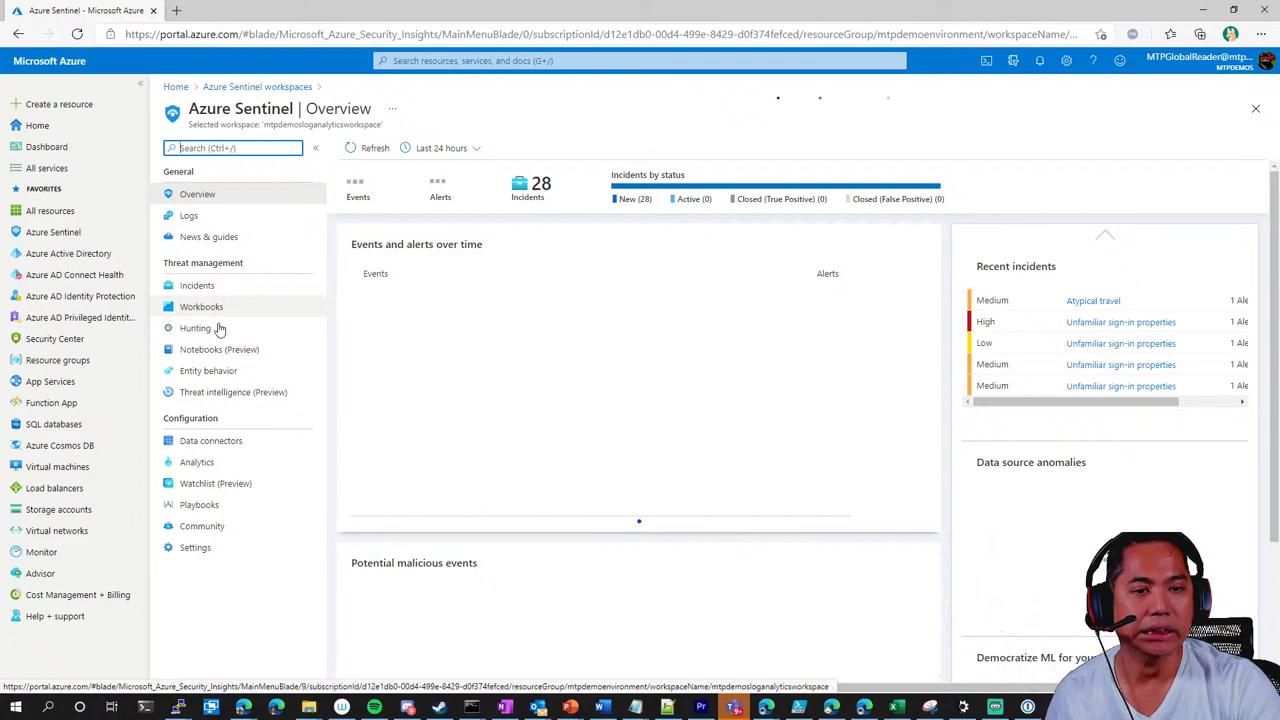
{"action": "left_click", "coordinate": [212, 372]}
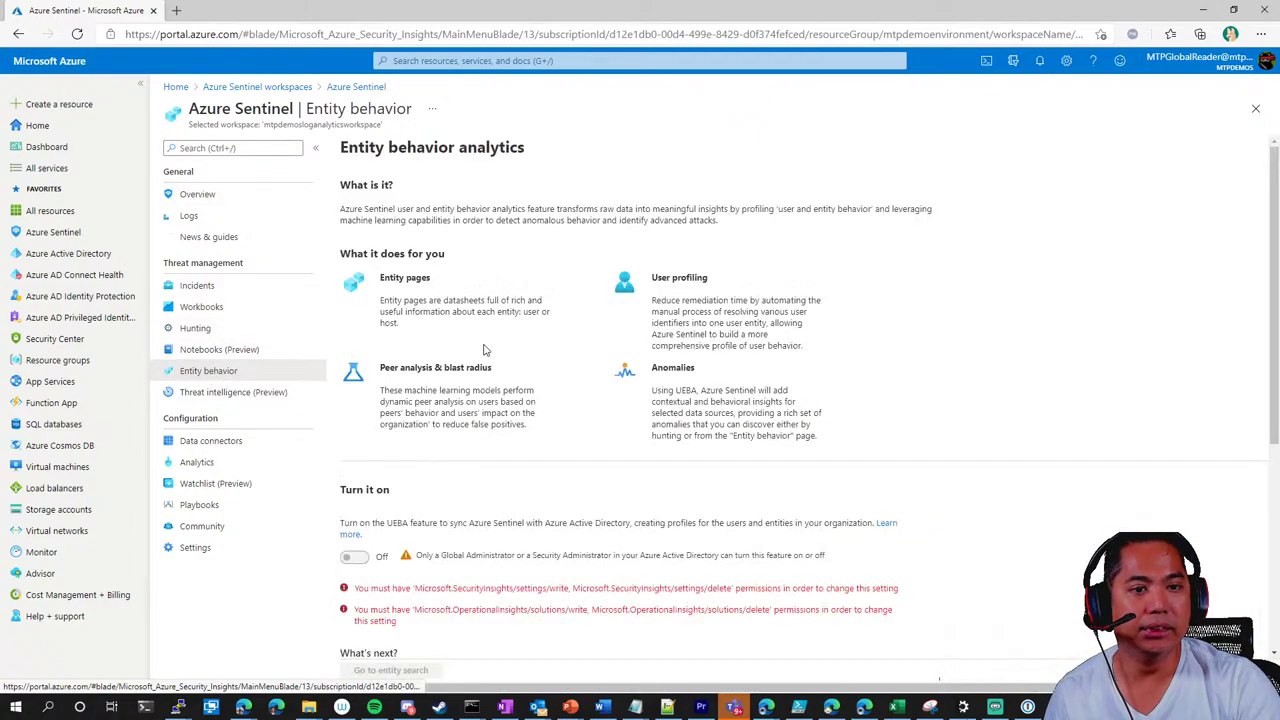
{"action": "key", "text": "ctrl+t"}
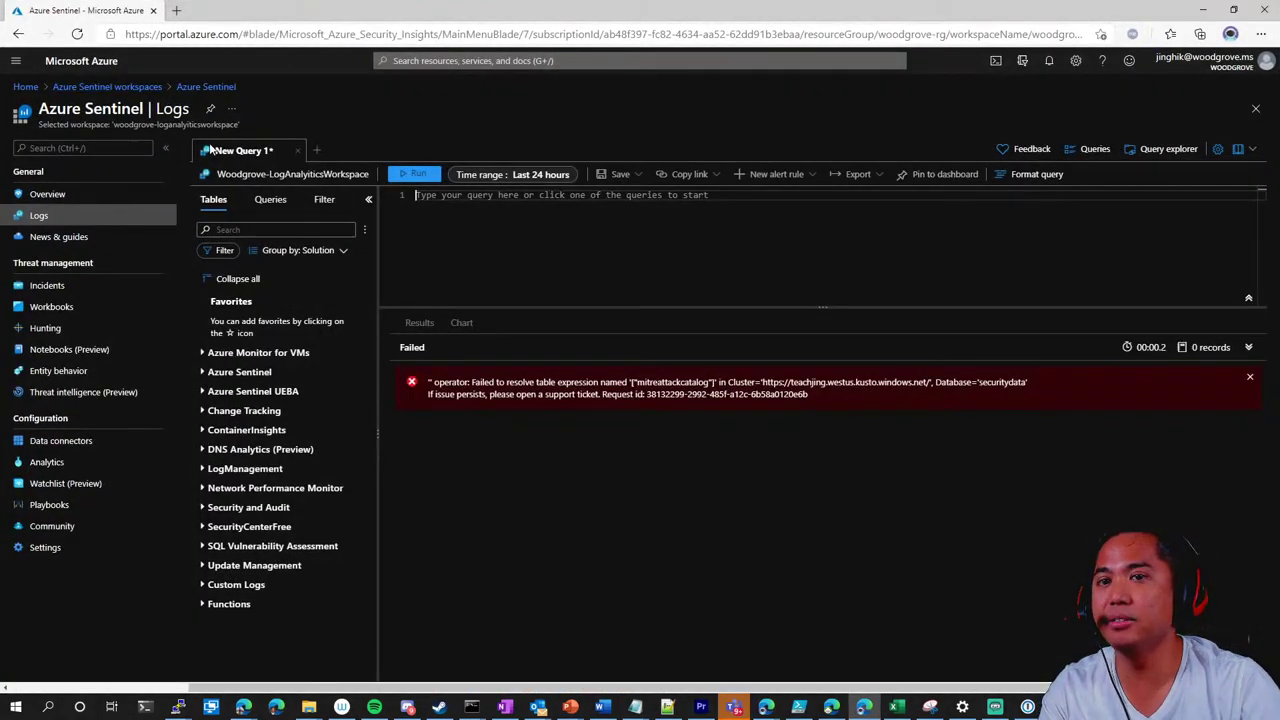
Check the signed-in account details, then go to the Azure Sentinel workspaces list
{"action": "left_click", "coordinate": [1232, 61]}
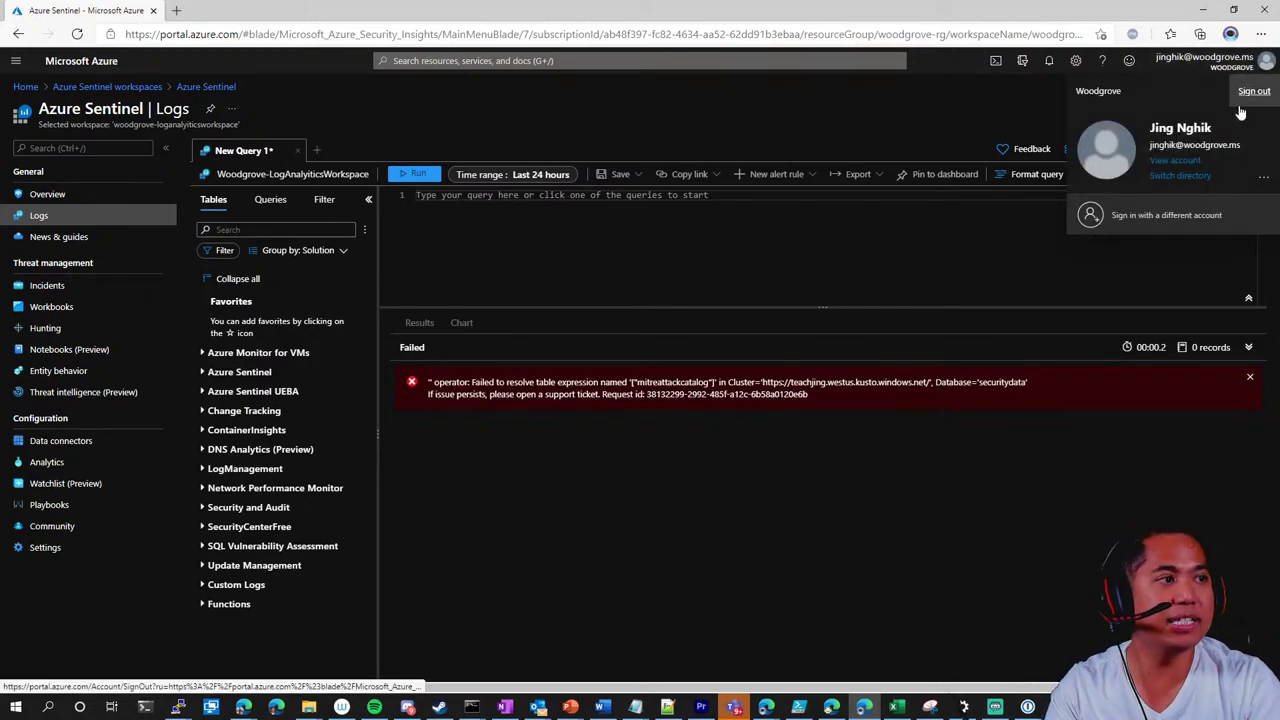
{"action": "left_click", "coordinate": [1252, 72]}
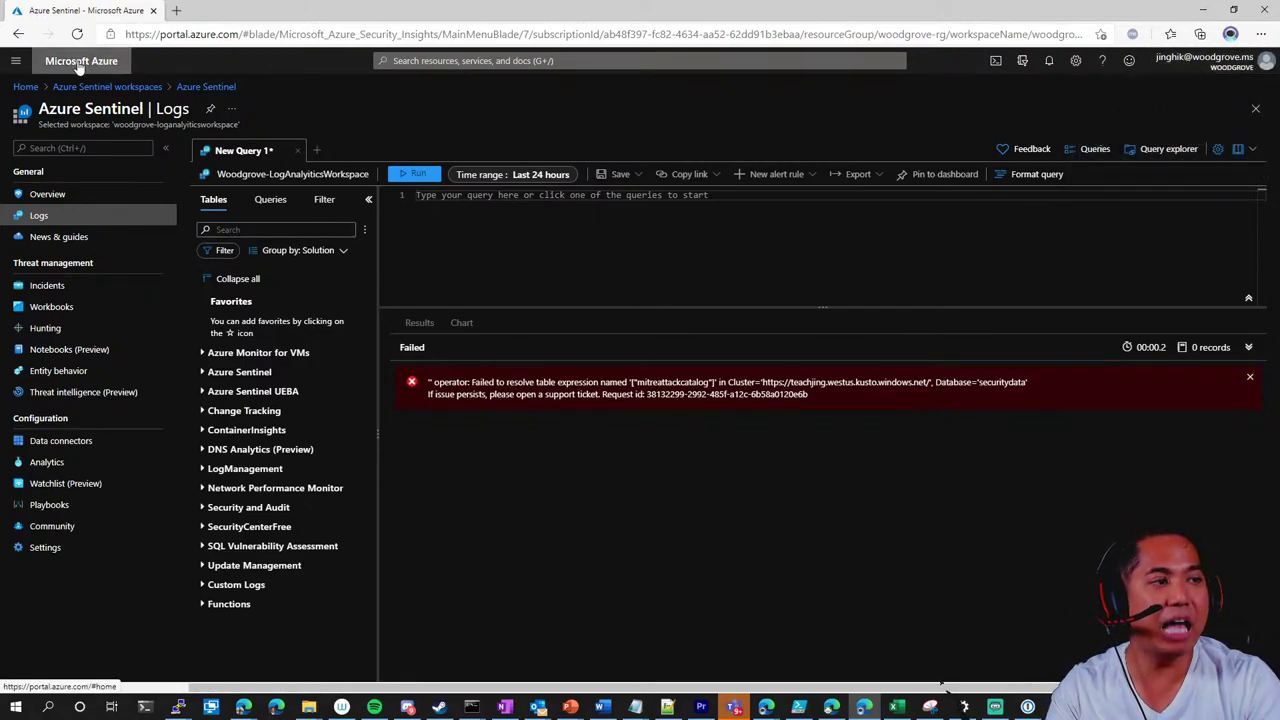
{"action": "left_click", "coordinate": [14, 62]}
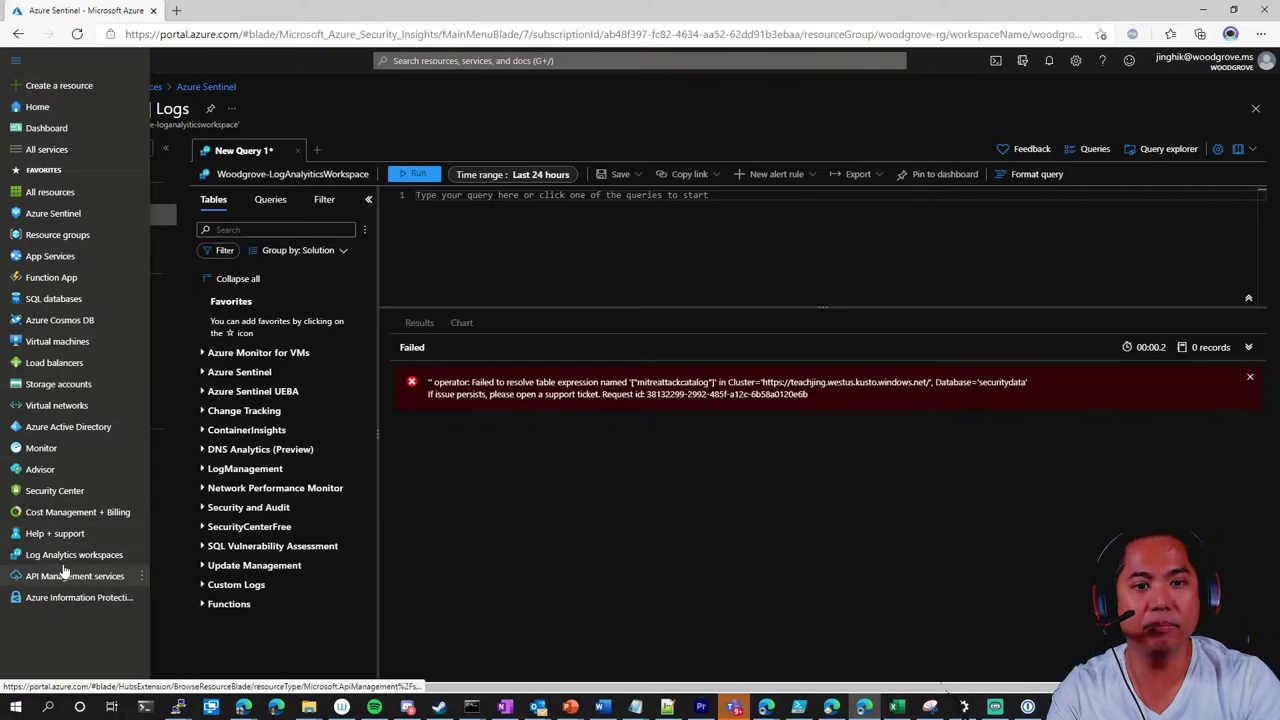
{"action": "left_click", "coordinate": [57, 405]}
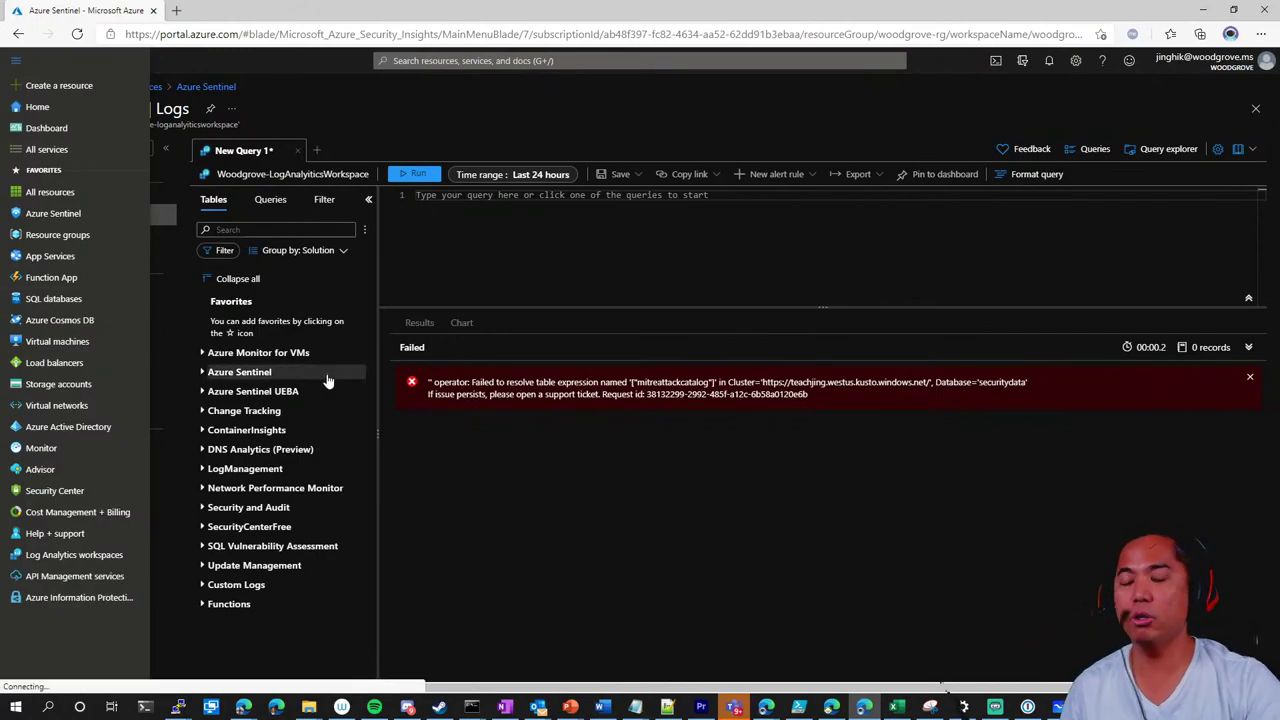
{"action": "left_click", "coordinate": [86, 213]}
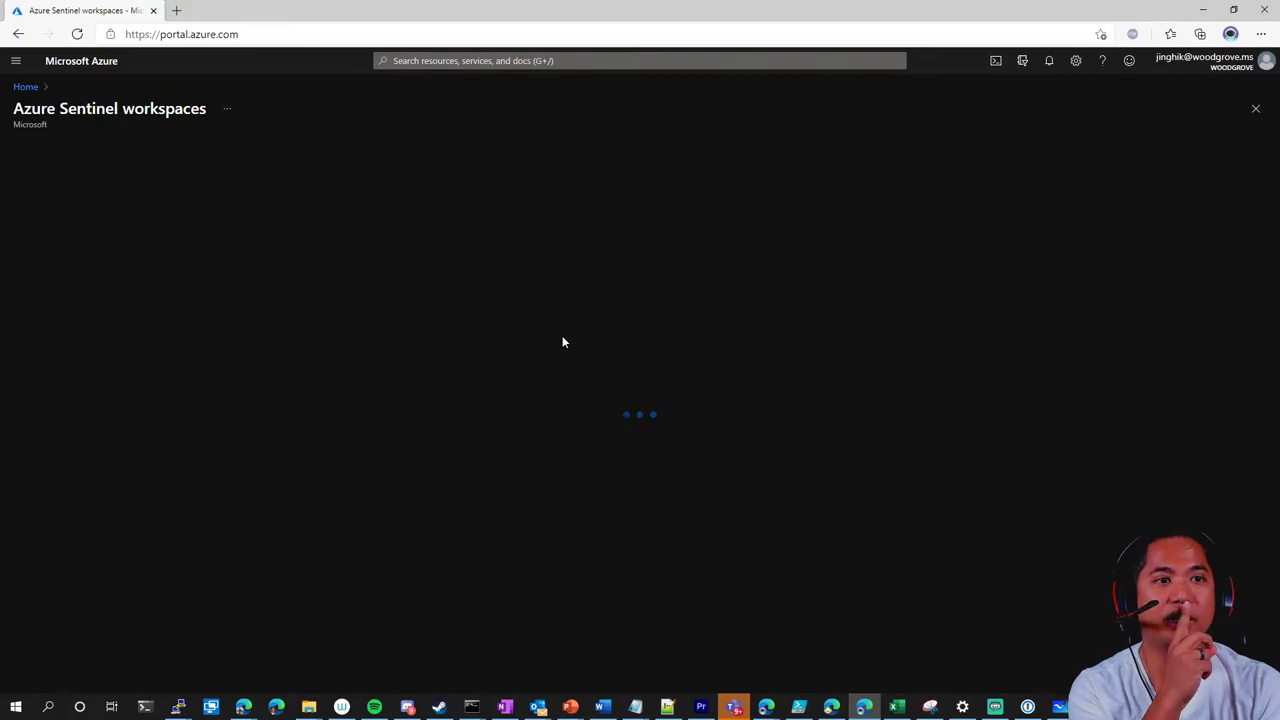
Return to portal home, reopen the Sentinel workspaces list, and switch back to Whiteboard
{"action": "left_click", "coordinate": [77, 35]}
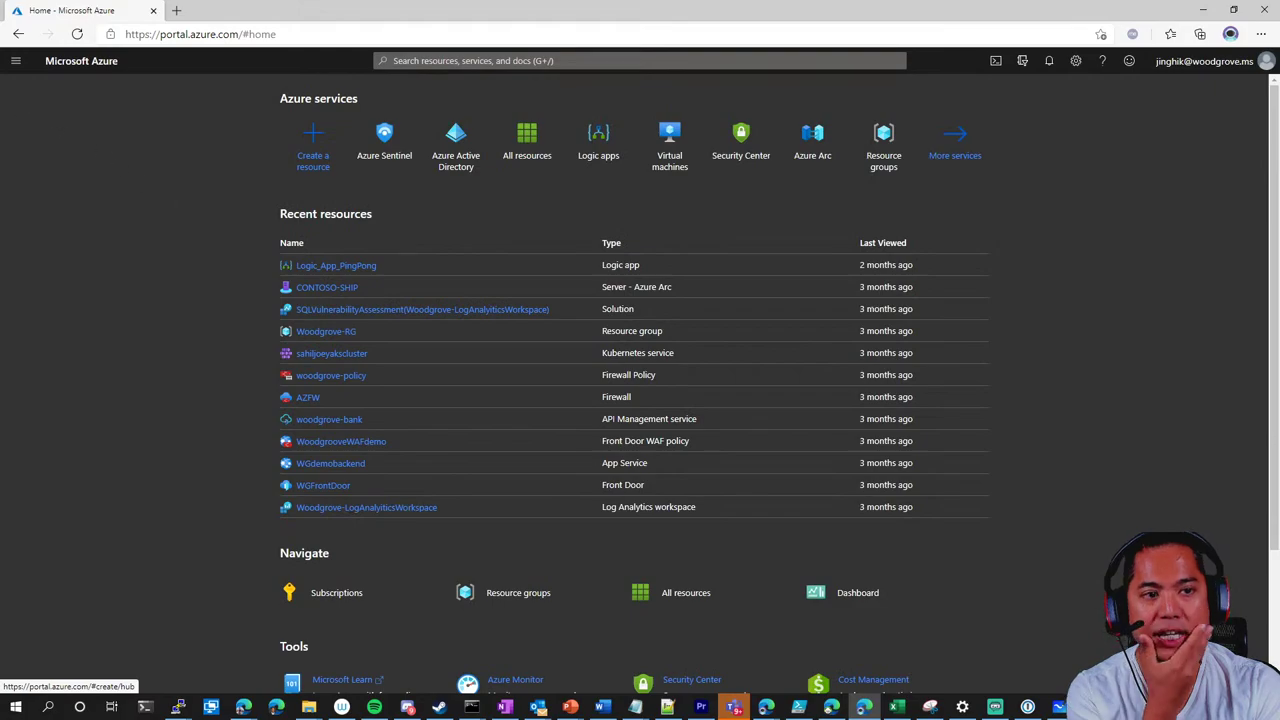
{"action": "left_click", "coordinate": [15, 61]}
{"action": "left_click", "coordinate": [128, 213]}
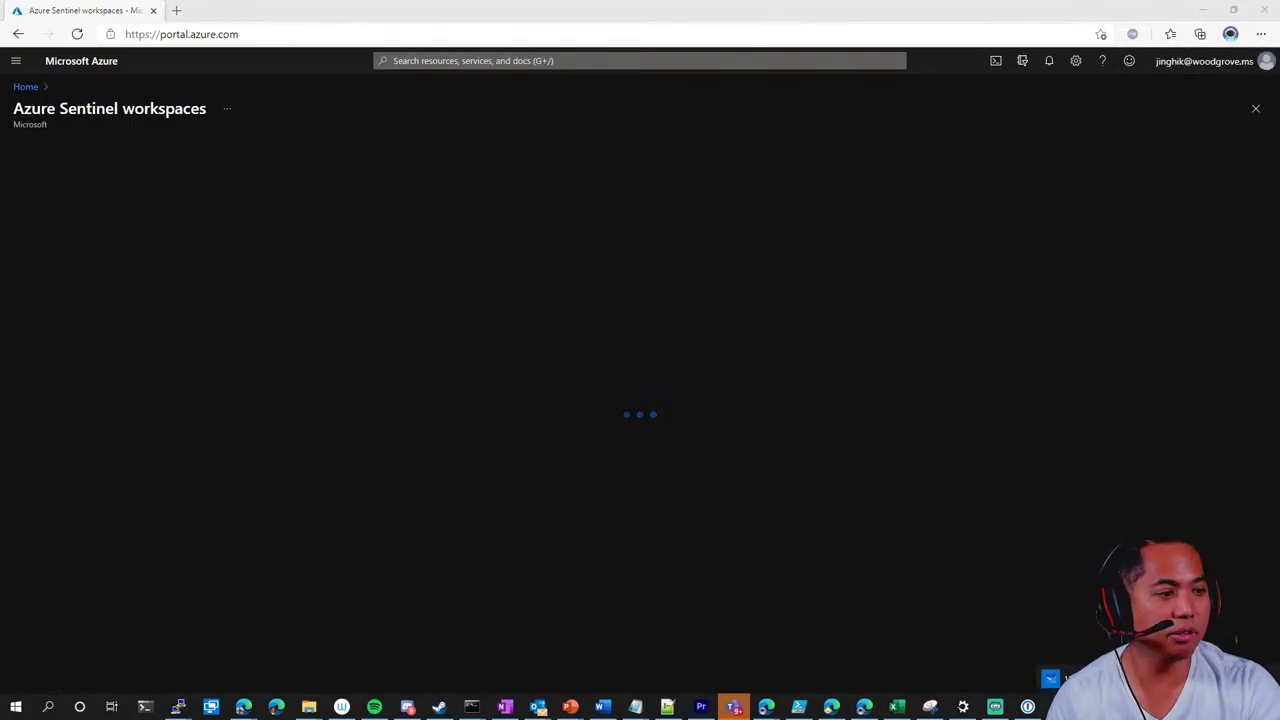
{"action": "key", "text": "alt+Tab"}
Draw a black box and write 'computer' inside it
{"action": "scroll", "coordinate": [834, 269], "scroll_direction": "down", "scroll_amount": 3}
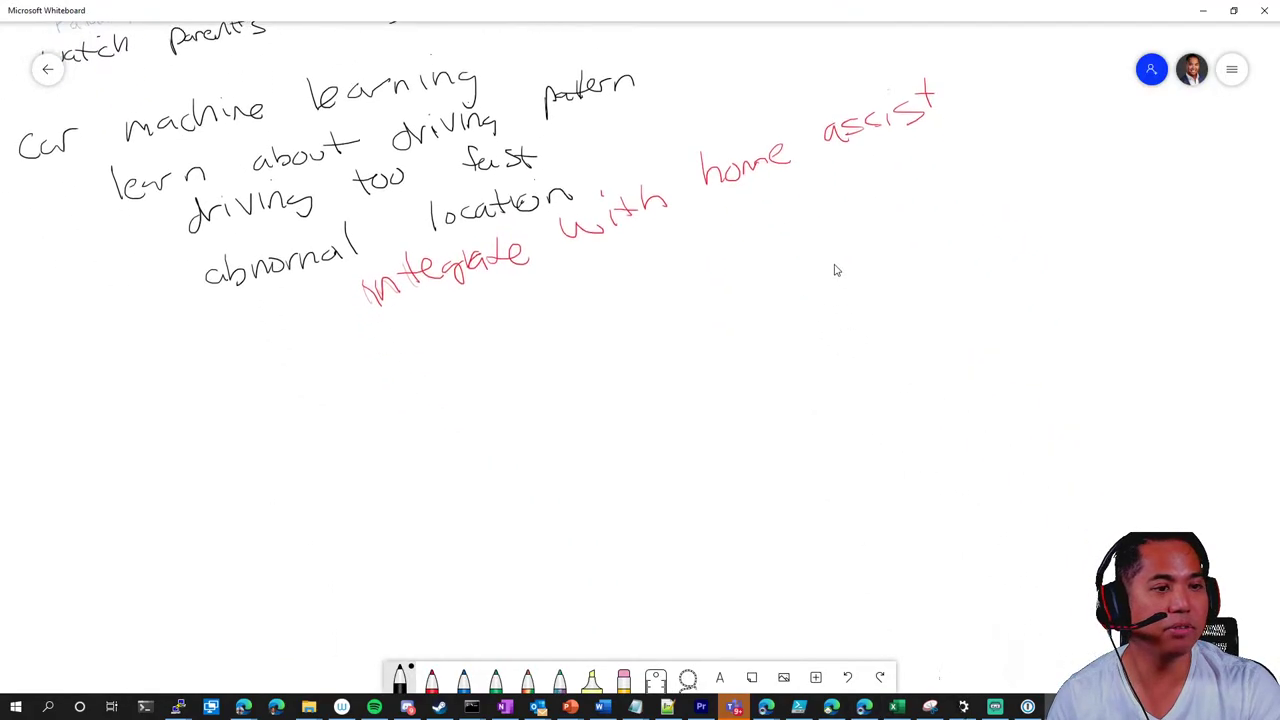
{"action": "scroll", "coordinate": [643, 337], "scroll_direction": "up", "scroll_amount": 5}
{"action": "scroll", "coordinate": [643, 337], "scroll_direction": "down", "scroll_amount": 1}
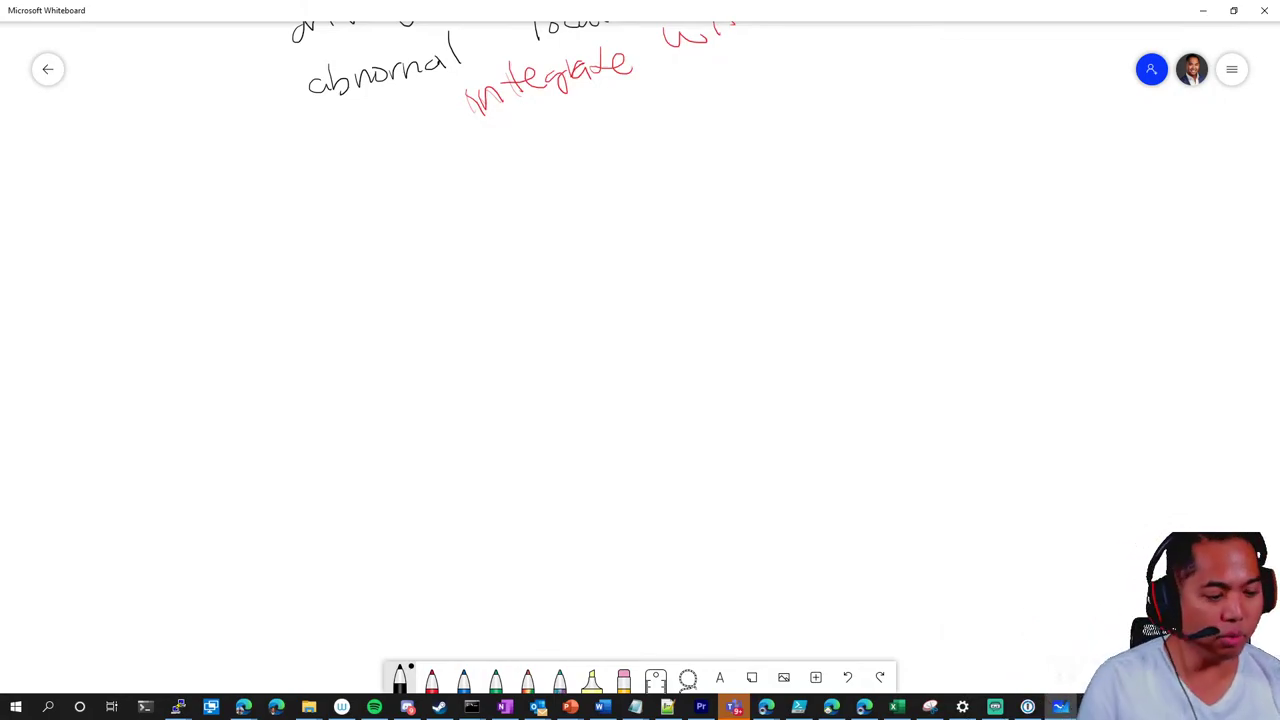
{"action": "left_click", "coordinate": [400, 678]}
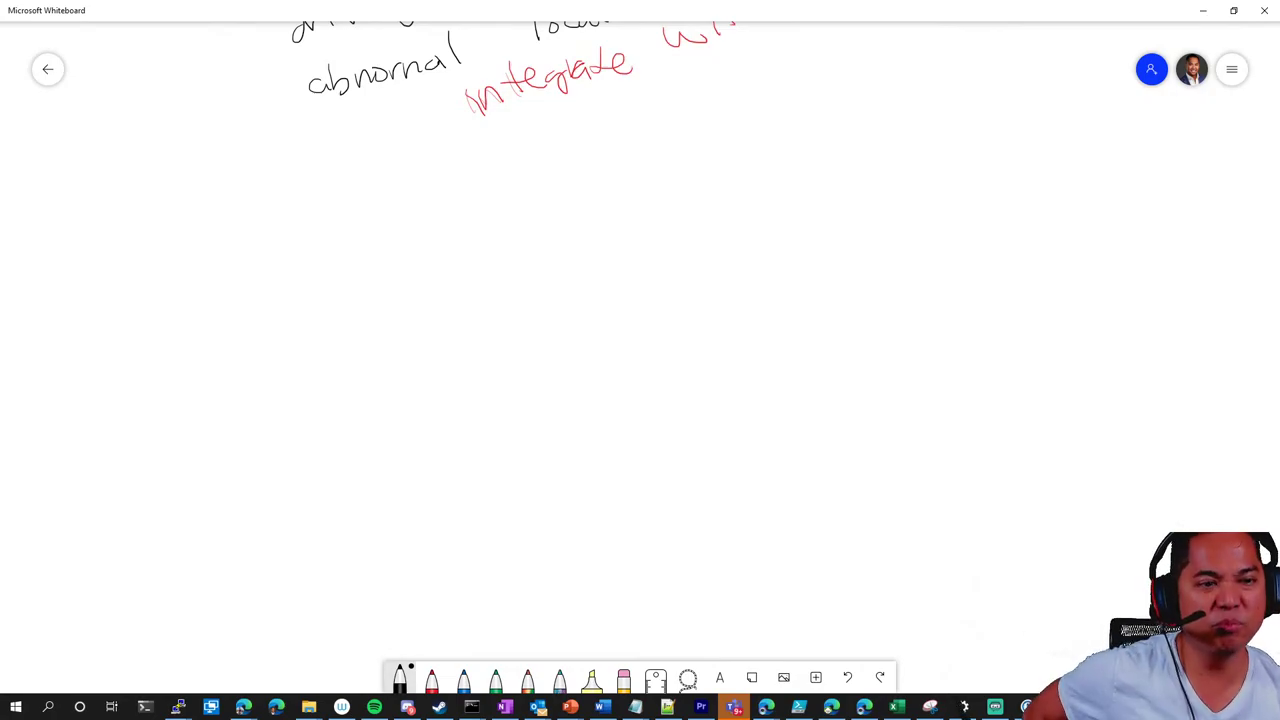
{"action": "left_click", "coordinate": [295, 422]}
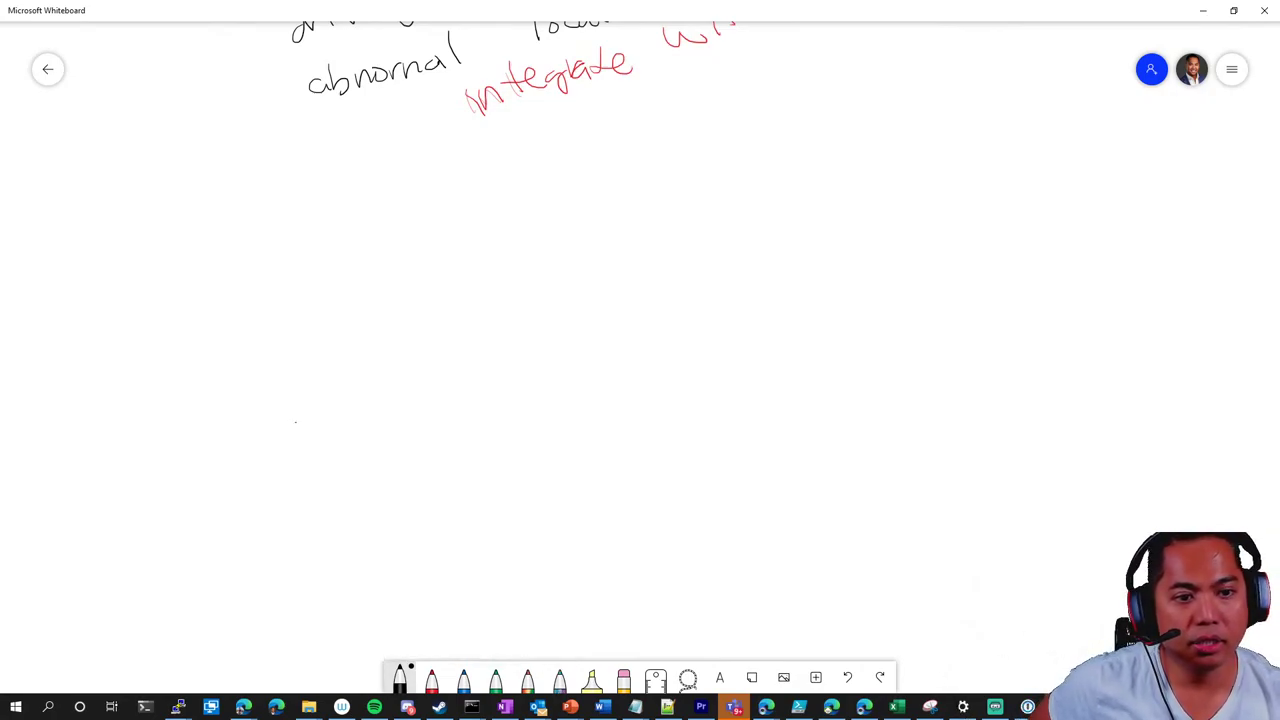
{"action": "left_click_drag", "start_coordinate": [294, 471], "coordinate": [297, 592]}
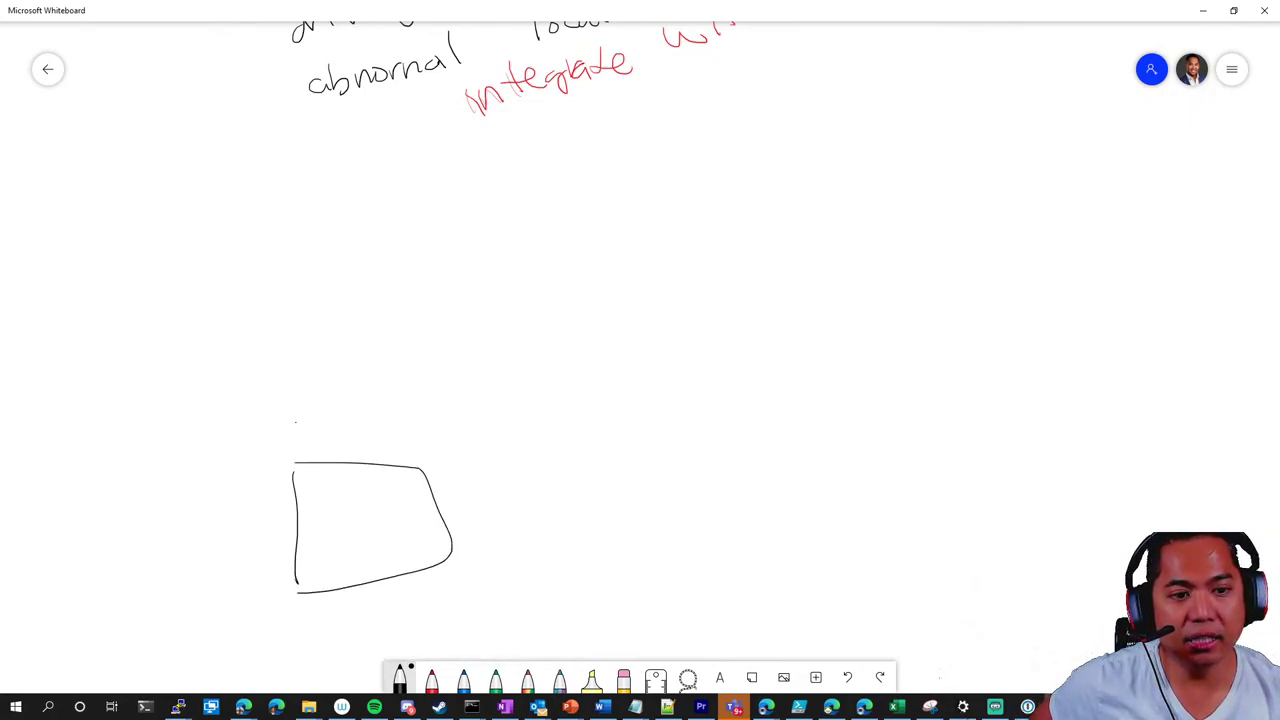
{"action": "left_click_drag", "start_coordinate": [311, 508], "coordinate": [330, 520]}
{"action": "left_click_drag", "start_coordinate": [340, 511], "coordinate": [358, 521]}
{"action": "mouse_move", "coordinate": [362, 533]}
{"action": "left_mouse_down"}
{"action": "mouse_move", "coordinate": [364, 512]}
{"action": "mouse_move", "coordinate": [412, 492]}
{"action": "left_mouse_up"}
{"action": "left_click_drag", "start_coordinate": [393, 487], "coordinate": [408, 484]}
{"action": "left_click_drag", "start_coordinate": [414, 492], "coordinate": [430, 480]}
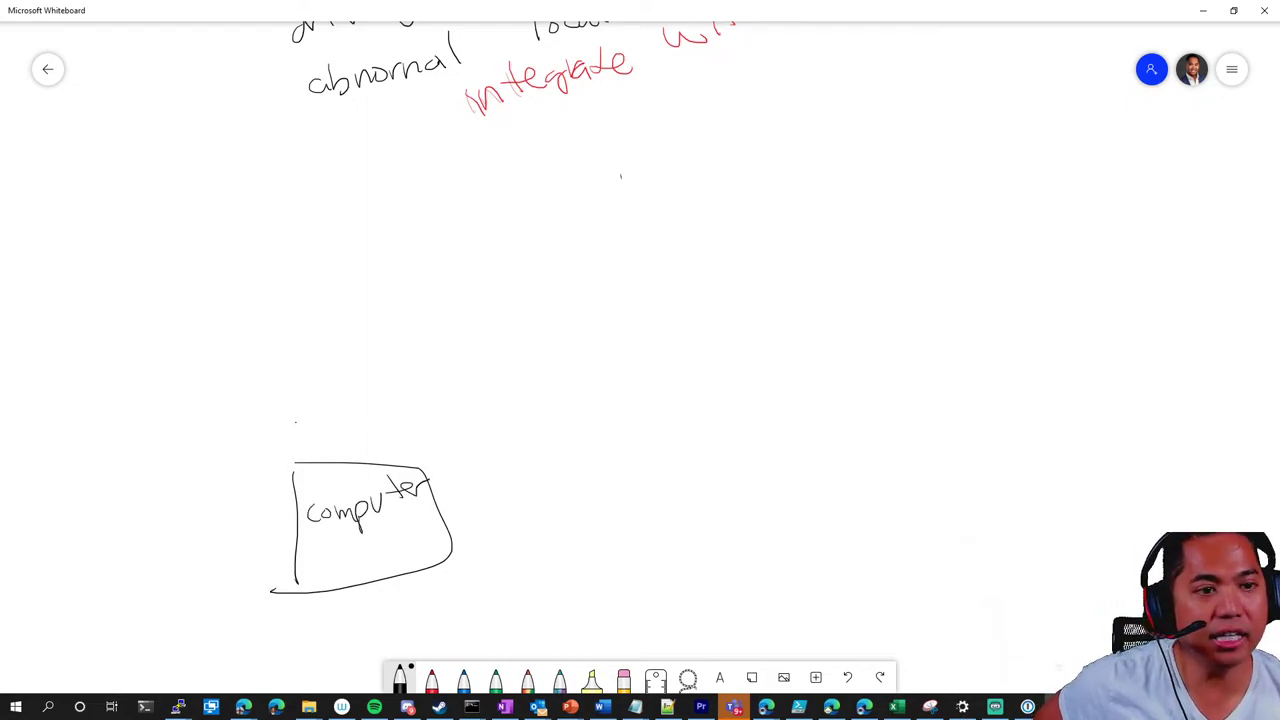
Draw a smiling stick figure above the box and write 'IP' on the right
{"action": "left_click_drag", "start_coordinate": [620, 176], "coordinate": [597, 262]}
{"action": "left_click_drag", "start_coordinate": [575, 282], "coordinate": [621, 277]}
{"action": "left_click_drag", "start_coordinate": [585, 216], "coordinate": [573, 232]}
{"action": "left_click_drag", "start_coordinate": [600, 214], "coordinate": [622, 232]}
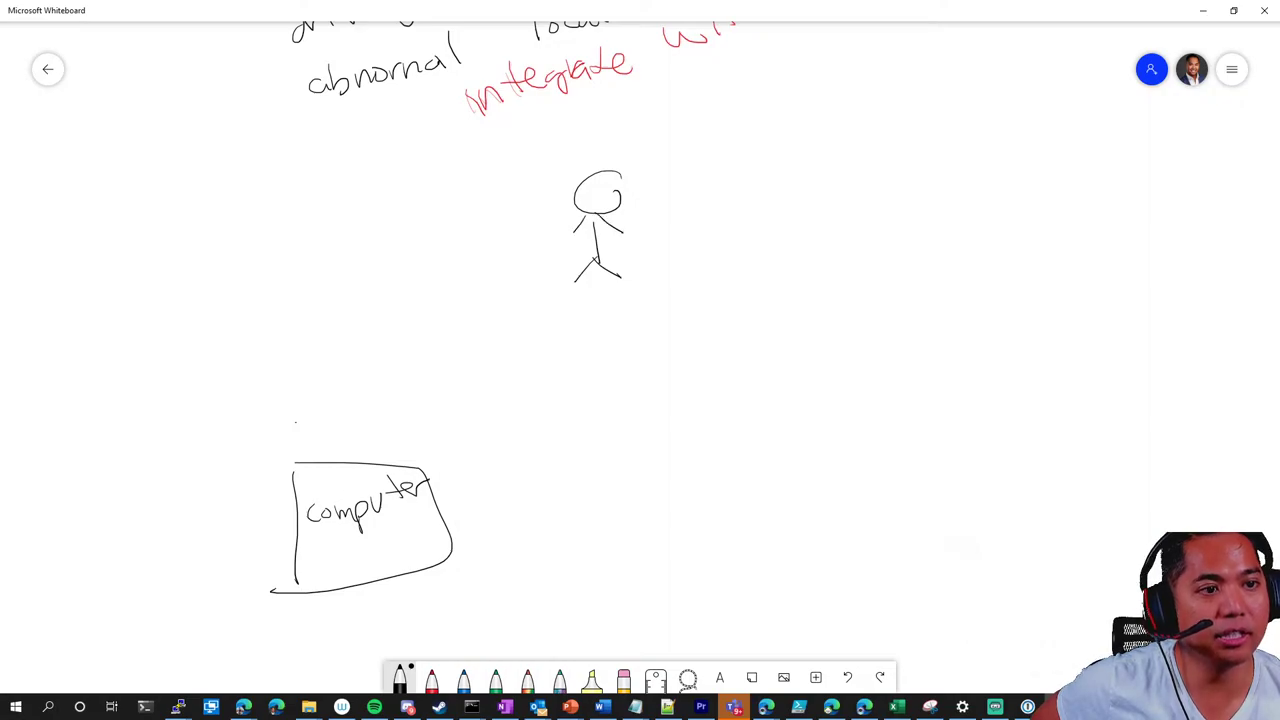
{"action": "left_click_drag", "start_coordinate": [585, 193], "coordinate": [616, 192]}
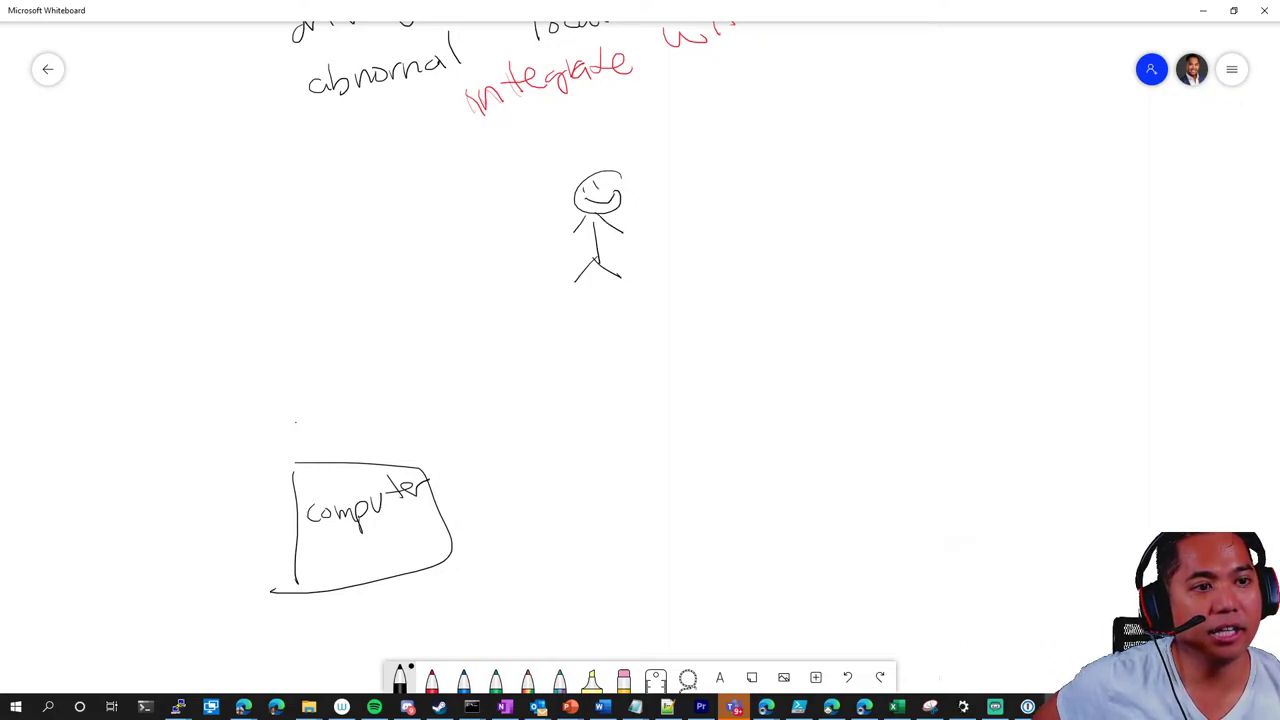
{"action": "mouse_move", "coordinate": [932, 310]}
{"action": "left_mouse_down"}
{"action": "mouse_move", "coordinate": [910, 340]}
{"action": "mouse_move", "coordinate": [963, 315]}
{"action": "left_mouse_up"}
{"action": "mouse_move", "coordinate": [936, 352]}
{"action": "left_mouse_down"}
{"action": "mouse_move", "coordinate": [935, 392]}
{"action": "mouse_move", "coordinate": [906, 407]}
{"action": "mouse_move", "coordinate": [935, 358]}
{"action": "mouse_move", "coordinate": [922, 375]}
{"action": "left_mouse_up"}
{"action": "left_click_drag", "start_coordinate": [939, 336], "coordinate": [940, 362]}
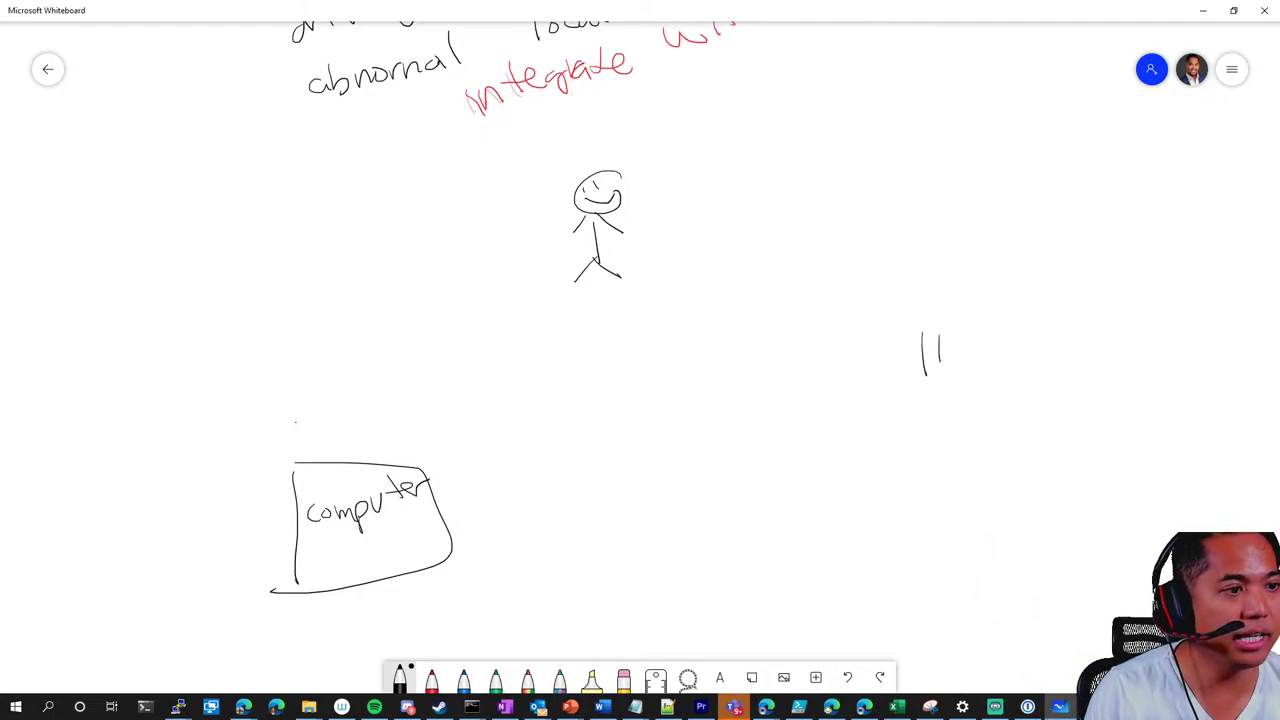
Switch to blue ink and start circling the computer box, stick figure and IP
{"action": "left_click", "coordinate": [463, 677]}
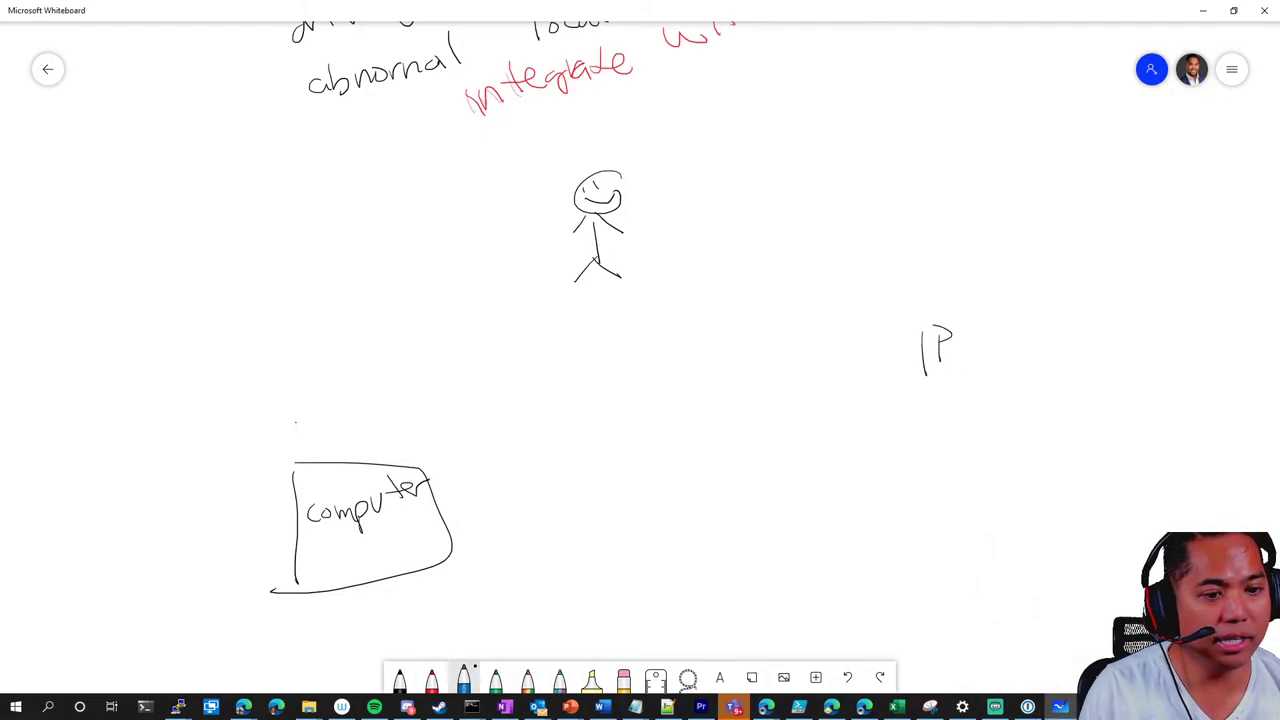
{"action": "mouse_move", "coordinate": [483, 418]}
{"action": "left_mouse_down"}
{"action": "mouse_move", "coordinate": [214, 575]}
{"action": "mouse_move", "coordinate": [384, 410]}
{"action": "left_mouse_up"}
{"action": "mouse_move", "coordinate": [630, 140]}
{"action": "left_mouse_down"}
{"action": "mouse_move", "coordinate": [737, 286]}
{"action": "mouse_move", "coordinate": [605, 138]}
{"action": "left_mouse_up"}
{"action": "left_click_drag", "start_coordinate": [910, 380], "coordinate": [932, 394]}
Complete blue circles around the computer box, stick figure and IP
{"action": "left_click", "coordinate": [463, 677]}
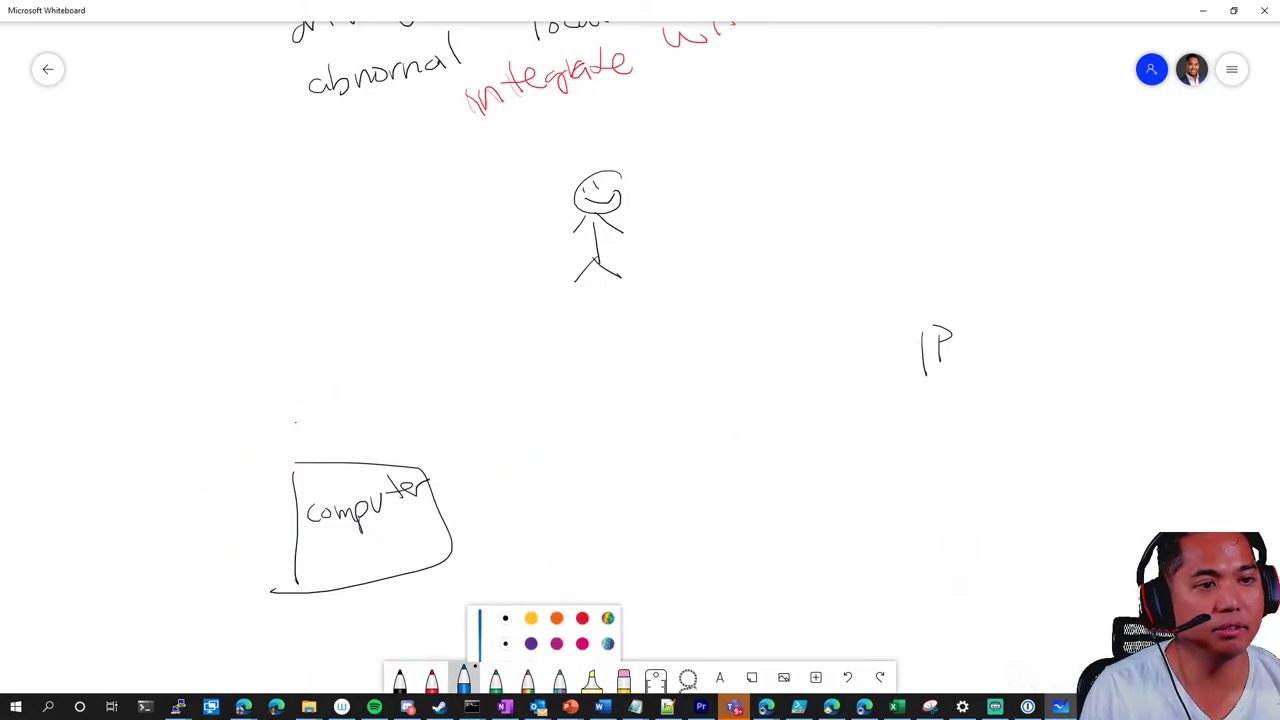
{"action": "mouse_move", "coordinate": [289, 431]}
{"action": "left_mouse_down"}
{"action": "mouse_move", "coordinate": [433, 427]}
{"action": "mouse_move", "coordinate": [462, 452]}
{"action": "mouse_move", "coordinate": [376, 434]}
{"action": "left_mouse_up"}
{"action": "mouse_move", "coordinate": [628, 131]}
{"action": "left_mouse_down"}
{"action": "mouse_move", "coordinate": [720, 245]}
{"action": "mouse_move", "coordinate": [560, 131]}
{"action": "left_mouse_up"}
{"action": "mouse_move", "coordinate": [968, 286]}
{"action": "left_mouse_down"}
{"action": "mouse_move", "coordinate": [878, 395]}
{"action": "mouse_move", "coordinate": [997, 300]}
{"action": "left_mouse_up"}
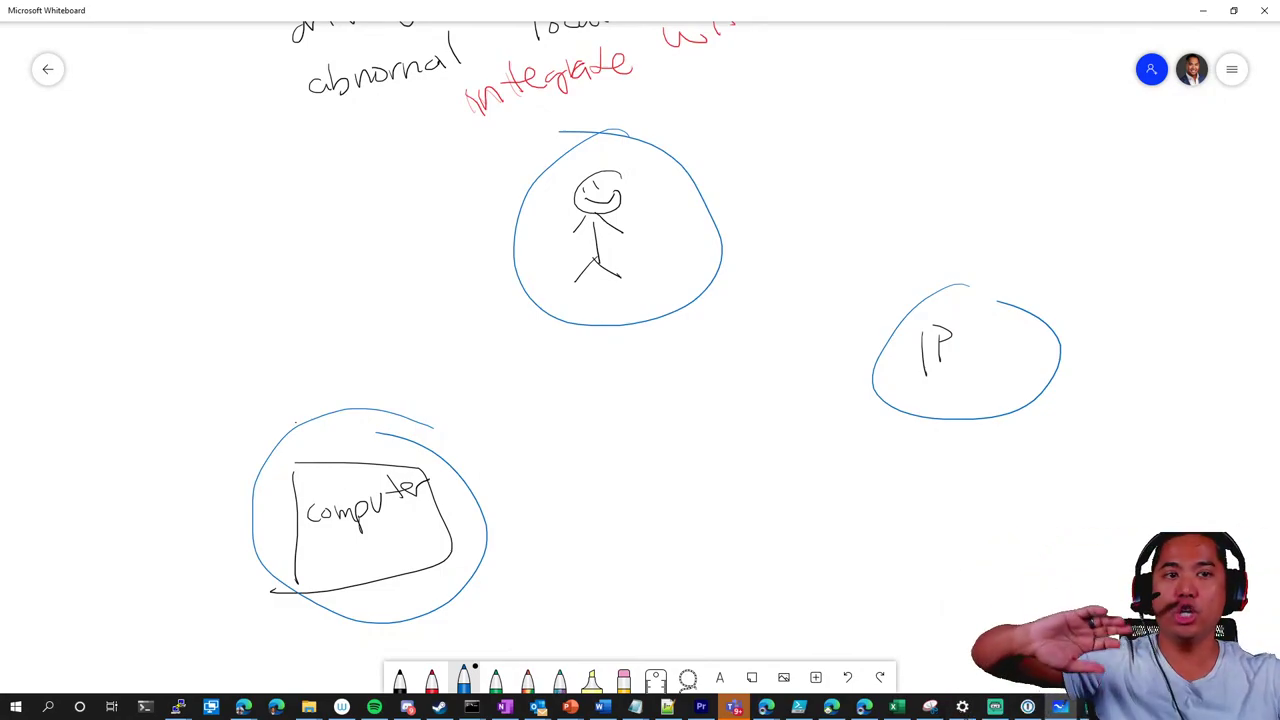
Write '5 ips' and 'server' in blue and draw an arrow to IP
{"action": "left_click_drag", "start_coordinate": [467, 425], "coordinate": [470, 450]}
{"action": "left_click_drag", "start_coordinate": [467, 423], "coordinate": [486, 422]}
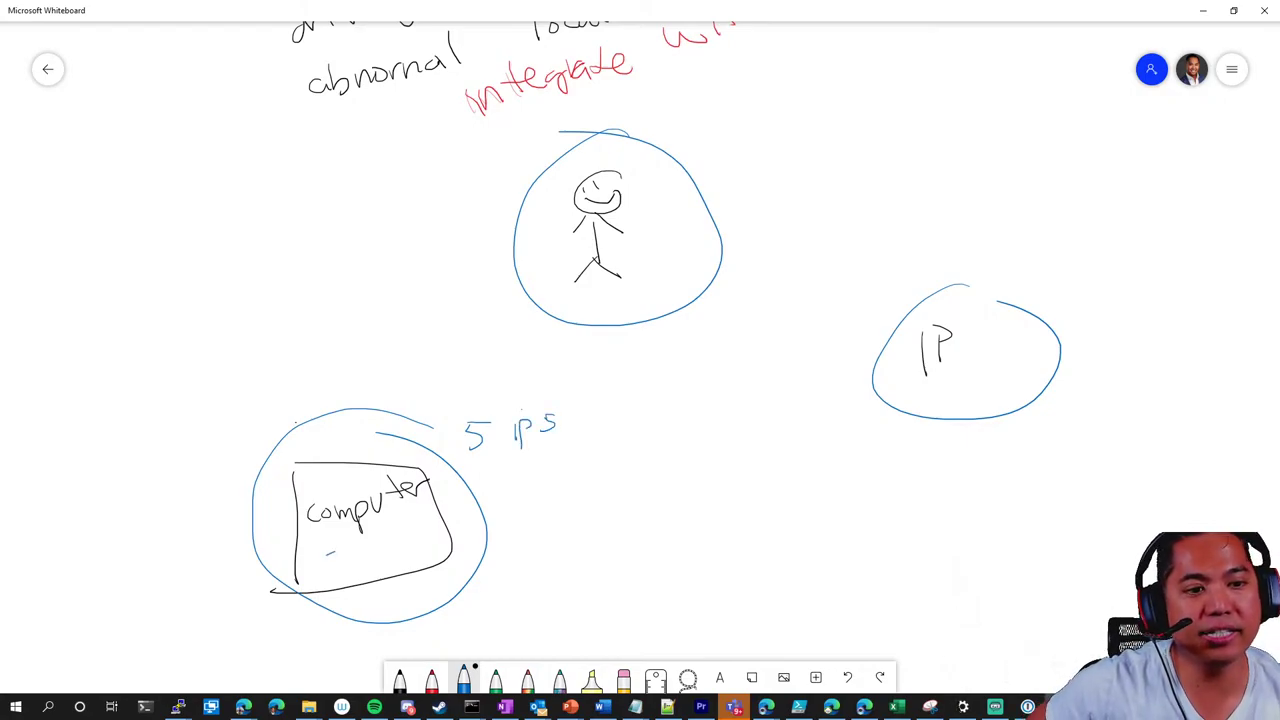
{"action": "left_click_drag", "start_coordinate": [326, 560], "coordinate": [430, 532]}
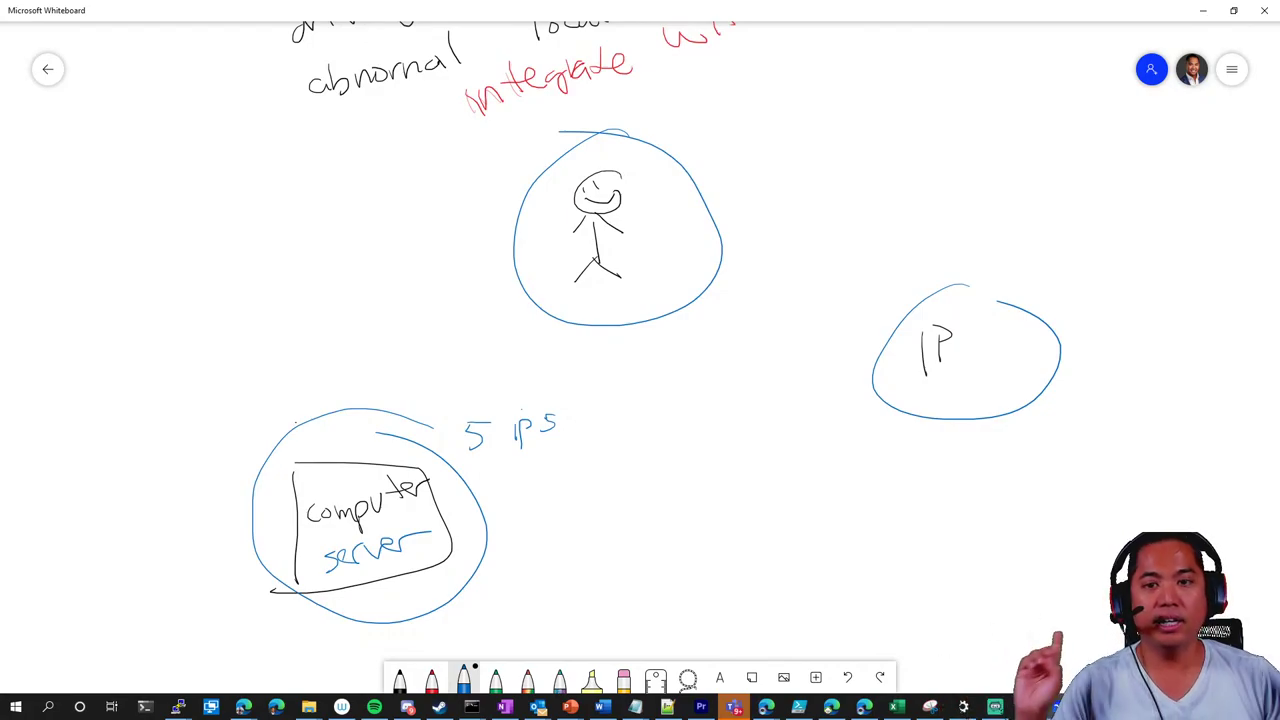
{"action": "mouse_move", "coordinate": [587, 421]}
{"action": "left_mouse_down"}
{"action": "mouse_move", "coordinate": [862, 371]}
{"action": "mouse_move", "coordinate": [838, 398]}
{"action": "left_mouse_up"}
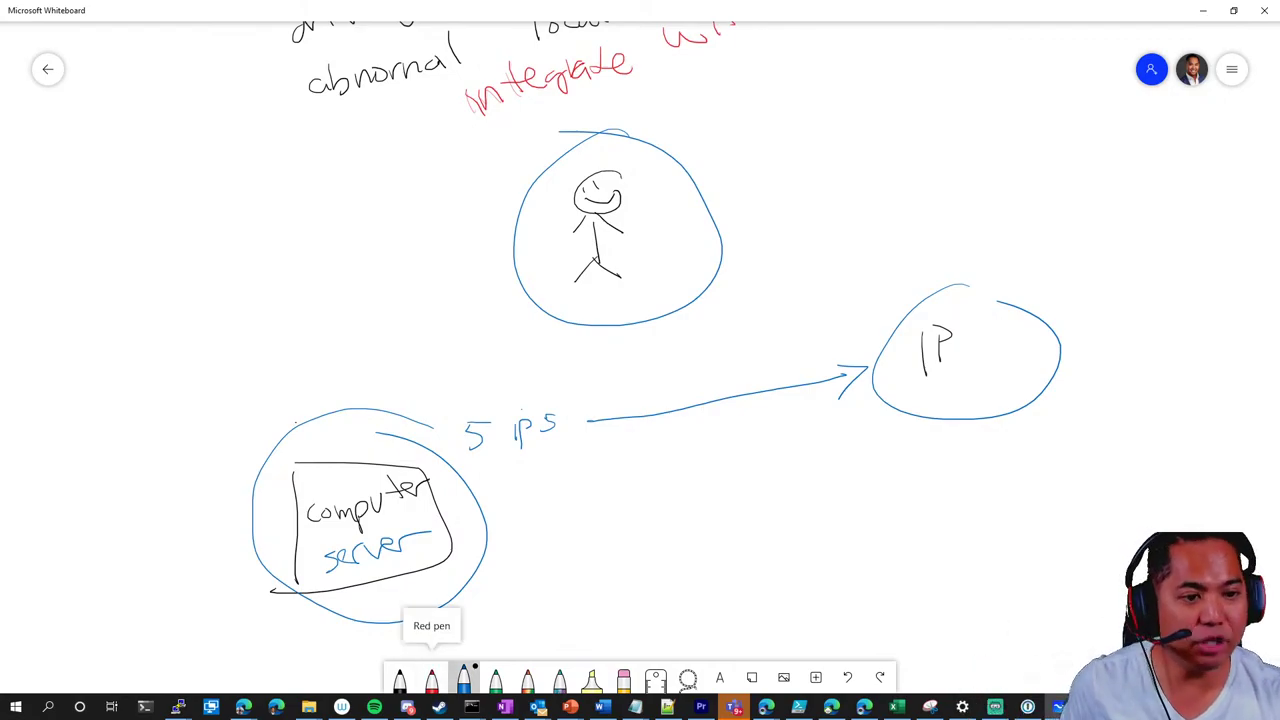
{"action": "left_click", "coordinate": [527, 678]}
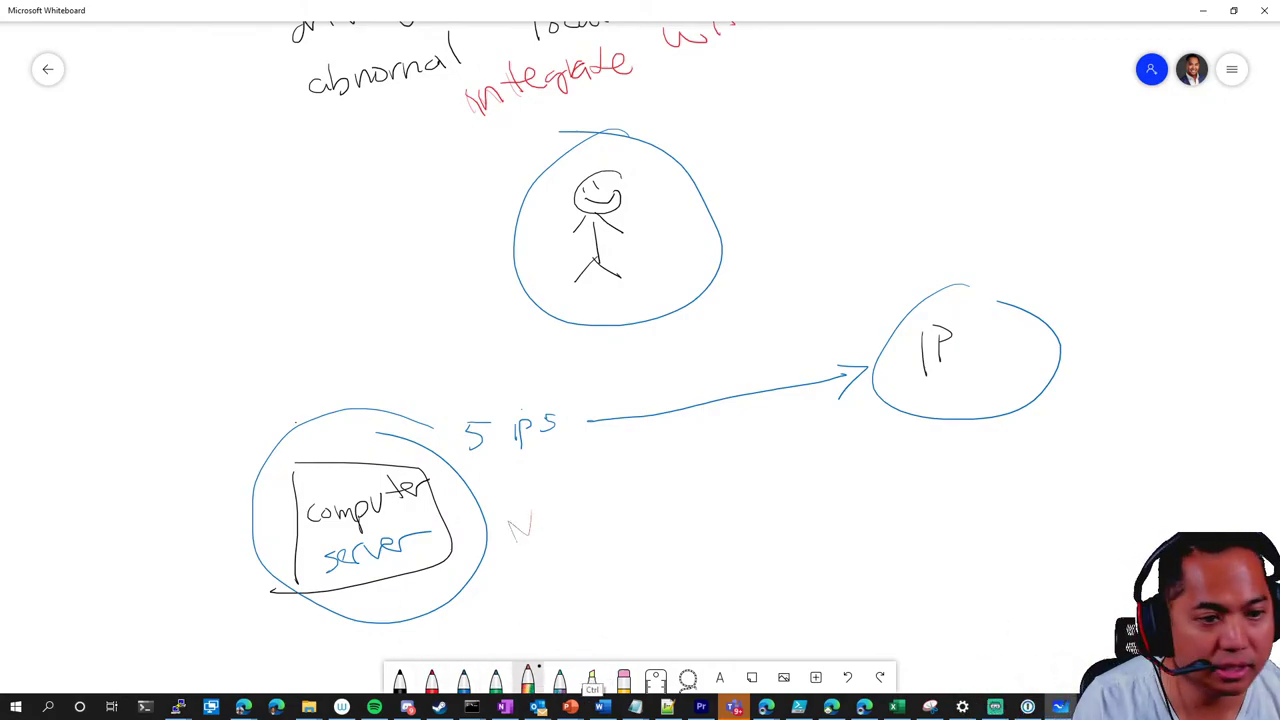
Write 'block' in the thickest Galaxy ink beside the server circle, below '5 ips'
{"action": "left_click", "coordinate": [559, 678]}
{"action": "left_click", "coordinate": [559, 678]}
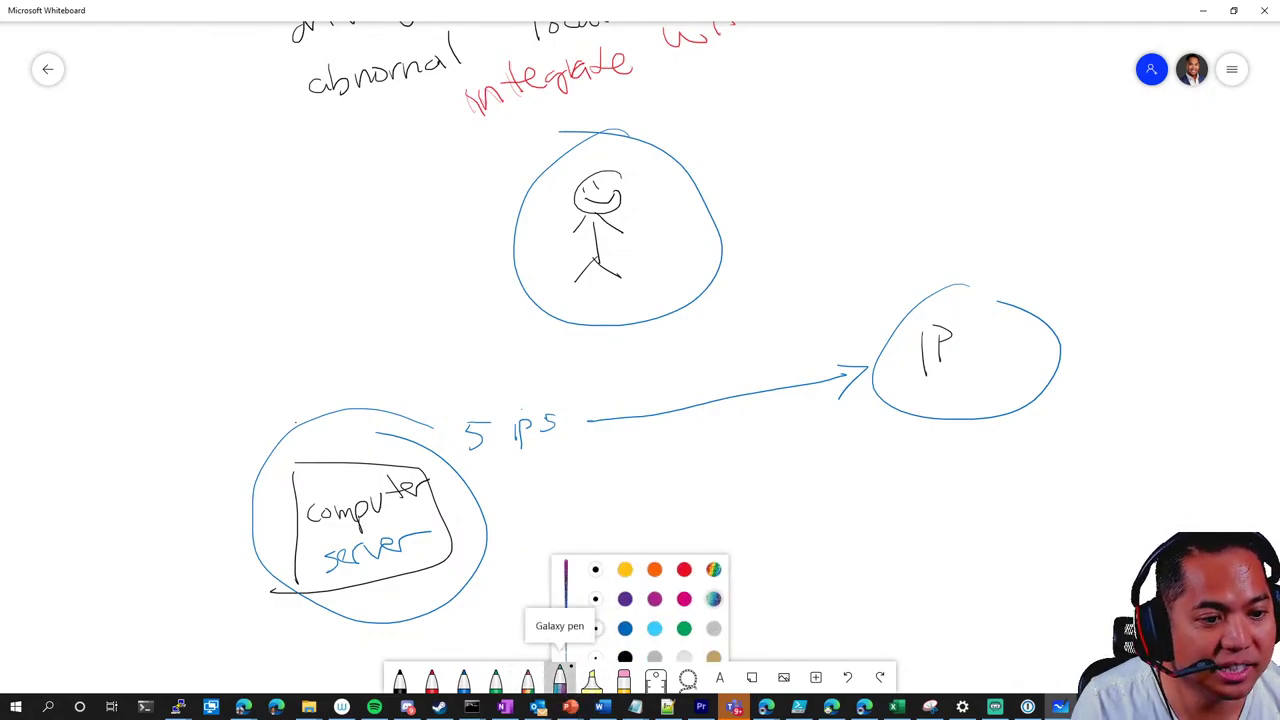
{"action": "left_click", "coordinate": [591, 549]}
{"action": "mouse_move", "coordinate": [511, 510]}
{"action": "left_mouse_down"}
{"action": "mouse_move", "coordinate": [513, 528]}
{"action": "mouse_move", "coordinate": [540, 506]}
{"action": "mouse_move", "coordinate": [604, 507]}
{"action": "left_mouse_up"}
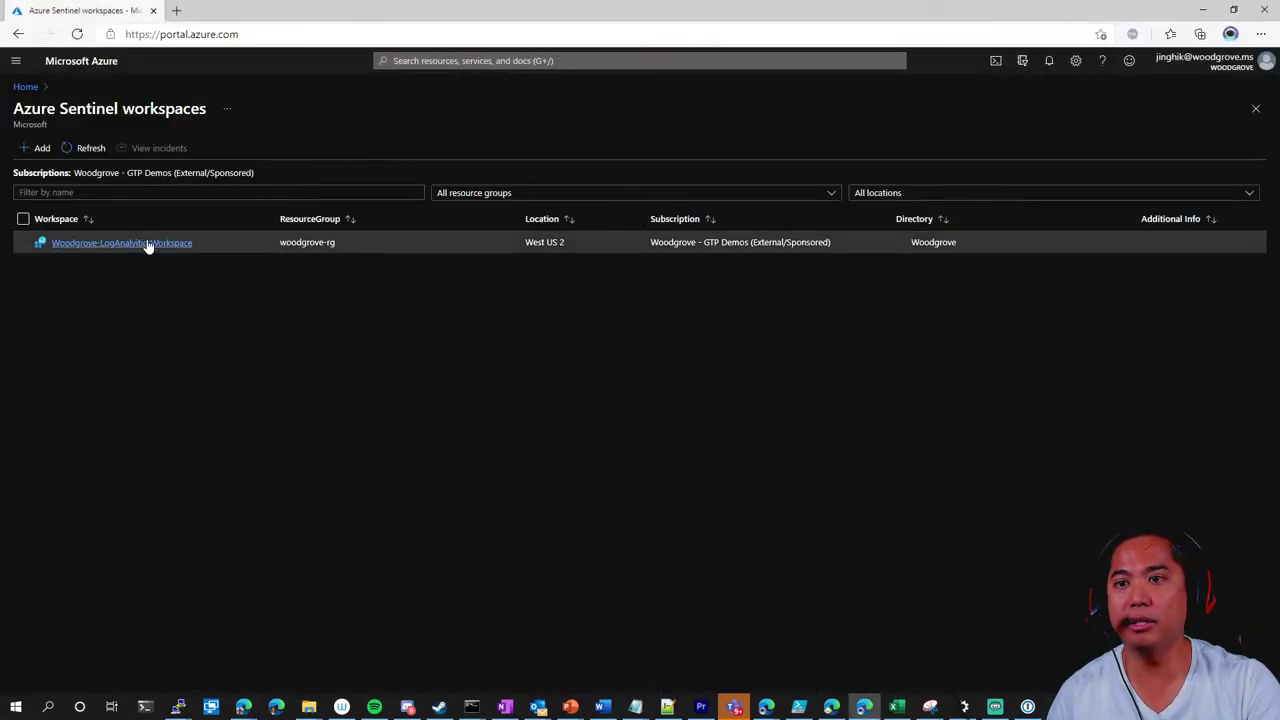
{"action": "left_click", "coordinate": [148, 244]}
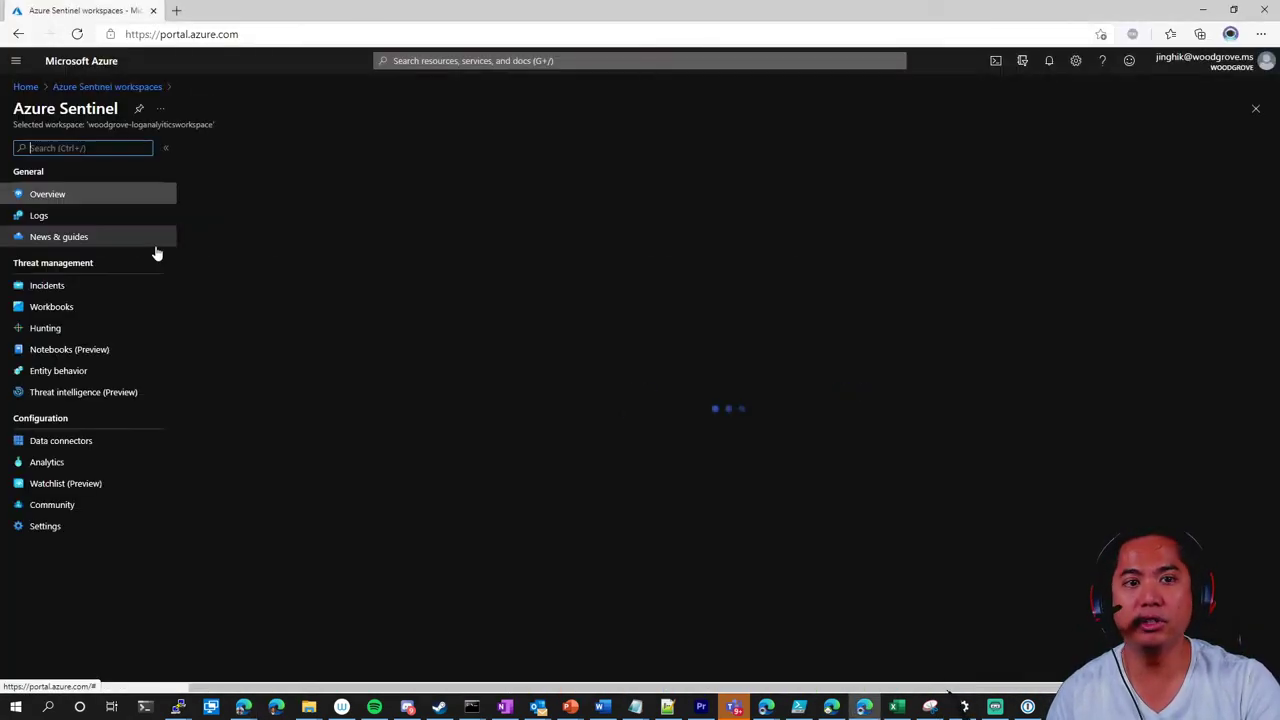
{"action": "left_click", "coordinate": [78, 372]}
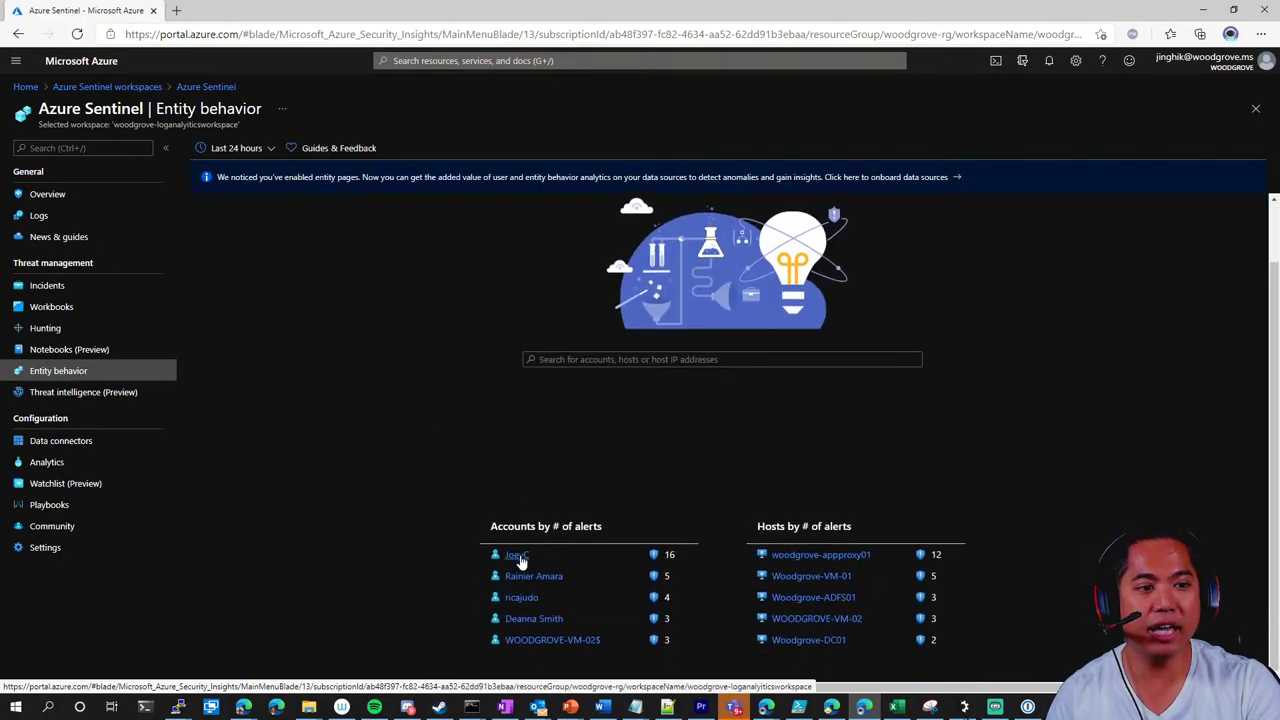
{"action": "left_click", "coordinate": [520, 562]}
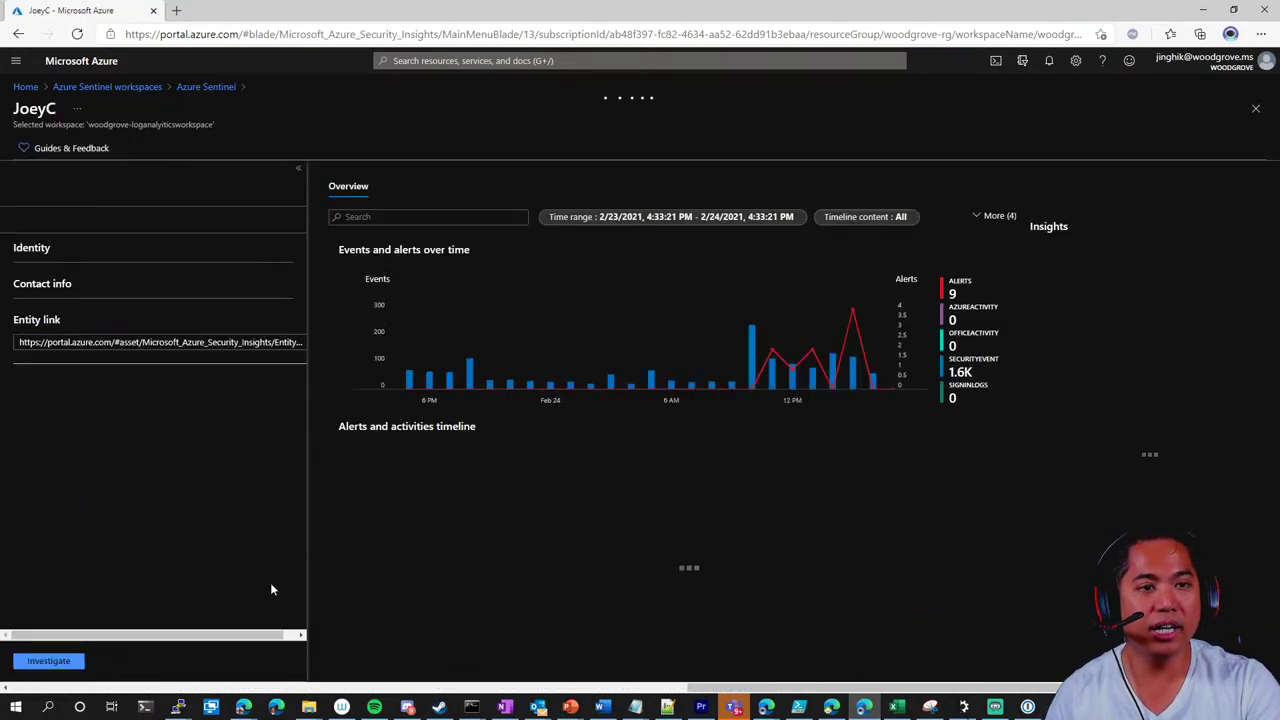
{"action": "left_click", "coordinate": [50, 661]}
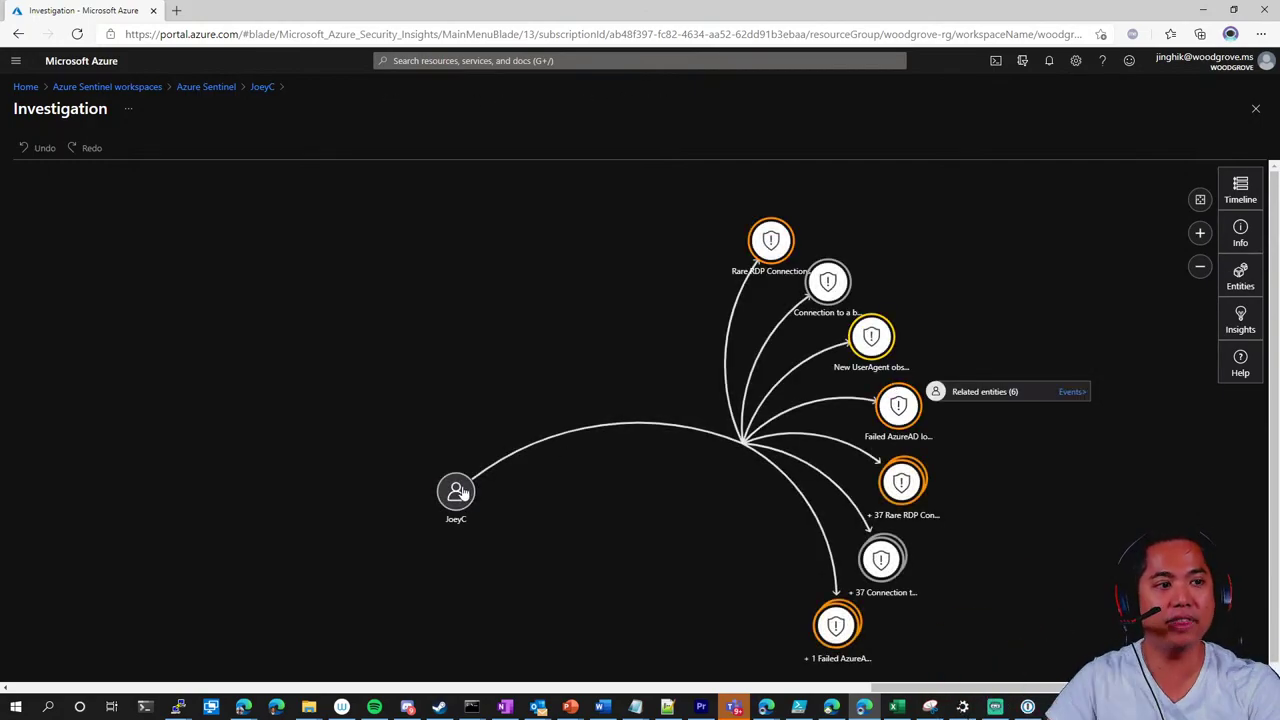
{"action": "left_click_drag", "start_coordinate": [455, 491], "coordinate": [456, 390]}
{"action": "left_click_drag", "start_coordinate": [758, 212], "coordinate": [1022, 282]}
{"action": "left_click_drag", "start_coordinate": [846, 298], "coordinate": [1023, 386]}
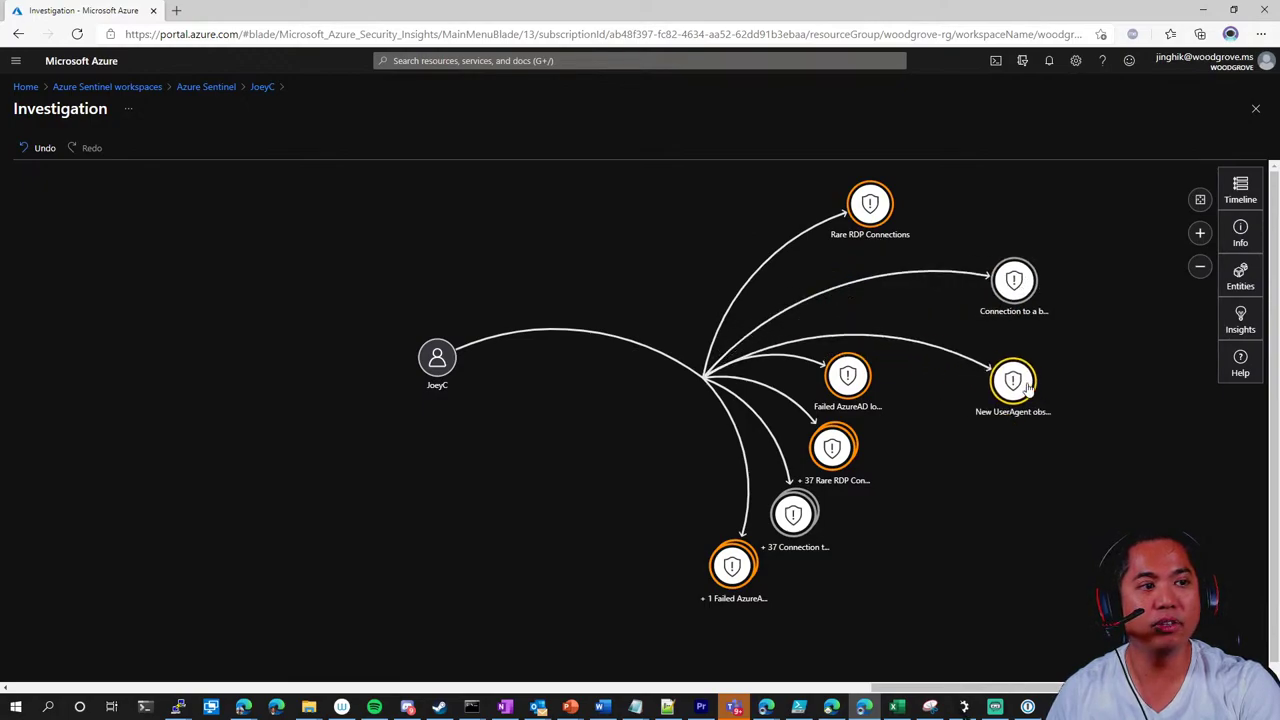
{"action": "left_click_drag", "start_coordinate": [855, 391], "coordinate": [1012, 482]}
{"action": "left_click_drag", "start_coordinate": [833, 448], "coordinate": [940, 545]}
{"action": "left_click_drag", "start_coordinate": [793, 514], "coordinate": [843, 580]}
{"action": "left_click_drag", "start_coordinate": [630, 535], "coordinate": [418, 403]}
{"action": "scroll", "coordinate": [380, 471], "scroll_direction": "down", "scroll_amount": 1}
{"action": "scroll", "coordinate": [382, 430], "scroll_direction": "up", "scroll_amount": 2}
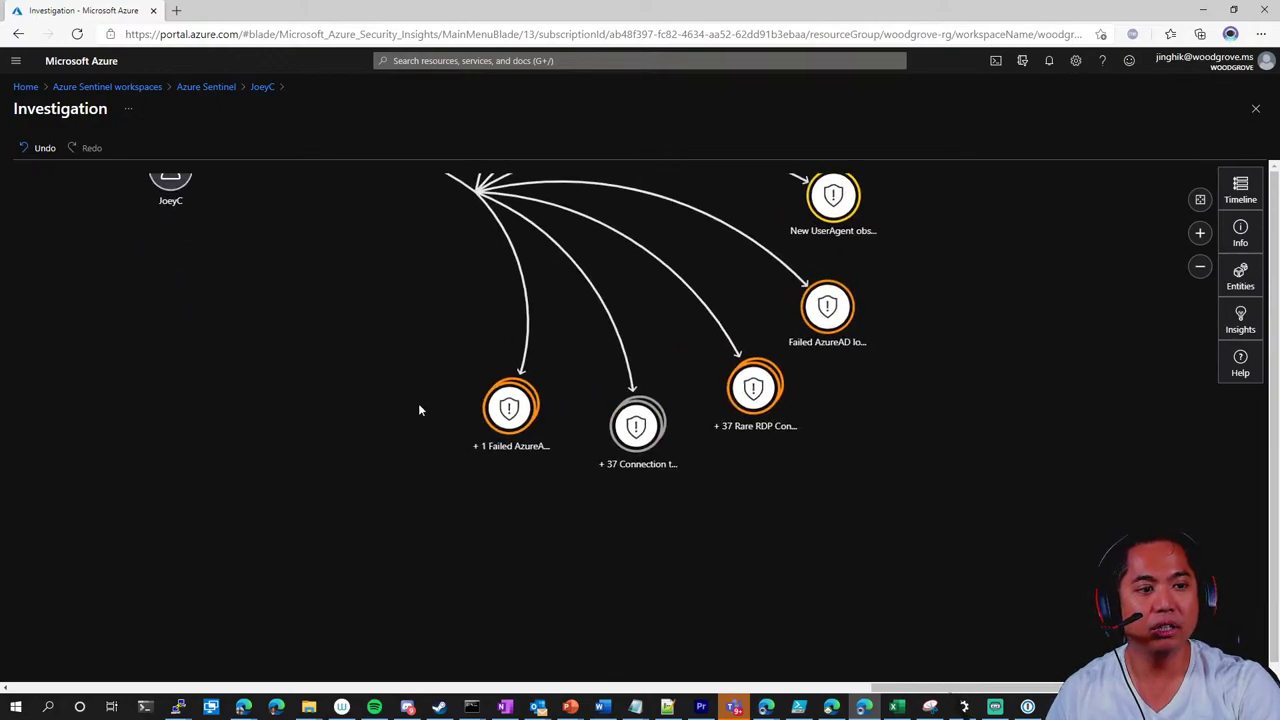
{"action": "left_click", "coordinate": [636, 425]}
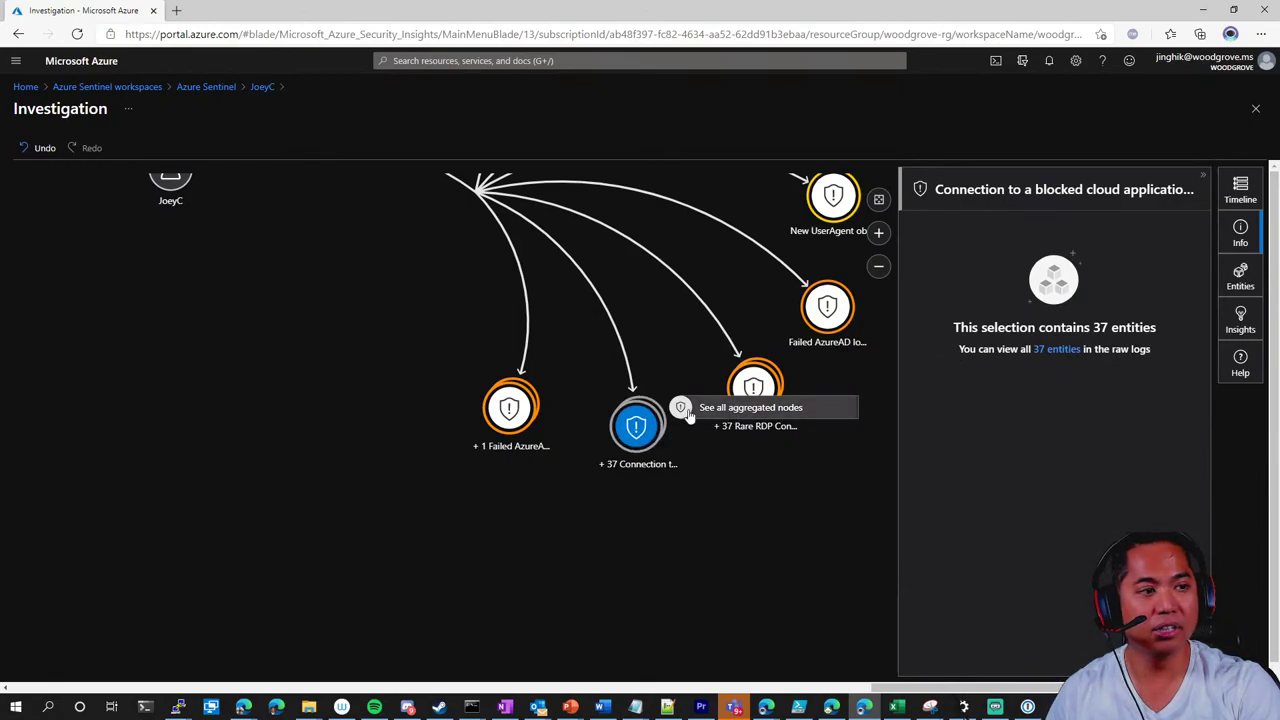
{"action": "left_click", "coordinate": [697, 413]}
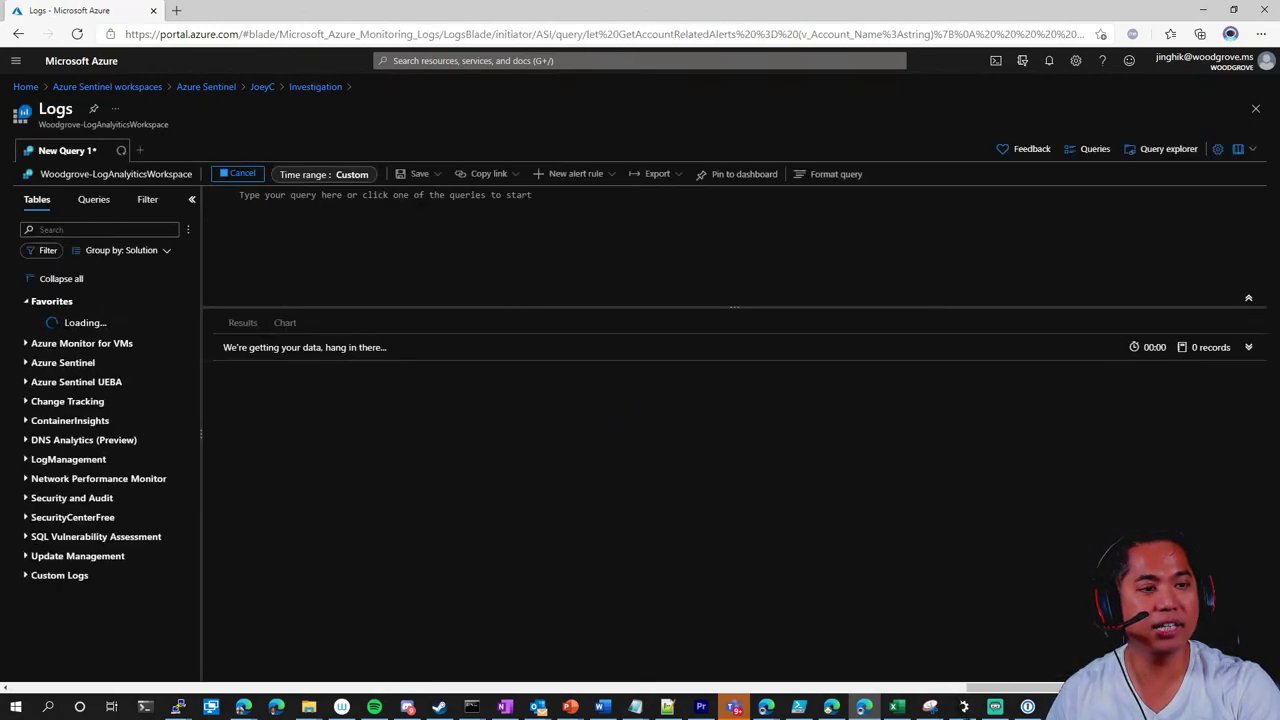
{"action": "left_click", "coordinate": [17, 33]}
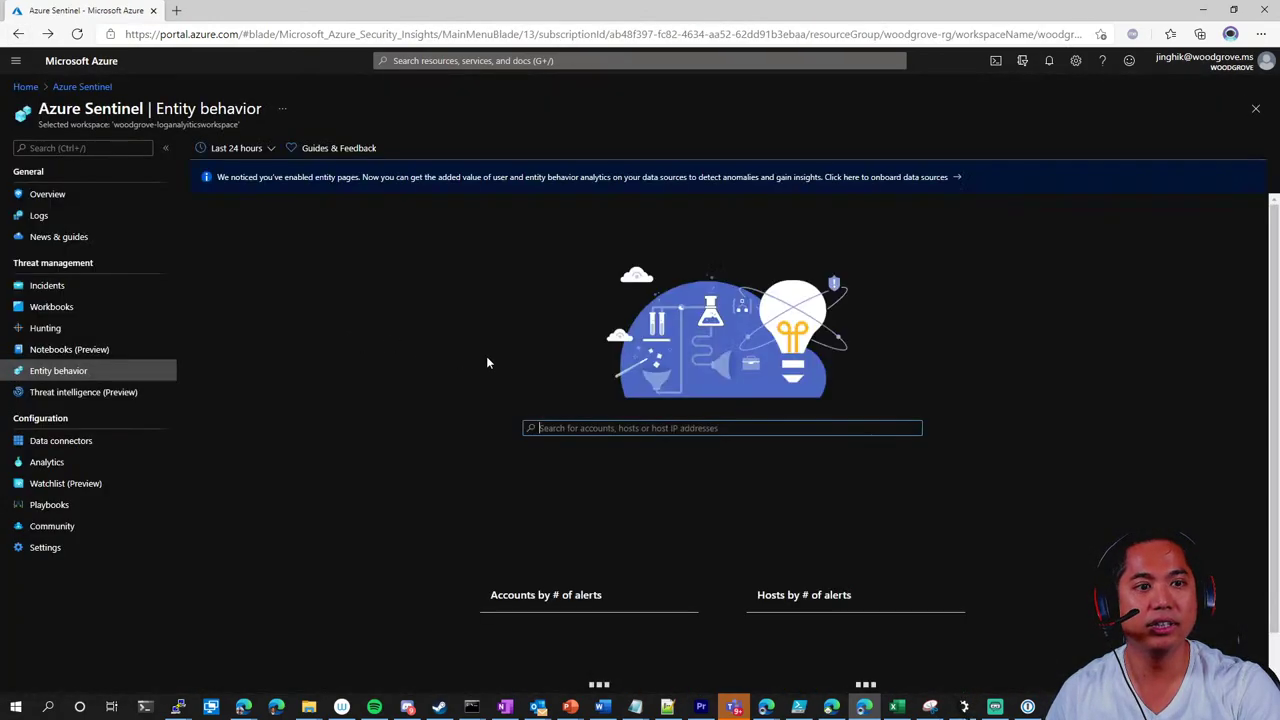
{"action": "left_click", "coordinate": [516, 623]}
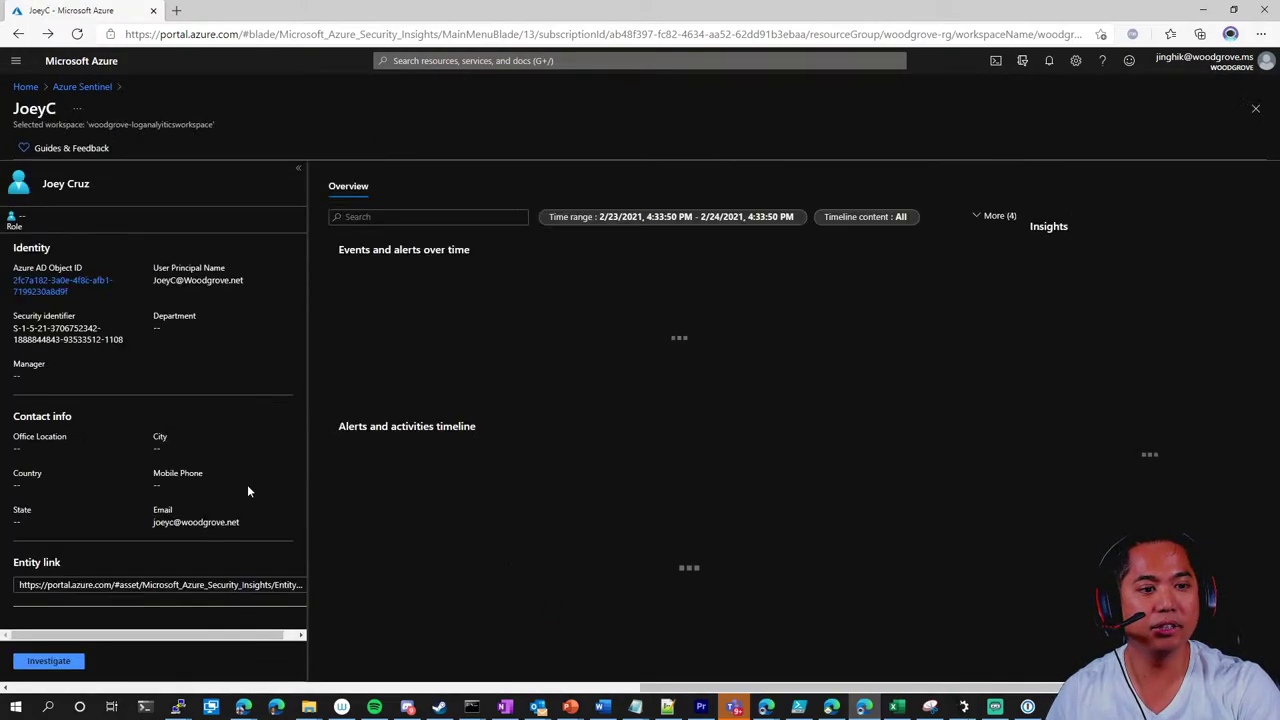
{"action": "left_click", "coordinate": [50, 661]}
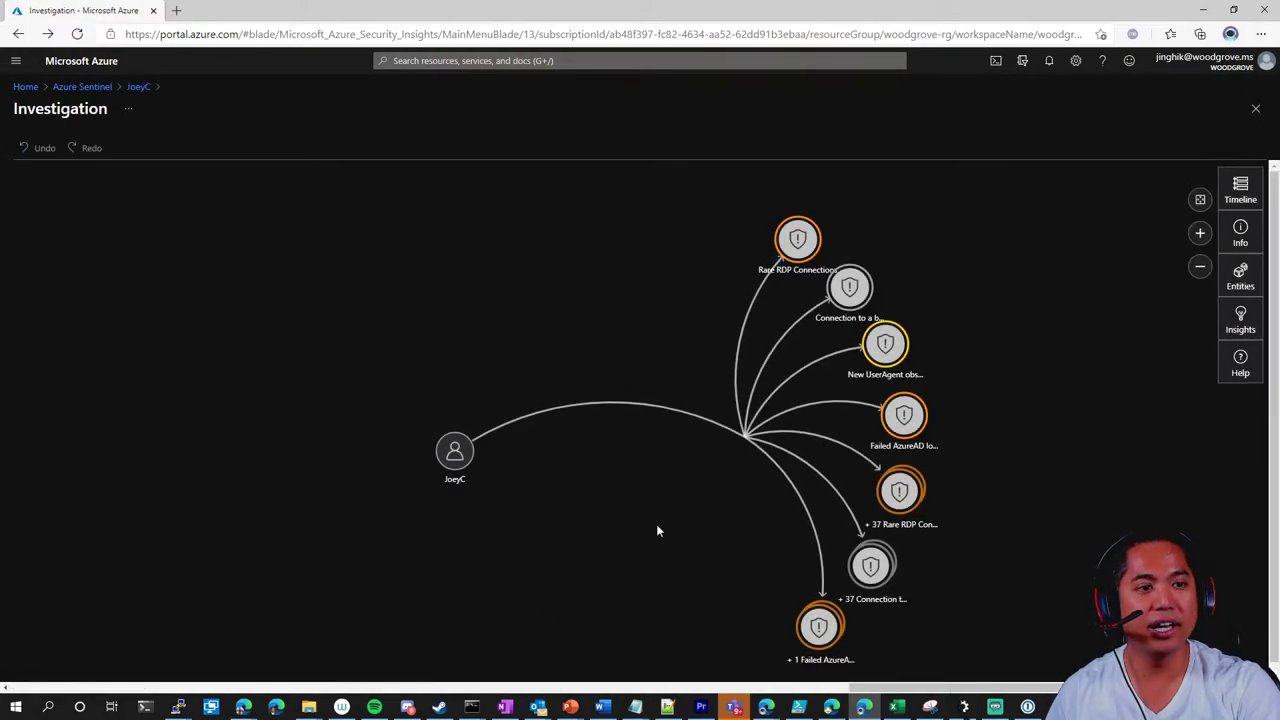
Expand the entities related to the failed AzureAD sign-in alert in the graph
{"action": "mouse_move", "coordinate": [357, 320]}
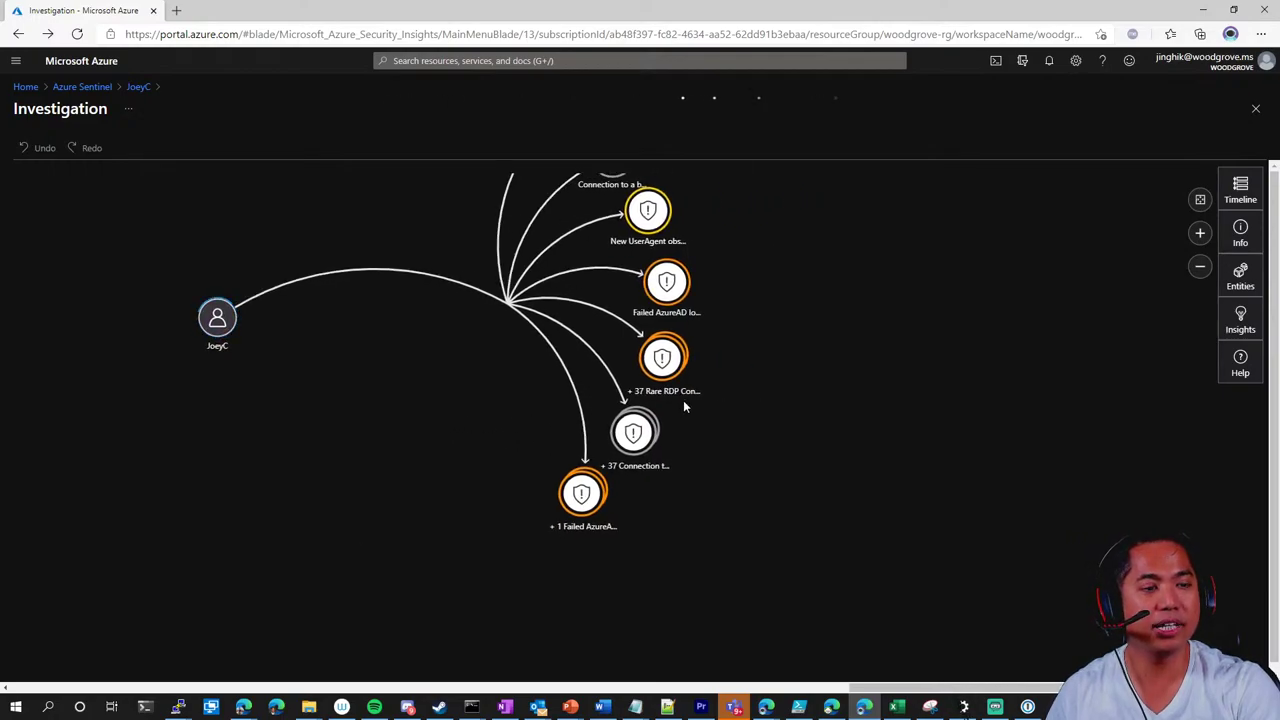
{"action": "left_click_drag", "start_coordinate": [676, 292], "coordinate": [910, 292]}
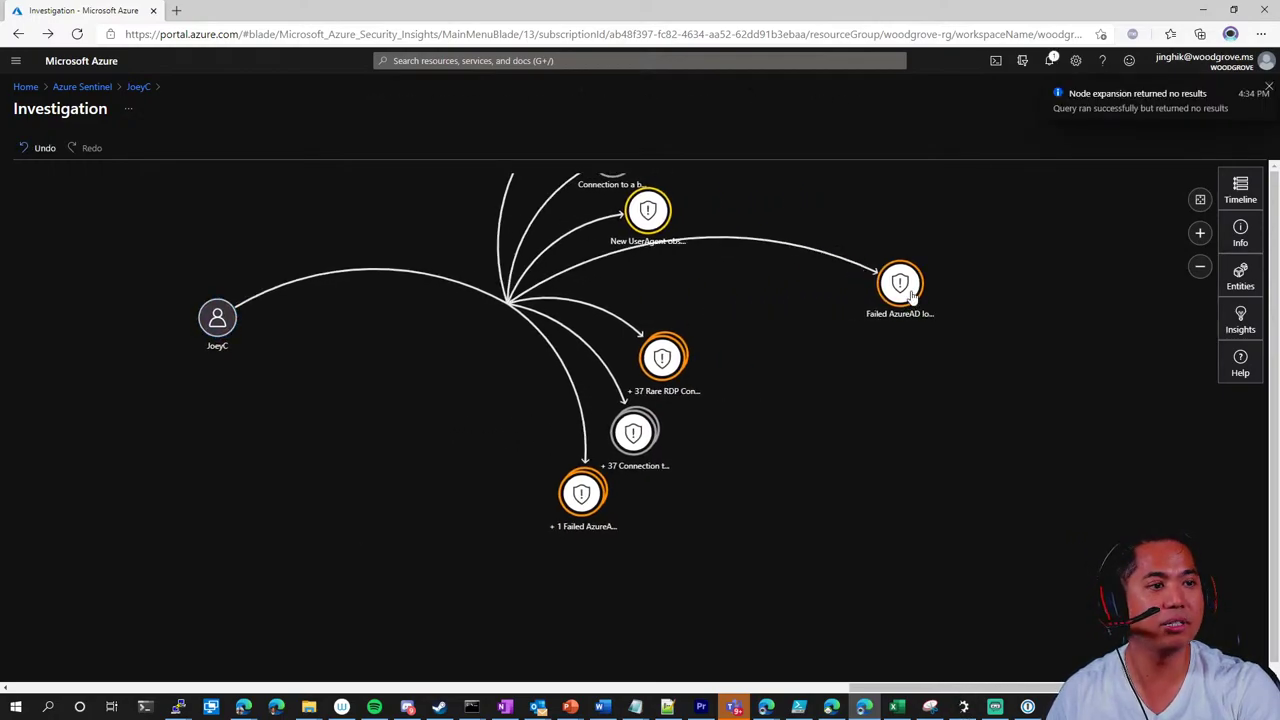
{"action": "mouse_move", "coordinate": [905, 285]}
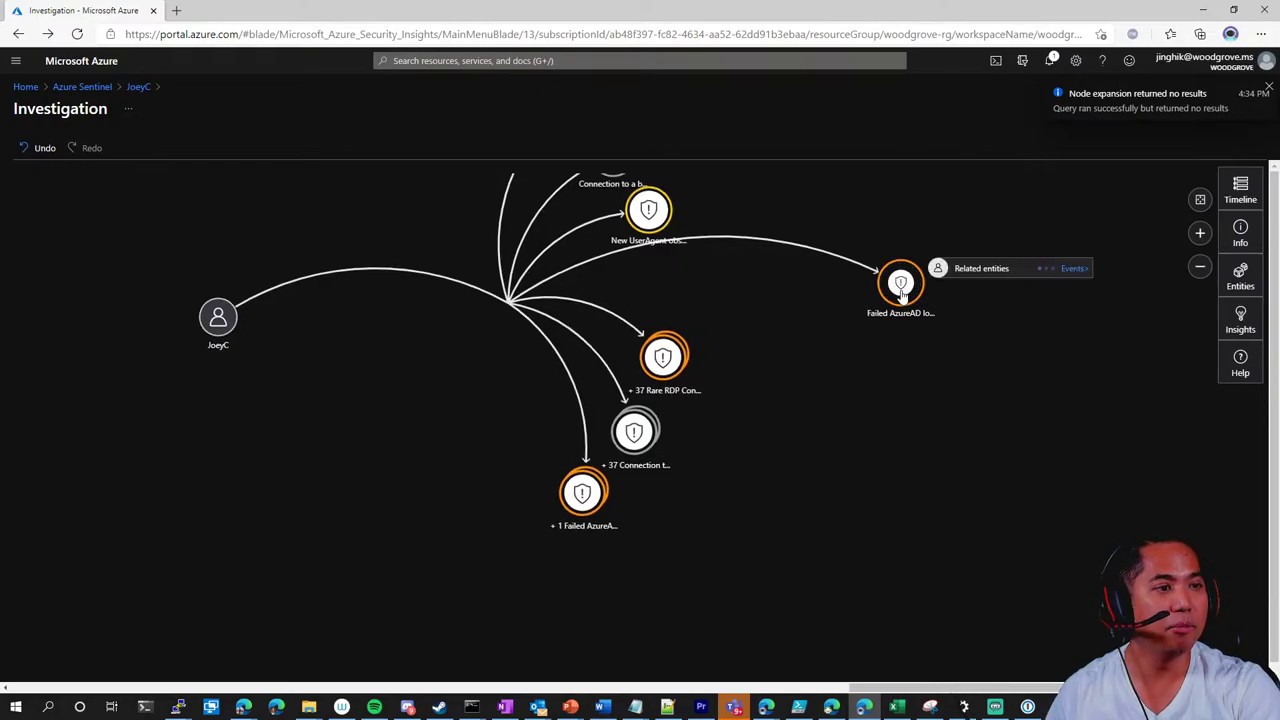
{"action": "left_click", "coordinate": [972, 276]}
{"action": "left_click_drag", "start_coordinate": [1009, 415], "coordinate": [477, 460]}
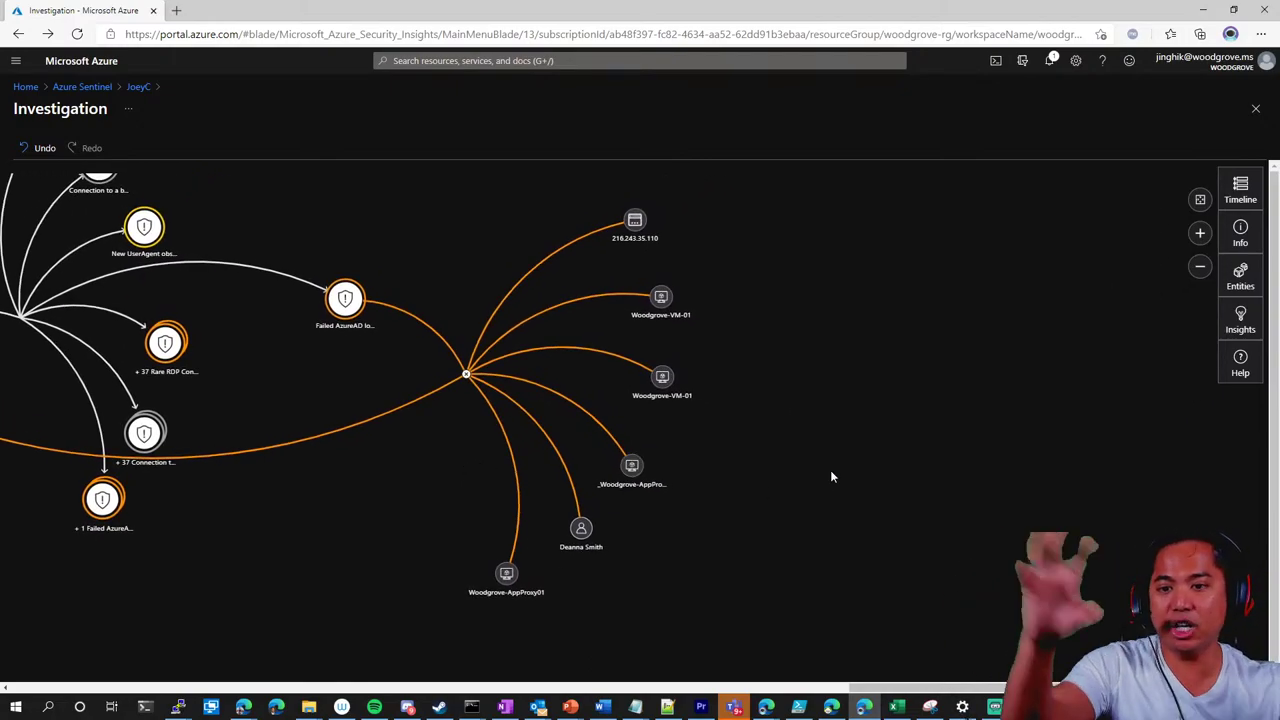
Run an exploration query on the Woodgrove-VM-01 host node
{"action": "mouse_move", "coordinate": [663, 300]}
{"action": "left_click_drag", "start_coordinate": [663, 300], "coordinate": [545, 305]}
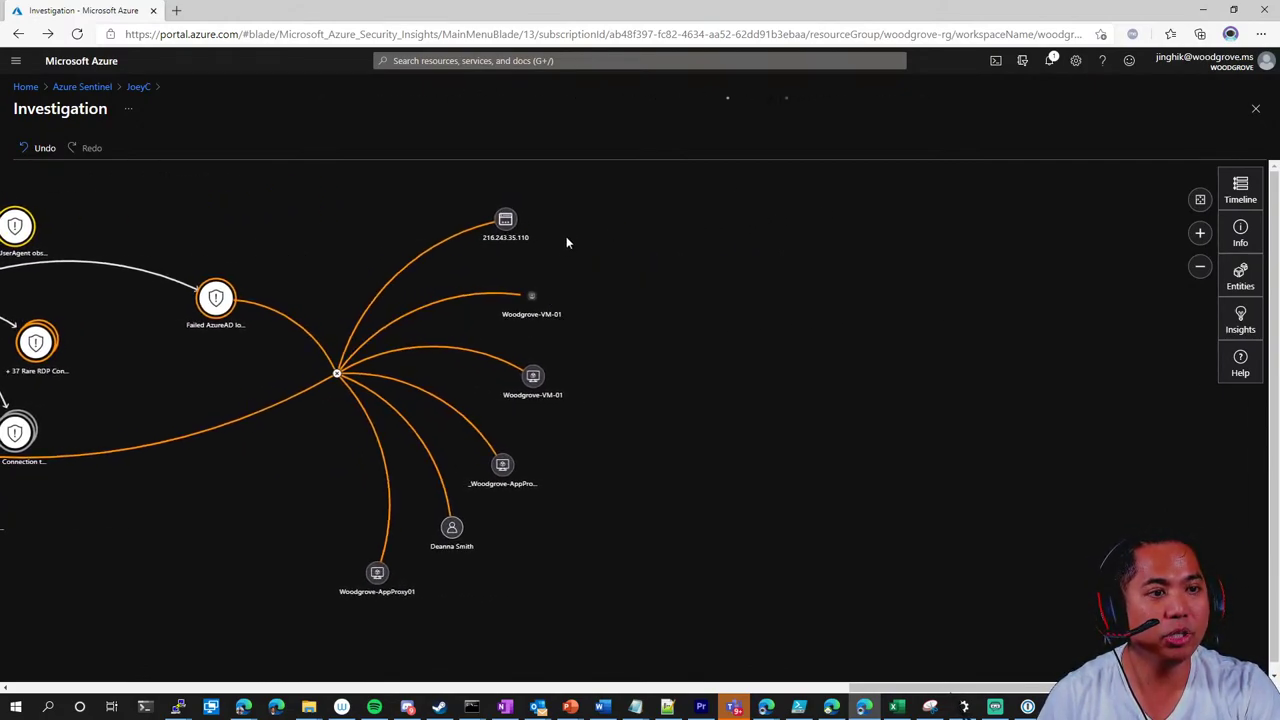
{"action": "left_click_drag", "start_coordinate": [531, 294], "coordinate": [770, 283]}
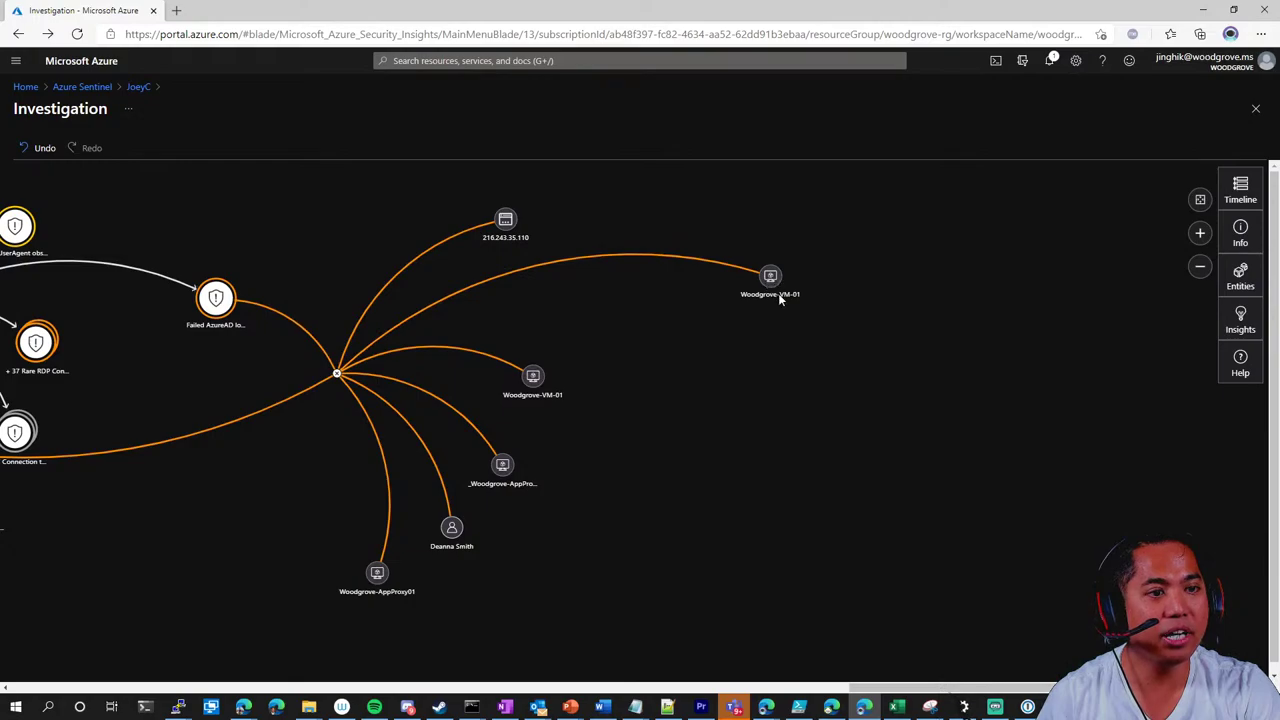
{"action": "mouse_move", "coordinate": [775, 283]}
{"action": "left_click", "coordinate": [835, 284]}
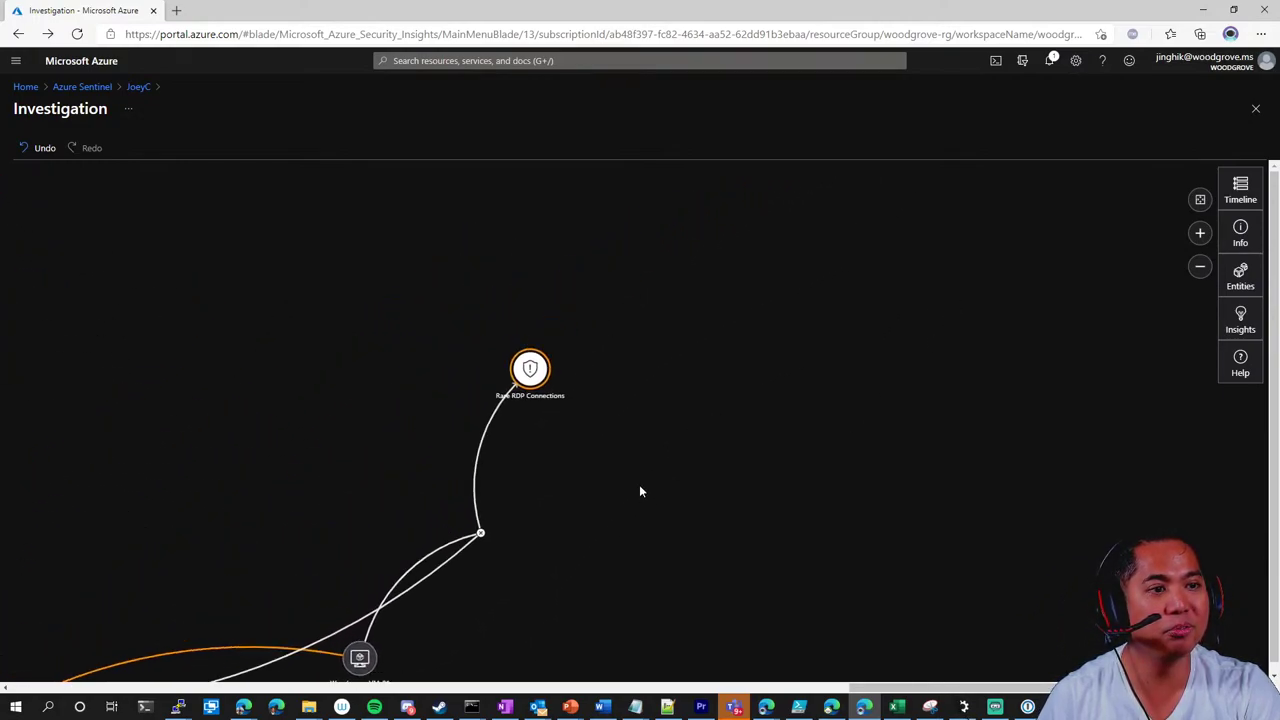
Expand the entities linked to the Rare RDP Connections alert
{"action": "mouse_move", "coordinate": [531, 371]}
{"action": "left_click", "coordinate": [592, 353]}
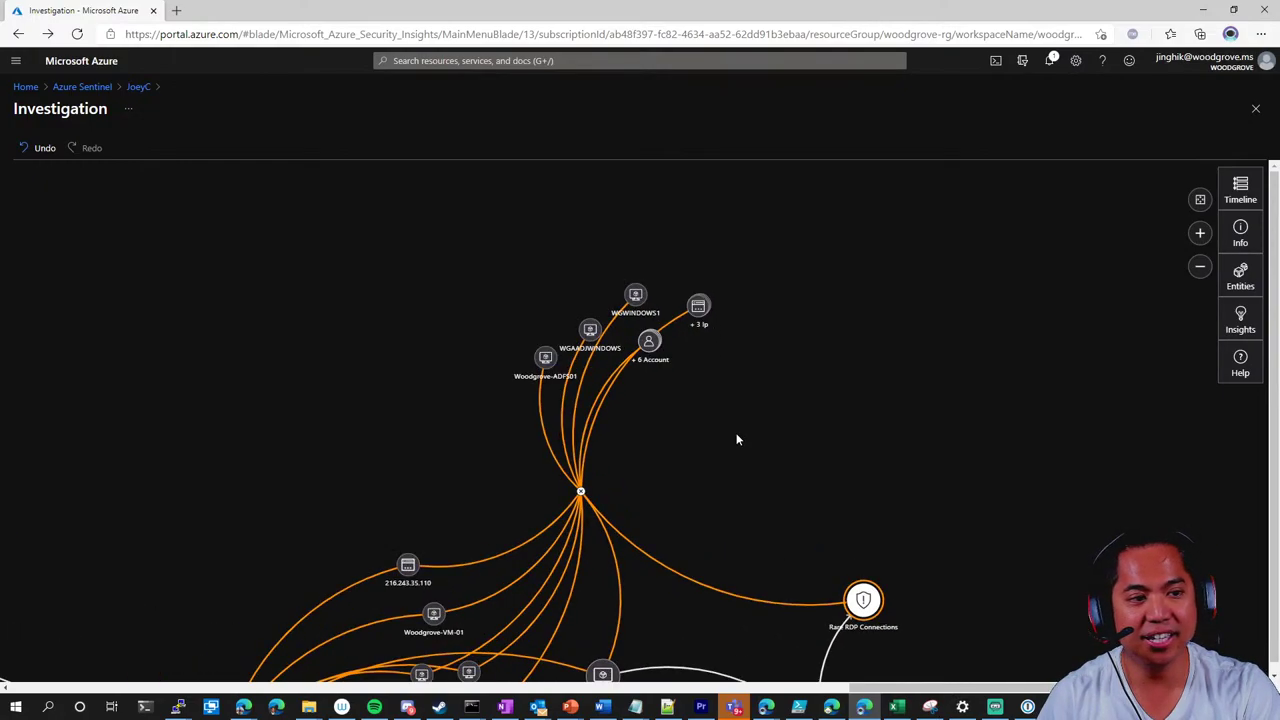
{"action": "left_click_drag", "start_coordinate": [691, 489], "coordinate": [783, 386]}
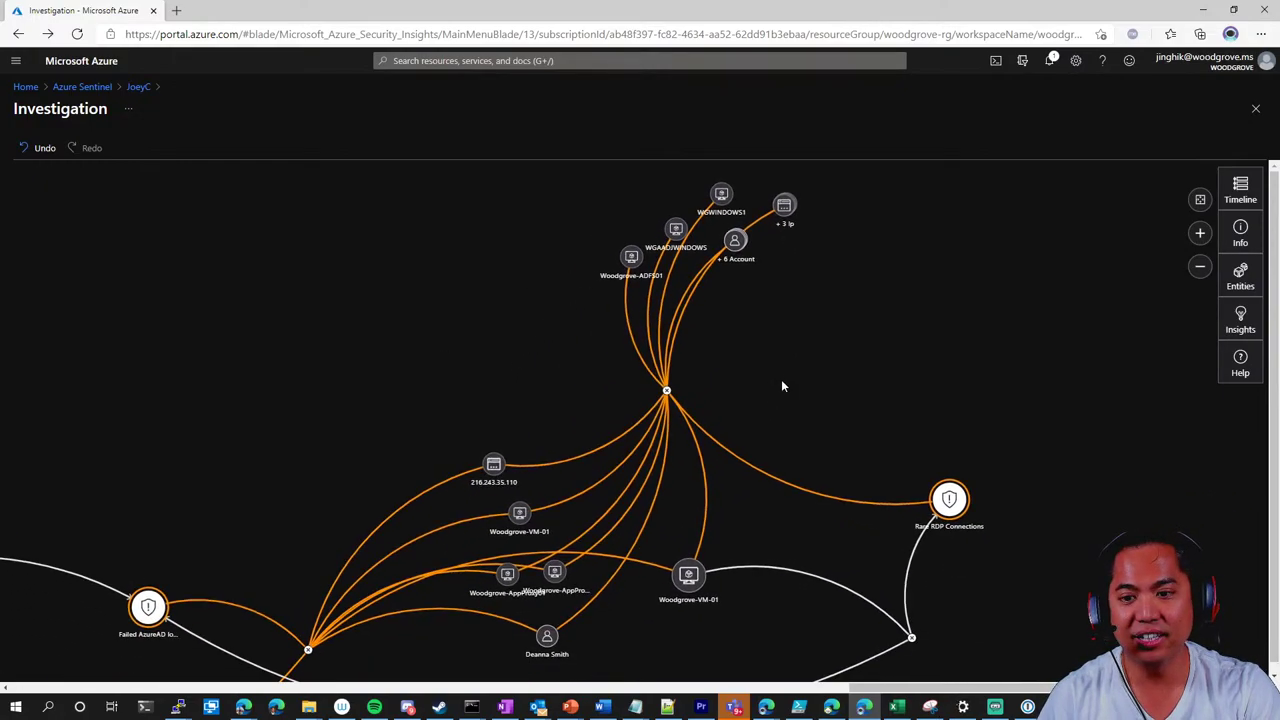
{"action": "scroll", "coordinate": [746, 402], "scroll_direction": "down", "scroll_amount": 2}
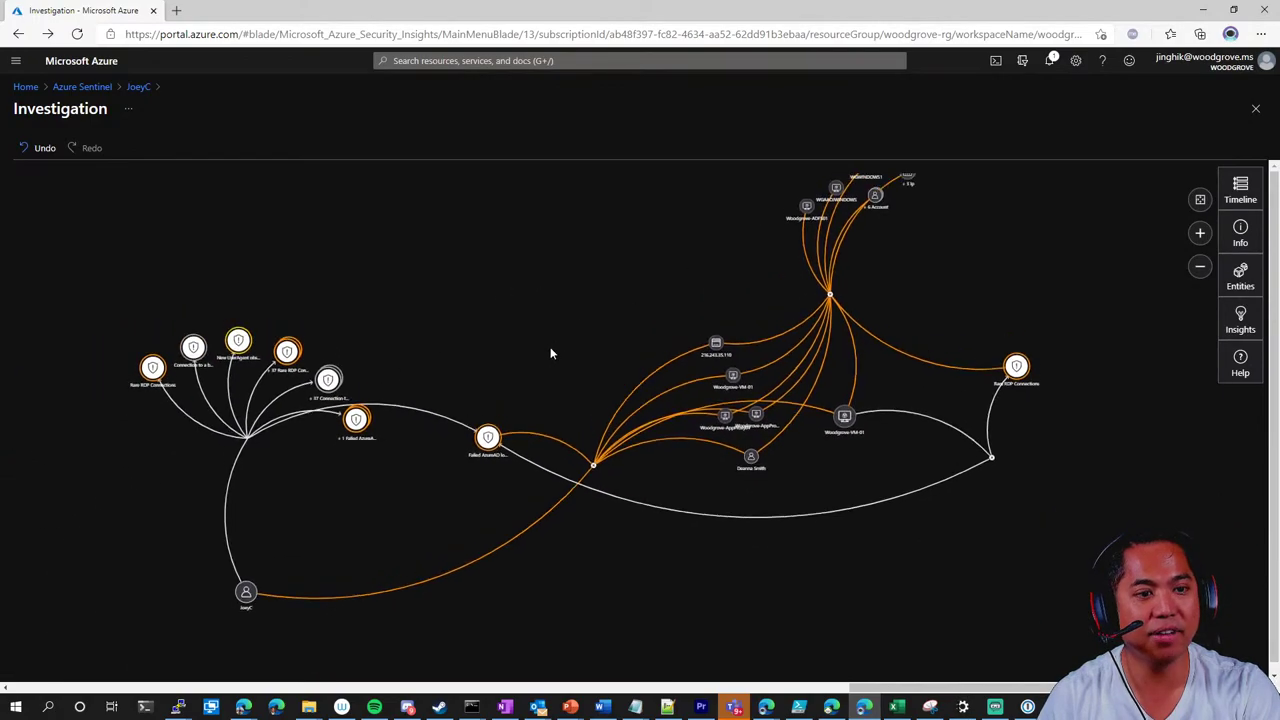
{"action": "left_click_drag", "start_coordinate": [394, 500], "coordinate": [314, 431]}
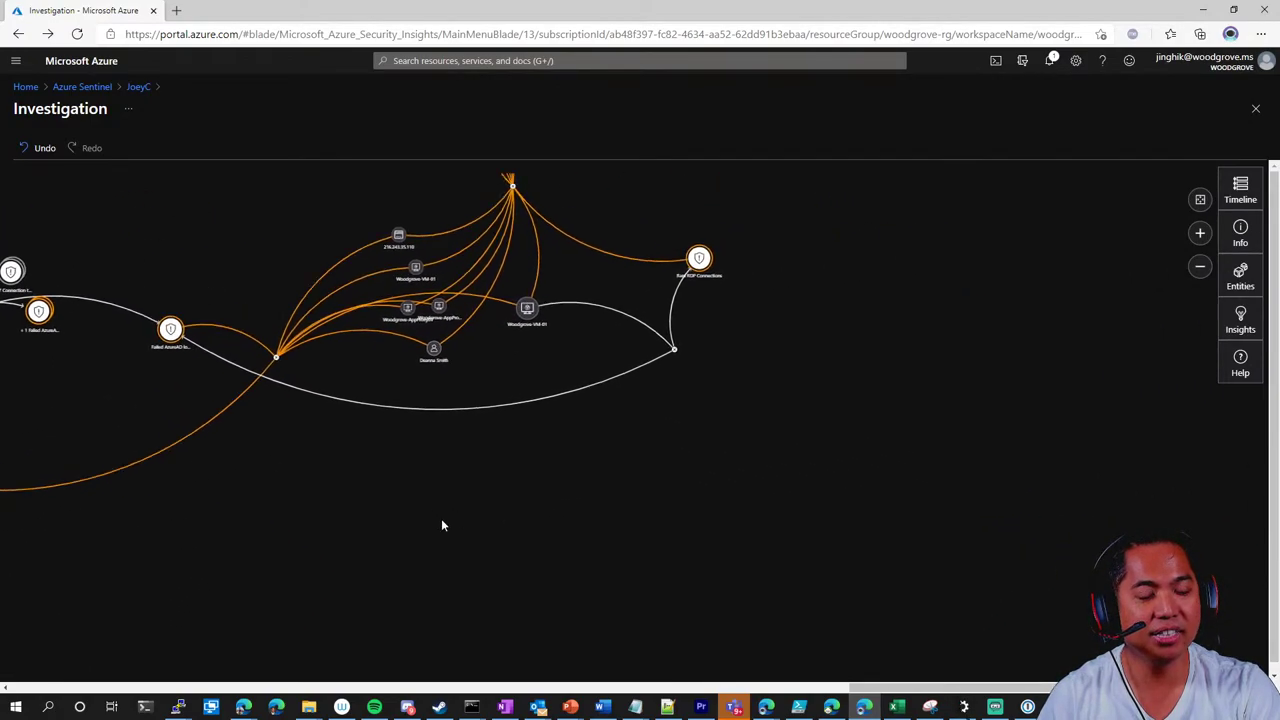
Show more exploration queries for Woodgrove-VM-01, rearrange nodes, and restore the browser window
{"action": "mouse_move", "coordinate": [472, 343]}
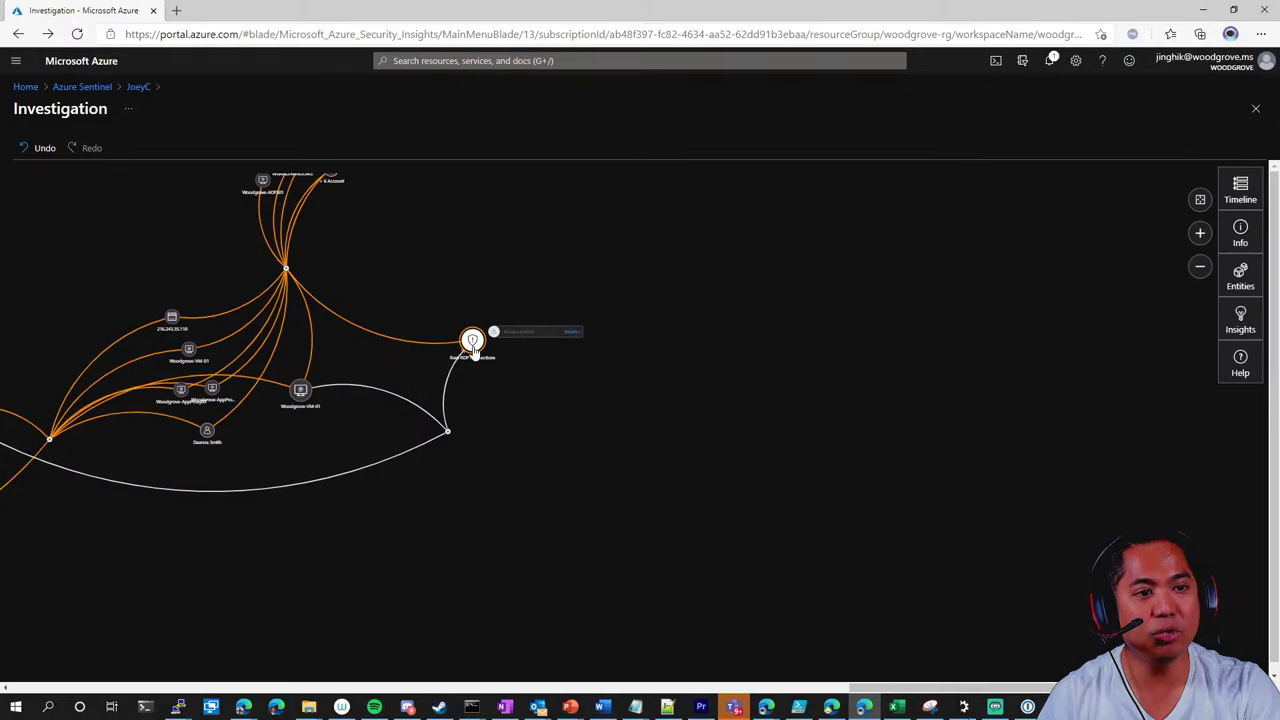
{"action": "left_click_drag", "start_coordinate": [300, 390], "coordinate": [547, 510]}
{"action": "mouse_move", "coordinate": [545, 505]}
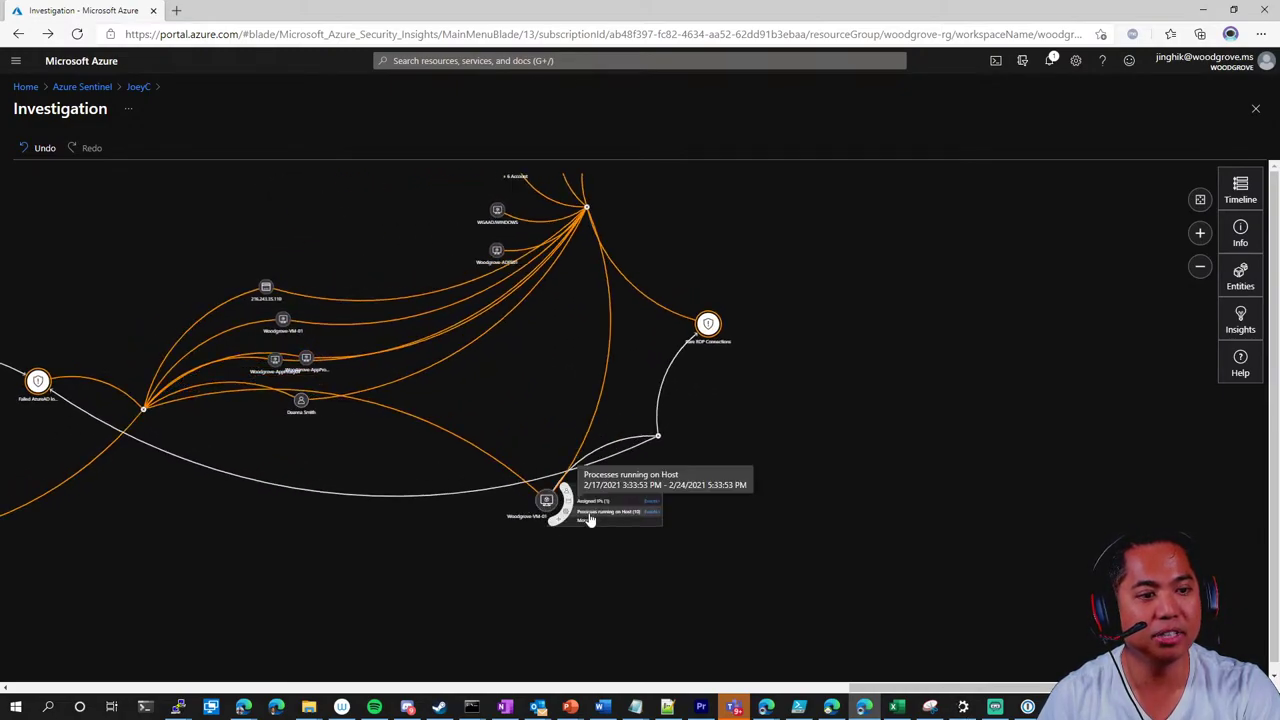
{"action": "left_click", "coordinate": [605, 511]}
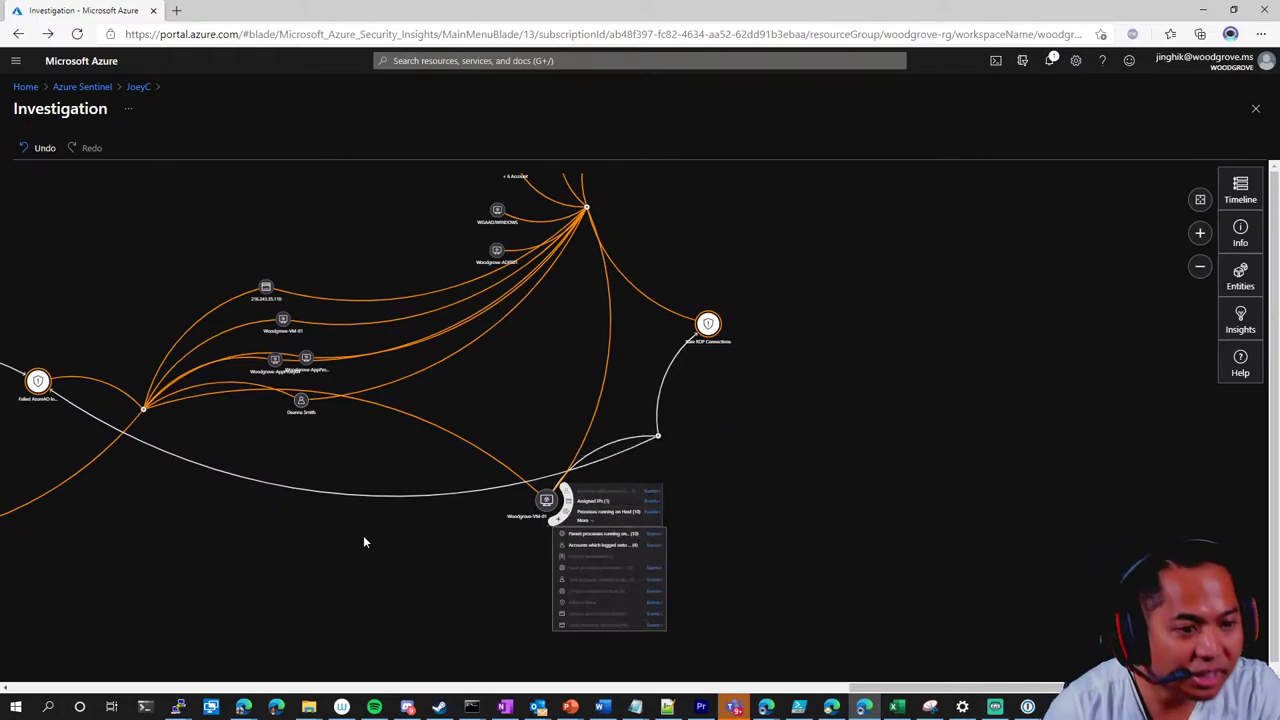
{"action": "left_click_drag", "start_coordinate": [361, 388], "coordinate": [307, 524]}
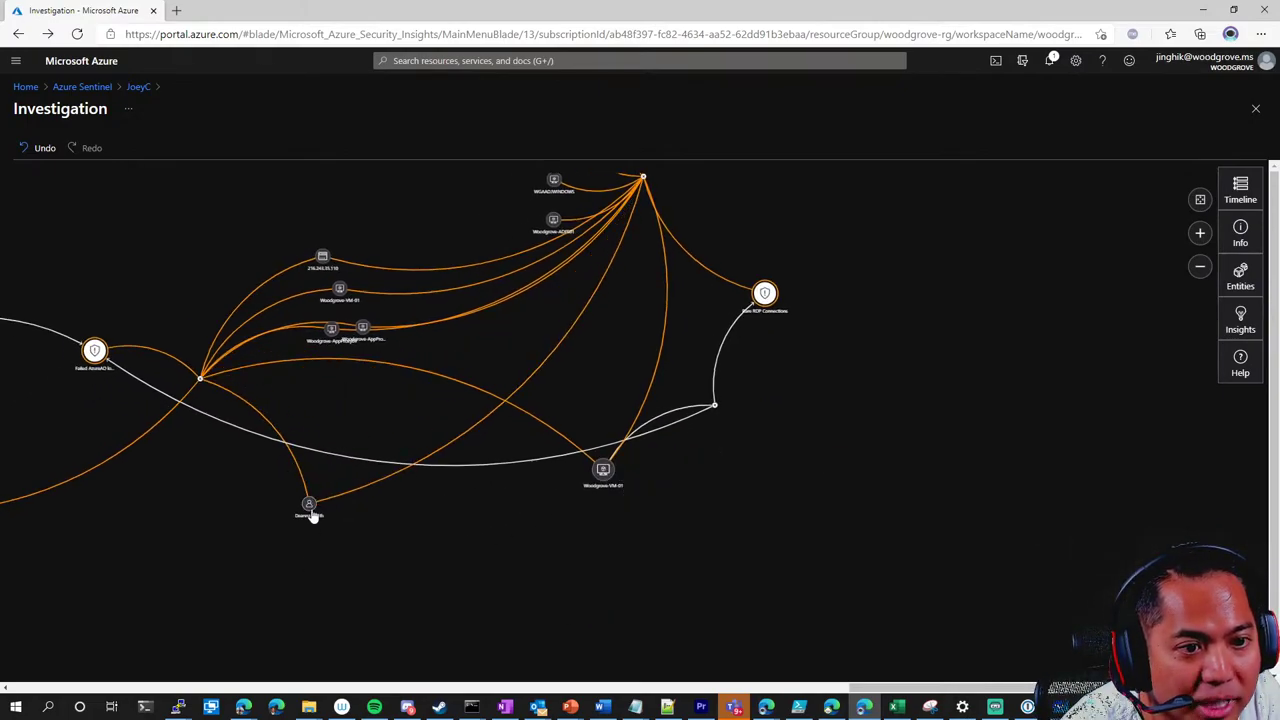
{"action": "mouse_move", "coordinate": [310, 507]}
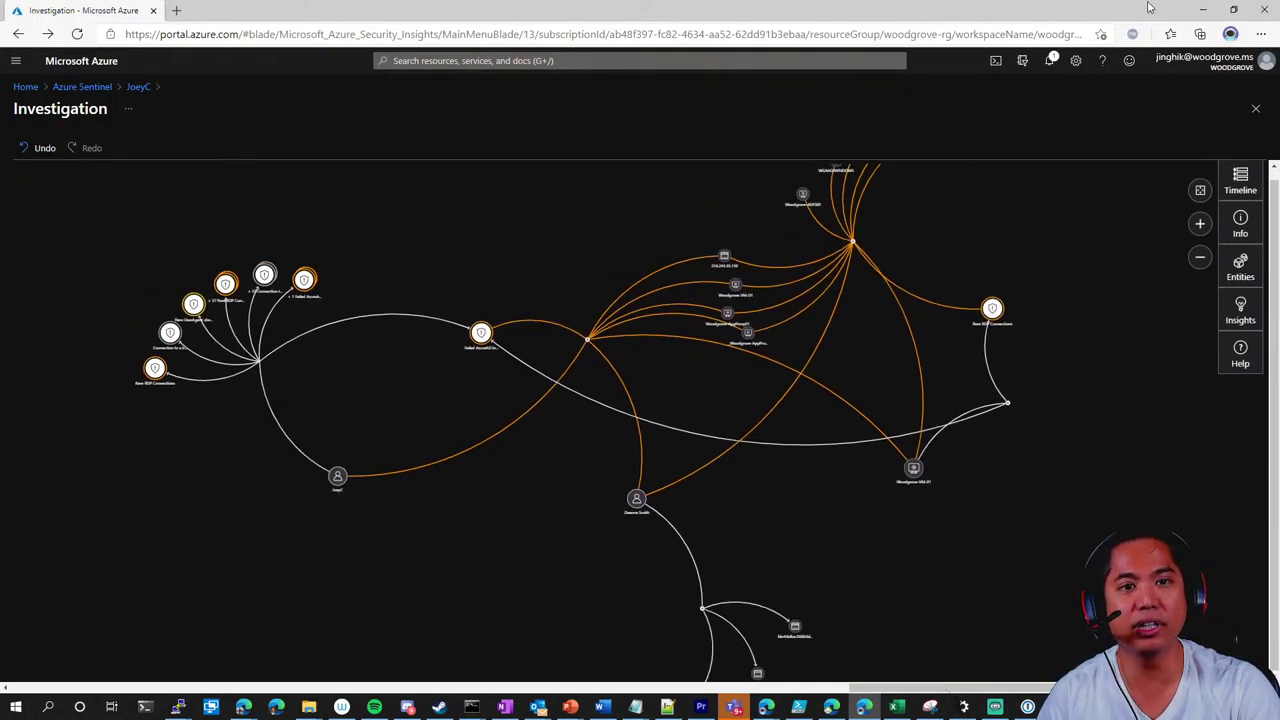
{"action": "left_click", "coordinate": [1233, 10]}
{"action": "left_click", "coordinate": [973, 157]}
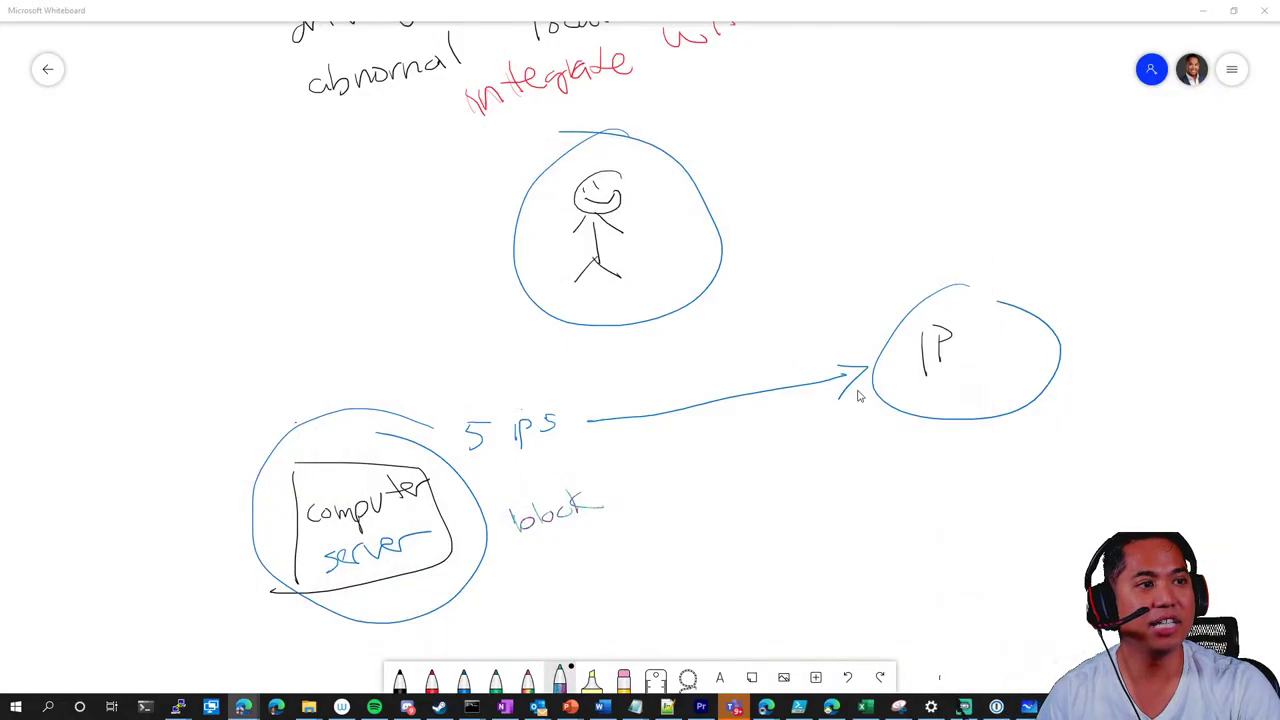
{"action": "scroll", "coordinate": [789, 488], "scroll_direction": "down", "scroll_amount": 5}
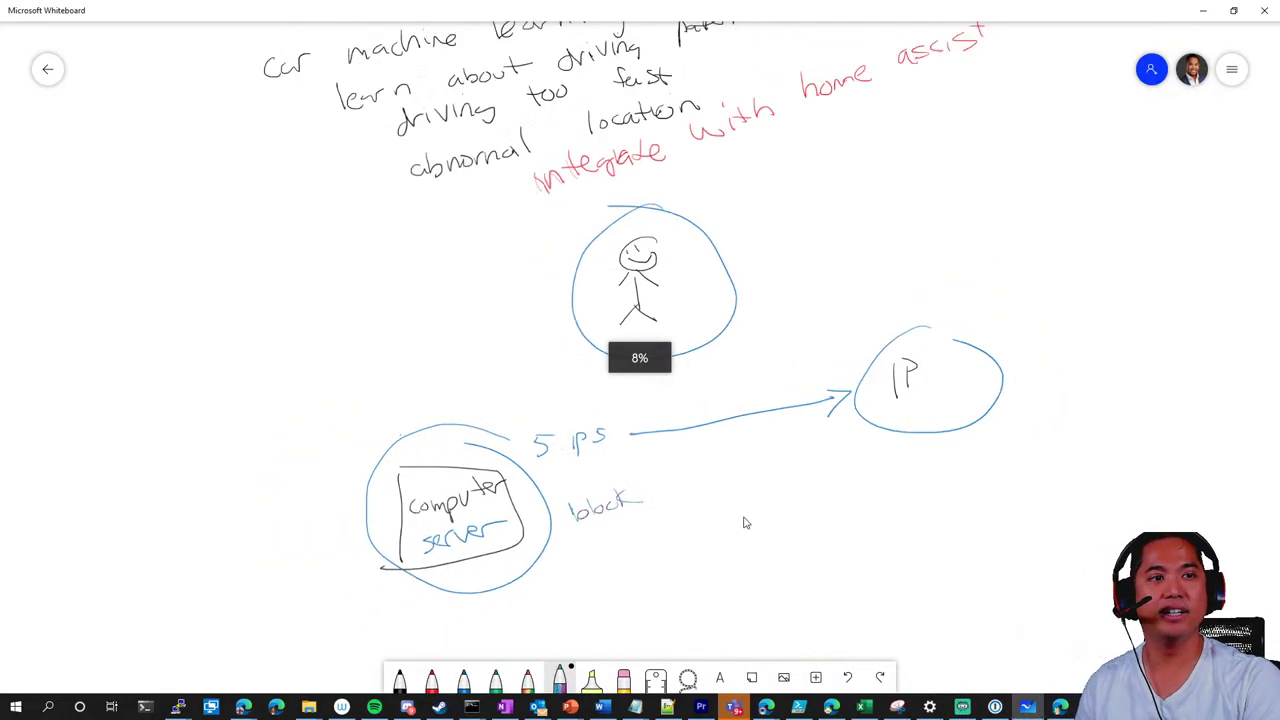
{"action": "scroll", "coordinate": [718, 521], "scroll_direction": "up", "scroll_amount": 4}
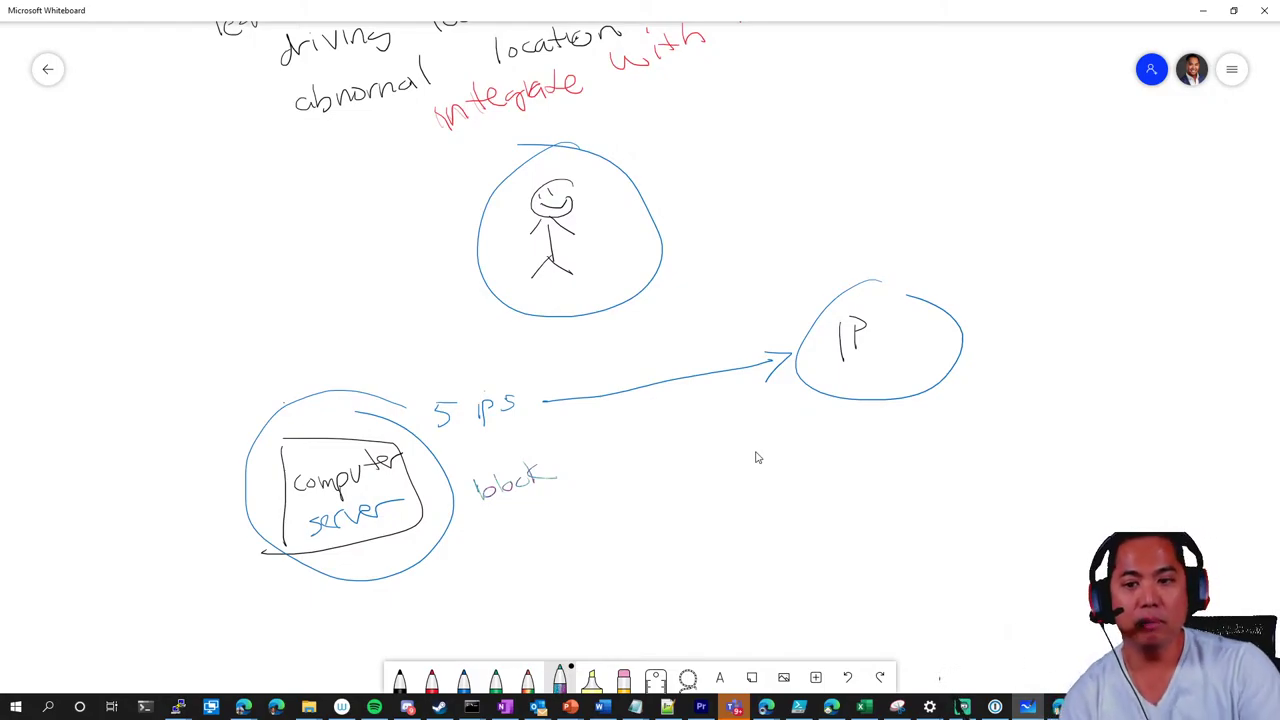
{"action": "scroll", "coordinate": [740, 480], "scroll_direction": "up", "scroll_amount": 3}
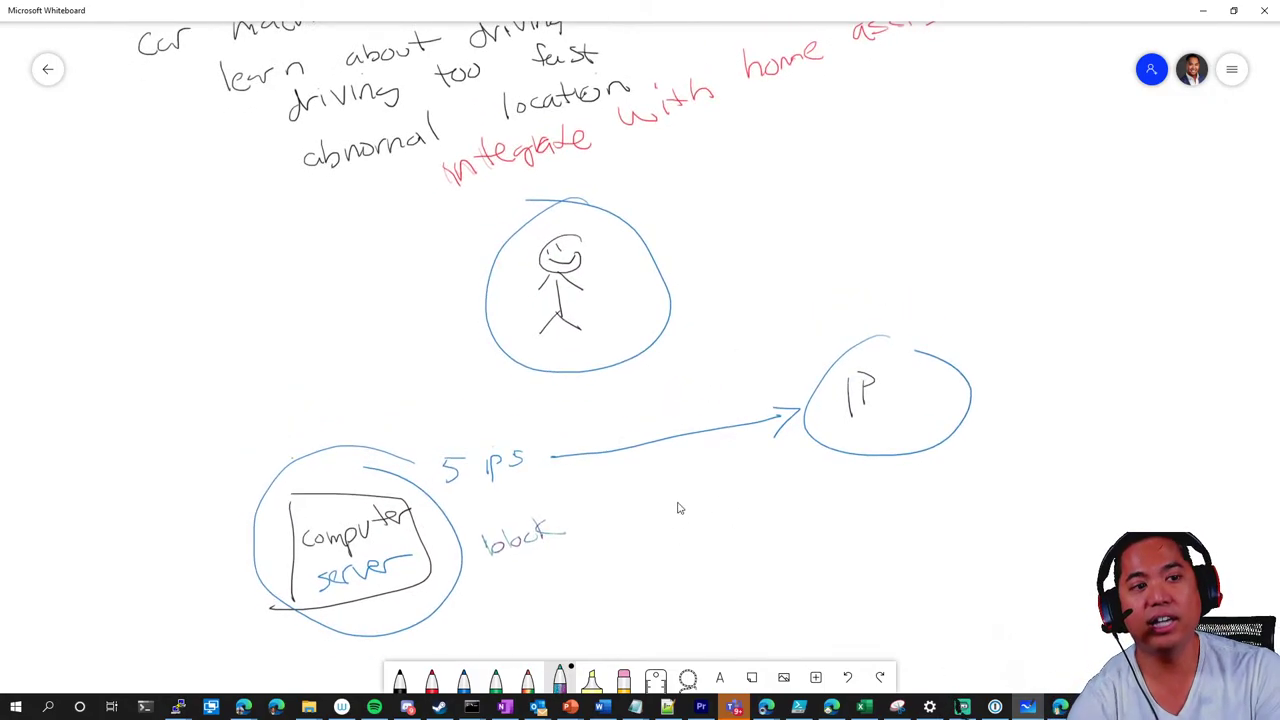
{"action": "scroll", "coordinate": [636, 537], "scroll_direction": "down", "scroll_amount": 1}
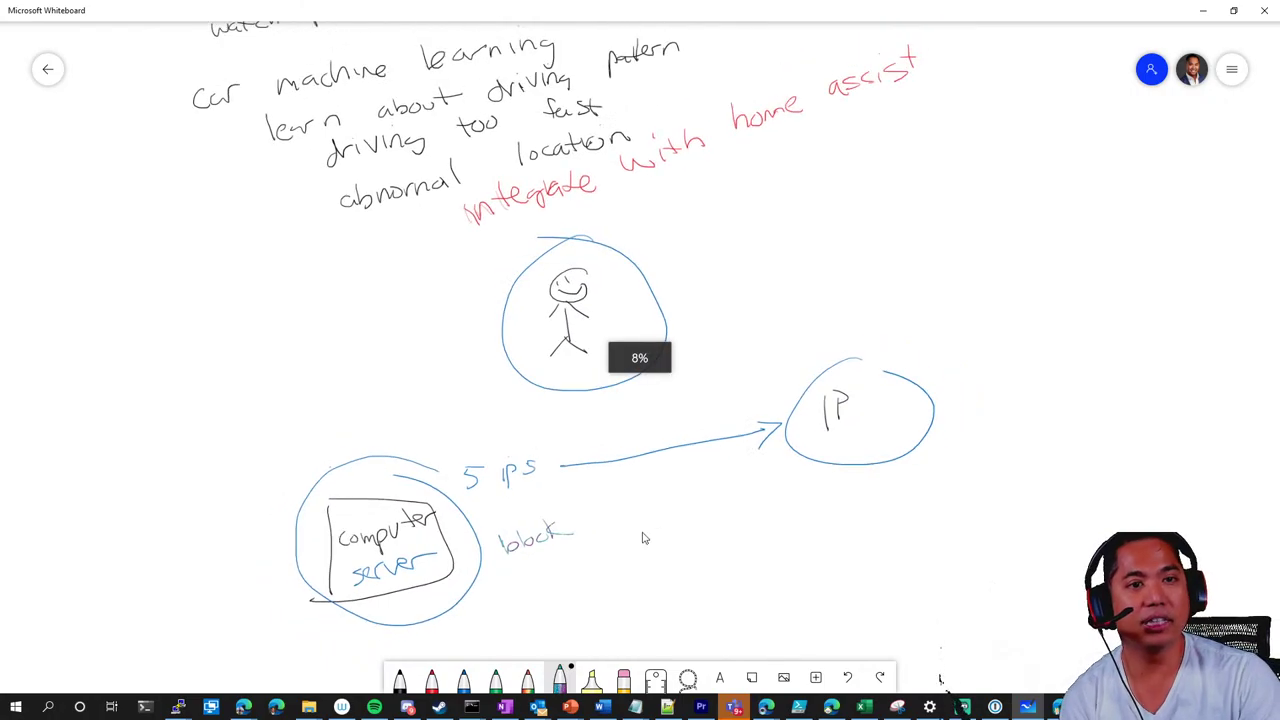
{"action": "scroll", "coordinate": [771, 357], "scroll_direction": "up", "scroll_amount": 3}
{"action": "scroll", "coordinate": [769, 351], "scroll_direction": "down", "scroll_amount": 1}
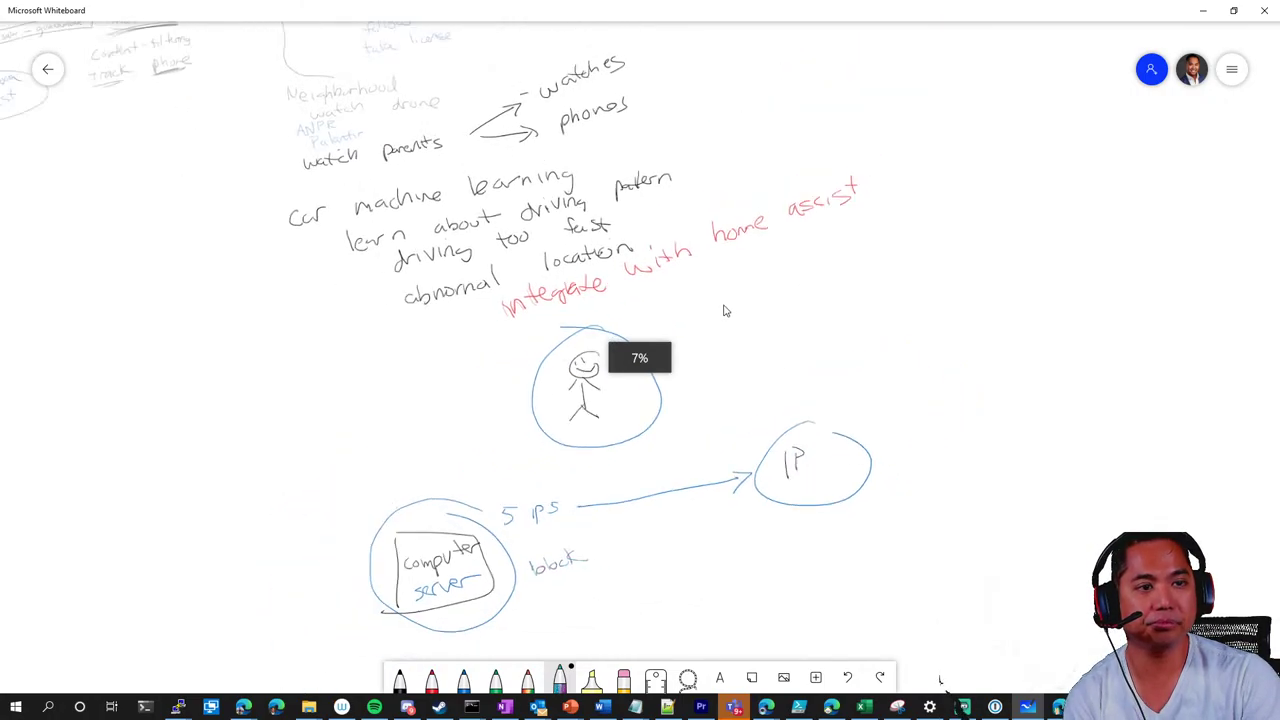
{"action": "scroll", "coordinate": [775, 326], "scroll_direction": "up", "scroll_amount": 1}
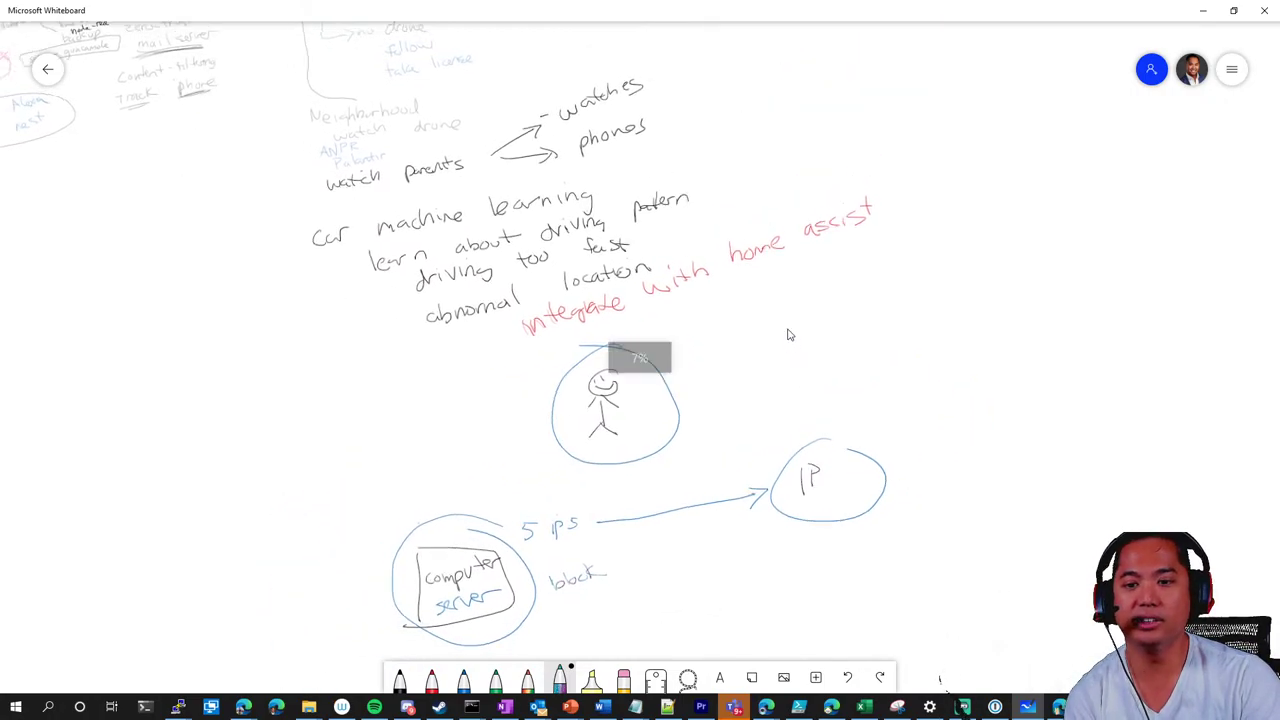
{"action": "scroll", "coordinate": [788, 335], "scroll_direction": "down", "scroll_amount": 1}
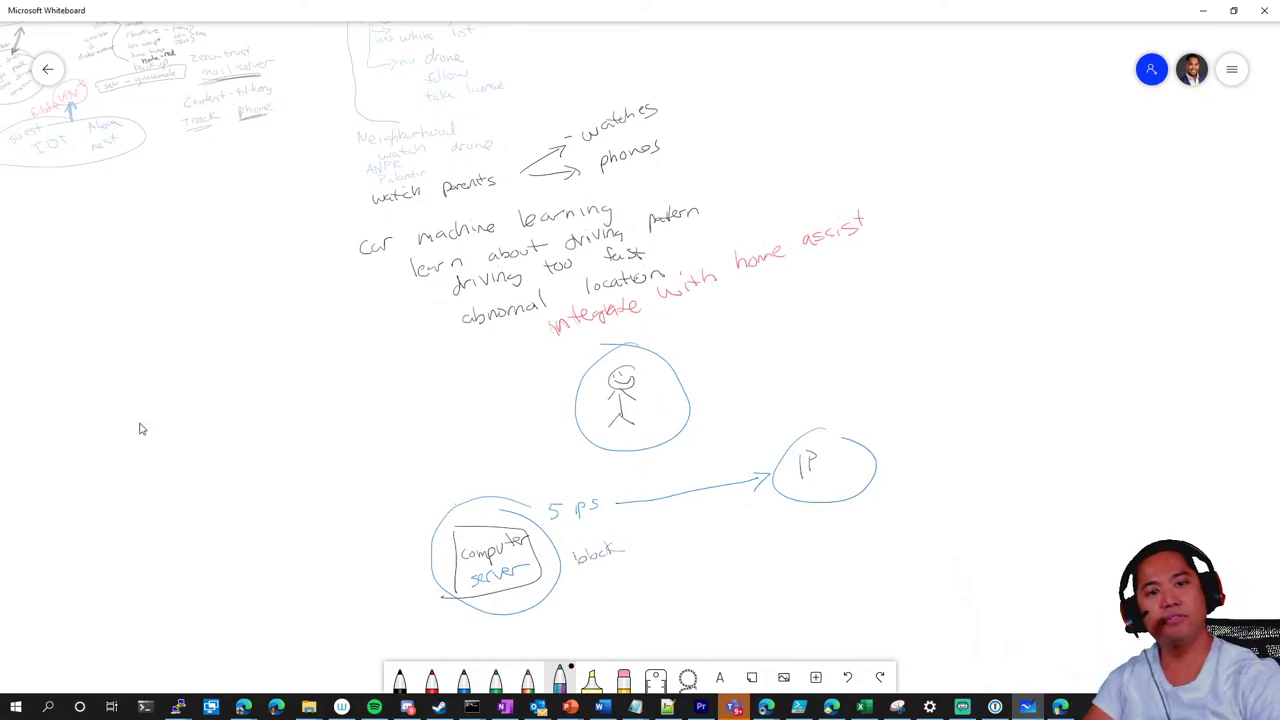
{"action": "scroll", "coordinate": [250, 334], "scroll_direction": "down", "scroll_amount": 1}
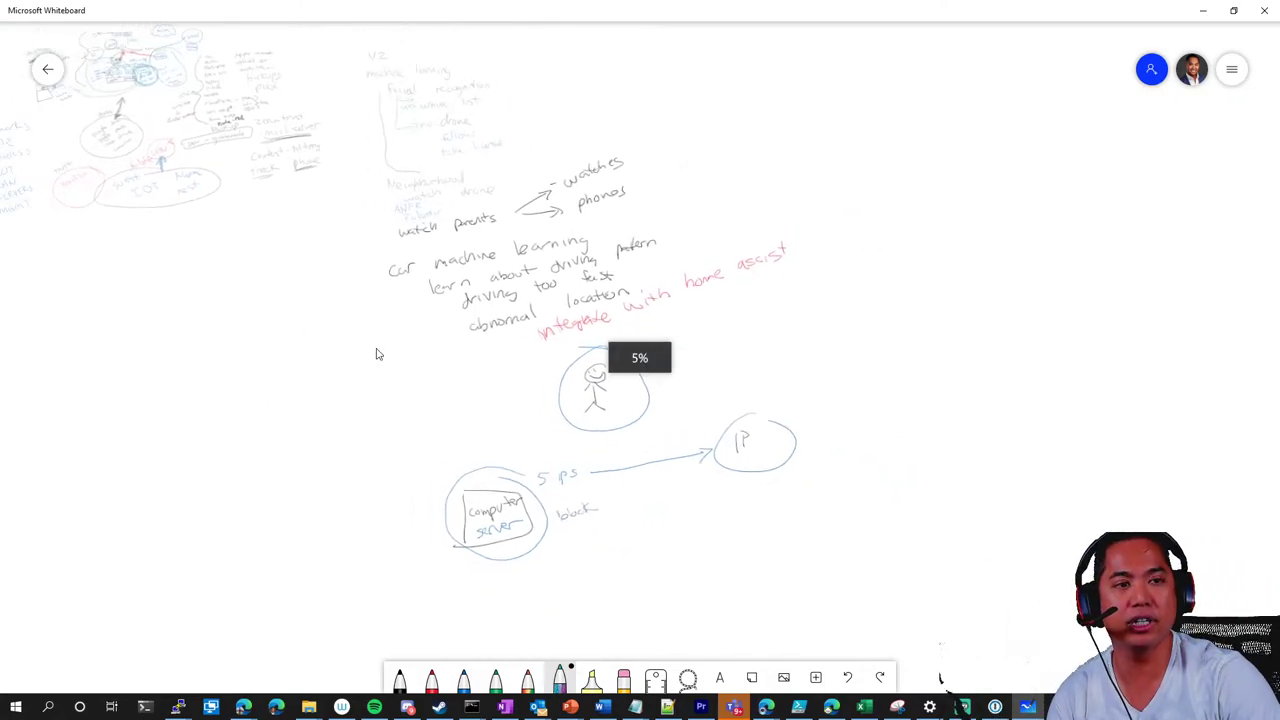
{"action": "scroll", "coordinate": [440, 360], "scroll_direction": "left", "scroll_amount": 3}
{"action": "scroll", "coordinate": [480, 354], "scroll_direction": "up", "scroll_amount": 1}
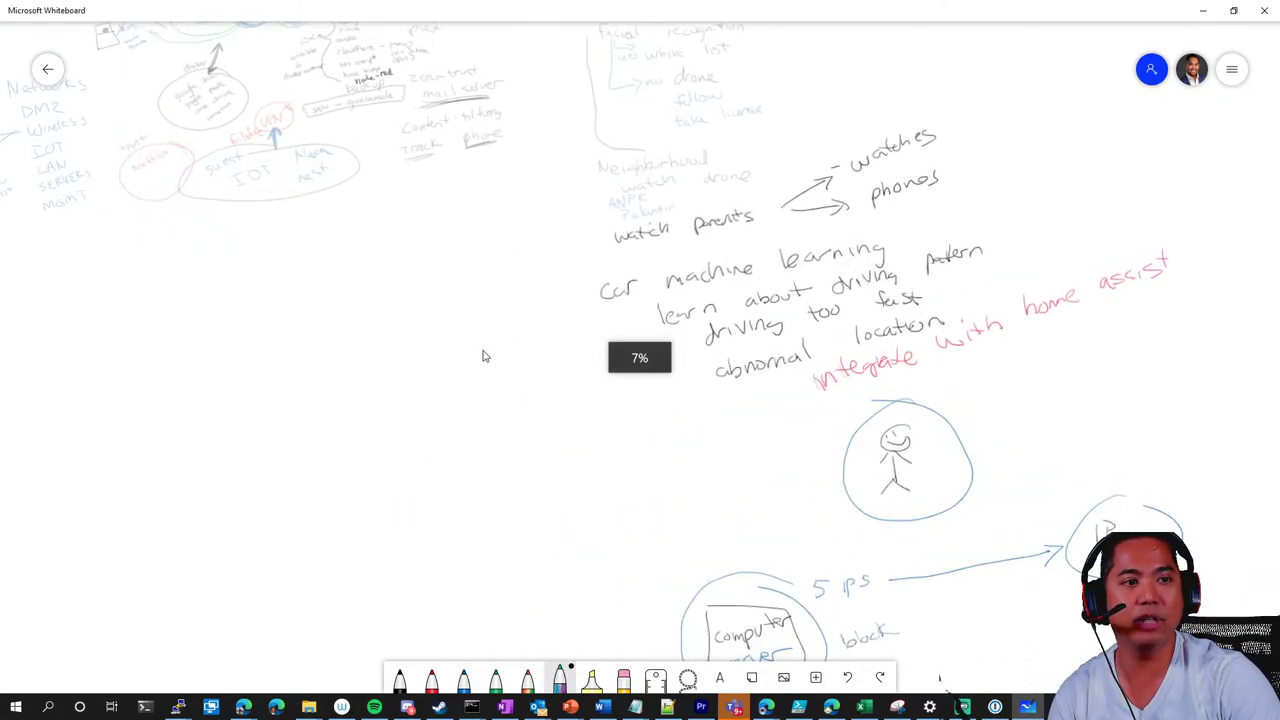
{"action": "scroll", "coordinate": [445, 352], "scroll_direction": "down", "scroll_amount": 2}
{"action": "scroll", "coordinate": [445, 352], "scroll_direction": "right", "scroll_amount": 2}
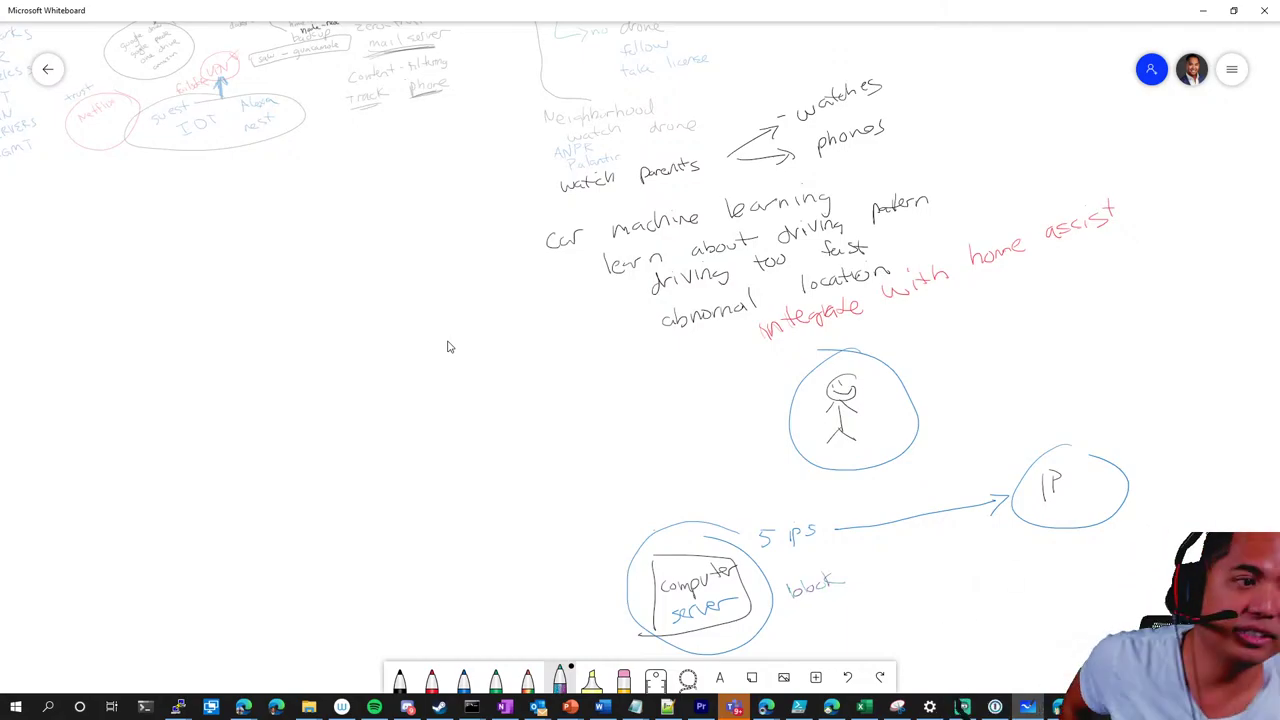
Pan and zoom the canvas to the homelab network diagram, its service notes and the space above
{"action": "left_click_drag", "start_coordinate": [406, 323], "coordinate": [520, 531]}
{"action": "scroll", "coordinate": [481, 523], "scroll_direction": "up", "scroll_amount": 5}
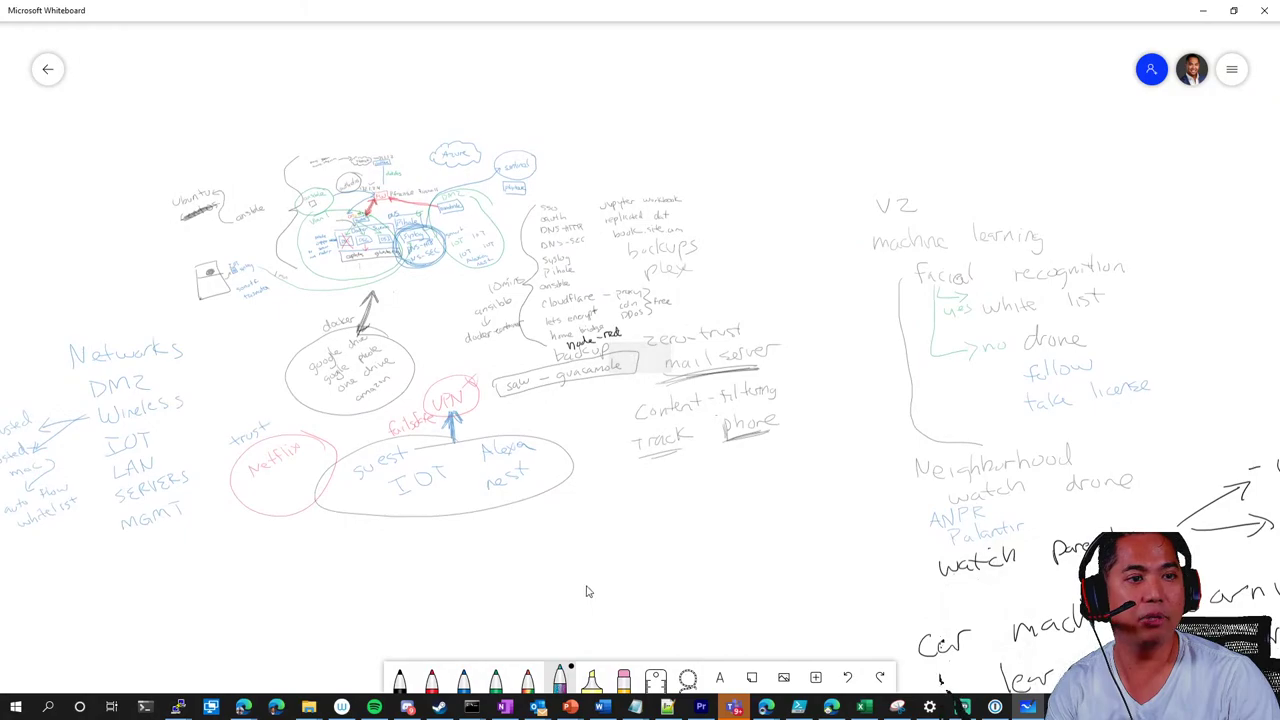
{"action": "scroll", "coordinate": [586, 588], "scroll_direction": "up", "scroll_amount": 4}
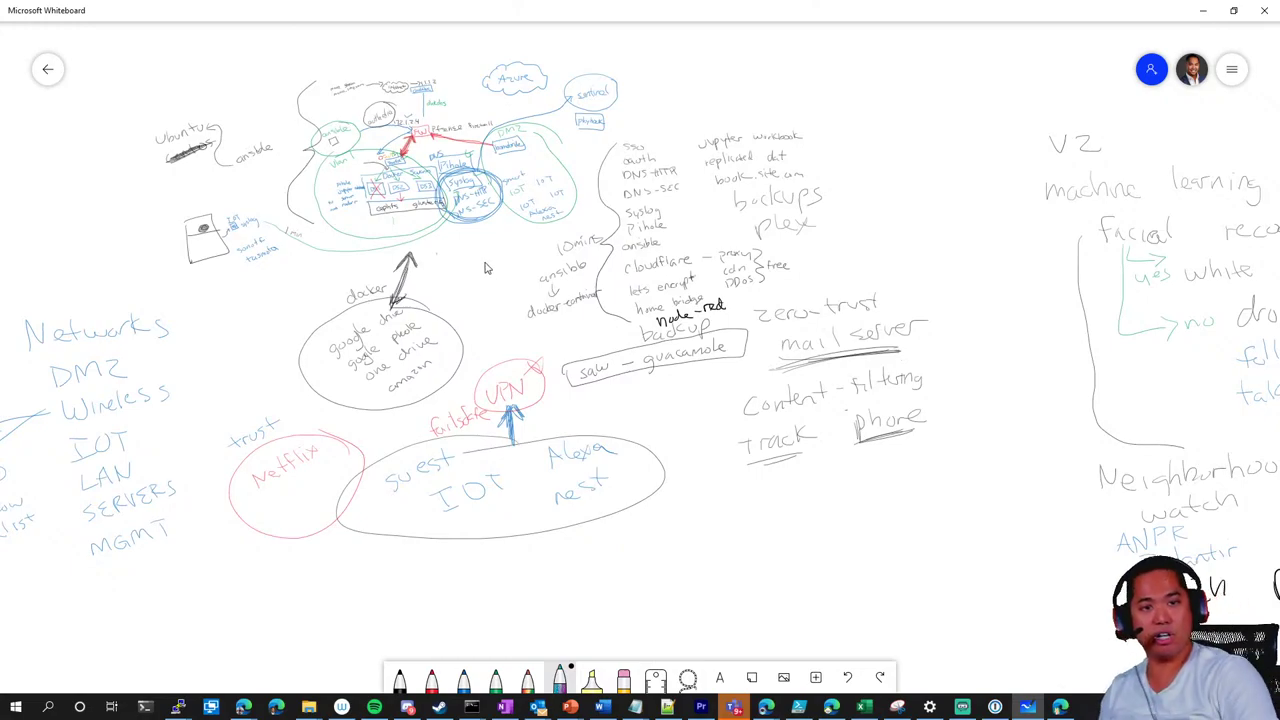
{"action": "scroll", "coordinate": [489, 269], "scroll_direction": "up", "scroll_amount": 3}
{"action": "scroll", "coordinate": [489, 269], "scroll_direction": "left", "scroll_amount": 1}
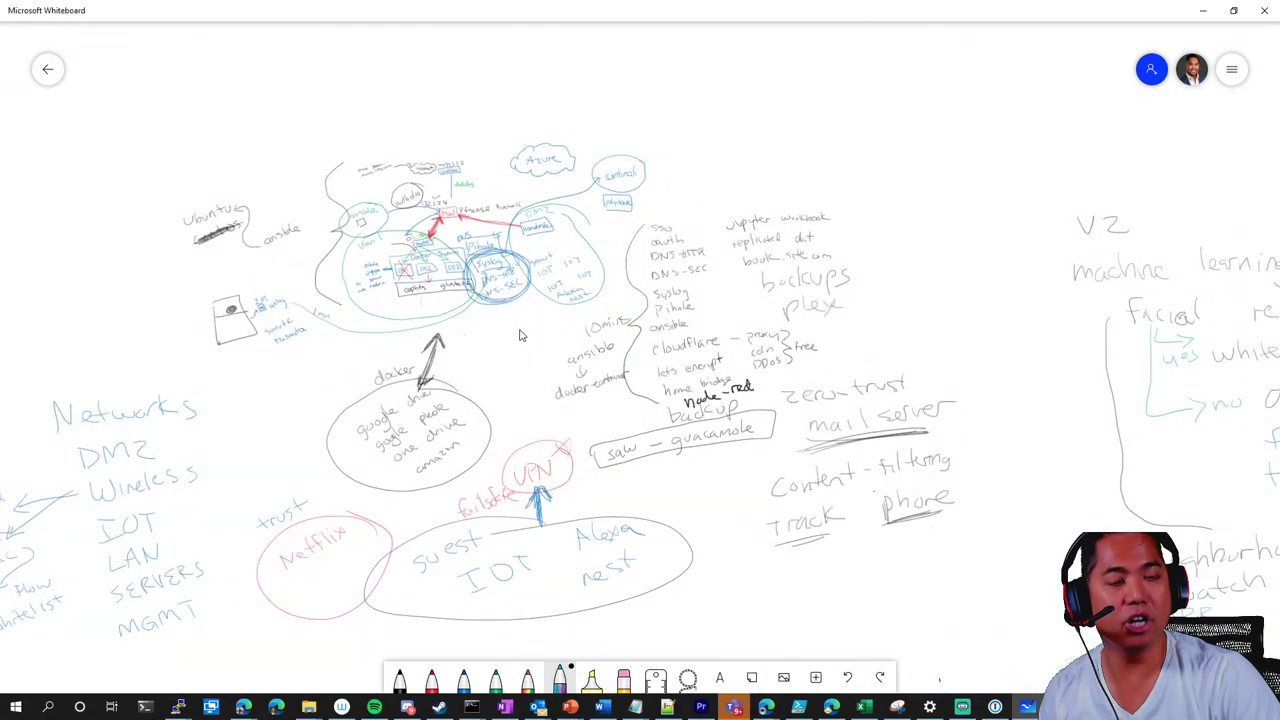
{"action": "scroll", "coordinate": [520, 331], "scroll_direction": "up", "scroll_amount": 3}
{"action": "scroll", "coordinate": [506, 336], "scroll_direction": "down", "scroll_amount": 1}
{"action": "scroll", "coordinate": [506, 336], "scroll_direction": "right", "scroll_amount": 1}
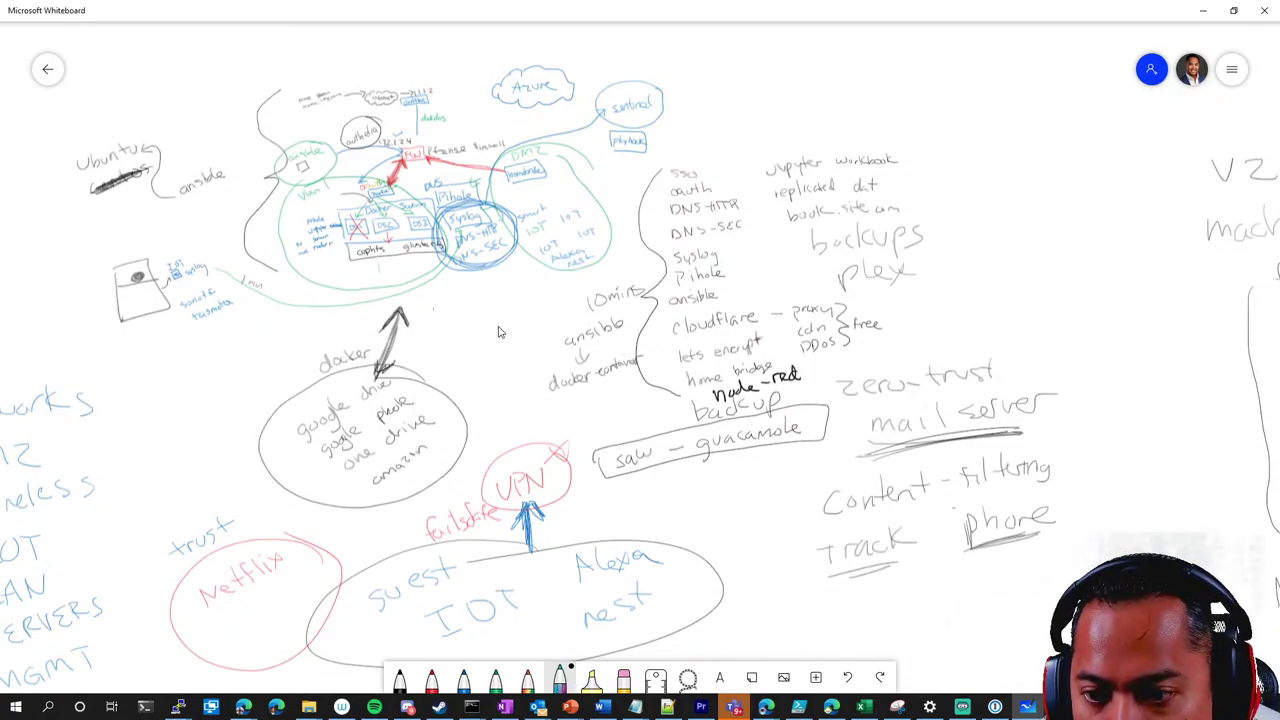
{"action": "scroll", "coordinate": [515, 345], "scroll_direction": "down", "scroll_amount": 1}
{"action": "scroll", "coordinate": [515, 345], "scroll_direction": "right", "scroll_amount": 1}
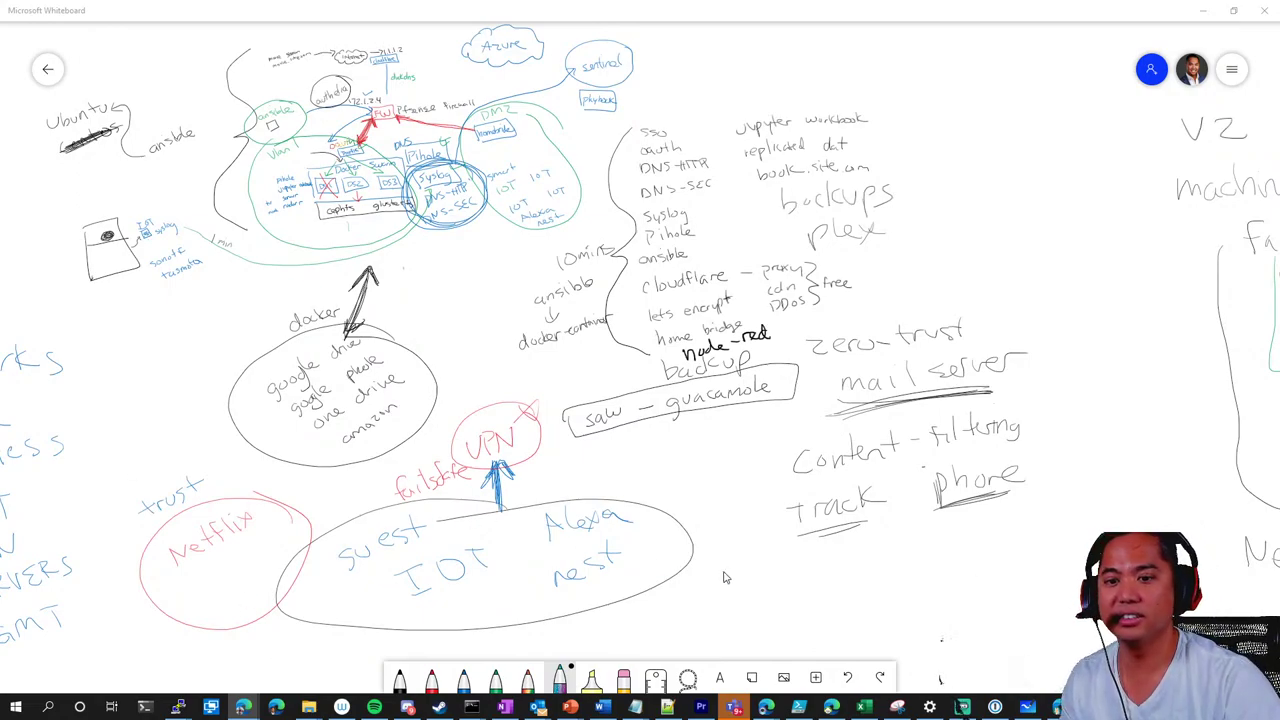
{"action": "mouse_move", "coordinate": [1107, 365]}
{"action": "left_mouse_down"}
{"action": "mouse_move", "coordinate": [983, 526]}
{"action": "mouse_move", "coordinate": [893, 555]}
{"action": "left_mouse_up"}
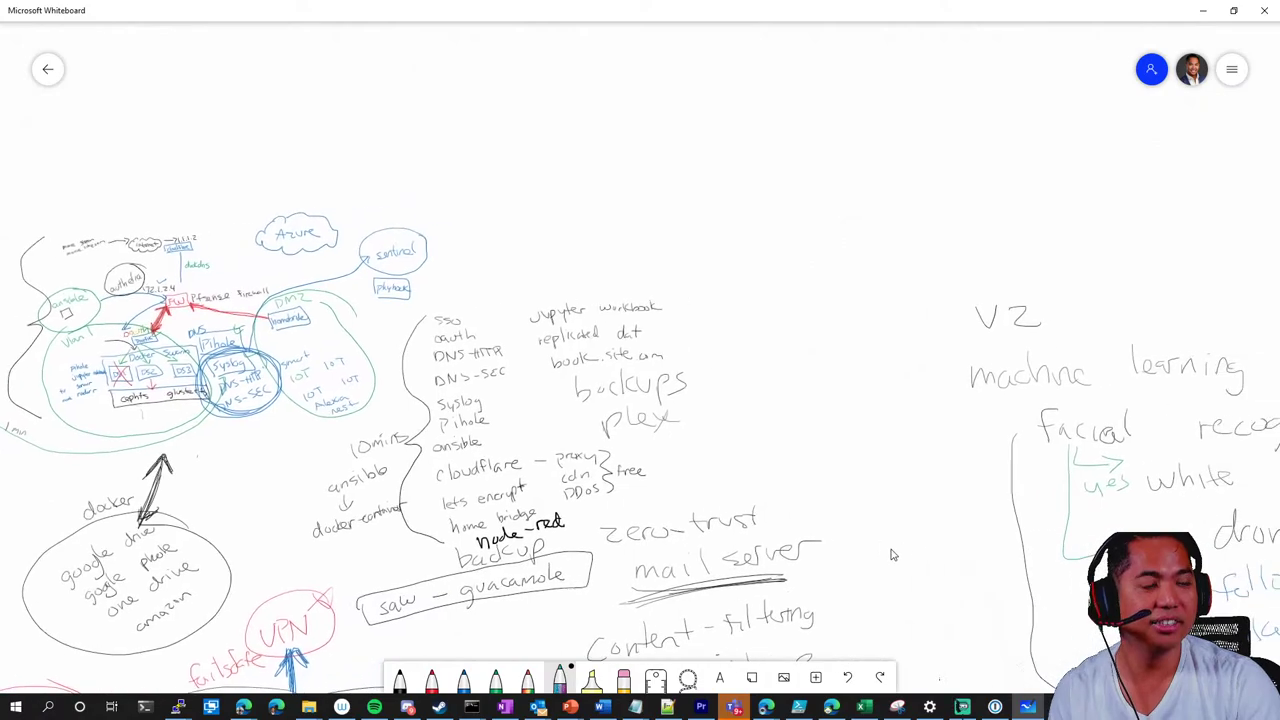
In blue ink, write 'Action Lucid Chart' above the network diagram and underline 'Lucid Chart'
{"action": "left_click", "coordinate": [399, 677]}
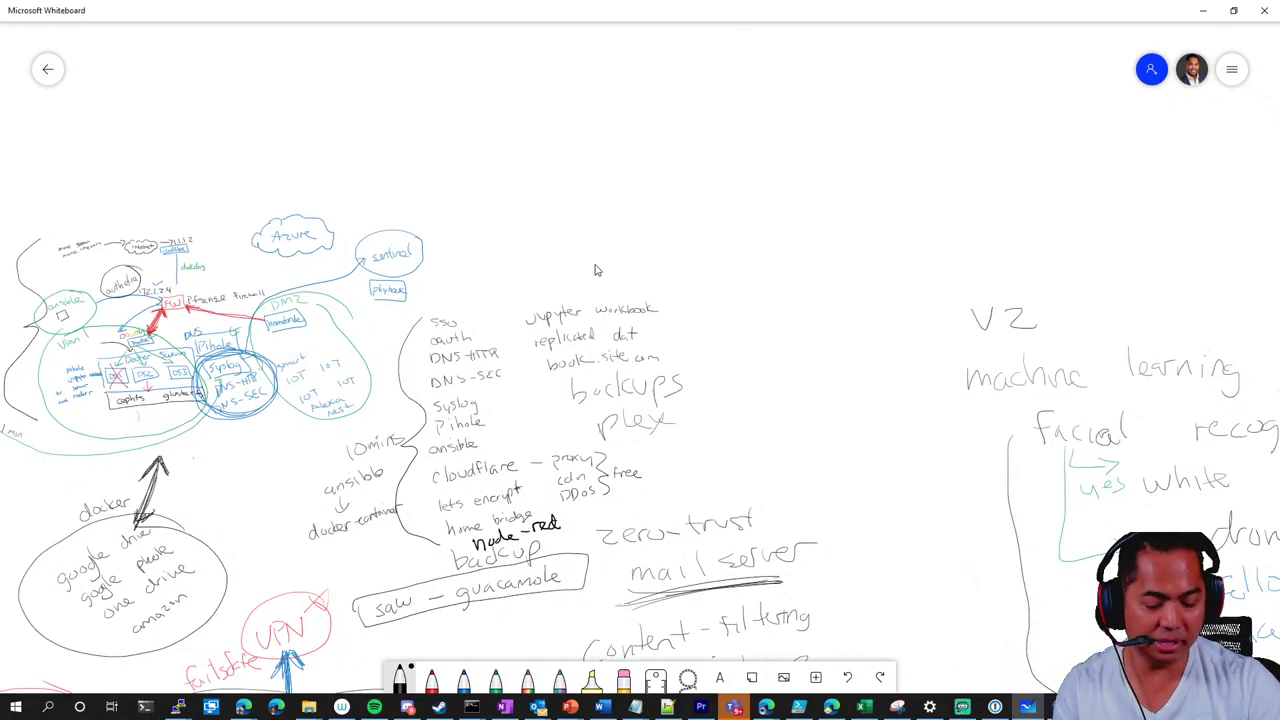
{"action": "left_click", "coordinate": [463, 677]}
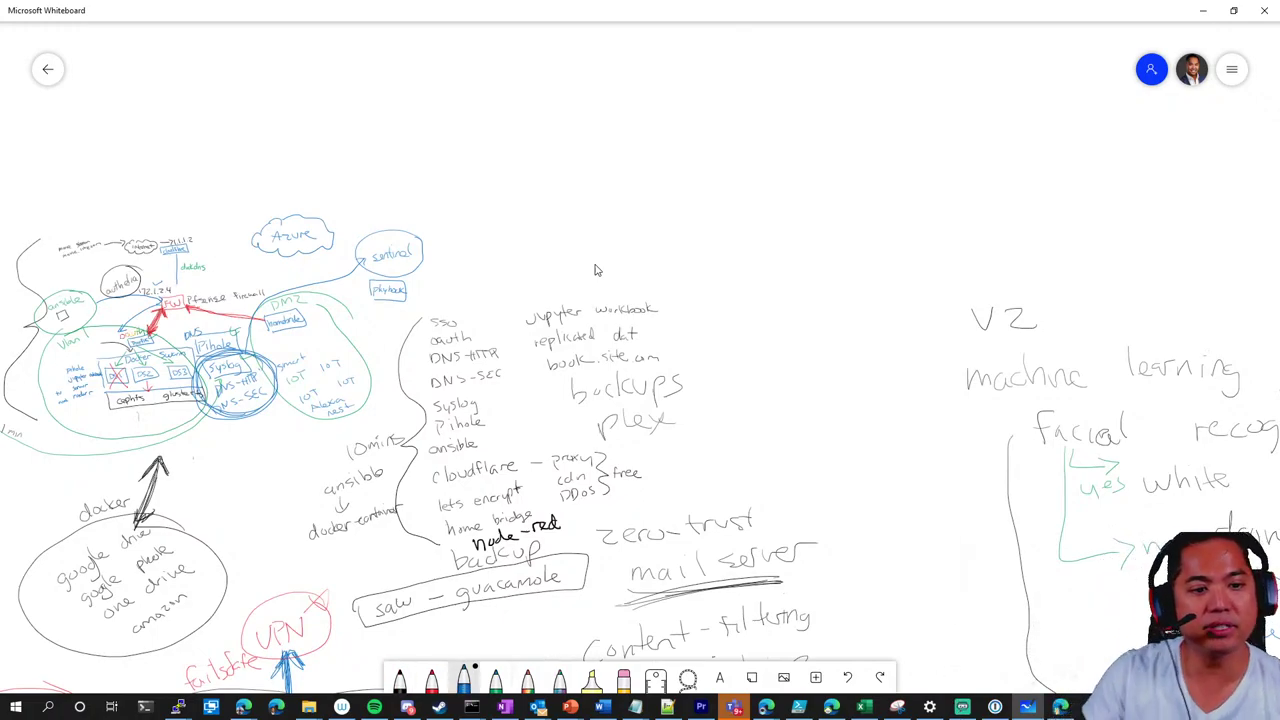
{"action": "mouse_move", "coordinate": [540, 162]}
{"action": "left_mouse_down"}
{"action": "mouse_move", "coordinate": [632, 102]}
{"action": "mouse_move", "coordinate": [681, 90]}
{"action": "left_mouse_up"}
{"action": "left_click_drag", "start_coordinate": [655, 182], "coordinate": [736, 110]}
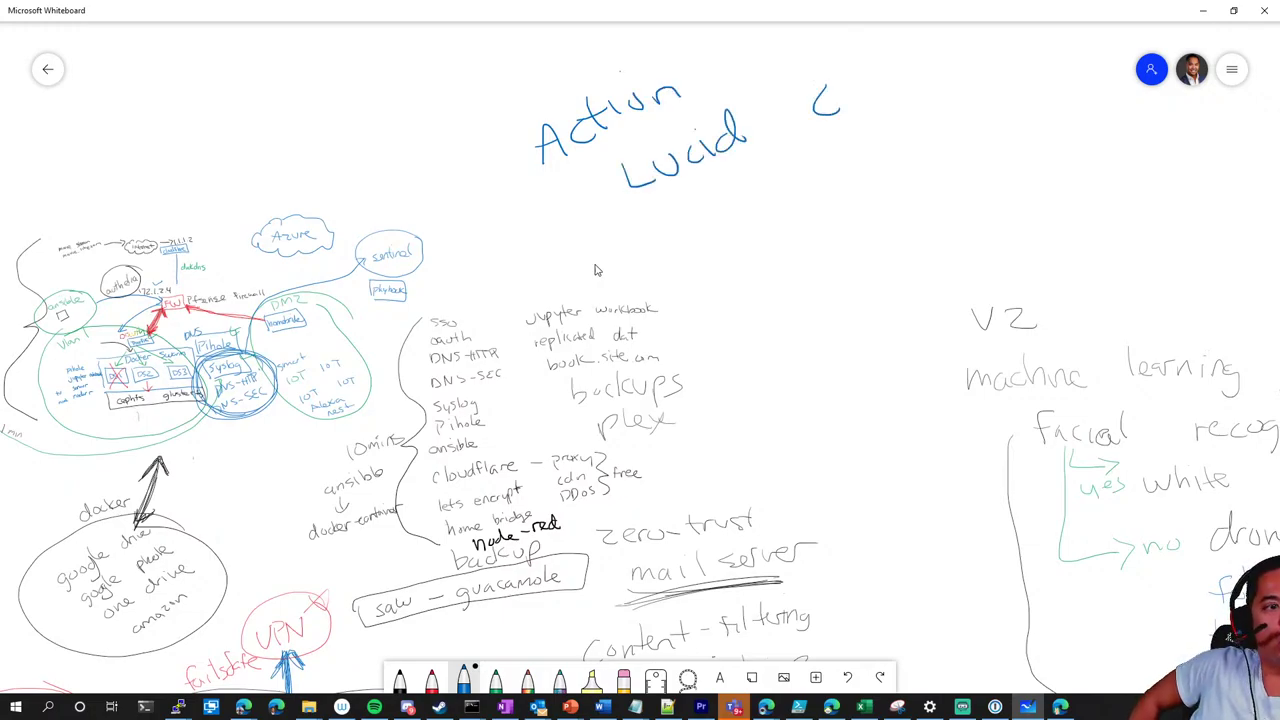
{"action": "left_click_drag", "start_coordinate": [828, 100], "coordinate": [886, 72]}
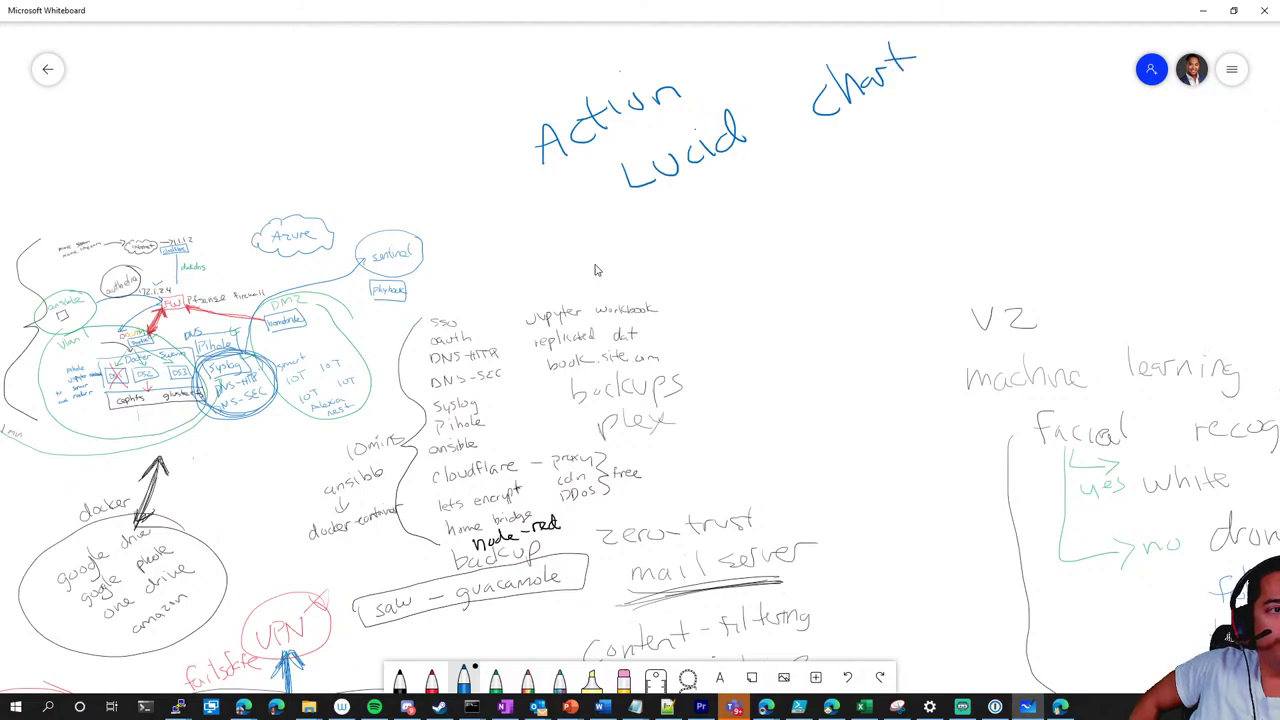
{"action": "left_click_drag", "start_coordinate": [651, 221], "coordinate": [894, 90]}
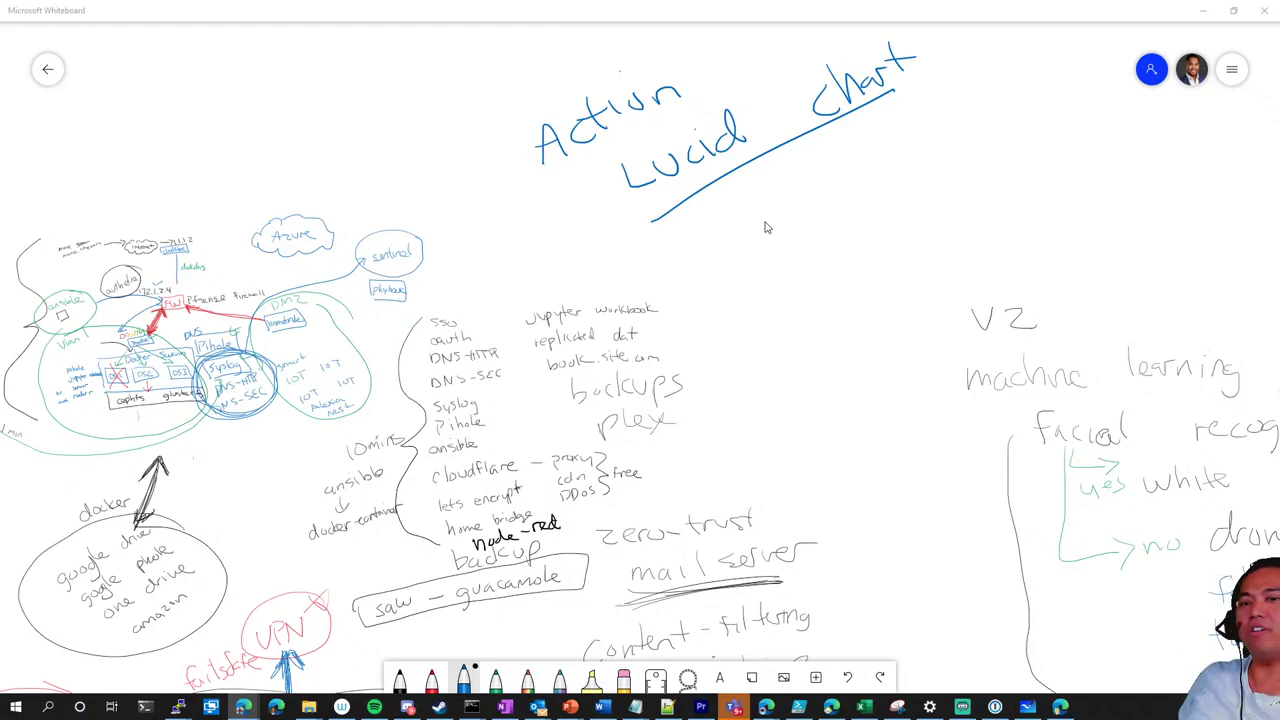
{"action": "scroll", "coordinate": [808, 234], "scroll_direction": "up", "scroll_amount": 3}
{"action": "scroll", "coordinate": [808, 234], "scroll_direction": "left", "scroll_amount": 3}
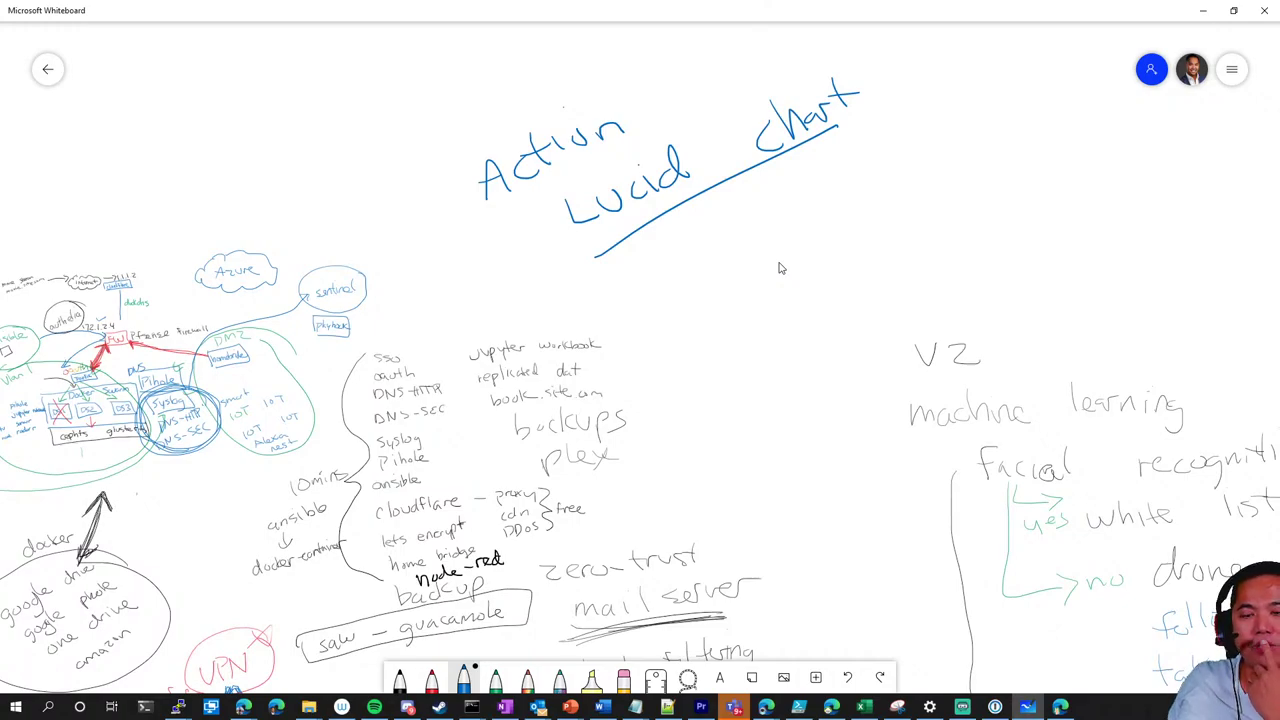
{"action": "scroll", "coordinate": [834, 284], "scroll_direction": "up", "scroll_amount": 5}
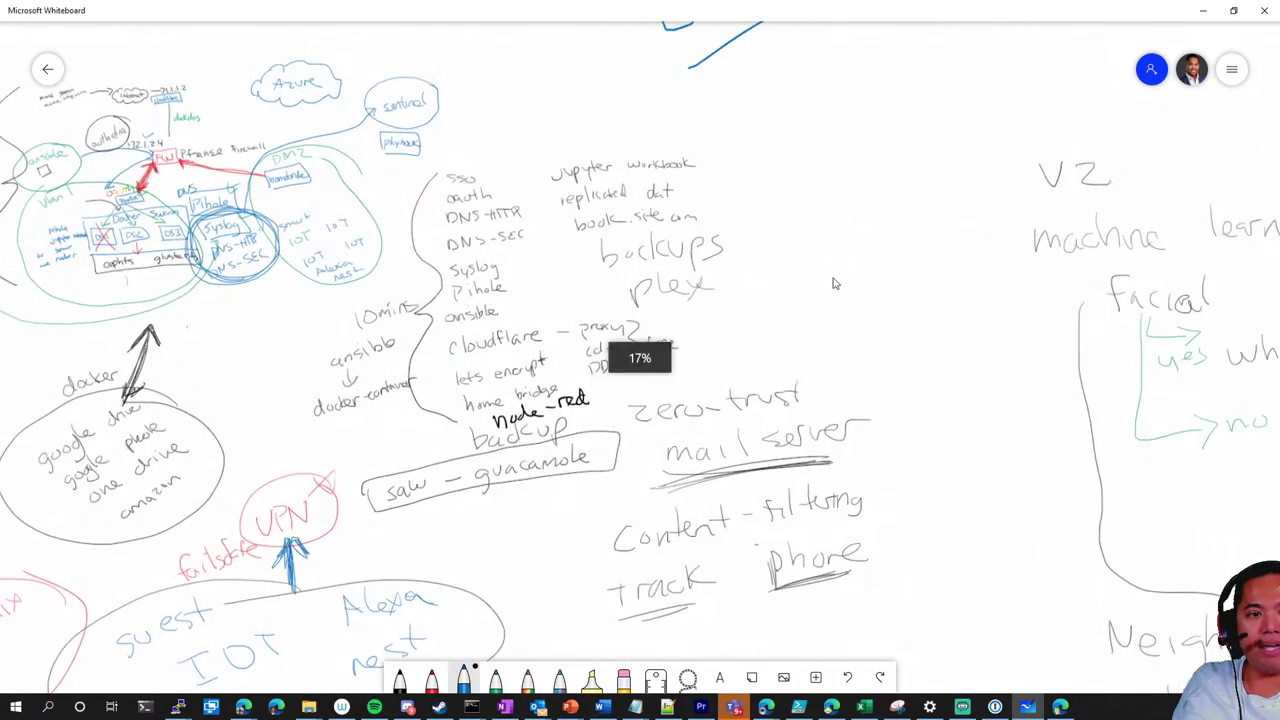
{"action": "scroll", "coordinate": [860, 275], "scroll_direction": "up", "scroll_amount": 4}
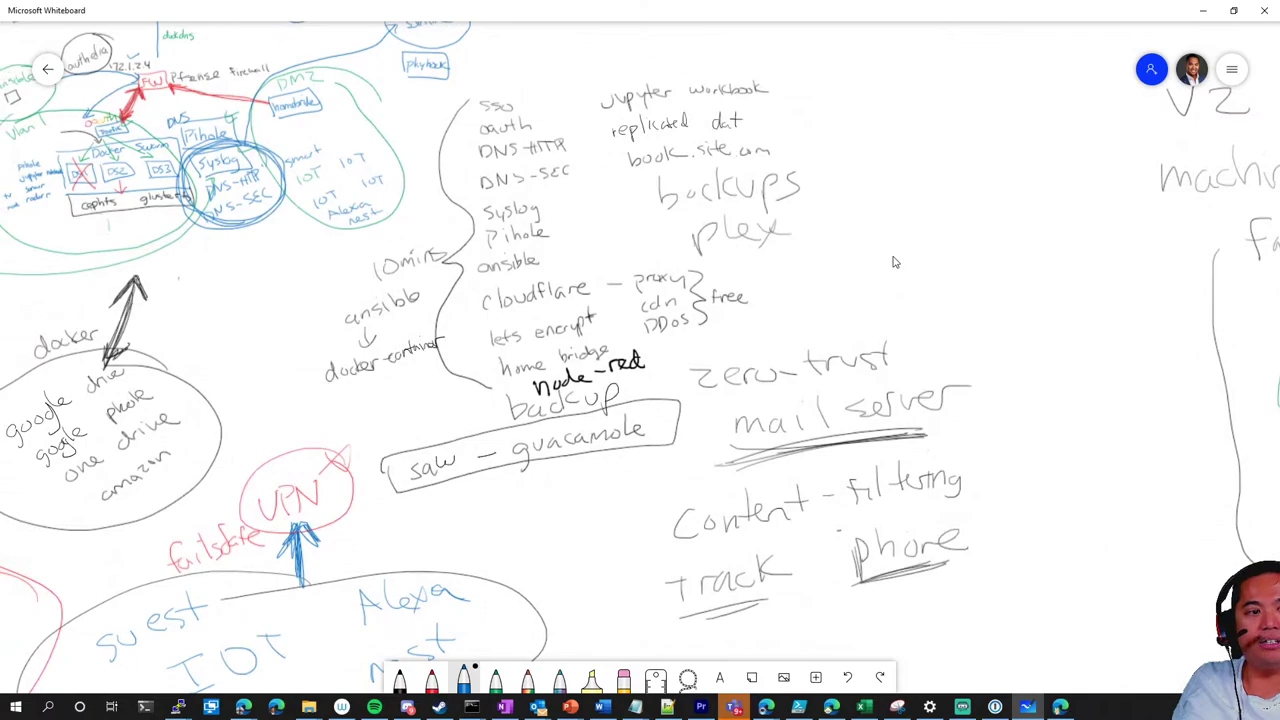
{"action": "scroll", "coordinate": [895, 262], "scroll_direction": "up", "scroll_amount": 3}
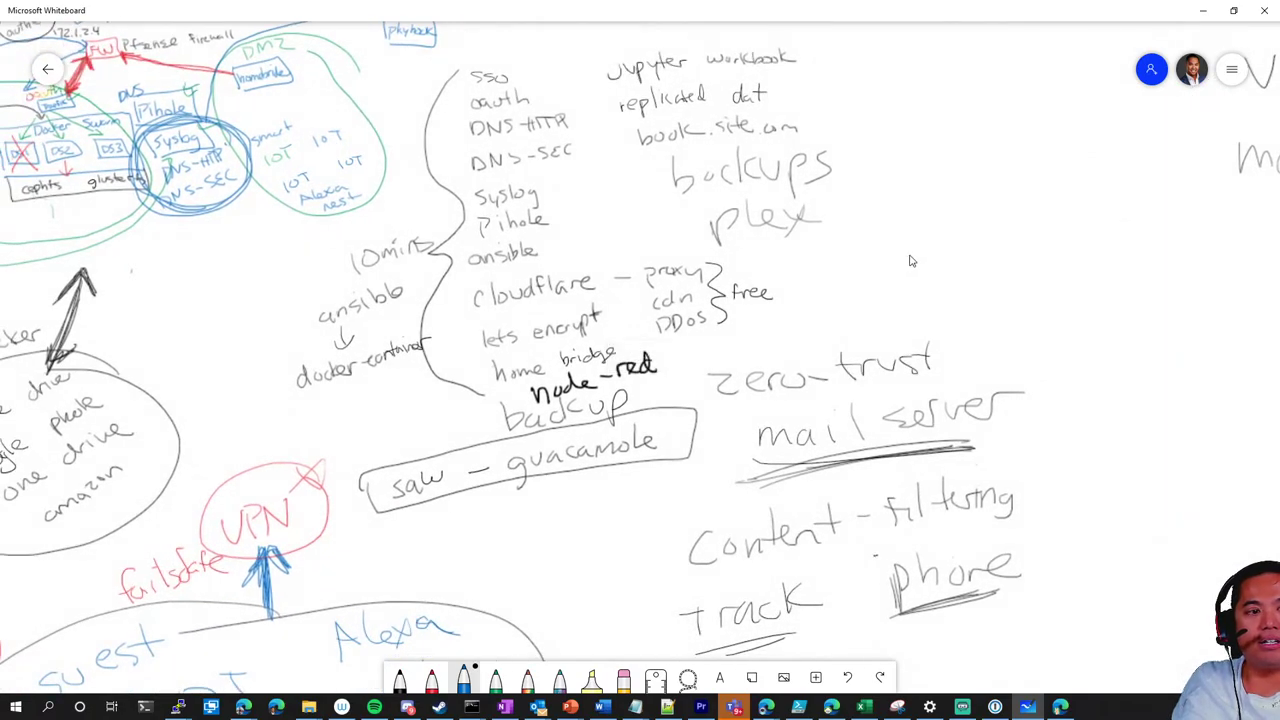
{"action": "scroll", "coordinate": [912, 258], "scroll_direction": "left", "scroll_amount": 2}
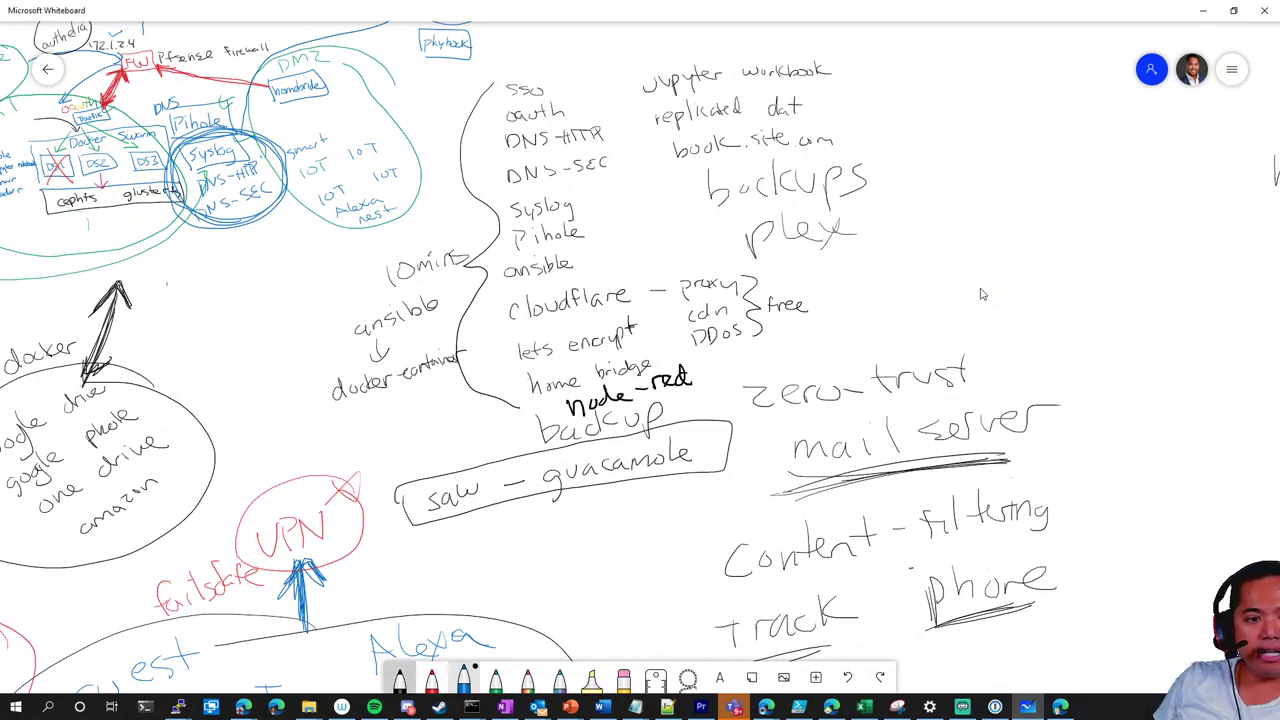
Write 'cephfs' in black ink to the right of the backups notes
{"action": "mouse_move", "coordinate": [908, 246]}
{"action": "left_mouse_down"}
{"action": "mouse_move", "coordinate": [896, 258]}
{"action": "mouse_move", "coordinate": [944, 264]}
{"action": "left_mouse_up"}
{"action": "mouse_move", "coordinate": [944, 226]}
{"action": "left_mouse_down"}
{"action": "mouse_move", "coordinate": [945, 248]}
{"action": "mouse_move", "coordinate": [976, 244]}
{"action": "left_mouse_up"}
{"action": "mouse_move", "coordinate": [996, 202]}
{"action": "left_mouse_down"}
{"action": "mouse_move", "coordinate": [988, 240]}
{"action": "mouse_move", "coordinate": [1004, 238]}
{"action": "left_mouse_up"}
Write 'glusterfs' beneath 'cephfs', then pan to the Azure and Sentinel sketches
{"action": "mouse_move", "coordinate": [914, 302]}
{"action": "left_mouse_down"}
{"action": "mouse_move", "coordinate": [916, 336]}
{"action": "mouse_move", "coordinate": [928, 300]}
{"action": "left_mouse_up"}
{"action": "left_click_drag", "start_coordinate": [938, 282], "coordinate": [952, 296]}
{"action": "mouse_move", "coordinate": [974, 268]}
{"action": "left_mouse_down"}
{"action": "mouse_move", "coordinate": [980, 290]}
{"action": "mouse_move", "coordinate": [990, 272]}
{"action": "left_mouse_up"}
{"action": "left_click_drag", "start_coordinate": [996, 272], "coordinate": [1012, 264]}
{"action": "mouse_move", "coordinate": [1016, 276]}
{"action": "left_mouse_down"}
{"action": "mouse_move", "coordinate": [1050, 248]}
{"action": "mouse_move", "coordinate": [1036, 270]}
{"action": "mouse_move", "coordinate": [1056, 258]}
{"action": "left_mouse_up"}
{"action": "left_click_drag", "start_coordinate": [1080, 242], "coordinate": [1068, 270]}
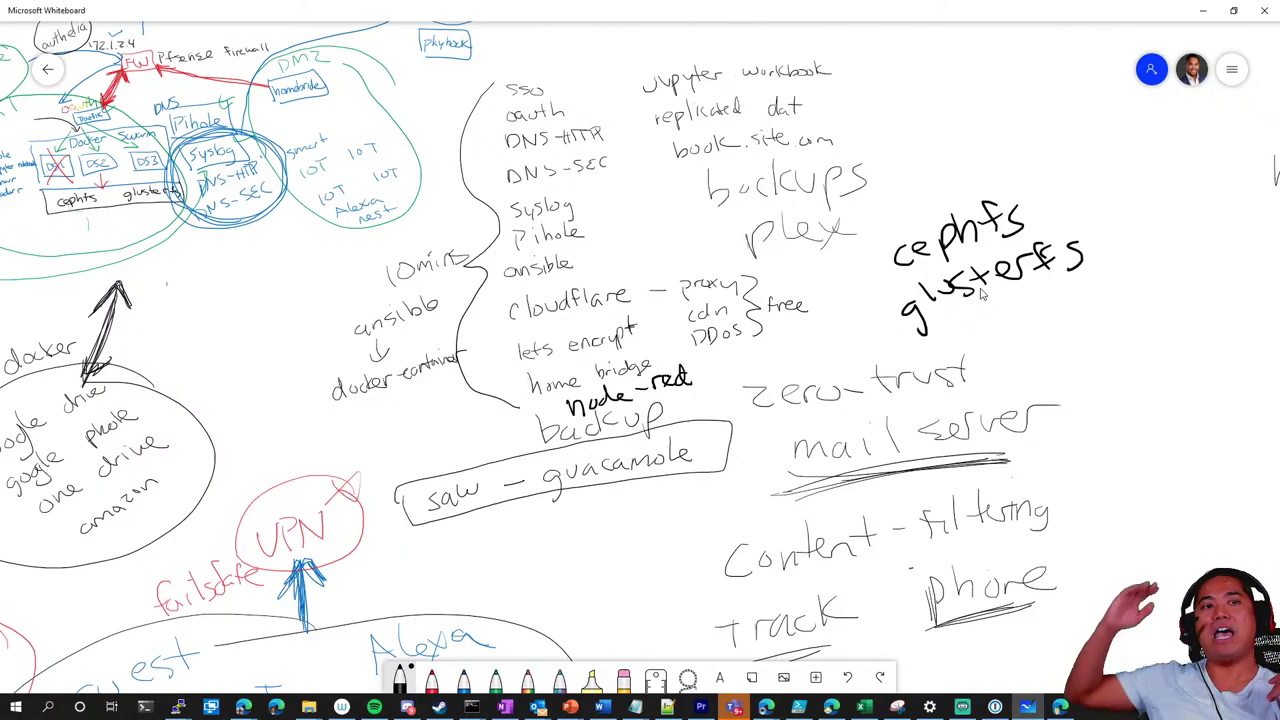
{"action": "left_click_drag", "start_coordinate": [686, 183], "coordinate": [710, 278]}
{"action": "scroll", "coordinate": [710, 278], "scroll_direction": "up", "scroll_amount": 2}
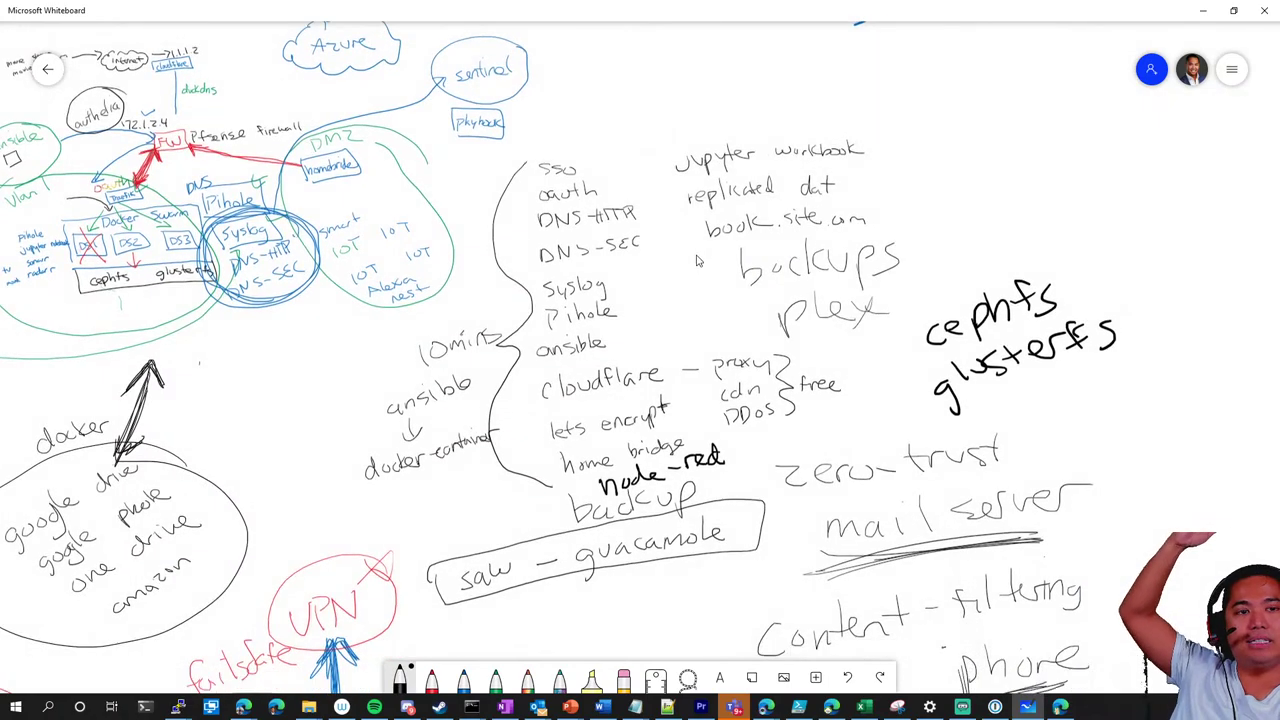
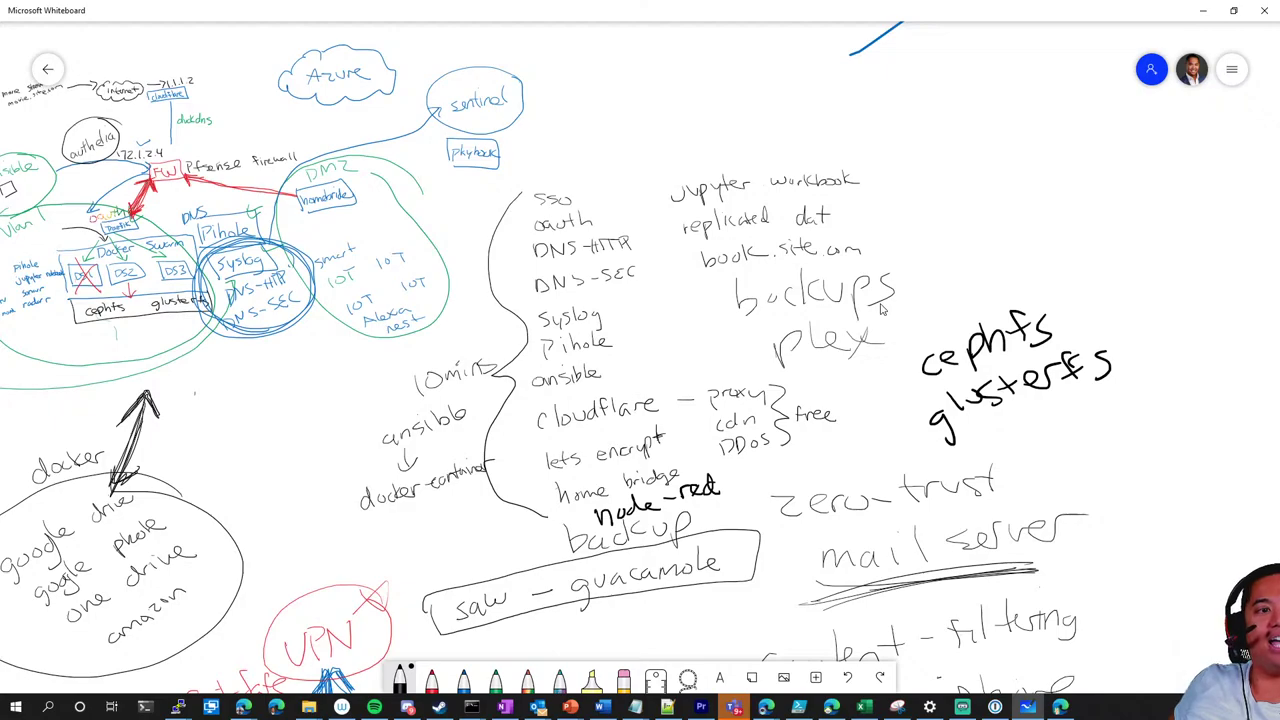
Handwrite WAF above the SSO list and draw an arrow down to sso
{"action": "mouse_move", "coordinate": [580, 148]}
{"action": "left_mouse_down"}
{"action": "mouse_move", "coordinate": [604, 158]}
{"action": "mouse_move", "coordinate": [609, 138]}
{"action": "left_mouse_up"}
{"action": "left_click_drag", "start_coordinate": [618, 134], "coordinate": [616, 160]}
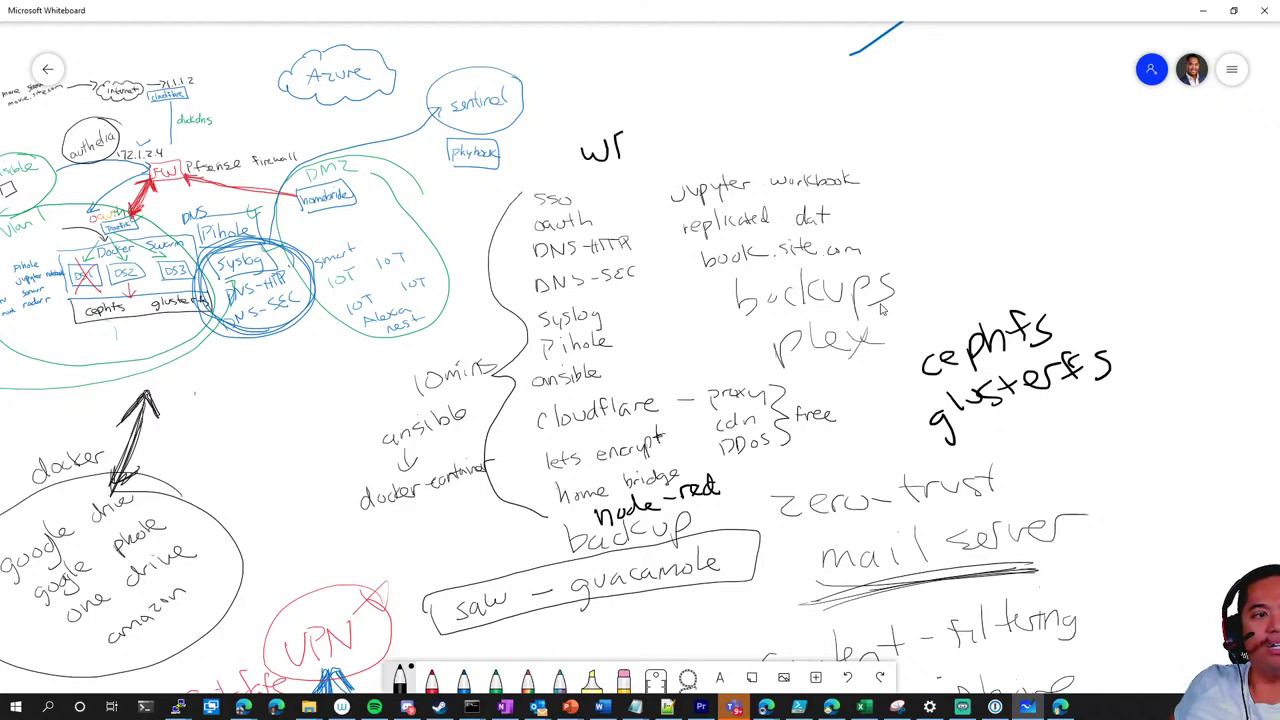
{"action": "mouse_move", "coordinate": [620, 137]}
{"action": "left_mouse_down"}
{"action": "mouse_move", "coordinate": [630, 160]}
{"action": "mouse_move", "coordinate": [650, 126]}
{"action": "left_mouse_up"}
{"action": "mouse_move", "coordinate": [630, 139]}
{"action": "left_mouse_down"}
{"action": "mouse_move", "coordinate": [653, 136]}
{"action": "mouse_move", "coordinate": [652, 97]}
{"action": "mouse_move", "coordinate": [684, 96]}
{"action": "left_mouse_up"}
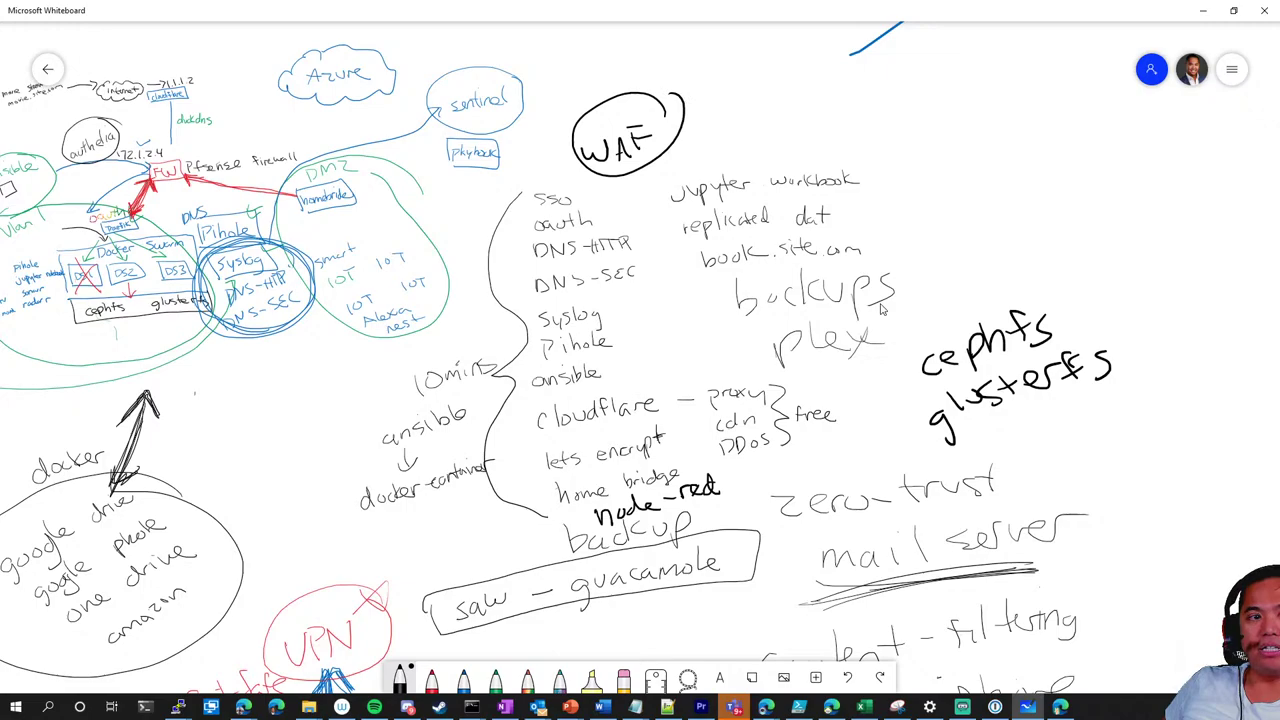
{"action": "mouse_move", "coordinate": [623, 177]}
{"action": "left_mouse_down"}
{"action": "mouse_move", "coordinate": [610, 209]}
{"action": "mouse_move", "coordinate": [626, 206]}
{"action": "left_mouse_up"}
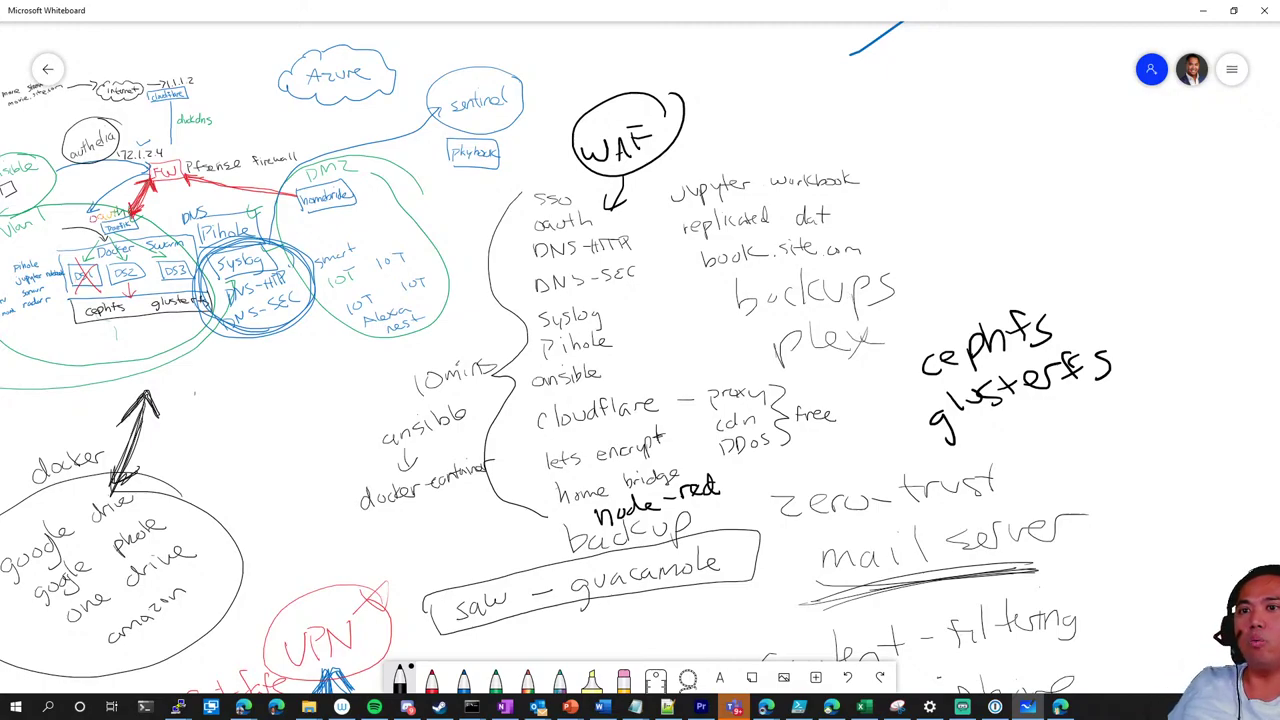
Write 'azure sentinel' above cephfs
{"action": "left_click", "coordinate": [243, 706]}
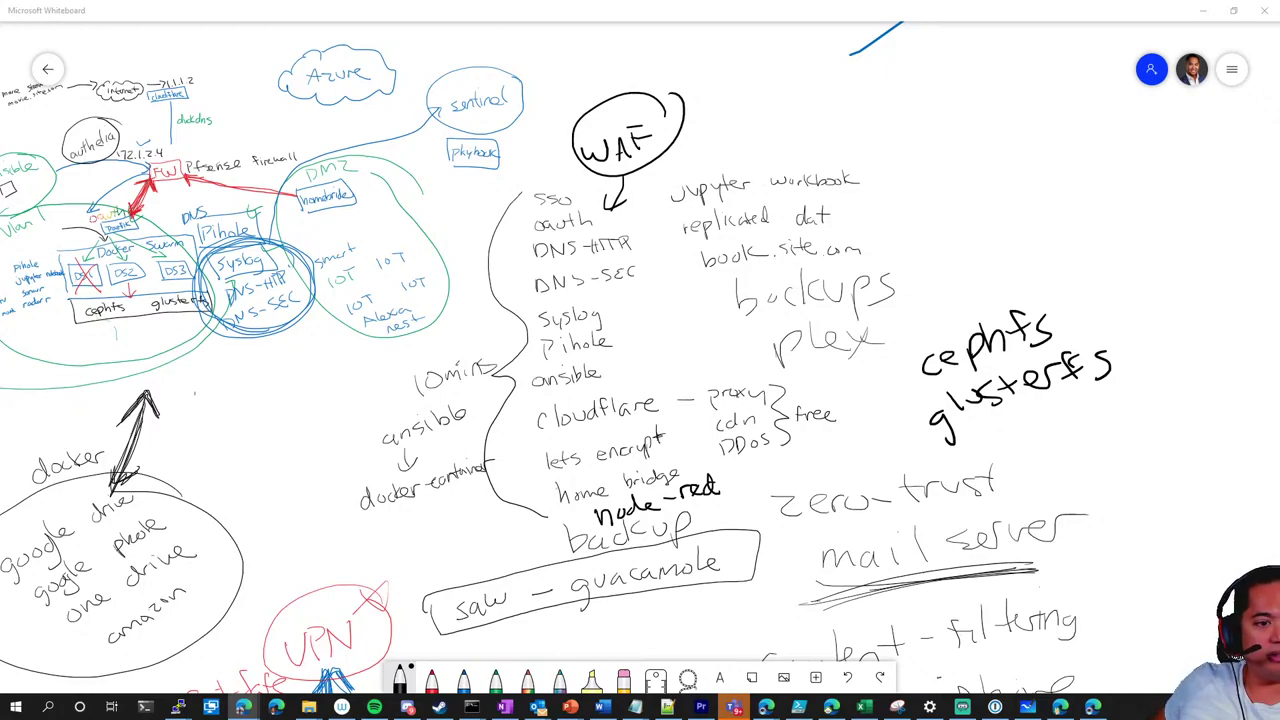
{"action": "mouse_move", "coordinate": [958, 286]}
{"action": "left_mouse_down"}
{"action": "mouse_move", "coordinate": [950, 297]}
{"action": "mouse_move", "coordinate": [1058, 254]}
{"action": "mouse_move", "coordinate": [1096, 254]}
{"action": "mouse_move", "coordinate": [1116, 228]}
{"action": "mouse_move", "coordinate": [1159, 232]}
{"action": "left_mouse_up"}
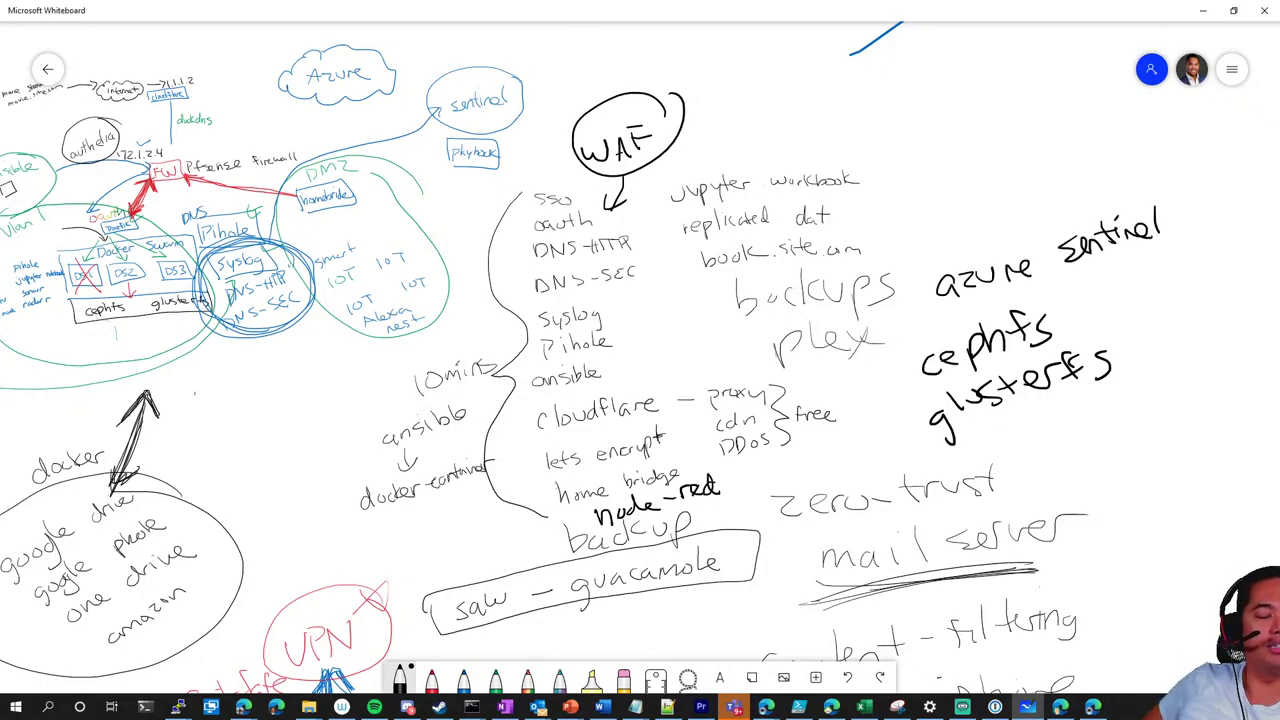
Bring the unraid1-ds1 terminal forward, maximize it, and stop the running packet capture
{"action": "mouse_move", "coordinate": [178, 706]}
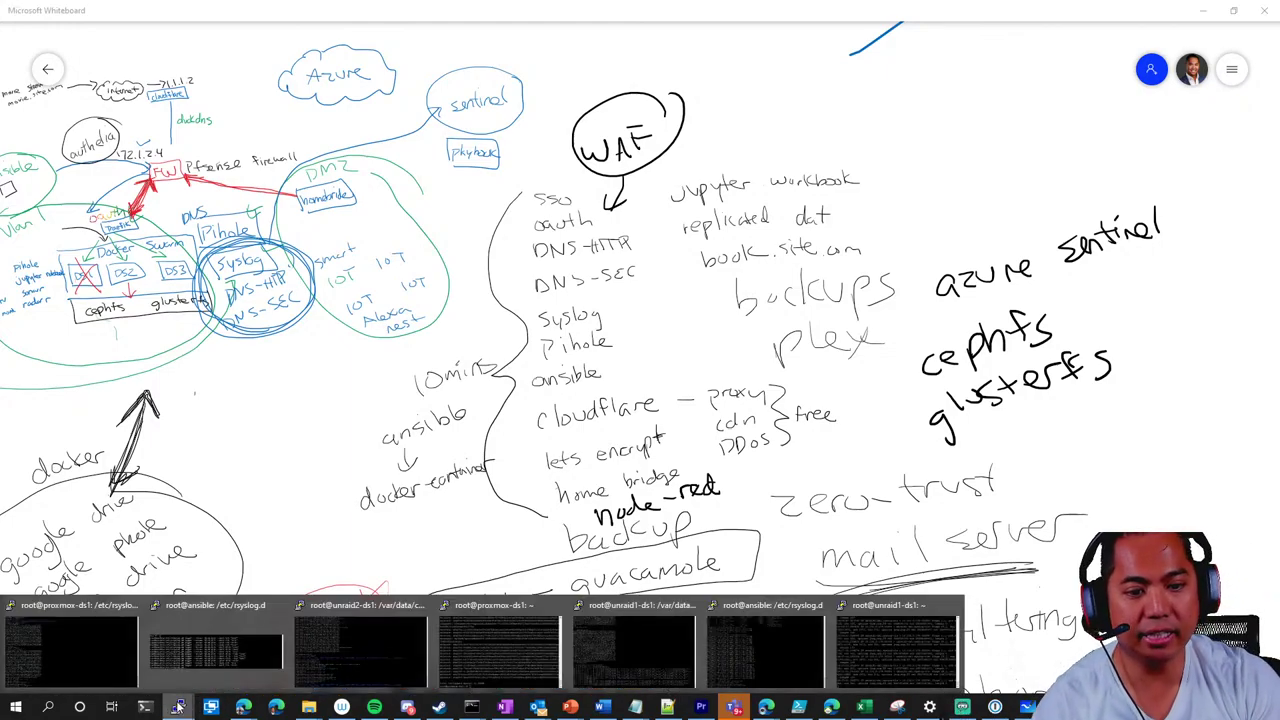
{"action": "left_click", "coordinate": [350, 648]}
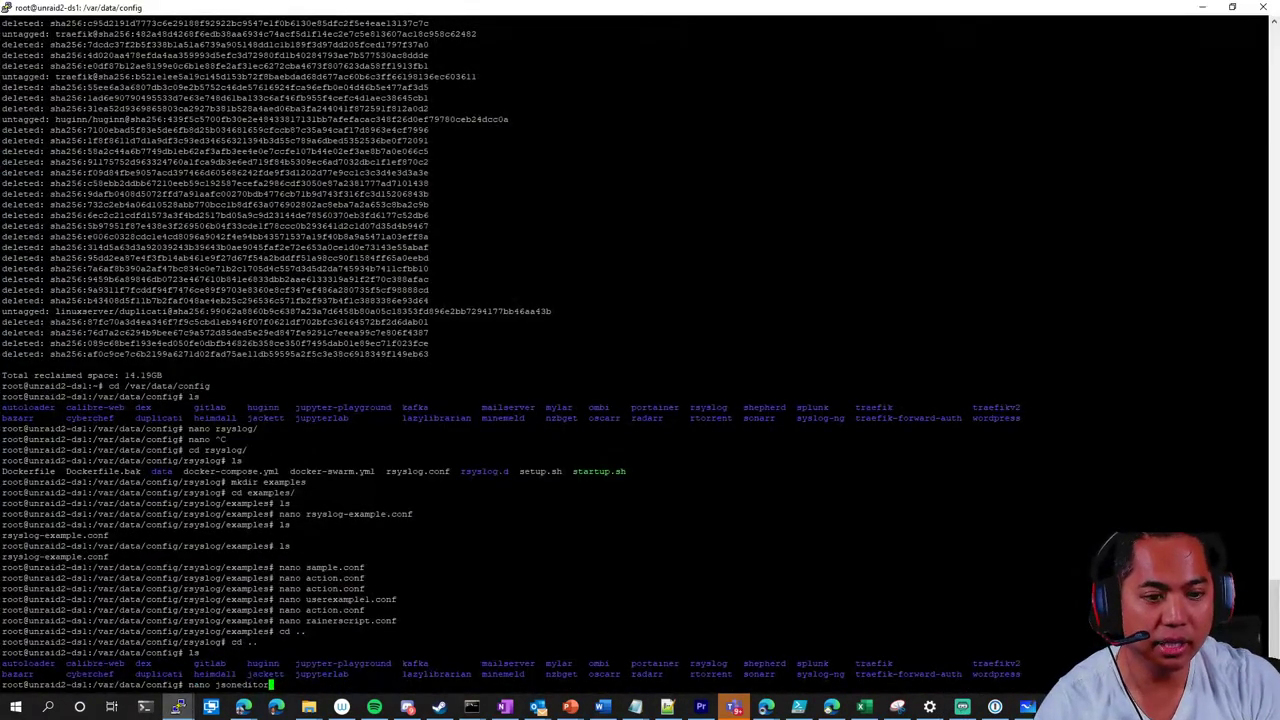
{"action": "mouse_move", "coordinate": [178, 706]}
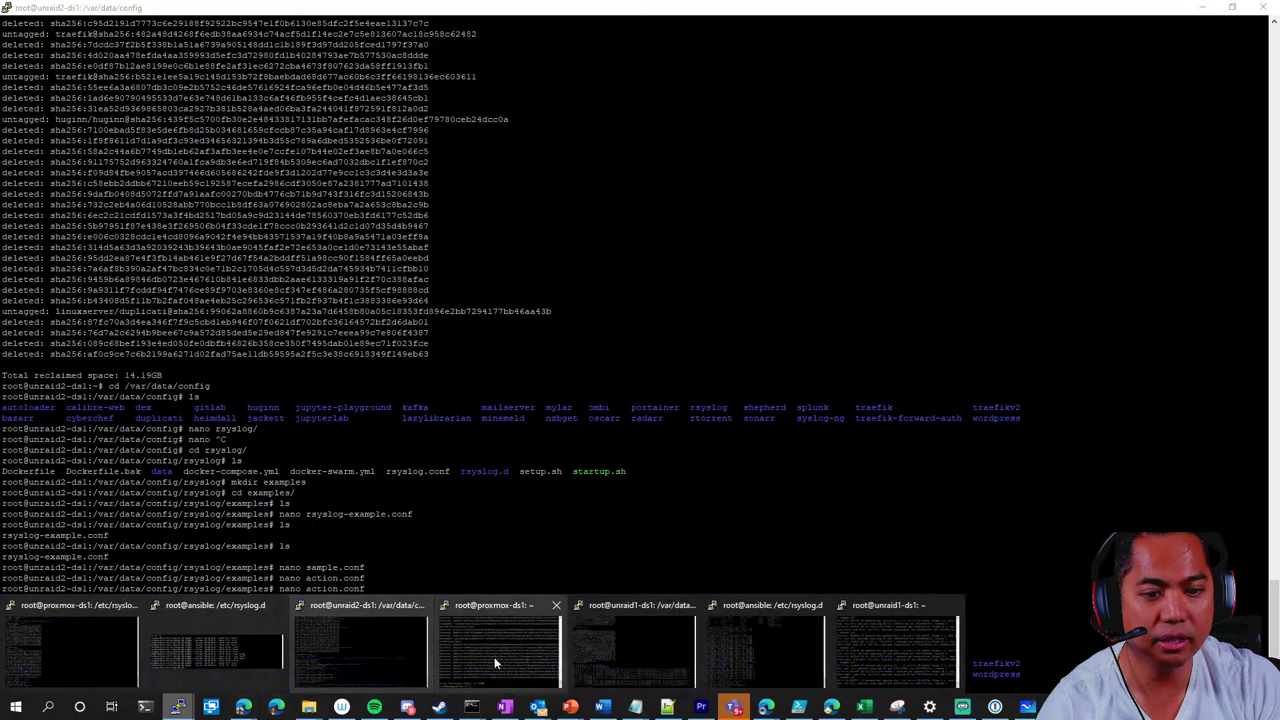
{"action": "left_click", "coordinate": [898, 650]}
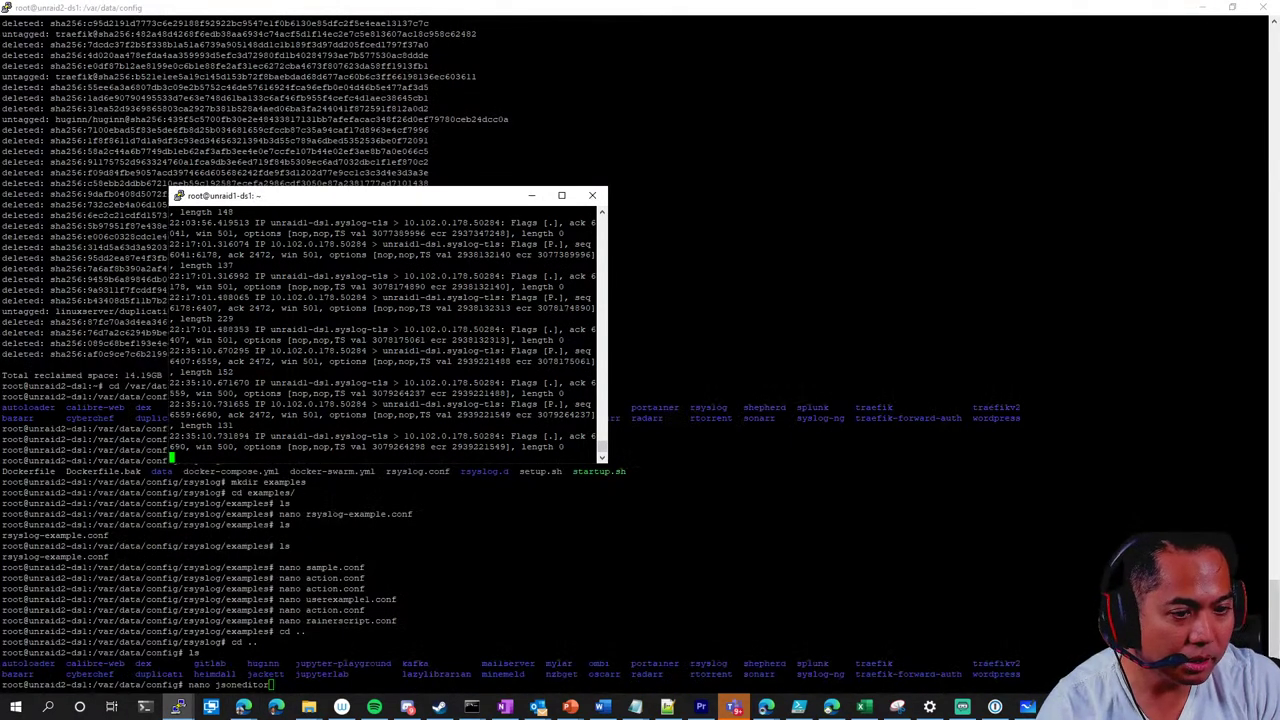
{"action": "double_click", "coordinate": [454, 198]}
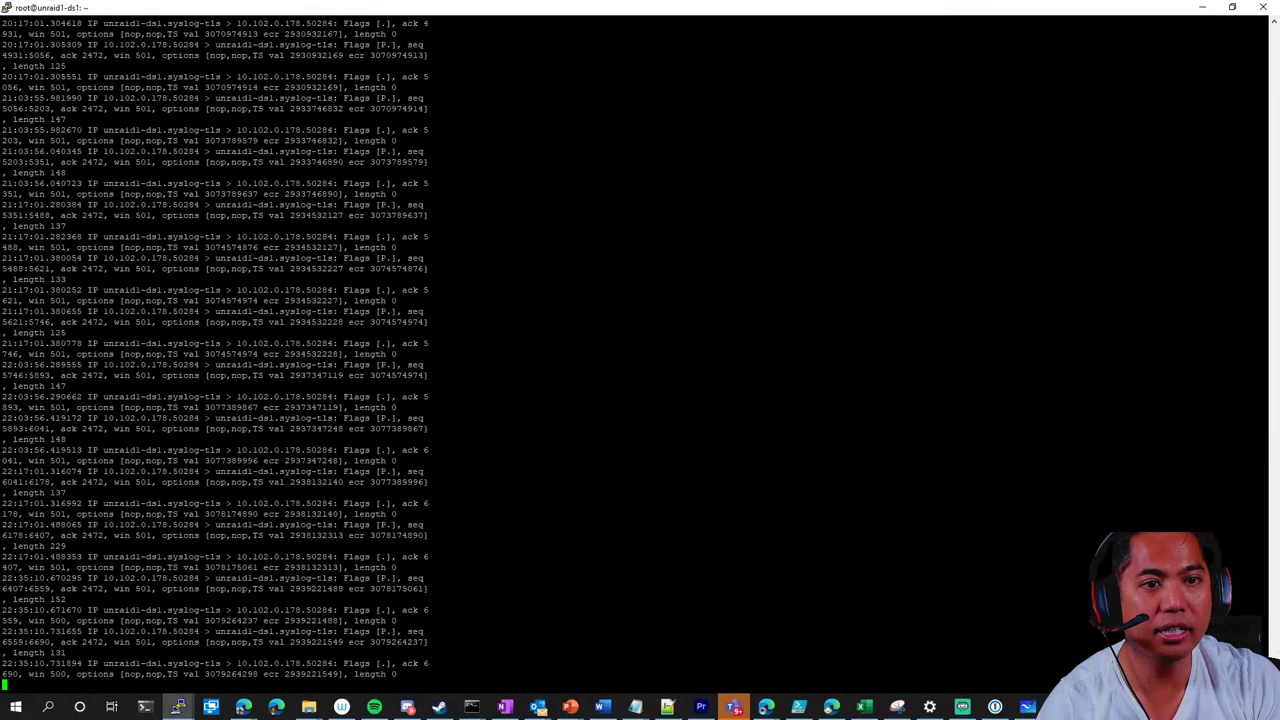
{"action": "key", "text": "ctrl+c"}
List /etc/rsyslog.d and view 20-ufw.conf in nano, closing it unchanged
{"action": "type", "text": "cd /etc/rsyslog.d"}
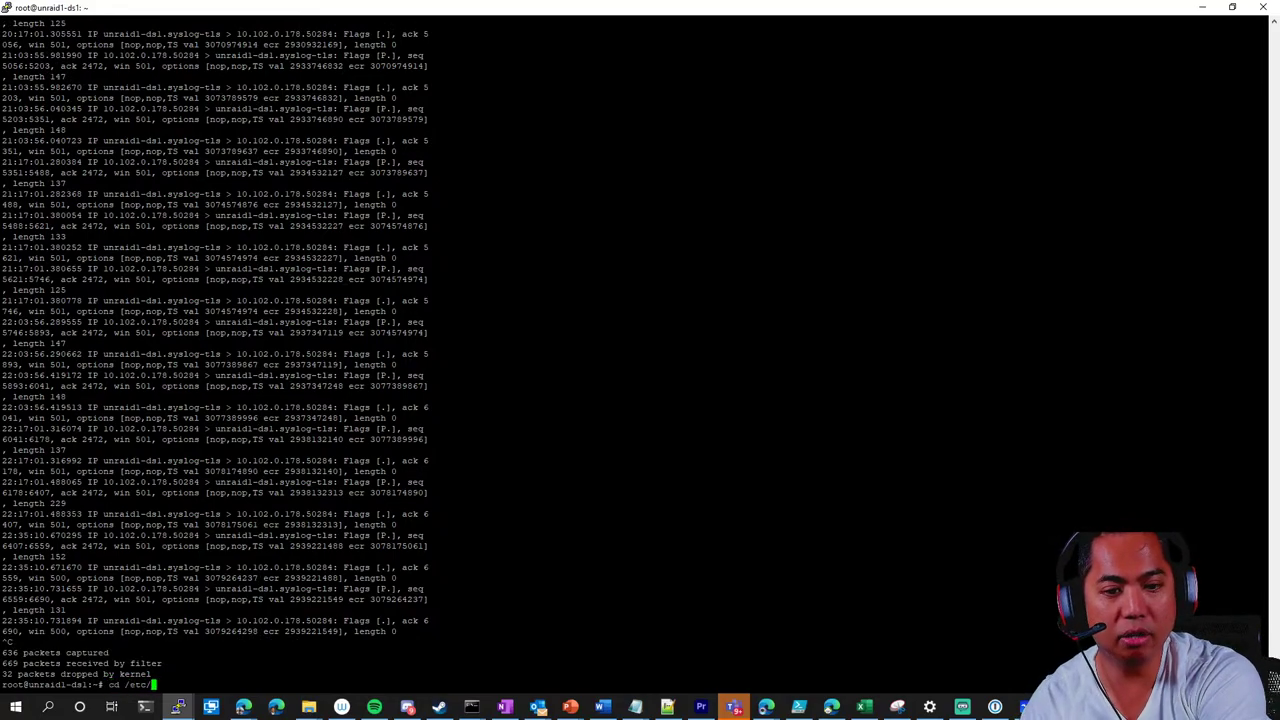
{"action": "key", "text": "Return"}
{"action": "type", "text": "ls"}
{"action": "key", "text": "Return"}
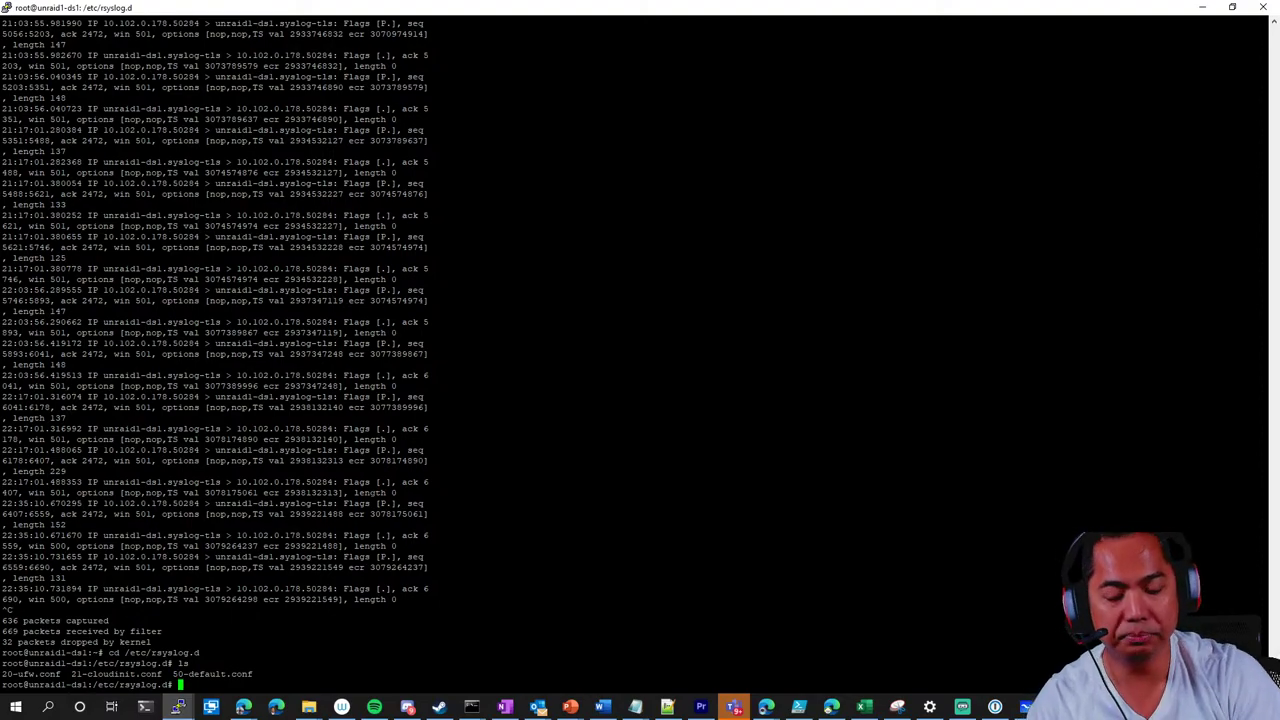
{"action": "type", "text": "nano 20"}
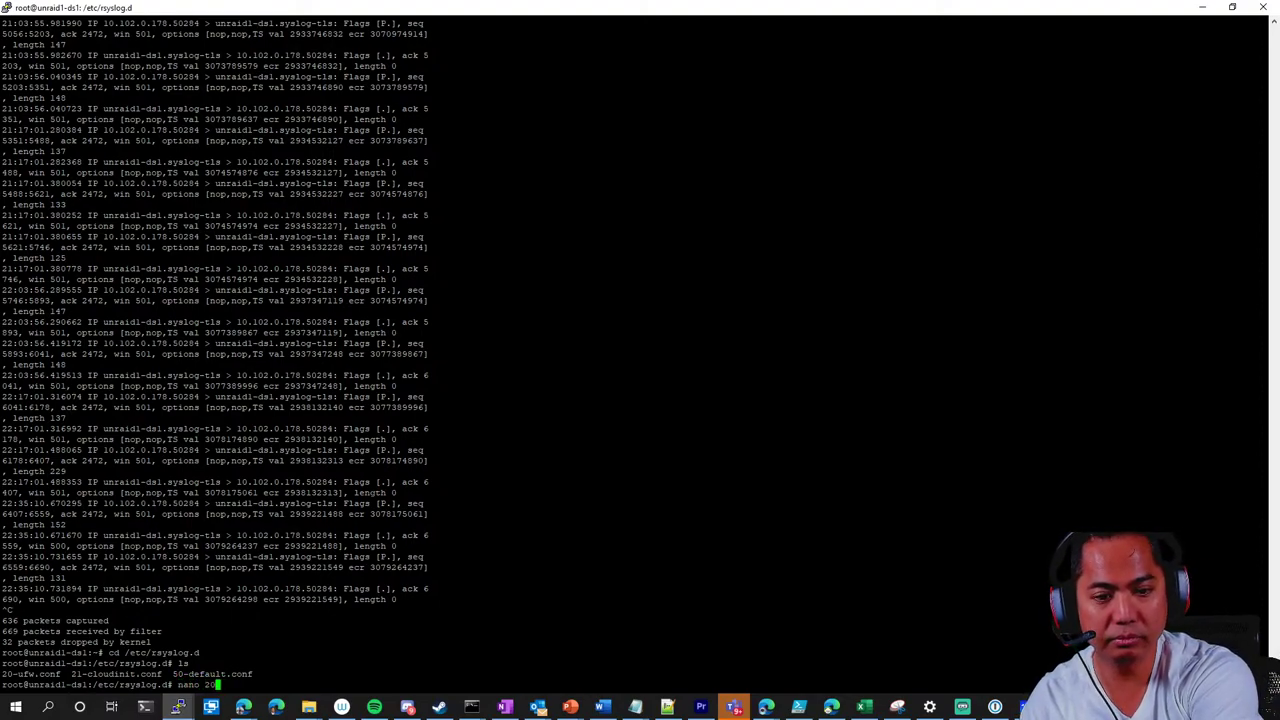
{"action": "key", "text": "Tab"}
{"action": "key", "text": "Return"}
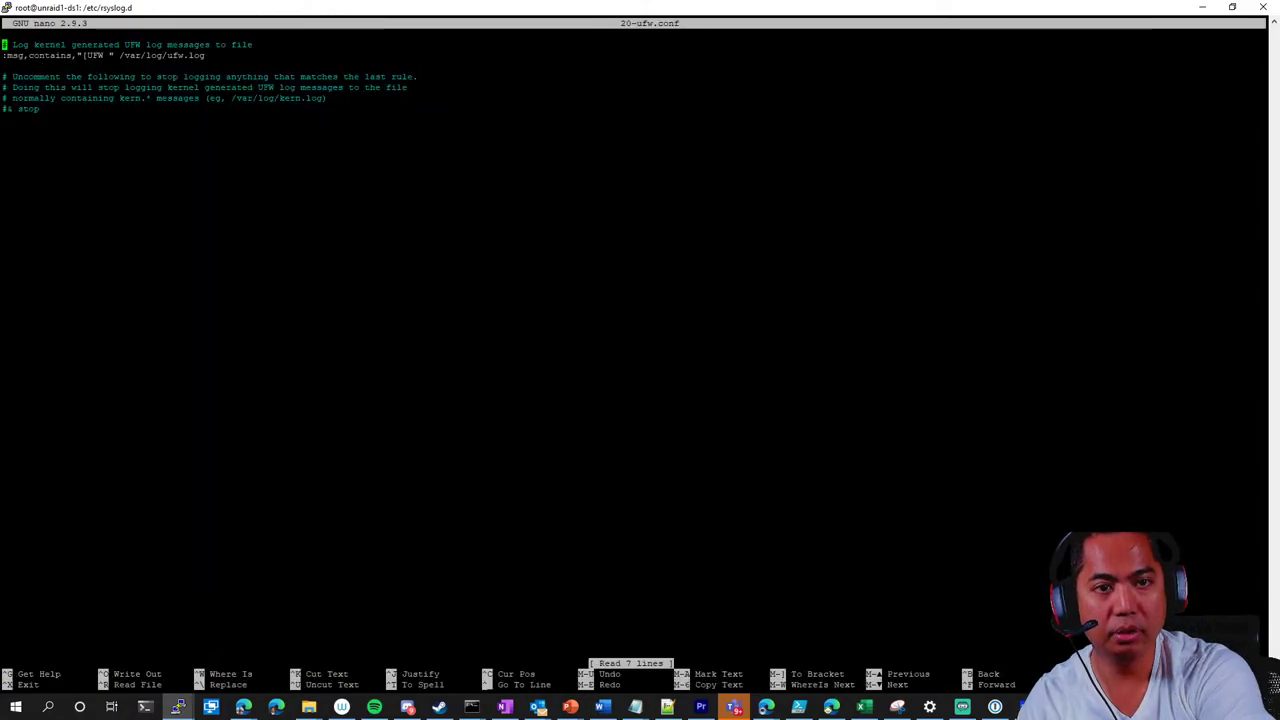
{"action": "key", "text": "ctrl+x"}
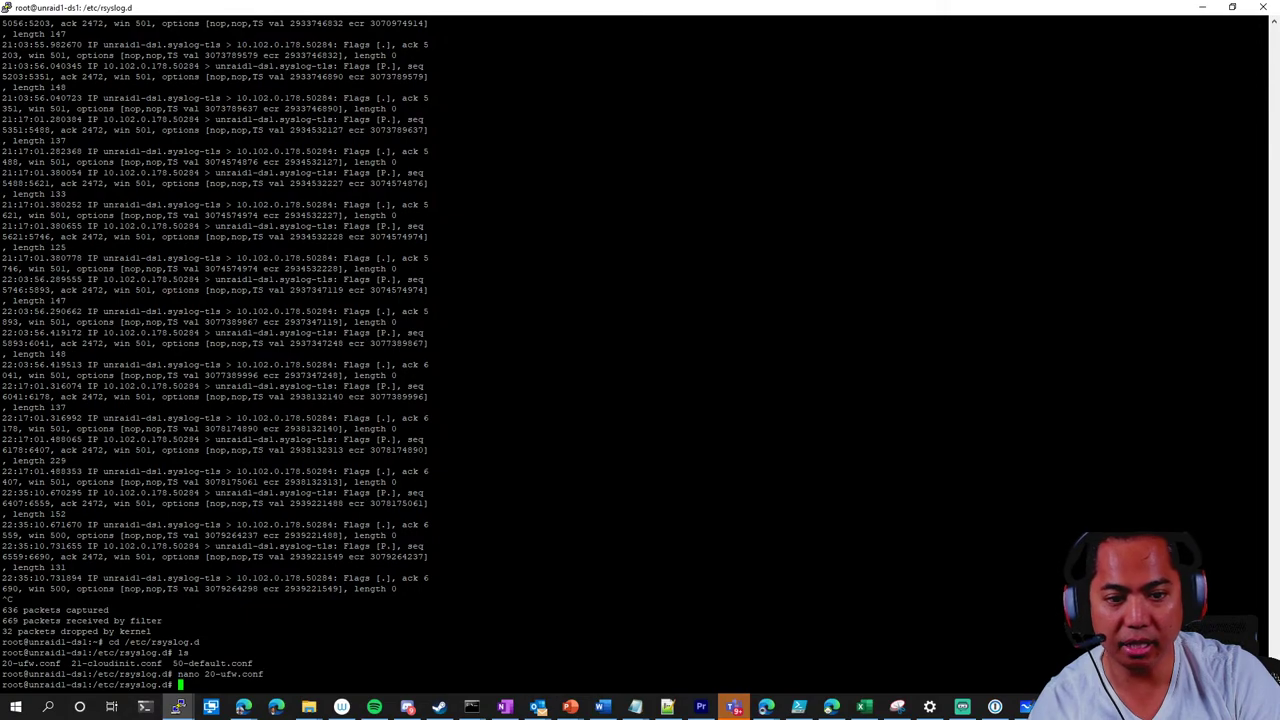
{"action": "key", "text": "alt+Tab"}
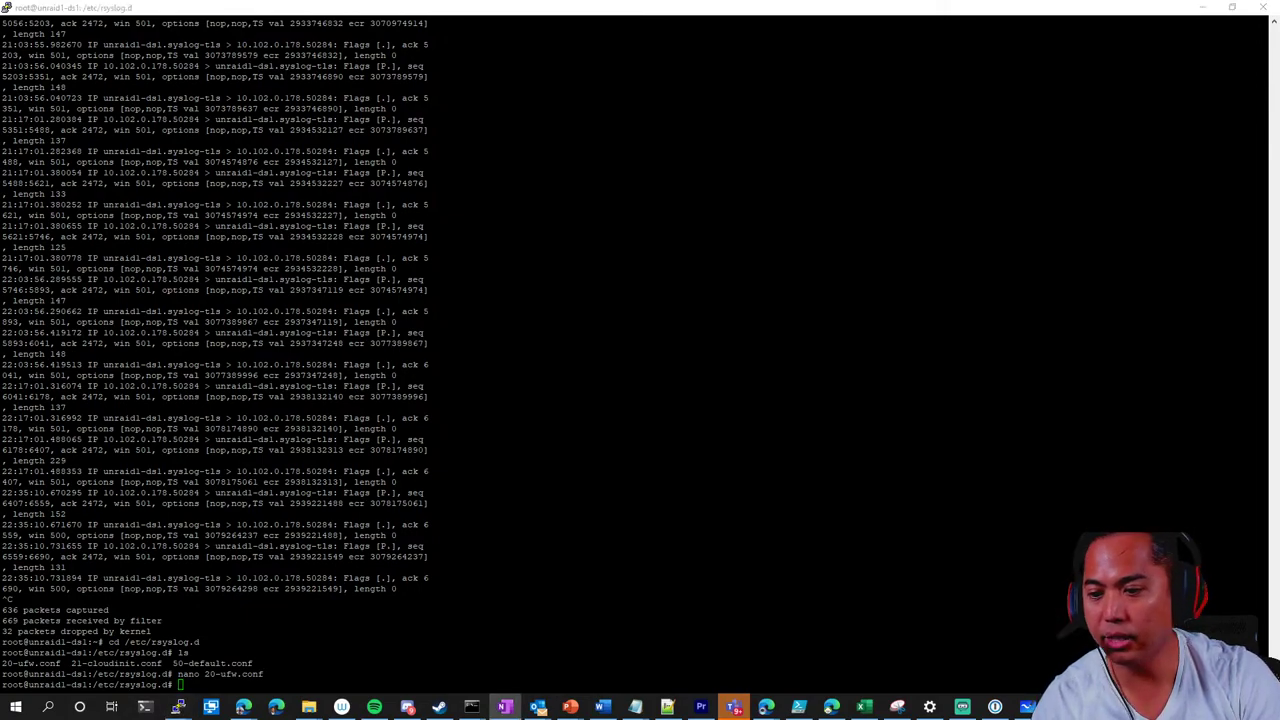
Find the syslog 'docker exec' command in history and rerun it
{"action": "left_click", "coordinate": [673, 438]}
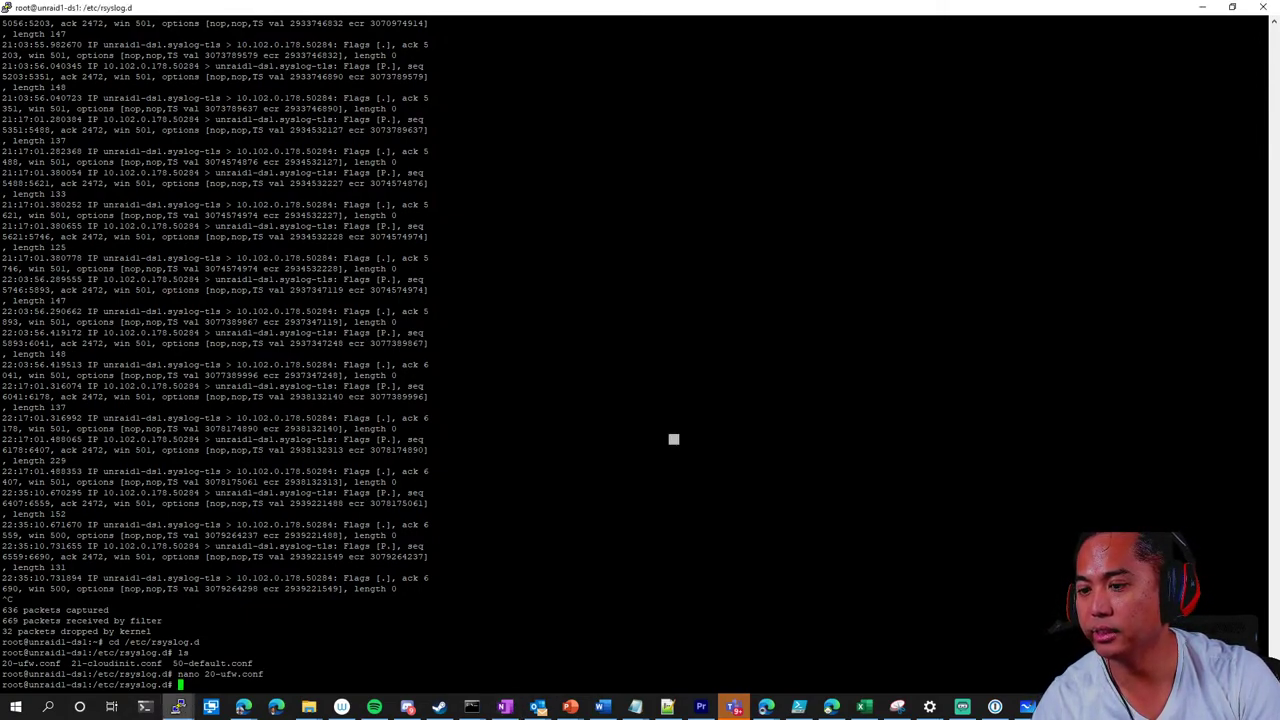
{"action": "type", "text": "history | "}
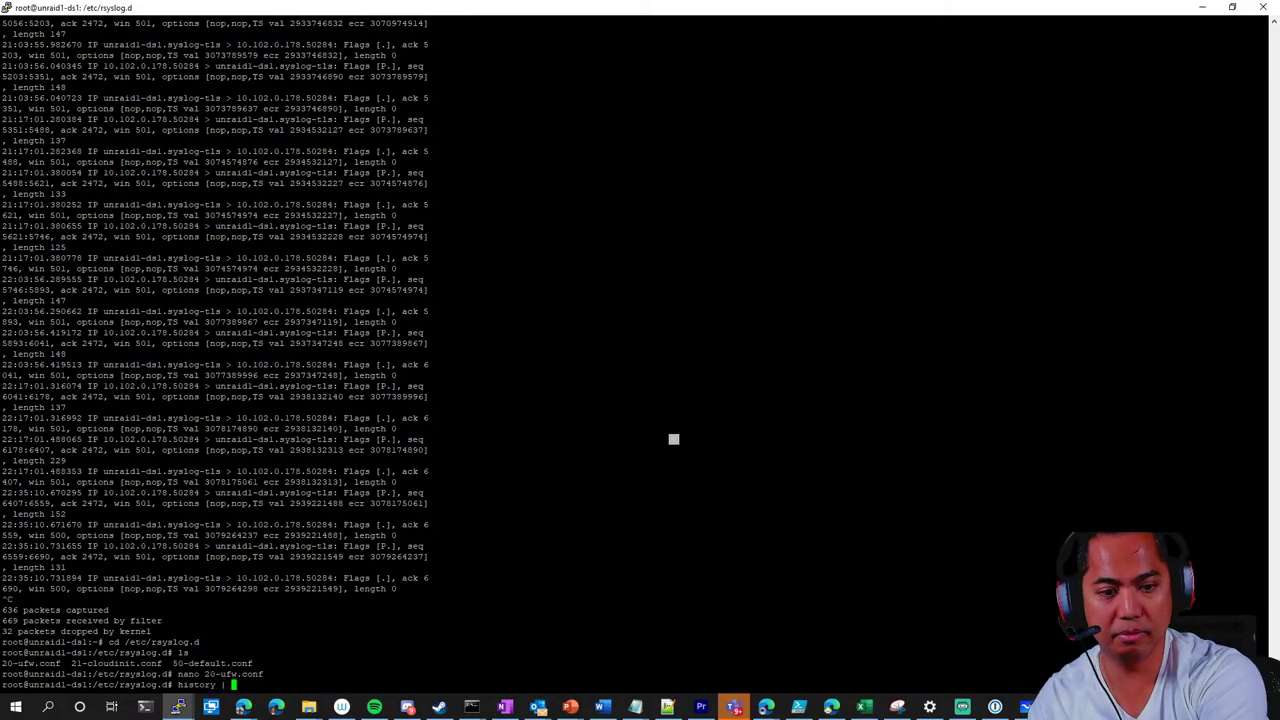
{"action": "type", "text": "grep \"docker"}
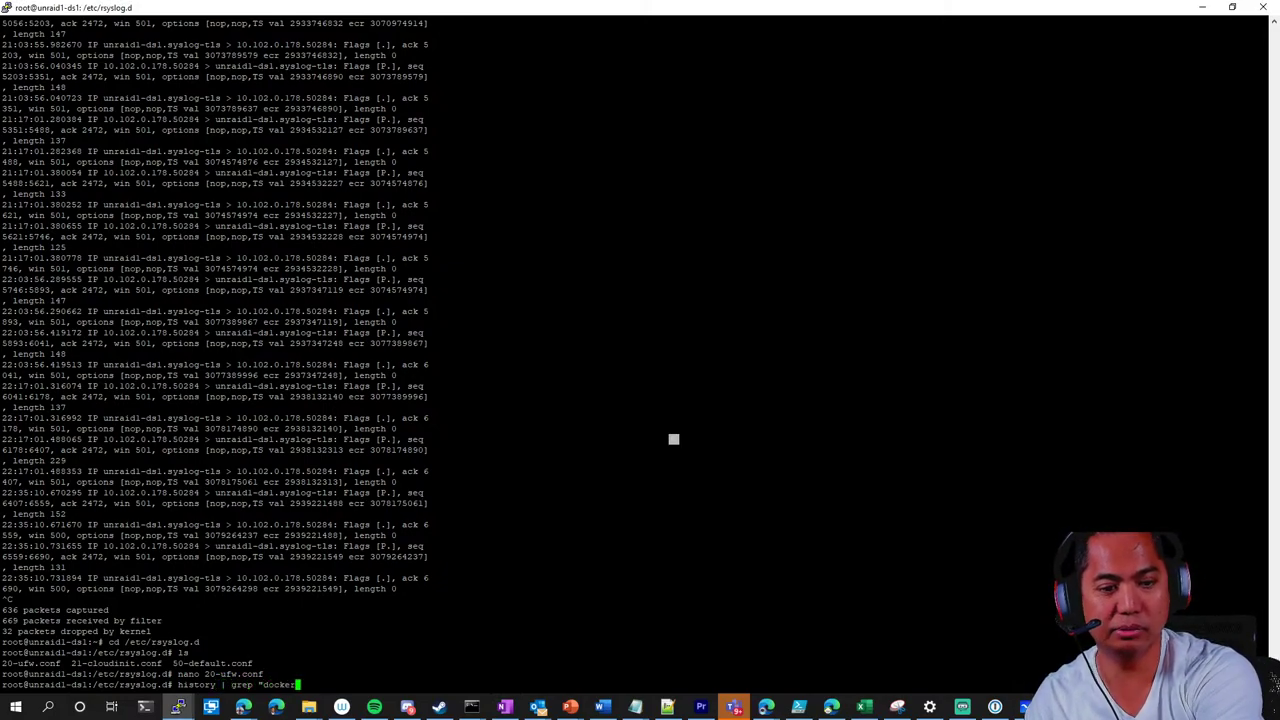
{"action": "type", "text": " exec\""}
{"action": "key", "text": "Return"}
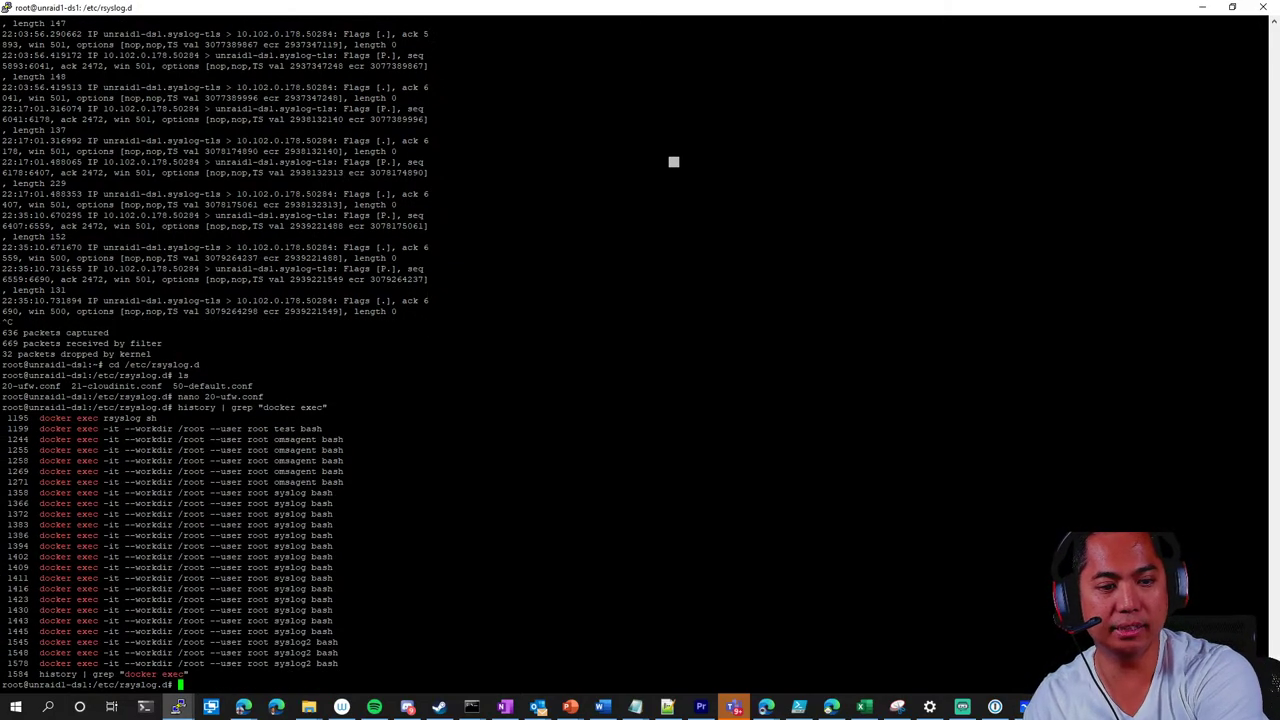
{"action": "left_click_drag", "start_coordinate": [333, 525], "coordinate": [40, 525]}
{"action": "key", "text": "ctrl+c"}
{"action": "key", "text": "ctrl+v"}
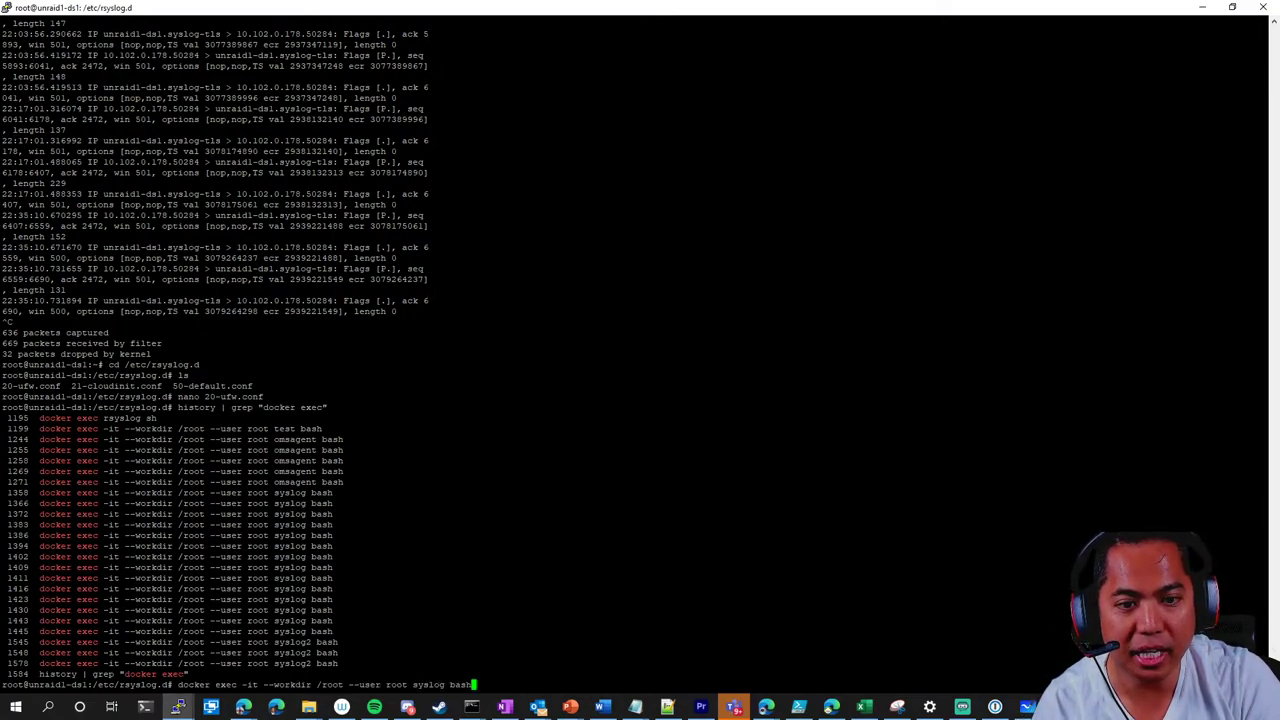
{"action": "key", "text": "Return"}
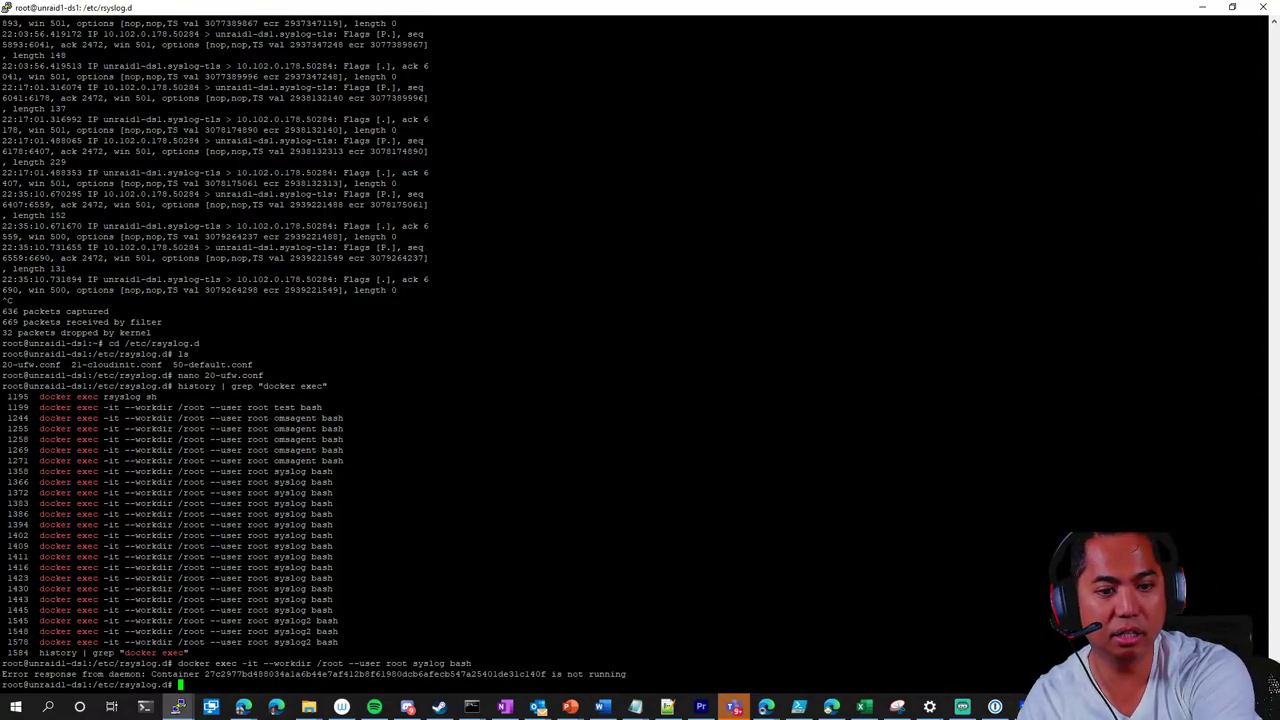
Enter the syslog2 container instead and change to /etc/rsyslog.d
{"action": "key", "text": "Up"}
{"action": "key", "text": "Left"}
{"action": "key", "text": "Left"}
{"action": "key", "text": "Left"}
{"action": "key", "text": "Left"}
{"action": "key", "text": "Left"}
{"action": "type", "text": "2"}
{"action": "key", "text": "Return"}
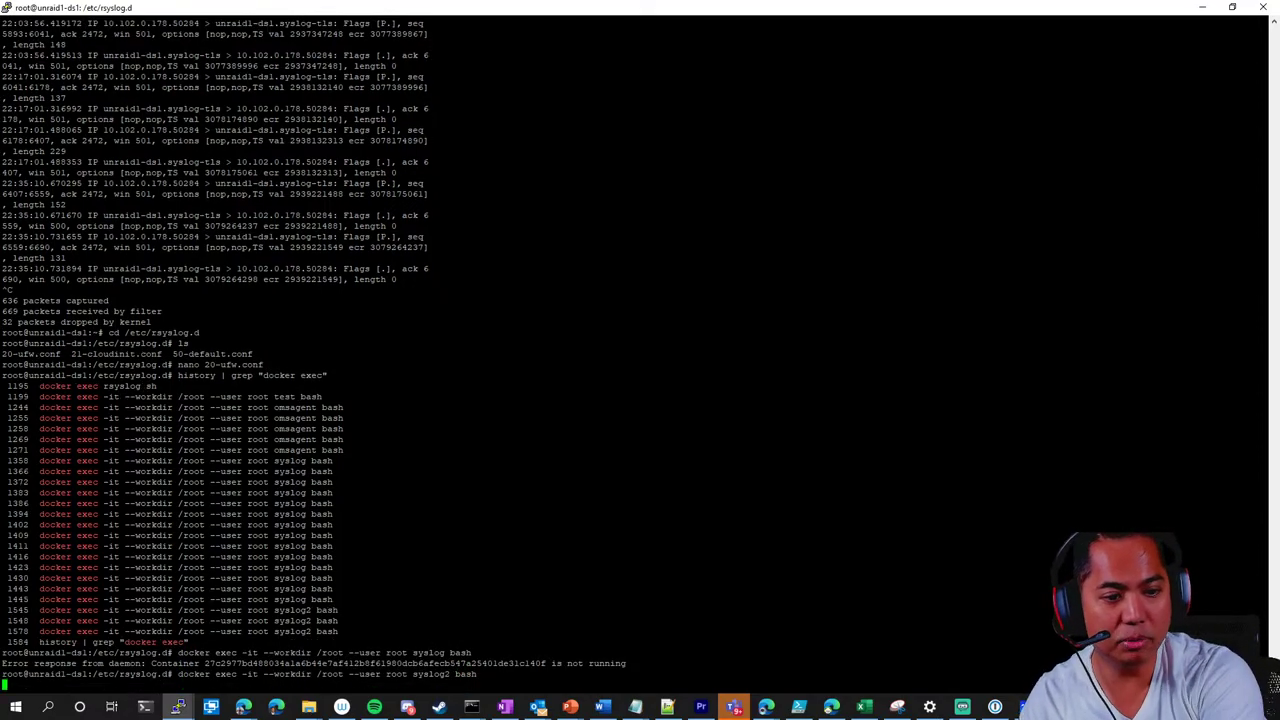
{"action": "type", "text": "cd /etc/r"}
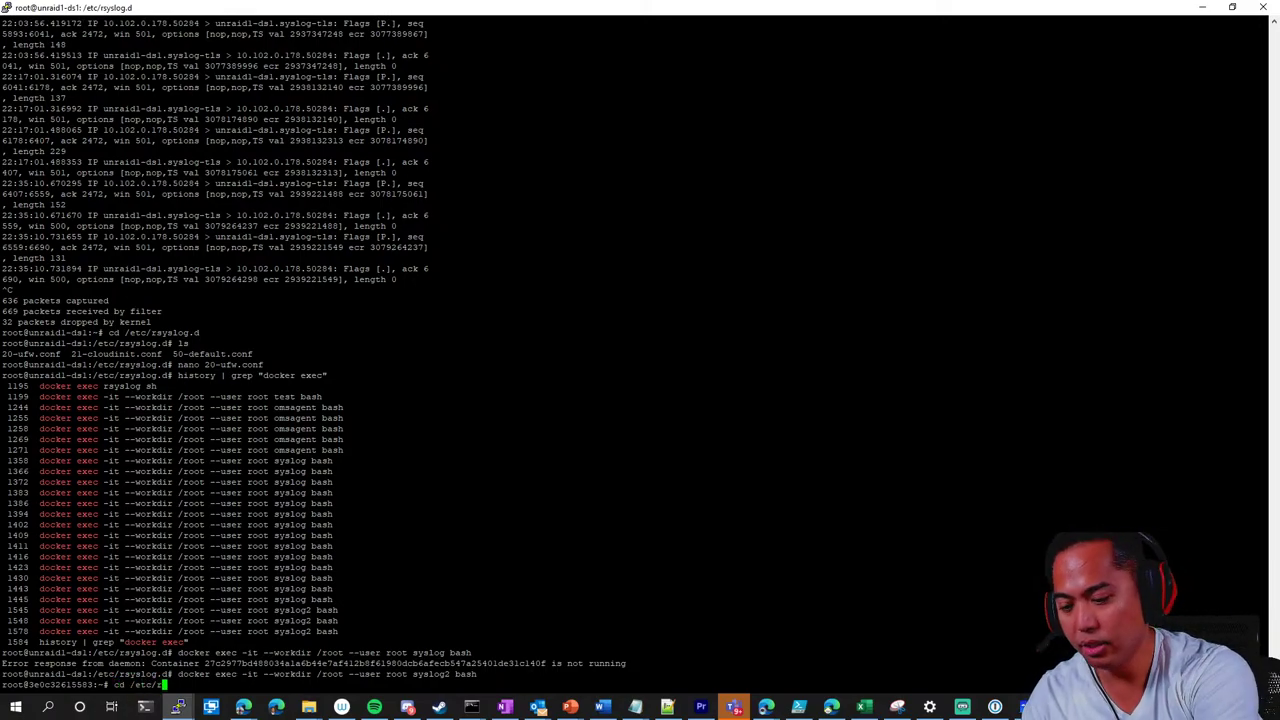
{"action": "type", "text": "syslog.d"}
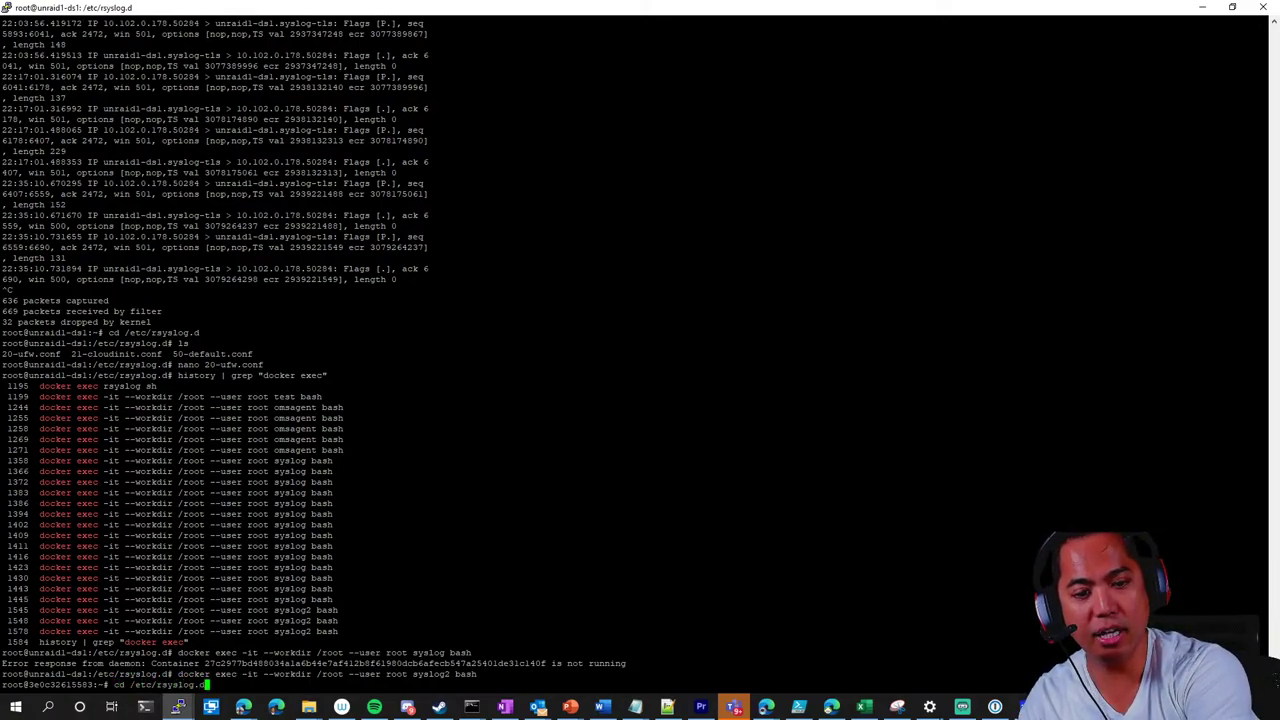
{"action": "key", "text": "Return"}
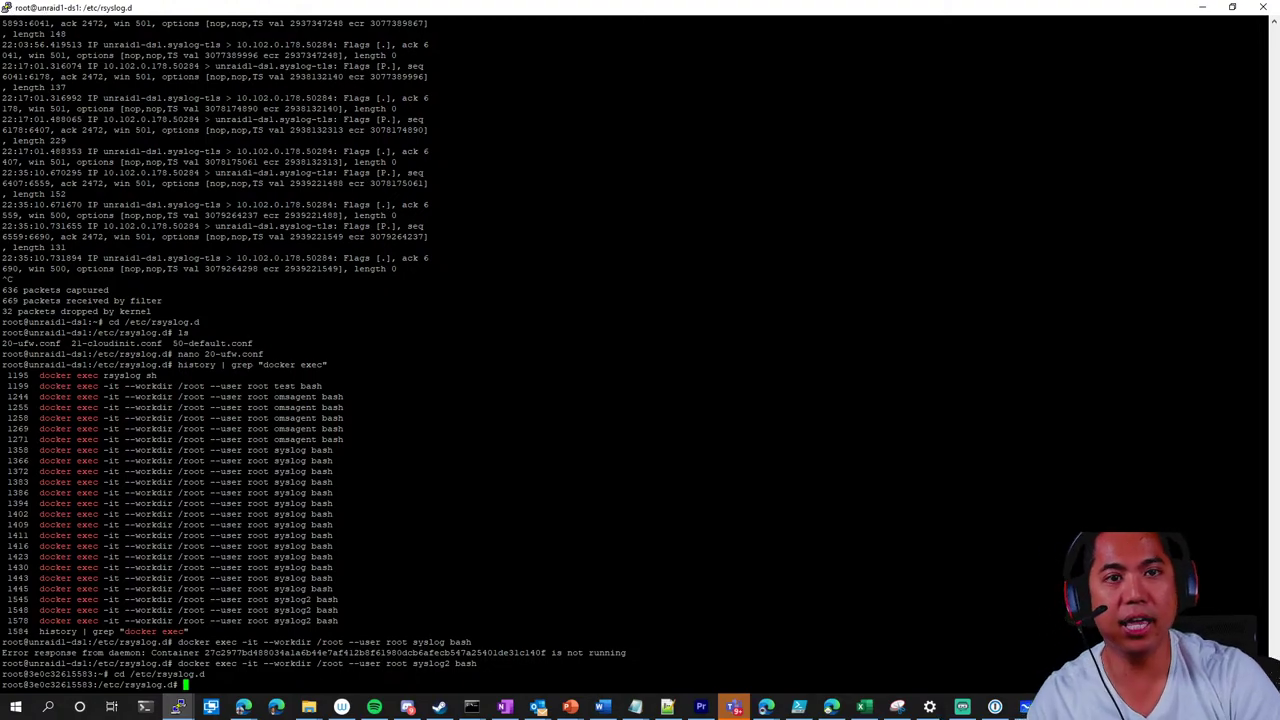
Make the PuTTY terminal font much larger through the session settings
{"action": "left_click", "coordinate": [7, 9]}
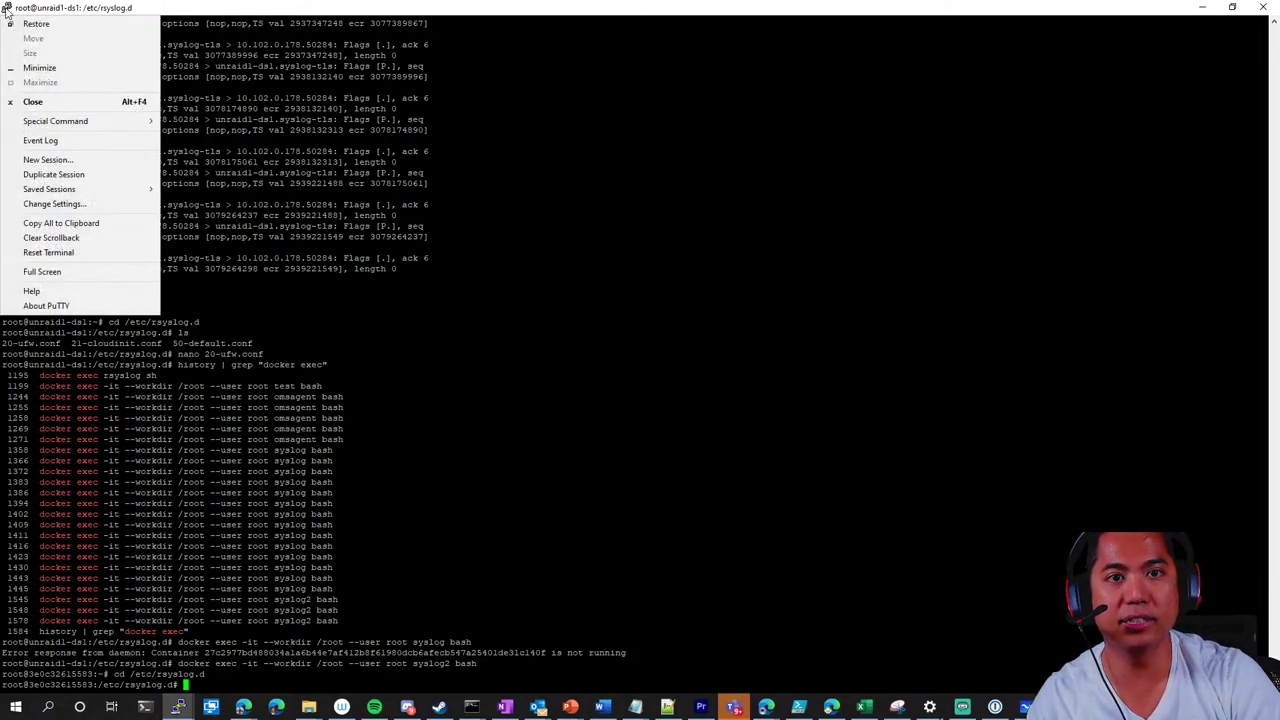
{"action": "left_click", "coordinate": [70, 207]}
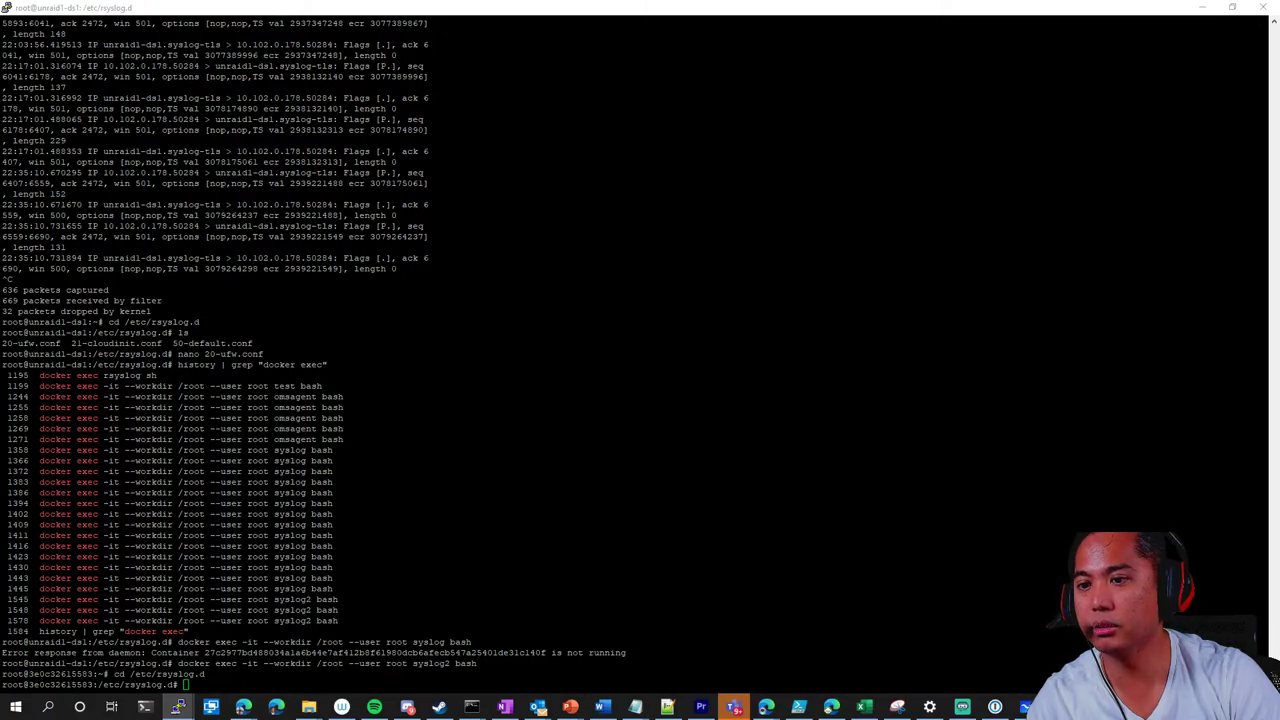
{"action": "key", "text": "ctrl+plus"}
{"action": "key", "text": "ctrl+plus"}
{"action": "key", "text": "ctrl+plus"}
{"action": "key", "text": "ctrl+plus"}
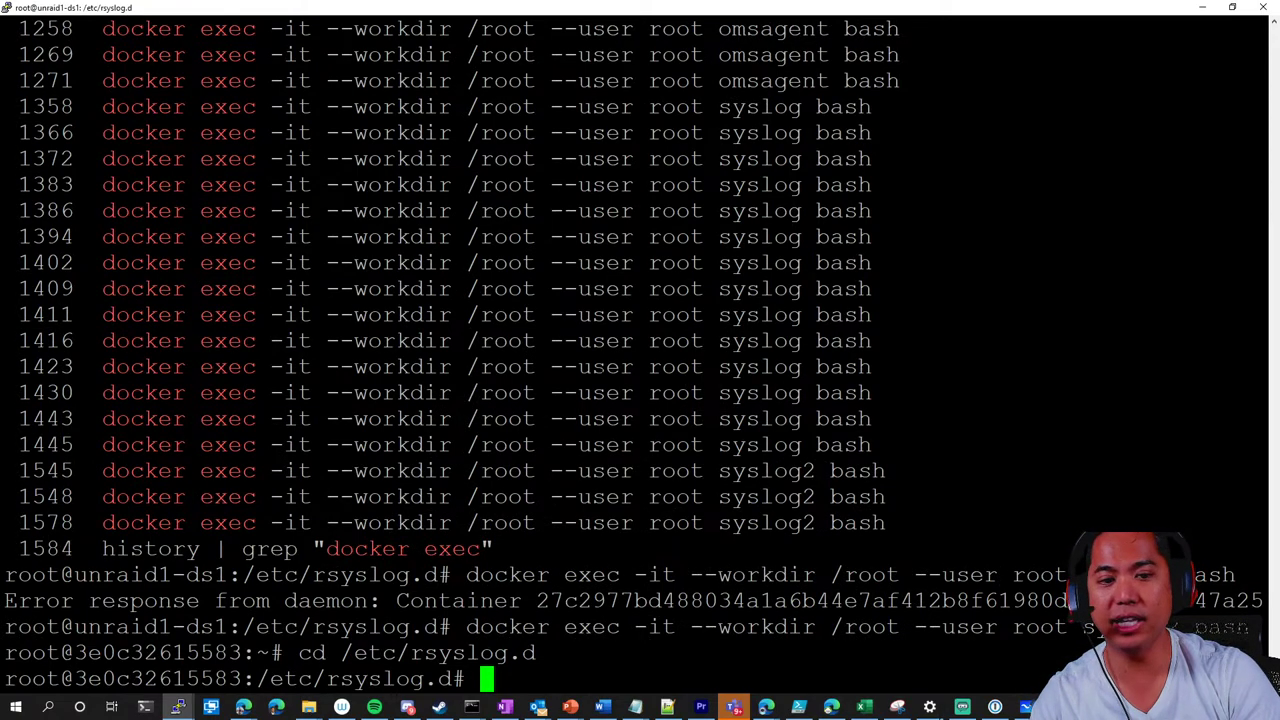
List the container's rsyslog configs and copy the 10-CEF-config-omsagent.conf file name
{"action": "type", "text": "ls"}
{"action": "key", "text": "Return"}
{"action": "type", "text": "nano"}
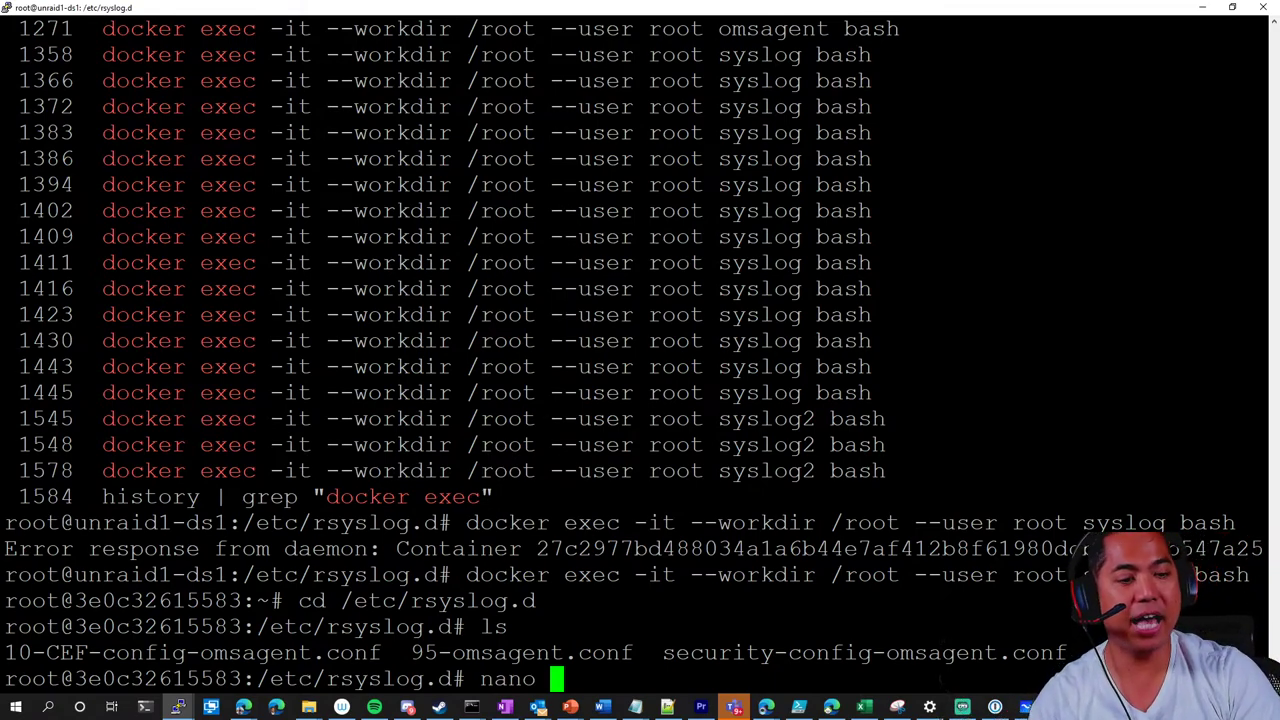
{"action": "left_click_drag", "start_coordinate": [412, 652], "coordinate": [1066, 652]}
{"action": "left_click_drag", "start_coordinate": [4, 652], "coordinate": [378, 652]}
{"action": "key", "text": "ctrl+c"}
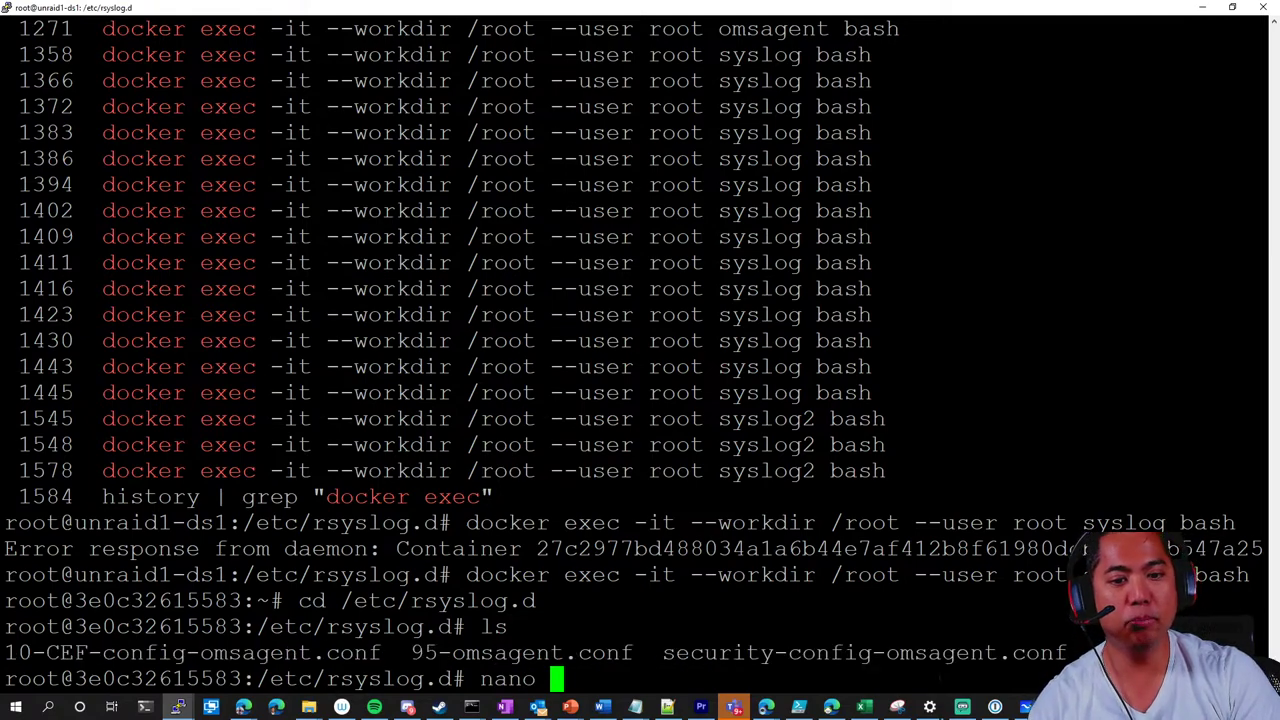
Open 10-CEF-config-omsagent.conf in nano, close and reopen it, and select 'stop'
{"action": "type", "text": "nano 10"}
{"action": "key", "text": "BackSpace"}
{"action": "key", "text": "BackSpace"}
{"action": "key", "text": "BackSpace"}
{"action": "key", "text": "BackSpace"}
{"action": "key", "text": "BackSpace"}
{"action": "key", "text": "BackSpace"}
{"action": "key", "text": "BackSpace"}
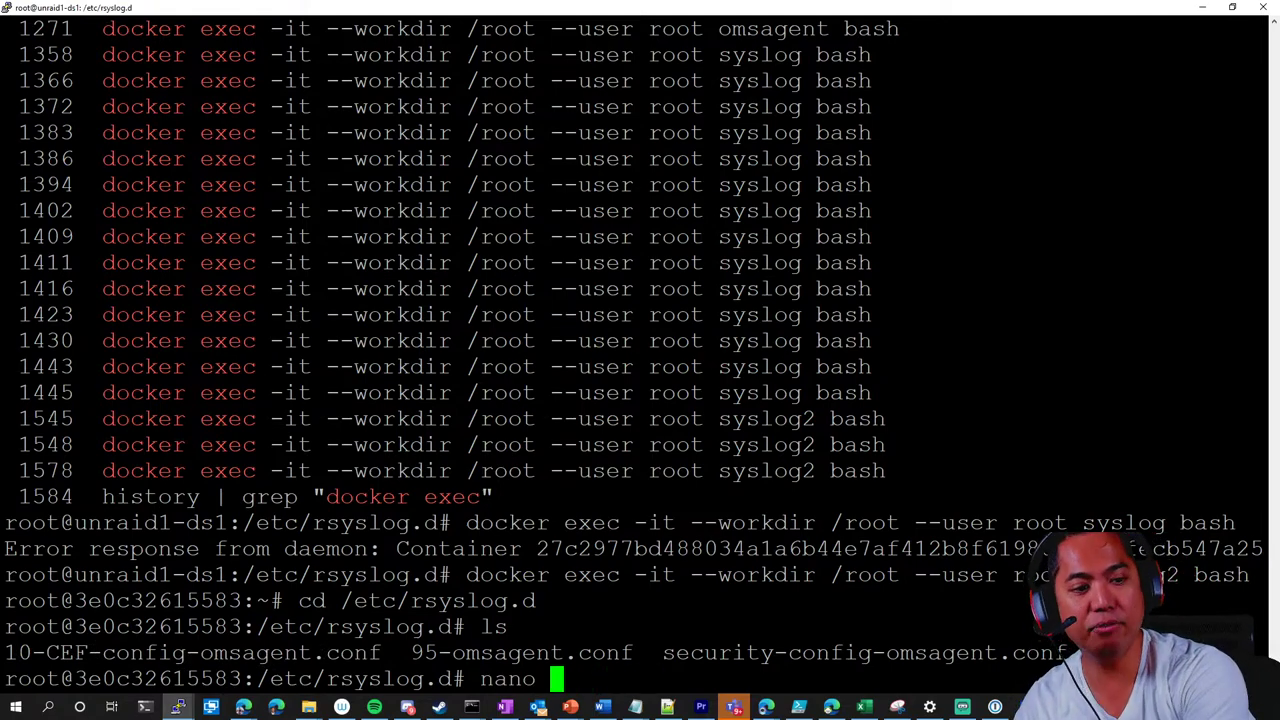
{"action": "key", "text": "BackSpace"}
{"action": "key", "text": "BackSpace"}
{"action": "key", "text": "BackSpace"}
{"action": "key", "text": "BackSpace"}
{"action": "key", "text": "BackSpace"}
{"action": "type", "text": "nano "}
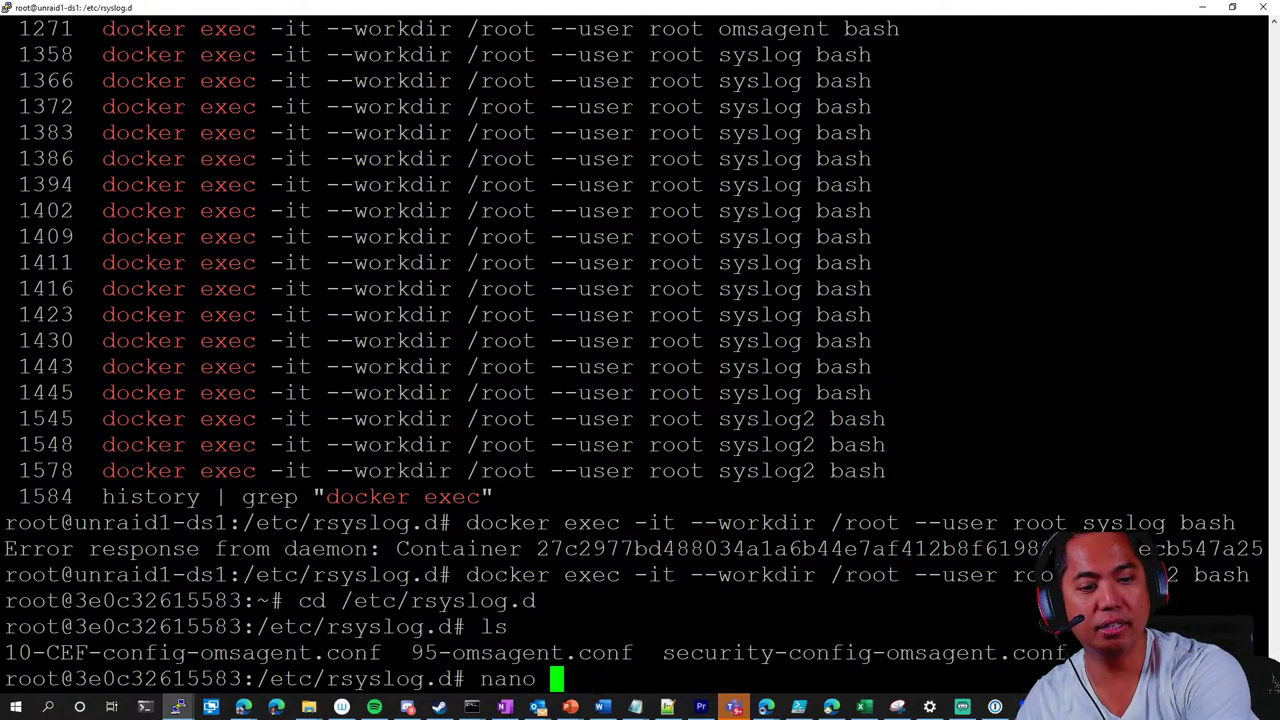
{"action": "type", "text": "10."}
{"action": "key", "text": "Tab"}
{"action": "key", "text": "Return"}
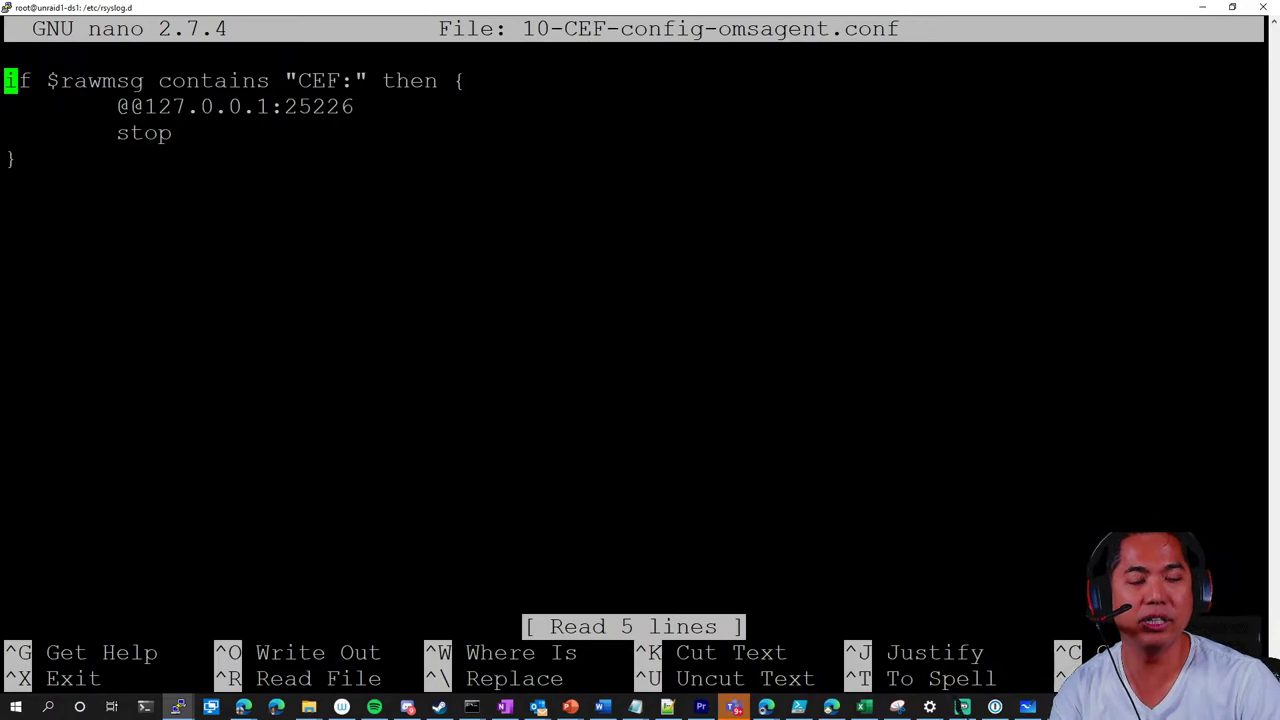
{"action": "key", "text": "ctrl+x"}
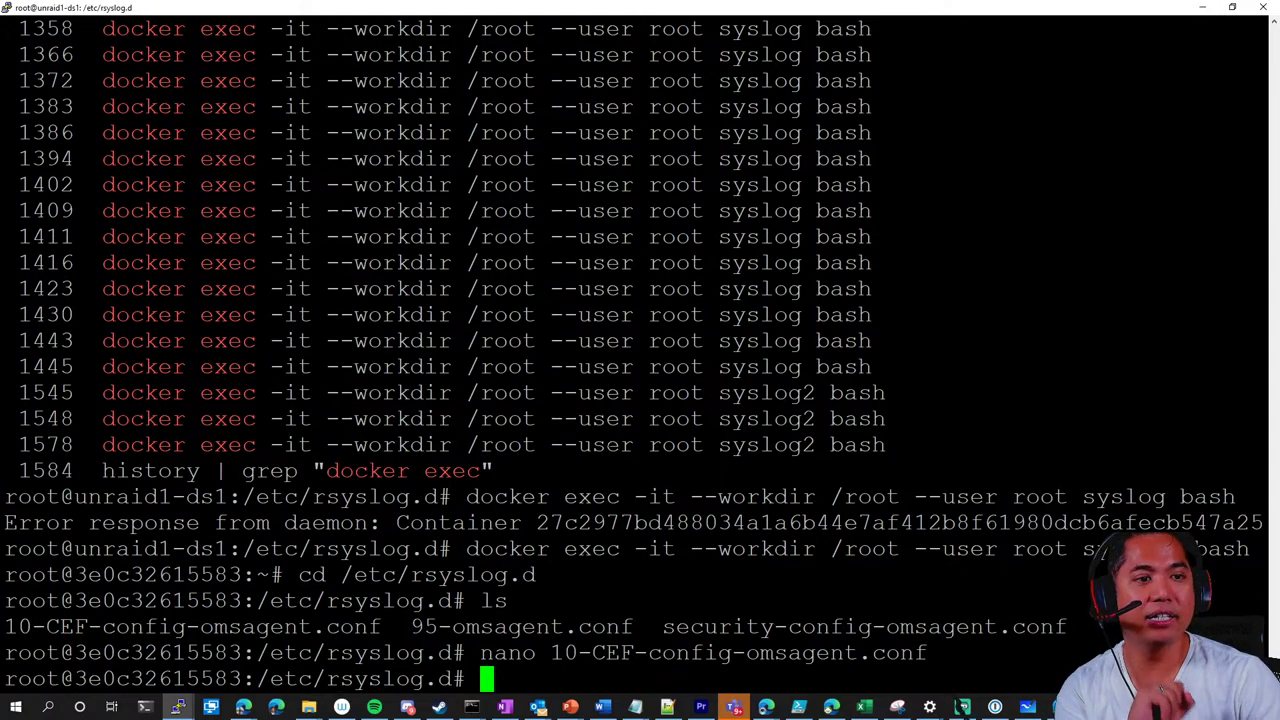
{"action": "key", "text": "Up"}
{"action": "key", "text": "Return"}
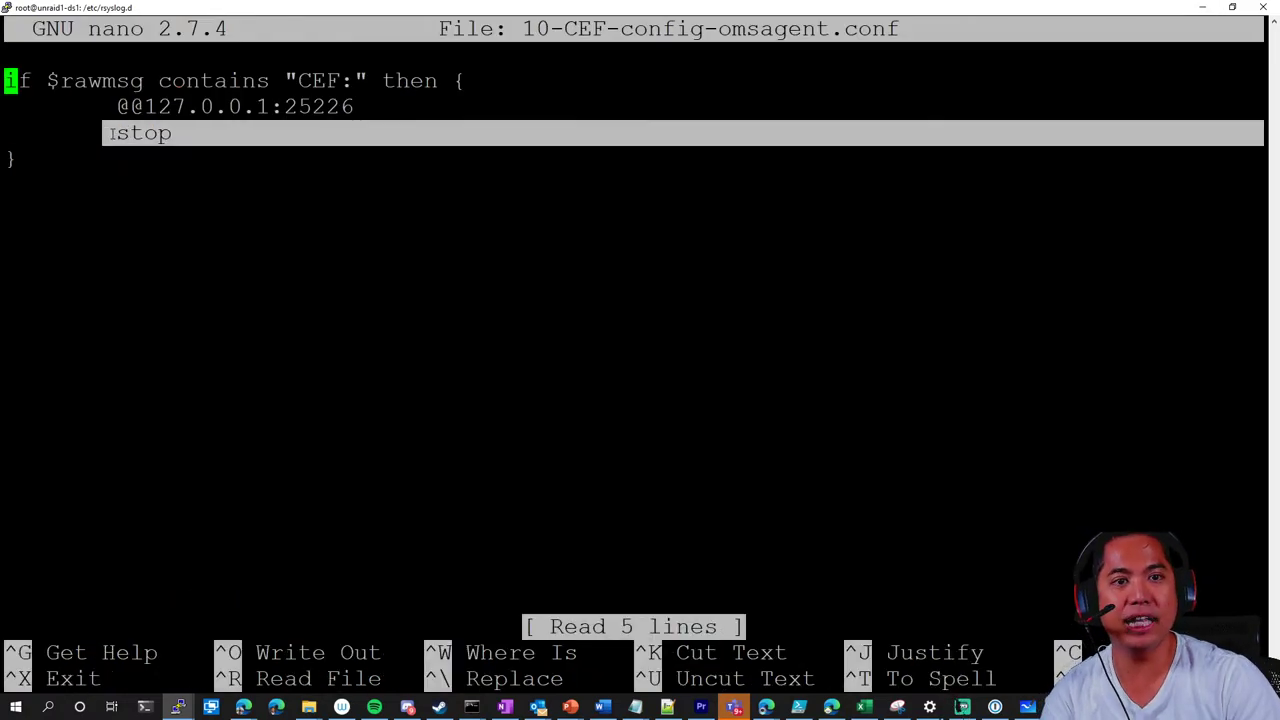
{"action": "left_click_drag", "start_coordinate": [131, 133], "coordinate": [117, 133]}
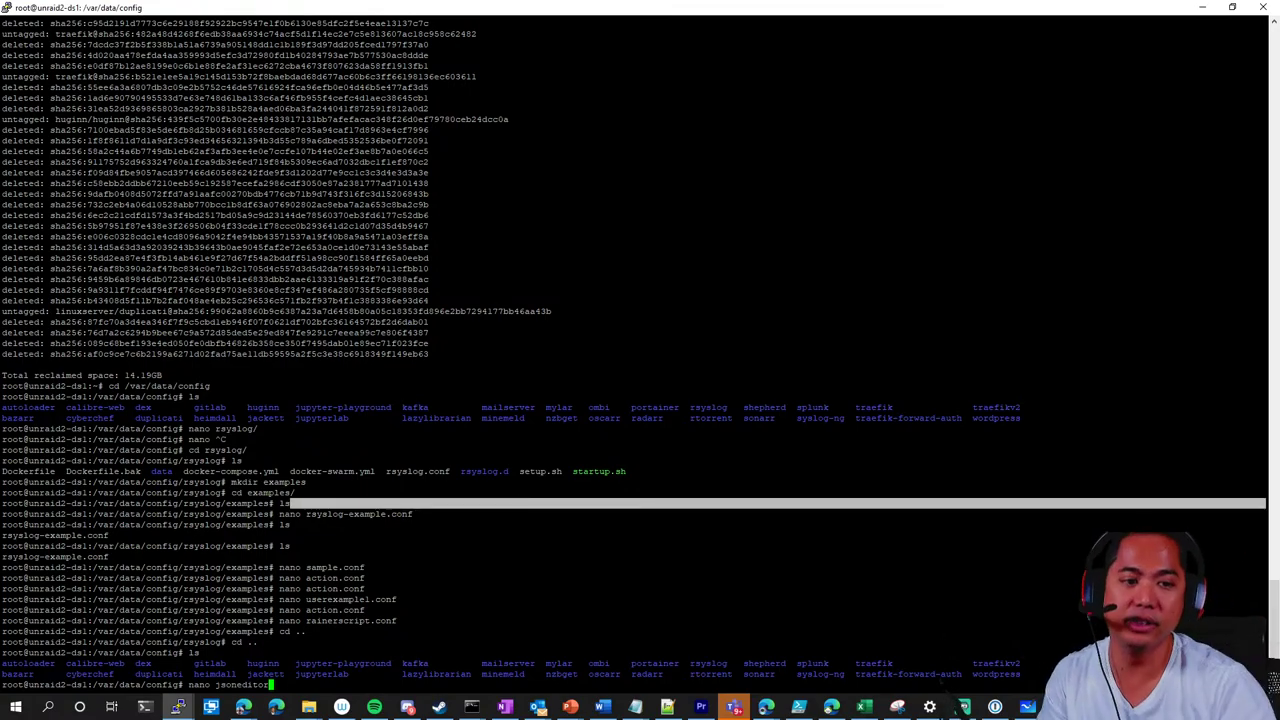
{"action": "key", "text": "alt+Tab"}
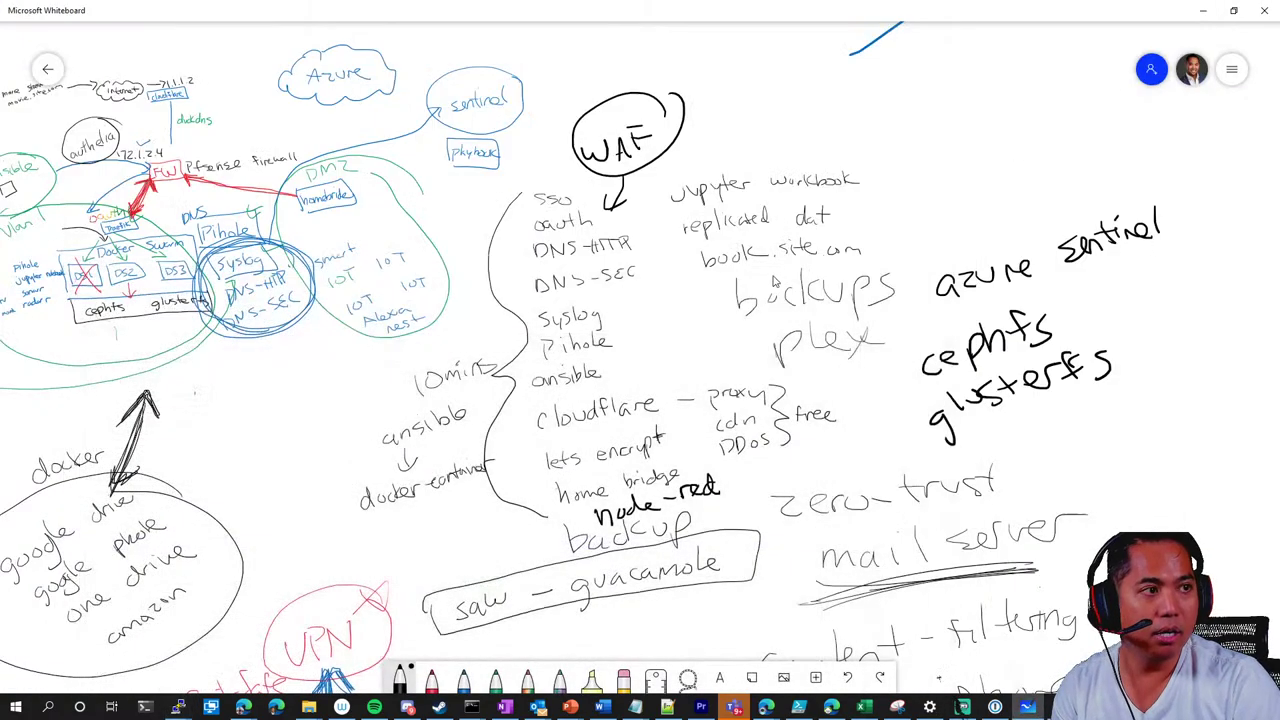
{"action": "scroll", "coordinate": [632, 330], "scroll_direction": "down", "scroll_amount": 2}
{"action": "scroll", "coordinate": [632, 330], "scroll_direction": "down", "scroll_amount": 3}
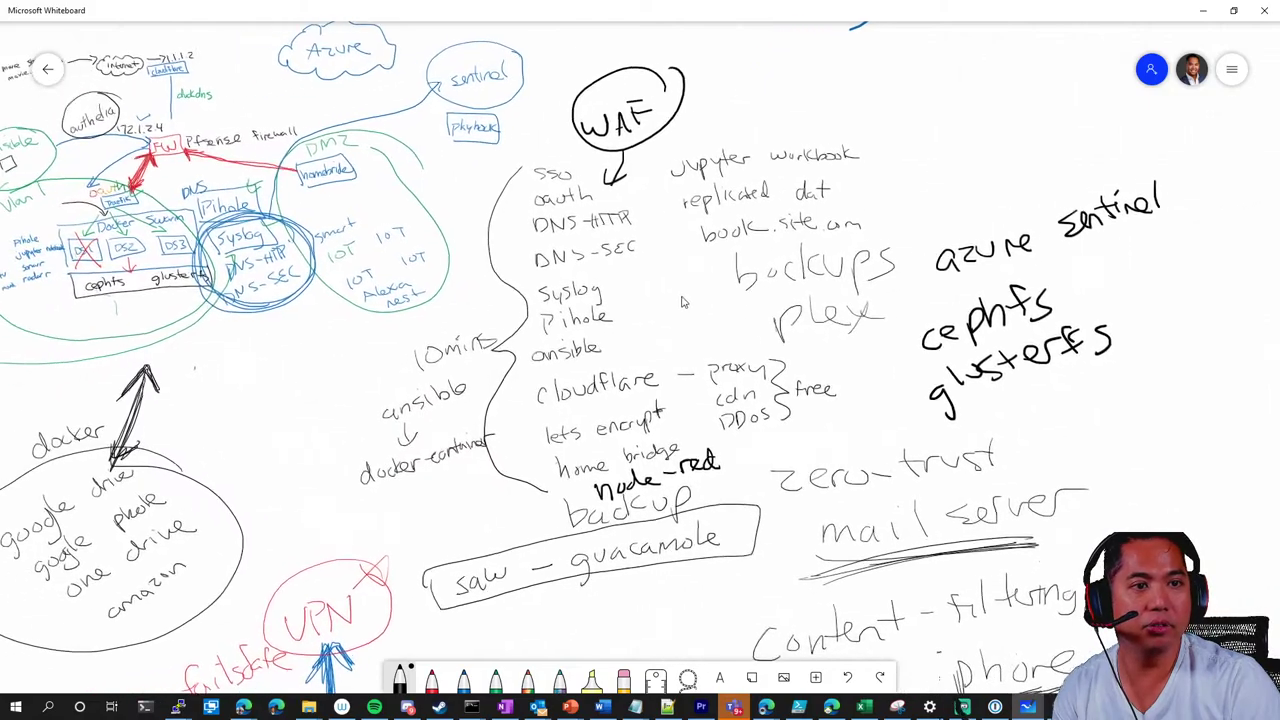
{"action": "scroll", "coordinate": [688, 301], "scroll_direction": "down", "scroll_amount": 1}
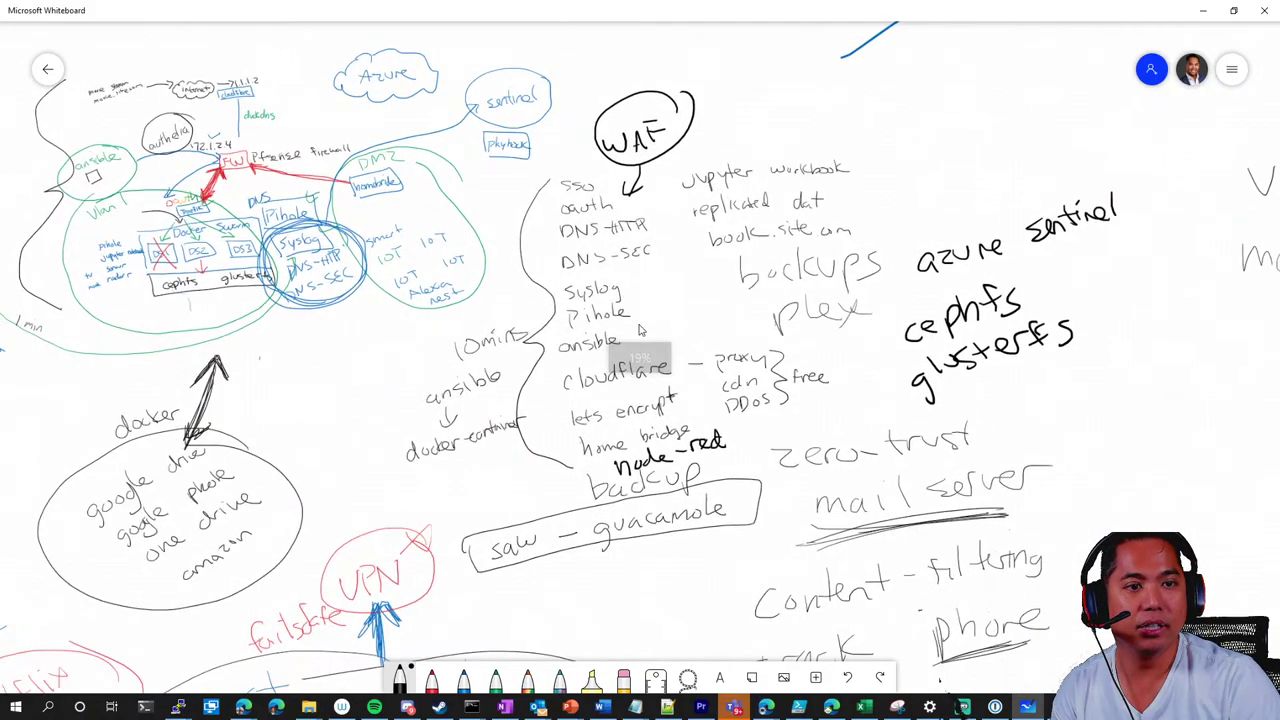
{"action": "scroll", "coordinate": [710, 311], "scroll_direction": "right", "scroll_amount": 3}
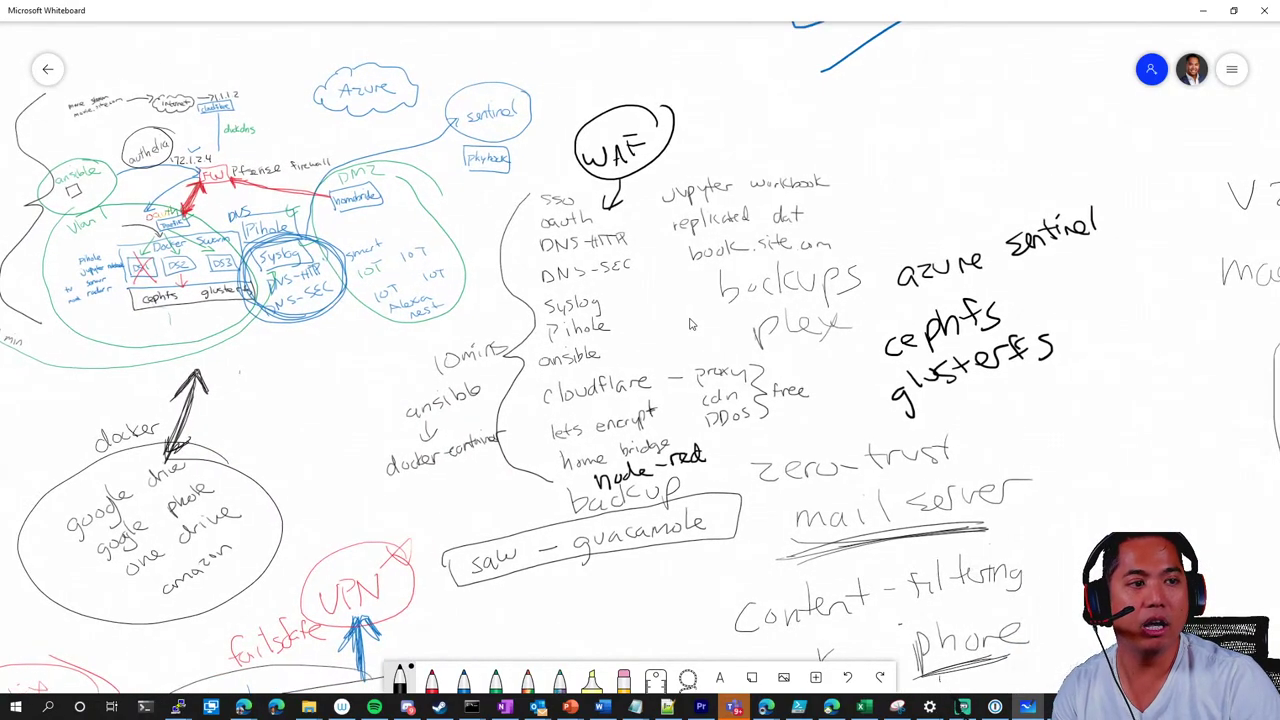
{"action": "scroll", "coordinate": [600, 340], "scroll_direction": "right", "scroll_amount": 3}
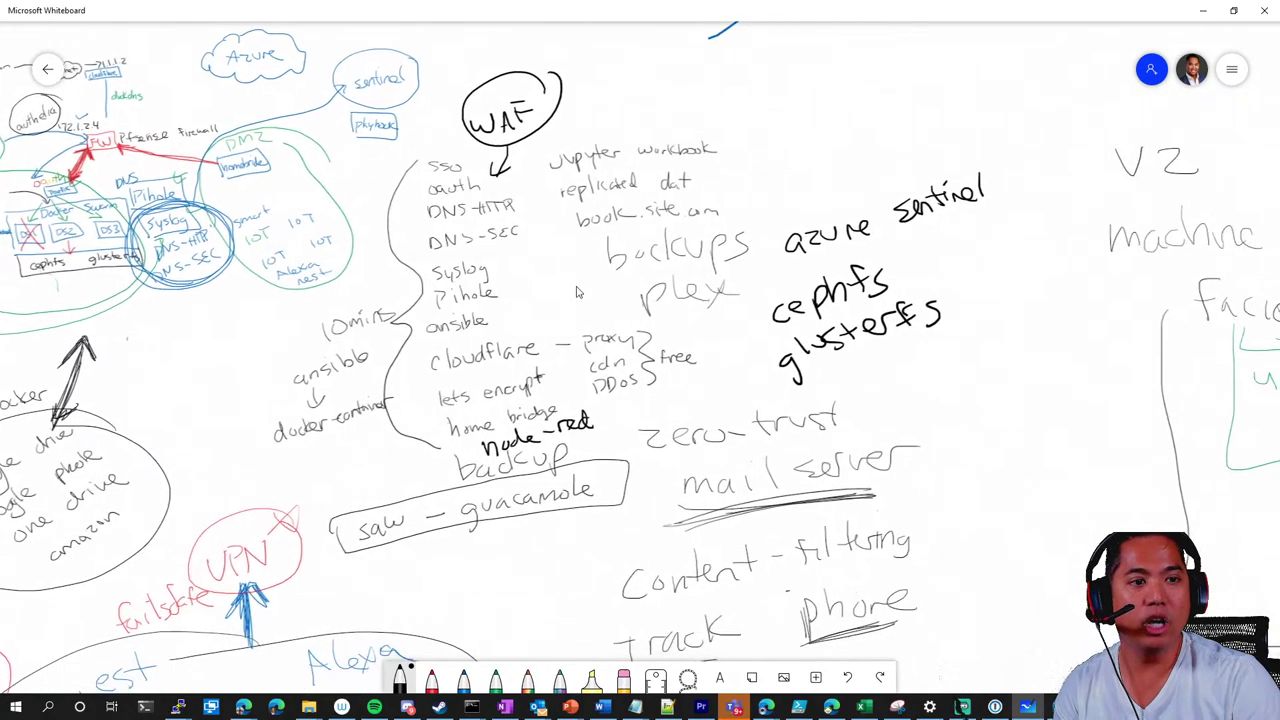
{"action": "scroll", "coordinate": [566, 321], "scroll_direction": "left", "scroll_amount": 2}
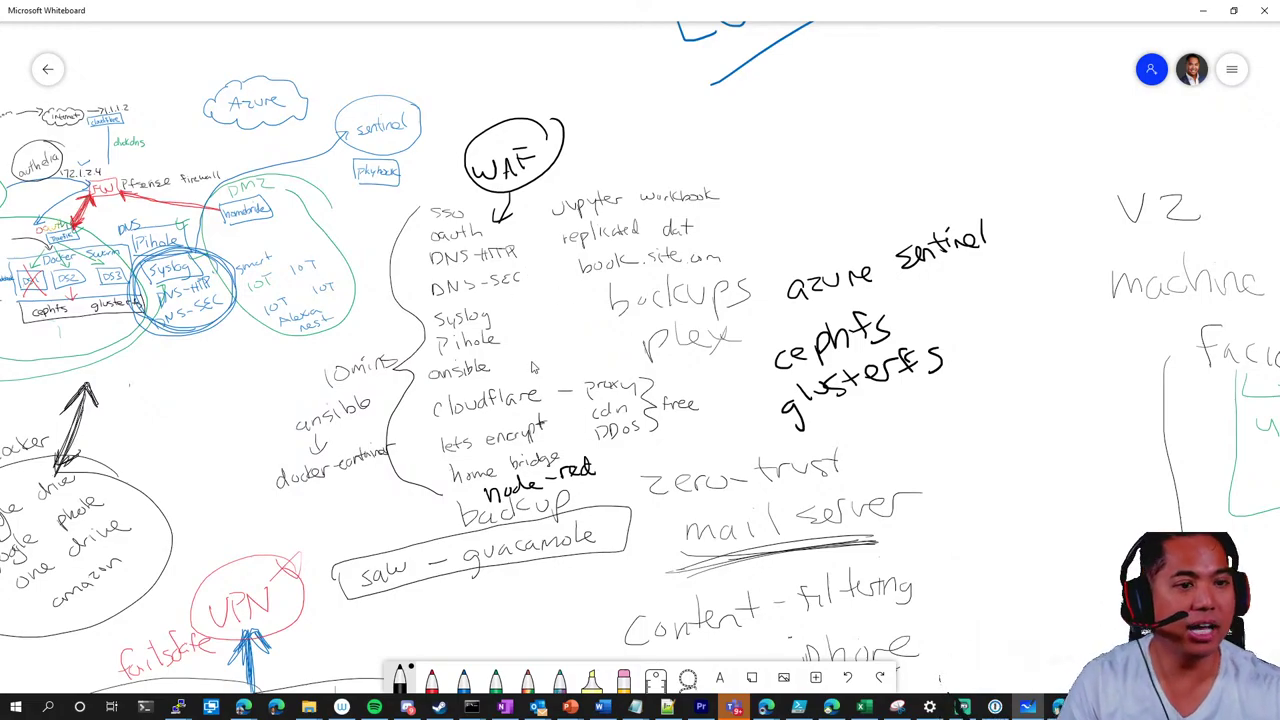
Draw a short right-pointing arrow beside Pihole, briefly checking the browser
{"action": "left_click_drag", "start_coordinate": [514, 335], "coordinate": [544, 322]}
{"action": "left_click_drag", "start_coordinate": [528, 318], "coordinate": [540, 332]}
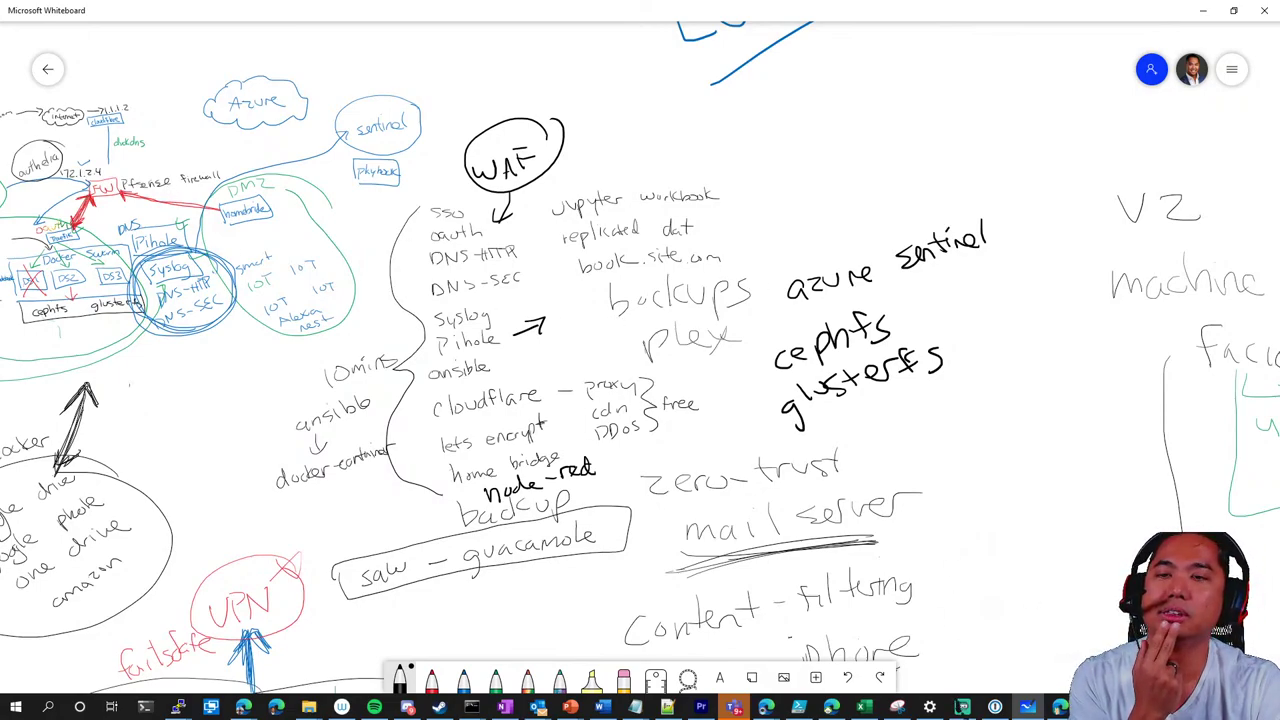
{"action": "key", "text": "alt+Tab"}
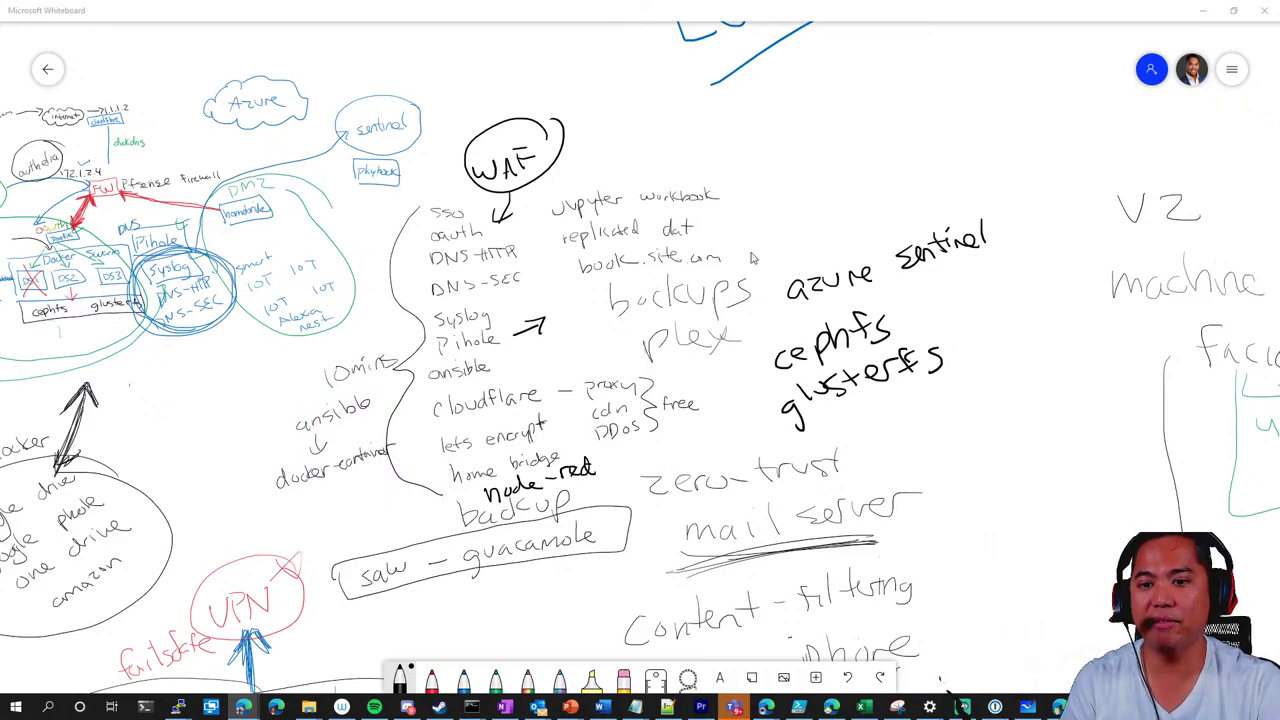
{"action": "key", "text": "alt+Tab"}
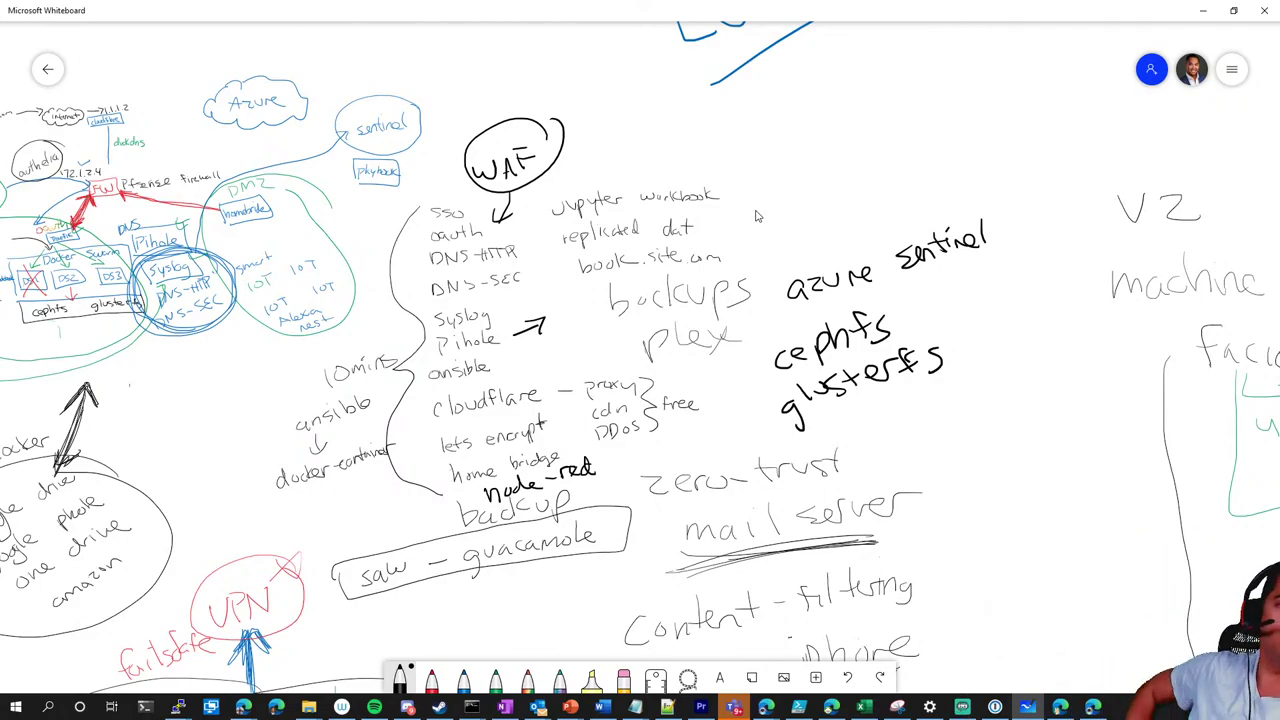
Handwrite 'ssl decryption' above azure sentinel
{"action": "mouse_move", "coordinate": [800, 150]}
{"action": "left_mouse_down"}
{"action": "mouse_move", "coordinate": [788, 168]}
{"action": "mouse_move", "coordinate": [806, 162]}
{"action": "left_mouse_up"}
{"action": "left_click_drag", "start_coordinate": [828, 120], "coordinate": [826, 150]}
{"action": "left_click_drag", "start_coordinate": [882, 120], "coordinate": [886, 130]}
{"action": "mouse_move", "coordinate": [894, 118]}
{"action": "left_mouse_down"}
{"action": "mouse_move", "coordinate": [922, 102]}
{"action": "mouse_move", "coordinate": [928, 116]}
{"action": "mouse_move", "coordinate": [944, 96]}
{"action": "mouse_move", "coordinate": [956, 120]}
{"action": "left_mouse_up"}
{"action": "left_click_drag", "start_coordinate": [958, 76], "coordinate": [960, 108]}
{"action": "mouse_move", "coordinate": [970, 58]}
{"action": "left_mouse_down"}
{"action": "mouse_move", "coordinate": [972, 72]}
{"action": "mouse_move", "coordinate": [1004, 64]}
{"action": "left_mouse_up"}
{"action": "left_click_drag", "start_coordinate": [1006, 68], "coordinate": [1024, 60]}
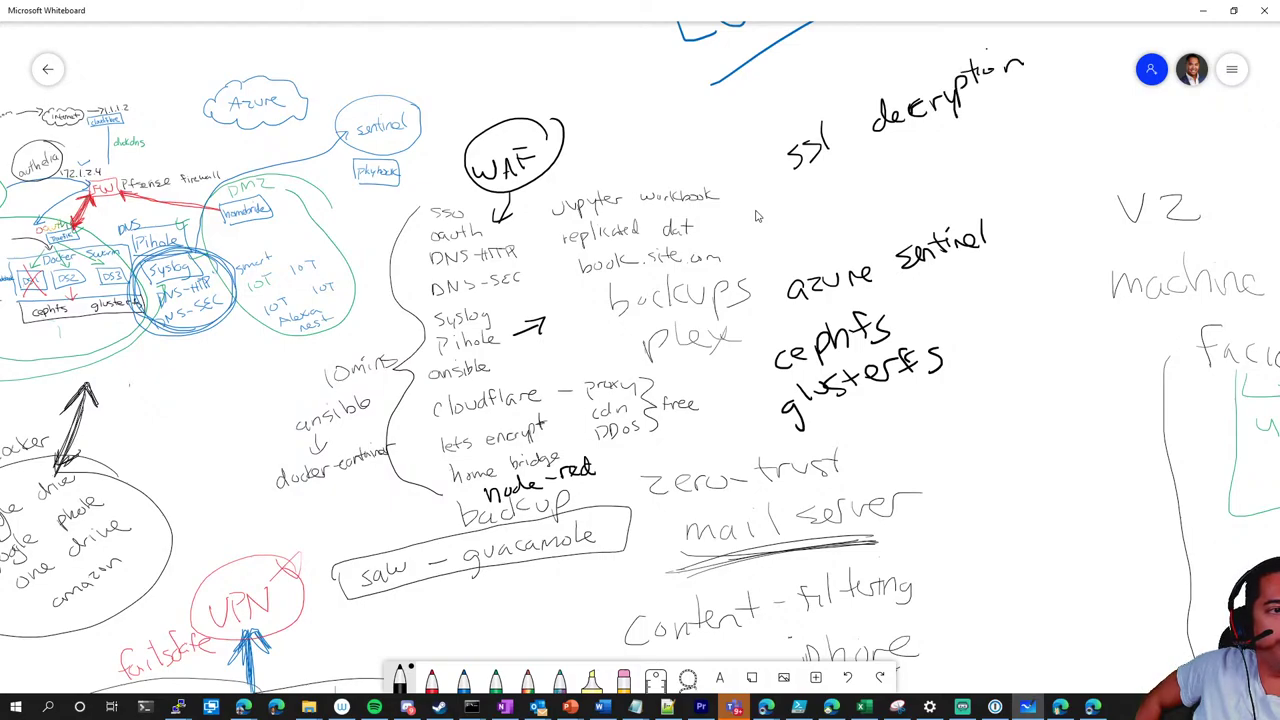
Write 'pa-220' beneath ssl decryption, then switch to the browser
{"action": "mouse_move", "coordinate": [834, 176]}
{"action": "left_mouse_down"}
{"action": "mouse_move", "coordinate": [836, 194]}
{"action": "mouse_move", "coordinate": [914, 152]}
{"action": "left_mouse_up"}
{"action": "left_click_drag", "start_coordinate": [919, 134], "coordinate": [944, 130]}
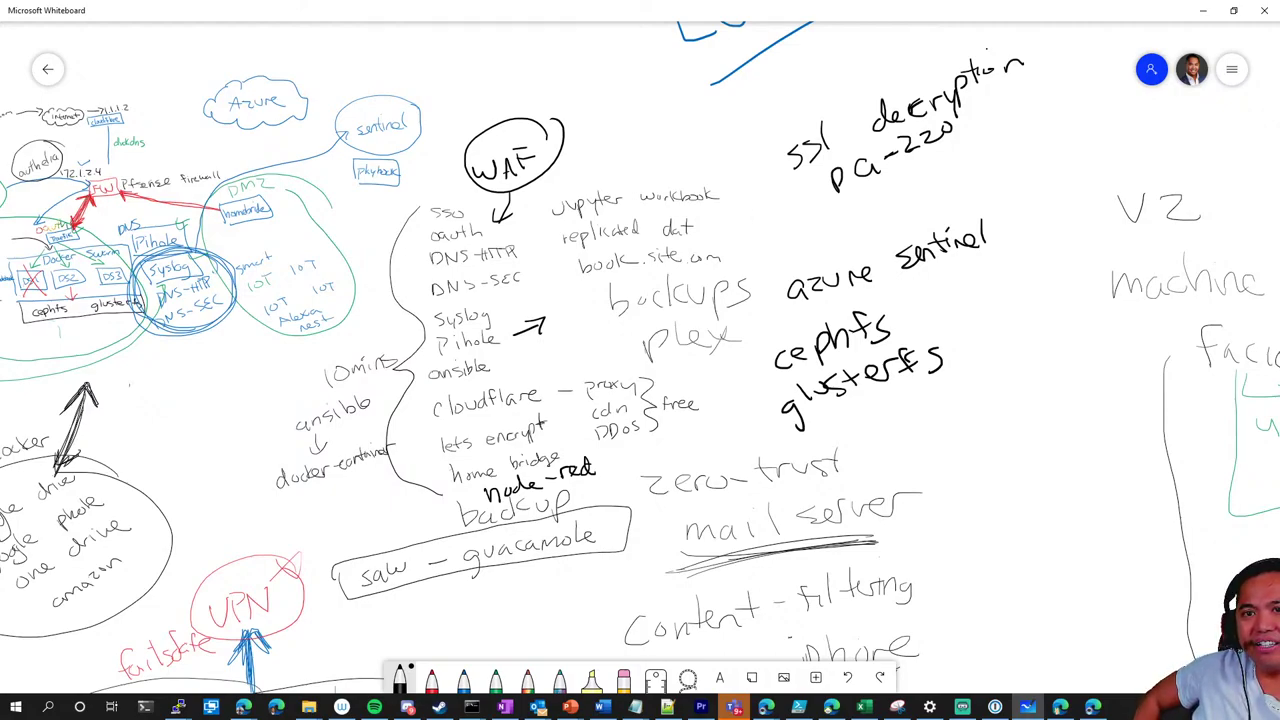
{"action": "left_click", "coordinate": [243, 707]}
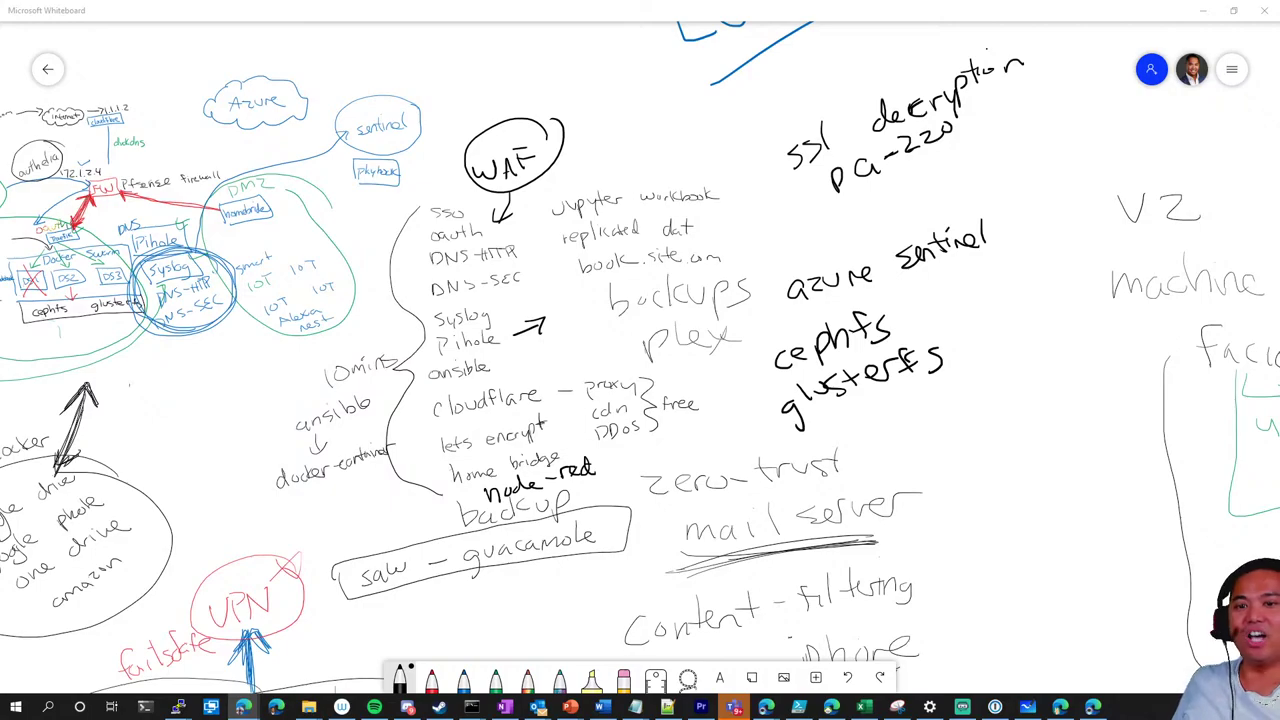
{"action": "scroll", "coordinate": [1013, 372], "scroll_direction": "up", "scroll_amount": 1}
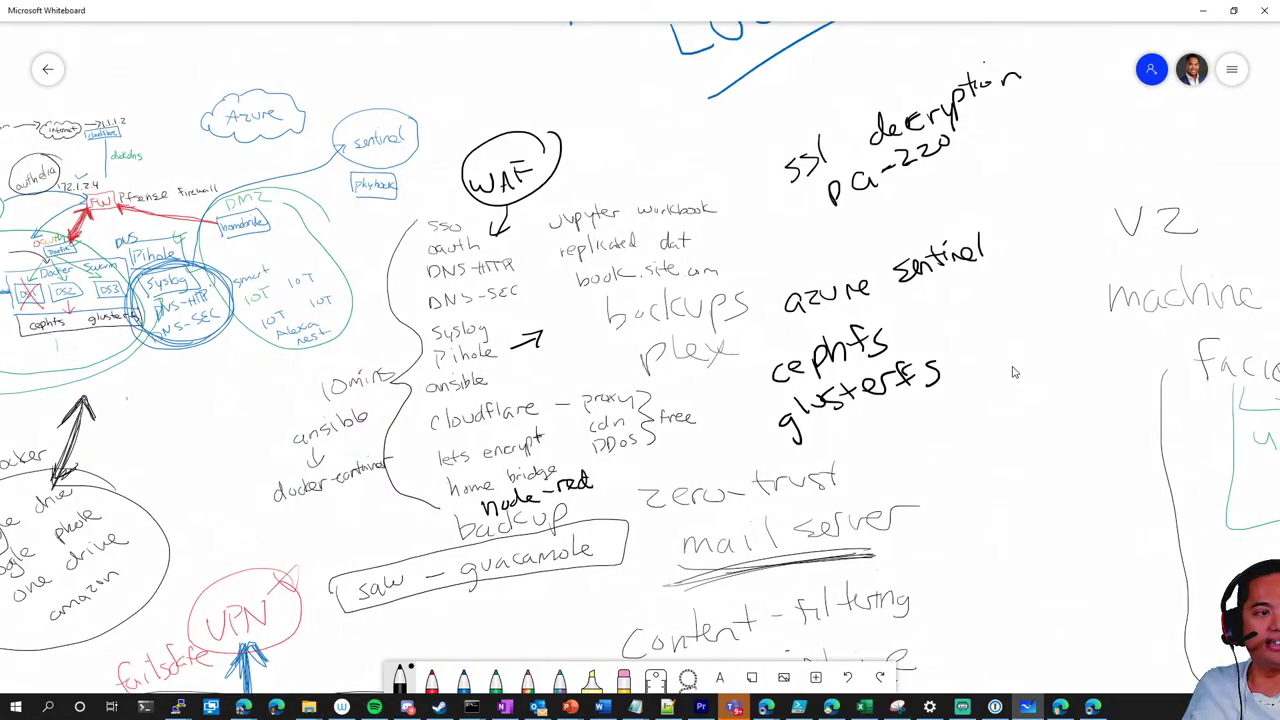
{"action": "scroll", "coordinate": [1013, 372], "scroll_direction": "down", "scroll_amount": 3}
{"action": "scroll", "coordinate": [1013, 372], "scroll_direction": "left", "scroll_amount": 2}
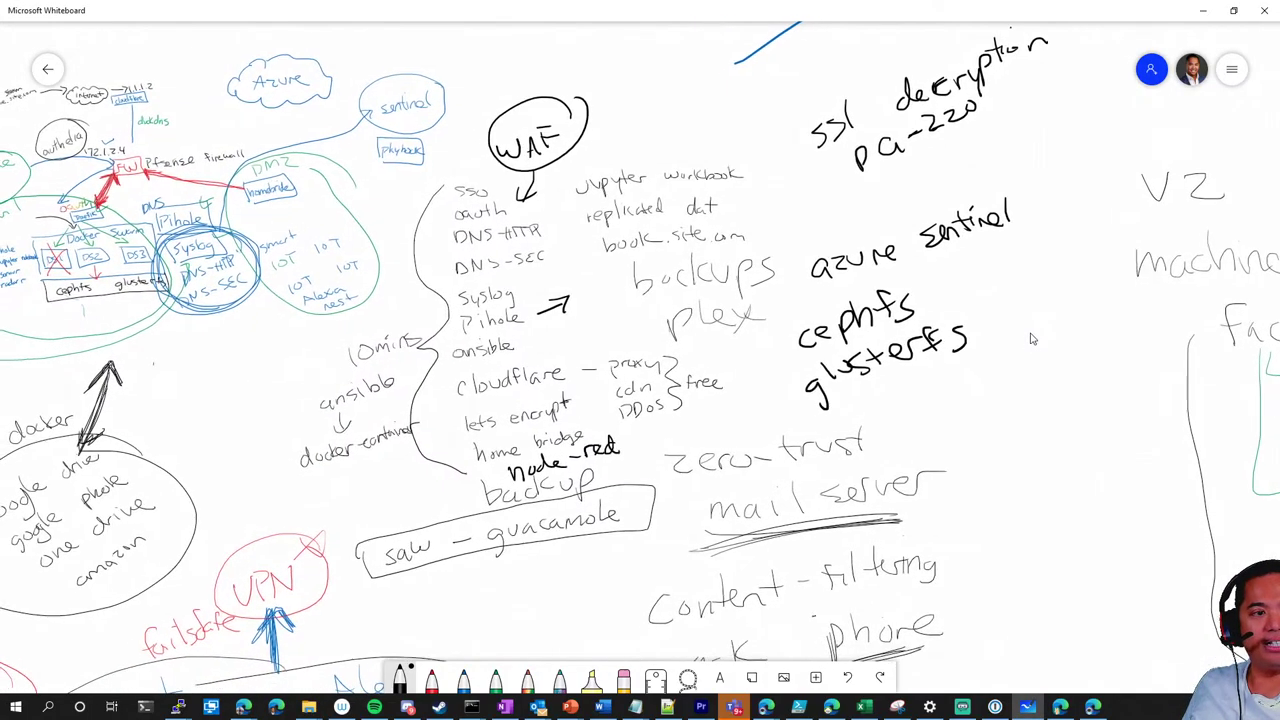
{"action": "scroll", "coordinate": [1032, 338], "scroll_direction": "down", "scroll_amount": 1}
{"action": "scroll", "coordinate": [1032, 338], "scroll_direction": "left", "scroll_amount": 1}
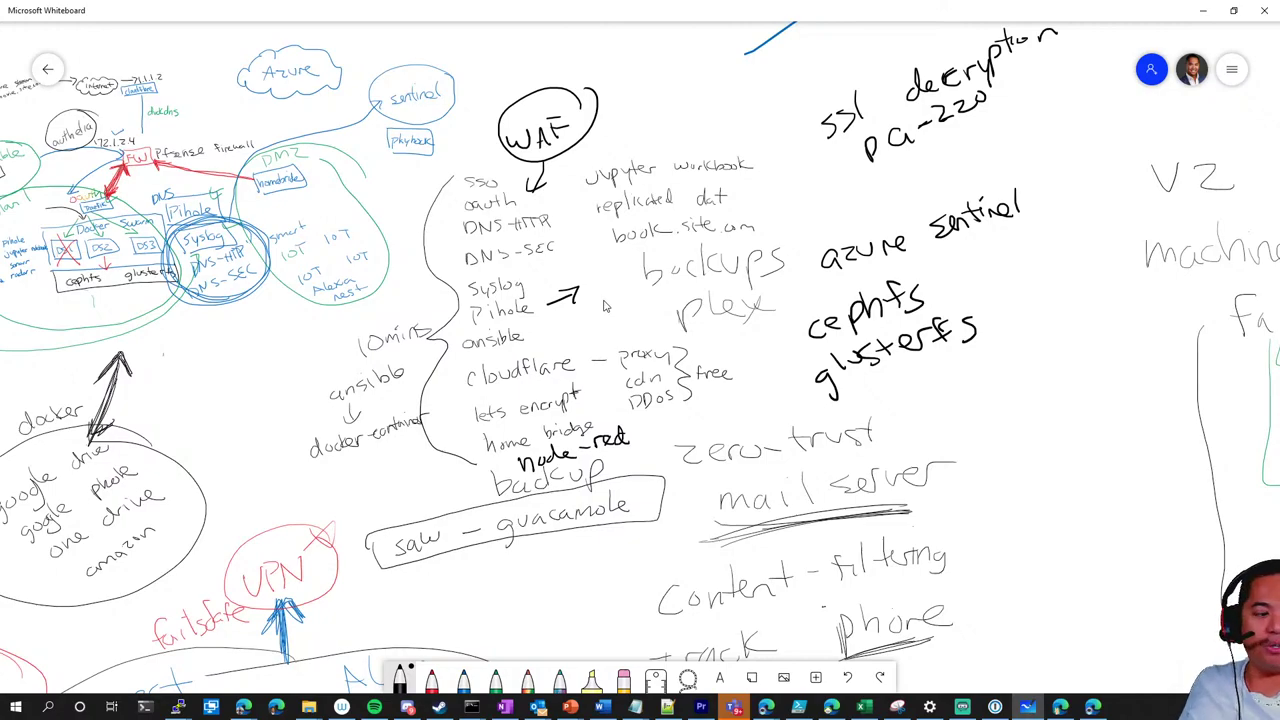
{"action": "scroll", "coordinate": [604, 306], "scroll_direction": "right", "scroll_amount": 5}
{"action": "scroll", "coordinate": [612, 168], "scroll_direction": "down", "scroll_amount": 1}
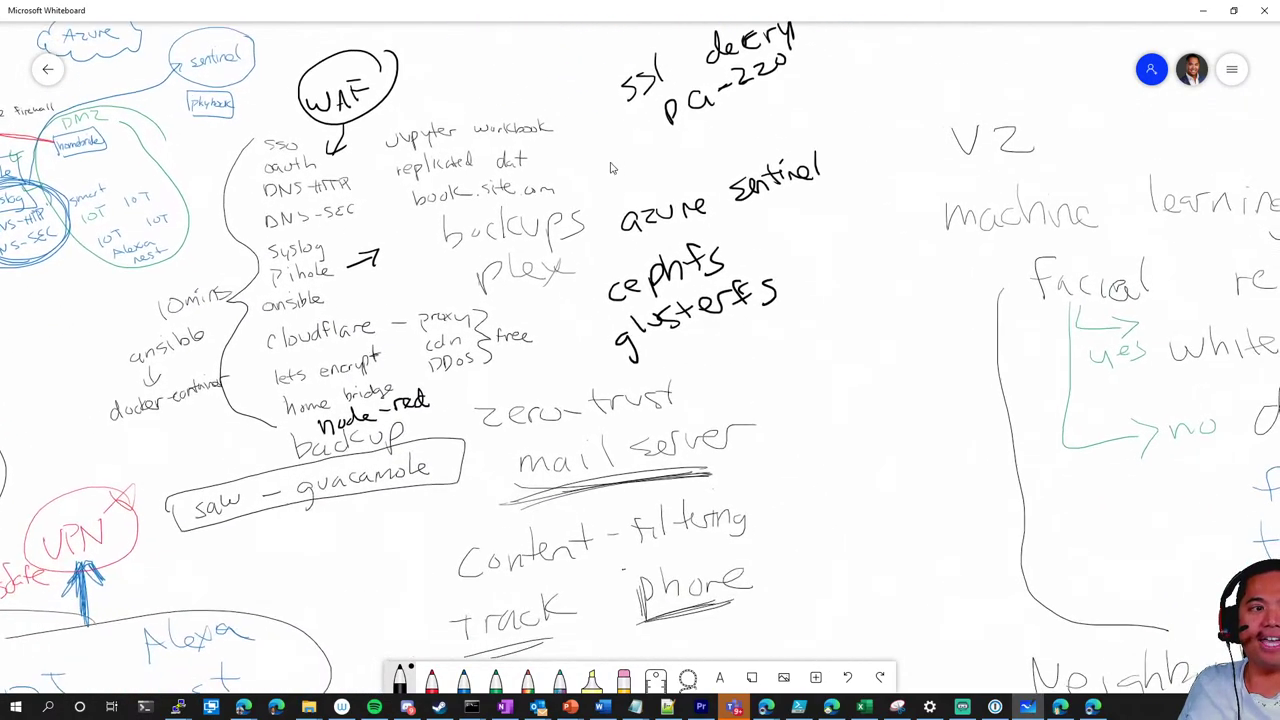
{"action": "scroll", "coordinate": [612, 168], "scroll_direction": "left", "scroll_amount": 2}
{"action": "scroll", "coordinate": [612, 168], "scroll_direction": "down", "scroll_amount": 2}
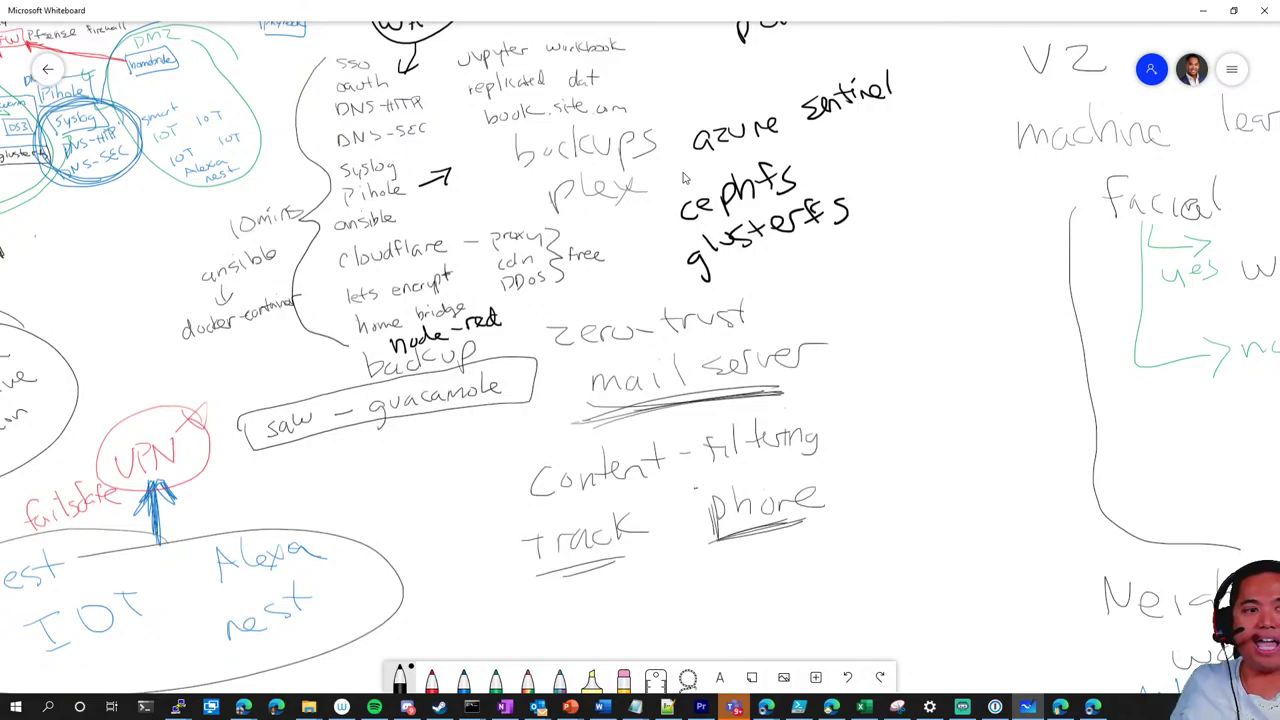
Draw a curved arrow from glusterfs, strike out misspelled GNN3, and write GNS3 and EVEng
{"action": "mouse_move", "coordinate": [638, 252]}
{"action": "left_mouse_down"}
{"action": "mouse_move", "coordinate": [640, 278]}
{"action": "mouse_move", "coordinate": [878, 288]}
{"action": "left_mouse_up"}
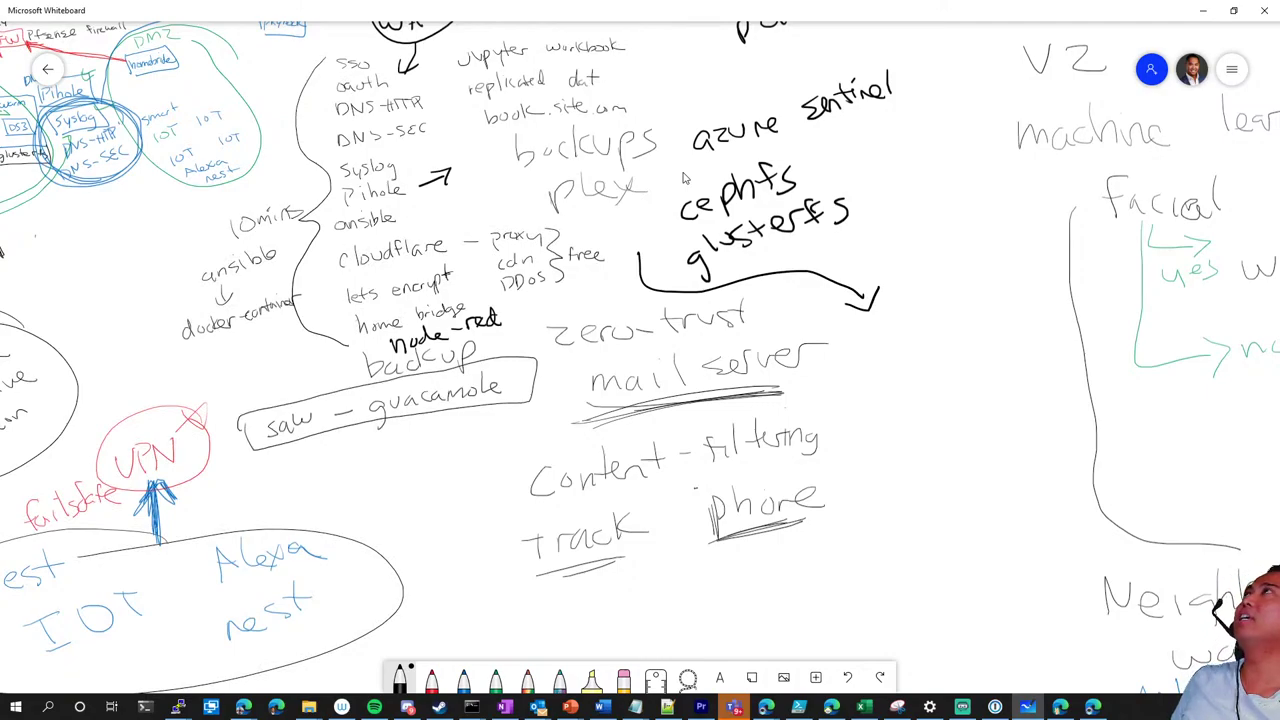
{"action": "mouse_move", "coordinate": [878, 340]}
{"action": "left_mouse_down"}
{"action": "mouse_move", "coordinate": [888, 356]}
{"action": "mouse_move", "coordinate": [930, 342]}
{"action": "mouse_move", "coordinate": [948, 312]}
{"action": "mouse_move", "coordinate": [982, 306]}
{"action": "mouse_move", "coordinate": [973, 333]}
{"action": "left_mouse_up"}
{"action": "key", "text": "ctrl+z"}
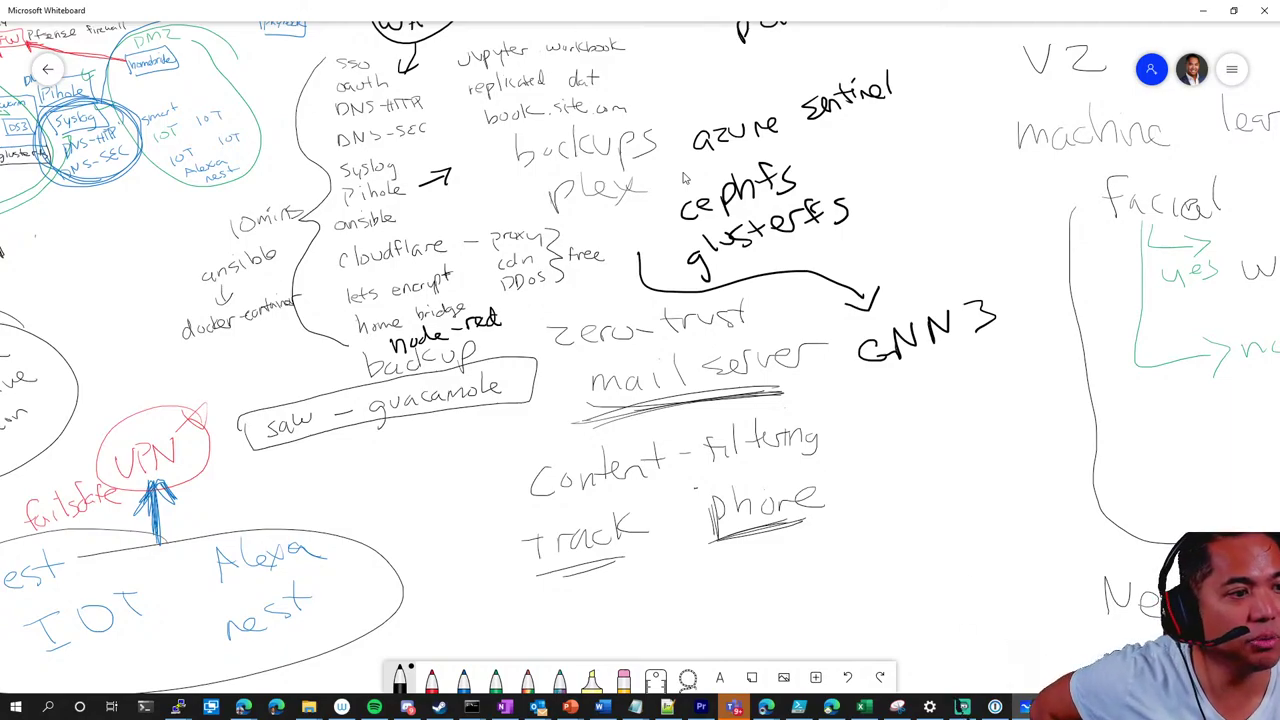
{"action": "left_click_drag", "start_coordinate": [858, 355], "coordinate": [995, 318]}
{"action": "mouse_move", "coordinate": [893, 383]}
{"action": "left_mouse_down"}
{"action": "mouse_move", "coordinate": [880, 404]}
{"action": "mouse_move", "coordinate": [945, 368]}
{"action": "mouse_move", "coordinate": [962, 382]}
{"action": "mouse_move", "coordinate": [992, 376]}
{"action": "left_mouse_up"}
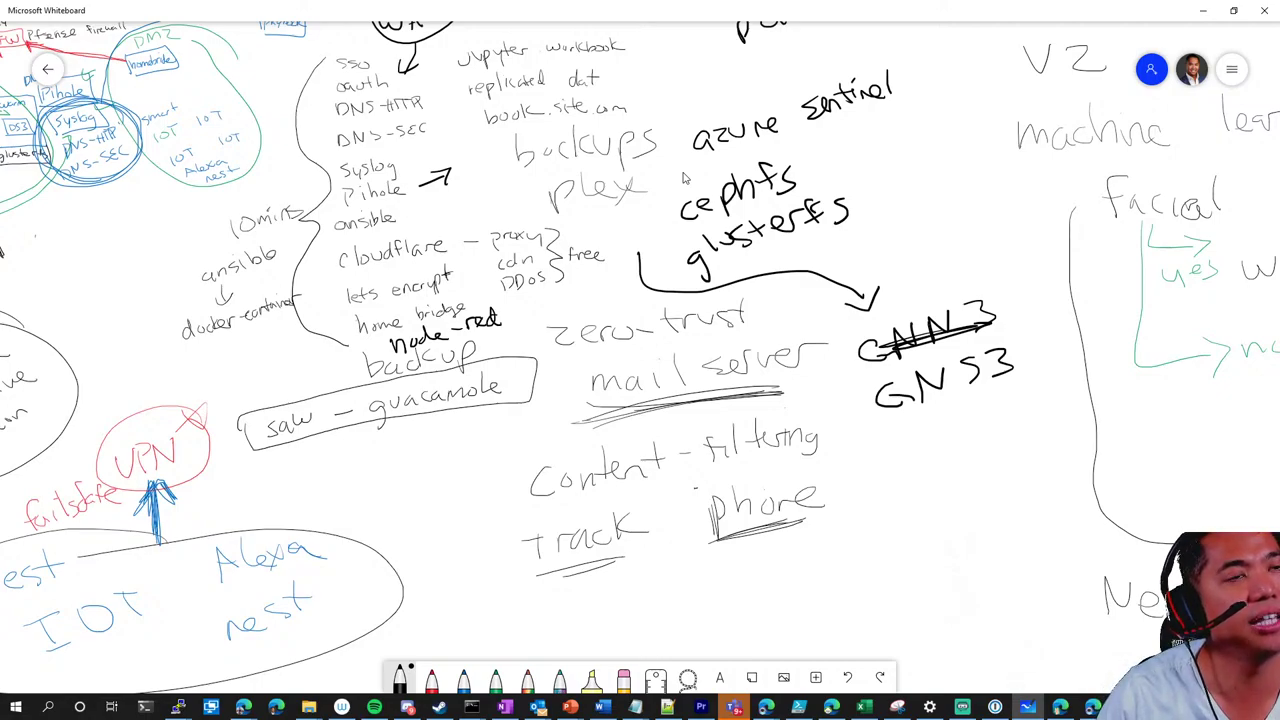
{"action": "mouse_move", "coordinate": [912, 433]}
{"action": "left_mouse_down"}
{"action": "mouse_move", "coordinate": [897, 447]}
{"action": "mouse_move", "coordinate": [917, 468]}
{"action": "mouse_move", "coordinate": [941, 420]}
{"action": "mouse_move", "coordinate": [990, 438]}
{"action": "mouse_move", "coordinate": [1012, 422]}
{"action": "mouse_move", "coordinate": [1008, 464]}
{"action": "left_mouse_up"}
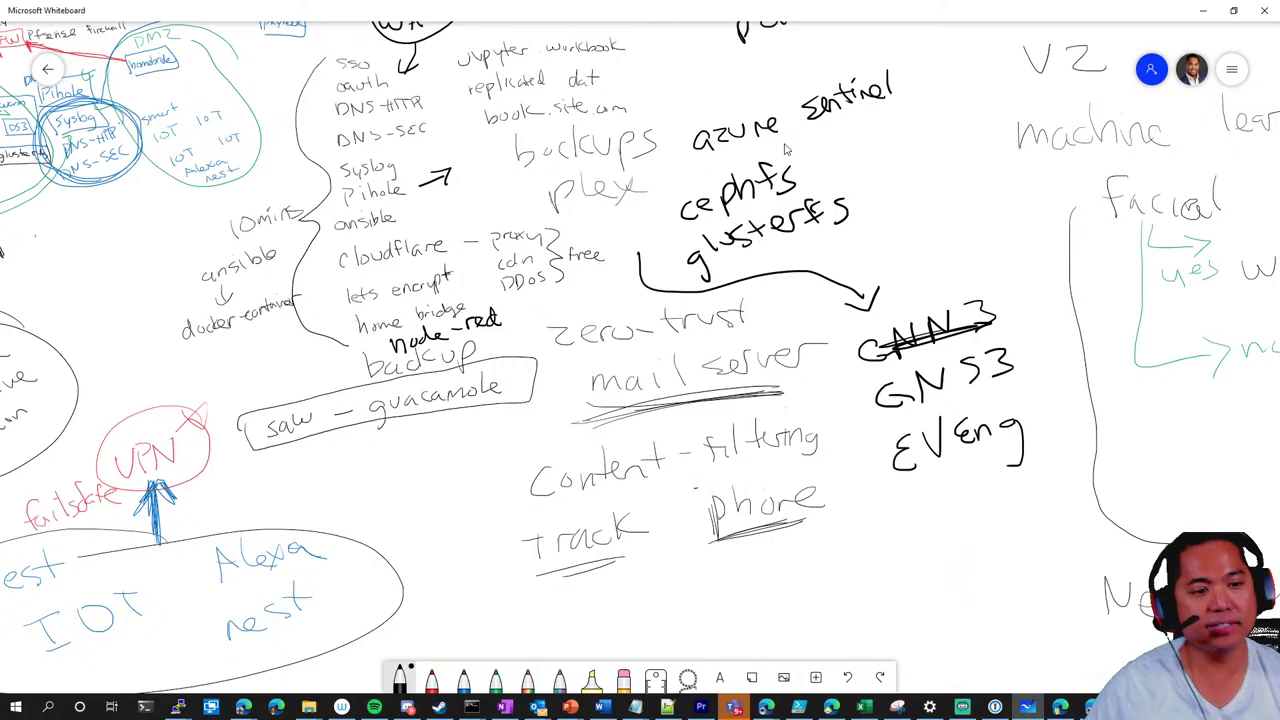
Drag the ssl decryption pa-220 ink up and to the right
{"action": "scroll", "coordinate": [806, 289], "scroll_direction": "up", "scroll_amount": 3}
{"action": "scroll", "coordinate": [845, 356], "scroll_direction": "right", "scroll_amount": 2}
{"action": "scroll", "coordinate": [845, 356], "scroll_direction": "up", "scroll_amount": 1}
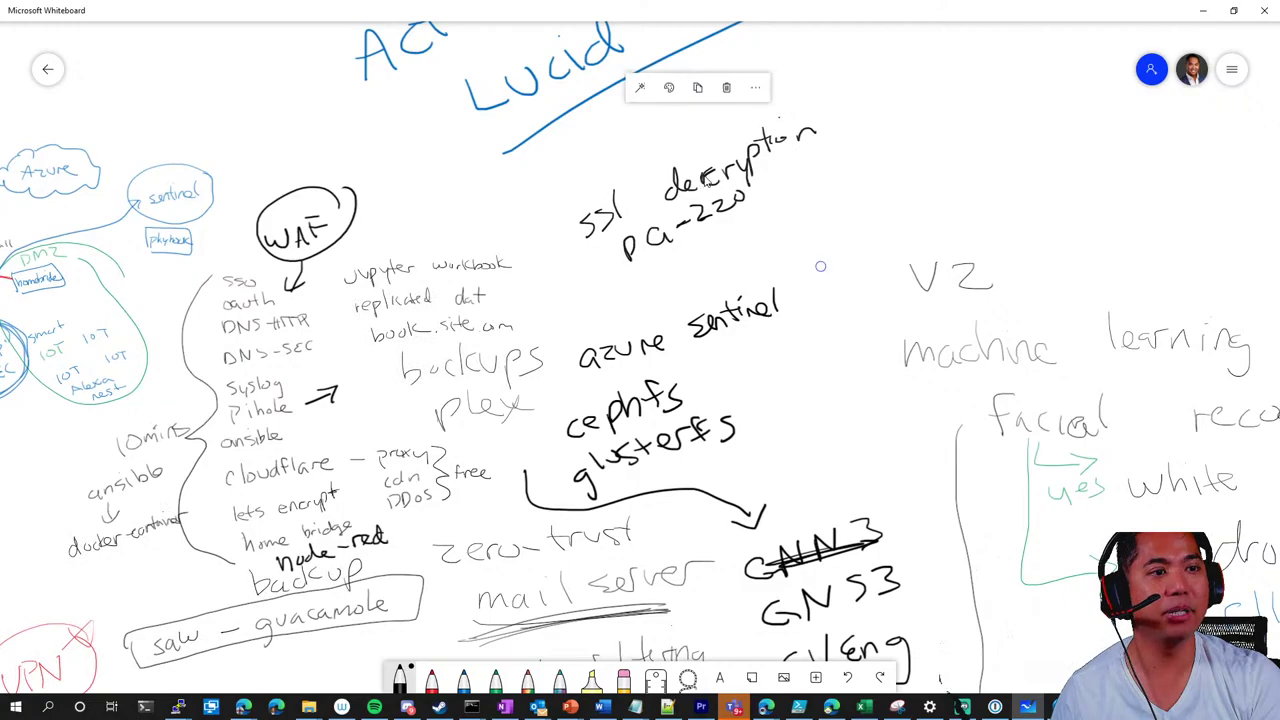
{"action": "left_click", "coordinate": [705, 195]}
{"action": "left_click_drag", "start_coordinate": [658, 272], "coordinate": [755, 182]}
{"action": "left_click", "coordinate": [785, 247]}
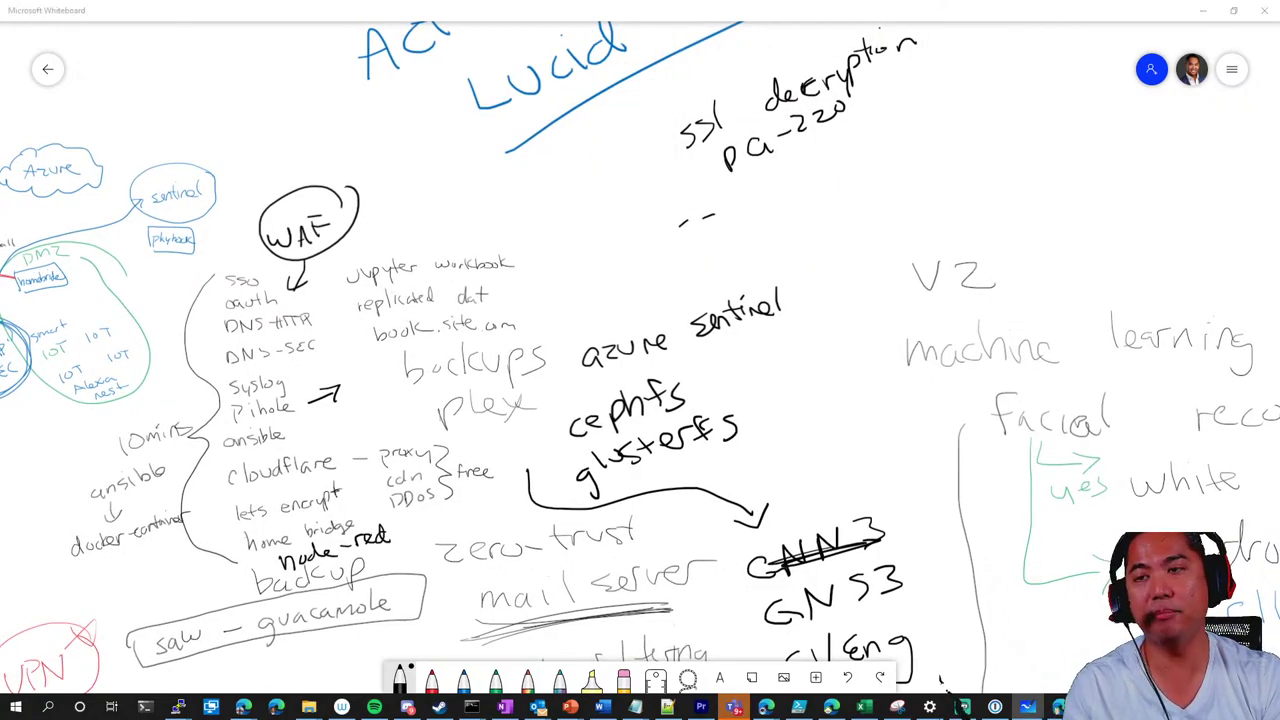
Bring up the browser and start entering a new web address
{"action": "left_click_drag", "start_coordinate": [940, 626], "coordinate": [946, 690]}
{"action": "left_click", "coordinate": [962, 706]}
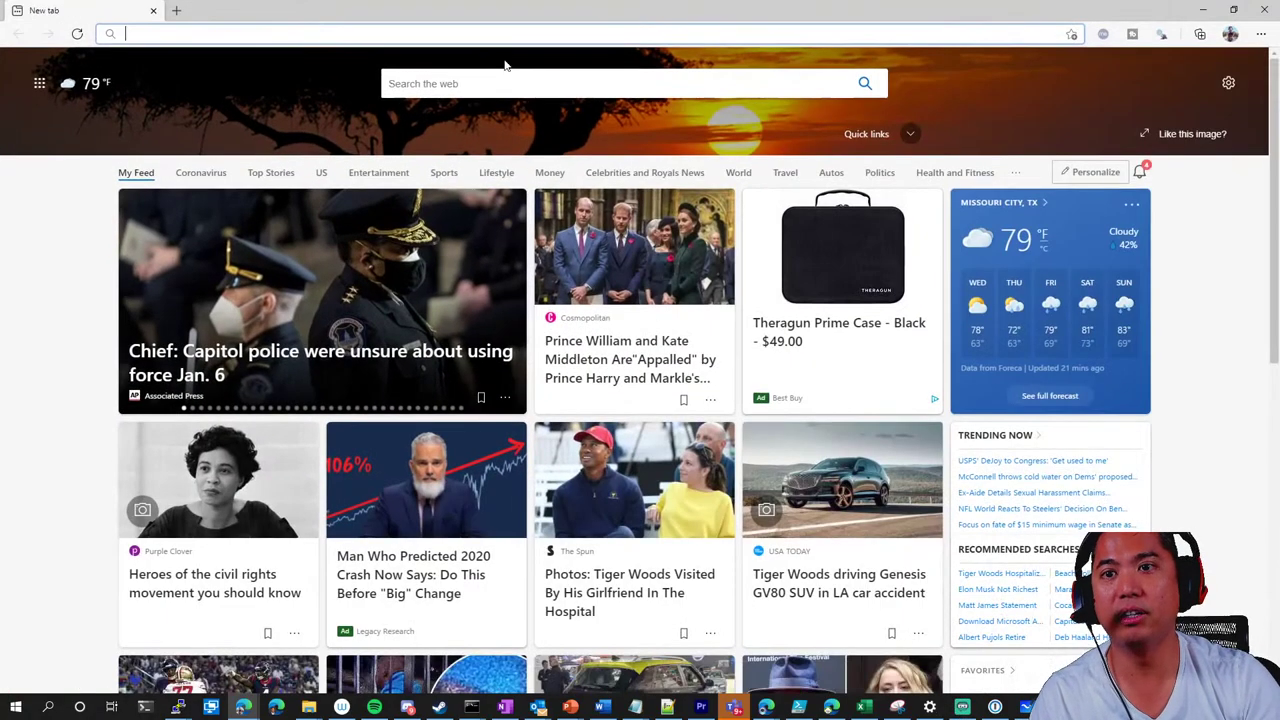
{"action": "left_click", "coordinate": [490, 29]}
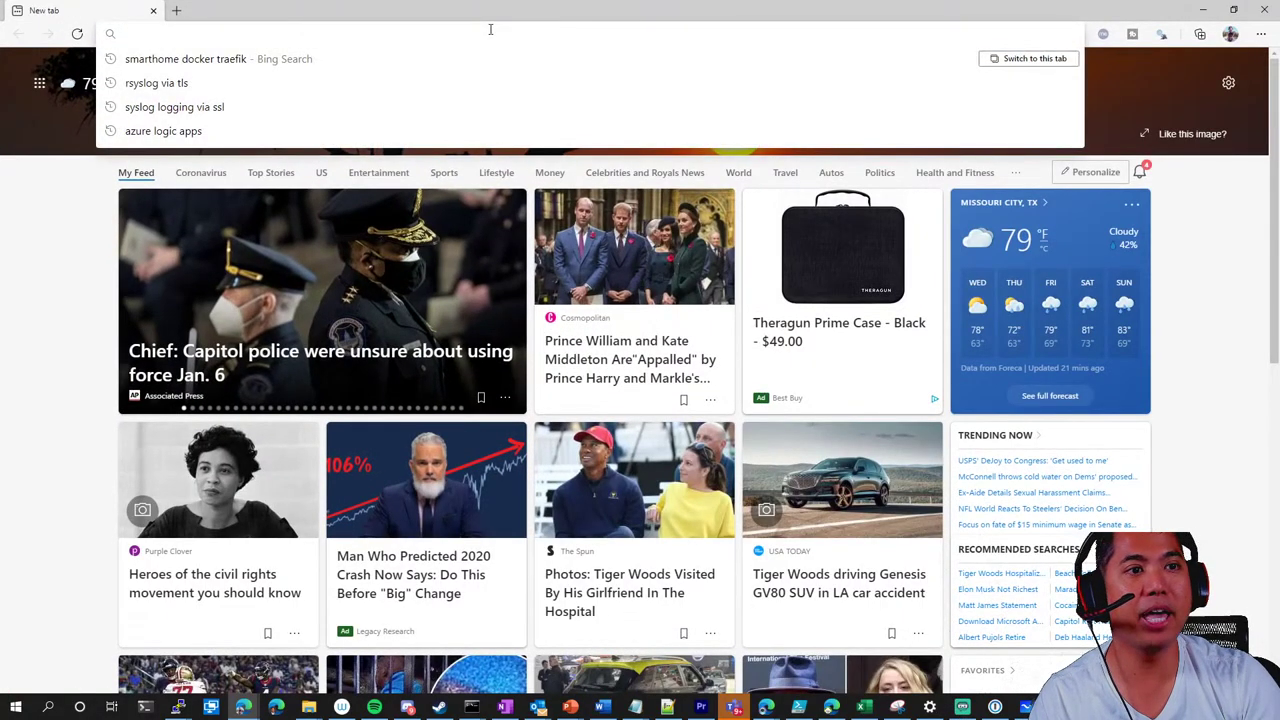
Load the MineMeld site from 'mine' and sign in with the admin account and password
{"action": "type", "text": "mine"}
{"action": "key", "text": "Return"}
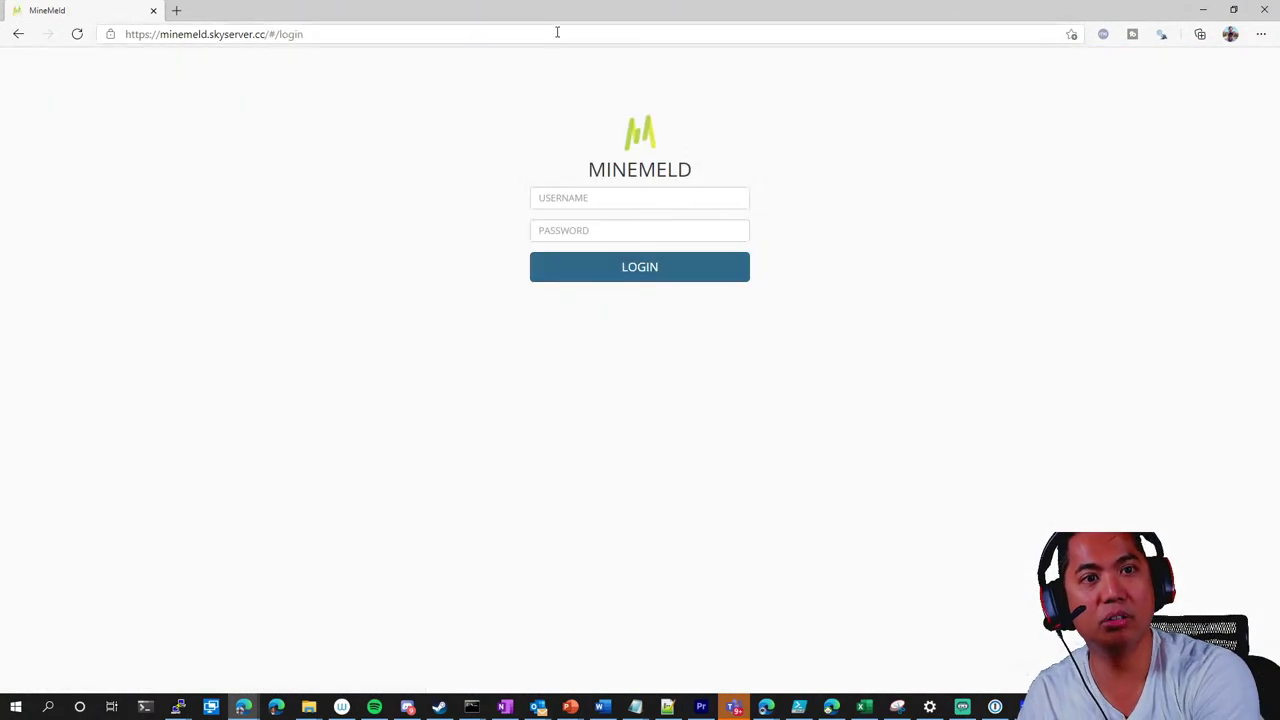
{"action": "left_click", "coordinate": [637, 199]}
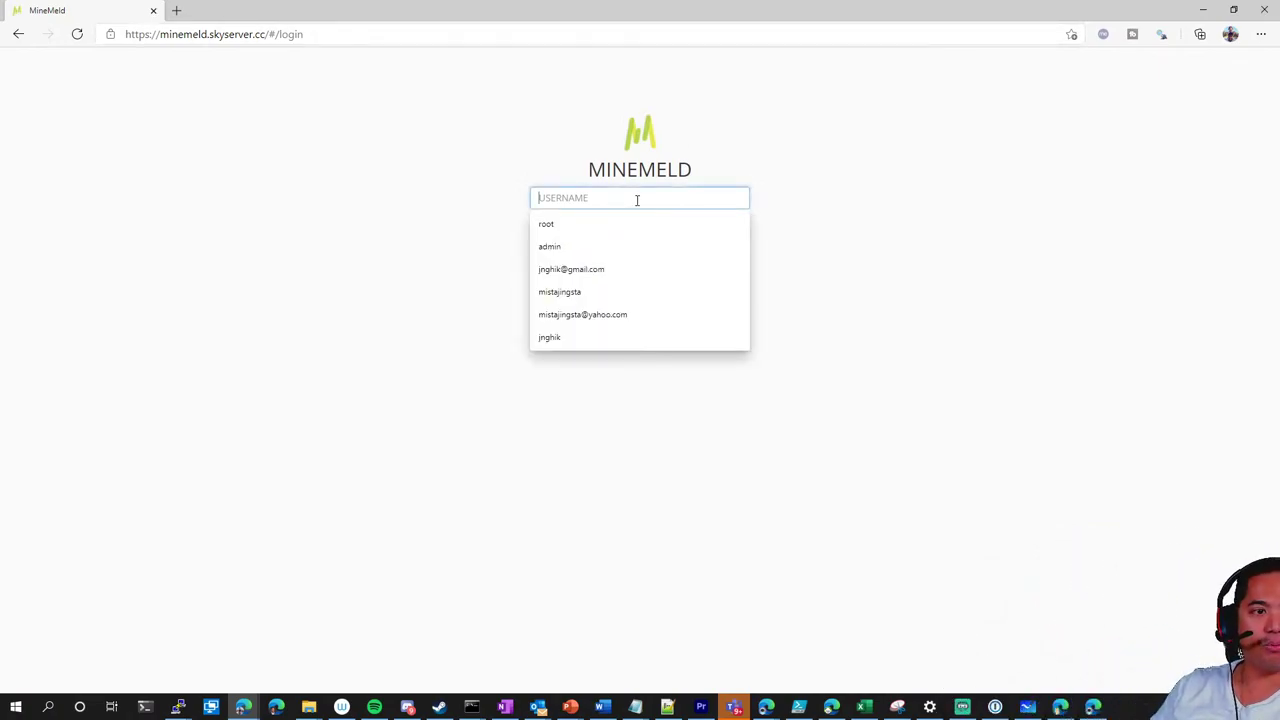
{"action": "type", "text": "admin"}
{"action": "key", "text": "Tab"}
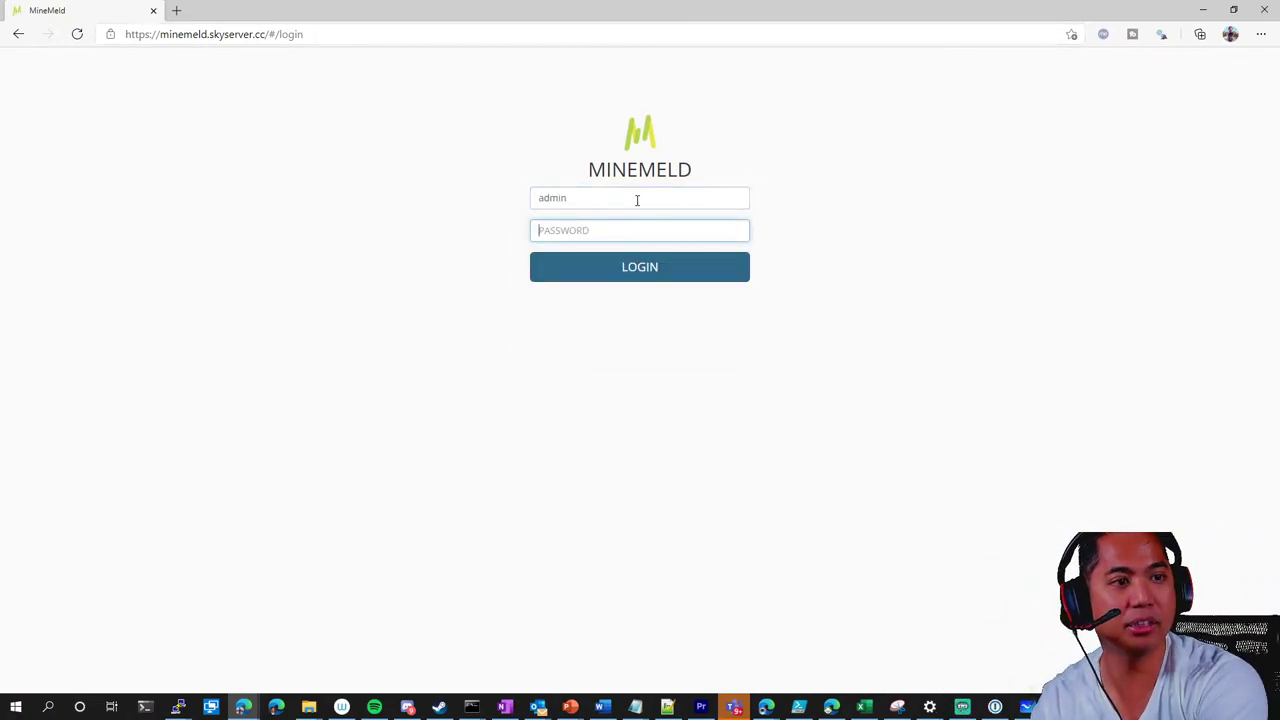
{"action": "type", "text": "mine"}
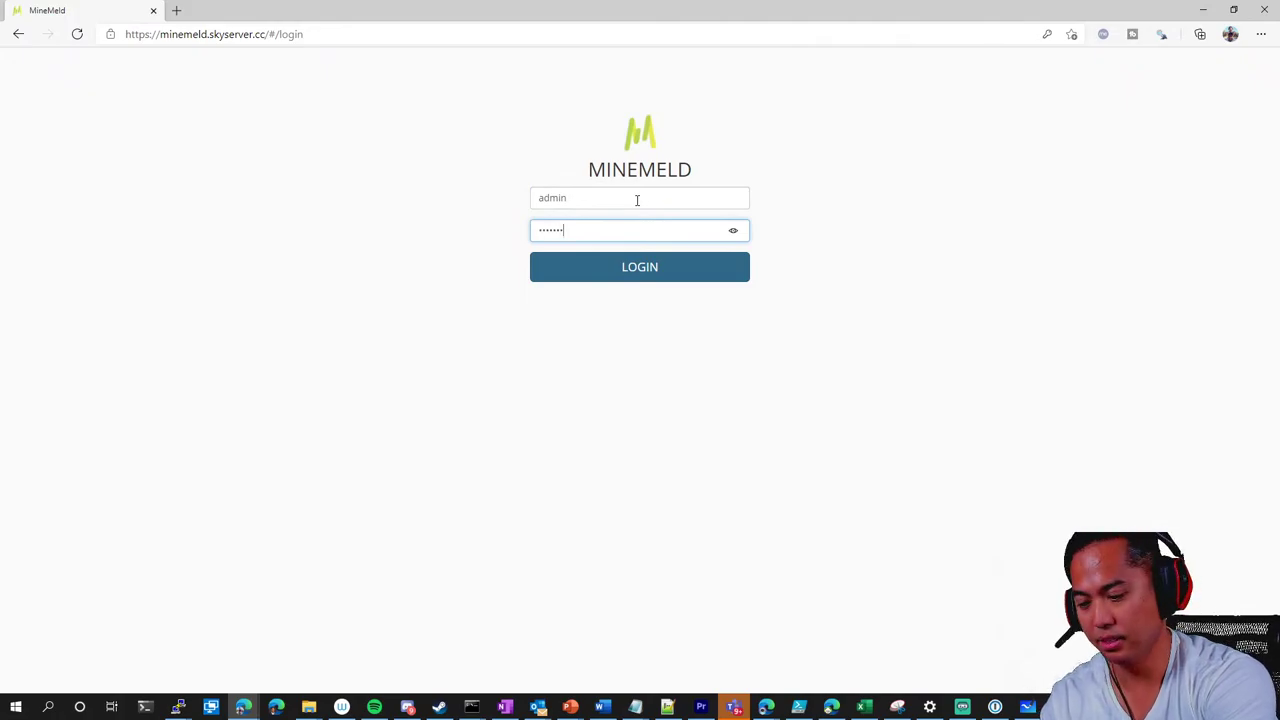
{"action": "key", "text": "BackSpace"}
{"action": "type", "text": "mineme"}
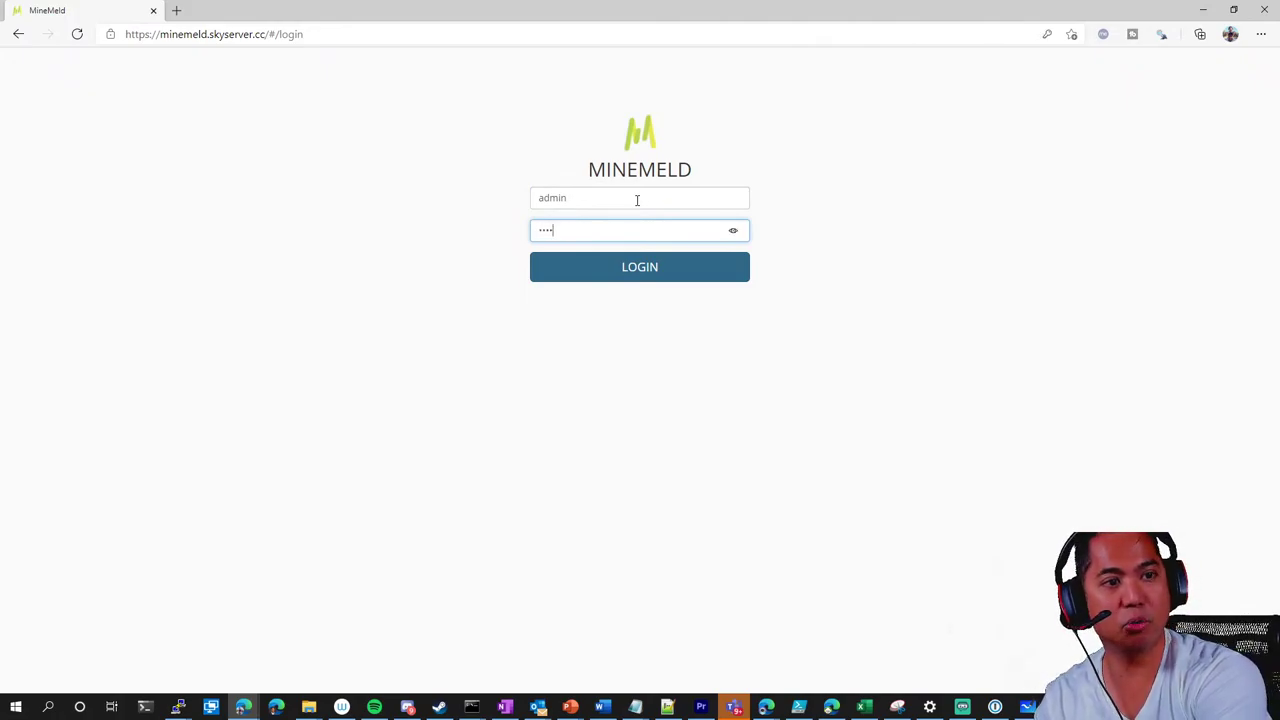
{"action": "key", "text": "Return"}
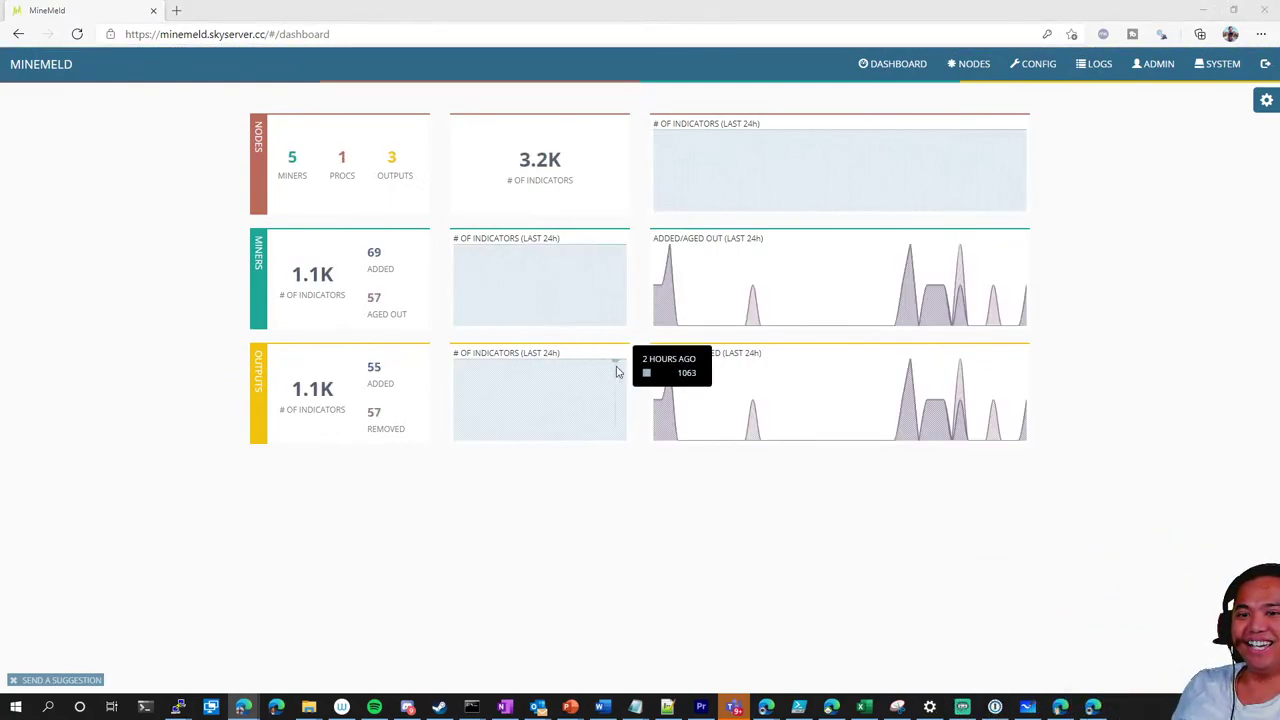
Open MineMeld's Nodes table and check the wlWhiteListIPv4 node's details
{"action": "left_click", "coordinate": [896, 67]}
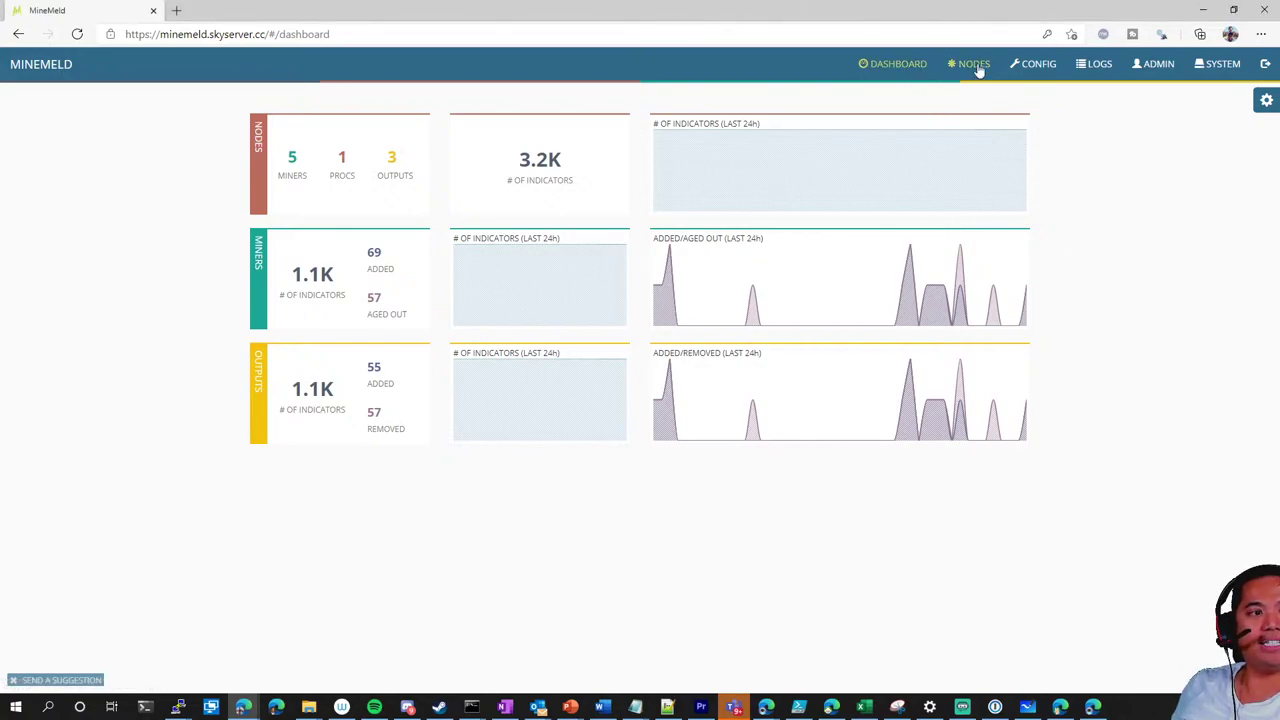
{"action": "left_click", "coordinate": [975, 65]}
{"action": "scroll", "coordinate": [482, 402], "scroll_direction": "down", "scroll_amount": 1}
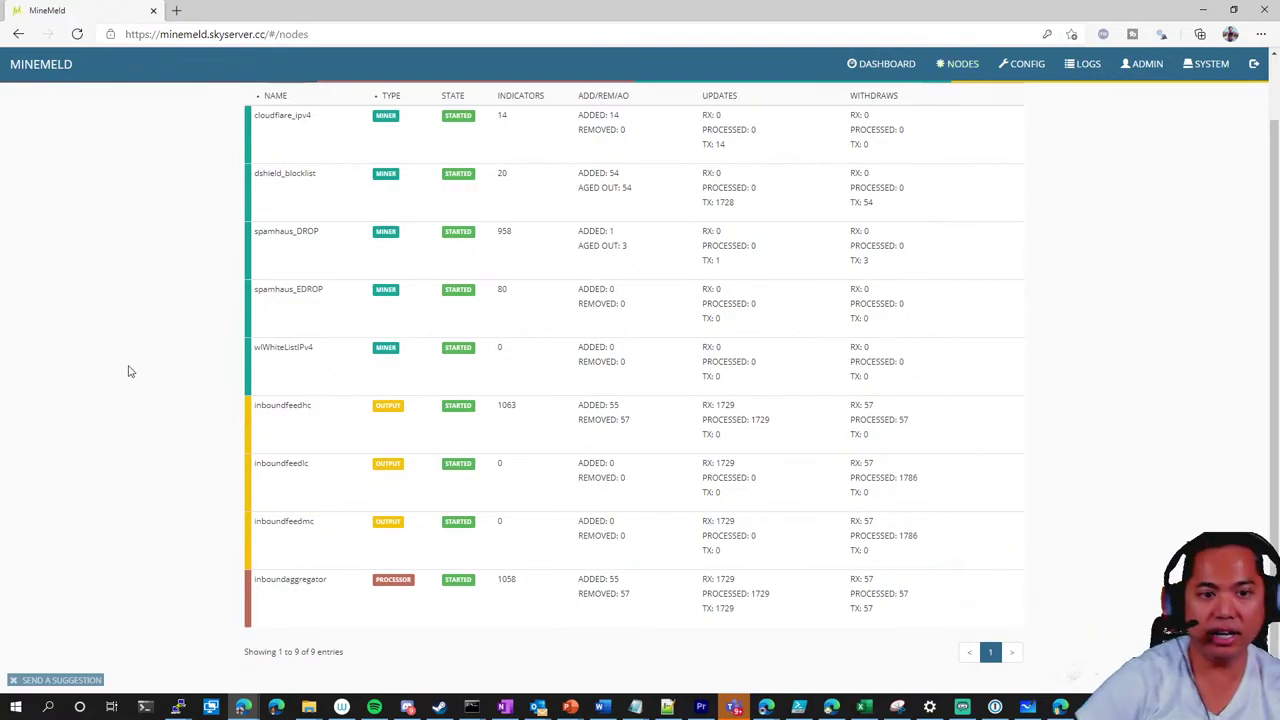
{"action": "scroll", "coordinate": [137, 371], "scroll_direction": "up", "scroll_amount": 1}
{"action": "scroll", "coordinate": [266, 351], "scroll_direction": "down", "scroll_amount": 1}
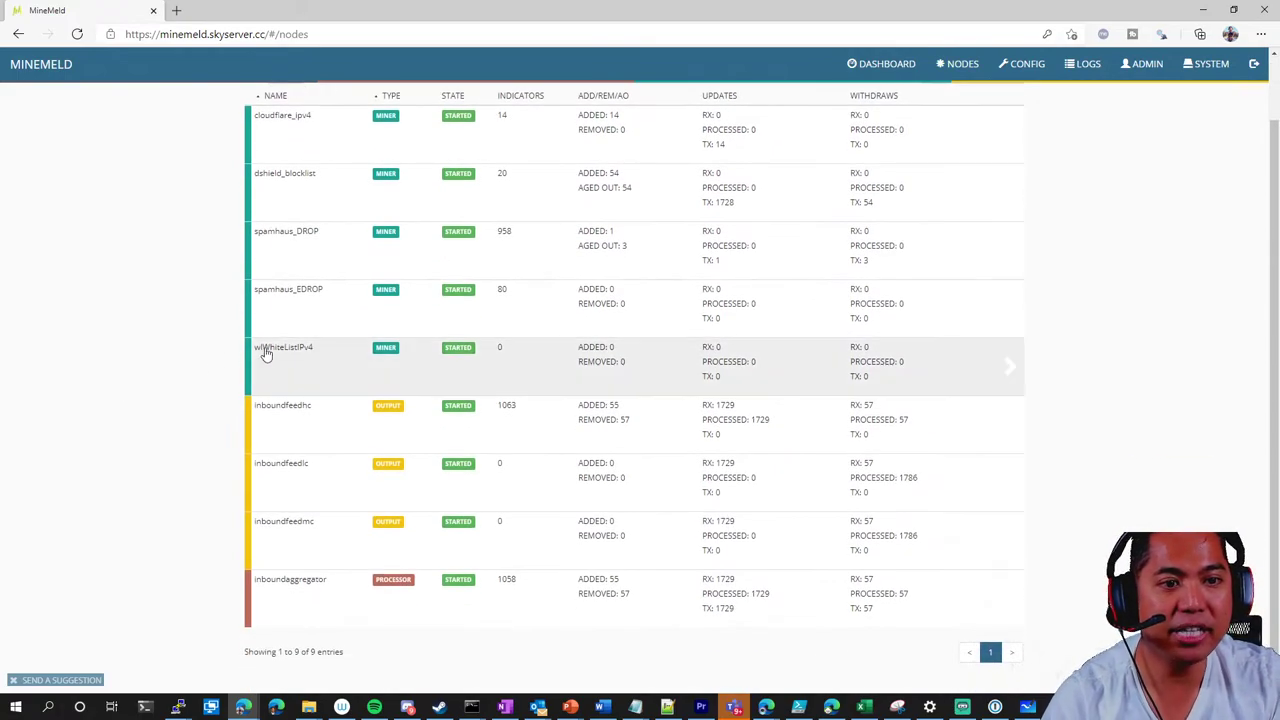
{"action": "left_click", "coordinate": [306, 352]}
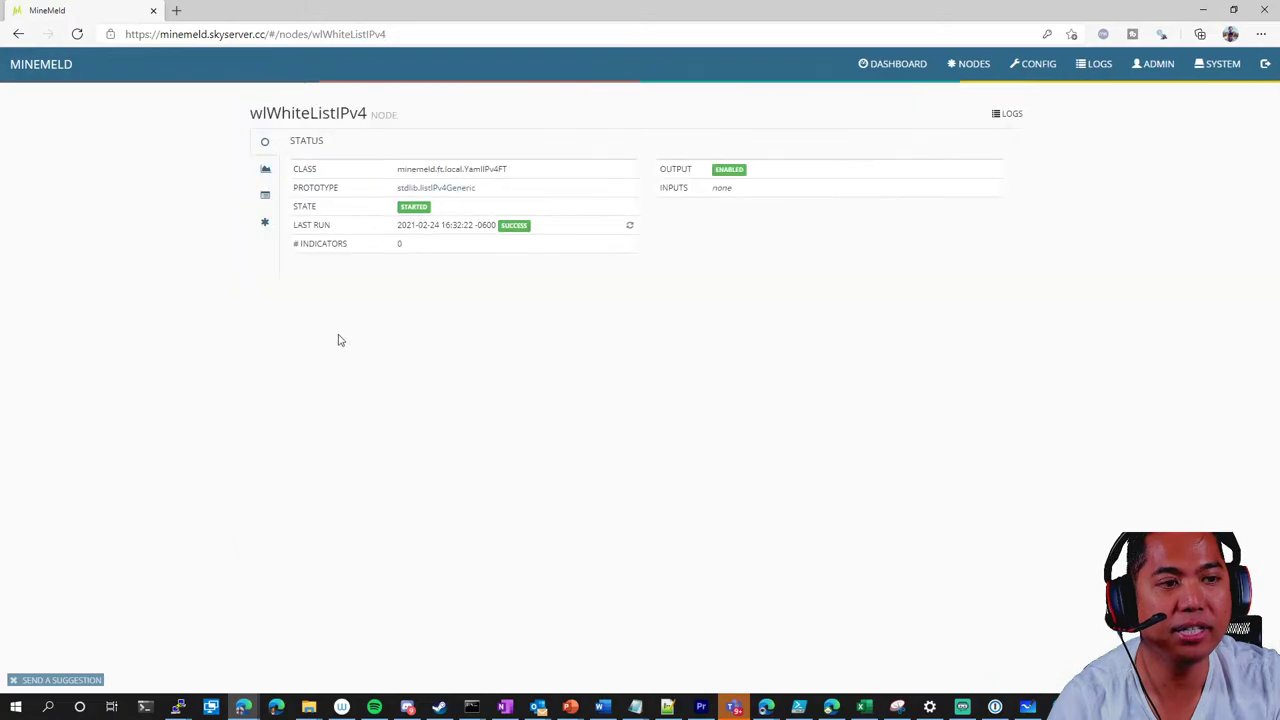
{"action": "left_click", "coordinate": [18, 34]}
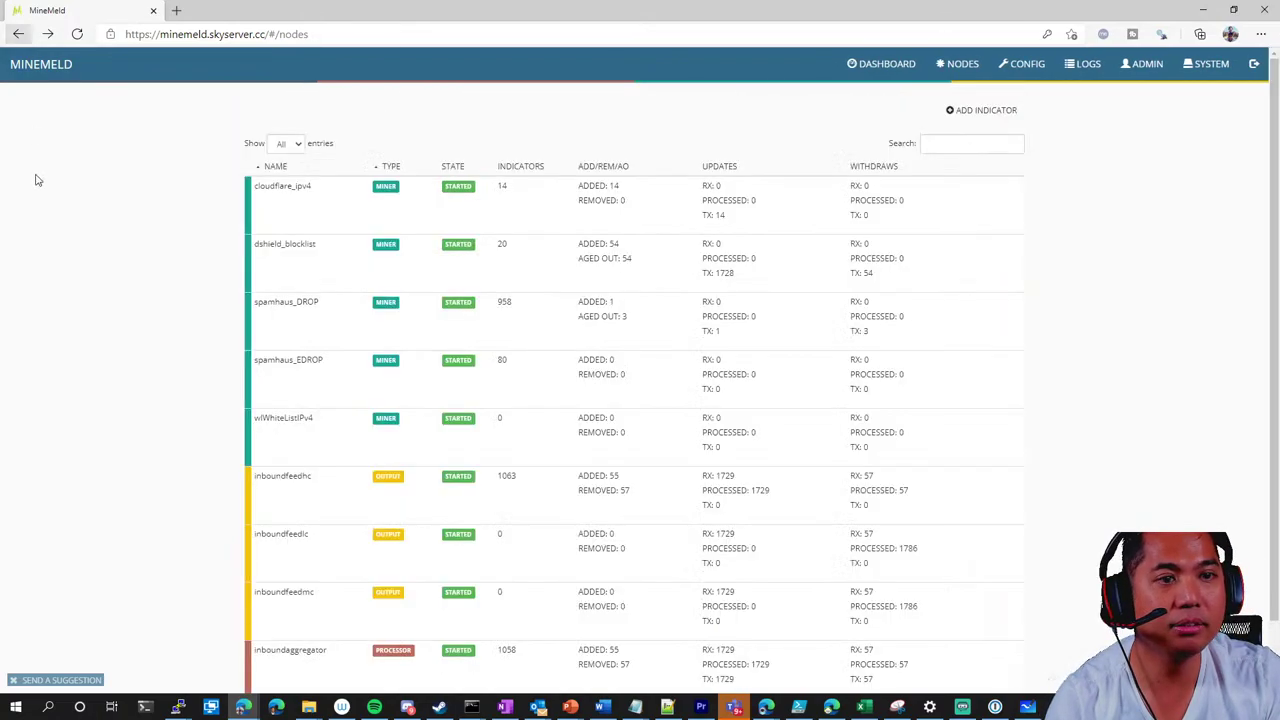
Inspect the inboundfeedhc feed's IP range list, then minimise the browser
{"action": "scroll", "coordinate": [165, 444], "scroll_direction": "down", "scroll_amount": 1}
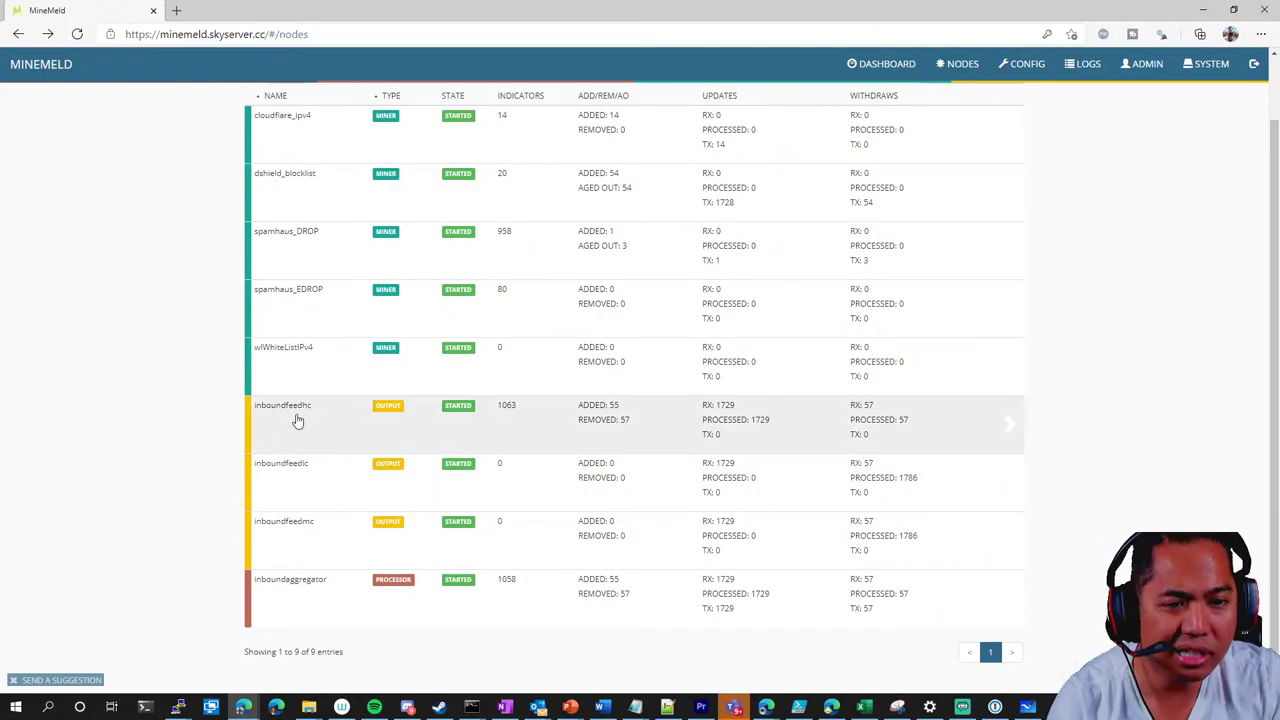
{"action": "left_click", "coordinate": [297, 418]}
{"action": "left_click", "coordinate": [453, 225]}
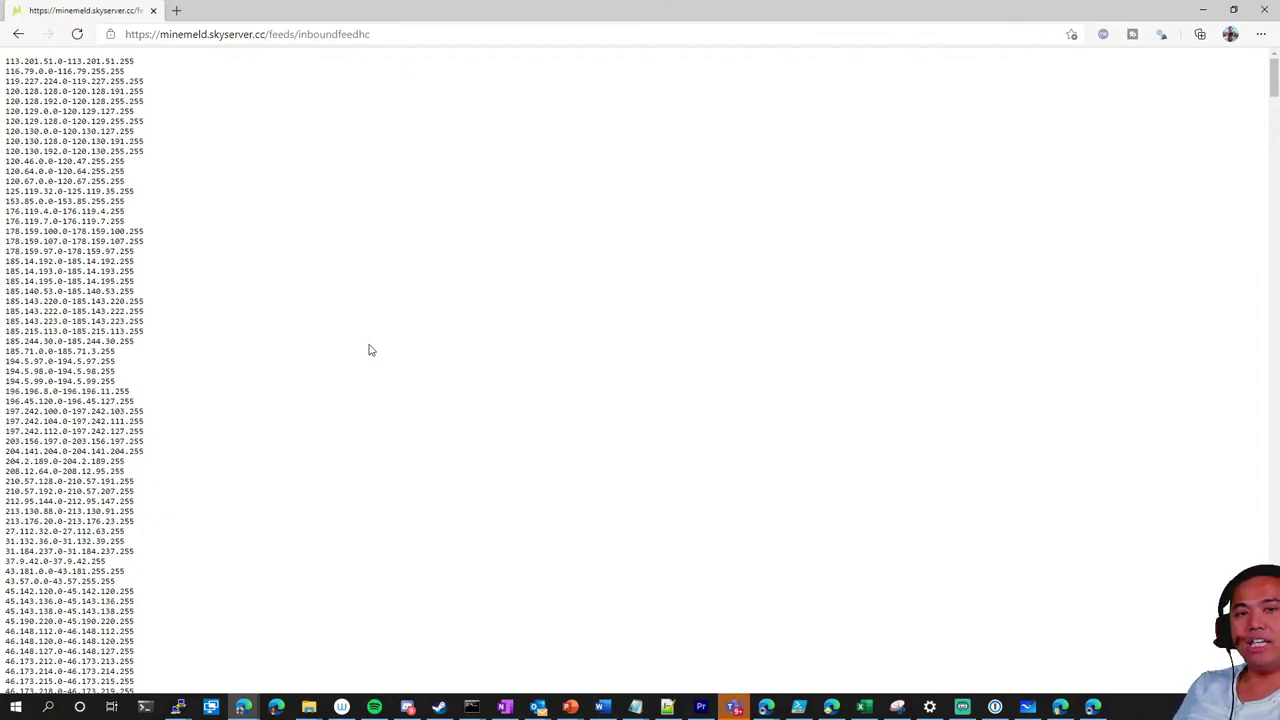
{"action": "left_click", "coordinate": [16, 35]}
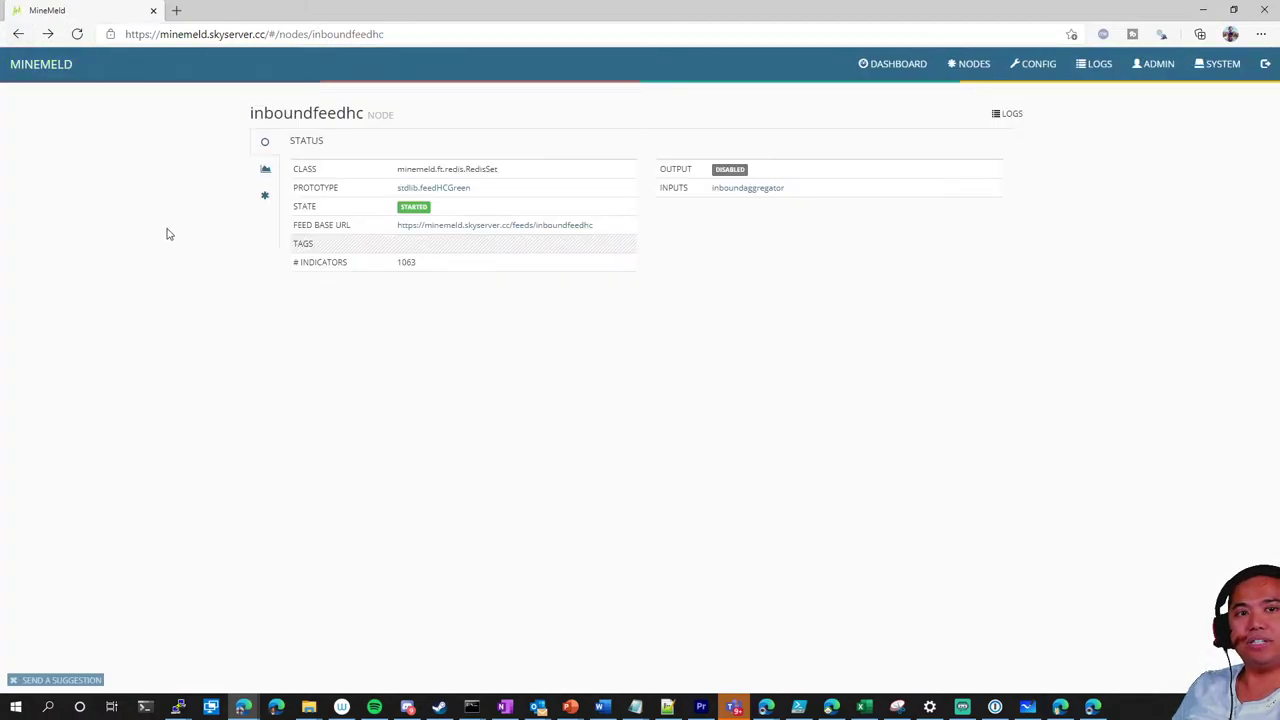
{"action": "left_click", "coordinate": [17, 34]}
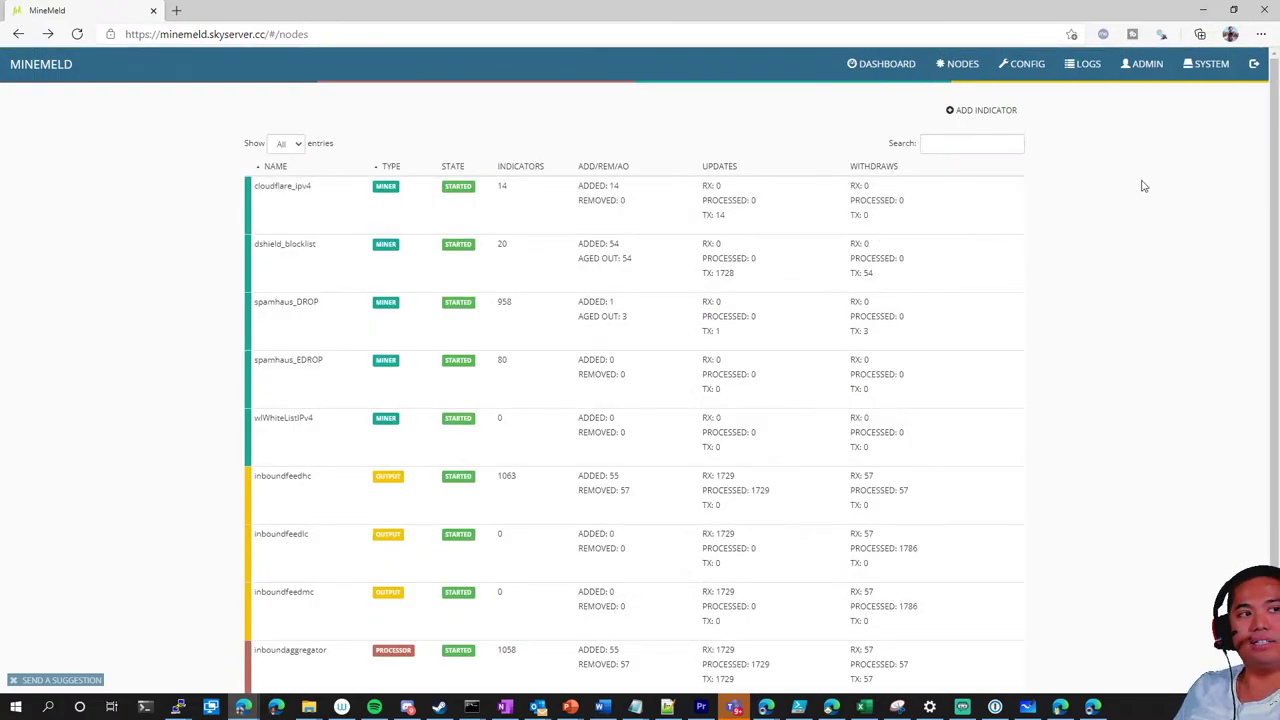
{"action": "left_click", "coordinate": [1203, 9]}
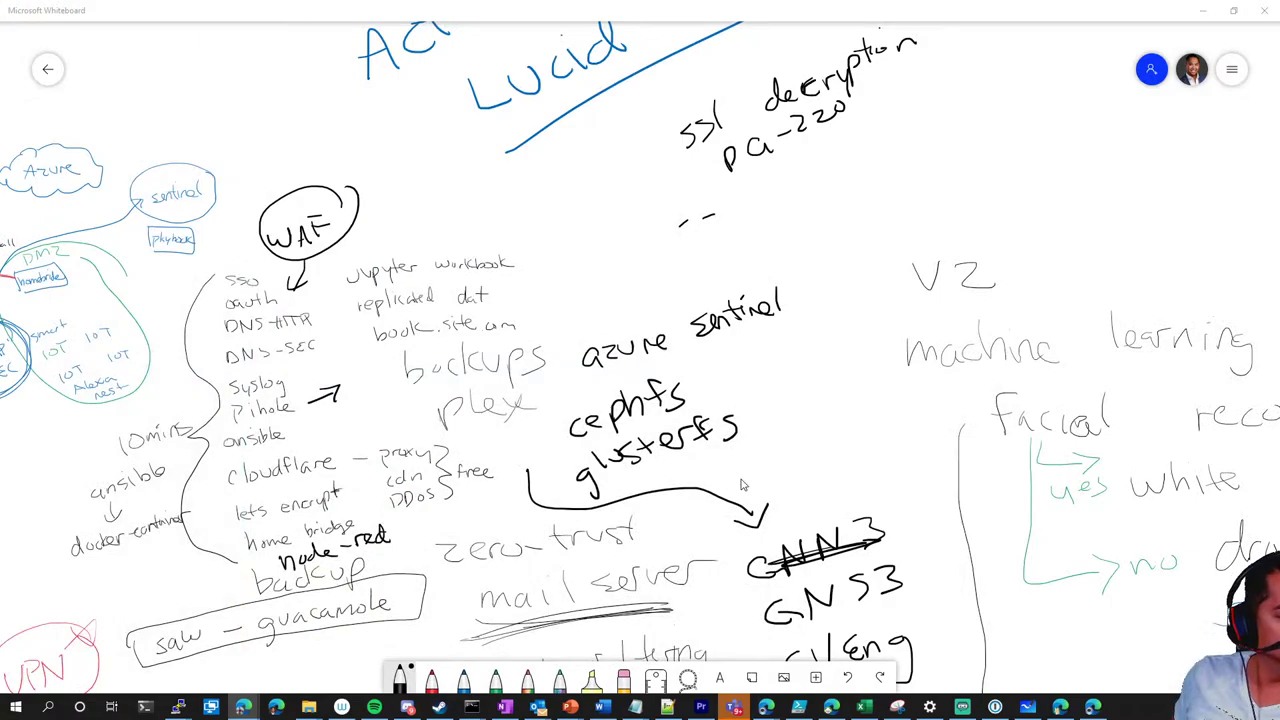
Handwrite 'minemeld' beneath the PA-220 note, above azure sentinel, and zoom the canvas out
{"action": "mouse_move", "coordinate": [612, 258]}
{"action": "left_mouse_down"}
{"action": "mouse_move", "coordinate": [624, 242]}
{"action": "mouse_move", "coordinate": [637, 256]}
{"action": "left_mouse_up"}
{"action": "mouse_move", "coordinate": [643, 240]}
{"action": "left_mouse_down"}
{"action": "mouse_move", "coordinate": [644, 256]}
{"action": "mouse_move", "coordinate": [668, 252]}
{"action": "left_mouse_up"}
{"action": "mouse_move", "coordinate": [672, 244]}
{"action": "left_mouse_down"}
{"action": "mouse_move", "coordinate": [740, 228]}
{"action": "mouse_move", "coordinate": [746, 196]}
{"action": "left_mouse_up"}
{"action": "left_click_drag", "start_coordinate": [752, 222], "coordinate": [770, 184]}
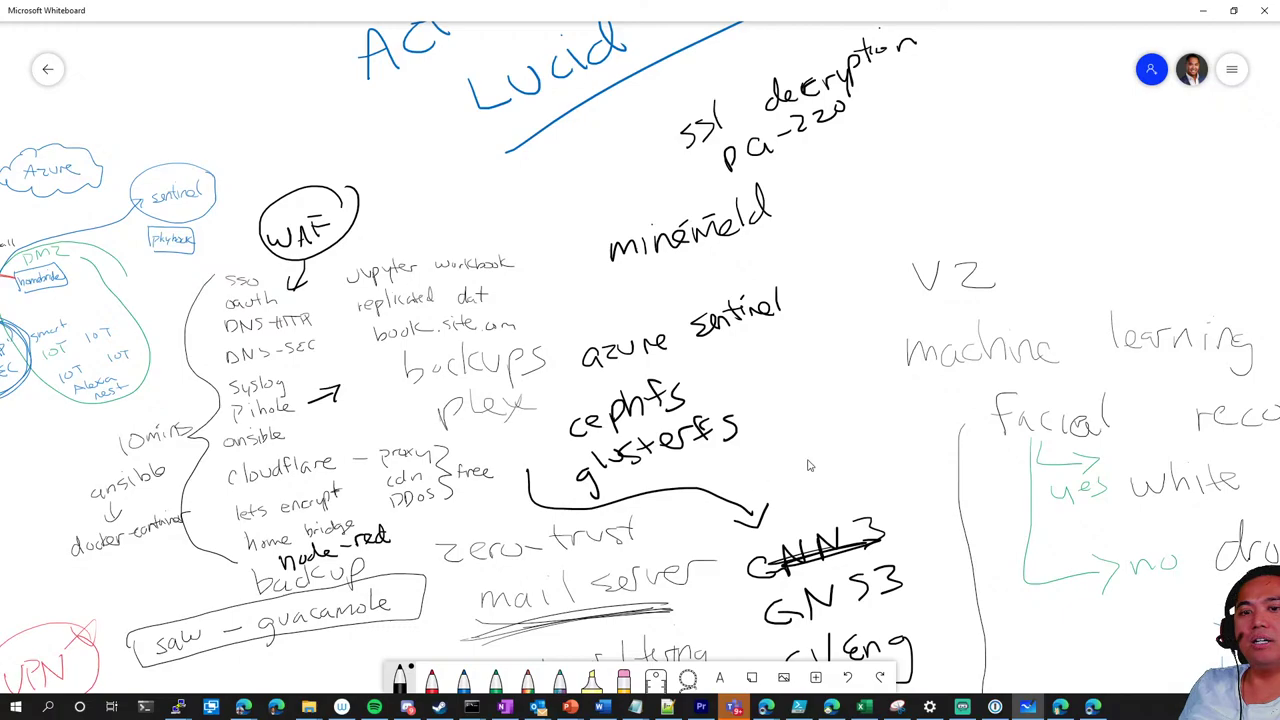
{"action": "scroll", "coordinate": [837, 425], "scroll_direction": "down", "scroll_amount": 3}
{"action": "scroll", "coordinate": [837, 425], "scroll_direction": "left", "scroll_amount": 2}
{"action": "scroll", "coordinate": [840, 365], "scroll_direction": "down", "scroll_amount": 2}
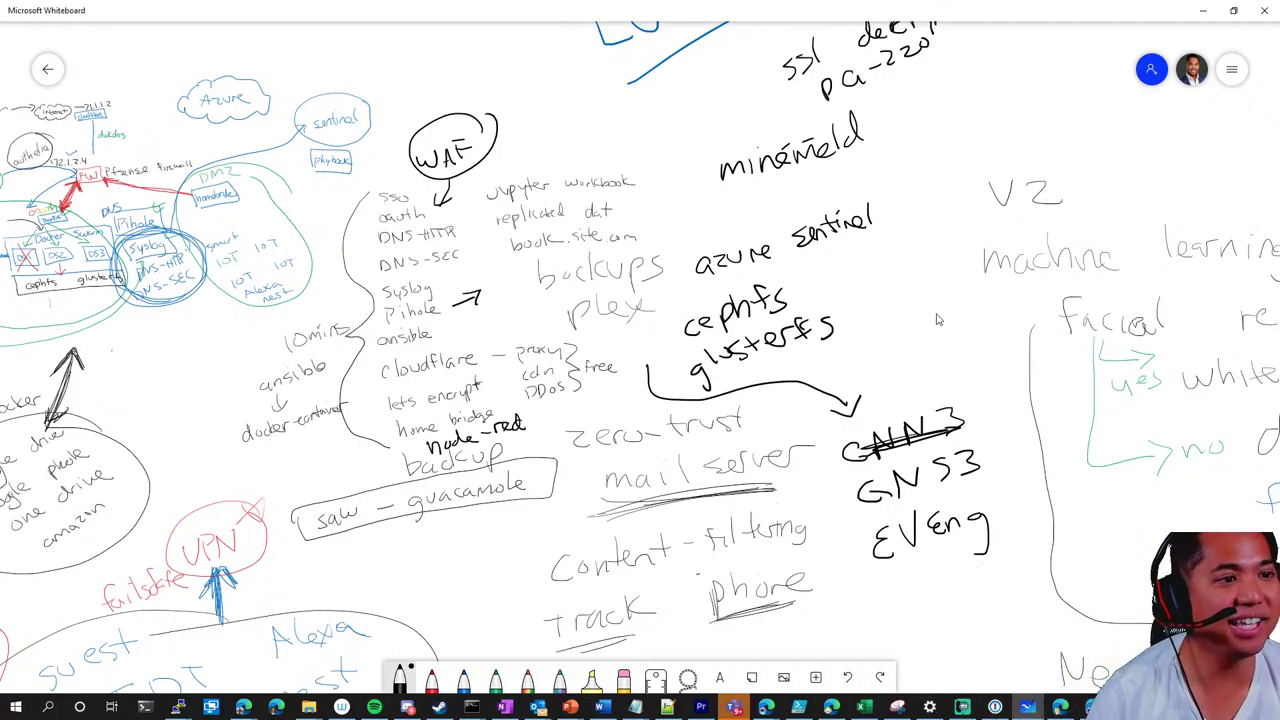
Handwrite 'bitwarden' under minemeld, fix its ending, and switch to bitwarden.com in the browser
{"action": "mouse_move", "coordinate": [735, 186]}
{"action": "left_mouse_down"}
{"action": "mouse_move", "coordinate": [750, 212]}
{"action": "mouse_move", "coordinate": [890, 154]}
{"action": "left_mouse_up"}
{"action": "left_click_drag", "start_coordinate": [886, 176], "coordinate": [912, 164]}
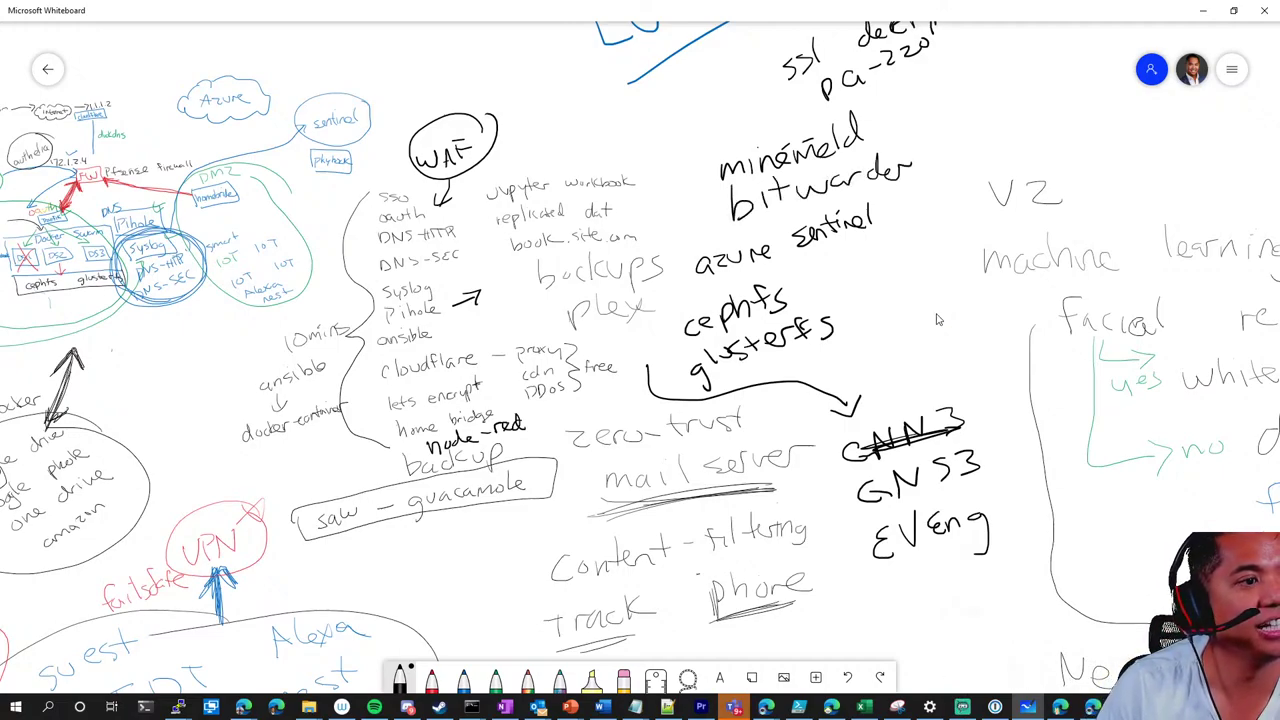
{"action": "mouse_move", "coordinate": [895, 208]}
{"action": "left_mouse_down"}
{"action": "mouse_move", "coordinate": [870, 165]}
{"action": "mouse_move", "coordinate": [868, 178]}
{"action": "mouse_move", "coordinate": [896, 162]}
{"action": "left_mouse_up"}
{"action": "left_click_drag", "start_coordinate": [898, 176], "coordinate": [918, 166]}
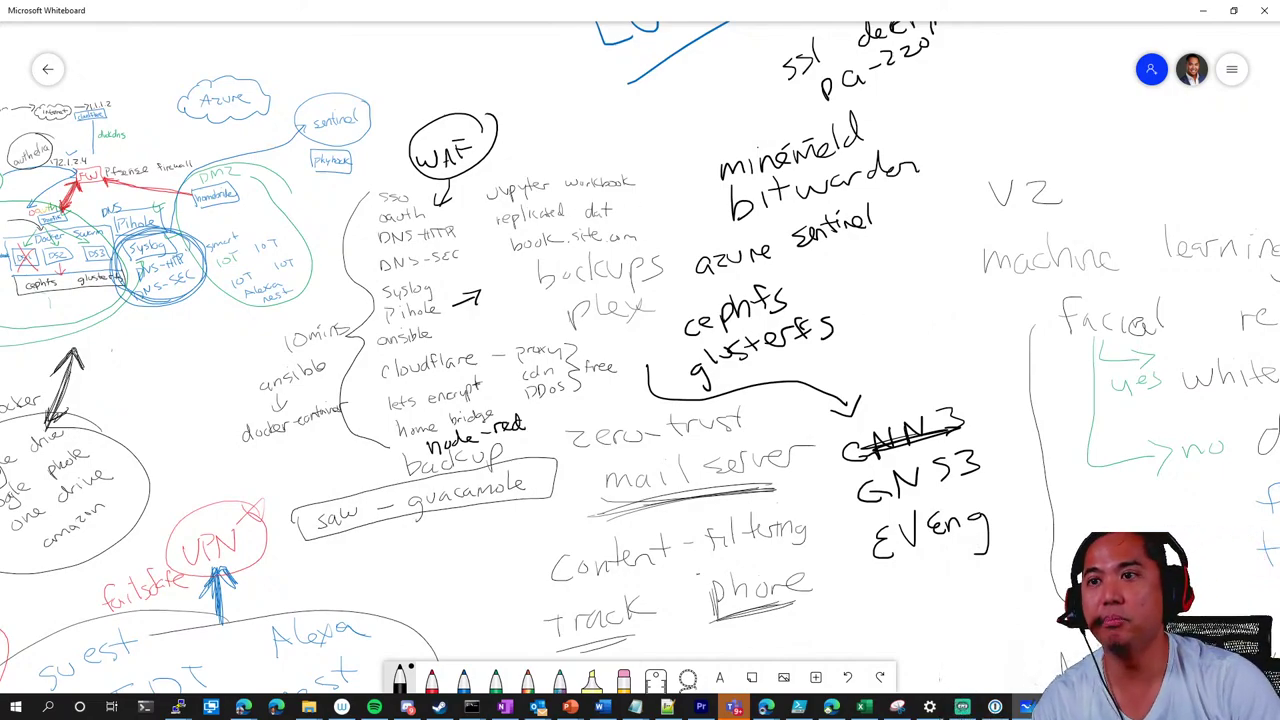
{"action": "left_click", "coordinate": [243, 707]}
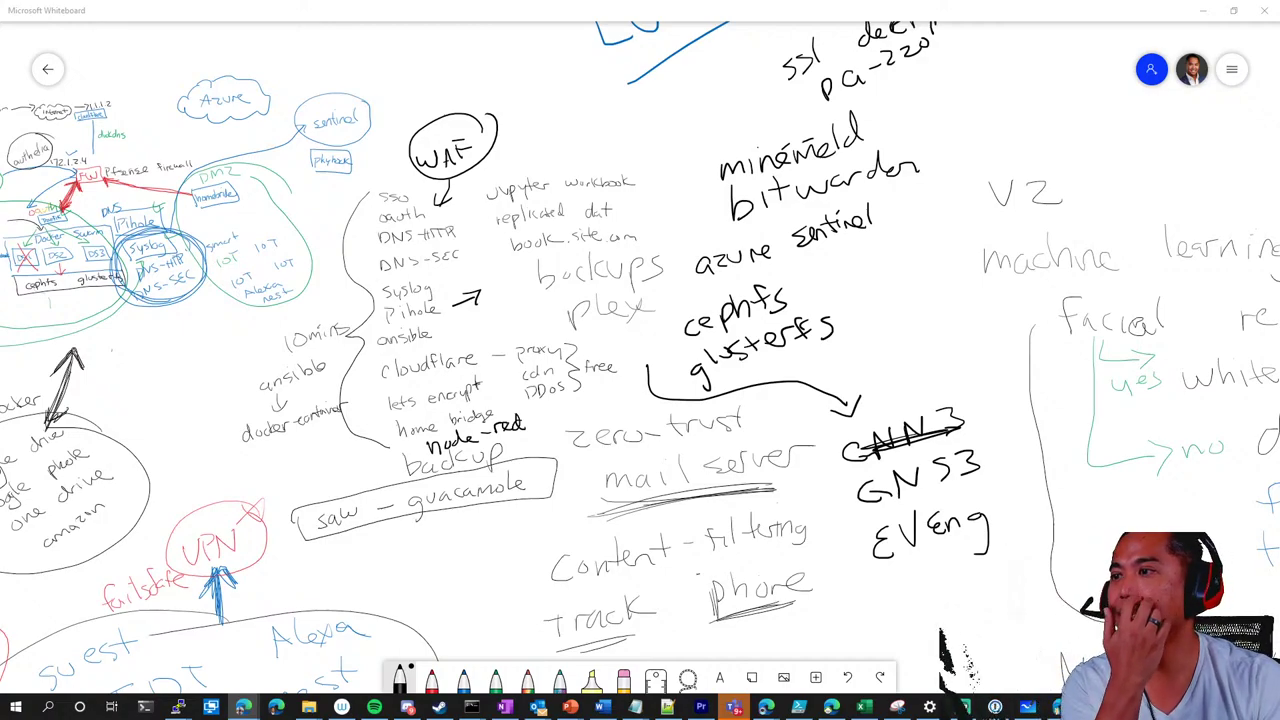
{"action": "key", "text": "alt+Tab"}
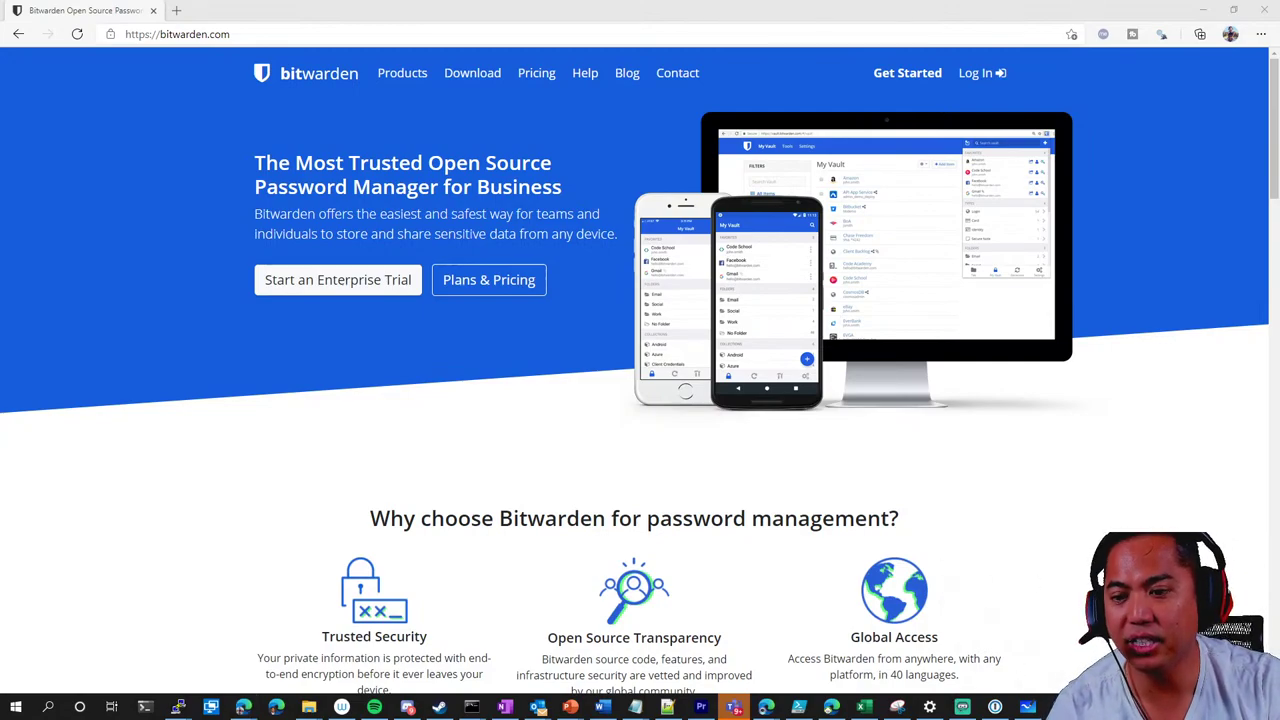
Switch from the Bitwarden homepage back to the Whiteboard homelab board
{"action": "key", "text": "alt+Tab"}
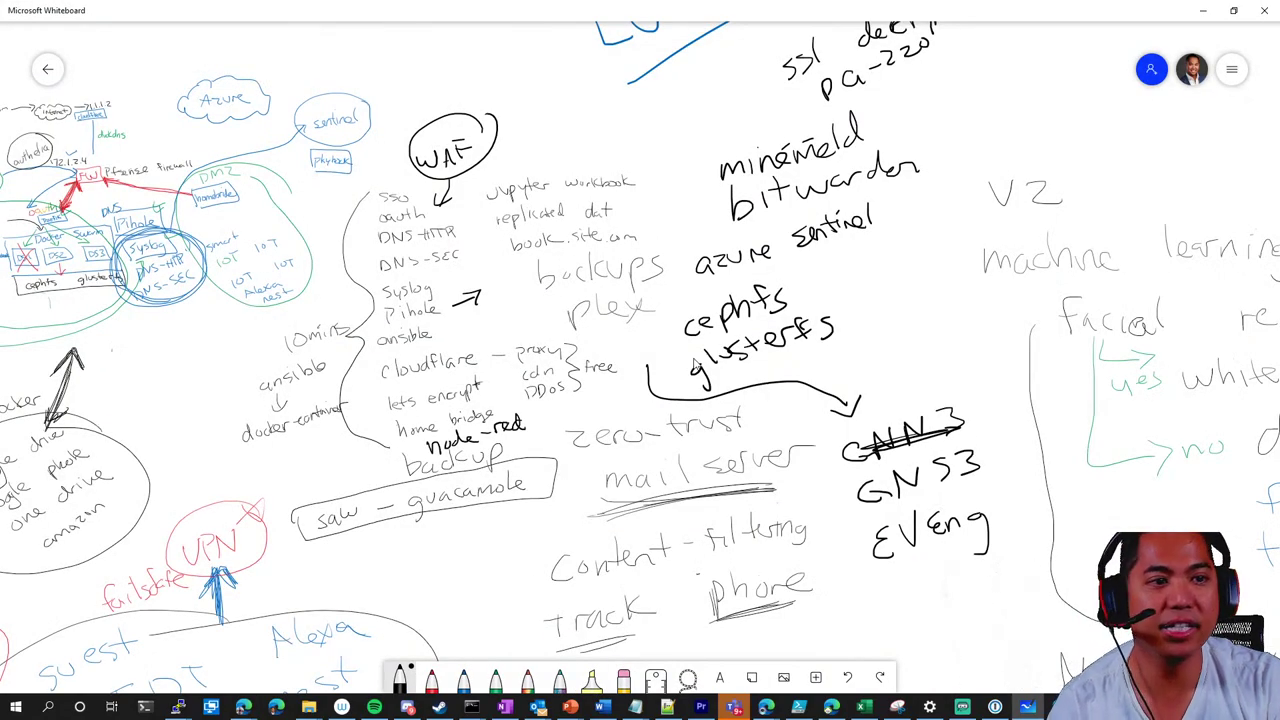
Handwrite 'discord' left of the ssl decryption note, then minimise Whiteboard to reveal Bitwarden
{"action": "mouse_move", "coordinate": [664, 136]}
{"action": "left_mouse_down"}
{"action": "mouse_move", "coordinate": [672, 150]}
{"action": "mouse_move", "coordinate": [678, 140]}
{"action": "left_mouse_up"}
{"action": "mouse_move", "coordinate": [702, 118]}
{"action": "left_mouse_down"}
{"action": "mouse_move", "coordinate": [686, 138]}
{"action": "mouse_move", "coordinate": [730, 134]}
{"action": "mouse_move", "coordinate": [766, 102]}
{"action": "left_mouse_up"}
{"action": "left_click_drag", "start_coordinate": [782, 104], "coordinate": [786, 112]}
{"action": "left_click_drag", "start_coordinate": [786, 80], "coordinate": [788, 112]}
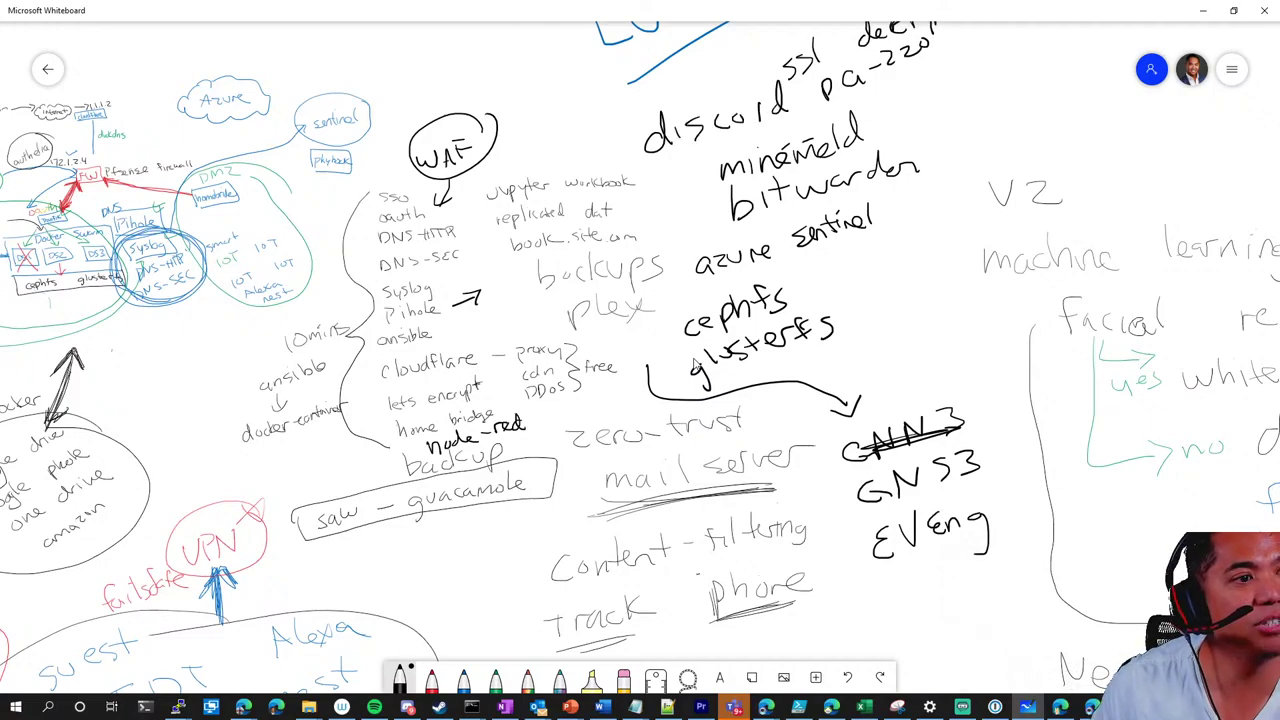
{"action": "left_click", "coordinate": [1203, 10]}
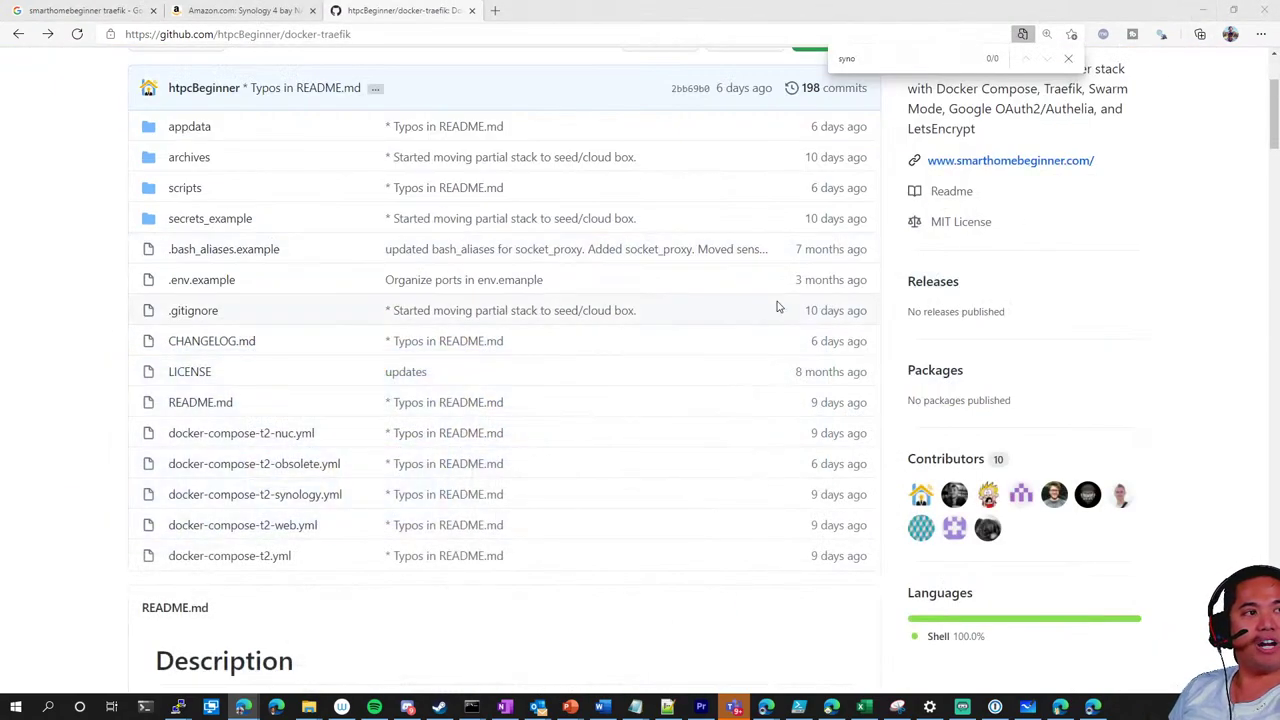
Scroll through the htpcBeginner/docker-traefik README on GitHub, then minimise the browser
{"action": "scroll", "coordinate": [43, 323], "scroll_direction": "down", "scroll_amount": 5}
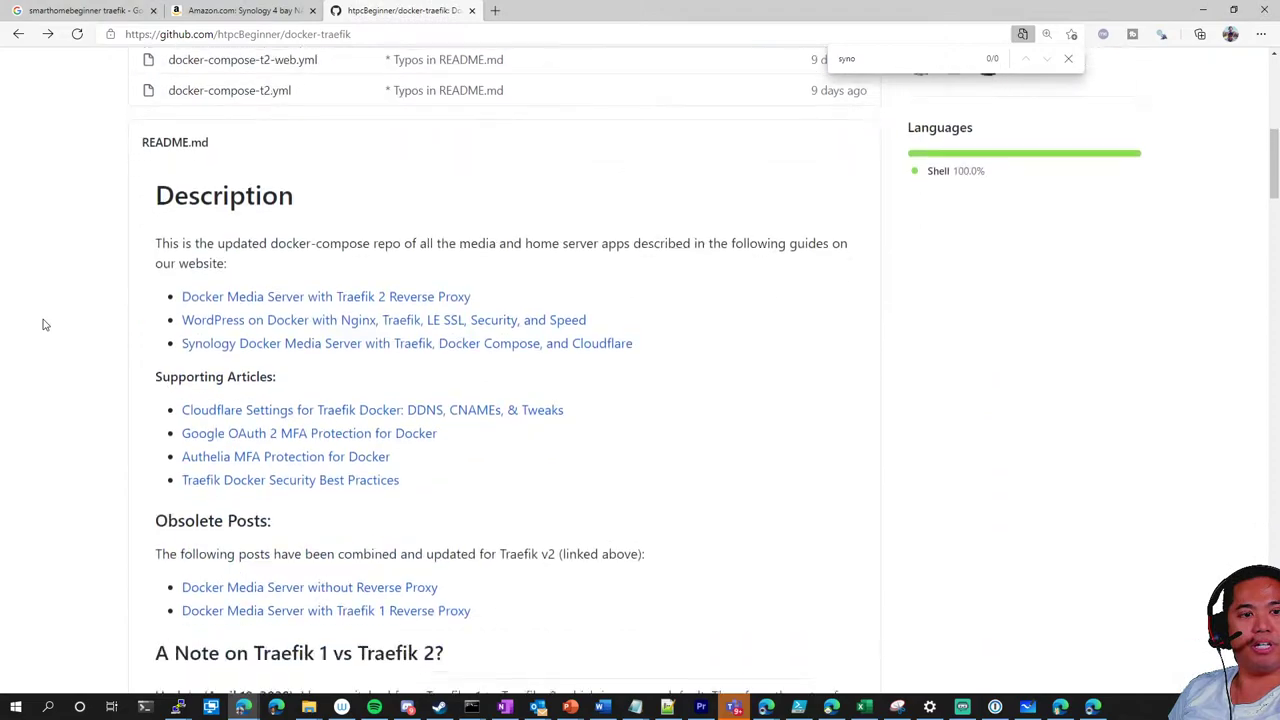
{"action": "scroll", "coordinate": [43, 323], "scroll_direction": "up", "scroll_amount": 3}
{"action": "scroll", "coordinate": [43, 323], "scroll_direction": "up", "scroll_amount": 2}
{"action": "scroll", "coordinate": [45, 323], "scroll_direction": "down", "scroll_amount": 2}
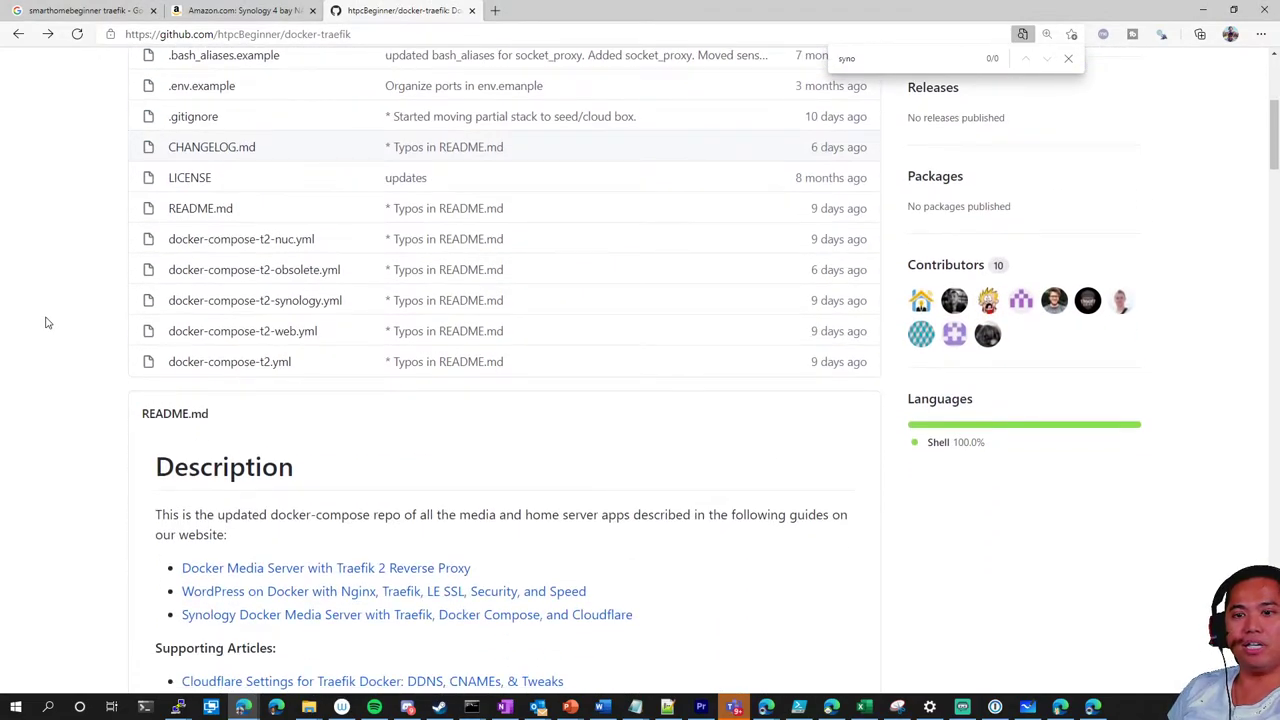
{"action": "scroll", "coordinate": [79, 305], "scroll_direction": "down", "scroll_amount": 8}
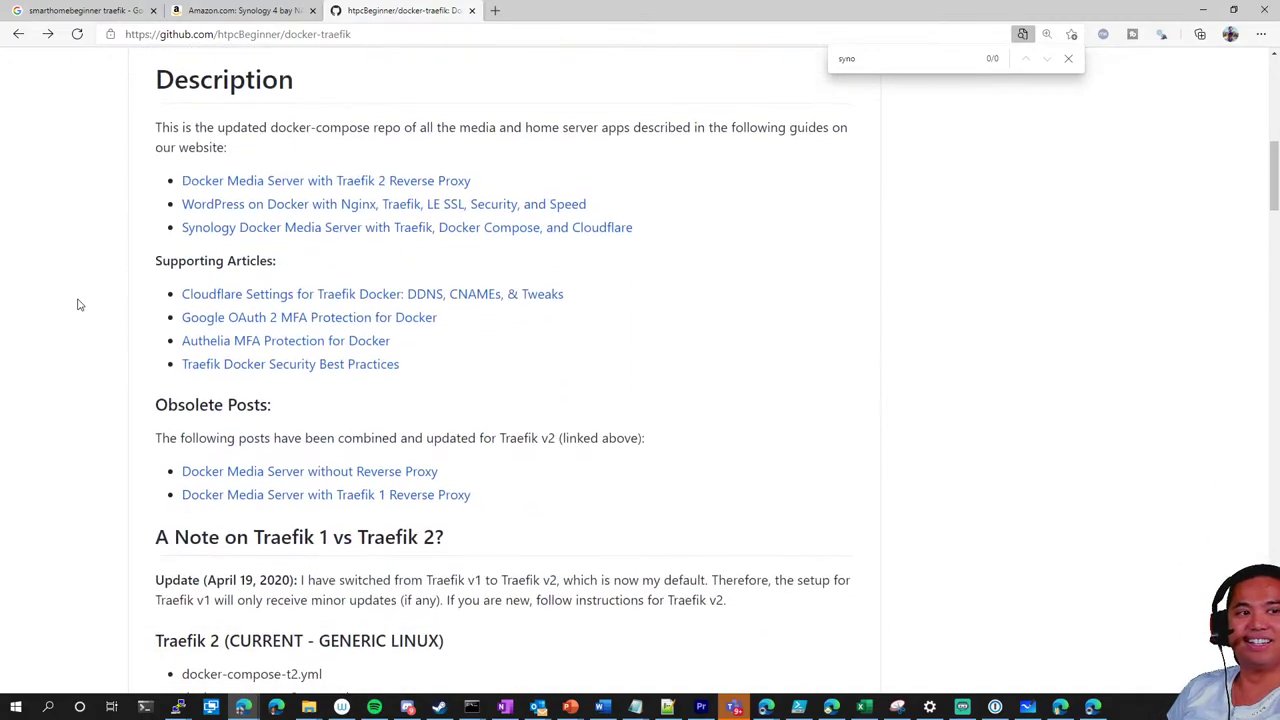
{"action": "scroll", "coordinate": [79, 305], "scroll_direction": "up", "scroll_amount": 10}
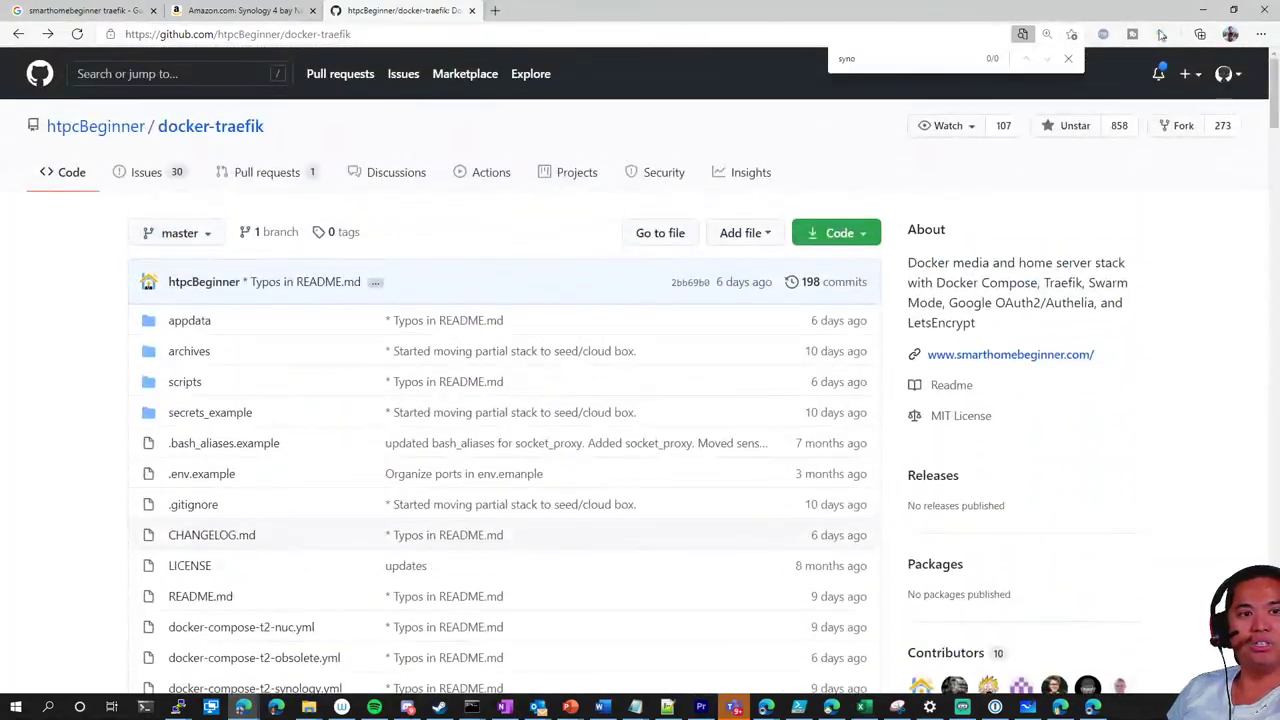
{"action": "left_click", "coordinate": [1203, 9]}
Restore Whiteboard and pan until the planned-services list and V2 notes are centred
{"action": "left_click", "coordinate": [1027, 706]}
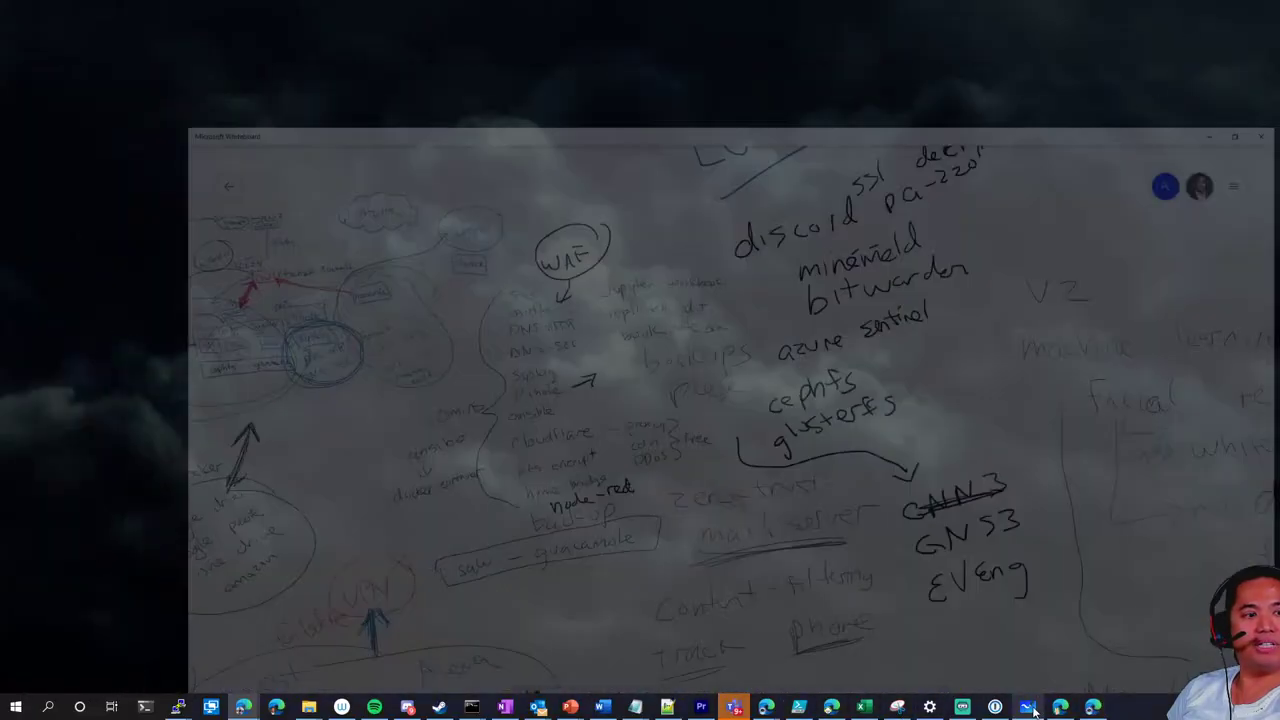
{"action": "mouse_move", "coordinate": [880, 343]}
{"action": "left_mouse_down"}
{"action": "mouse_move", "coordinate": [891, 294]}
{"action": "mouse_move", "coordinate": [718, 370]}
{"action": "mouse_move", "coordinate": [634, 431]}
{"action": "mouse_move", "coordinate": [654, 429]}
{"action": "left_mouse_up"}
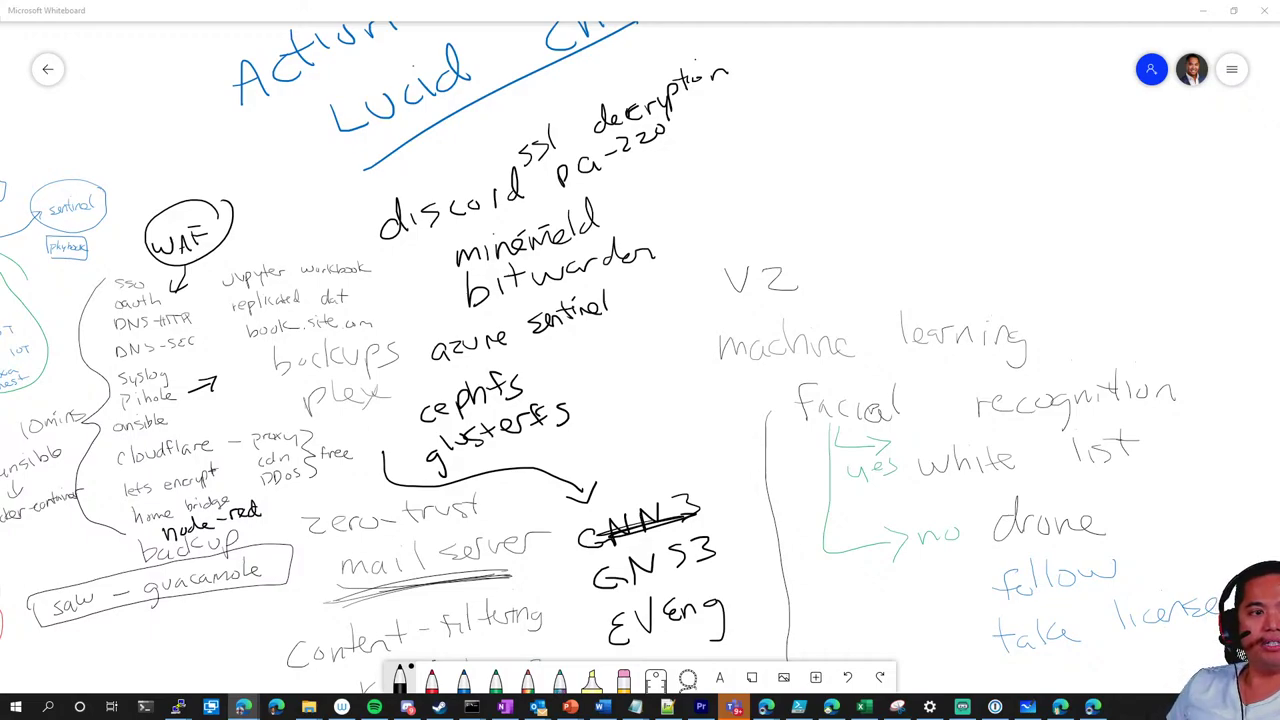
Handwrite 'wiki' beside the services list with an arrow pointing toward the list
{"action": "mouse_move", "coordinate": [716, 164]}
{"action": "left_mouse_down"}
{"action": "mouse_move", "coordinate": [758, 168]}
{"action": "mouse_move", "coordinate": [764, 186]}
{"action": "left_mouse_up"}
{"action": "mouse_move", "coordinate": [769, 146]}
{"action": "left_mouse_down"}
{"action": "mouse_move", "coordinate": [772, 186]}
{"action": "mouse_move", "coordinate": [796, 186]}
{"action": "left_mouse_up"}
{"action": "left_click_drag", "start_coordinate": [806, 160], "coordinate": [808, 182]}
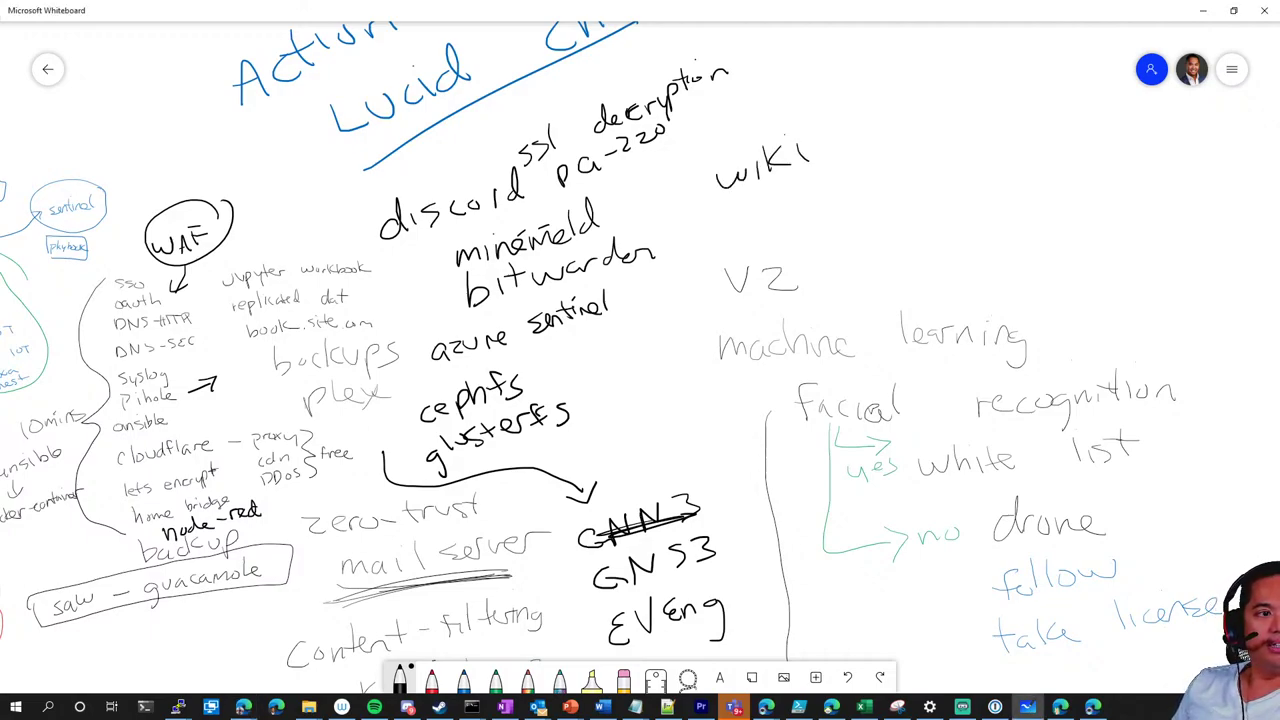
{"action": "mouse_move", "coordinate": [688, 183]}
{"action": "left_mouse_down"}
{"action": "mouse_move", "coordinate": [655, 197]}
{"action": "mouse_move", "coordinate": [680, 210]}
{"action": "left_mouse_up"}
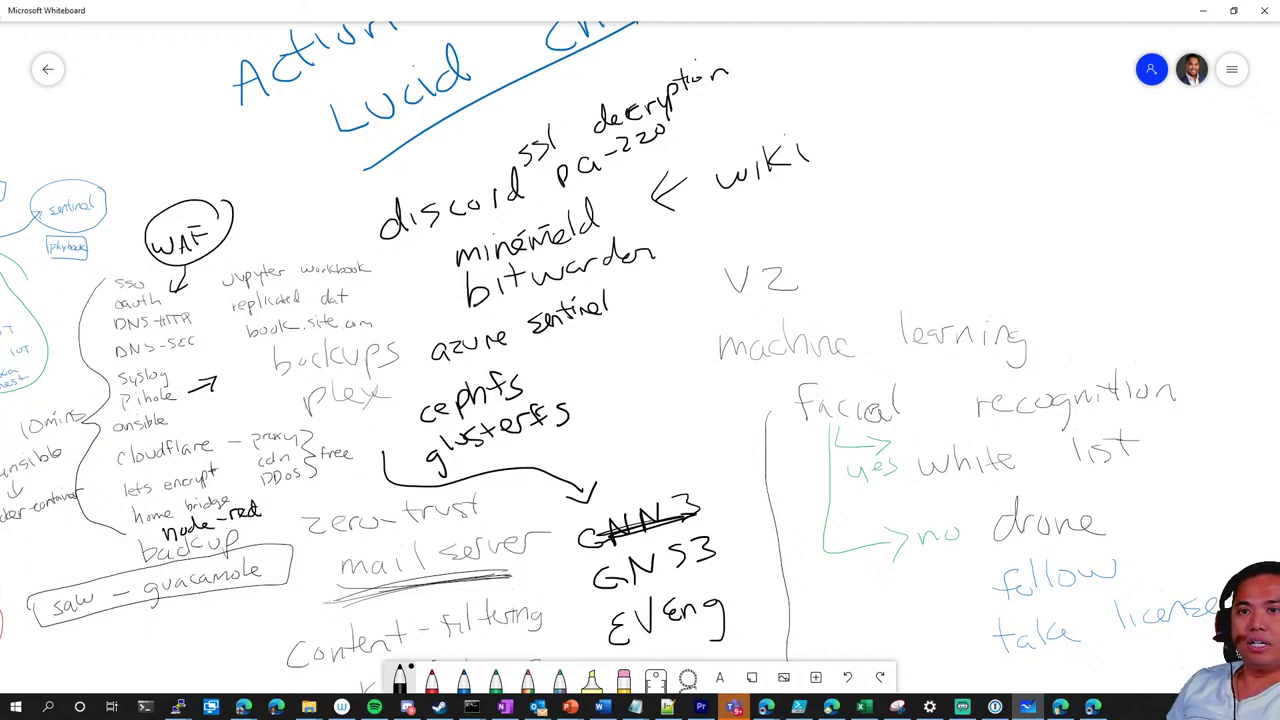
{"action": "left_click", "coordinate": [243, 707]}
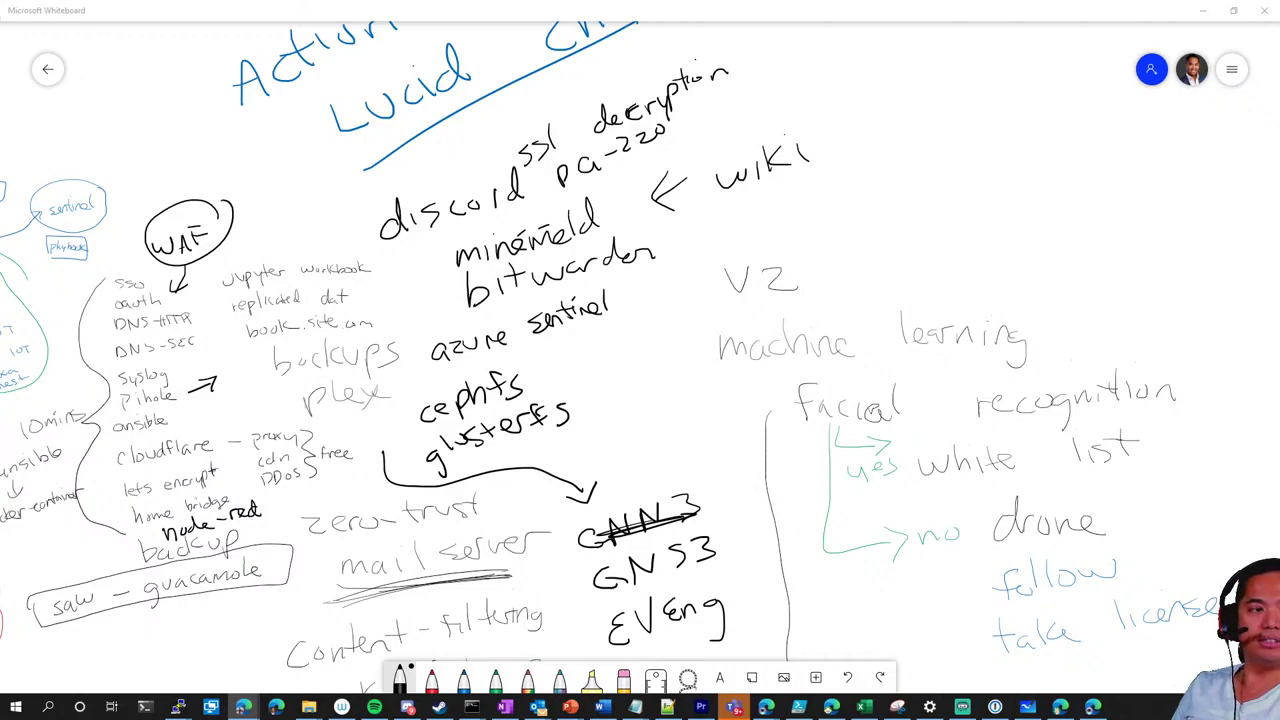
Write '<splunk' beneath wiki, undoing misdrawn strokes with Ctrl+Z, then minimise Whiteboard
{"action": "left_click_drag", "start_coordinate": [792, 220], "coordinate": [796, 250]}
{"action": "mouse_move", "coordinate": [816, 186]}
{"action": "left_mouse_down"}
{"action": "mouse_move", "coordinate": [810, 217]}
{"action": "mouse_move", "coordinate": [843, 197]}
{"action": "mouse_move", "coordinate": [802, 234]}
{"action": "mouse_move", "coordinate": [826, 186]}
{"action": "left_mouse_up"}
{"action": "key", "text": "ctrl+z"}
{"action": "key", "text": "ctrl+z"}
{"action": "left_click_drag", "start_coordinate": [834, 198], "coordinate": [880, 189]}
{"action": "left_click_drag", "start_coordinate": [886, 158], "coordinate": [881, 186]}
{"action": "key", "text": "ctrl+z"}
{"action": "key", "text": "ctrl+z"}
{"action": "mouse_move", "coordinate": [893, 153]}
{"action": "left_mouse_down"}
{"action": "mouse_move", "coordinate": [886, 190]}
{"action": "mouse_move", "coordinate": [915, 182]}
{"action": "left_mouse_up"}
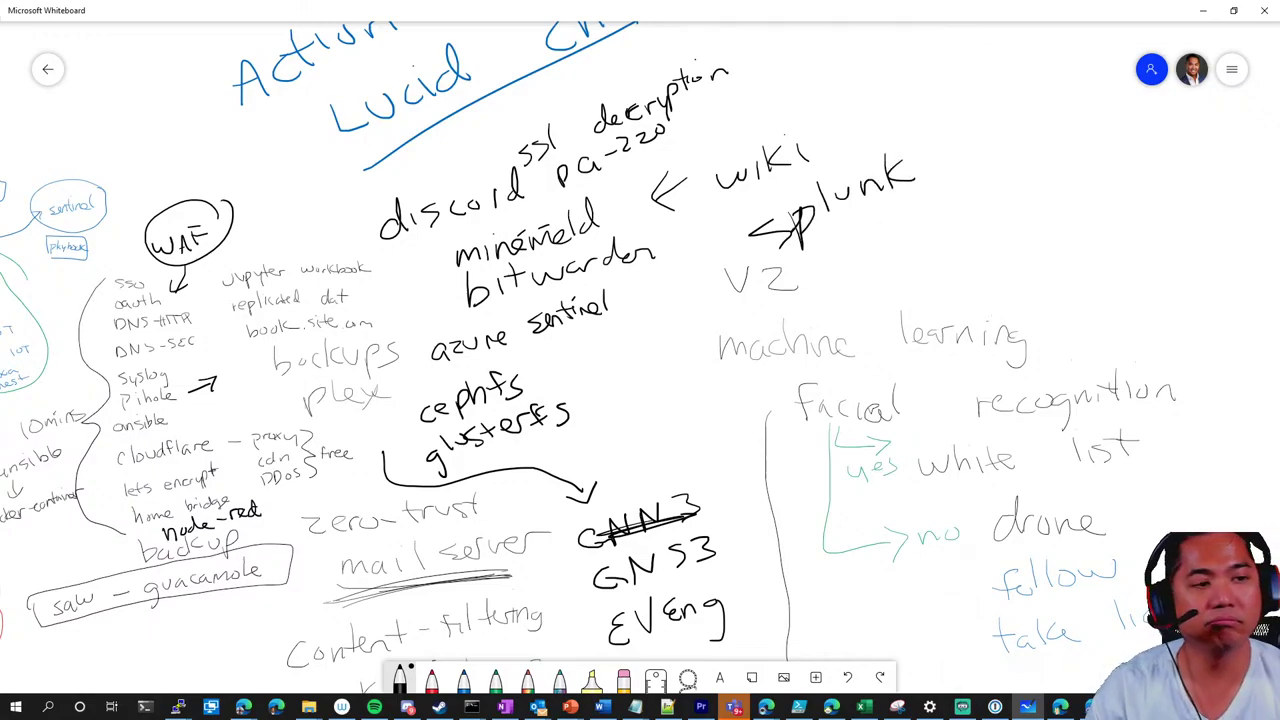
{"action": "left_click", "coordinate": [1202, 10]}
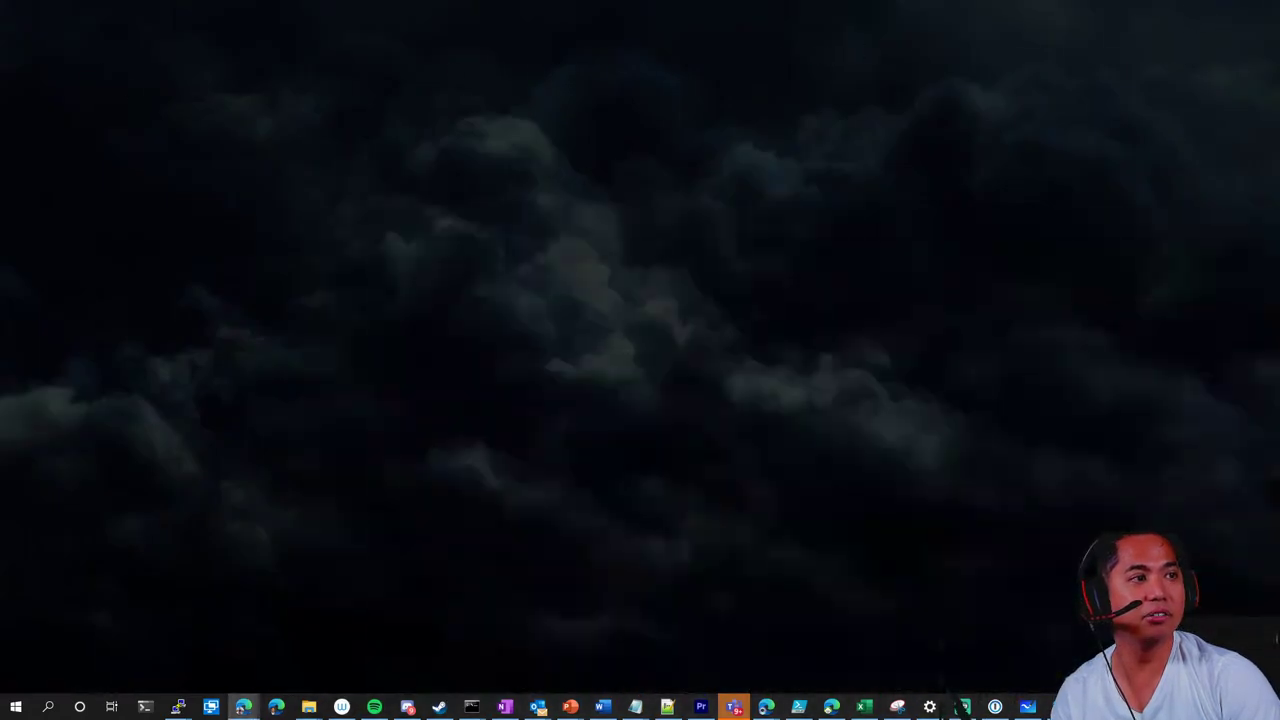
Load the Splunk Enterprise server home page in Edge and cancel the Choose Default Dashboard dialog
{"action": "left_click", "coordinate": [276, 707]}
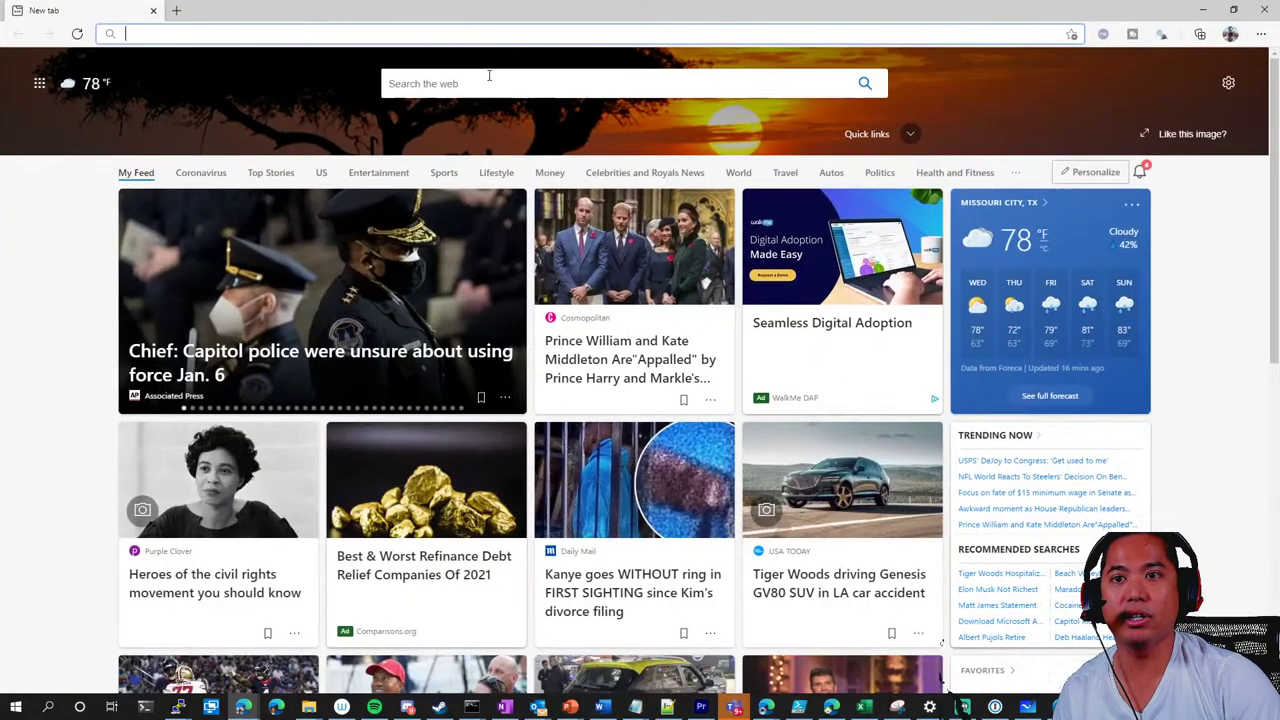
{"action": "left_click", "coordinate": [503, 33]}
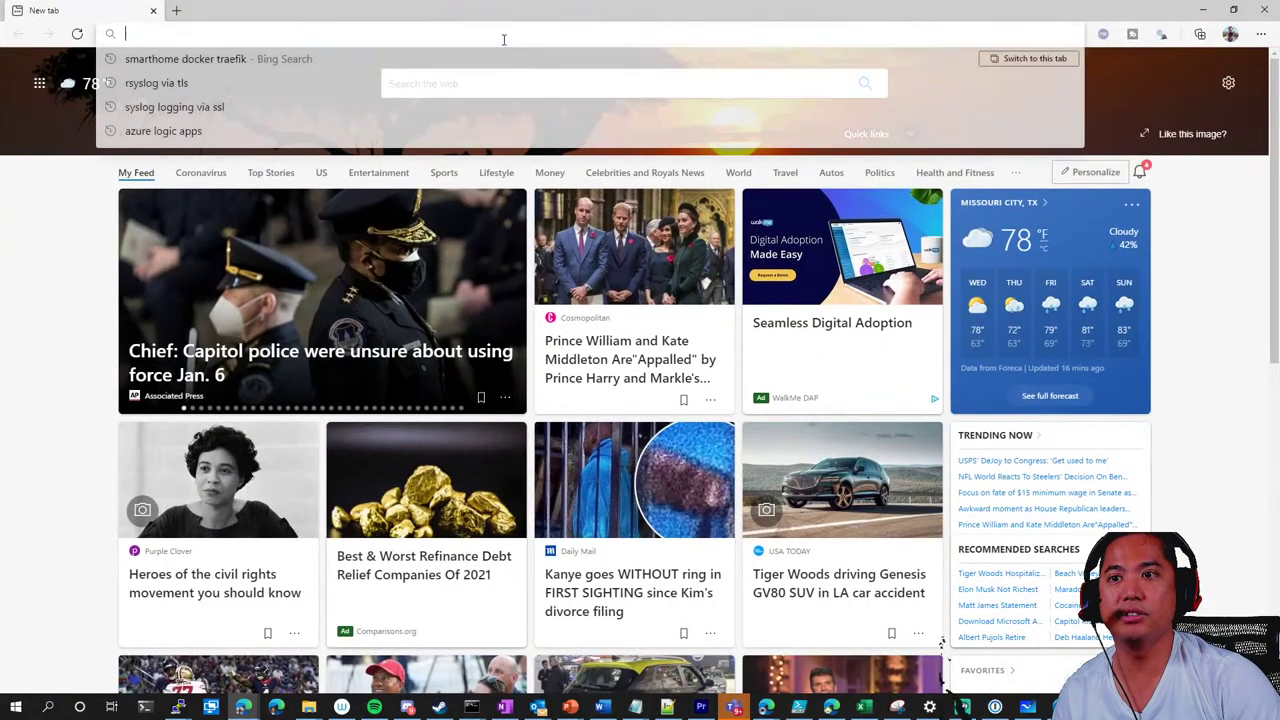
{"action": "type", "text": "https://splun"}
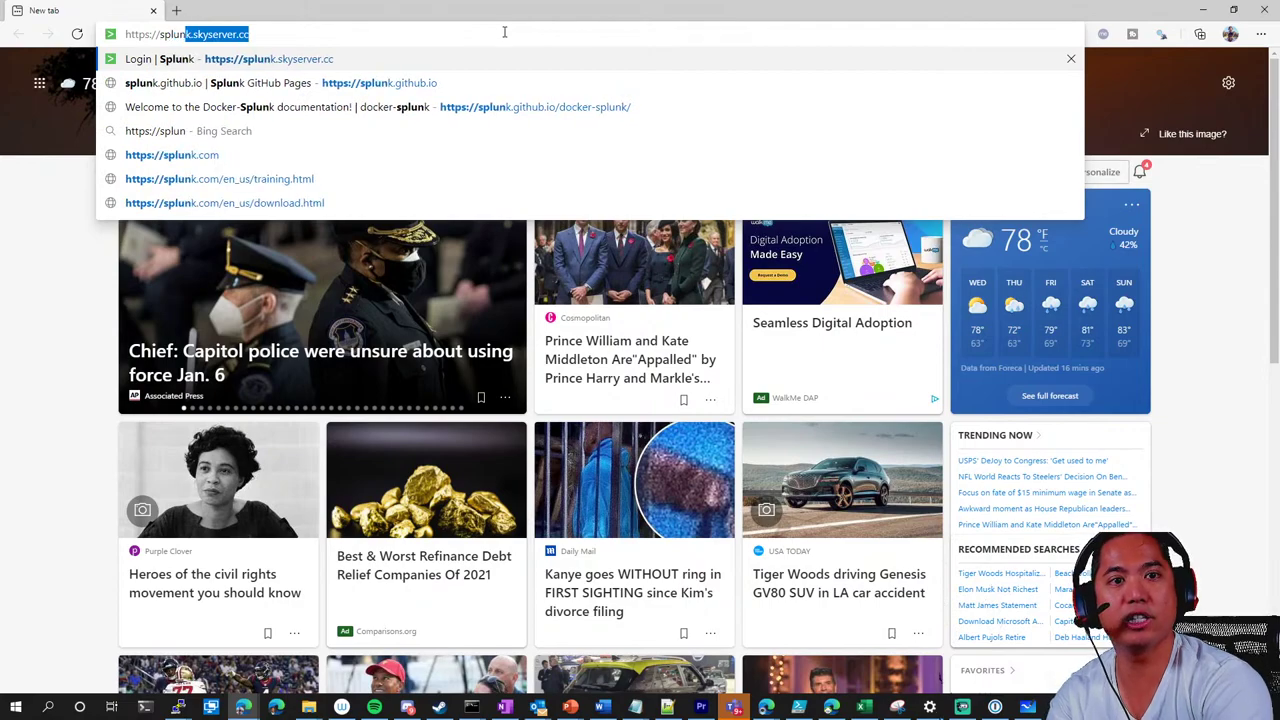
{"action": "key", "text": "Return"}
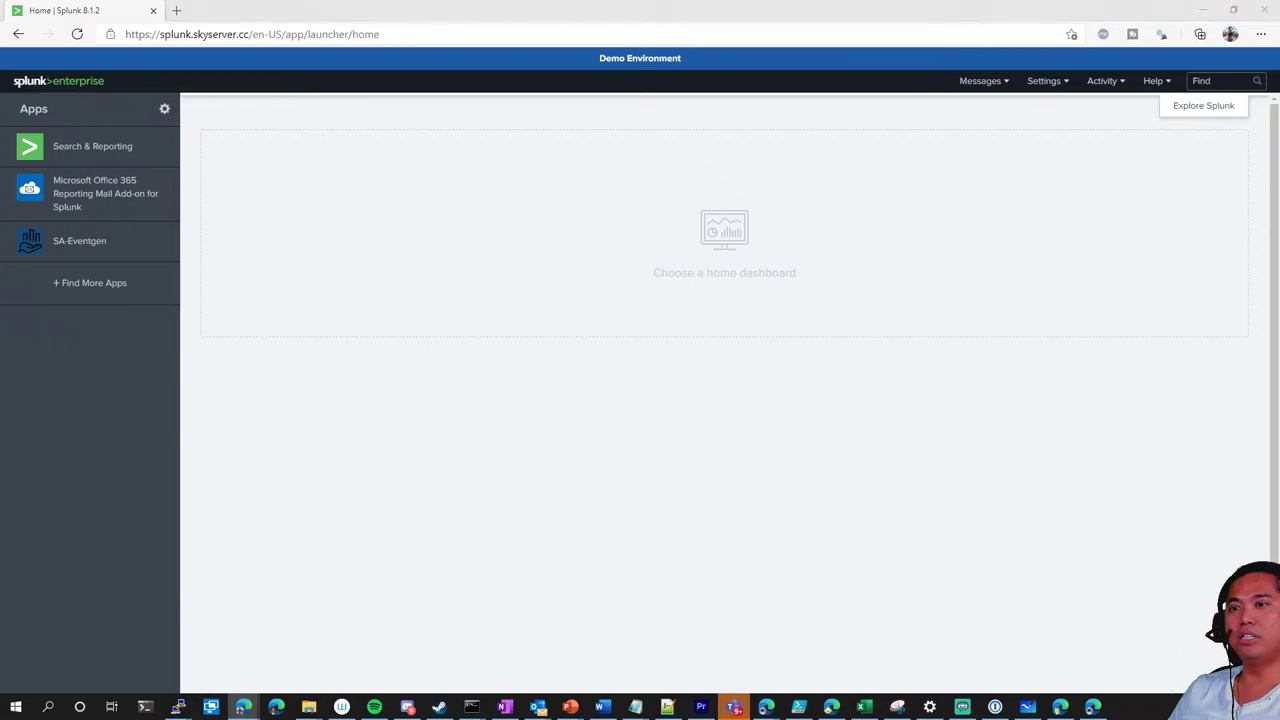
{"action": "left_click", "coordinate": [1126, 183]}
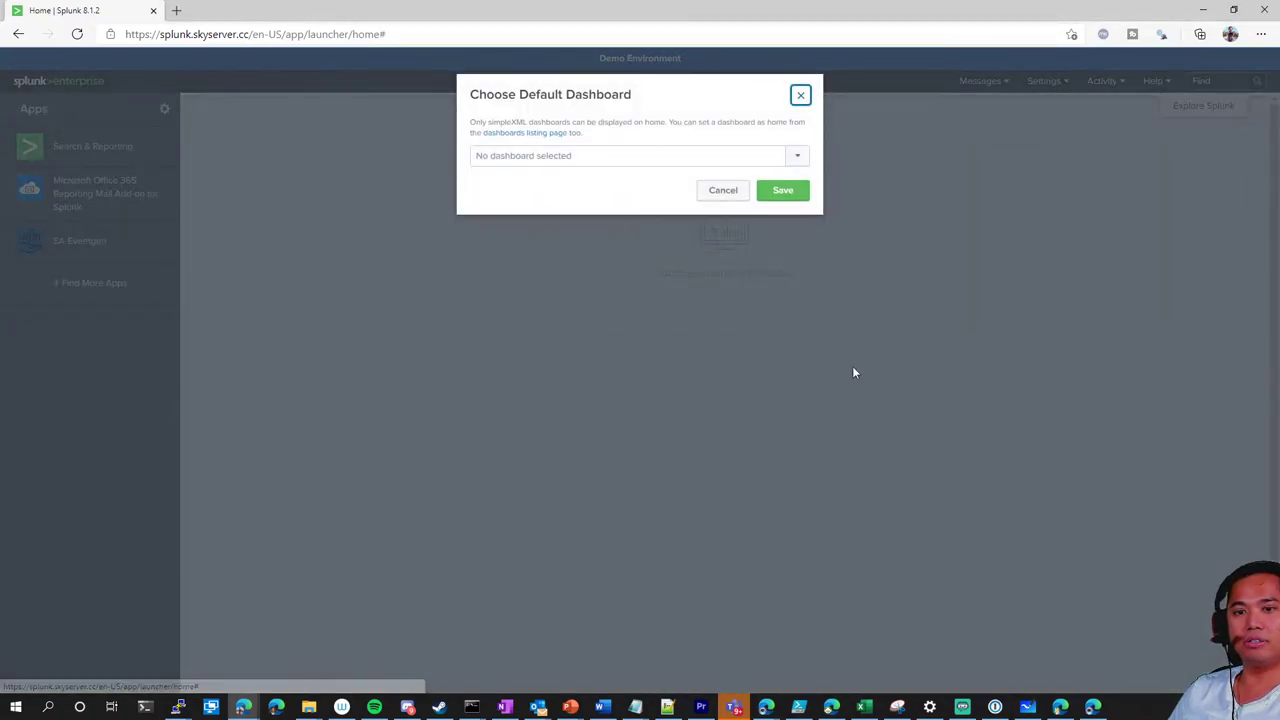
{"action": "left_click", "coordinate": [714, 195]}
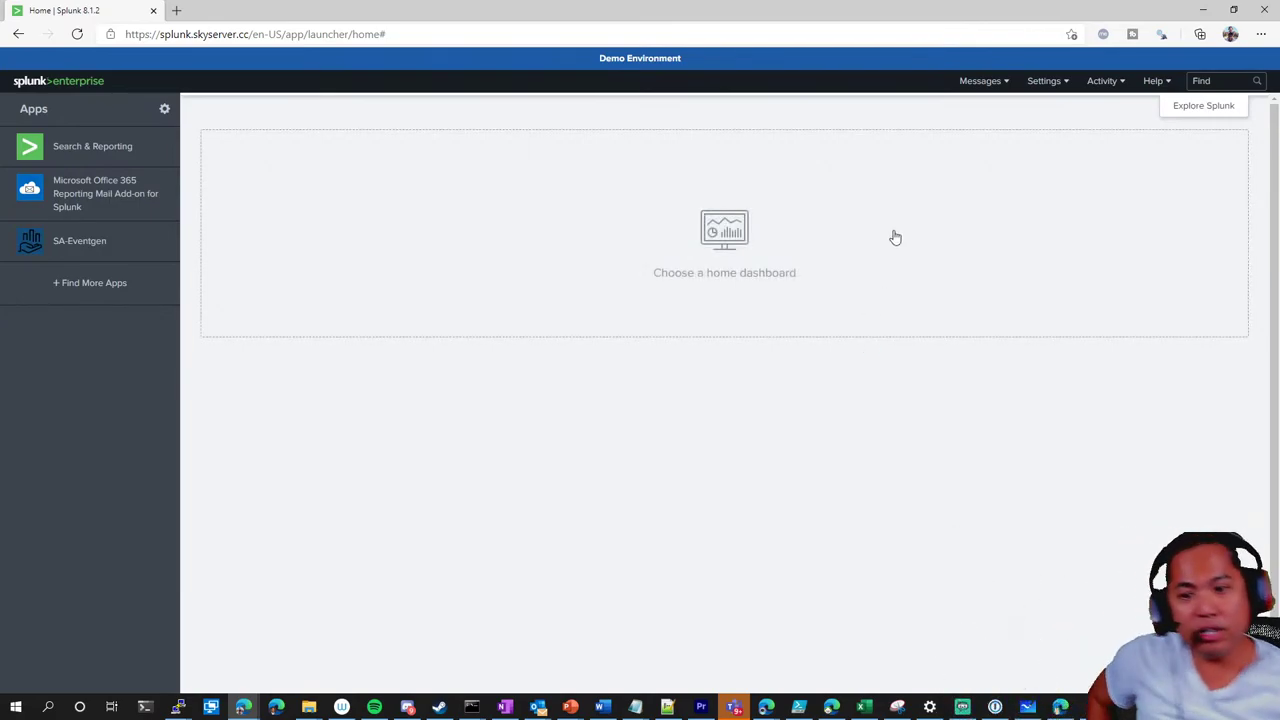
Minimise Splunk, return to Whiteboard, zoom out, and handwrite 'backblaze' right of V2 below splunk
{"action": "left_click", "coordinate": [1206, 11]}
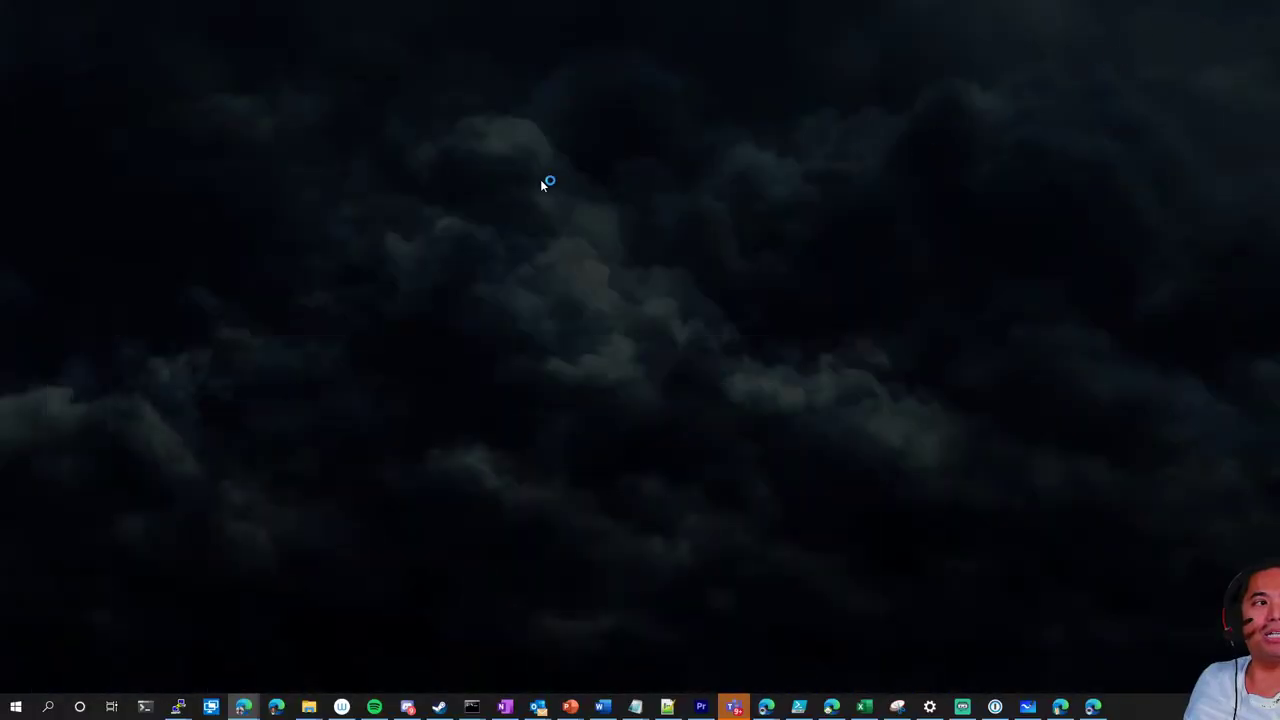
{"action": "left_click", "coordinate": [1028, 707]}
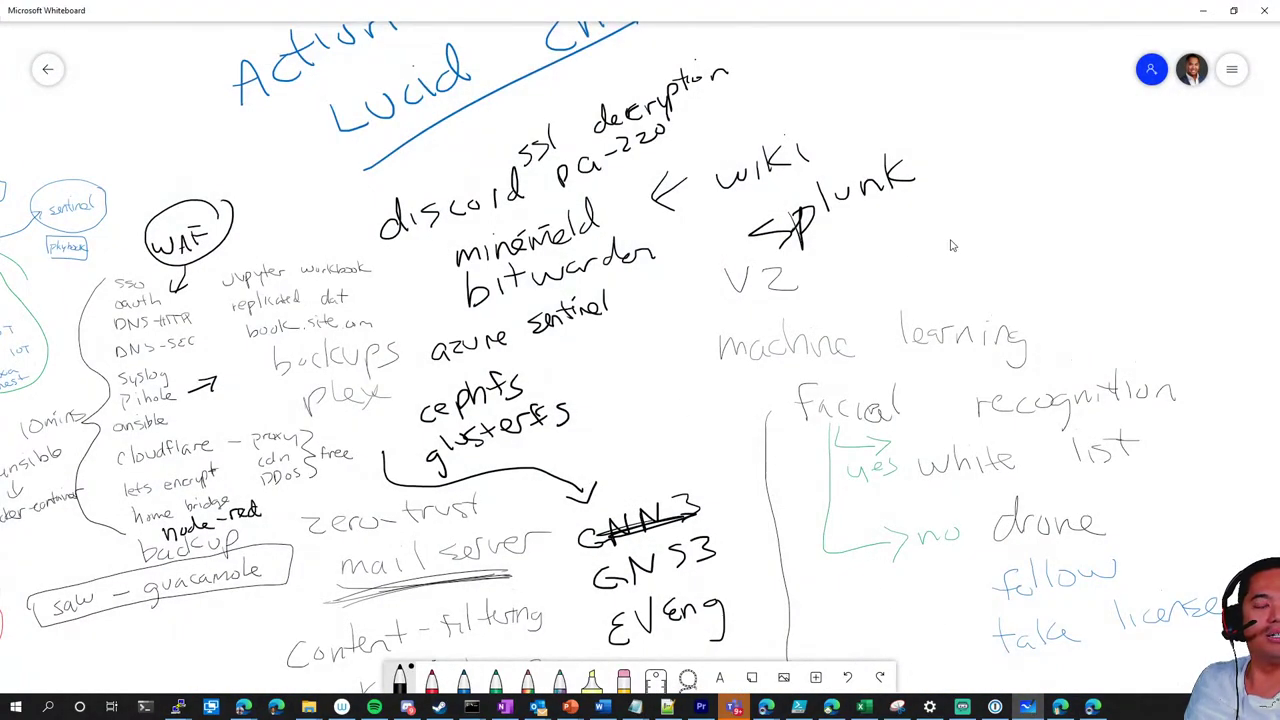
{"action": "scroll", "coordinate": [952, 246], "scroll_direction": "down", "scroll_amount": 5}
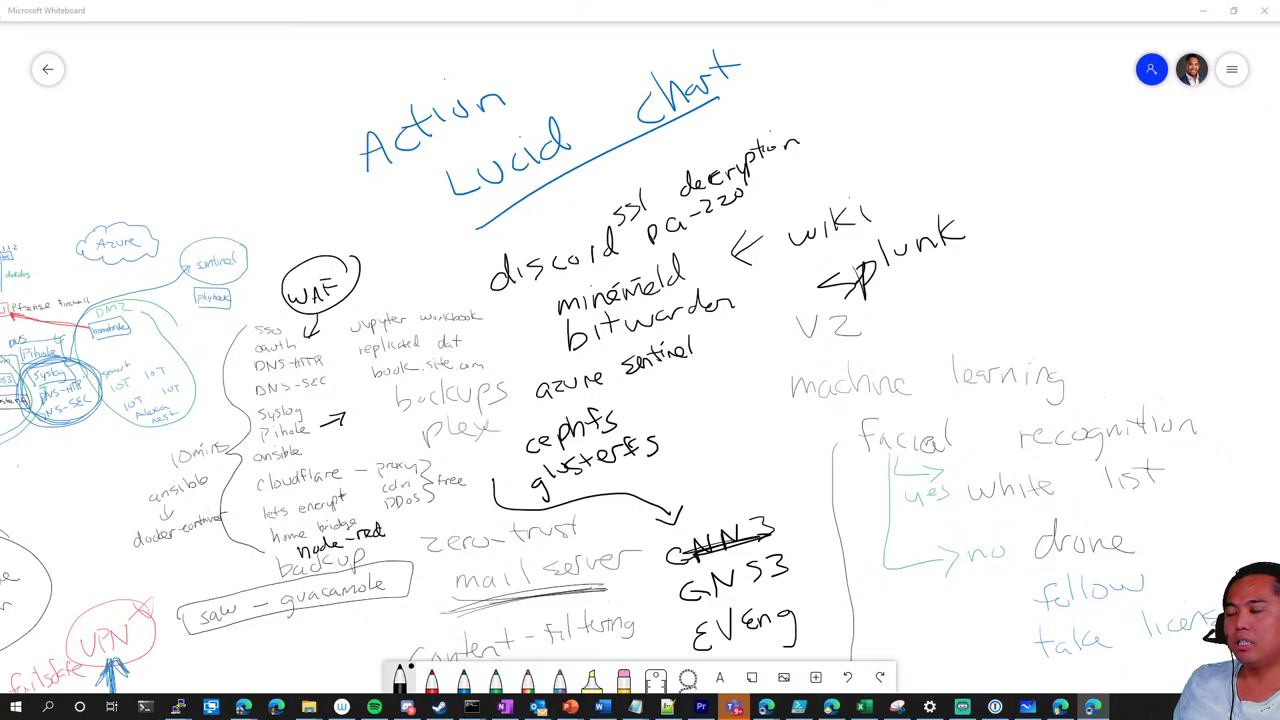
{"action": "key", "text": "alt+Tab"}
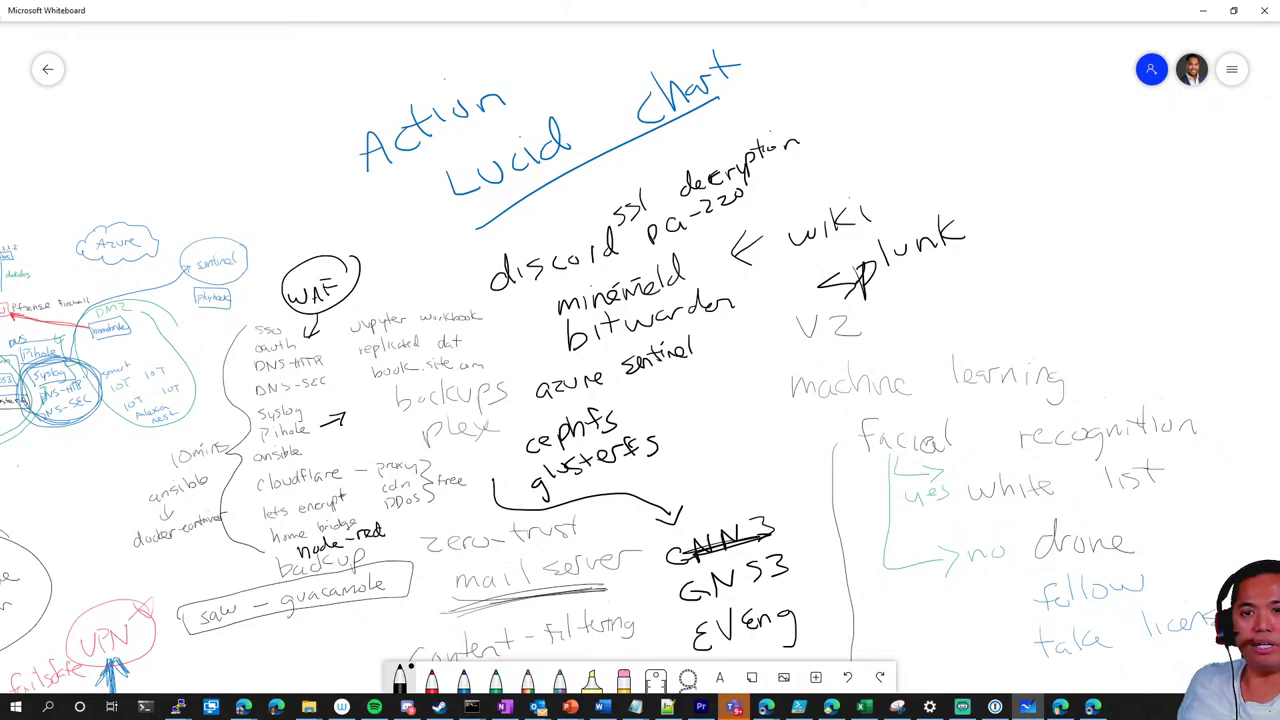
{"action": "mouse_move", "coordinate": [930, 299]}
{"action": "left_mouse_down"}
{"action": "mouse_move", "coordinate": [933, 330]}
{"action": "mouse_move", "coordinate": [1034, 294]}
{"action": "left_mouse_up"}
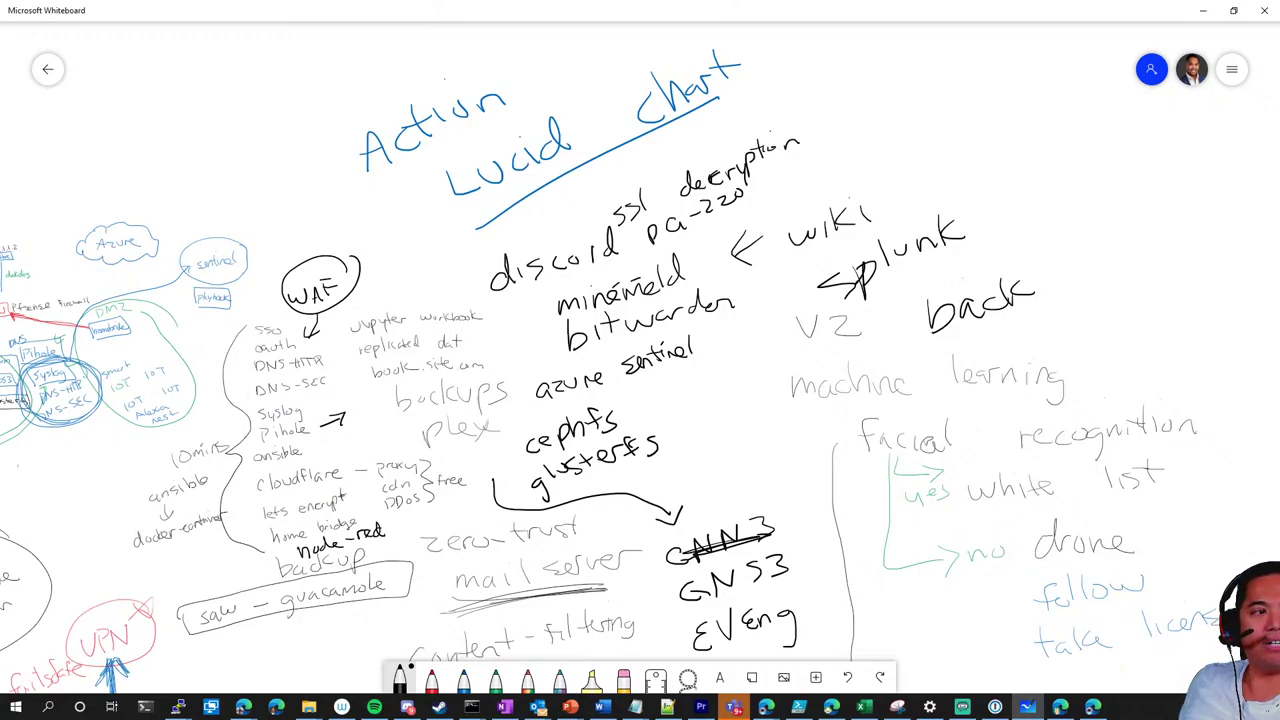
{"action": "mouse_move", "coordinate": [1030, 256]}
{"action": "left_mouse_down"}
{"action": "mouse_move", "coordinate": [1058, 296]}
{"action": "mouse_move", "coordinate": [1148, 262]}
{"action": "left_mouse_up"}
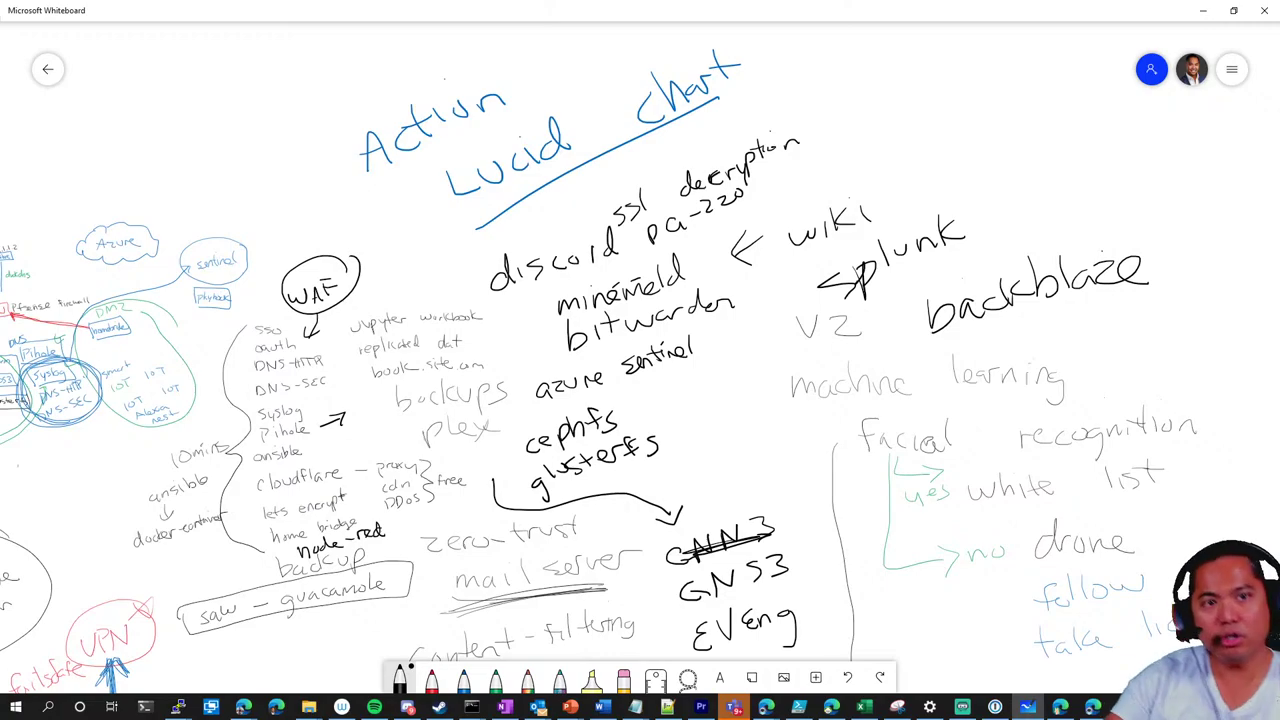
{"action": "left_click", "coordinate": [243, 707]}
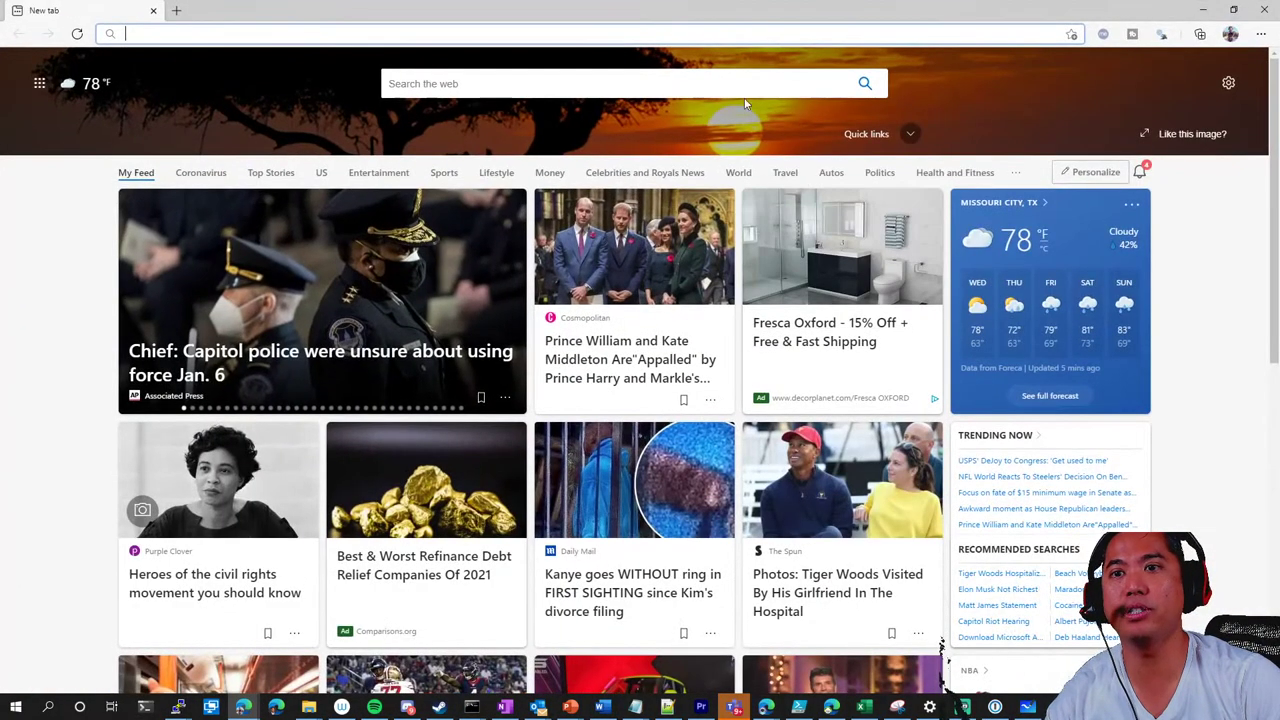
Load portainer.skyserver.cc and browse its App Templates list
{"action": "left_click", "coordinate": [718, 35]}
{"action": "type", "text": "portainer.skyserver.cc"}
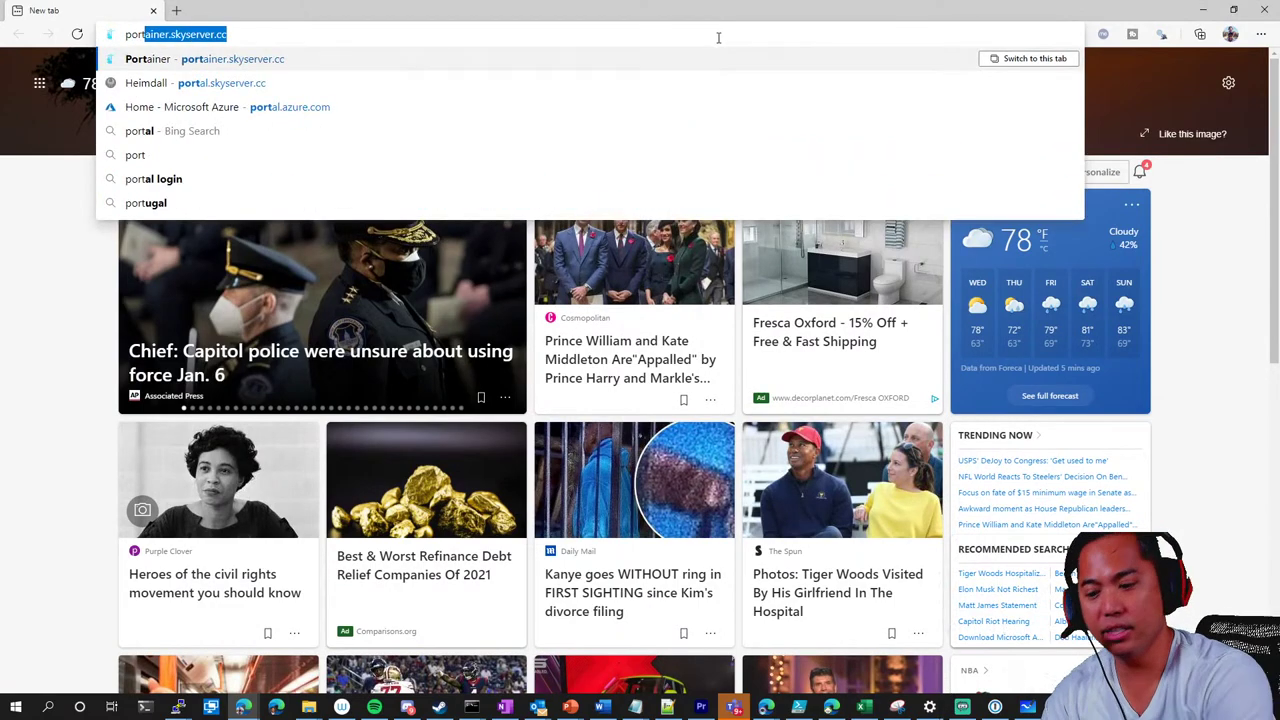
{"action": "key", "text": "Return"}
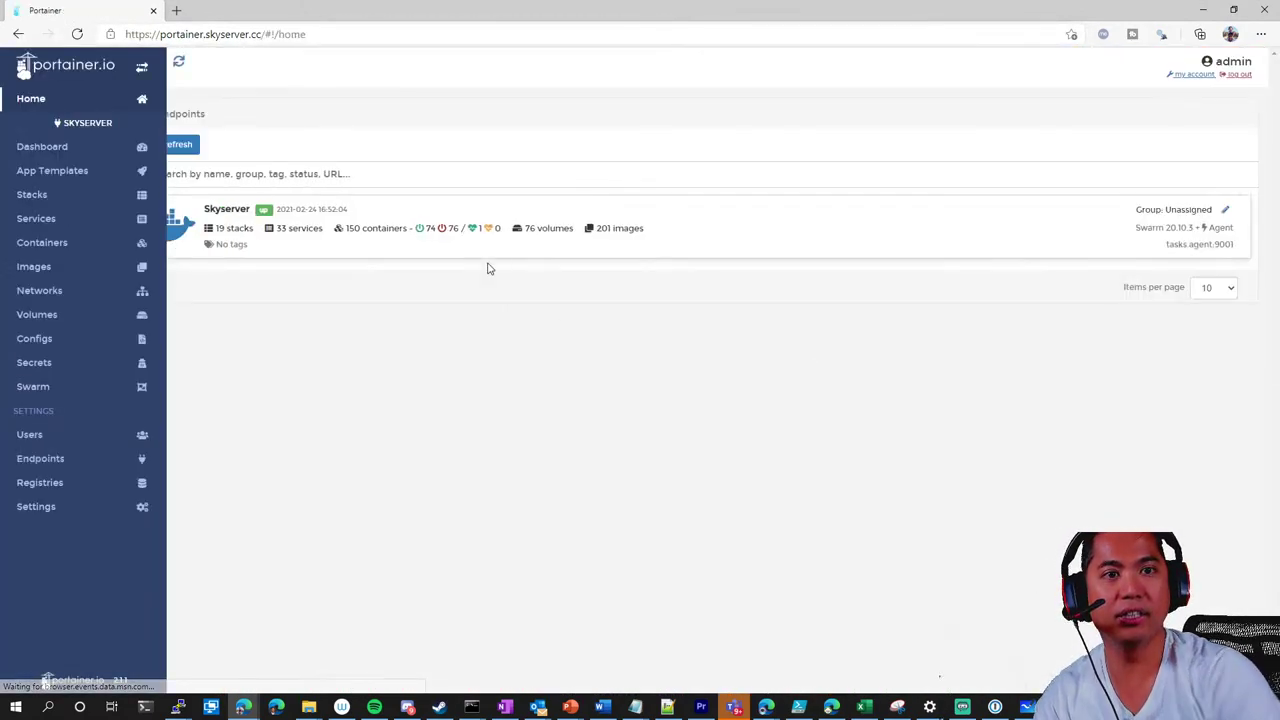
{"action": "left_click", "coordinate": [52, 171]}
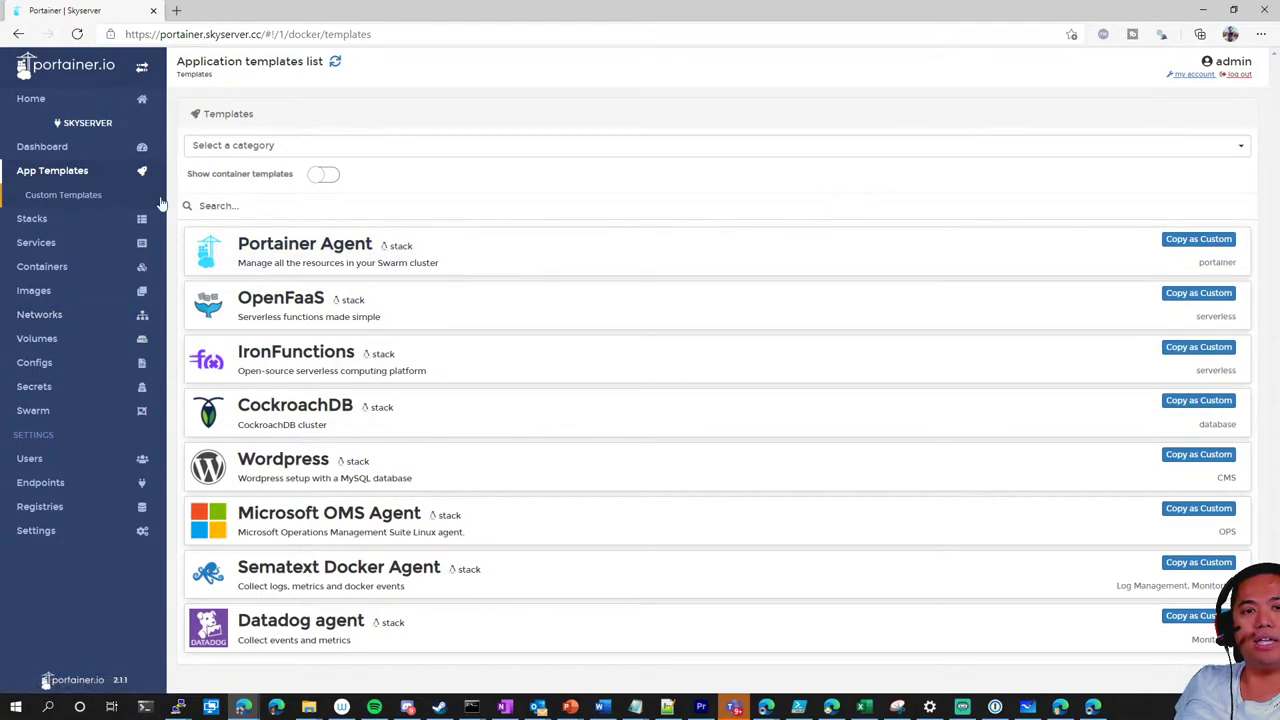
Check Containers and Services, connect a console to the gitlab container, view the Dashboard, then minimise Edge
{"action": "left_click", "coordinate": [55, 267]}
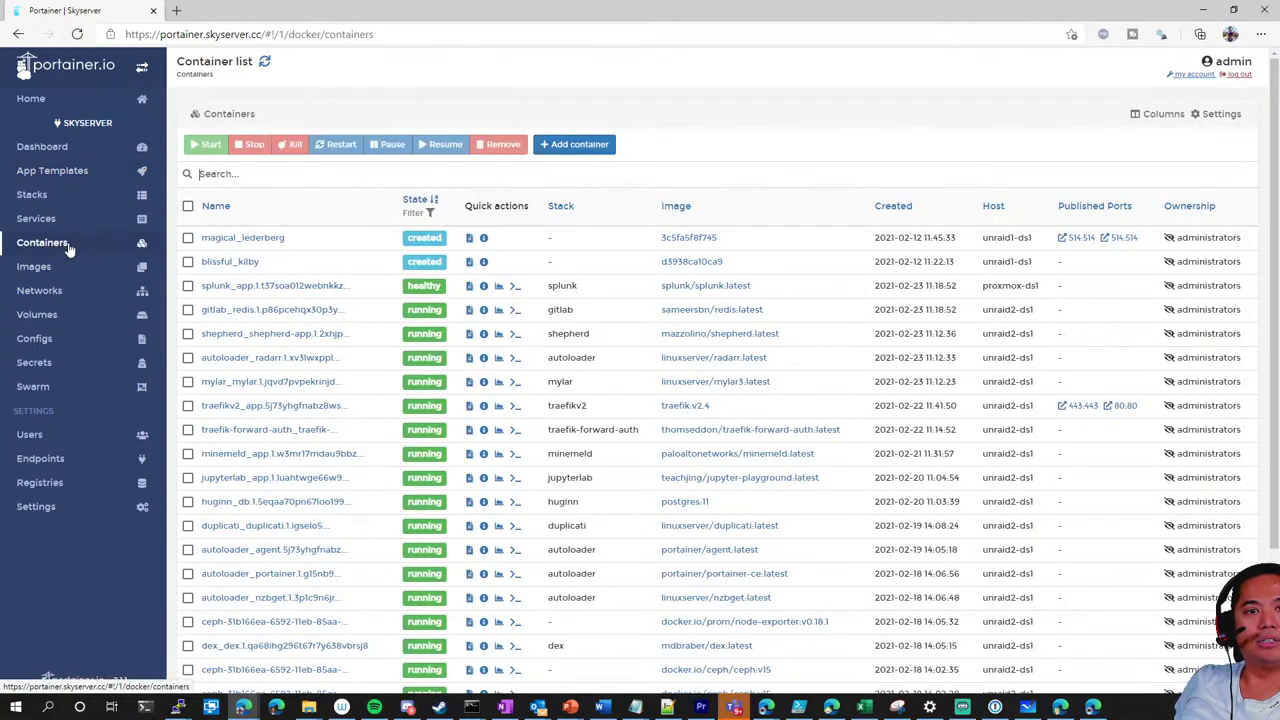
{"action": "left_click", "coordinate": [69, 222]}
{"action": "left_click", "coordinate": [63, 251]}
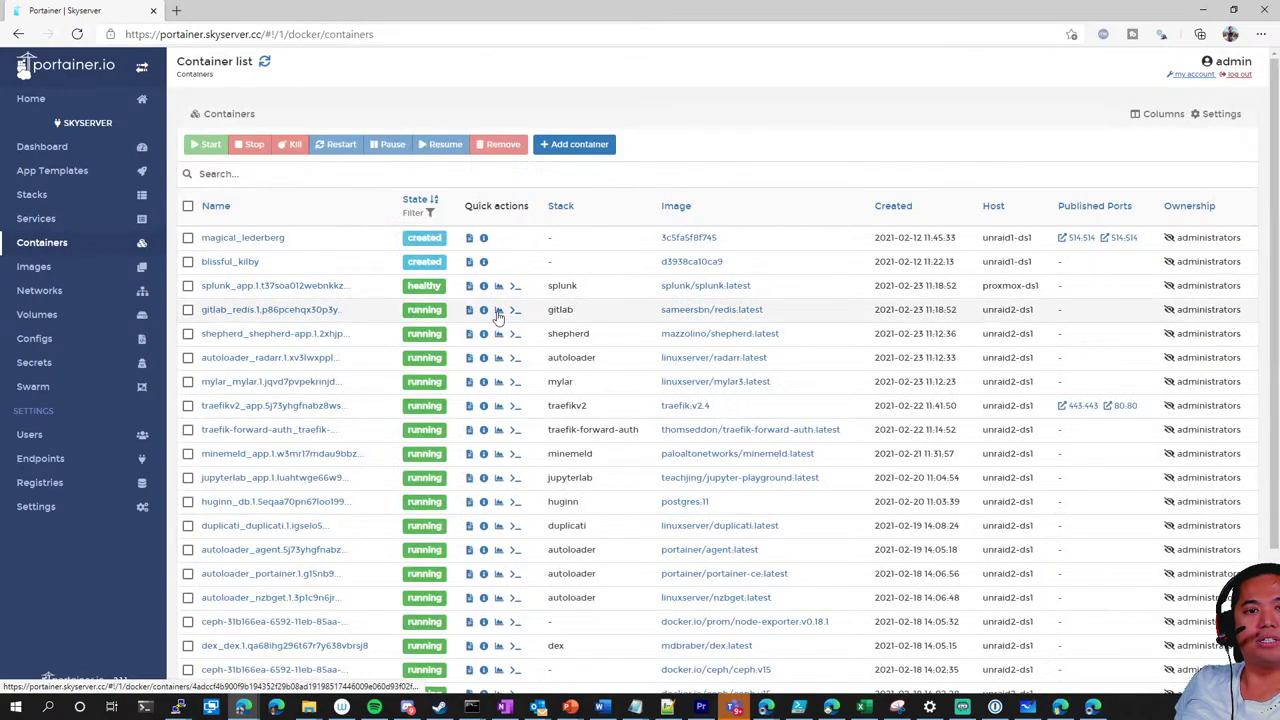
{"action": "left_click", "coordinate": [515, 311]}
{"action": "left_click", "coordinate": [236, 255]}
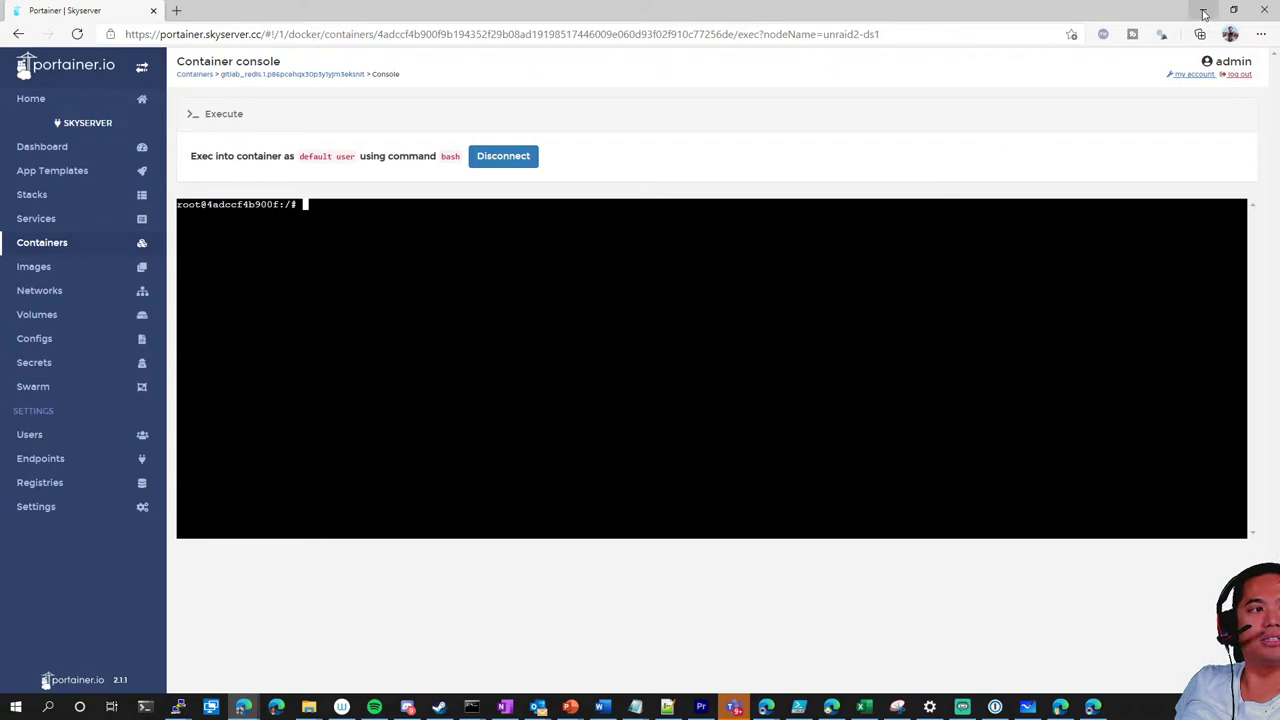
{"action": "left_click", "coordinate": [55, 147]}
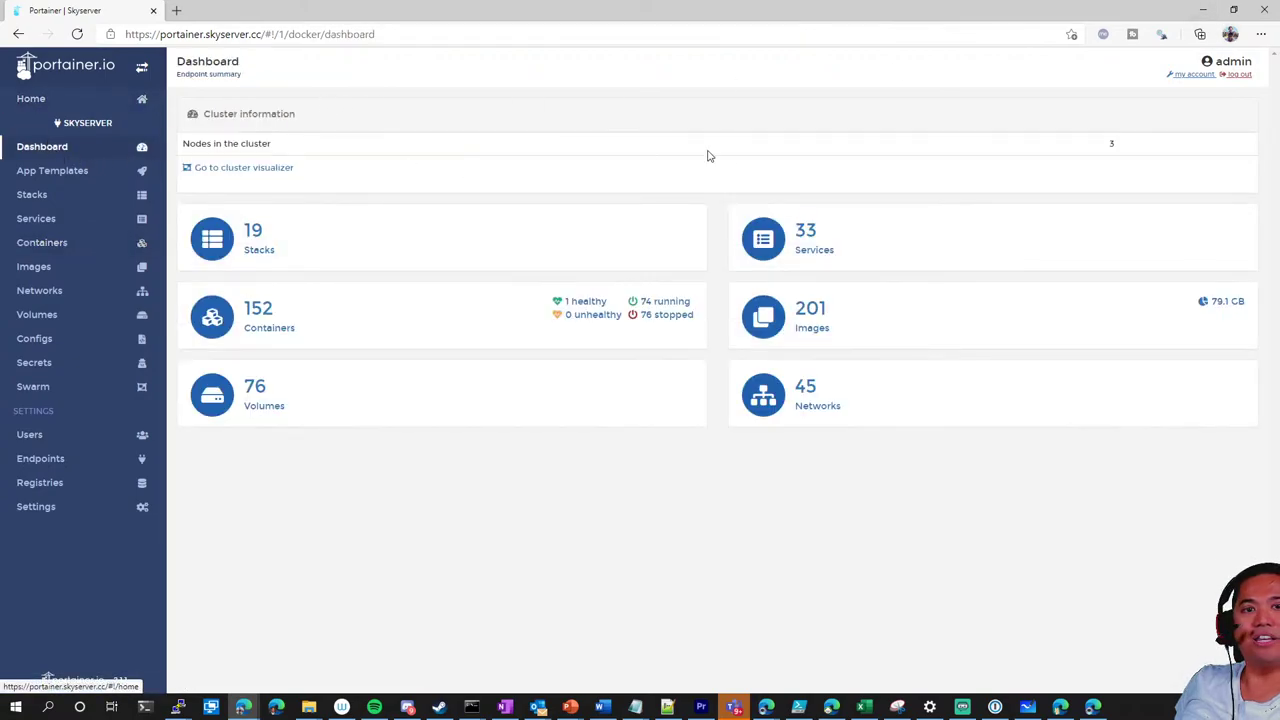
{"action": "left_click", "coordinate": [1203, 10]}
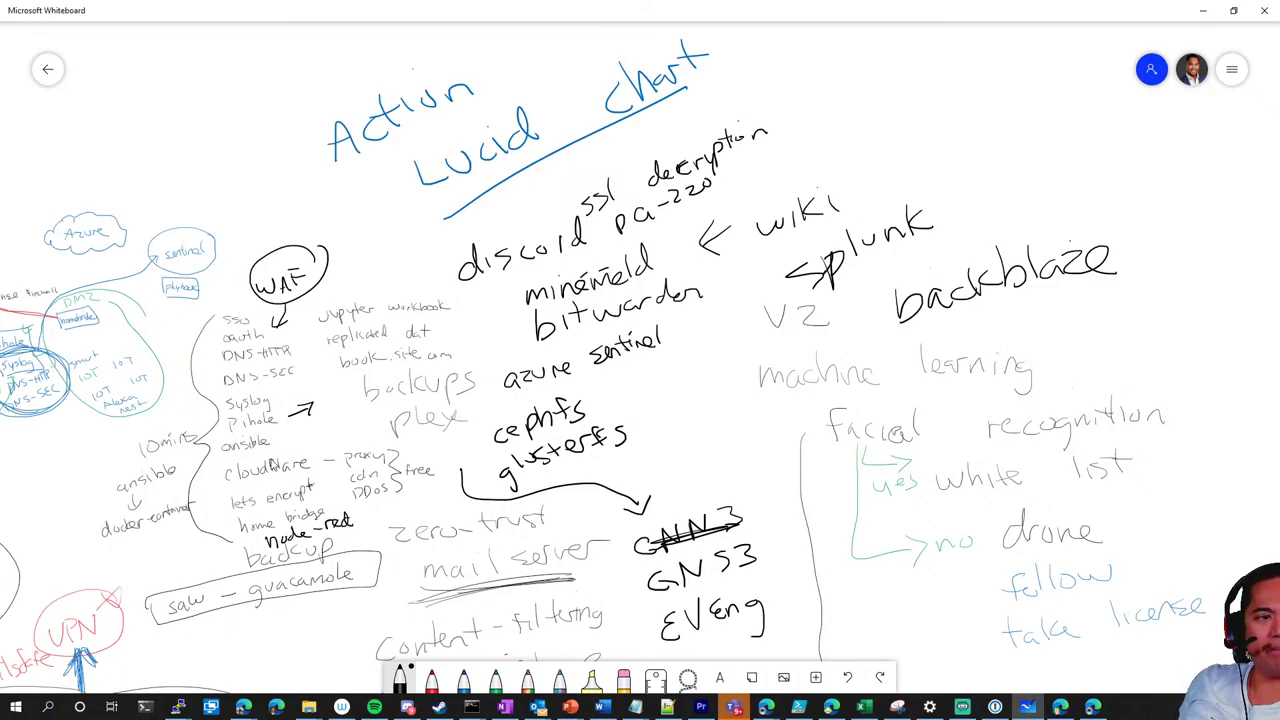
Handwrite 'ansible' in the empty space above the Action Lucid chart heading
{"action": "left_click_drag", "start_coordinate": [695, 433], "coordinate": [368, 502]}
{"action": "scroll", "coordinate": [545, 515], "scroll_direction": "right", "scroll_amount": 5}
{"action": "scroll", "coordinate": [545, 515], "scroll_direction": "up", "scroll_amount": 2}
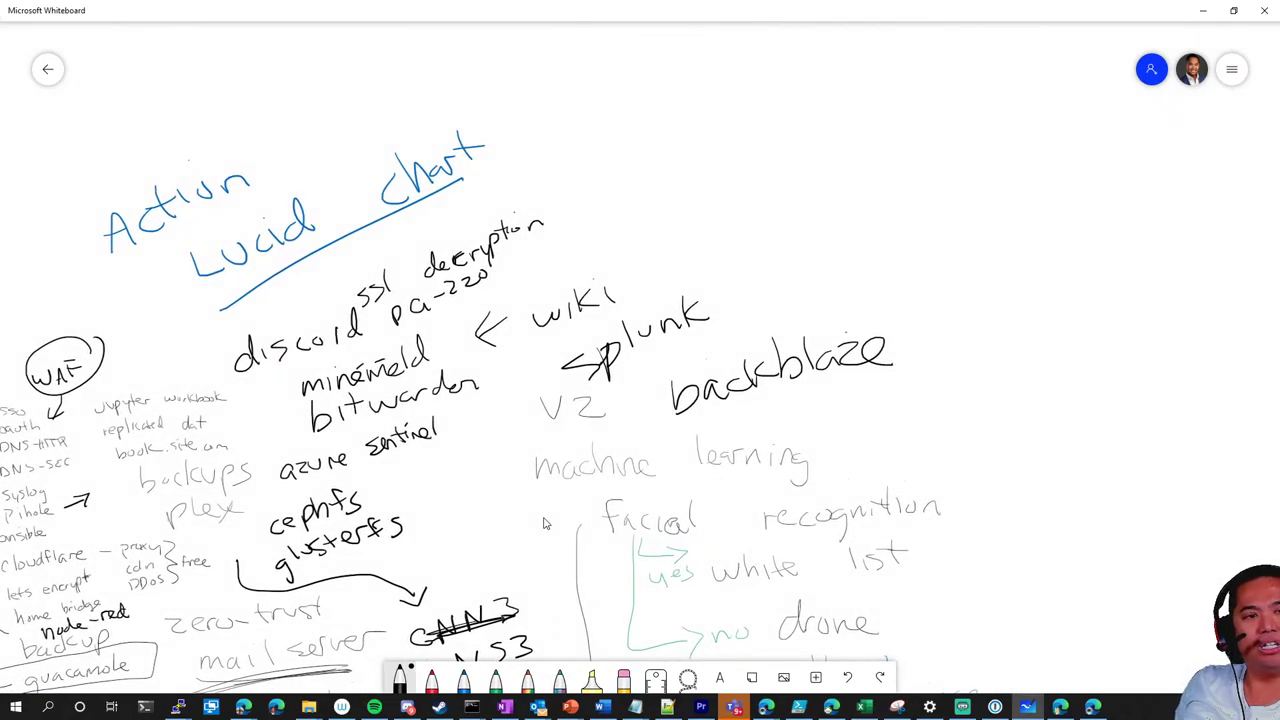
{"action": "mouse_move", "coordinate": [662, 182]}
{"action": "left_mouse_down"}
{"action": "mouse_move", "coordinate": [652, 196]}
{"action": "mouse_move", "coordinate": [688, 196]}
{"action": "left_mouse_up"}
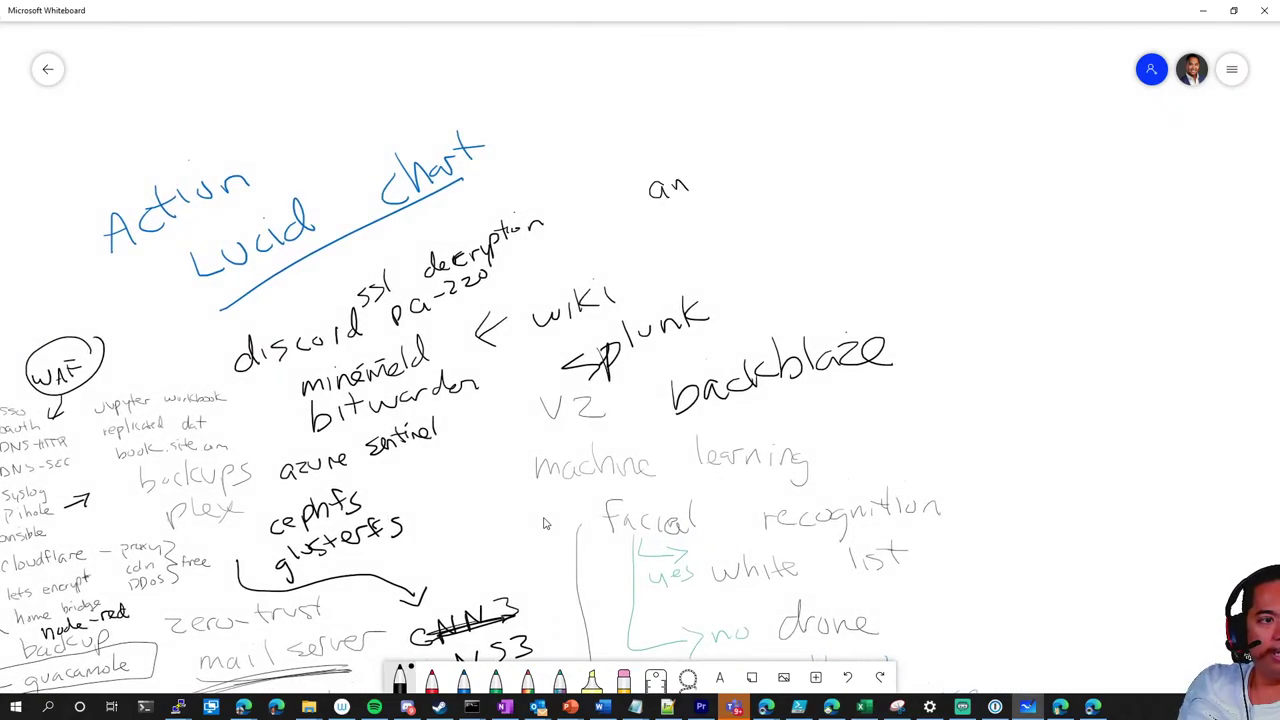
{"action": "scroll", "coordinate": [615, 577], "scroll_direction": "left", "scroll_amount": 6}
{"action": "scroll", "coordinate": [615, 577], "scroll_direction": "up", "scroll_amount": 3}
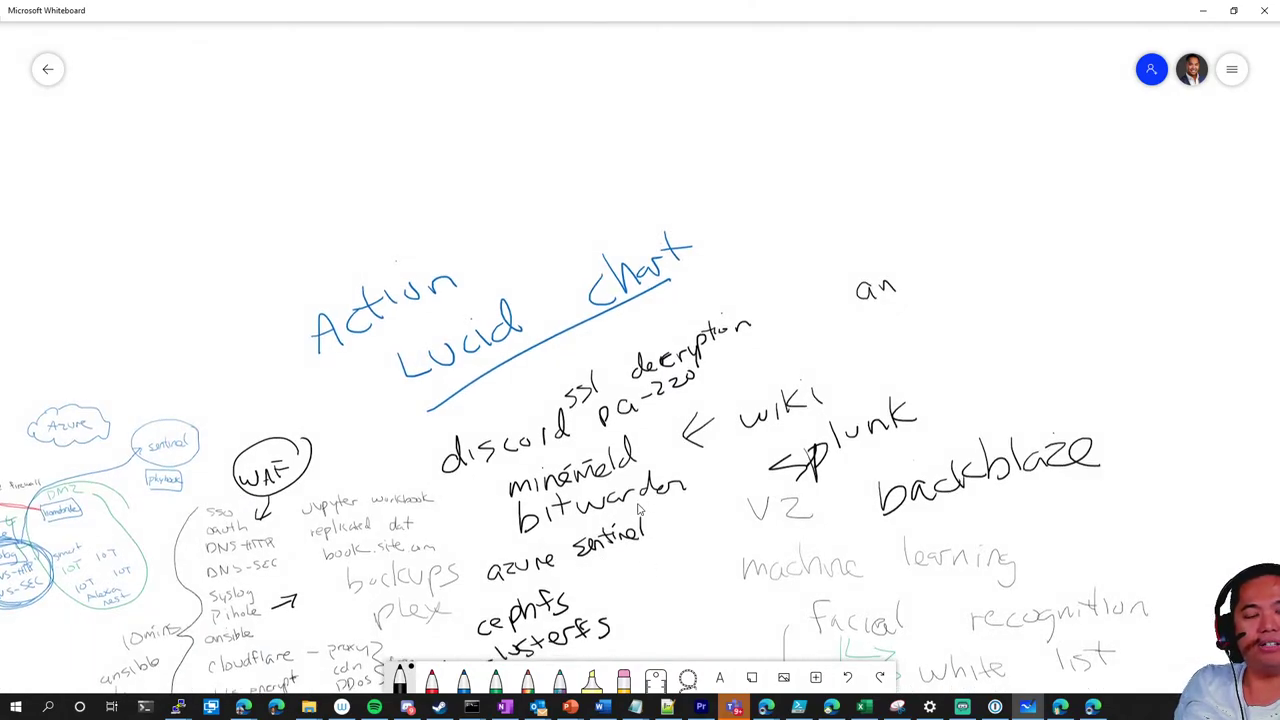
{"action": "mouse_move", "coordinate": [580, 198]}
{"action": "left_mouse_down"}
{"action": "mouse_move", "coordinate": [578, 218]}
{"action": "mouse_move", "coordinate": [662, 172]}
{"action": "left_mouse_up"}
{"action": "left_click_drag", "start_coordinate": [678, 164], "coordinate": [700, 154]}
Add 'free?' after ansible and write 'tower' with an arrow pointing to it
{"action": "left_click_drag", "start_coordinate": [732, 104], "coordinate": [722, 140]}
{"action": "left_click_drag", "start_coordinate": [724, 130], "coordinate": [762, 112]}
{"action": "mouse_move", "coordinate": [764, 118]}
{"action": "left_mouse_down"}
{"action": "mouse_move", "coordinate": [804, 96]}
{"action": "mouse_move", "coordinate": [795, 135]}
{"action": "mouse_move", "coordinate": [752, 120]}
{"action": "left_mouse_up"}
{"action": "left_click_drag", "start_coordinate": [754, 124], "coordinate": [822, 92]}
{"action": "left_click", "coordinate": [830, 113]}
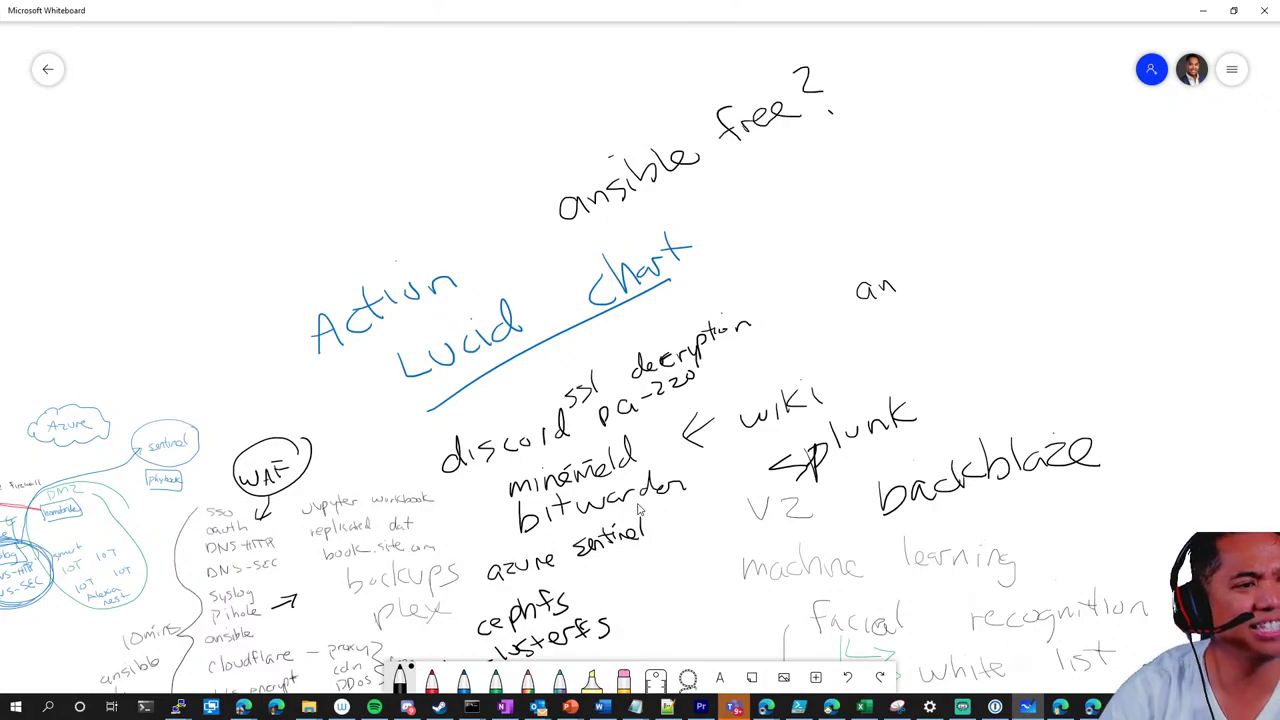
{"action": "mouse_move", "coordinate": [640, 98]}
{"action": "left_mouse_down"}
{"action": "mouse_move", "coordinate": [658, 114]}
{"action": "mouse_move", "coordinate": [702, 80]}
{"action": "mouse_move", "coordinate": [710, 116]}
{"action": "left_mouse_up"}
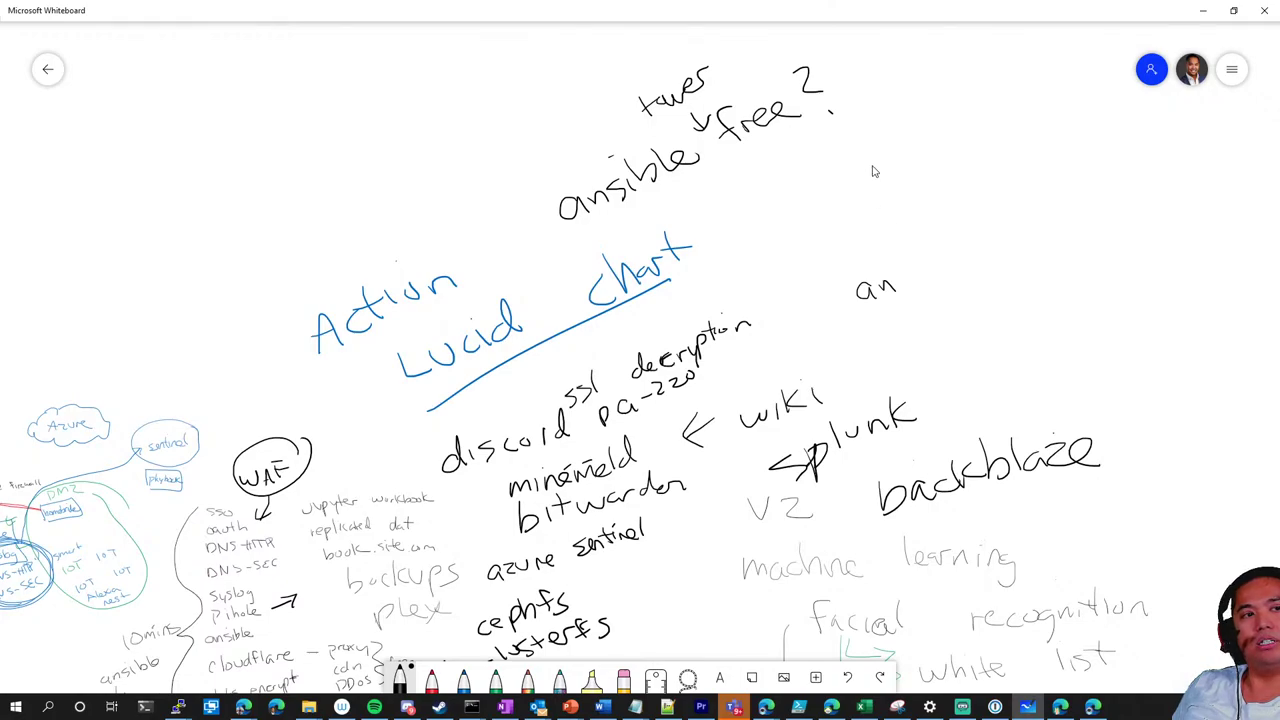
Handwrite 'rundeck' to the right of ansible
{"action": "scroll", "coordinate": [871, 169], "scroll_direction": "right", "scroll_amount": 5}
{"action": "scroll", "coordinate": [871, 169], "scroll_direction": "down", "scroll_amount": 1}
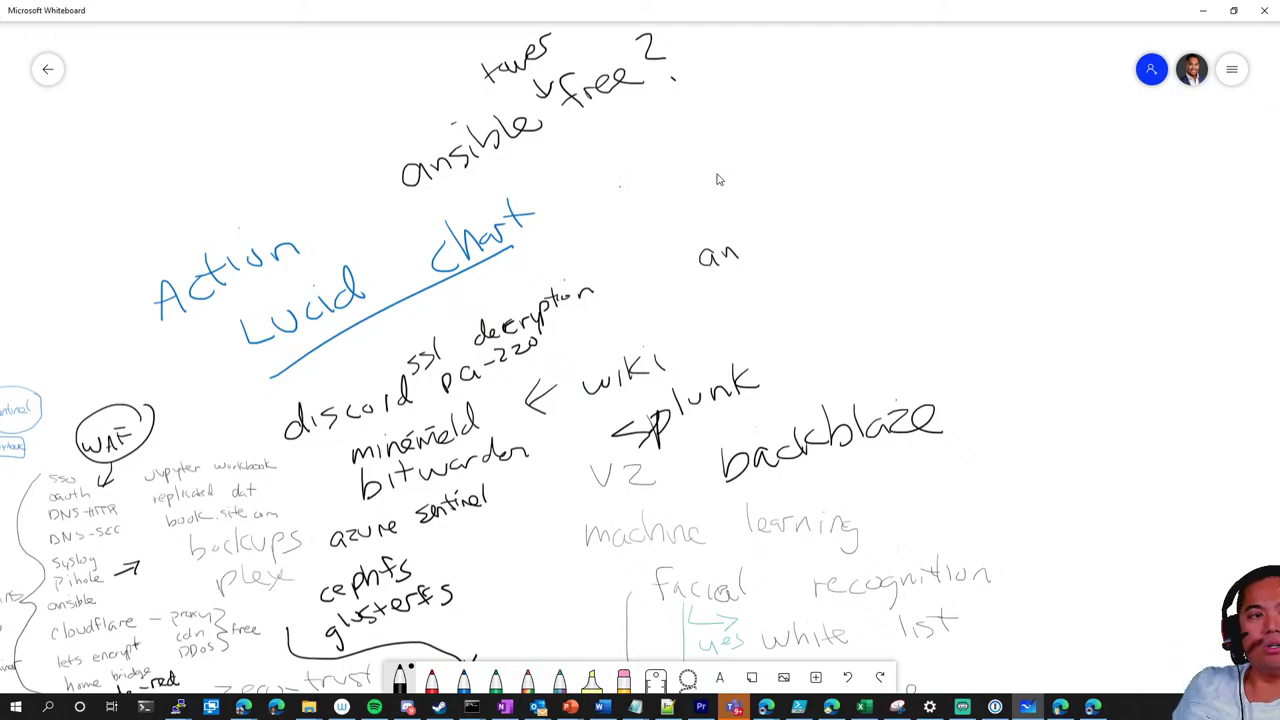
{"action": "mouse_move", "coordinate": [620, 204]}
{"action": "left_mouse_down"}
{"action": "mouse_move", "coordinate": [706, 154]}
{"action": "mouse_move", "coordinate": [712, 166]}
{"action": "left_mouse_up"}
{"action": "mouse_move", "coordinate": [736, 128]}
{"action": "left_mouse_down"}
{"action": "mouse_move", "coordinate": [728, 160]}
{"action": "mouse_move", "coordinate": [760, 154]}
{"action": "left_mouse_up"}
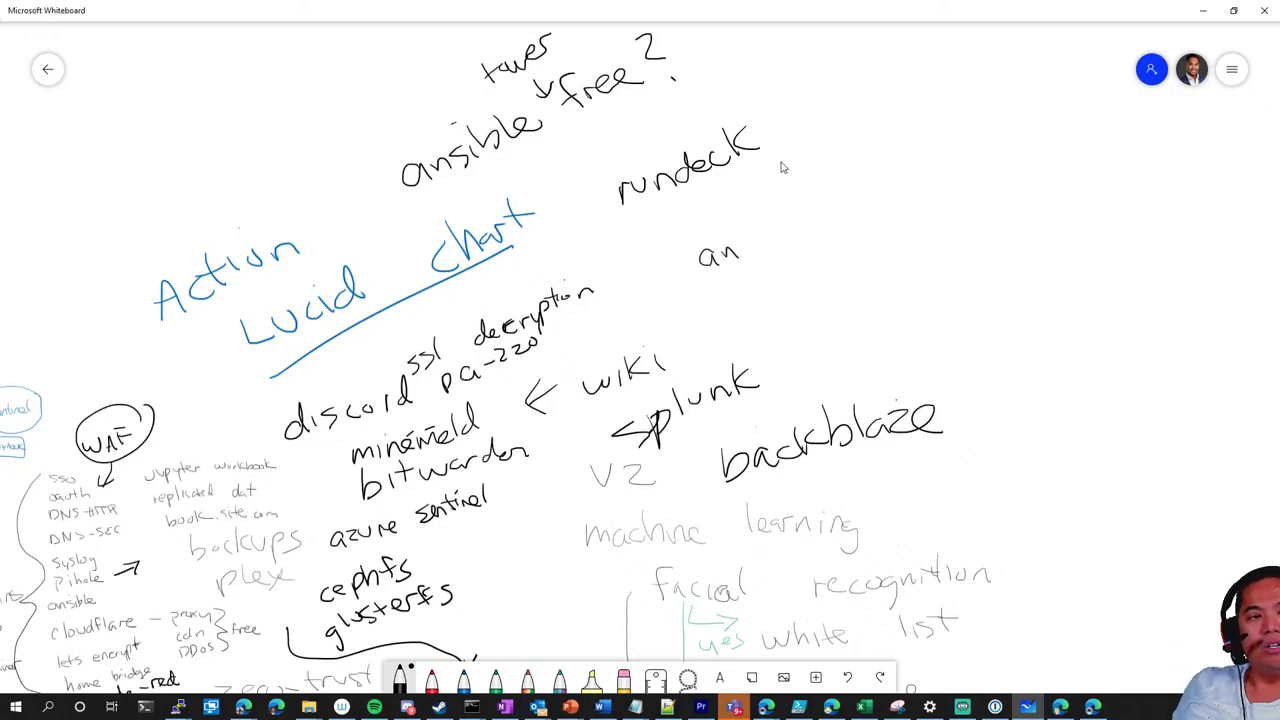